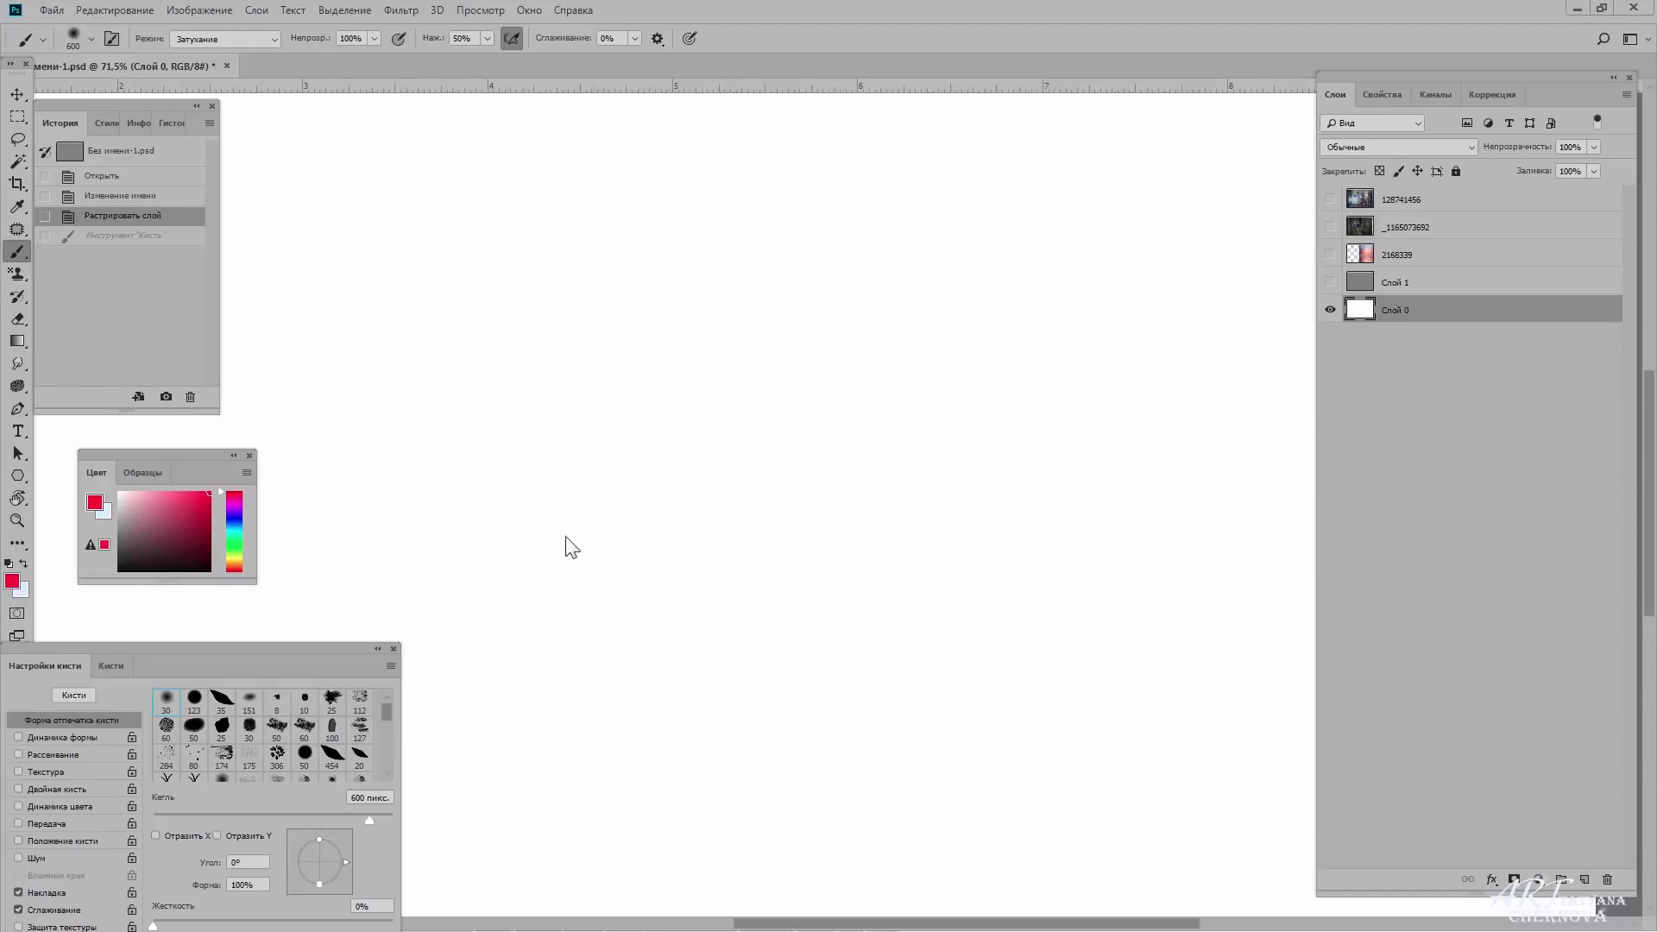
# Open the brush blending-mode list in the options bar to find Dissolve (Затухание).
pyautogui.click(219, 38)
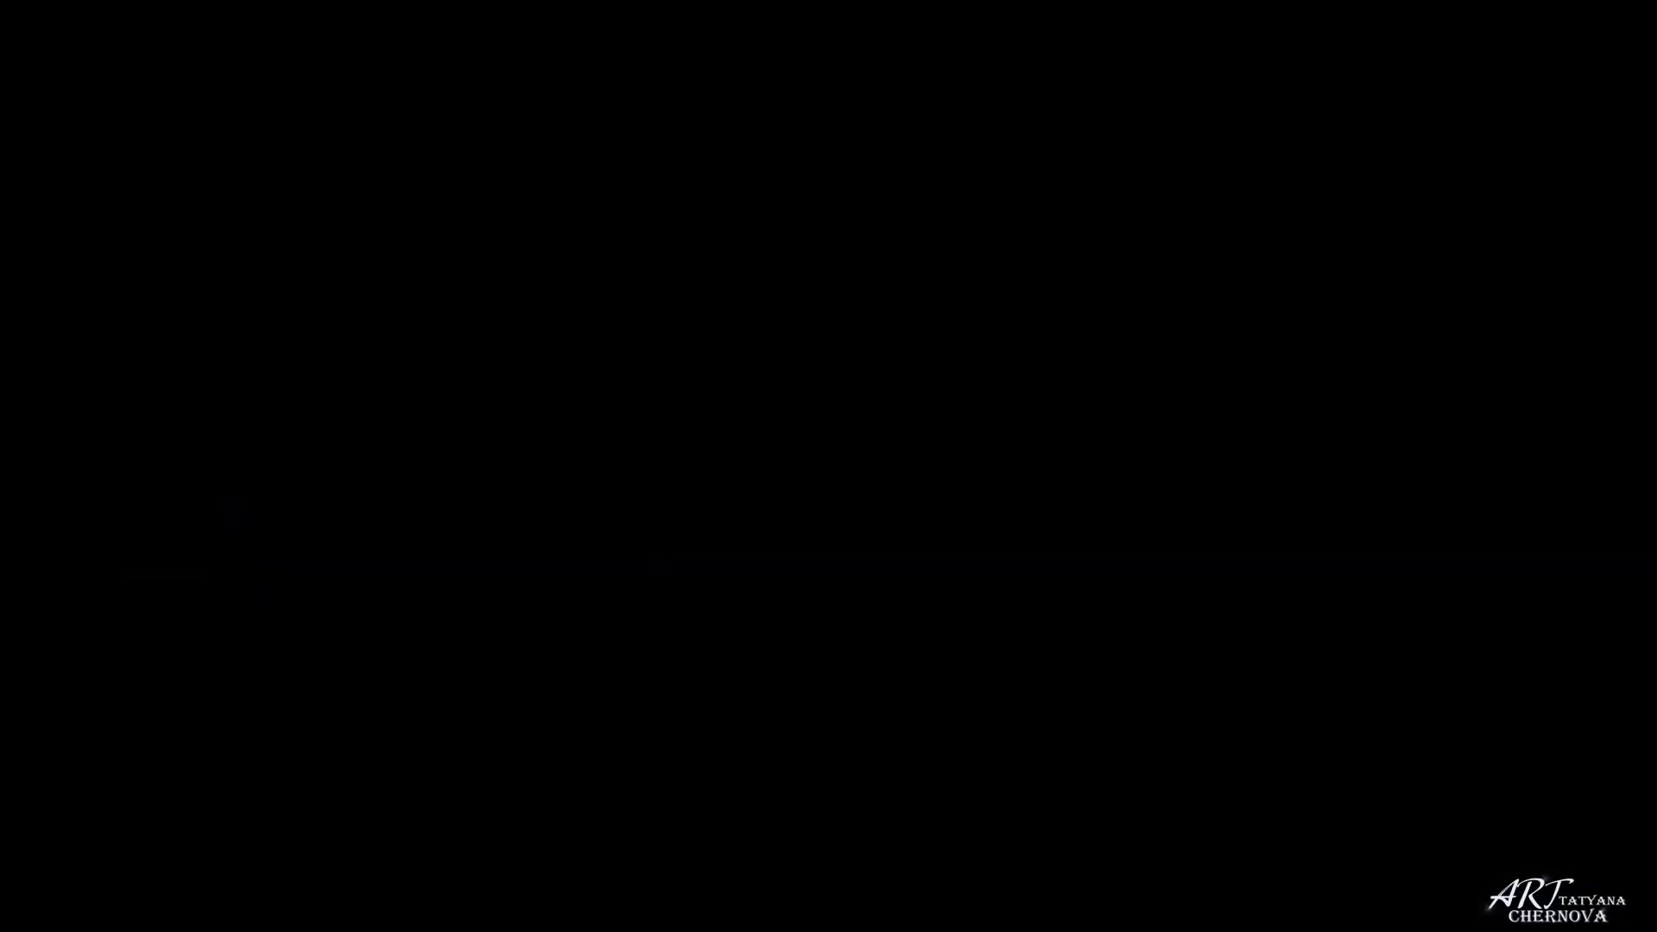
# Create a new empty layer, halve the brush size and paint a red wavy test stroke.
pyautogui.press('Return')
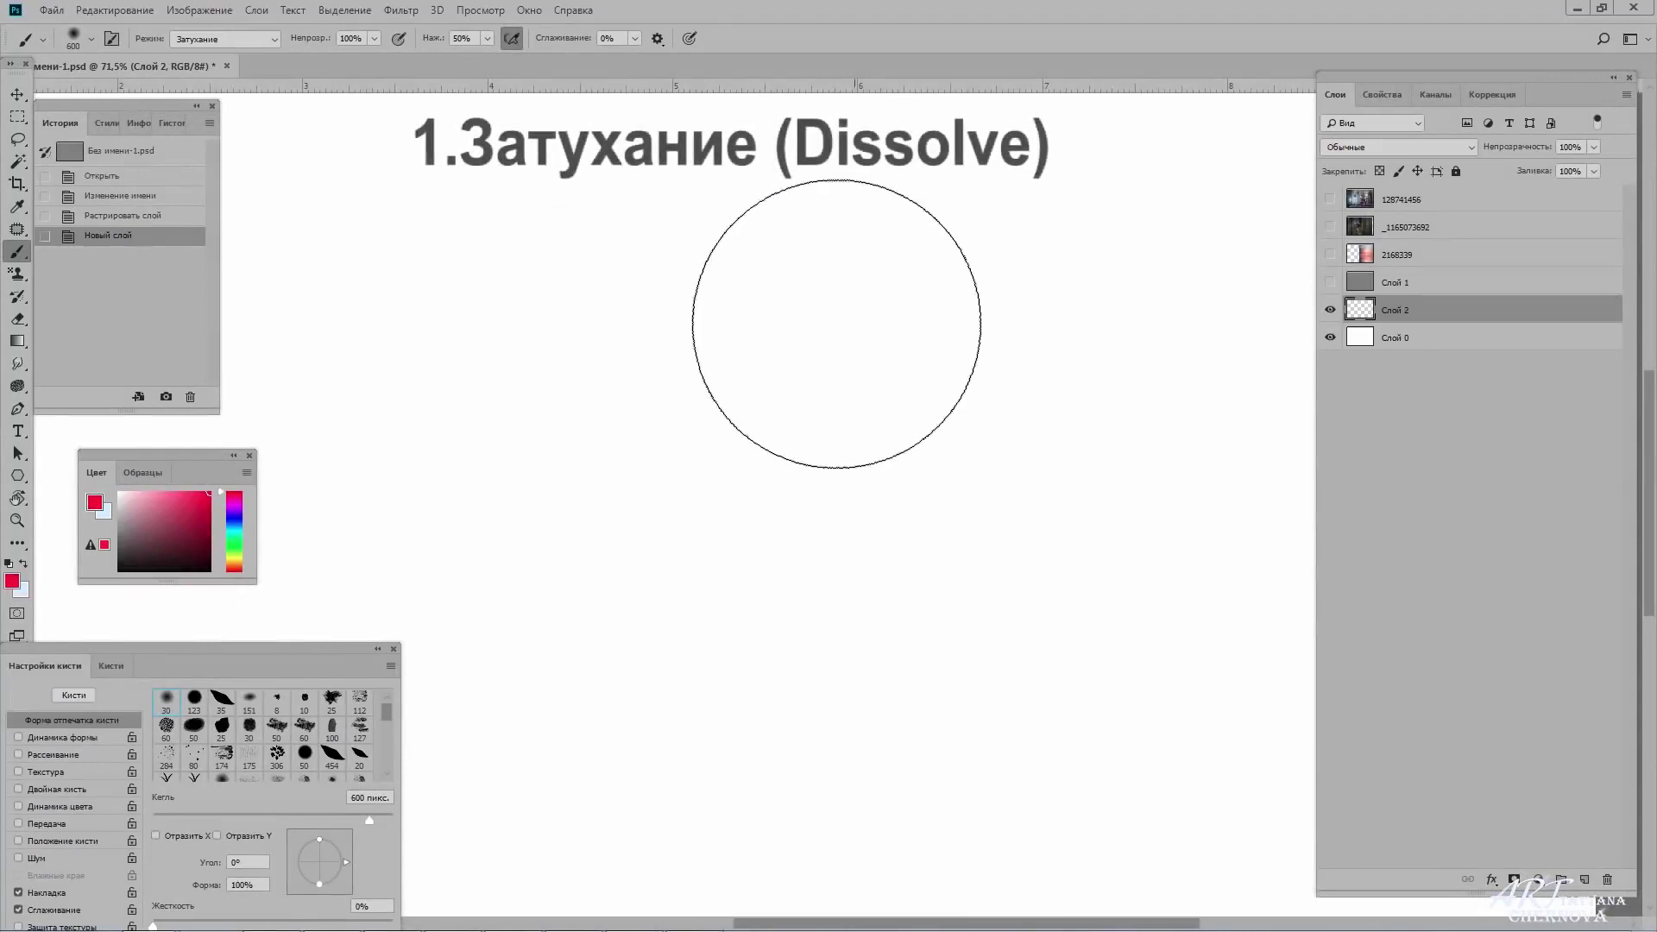
pyautogui.scroll(-3, 827, 388)
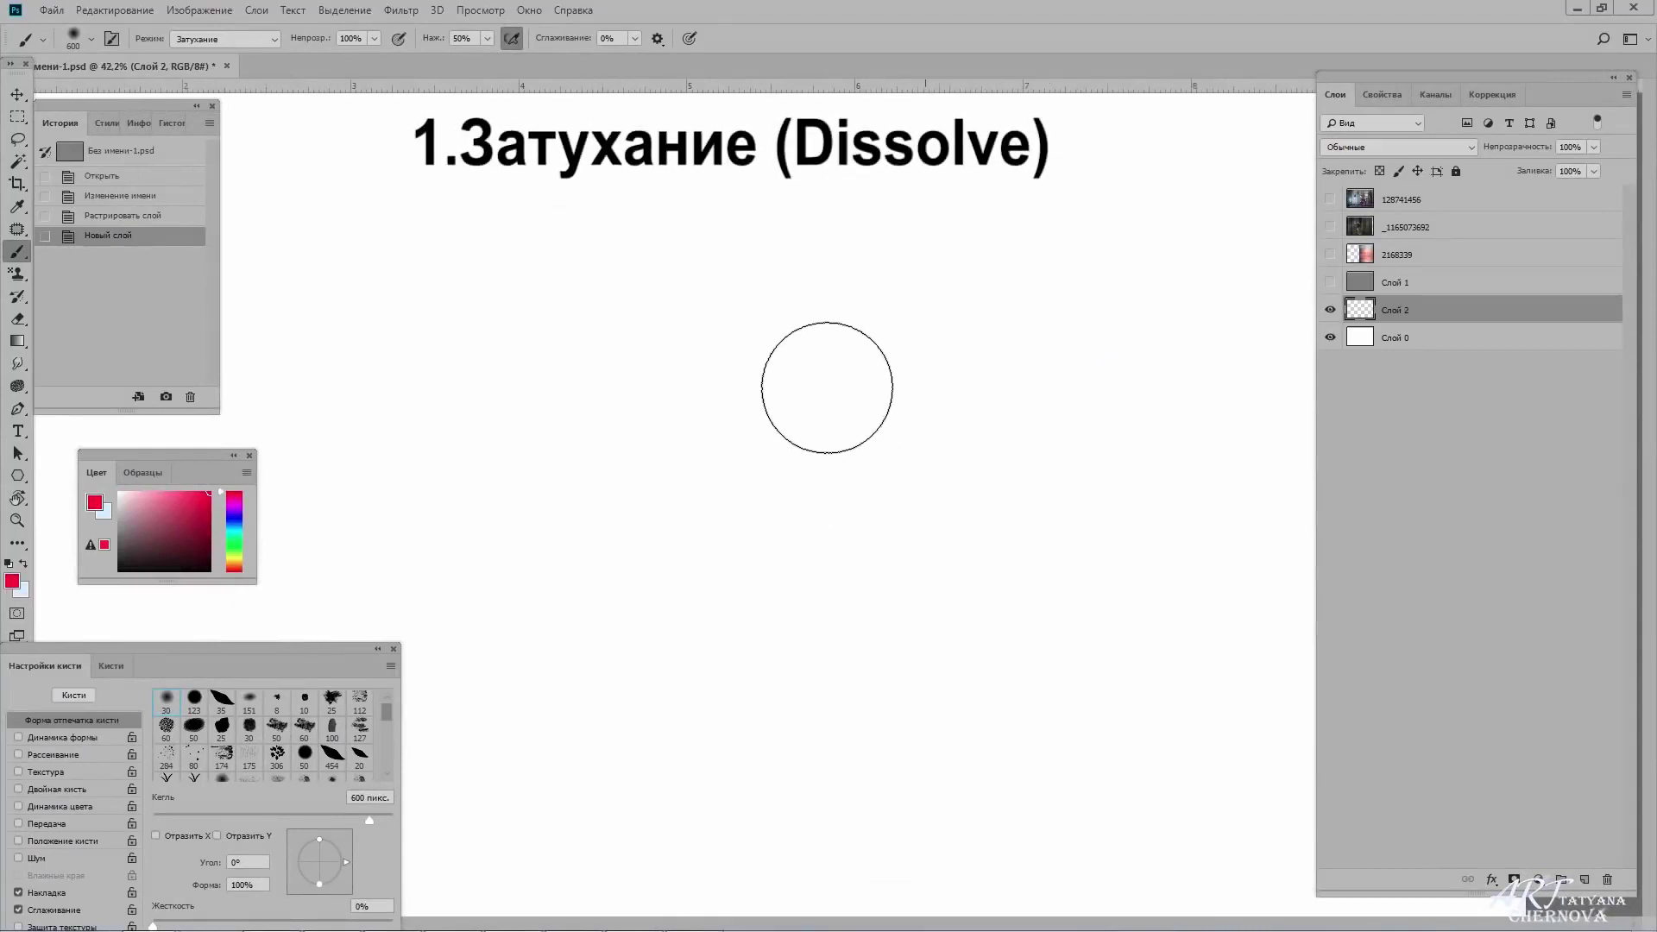
pyautogui.scroll(-1, 827, 387)
pyautogui.press('[')
pyautogui.press('[')
pyautogui.press('[')
pyautogui.moveTo(561, 369)
pyautogui.mouseDown()
pyautogui.moveTo(792, 411)
pyautogui.moveTo(686, 519)
pyautogui.moveTo(818, 603)
pyautogui.moveTo(1025, 609)
pyautogui.mouseUp()
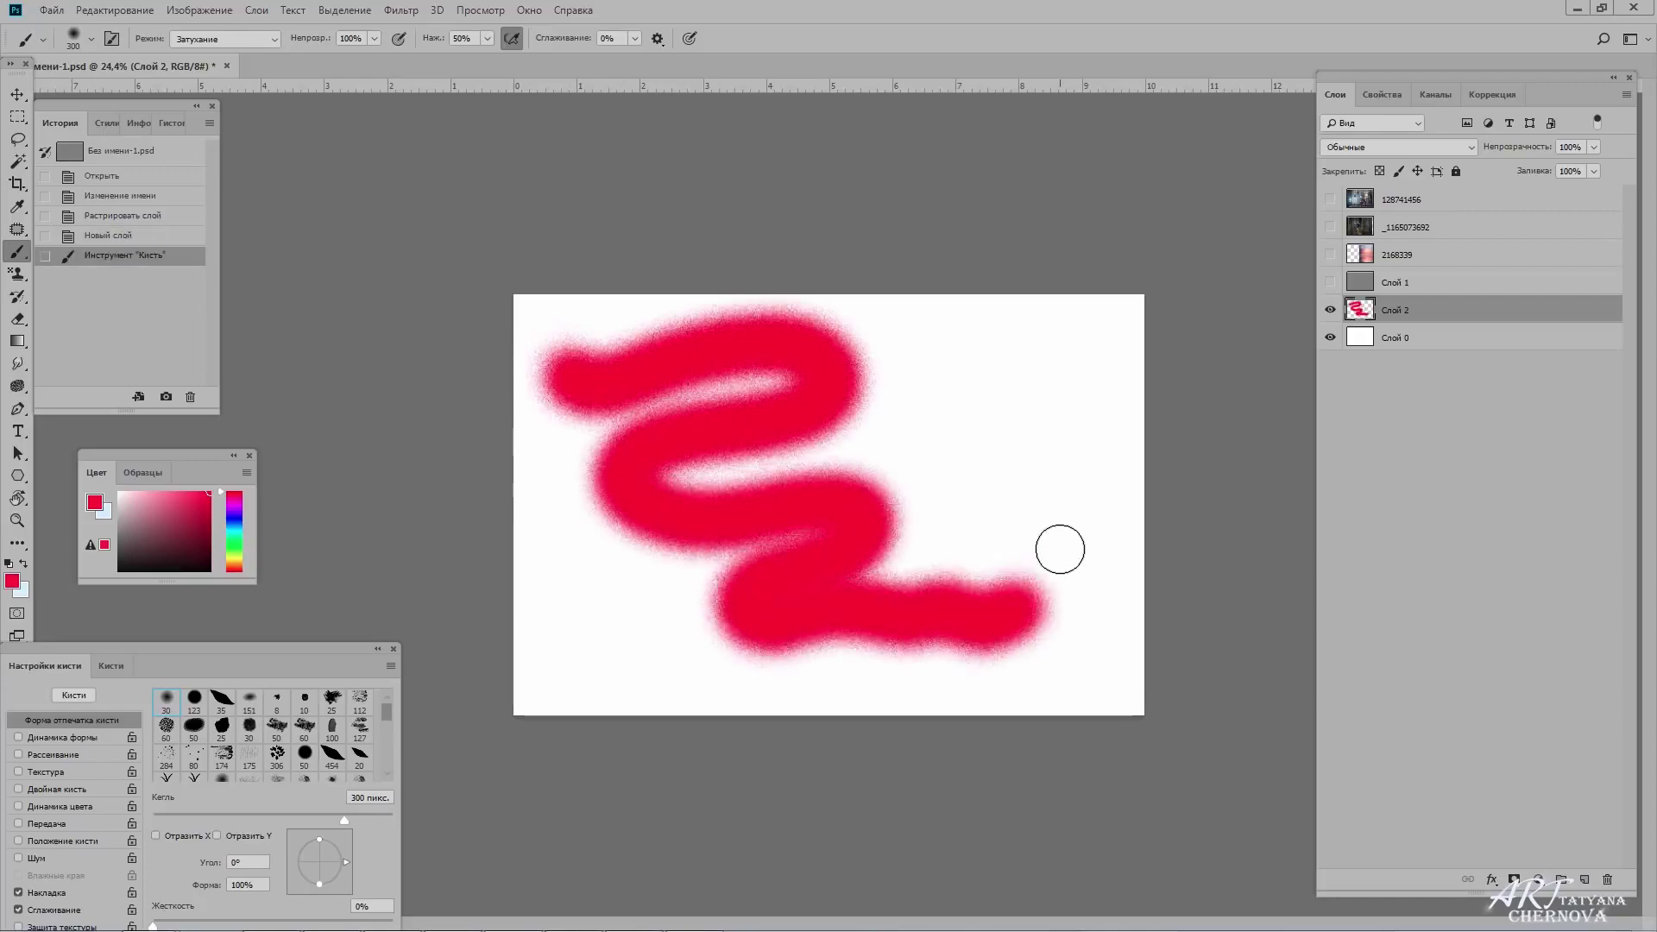
# Build a dense red Dissolve spray circle at the canvas centre, redoing the first dab.
pyautogui.scroll(2, 1060, 550)
pyautogui.scroll(1, 1058, 548)
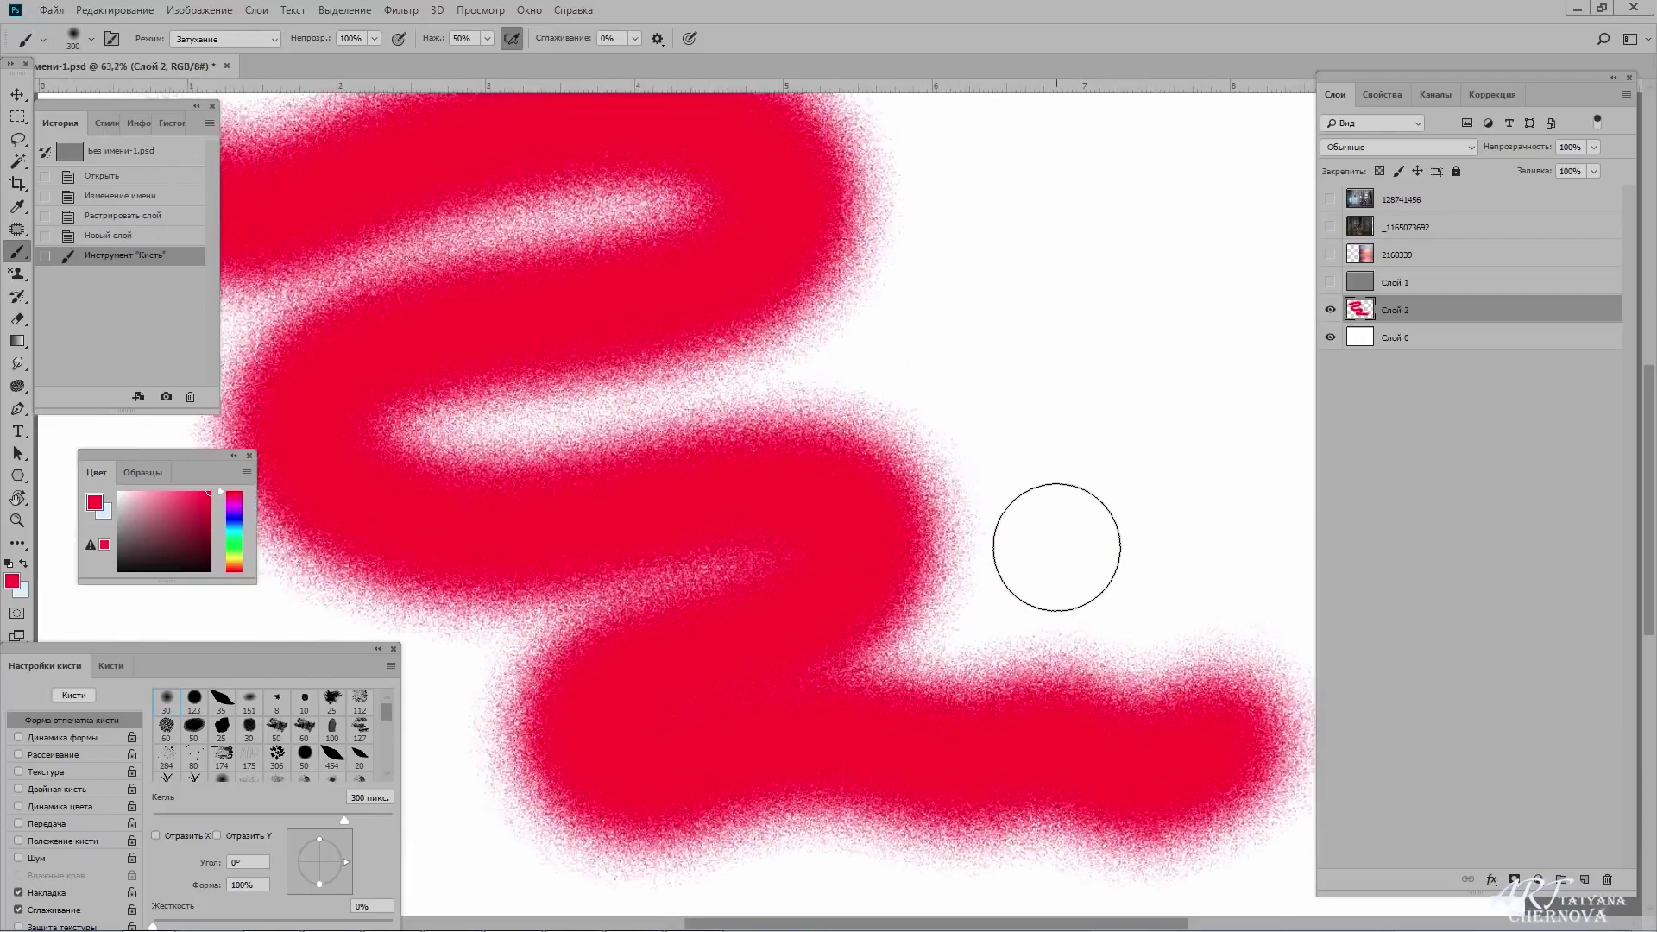
pyautogui.scroll(1, 1056, 547)
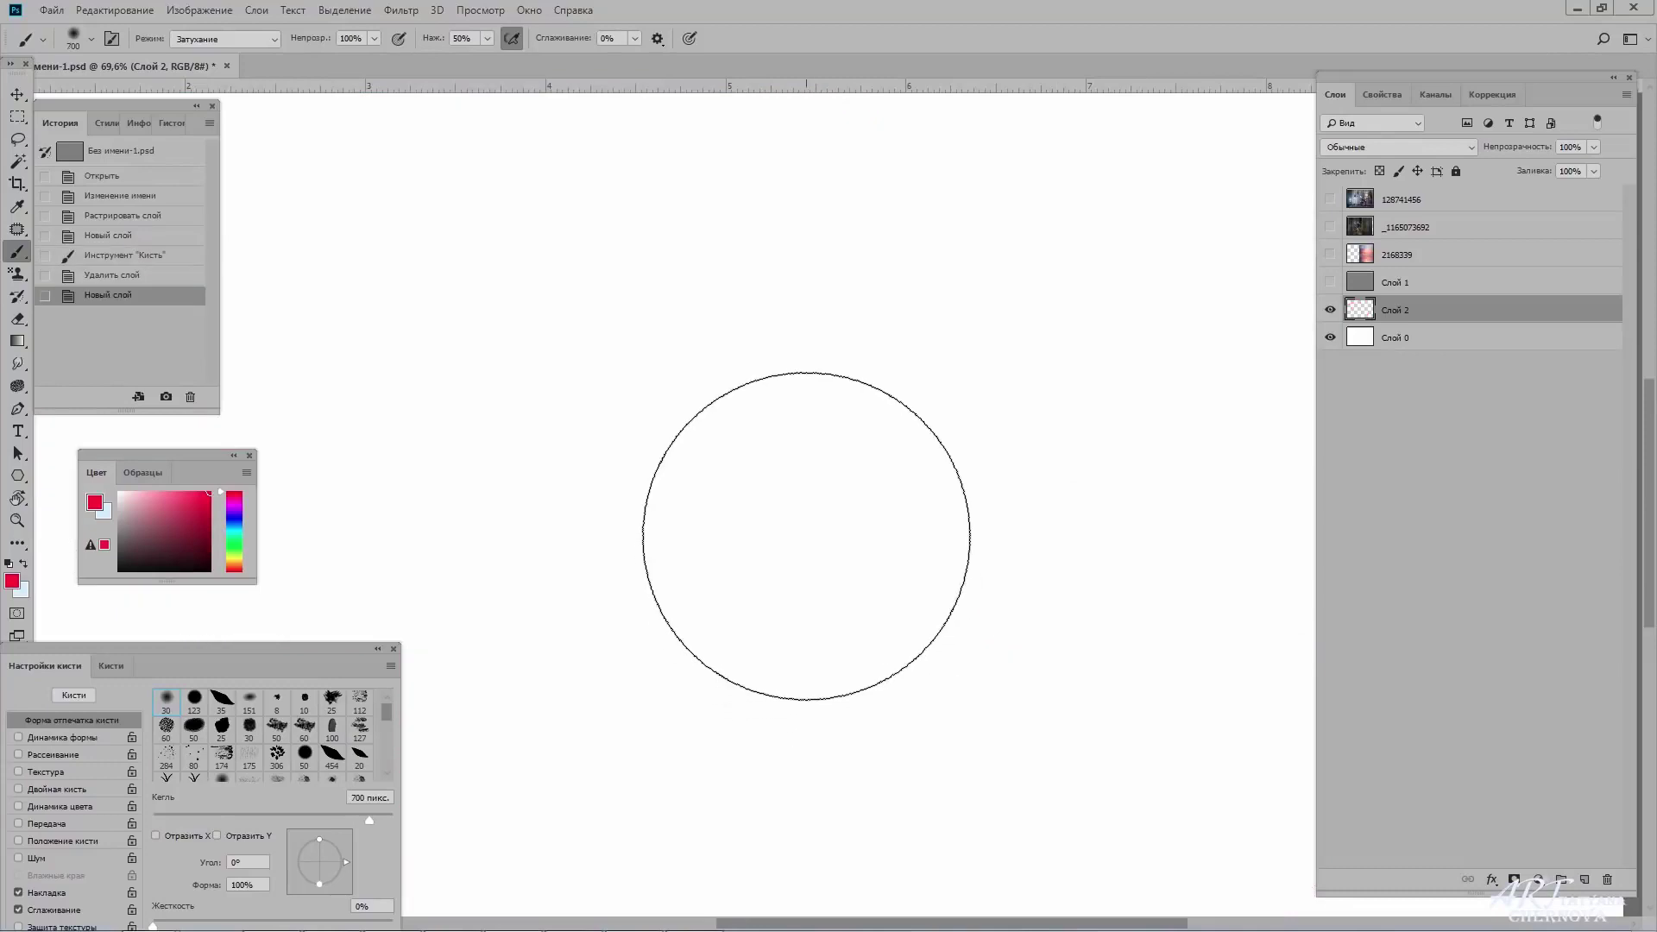
pyautogui.click(808, 522)
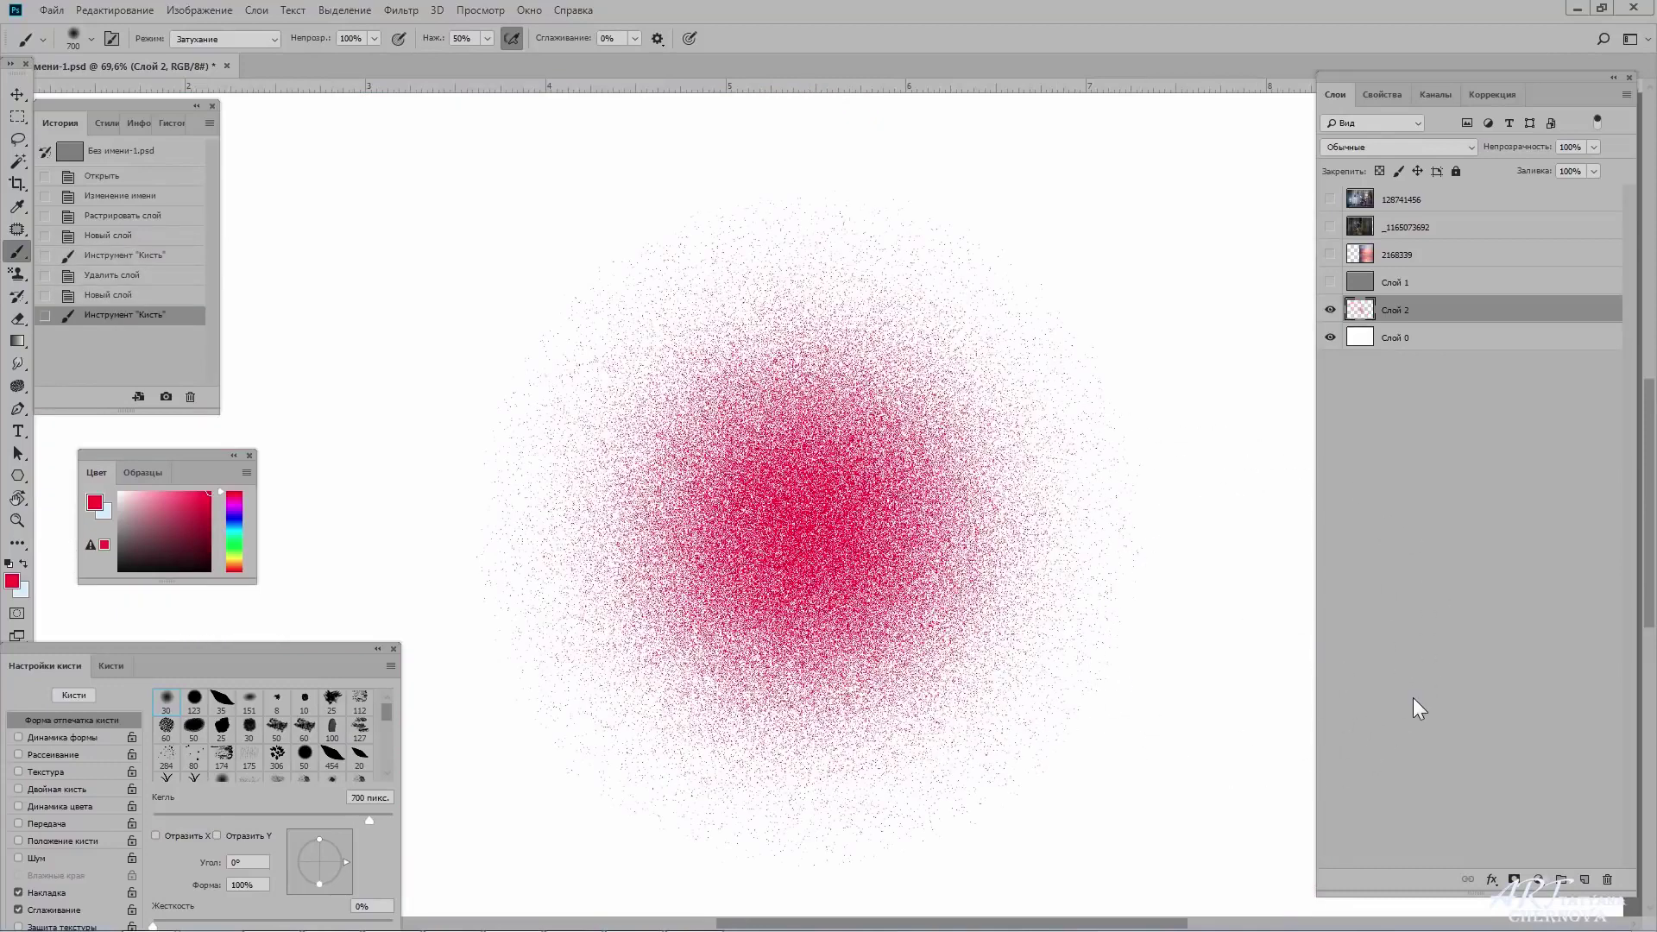
pyautogui.hotkey('ctrl', 'z')
pyautogui.click(823, 520)
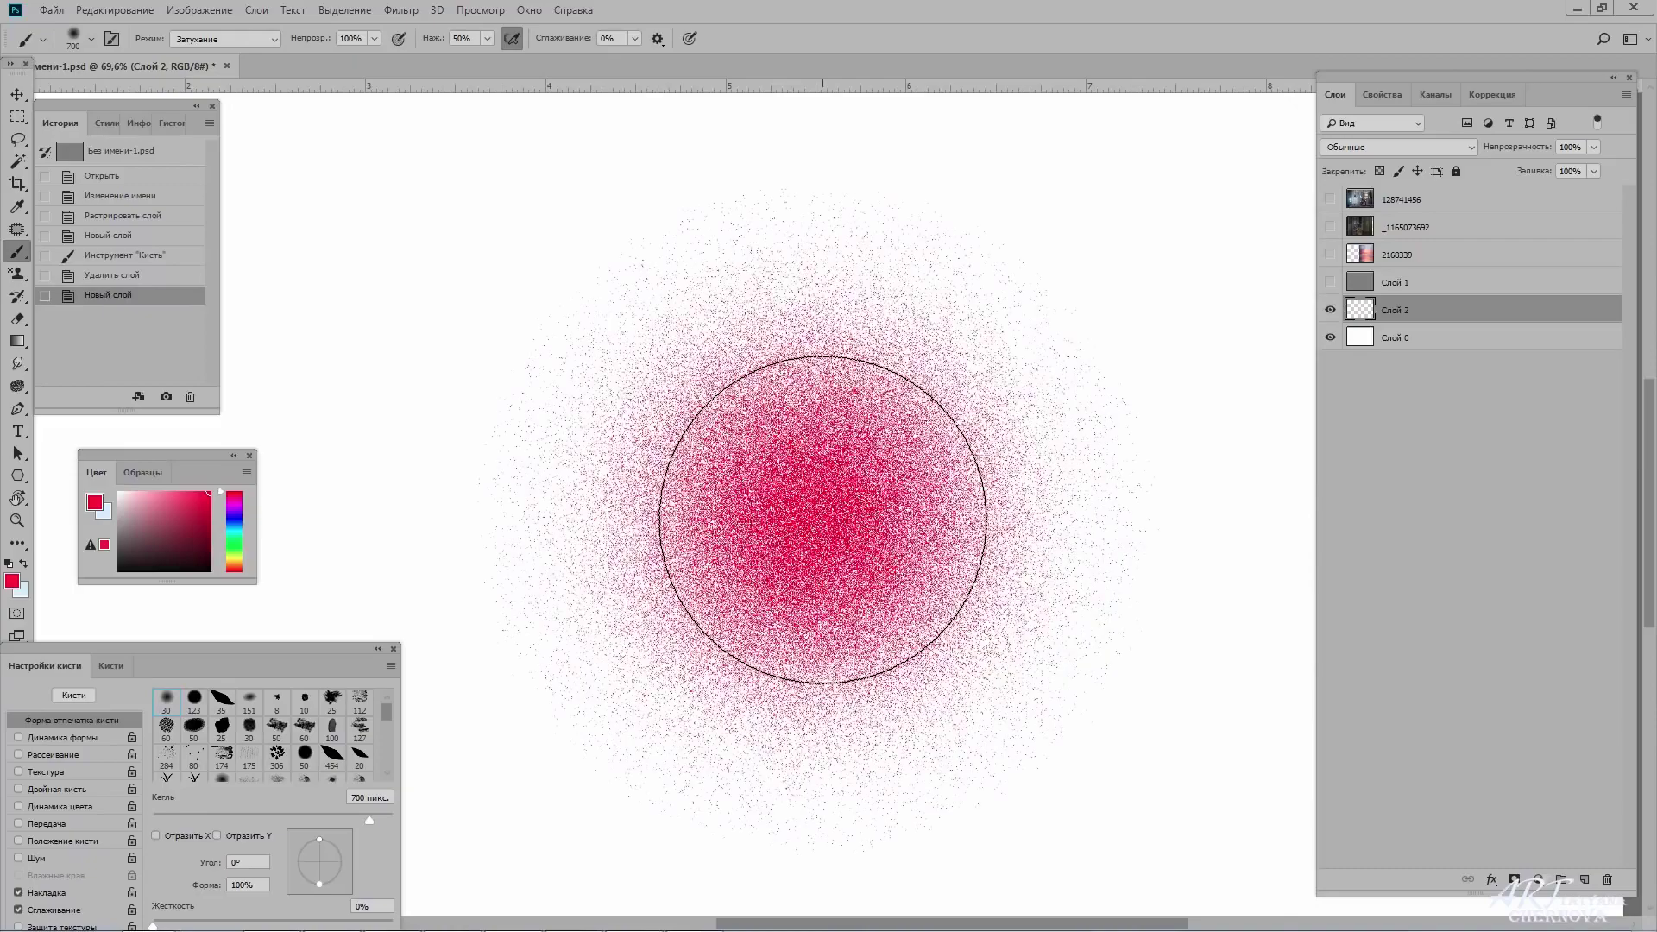
pyautogui.moveTo(823, 520); pyautogui.dragTo(823, 520)
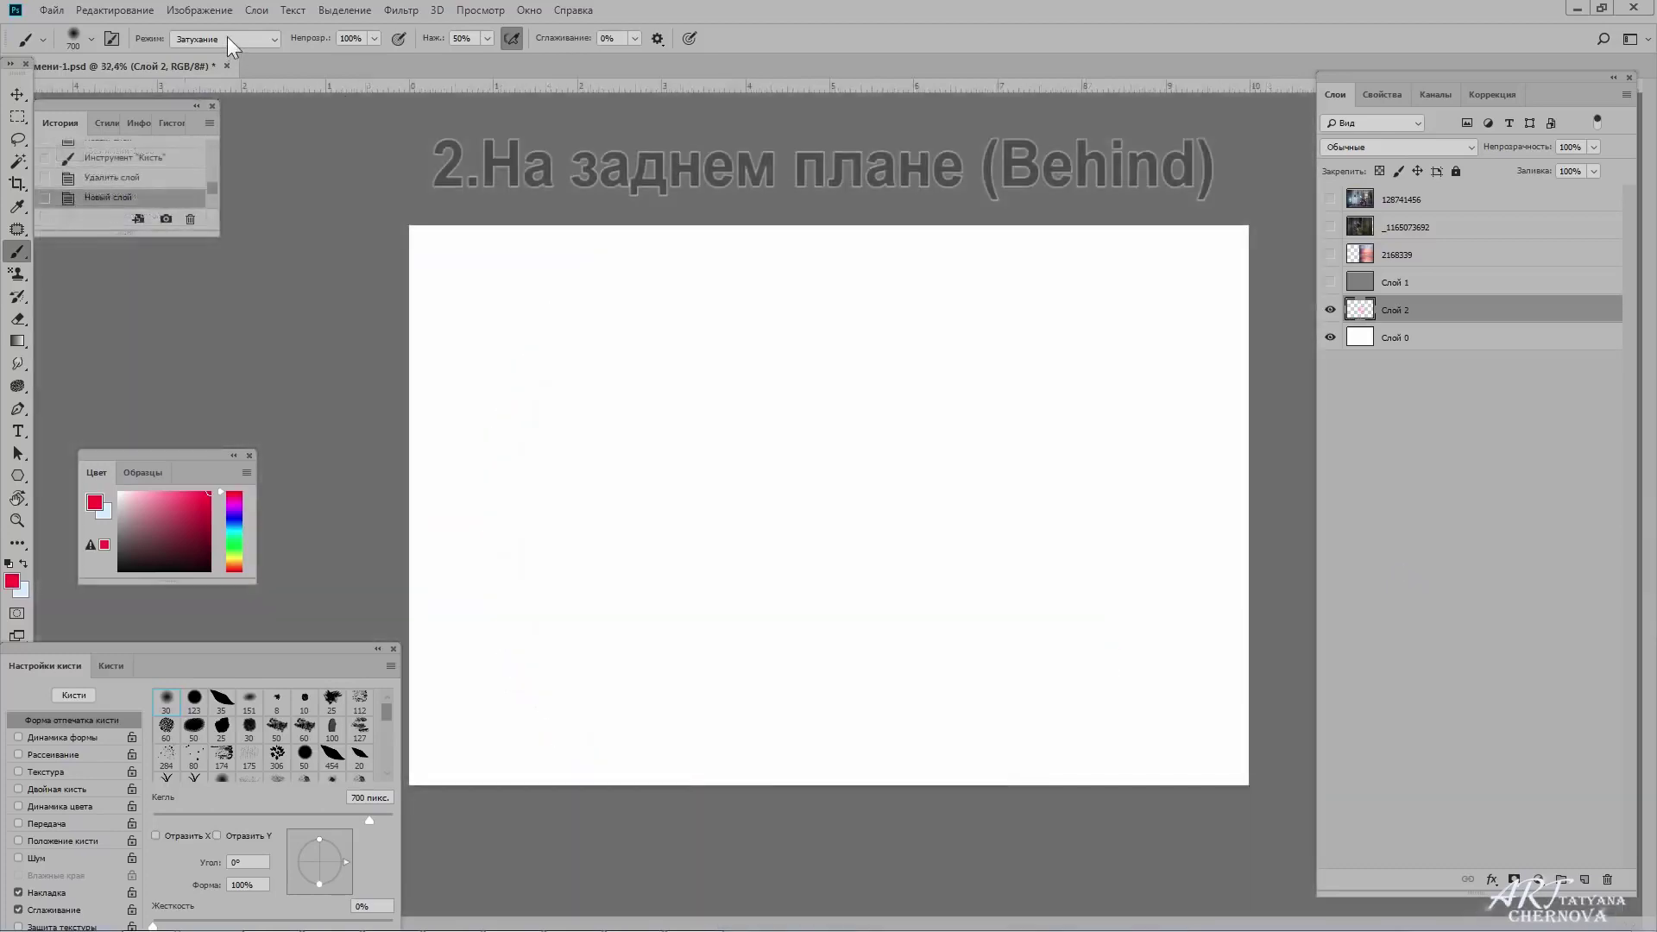
# Switch the brush to Behind mode and paint an orange zigzag with a smaller brush.
pyautogui.click(227, 38)
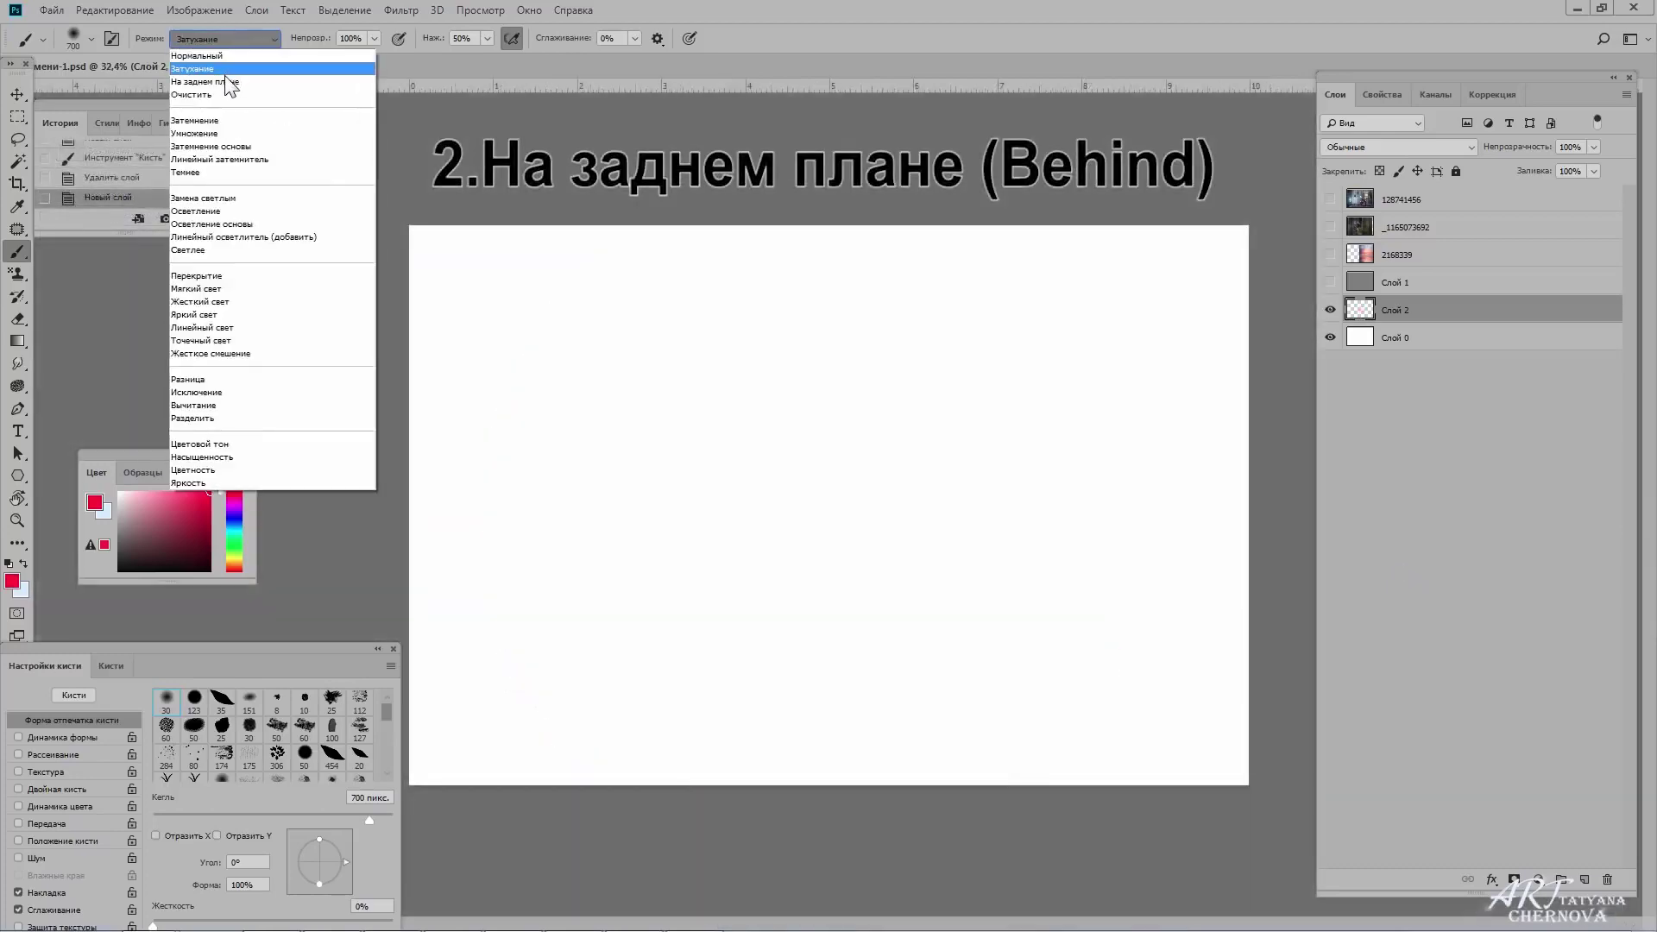
pyautogui.click(226, 81)
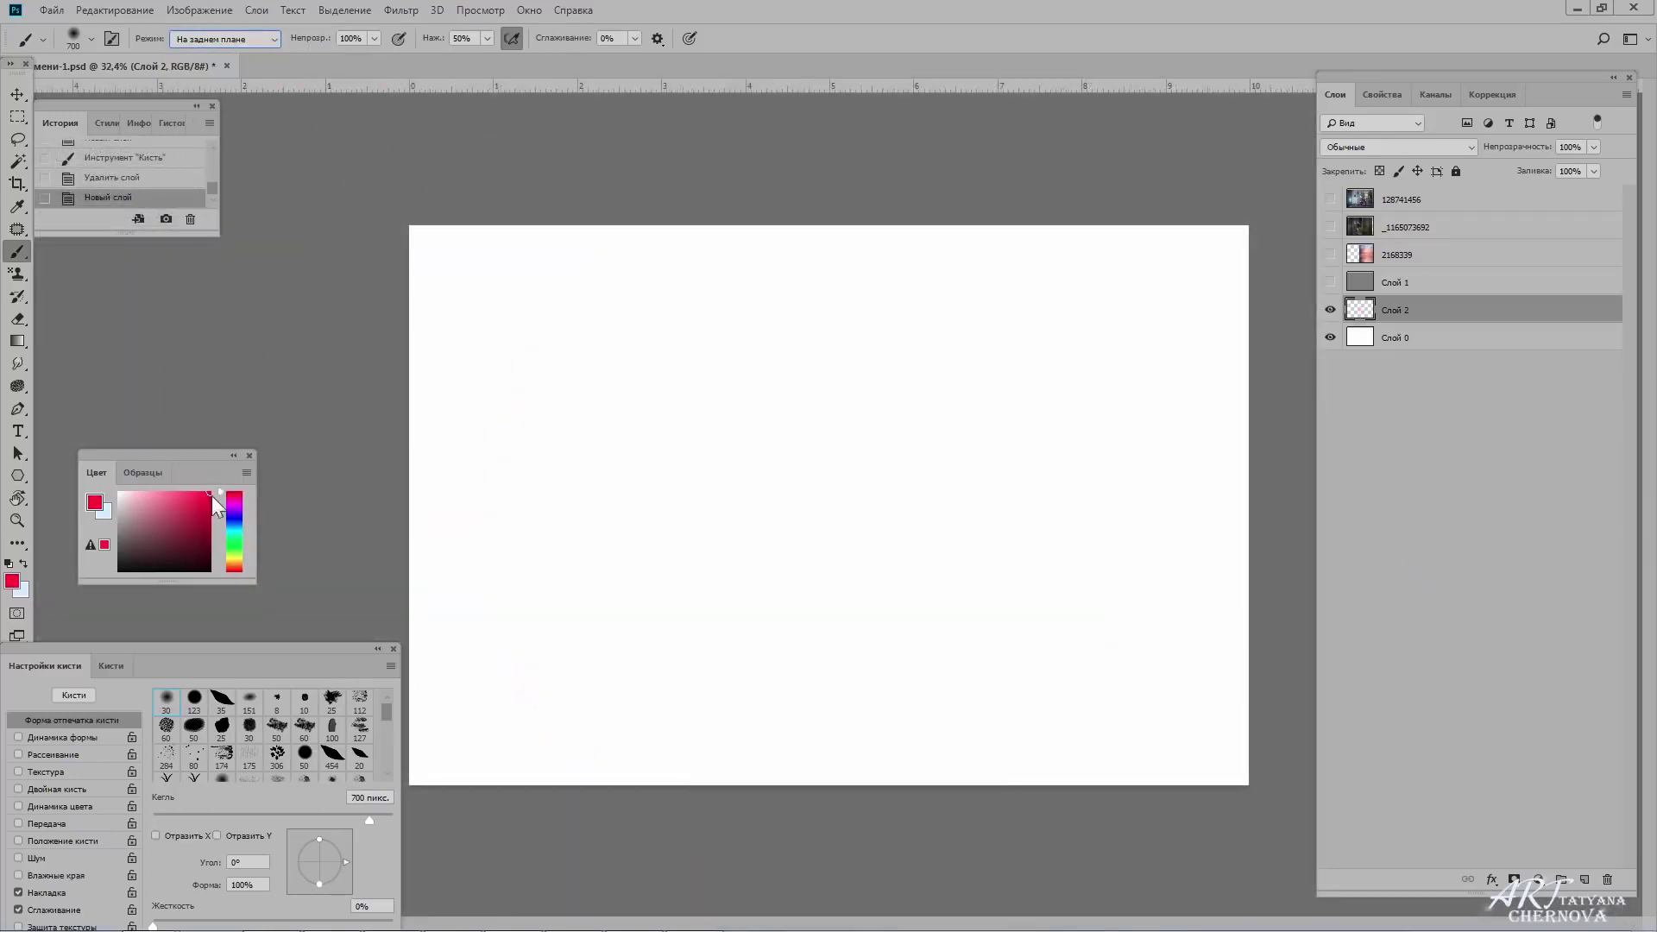
pyautogui.moveTo(223, 501); pyautogui.dragTo(233, 570)
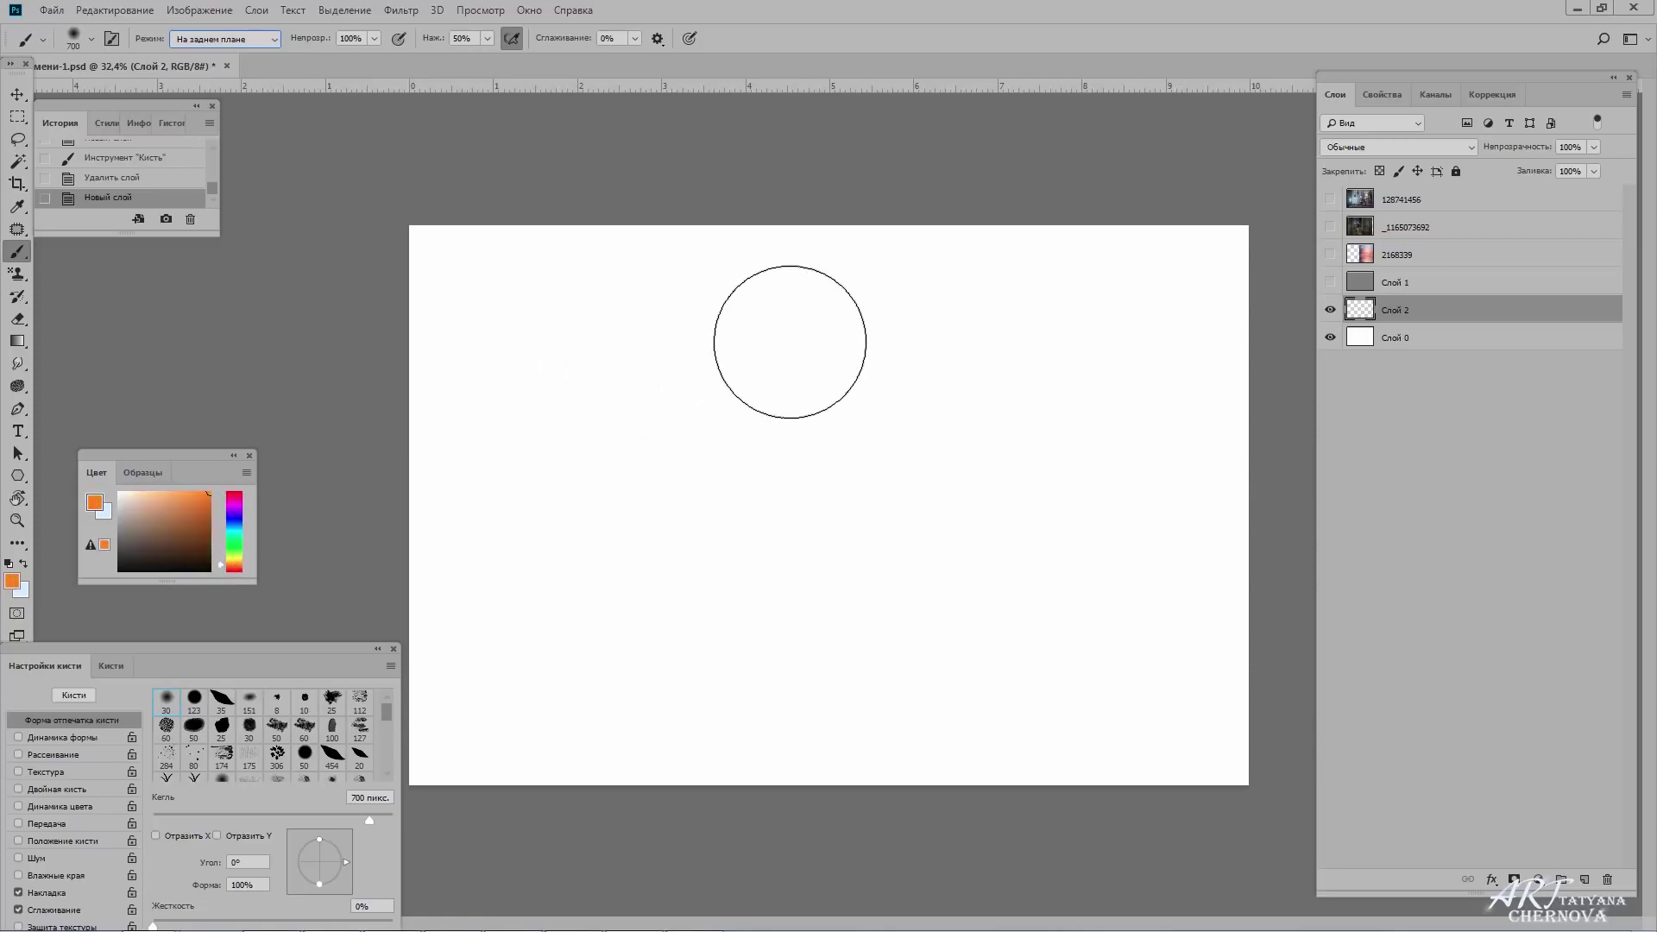
pyautogui.rightClick(792, 353)
pyautogui.moveTo(956, 386); pyautogui.dragTo(948, 386)
pyautogui.press('Return')
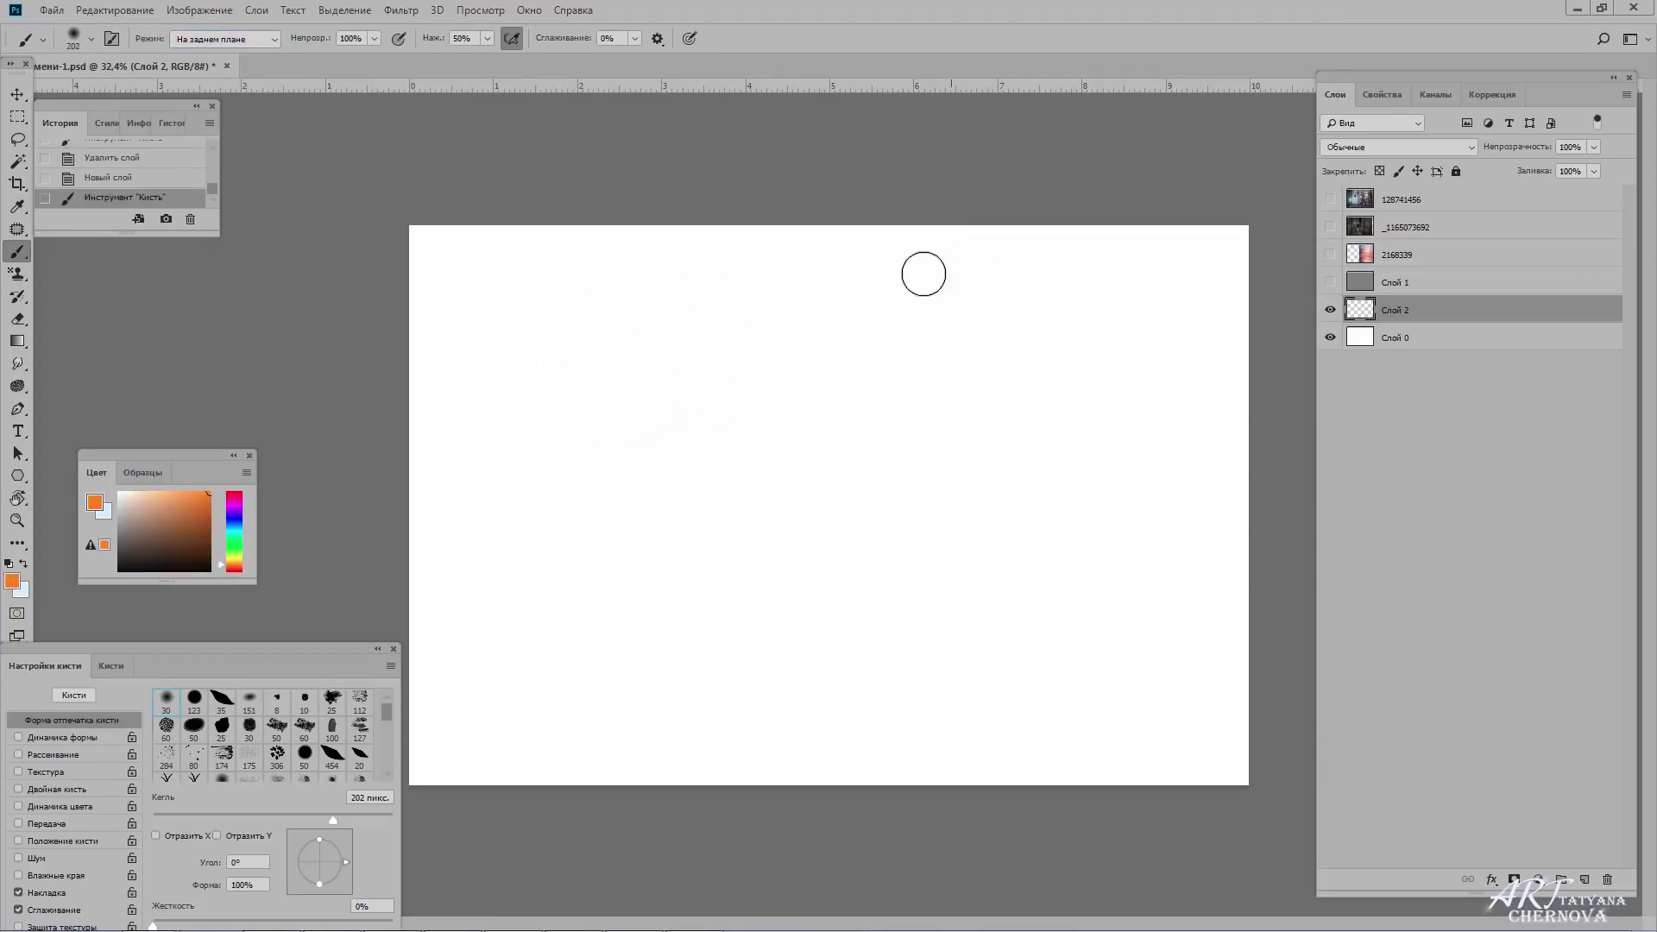
pyautogui.moveTo(840, 302); pyautogui.dragTo(691, 414)
pyautogui.hotkey('ctrl', 'z')
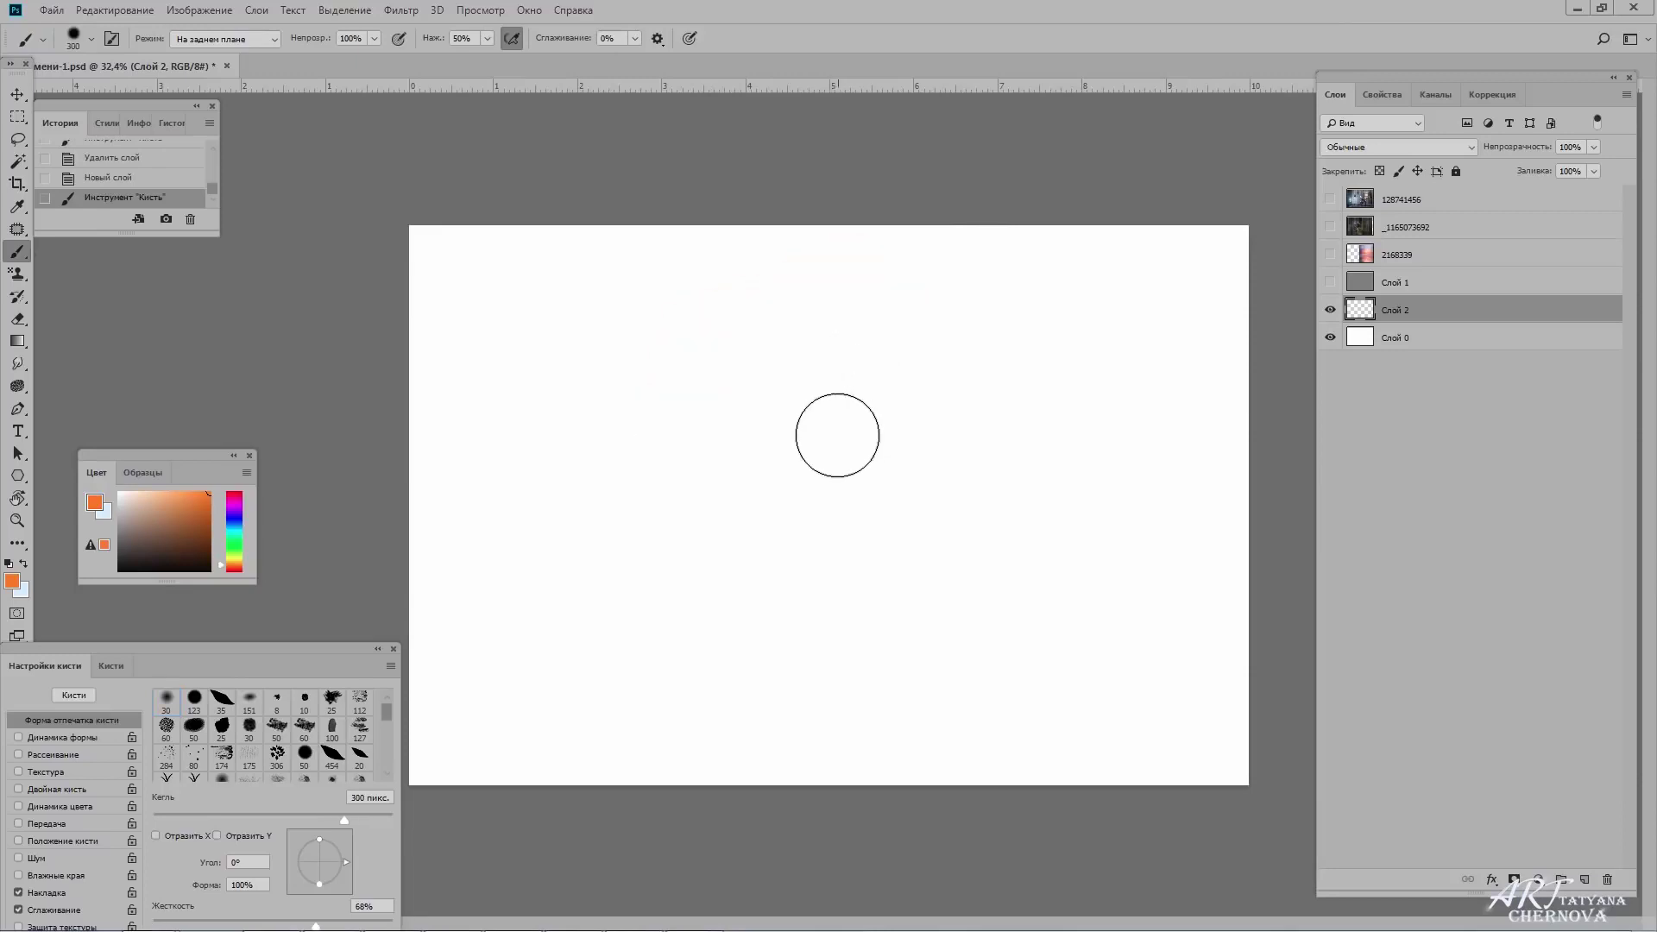
pyautogui.moveTo(658, 313); pyautogui.dragTo(1092, 607)
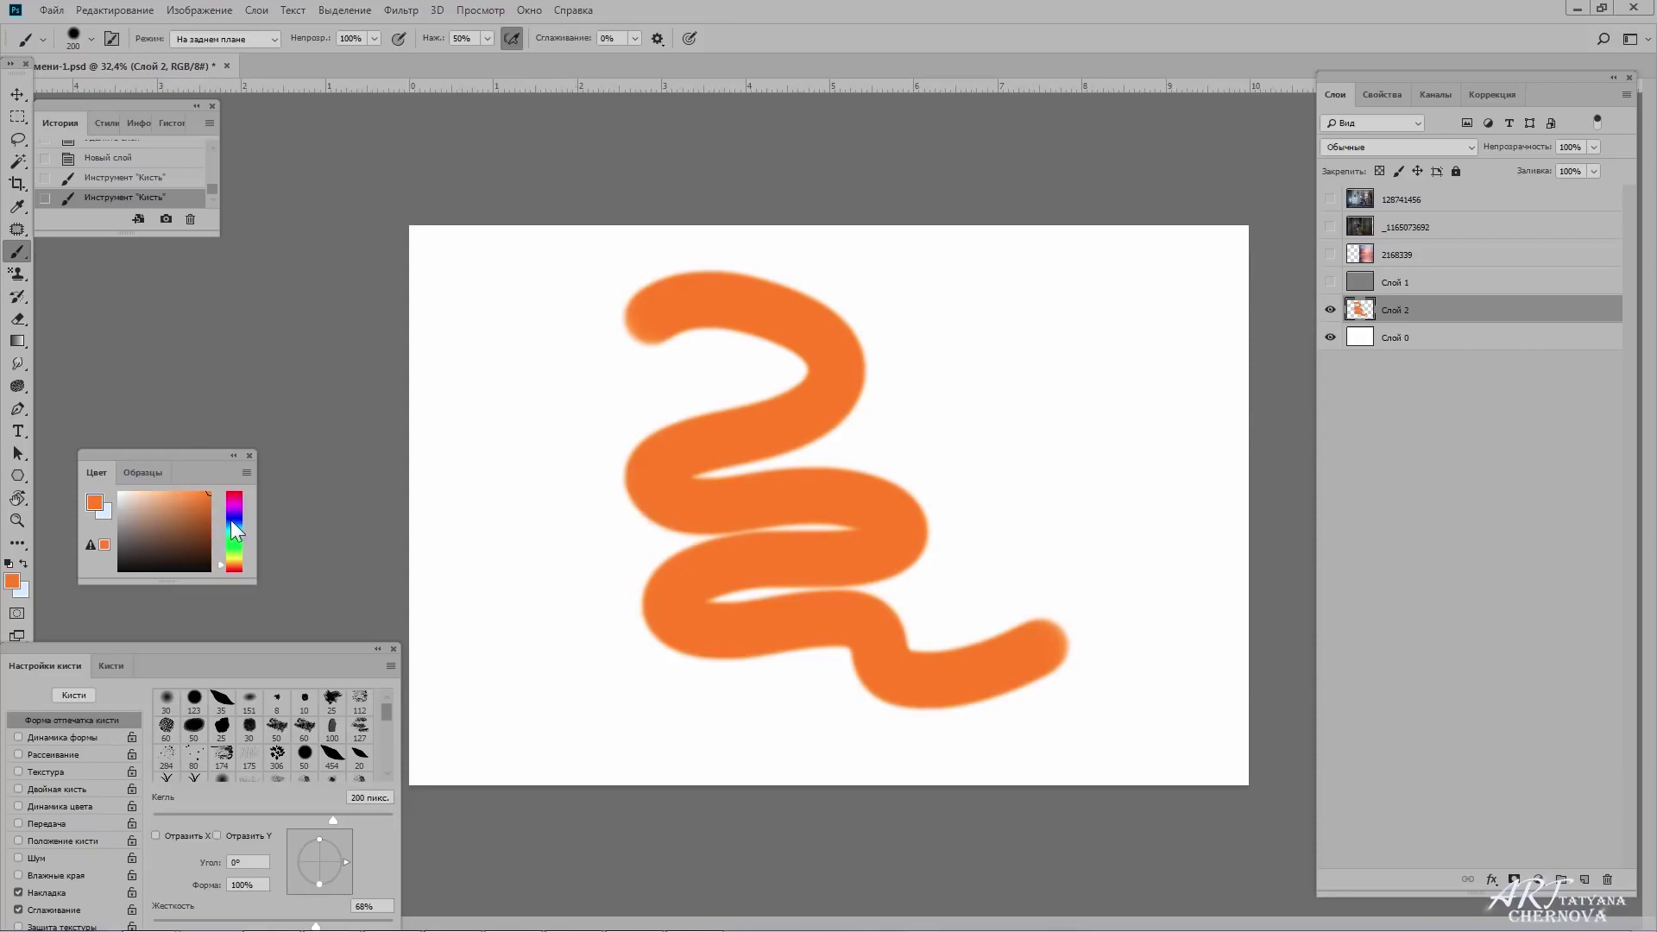
# Paint purple strokes behind the orange zigzag and hide the white background layer.
pyautogui.moveTo(231, 521); pyautogui.dragTo(230, 509)
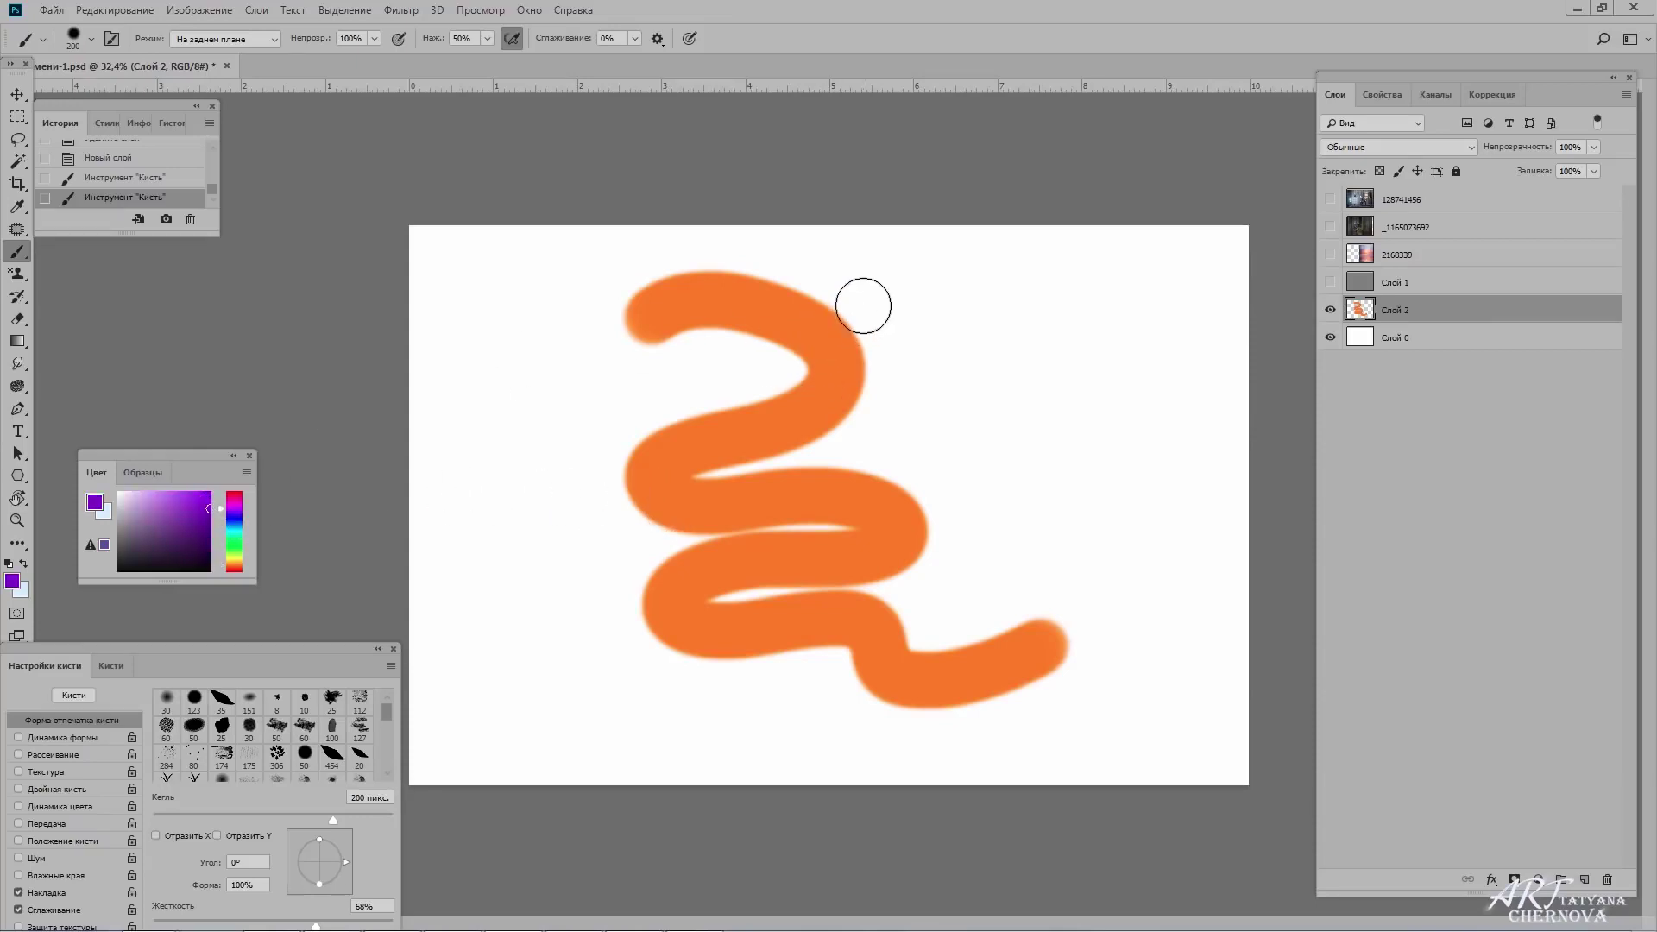
pyautogui.moveTo(863, 300)
pyautogui.mouseDown()
pyautogui.moveTo(832, 374)
pyautogui.moveTo(688, 463)
pyautogui.moveTo(879, 532)
pyautogui.moveTo(759, 581)
pyautogui.moveTo(821, 714)
pyautogui.moveTo(1069, 569)
pyautogui.moveTo(1038, 377)
pyautogui.mouseUp()
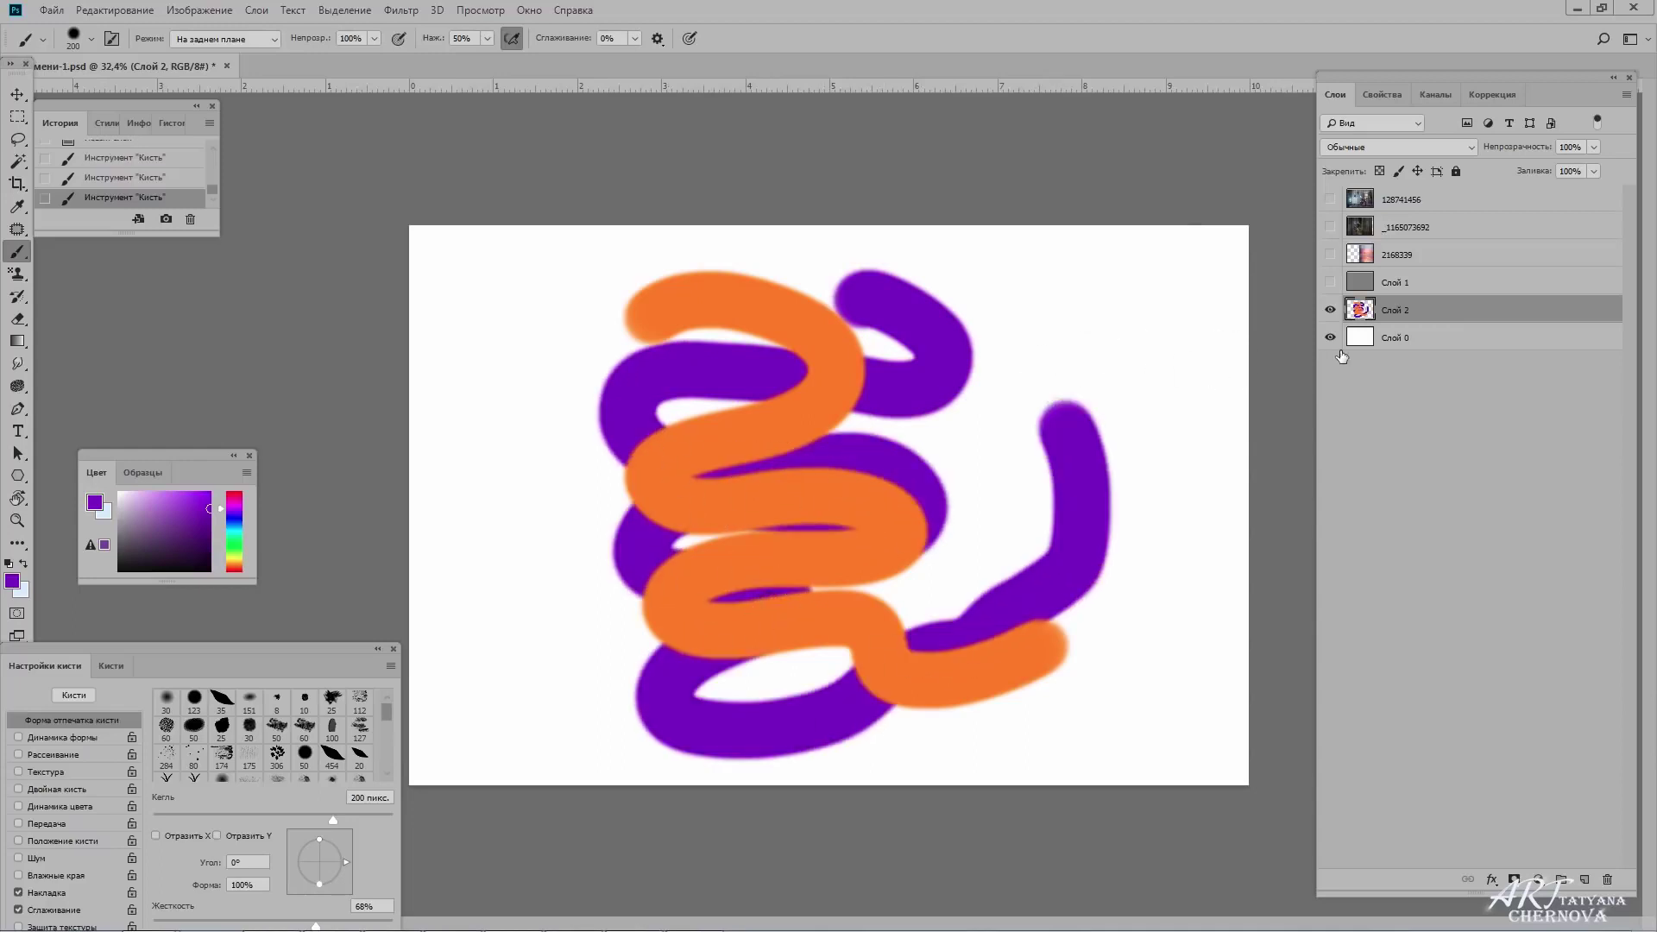
pyautogui.click(1328, 341)
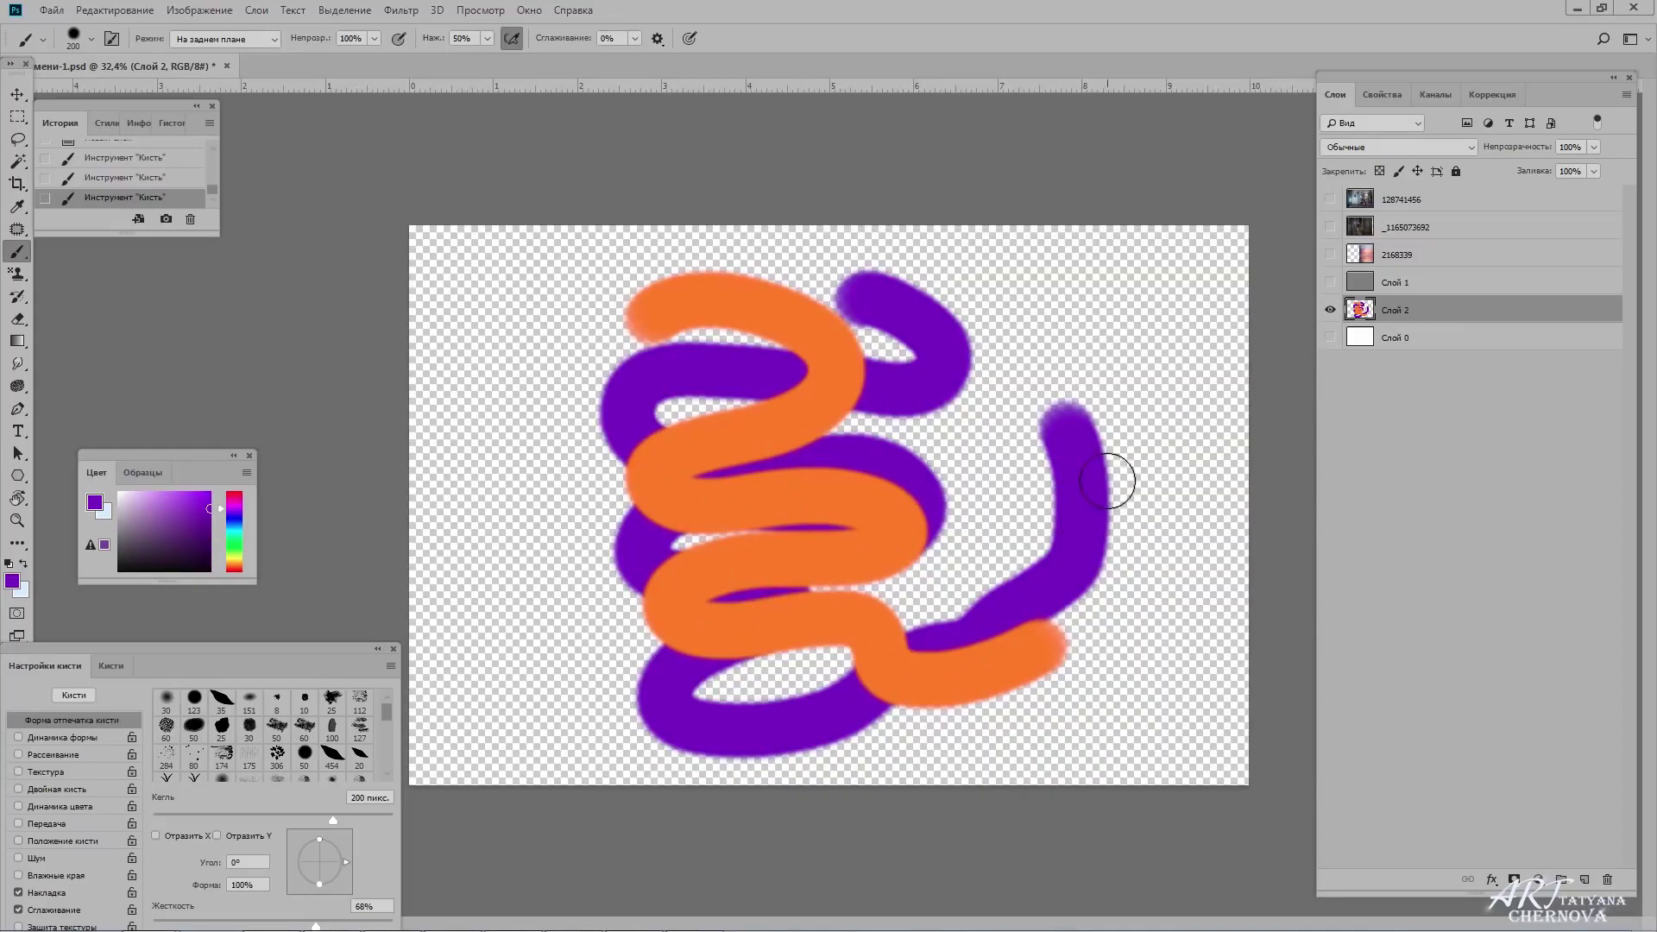
pyautogui.click(939, 571)
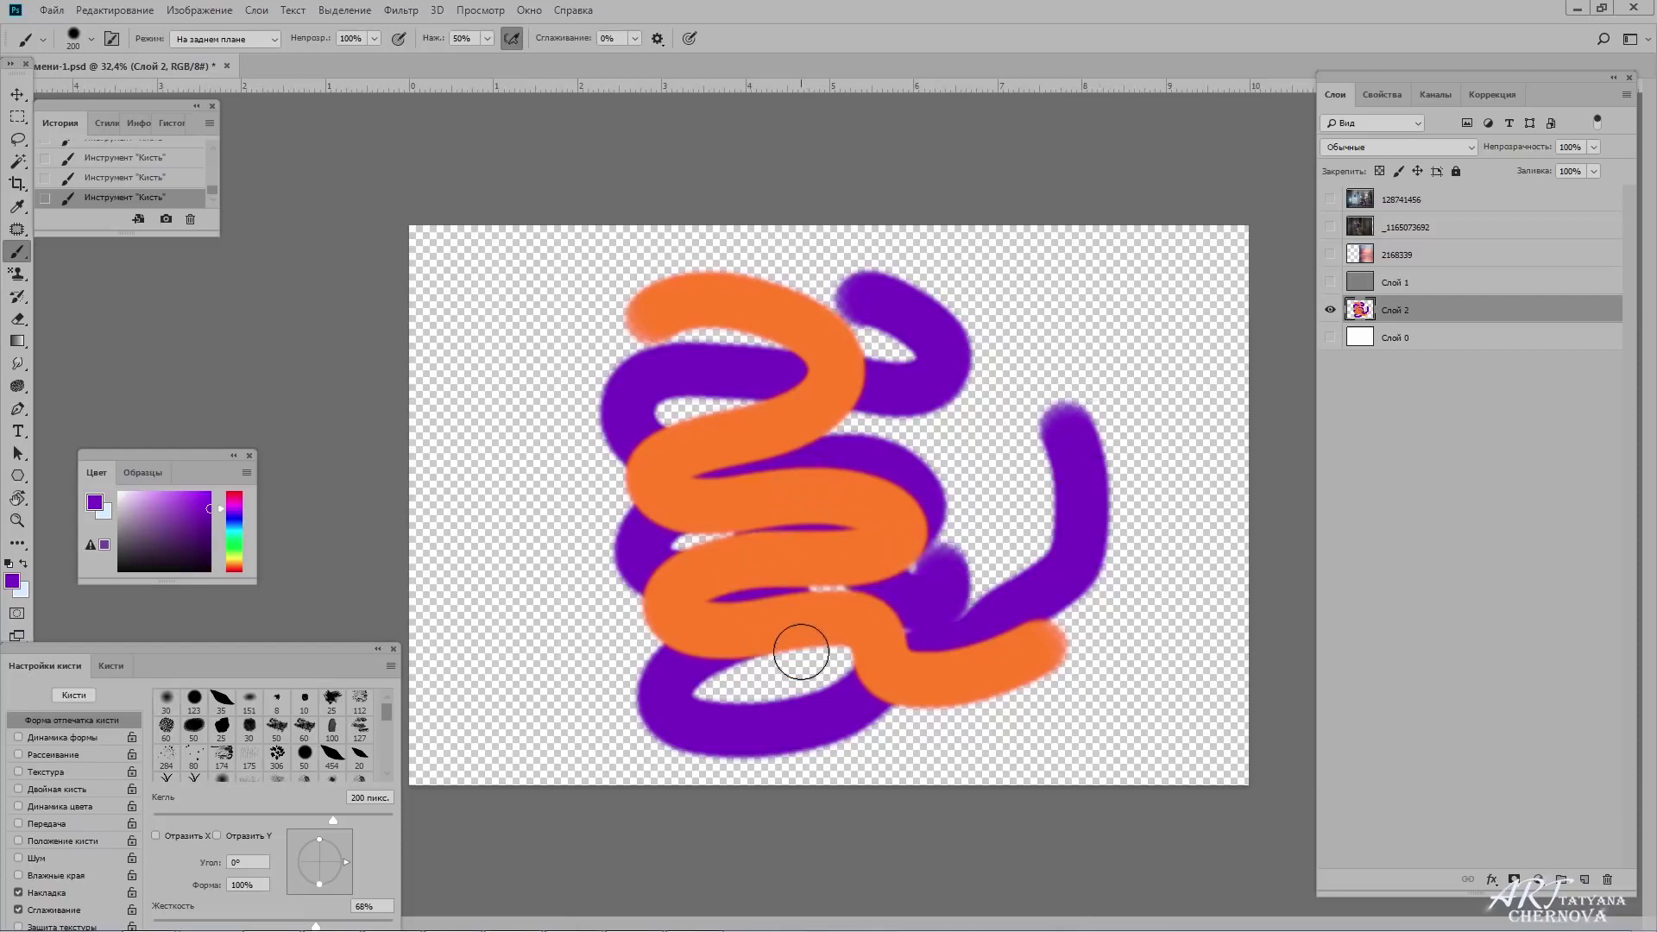
# Fill the layer with purple and set the paint colour to white.
pyautogui.hotkey('alt', 'BackSpace')
pyautogui.press('x')
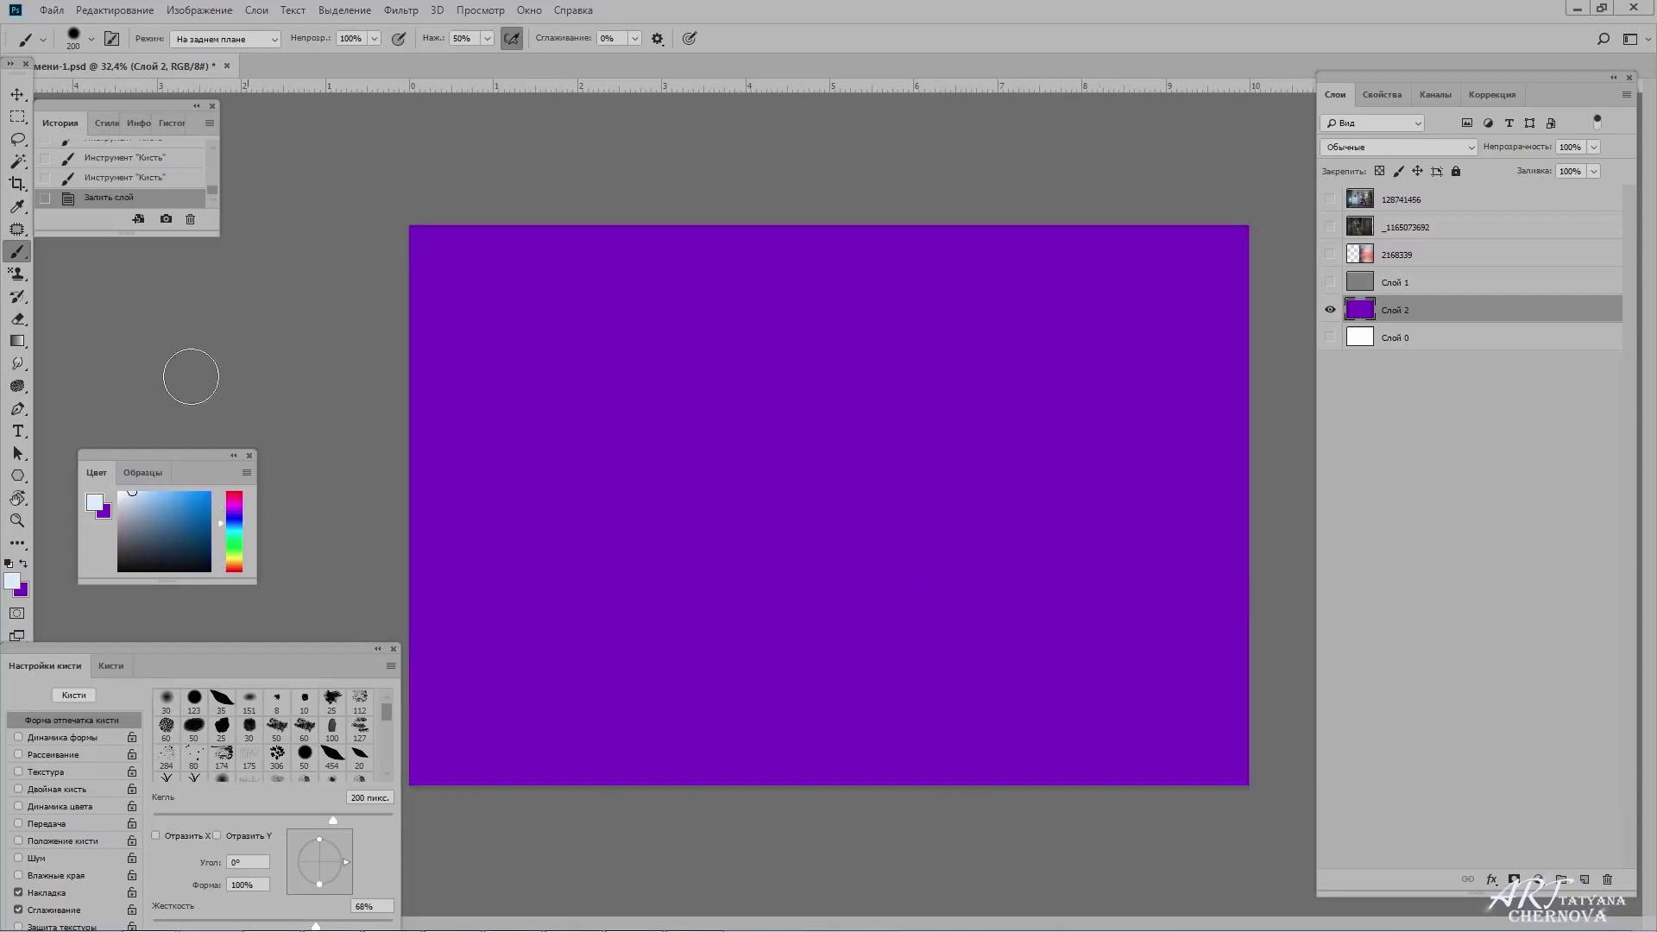
pyautogui.click(147, 492)
pyautogui.moveTo(695, 285); pyautogui.dragTo(860, 531)
pyautogui.click(119, 494)
pyautogui.moveTo(595, 444); pyautogui.dragTo(731, 286)
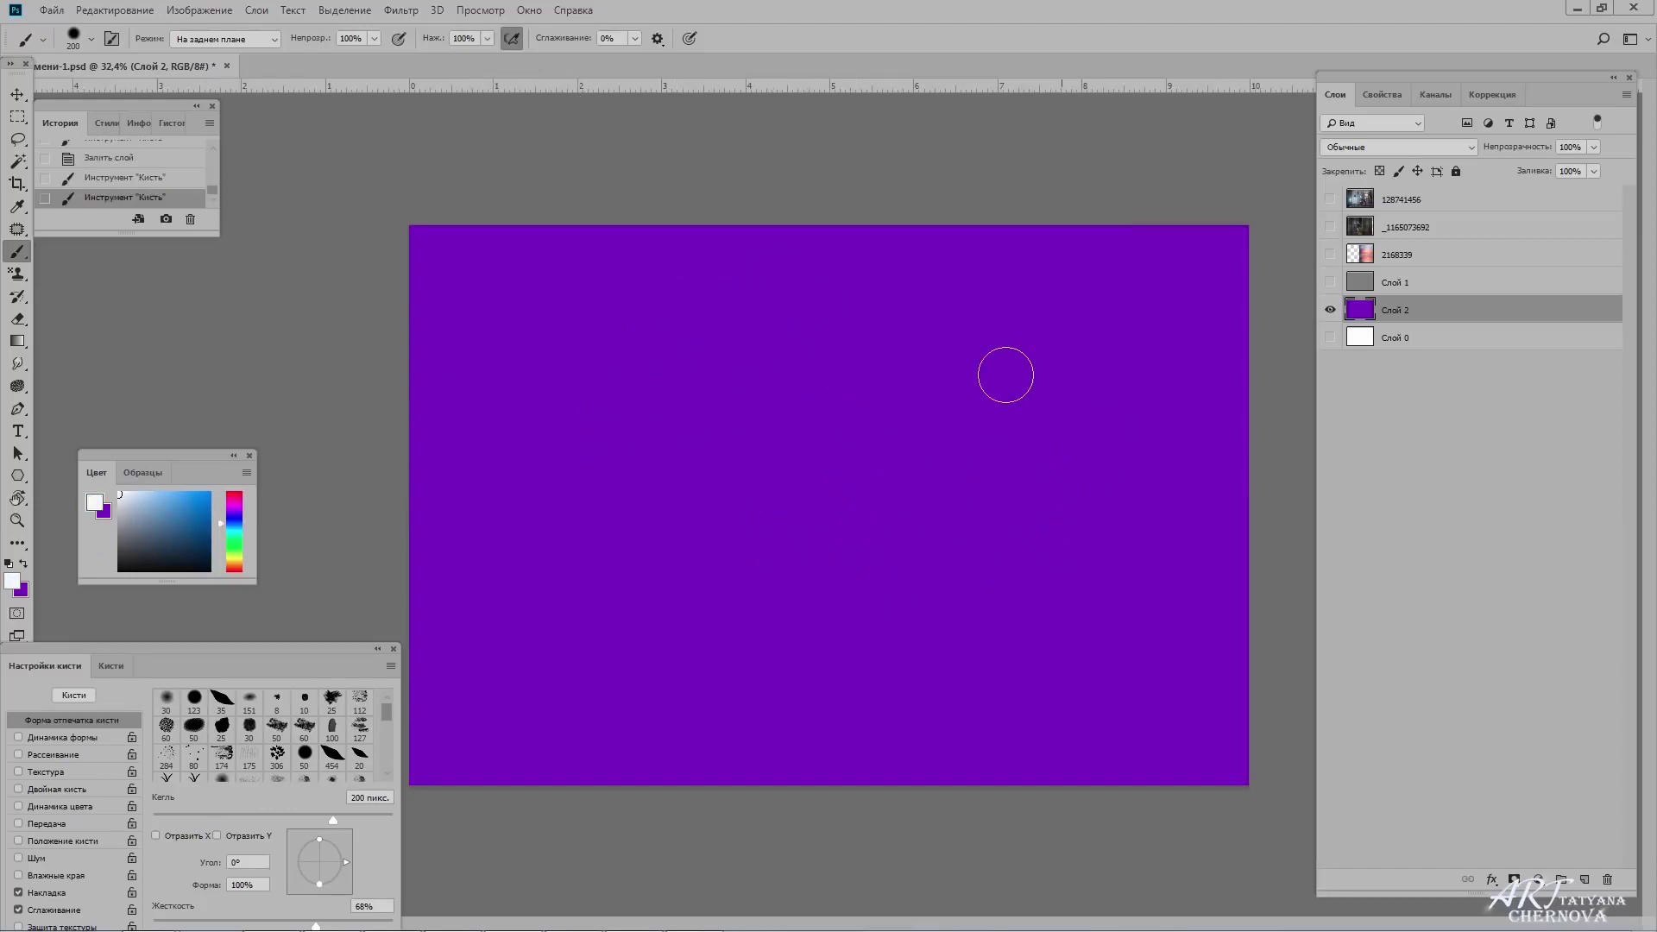
# Clear a soft-edged patch, then a 100%-hardness patch, out of the purple layer.
pyautogui.moveTo(722, 296)
pyautogui.mouseDown()
pyautogui.moveTo(723, 376)
pyautogui.moveTo(836, 381)
pyautogui.moveTo(806, 298)
pyautogui.mouseUp()
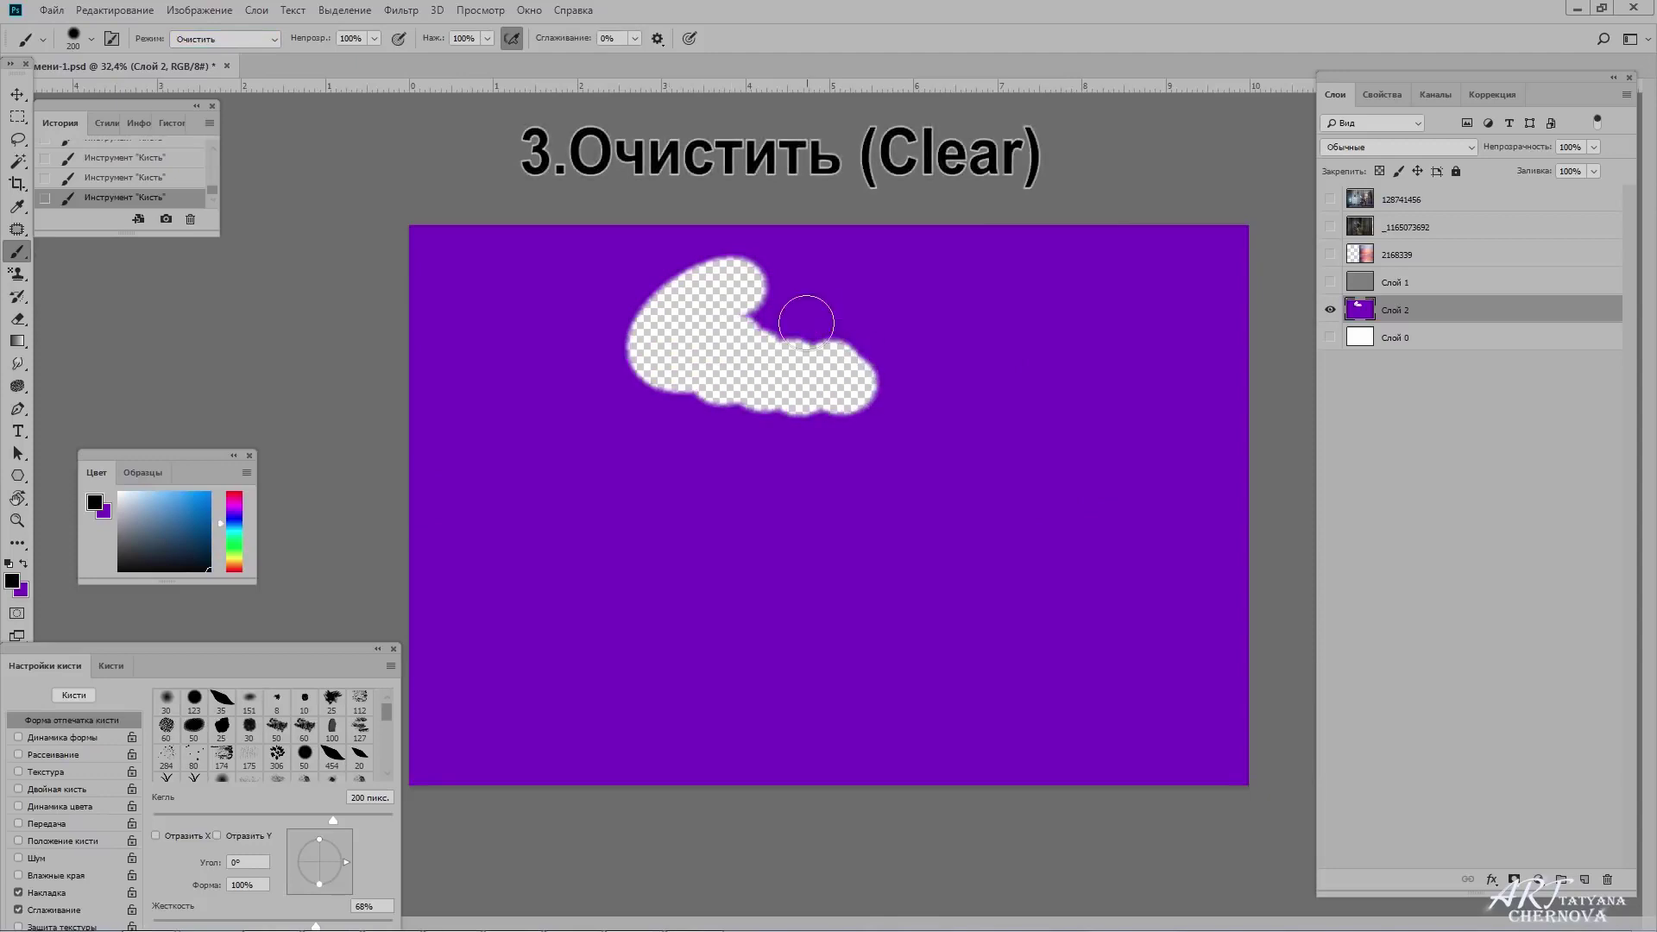
pyautogui.rightClick(811, 319)
pyautogui.press('Return')
pyautogui.moveTo(561, 449); pyautogui.dragTo(707, 480)
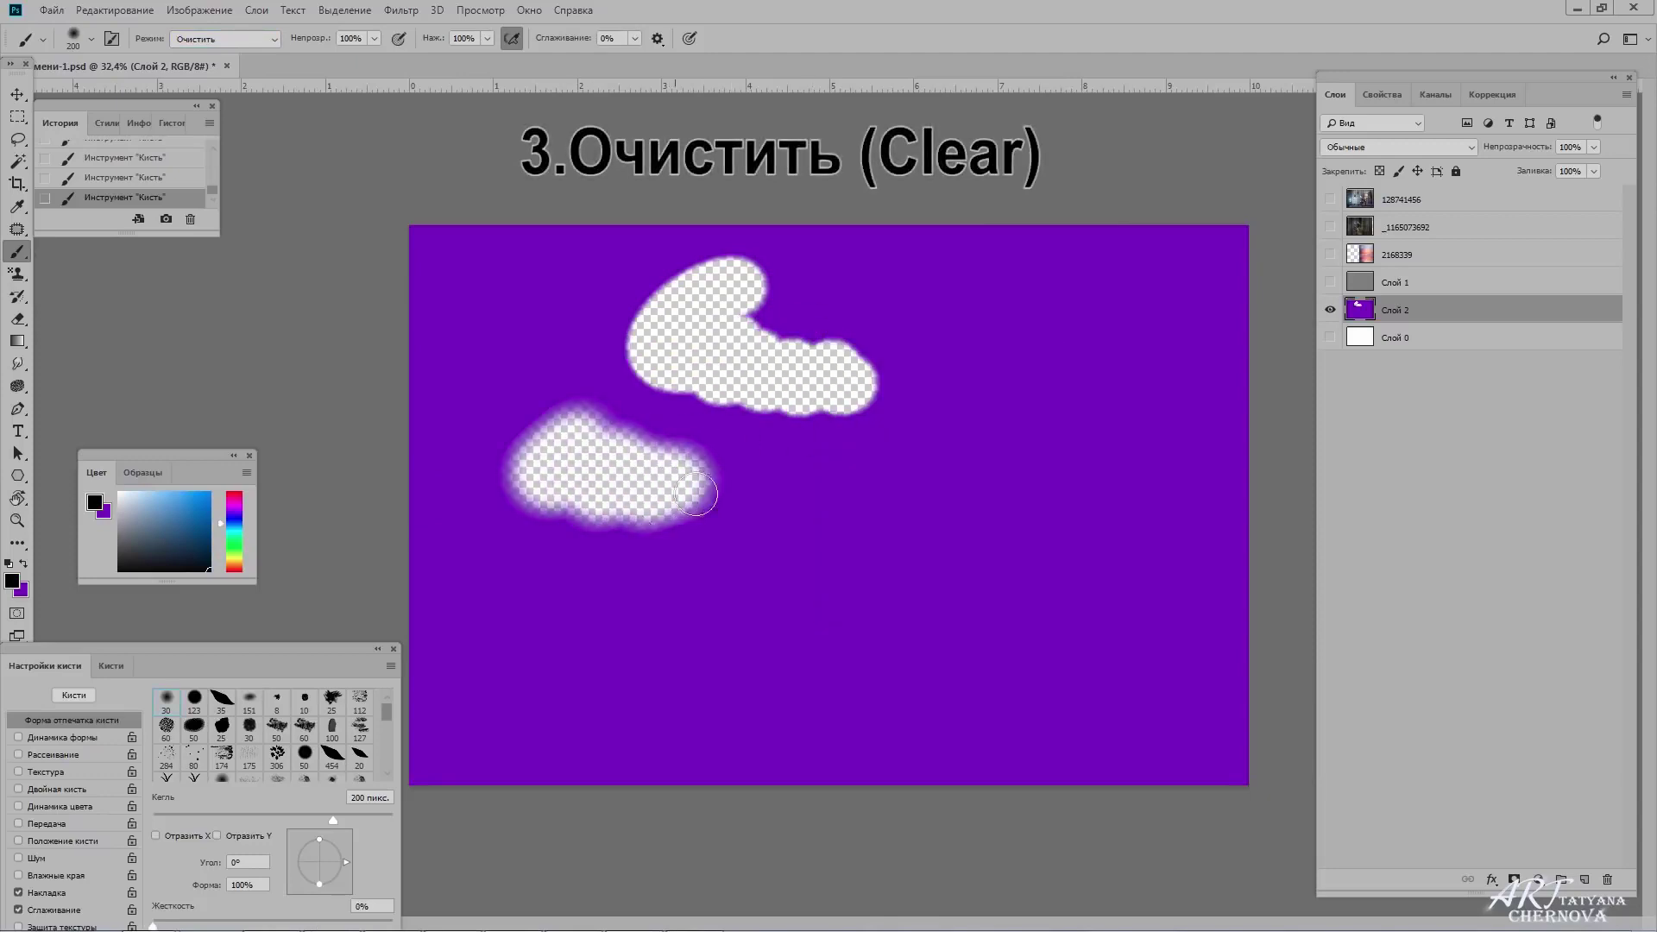
pyautogui.scroll(3, 707, 479)
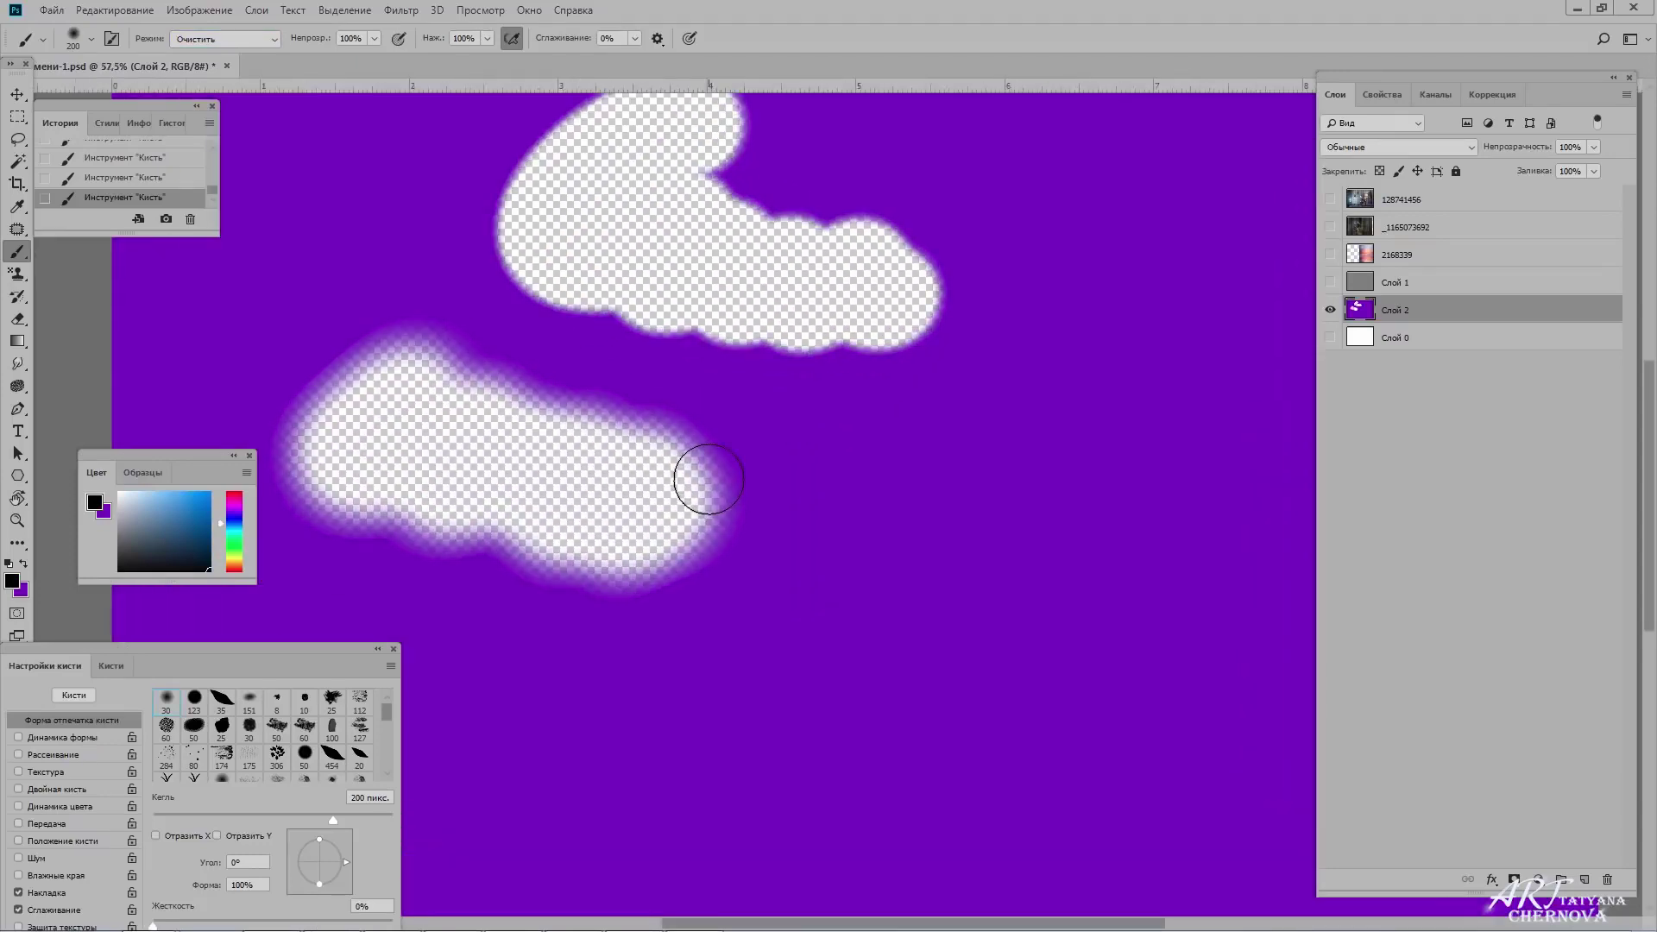
pyautogui.rightClick(782, 580)
pyautogui.moveTo(898, 660); pyautogui.dragTo(954, 669)
pyautogui.press('Return')
pyautogui.moveTo(971, 566)
pyautogui.mouseDown()
pyautogui.moveTo(985, 670)
pyautogui.moveTo(888, 703)
pyautogui.moveTo(902, 706)
pyautogui.mouseUp()
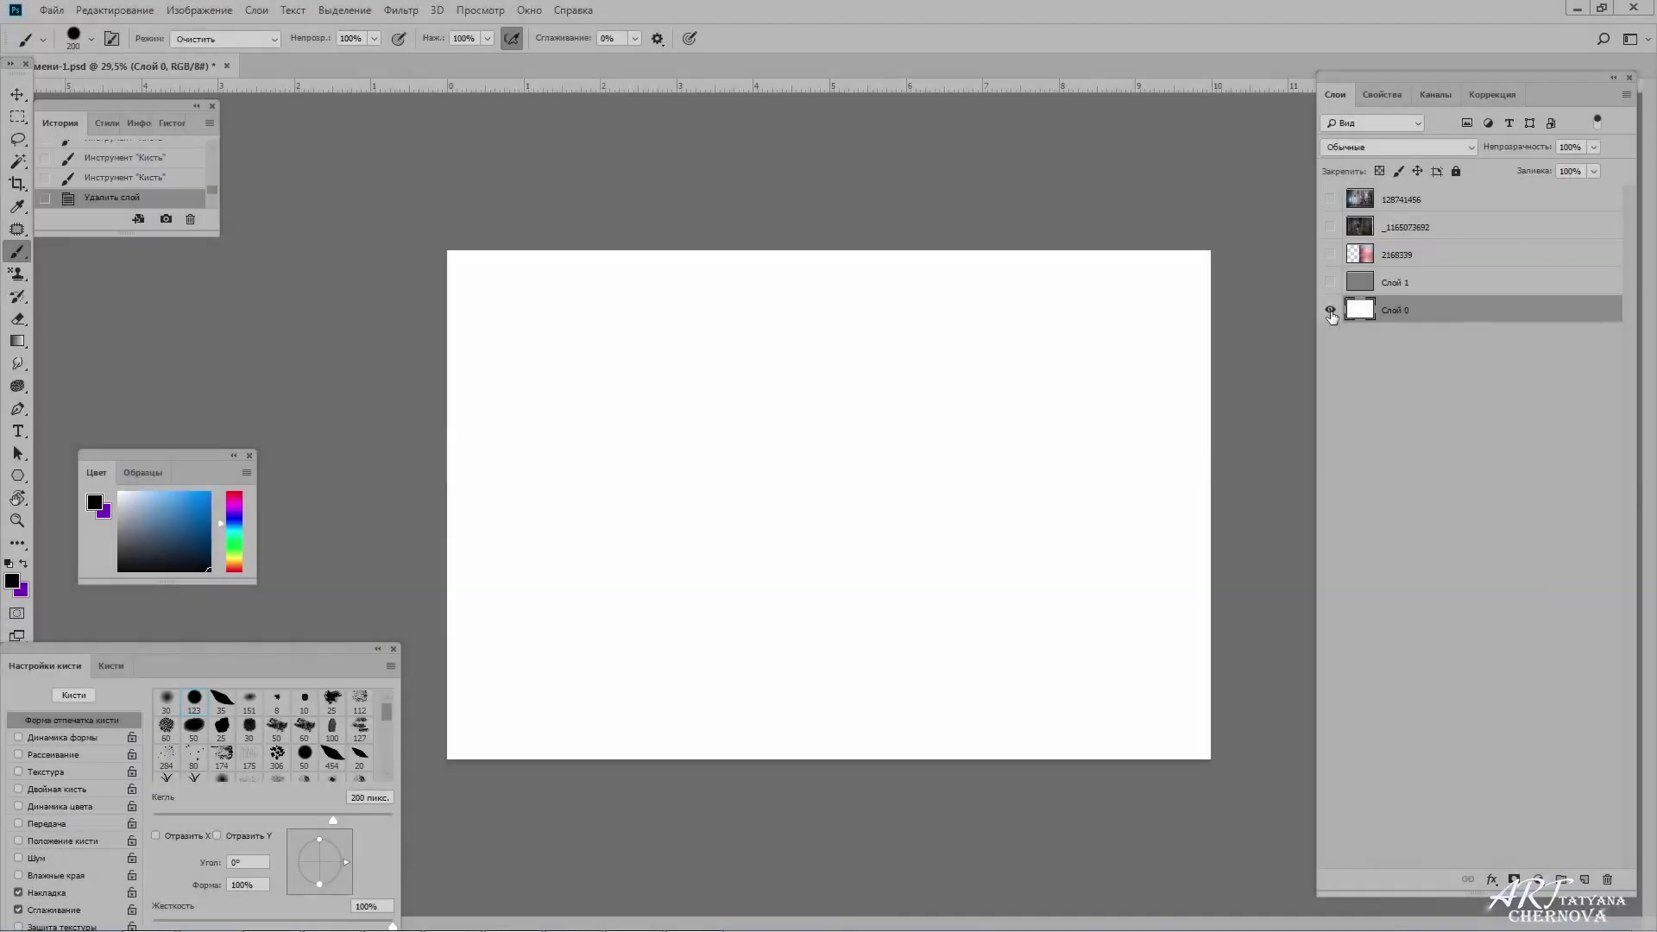
# Show guides and make the grey layer and sunset photo layer visible.
pyautogui.hotkey('ctrl', ';')
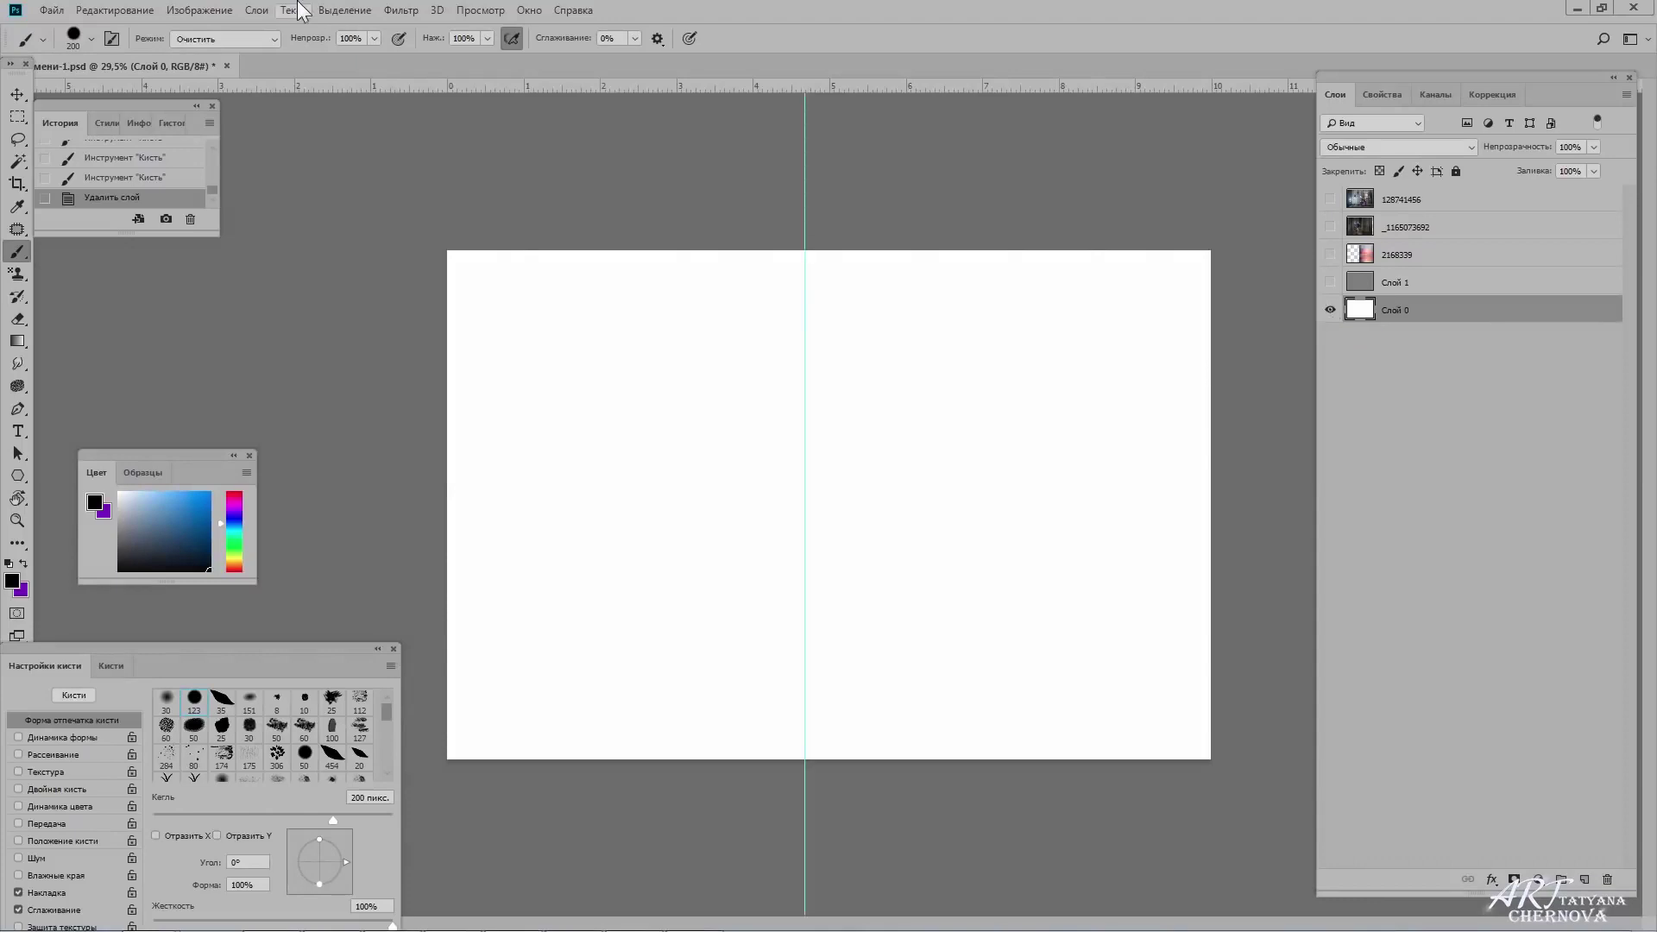
pyautogui.click(1326, 282)
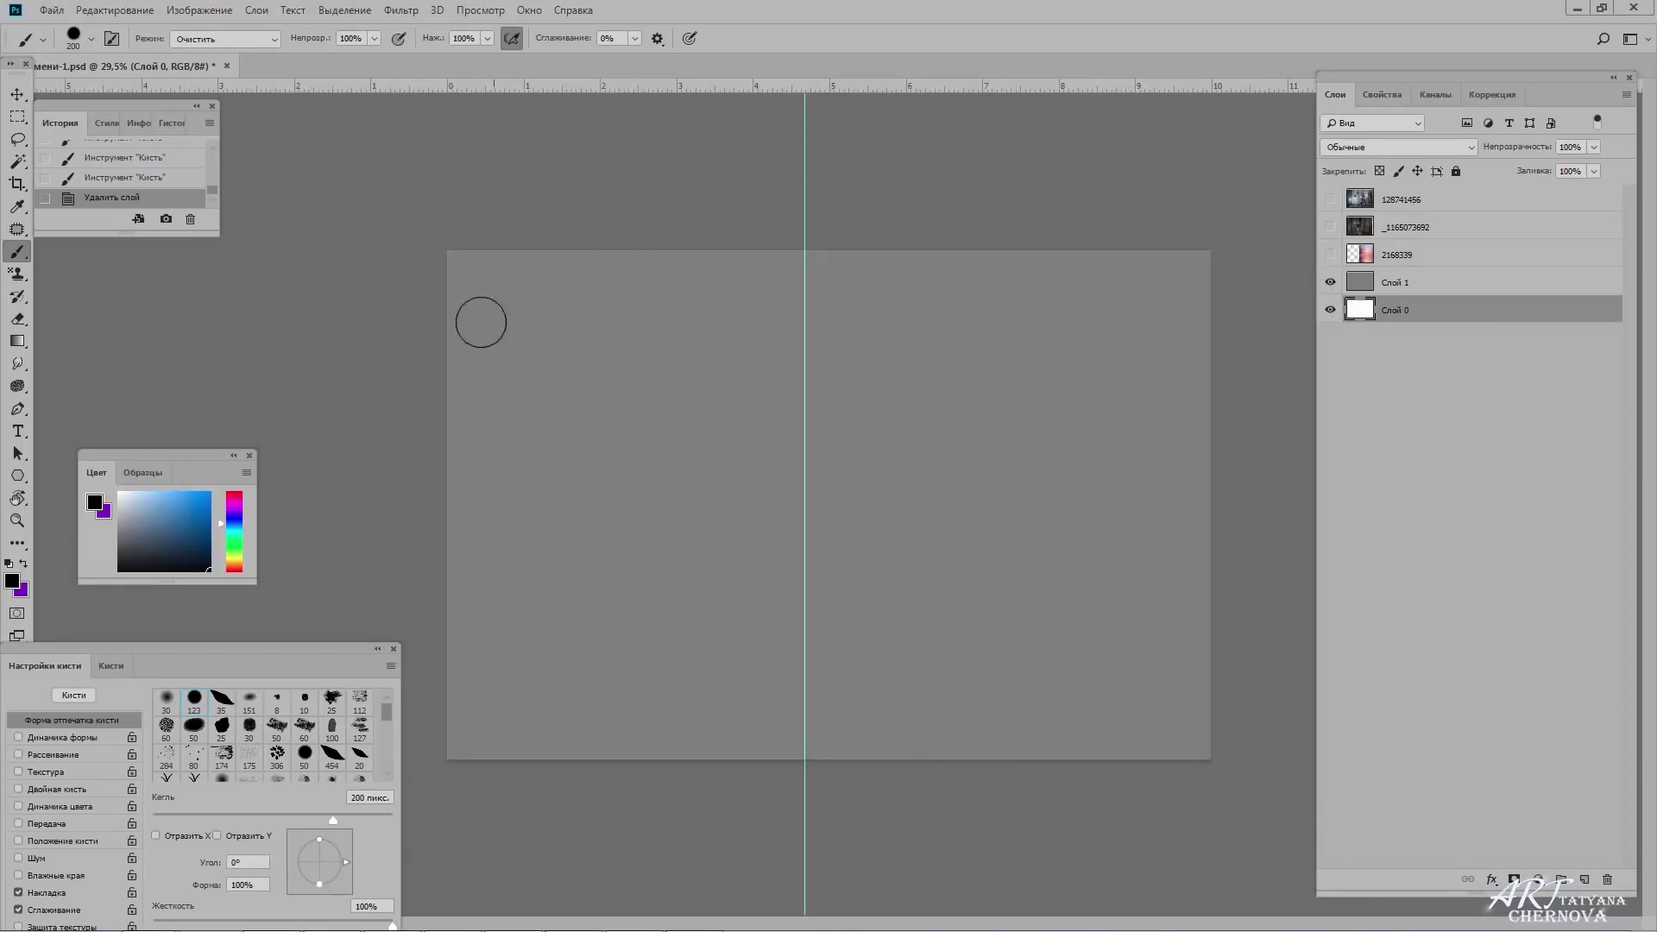
pyautogui.click(1330, 254)
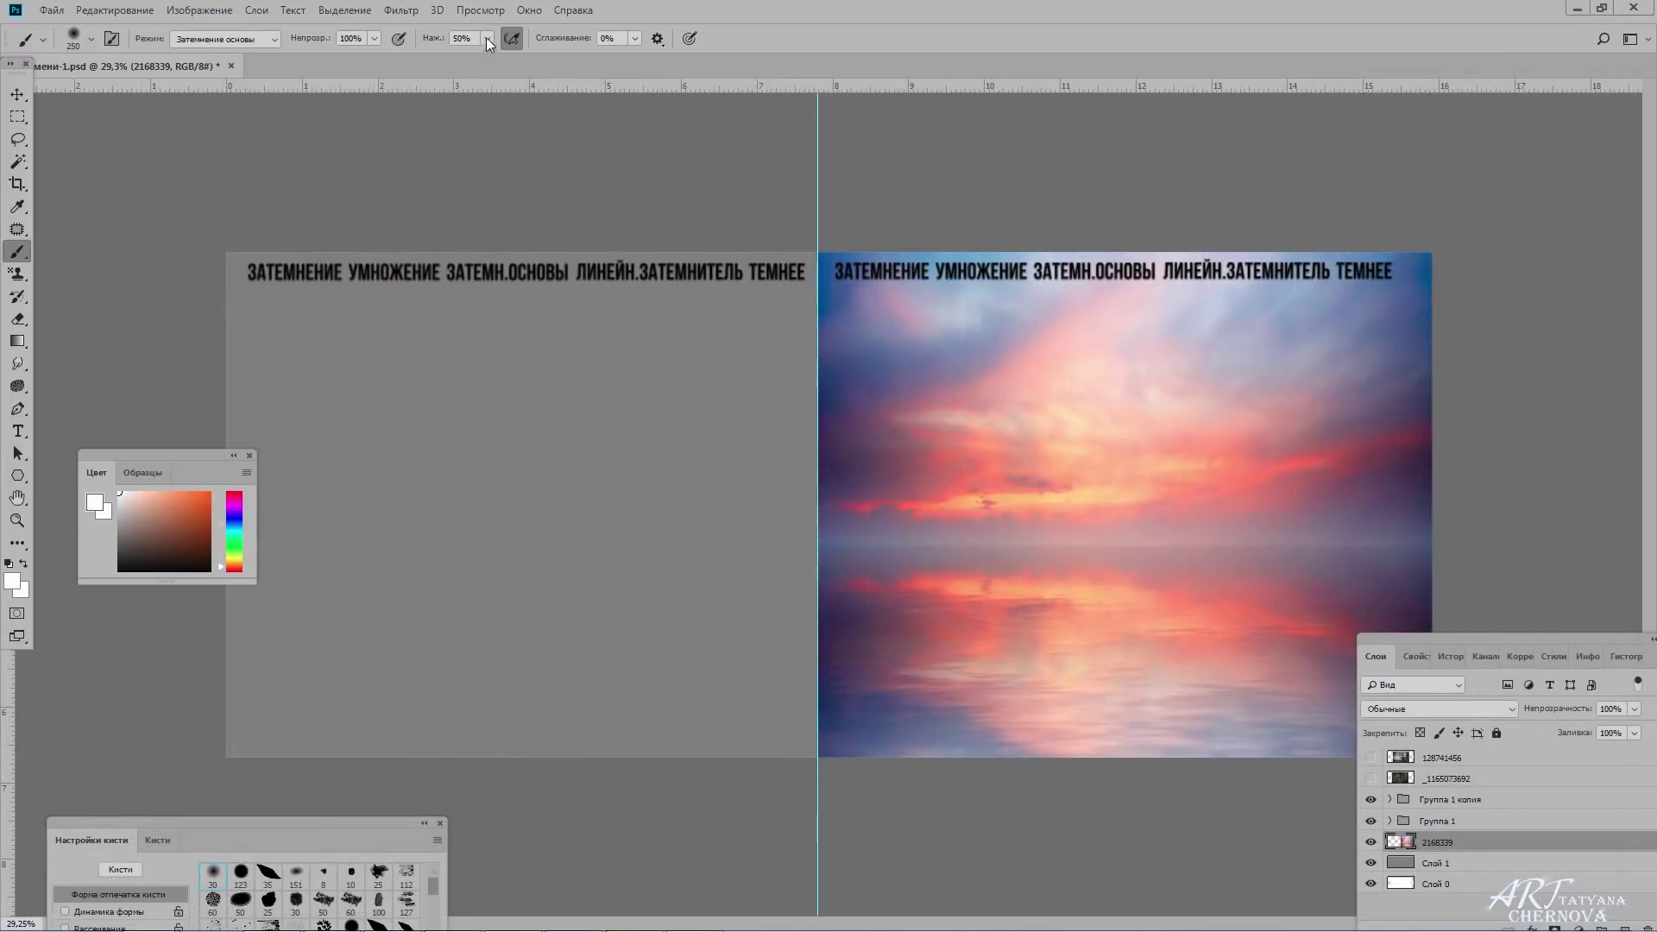
# Set brush flow to 100% and try Multiply, Darken, Linear Burn and Darker Color modes.
pyautogui.hotkey('shift', '0')
pyautogui.click(264, 39)
pyautogui.click(211, 134)
pyautogui.click(231, 40)
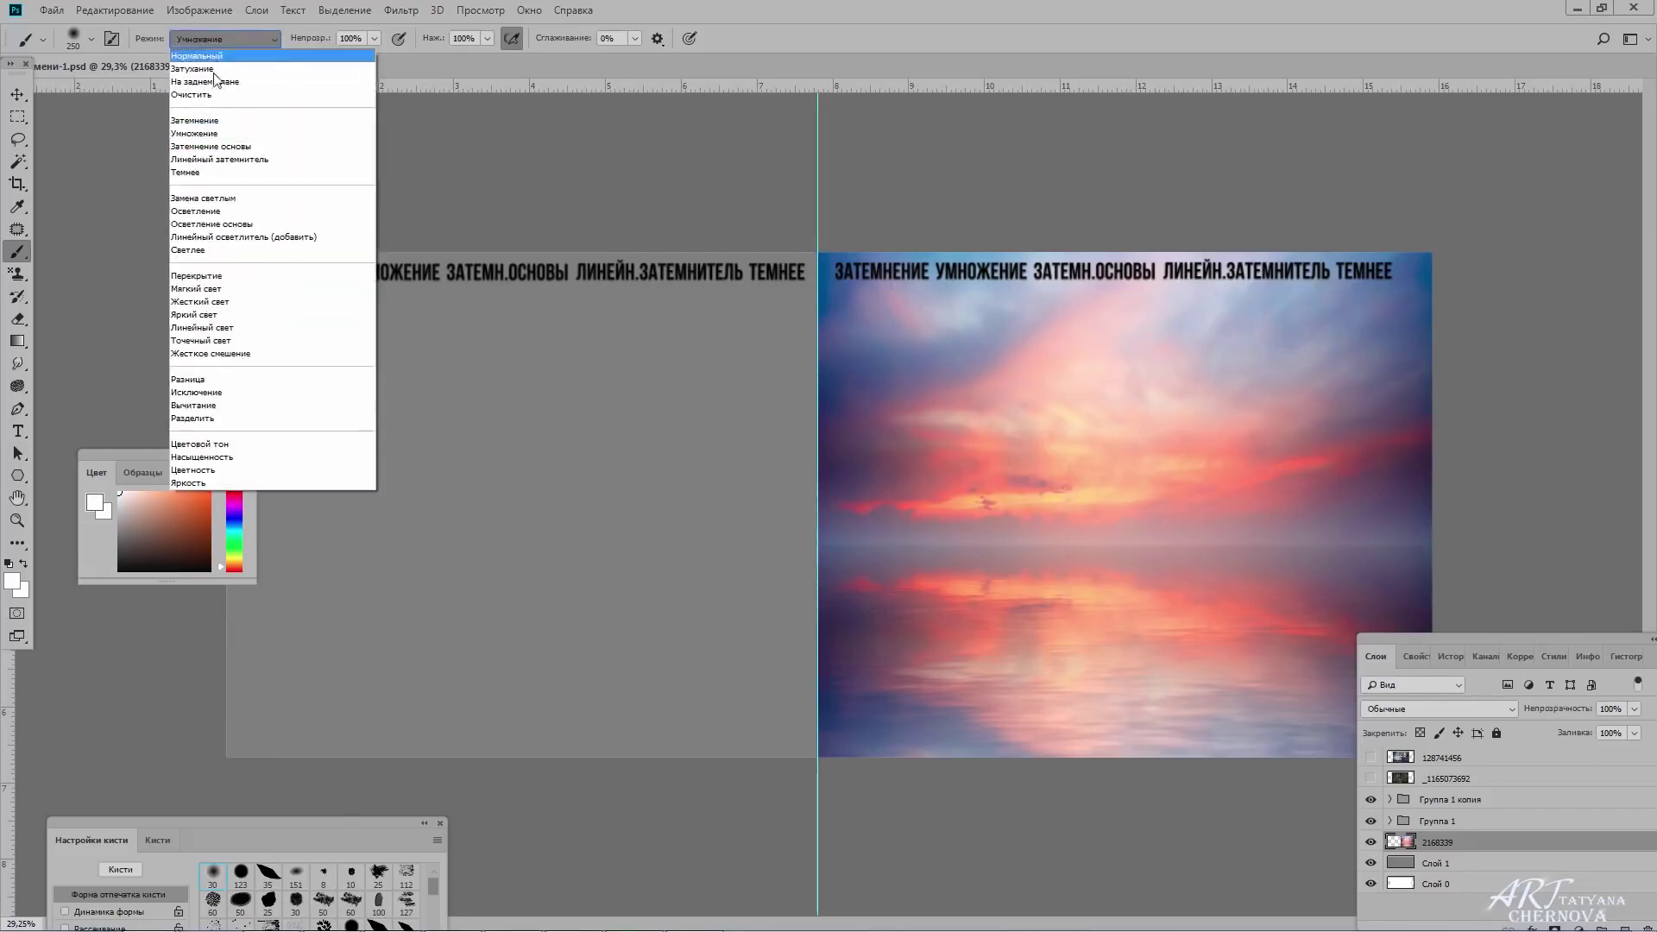
pyautogui.click(212, 120)
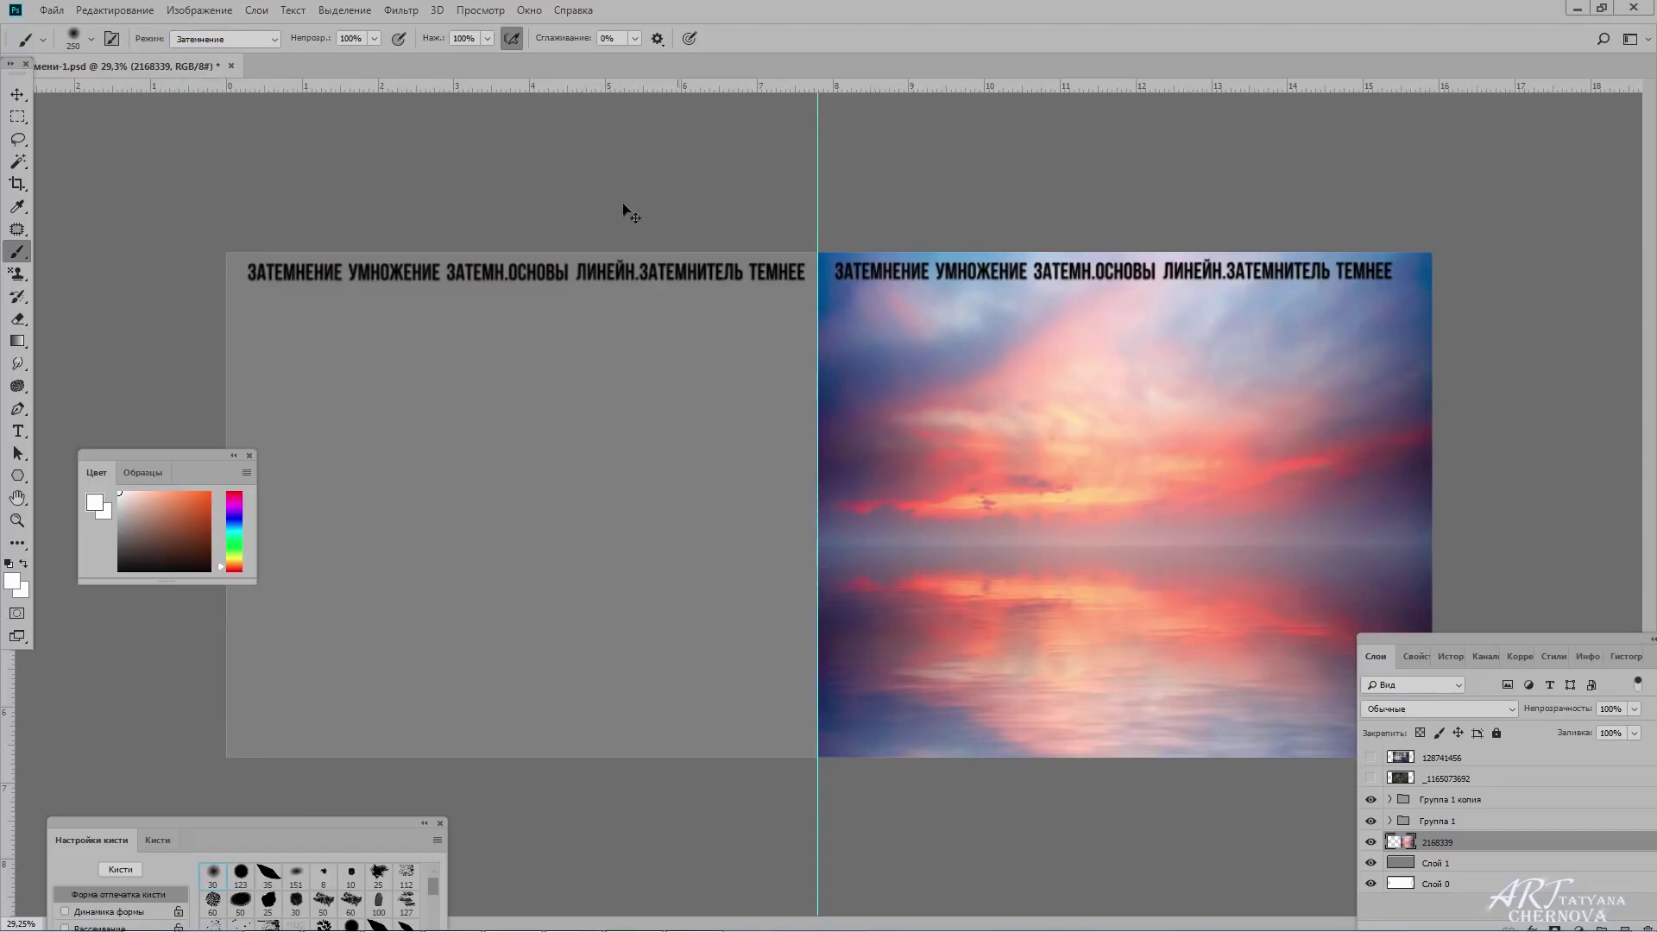
pyautogui.click(247, 43)
pyautogui.click(226, 172)
pyautogui.click(226, 39)
pyautogui.click(224, 199)
# Paint and undo black test strokes down the sunset photo.
pyautogui.press('d')
pyautogui.moveTo(989, 307); pyautogui.dragTo(1075, 651)
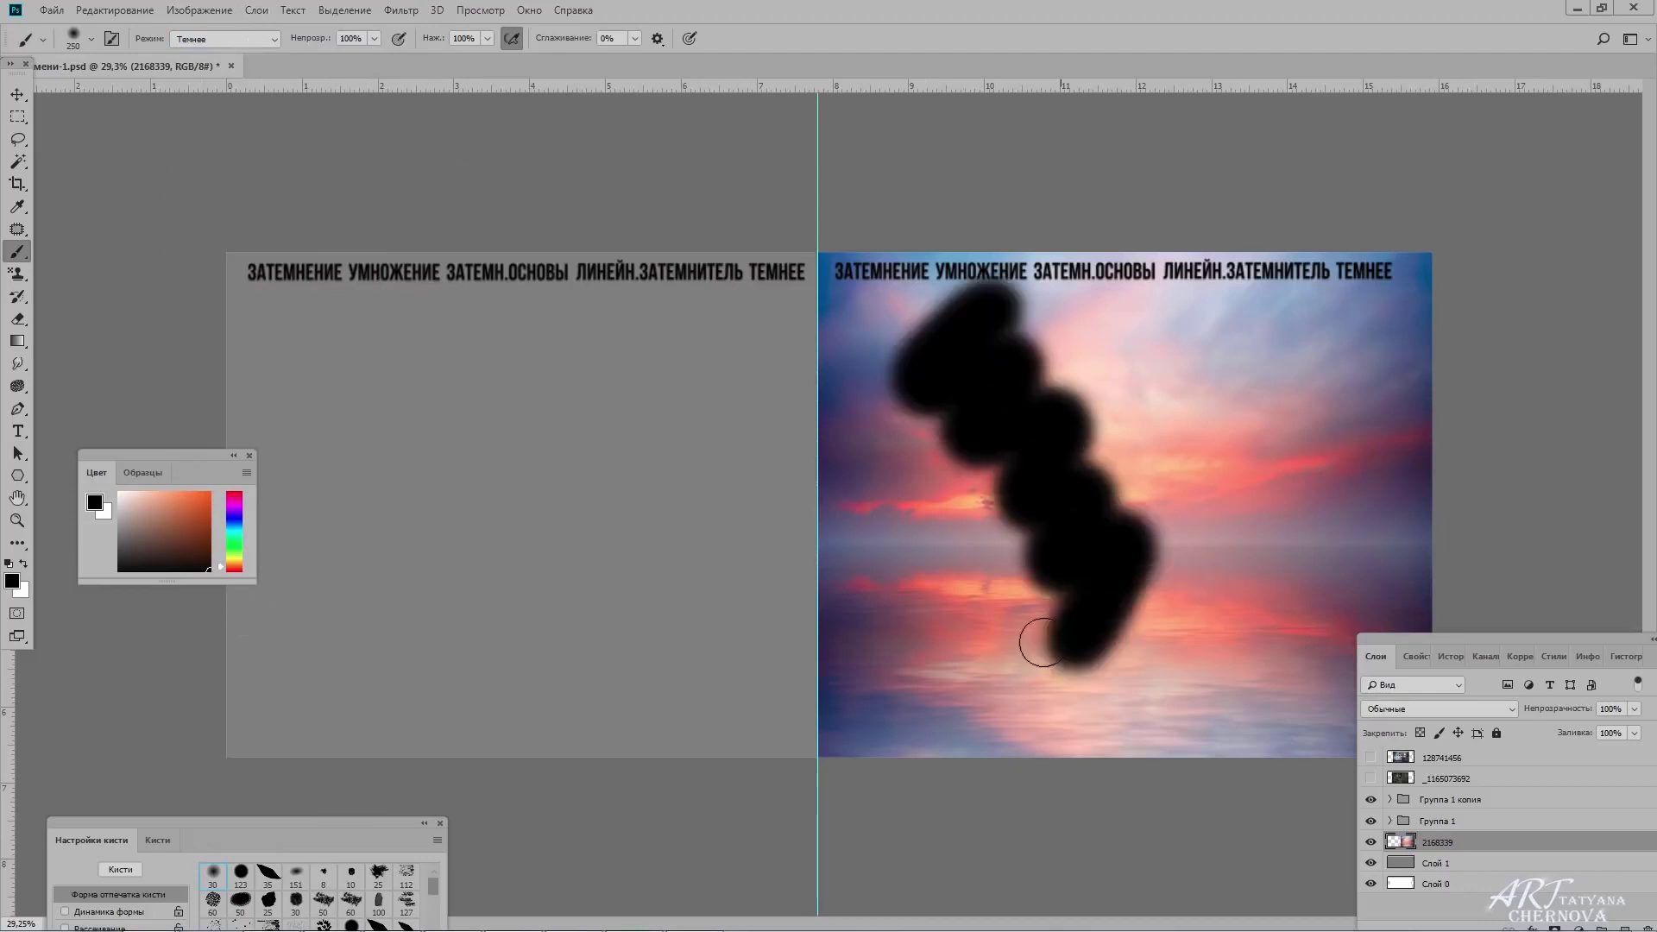
pyautogui.hotkey('ctrl', 'z')
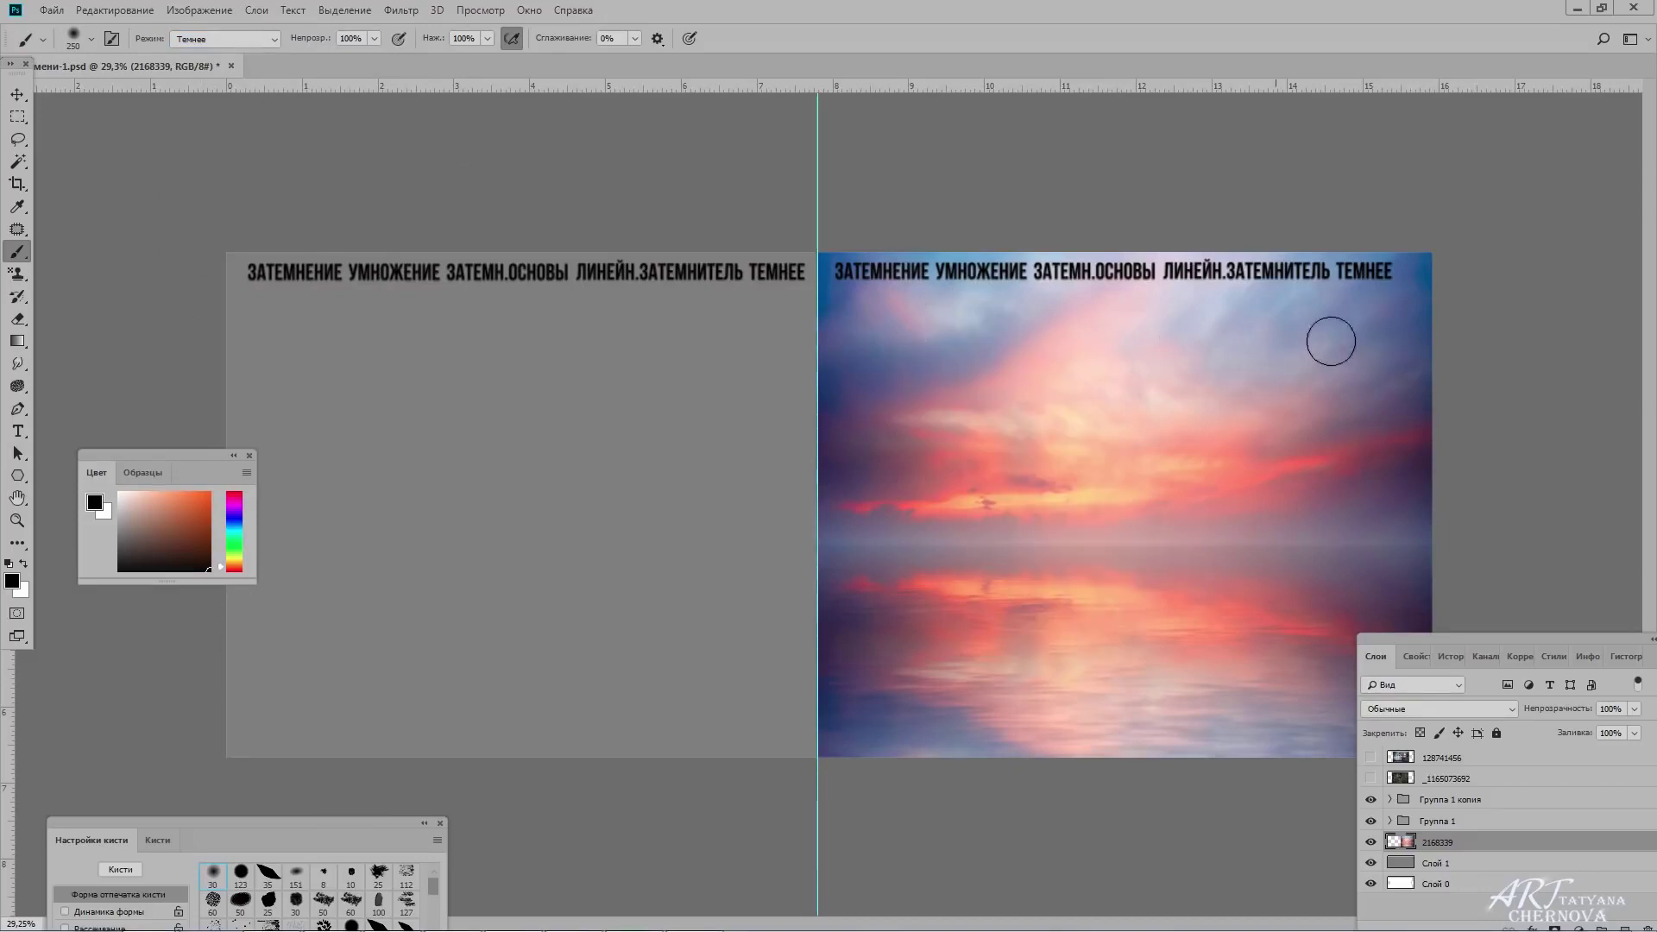
pyautogui.moveTo(1369, 321); pyautogui.dragTo(1336, 624)
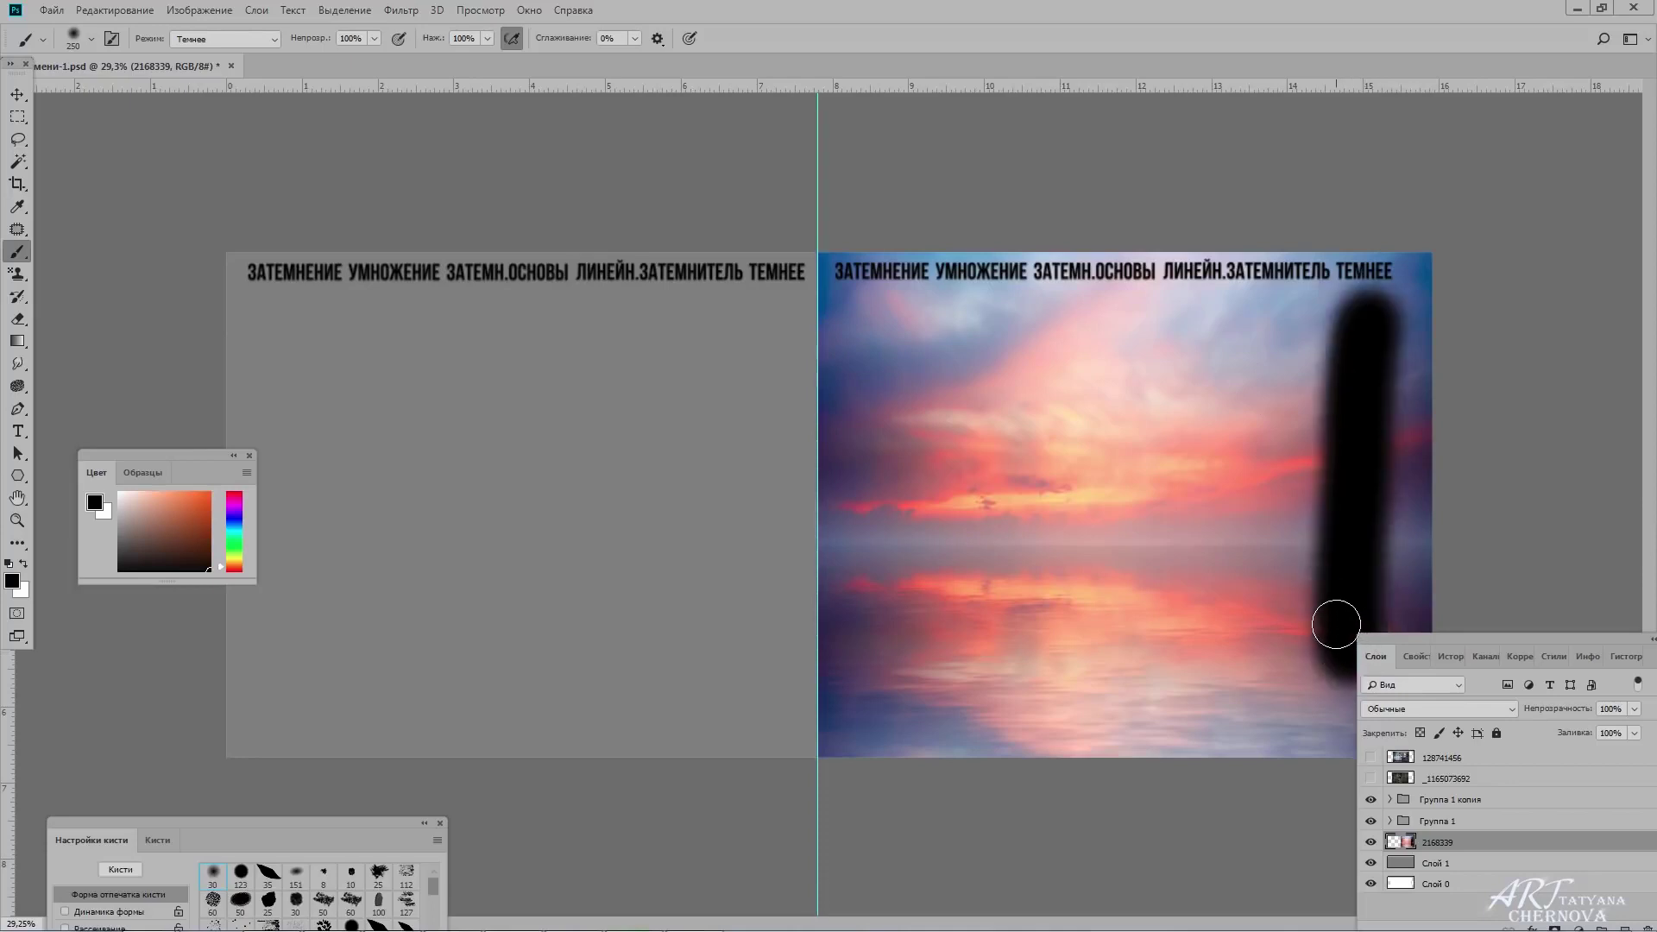
pyautogui.hotkey('ctrl', 'z')
# Paint pale peach and brown Darken strokes on the grey panel and the photo's left edge.
pyautogui.moveTo(1381, 333); pyautogui.dragTo(1381, 665)
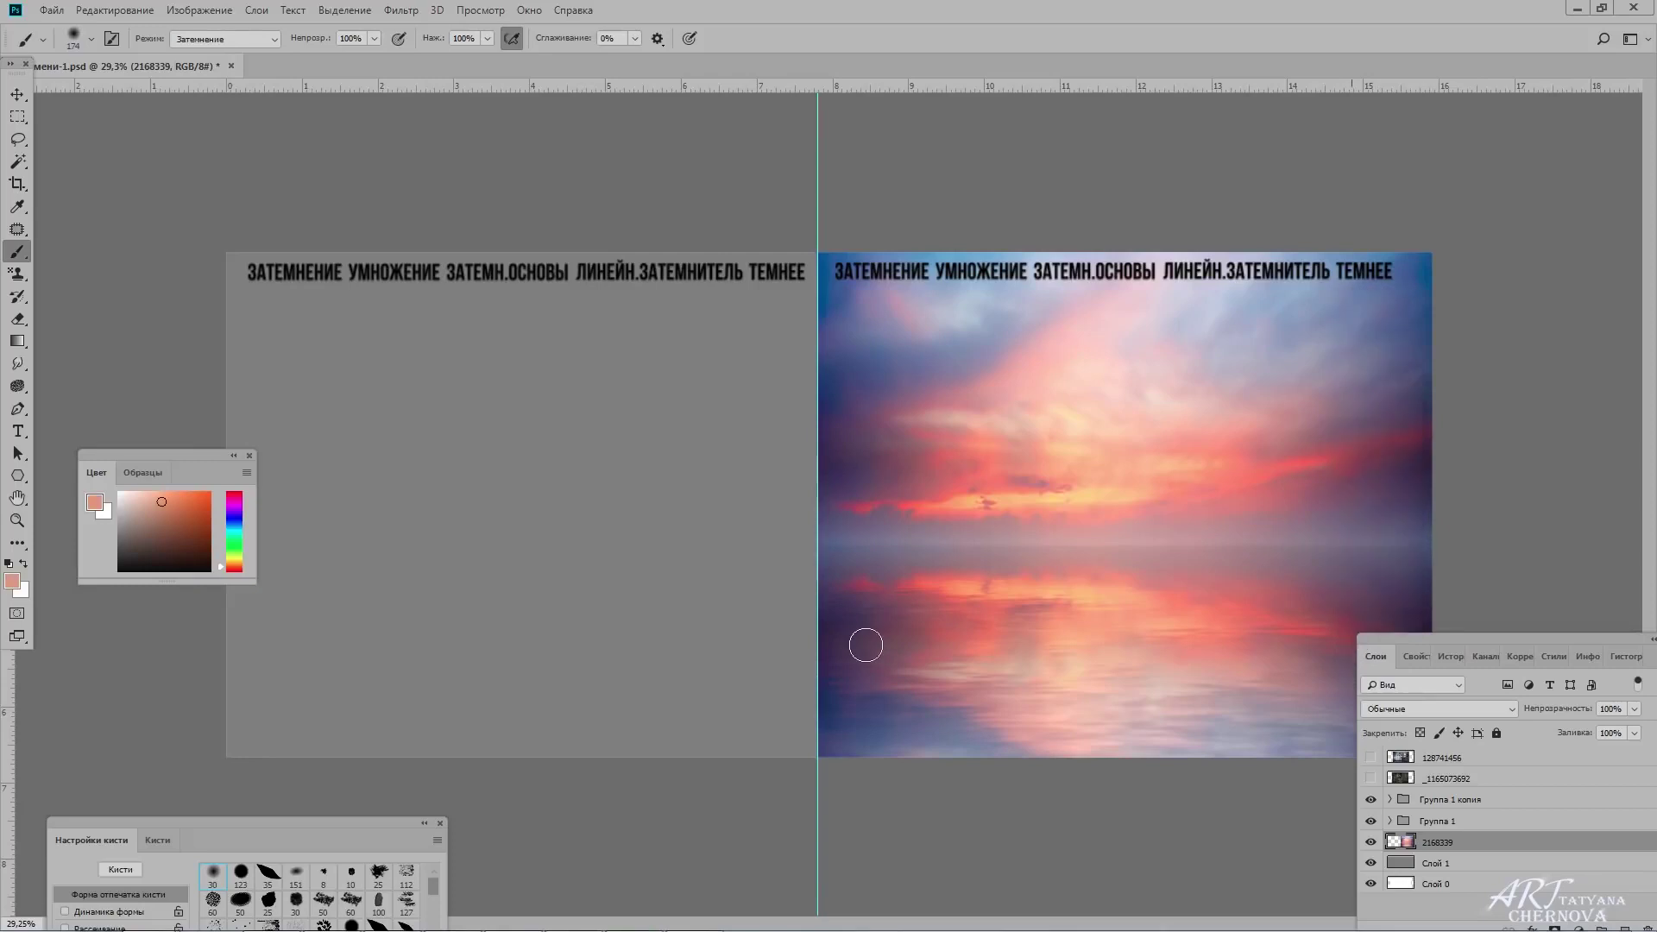
pyautogui.scroll(1, 1355, 628)
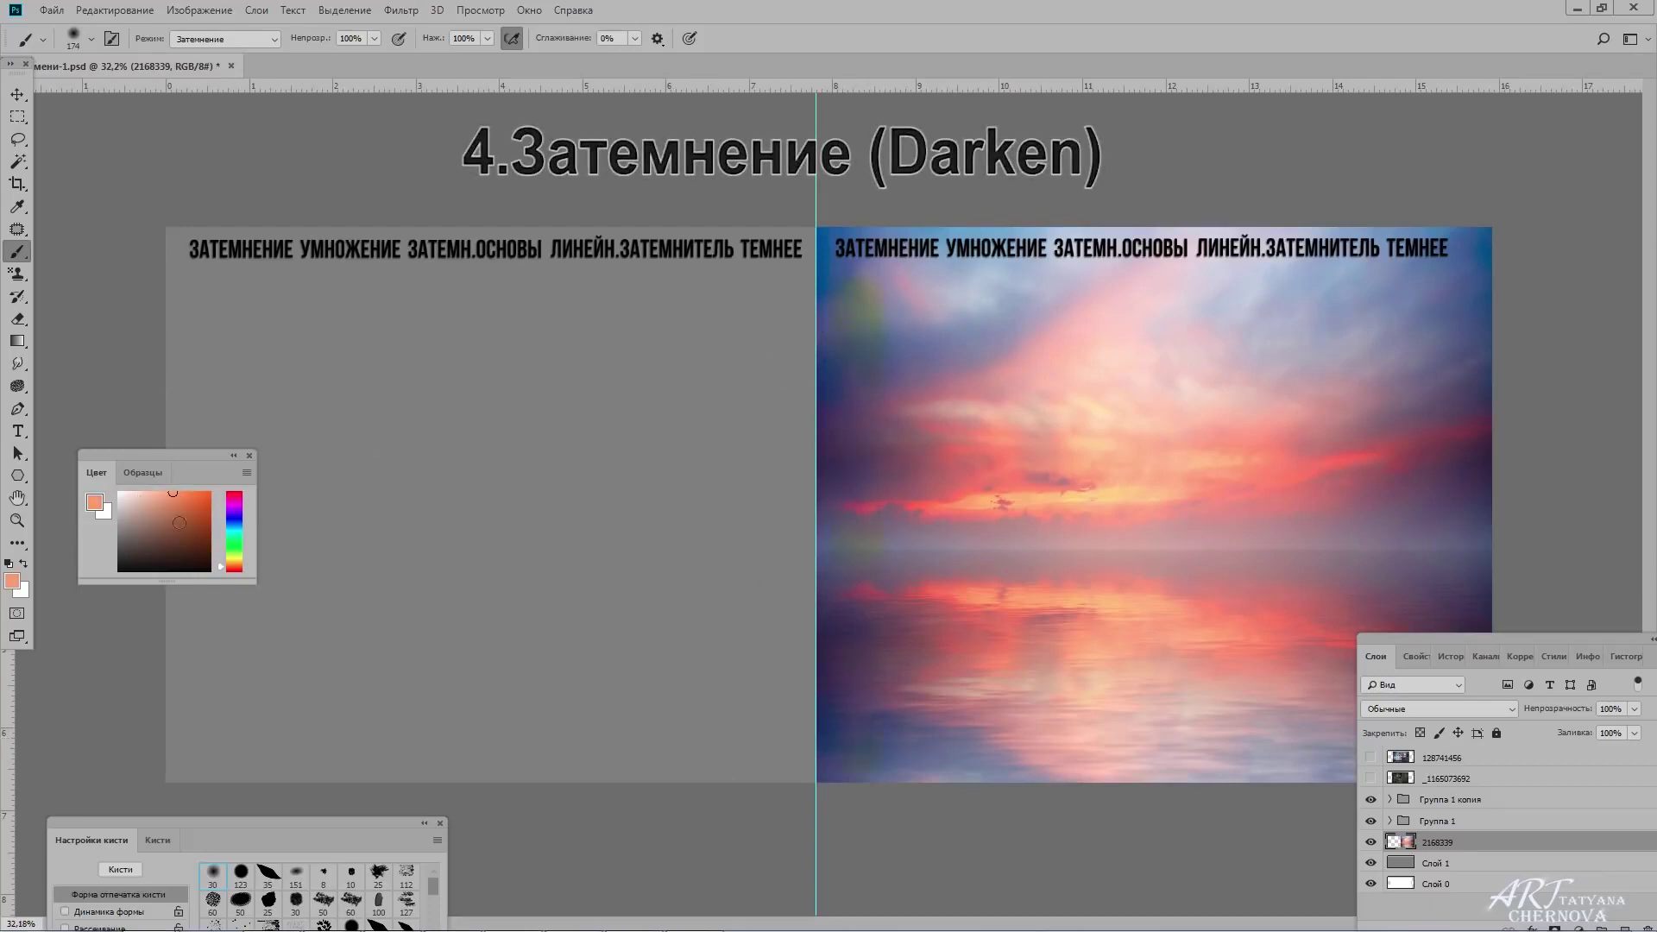
pyautogui.moveTo(204, 285); pyautogui.dragTo(202, 754)
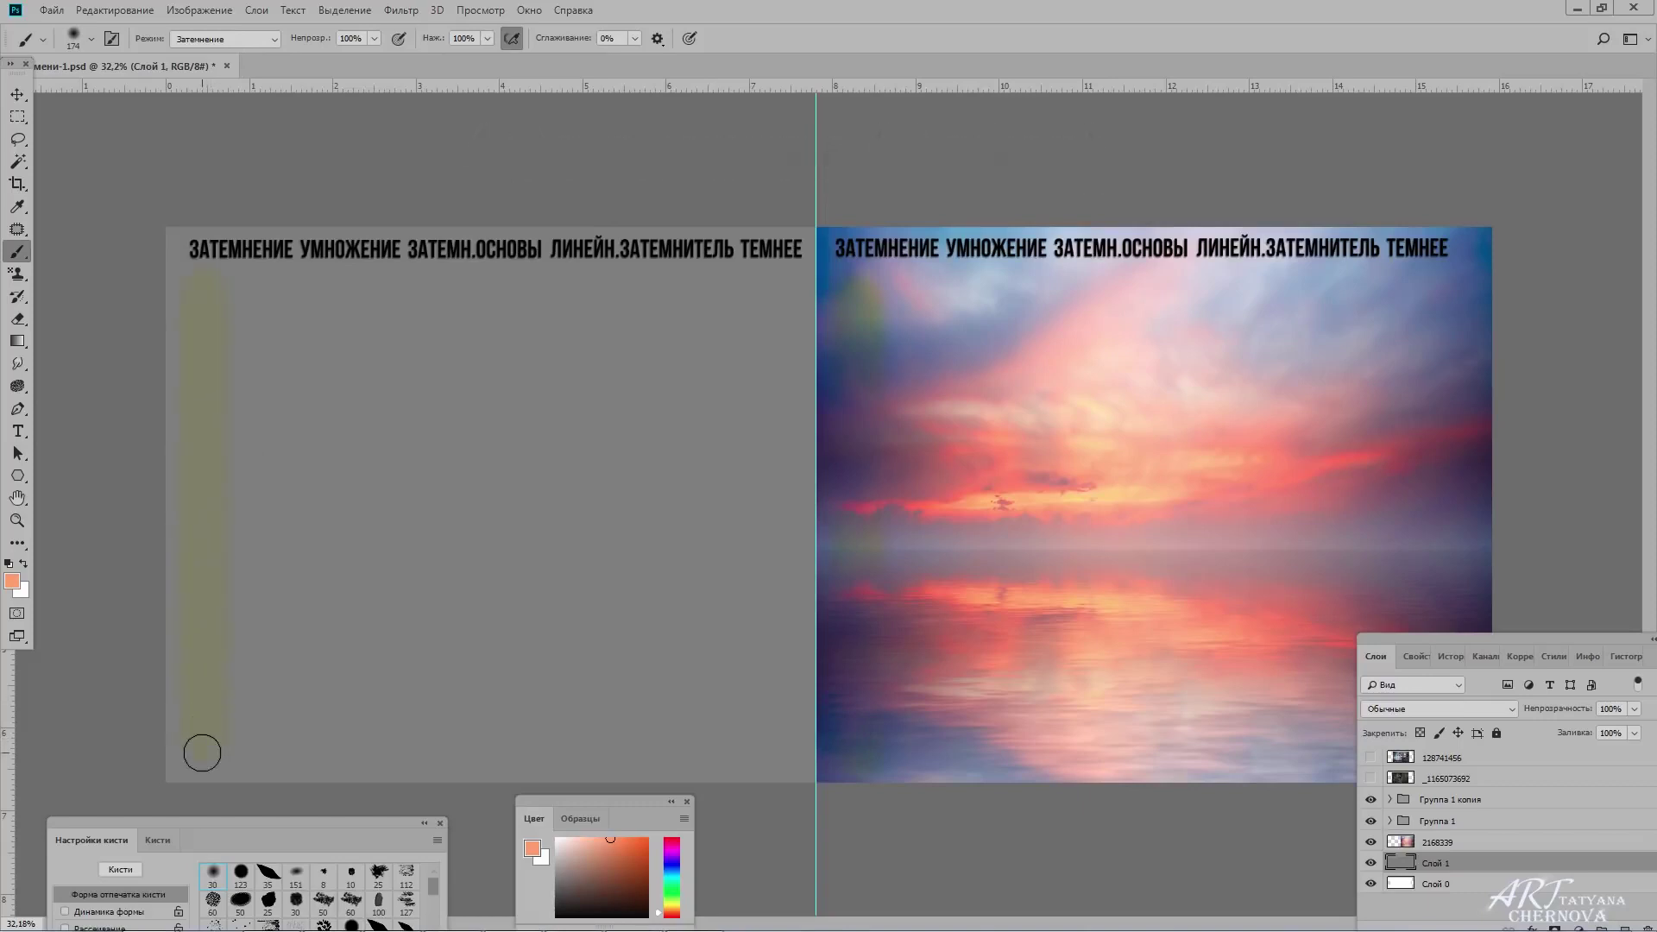
pyautogui.click(599, 865)
pyautogui.moveTo(263, 284); pyautogui.dragTo(262, 751)
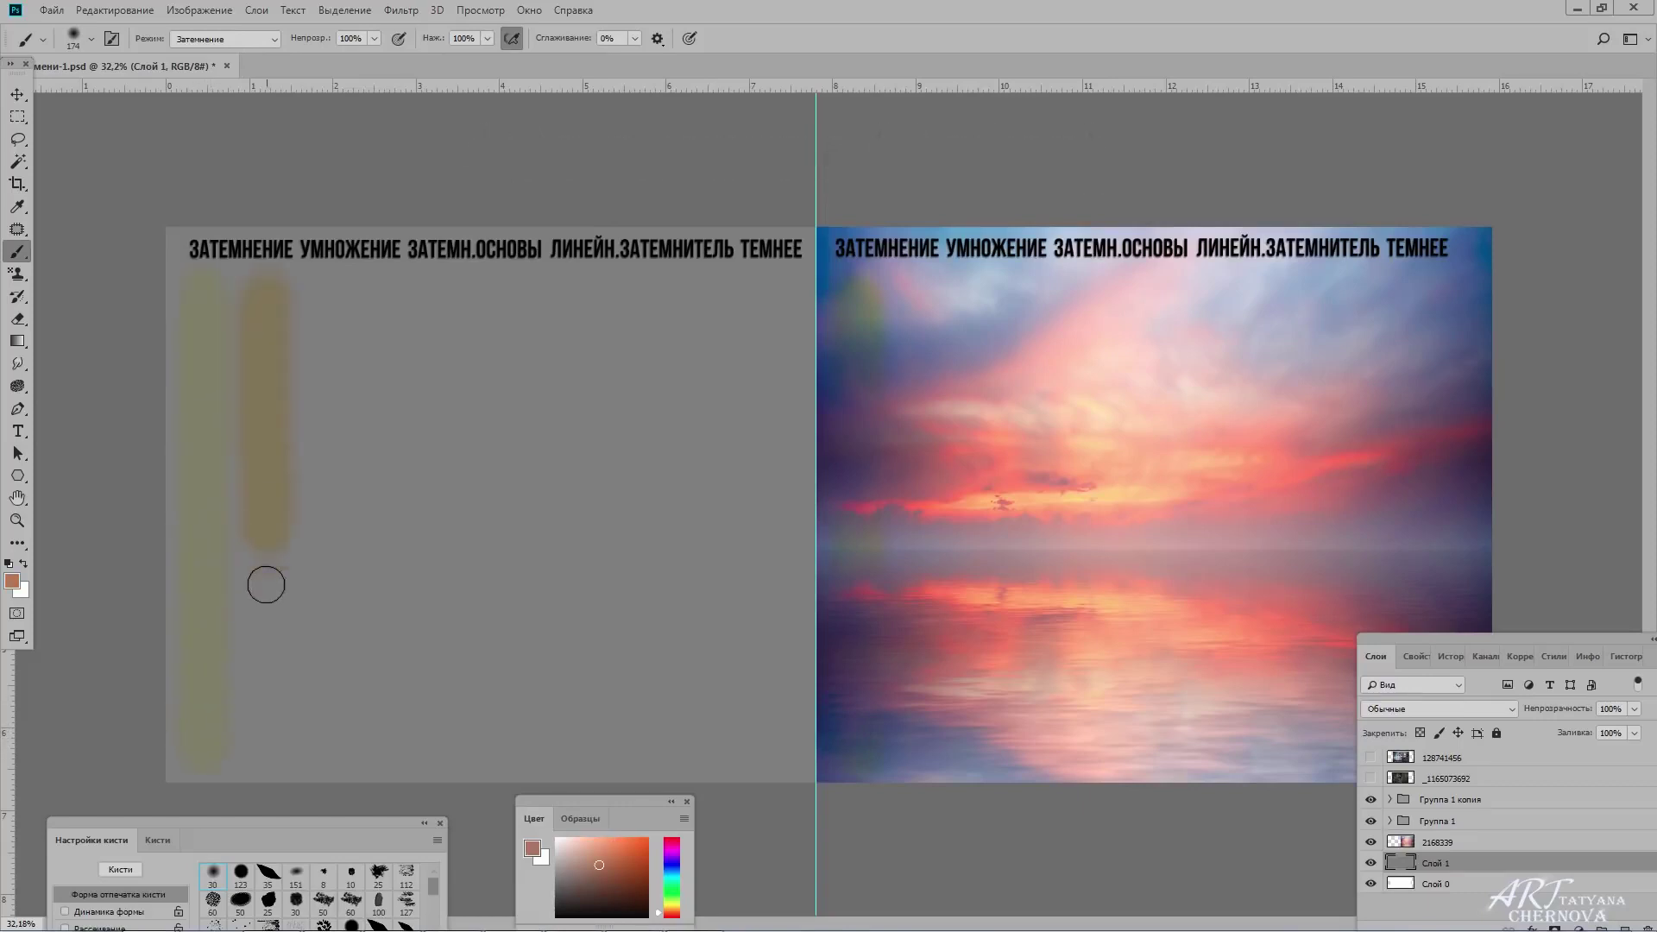
pyautogui.click(1447, 850)
pyautogui.moveTo(918, 296); pyautogui.dragTo(915, 758)
# Switch to Multiply and paint dark and reddish strokes down the sunset photo.
pyautogui.click(224, 39)
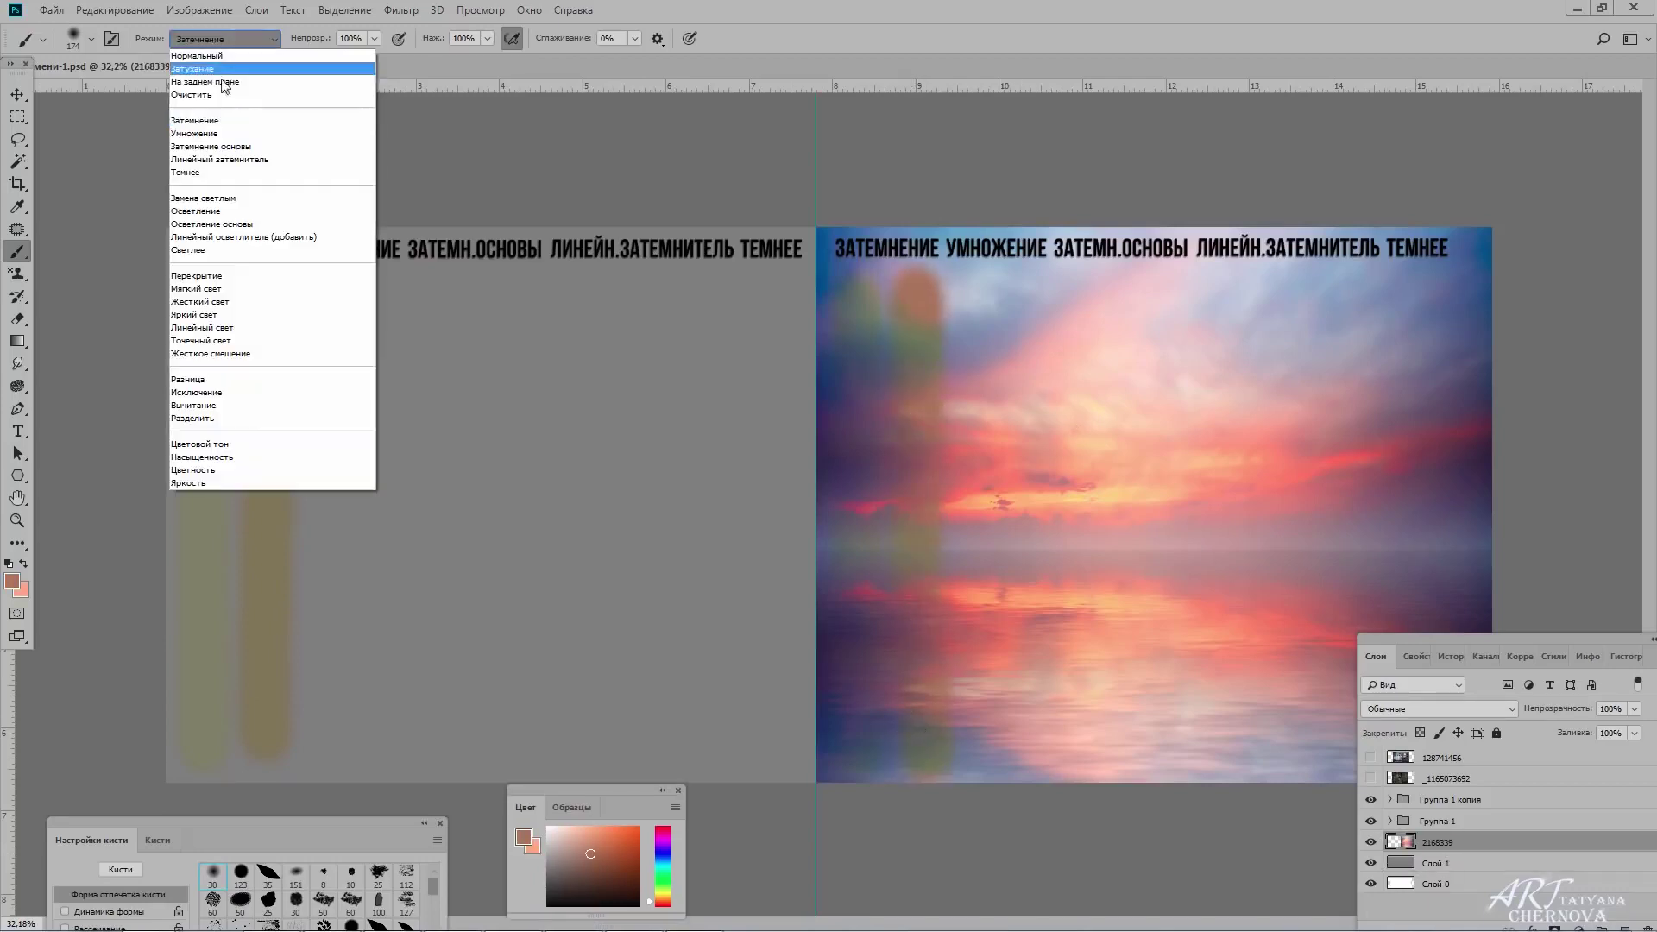
pyautogui.click(221, 126)
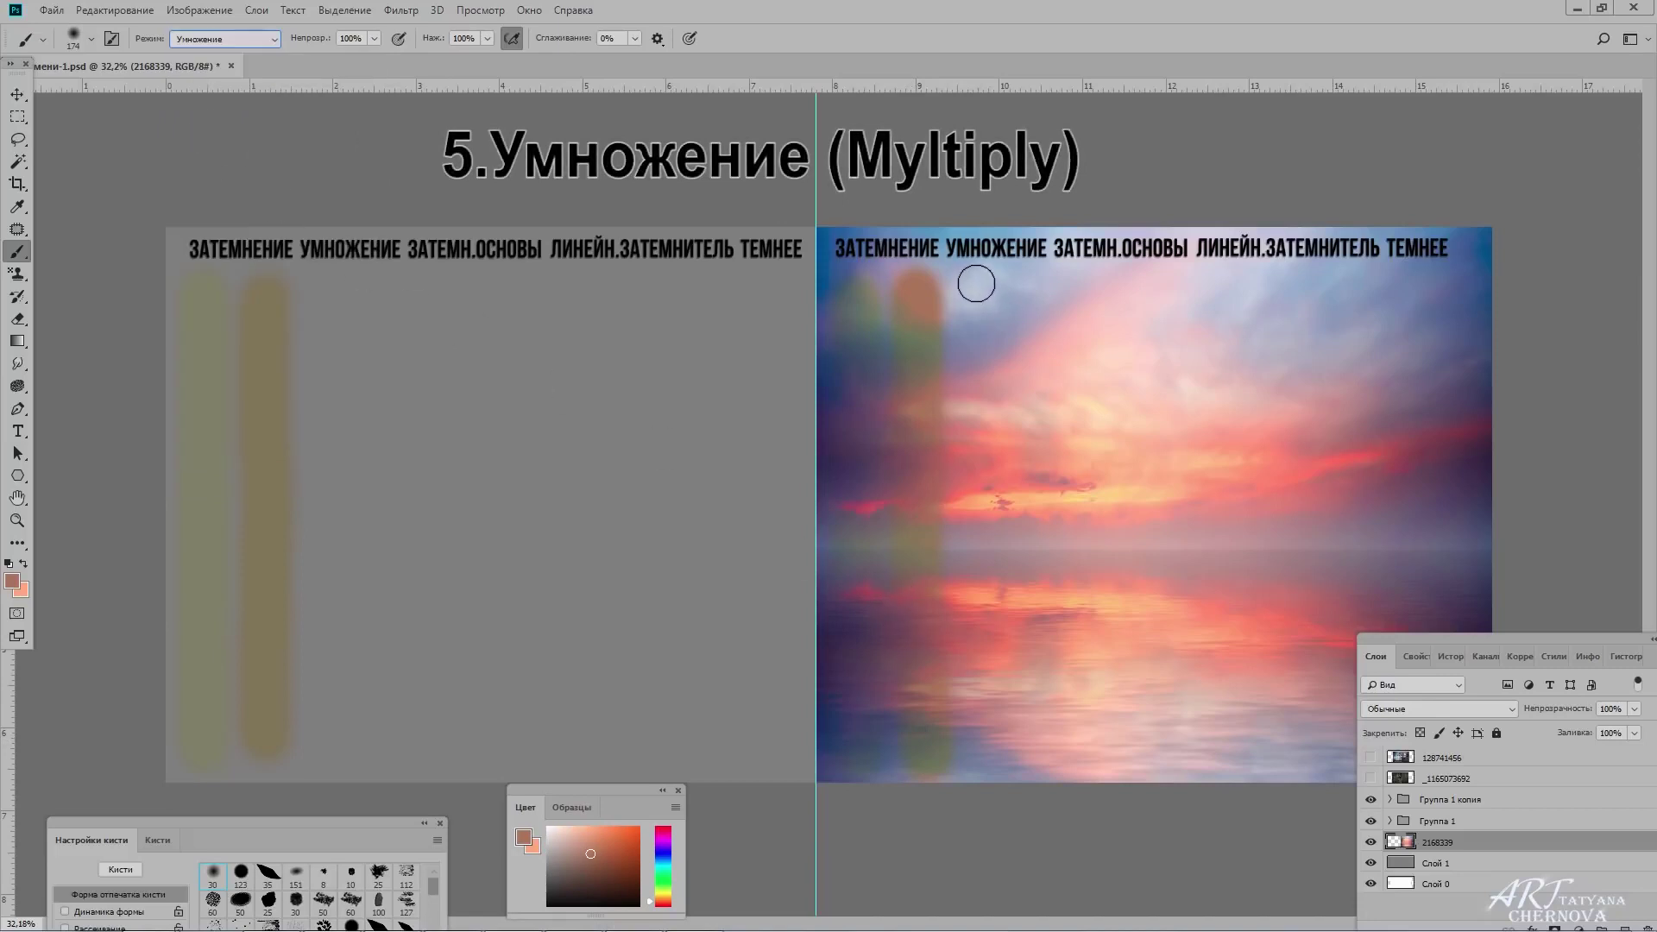
pyautogui.moveTo(976, 280); pyautogui.dragTo(984, 733)
pyautogui.press('x')
pyautogui.moveTo(1026, 280); pyautogui.dragTo(1049, 756)
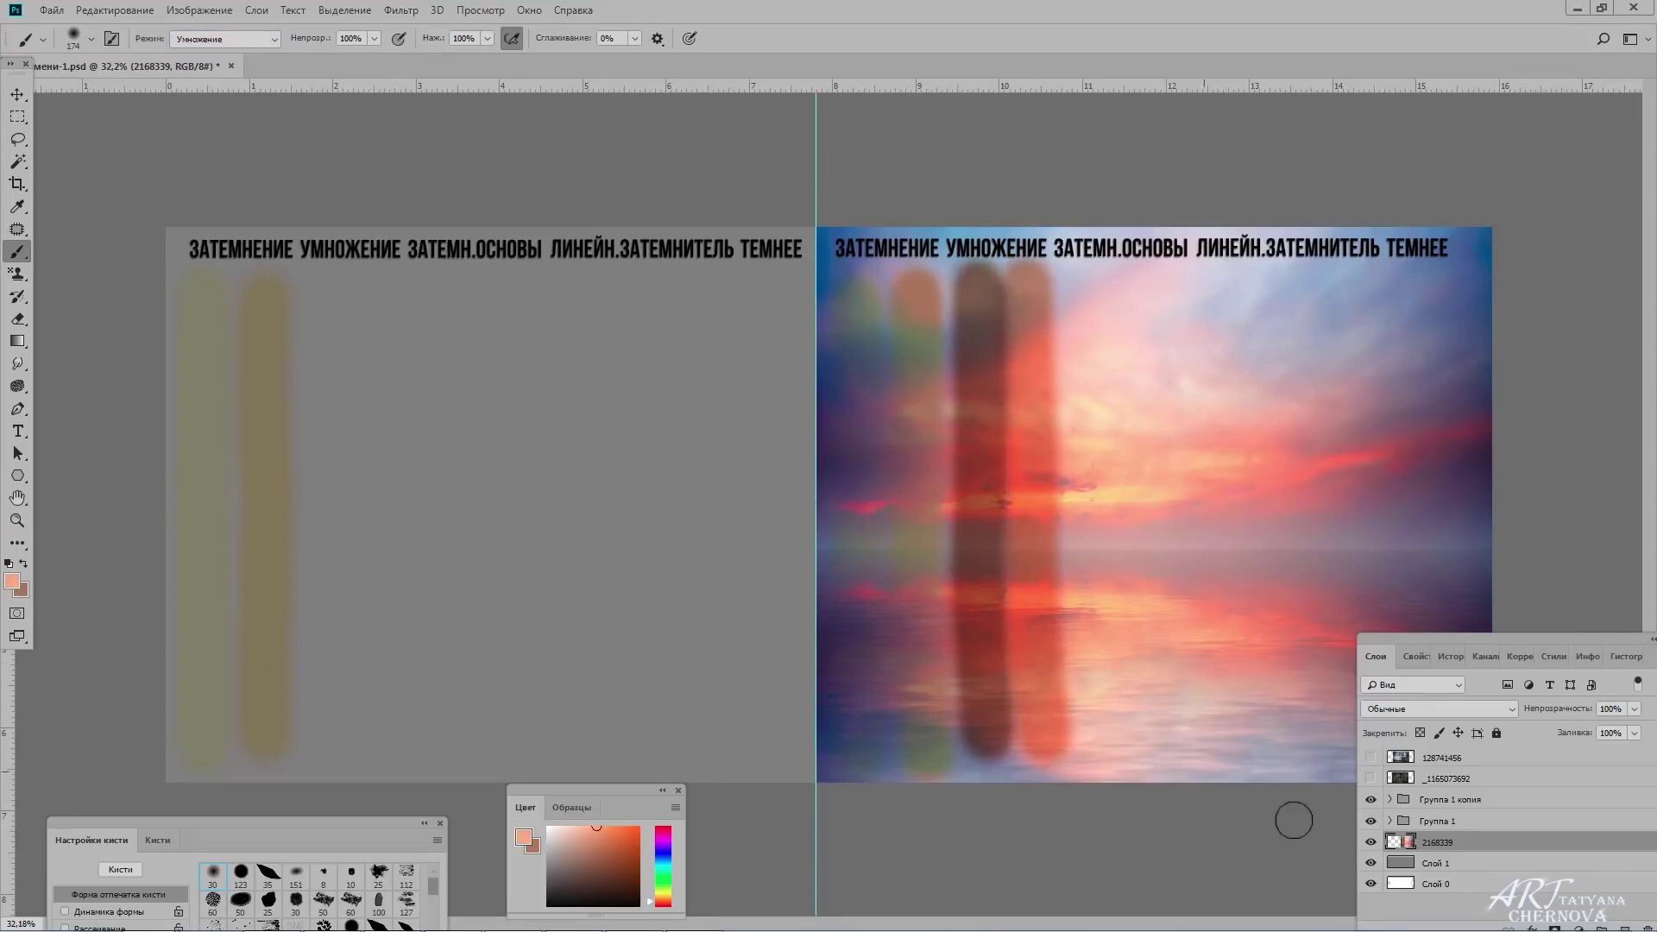
# Paint dark brown and orange Multiply strokes on the grey panel Слой 1.
pyautogui.click(1457, 865)
pyautogui.press('x')
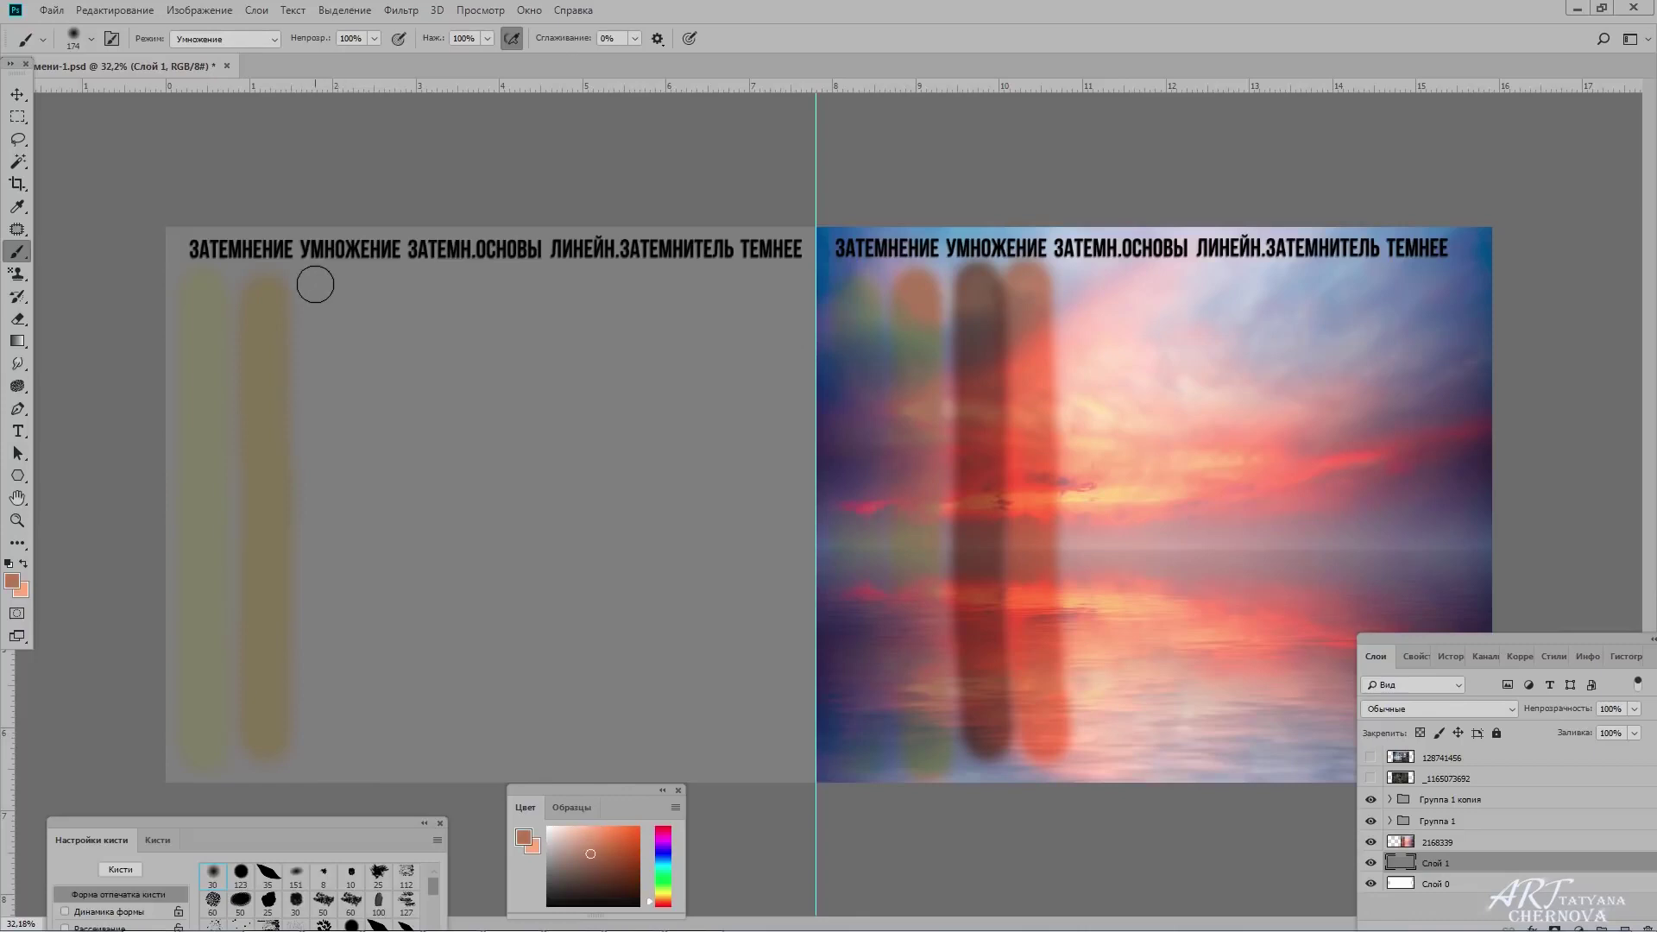
pyautogui.moveTo(315, 281); pyautogui.dragTo(316, 749)
pyautogui.press('x')
pyautogui.moveTo(369, 276); pyautogui.dragTo(359, 768)
pyautogui.hotkey('alt', ']')
# Switch to Color Burn and paint dark and salmon strokes down the sunset photo.
pyautogui.click(208, 46)
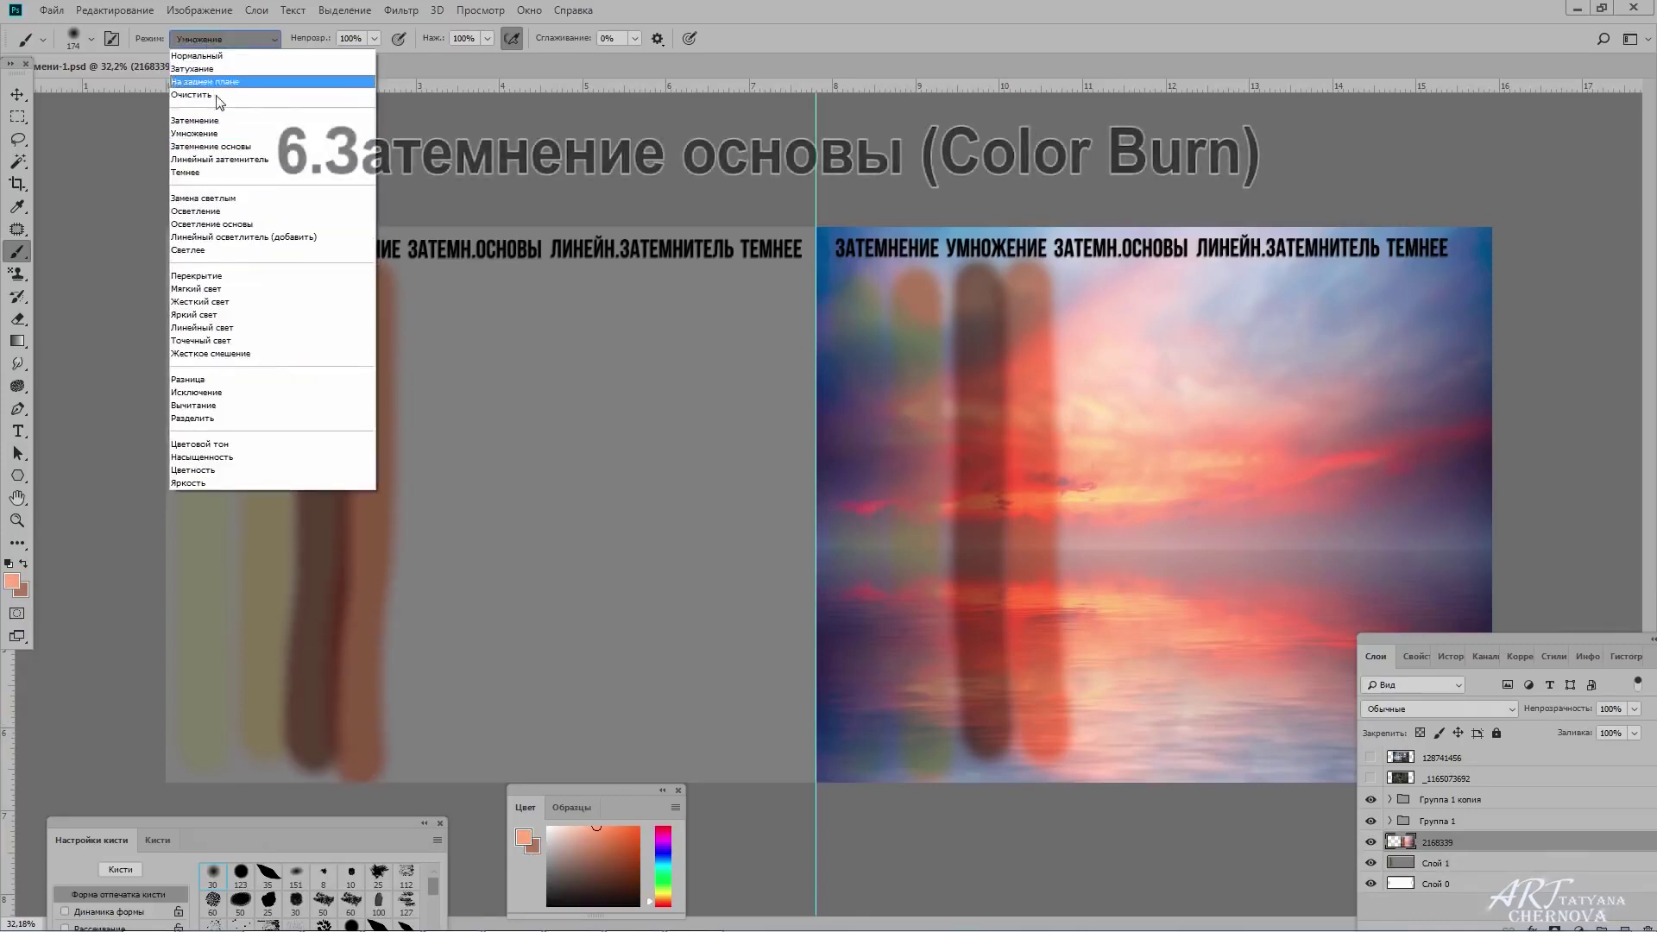
pyautogui.click(217, 145)
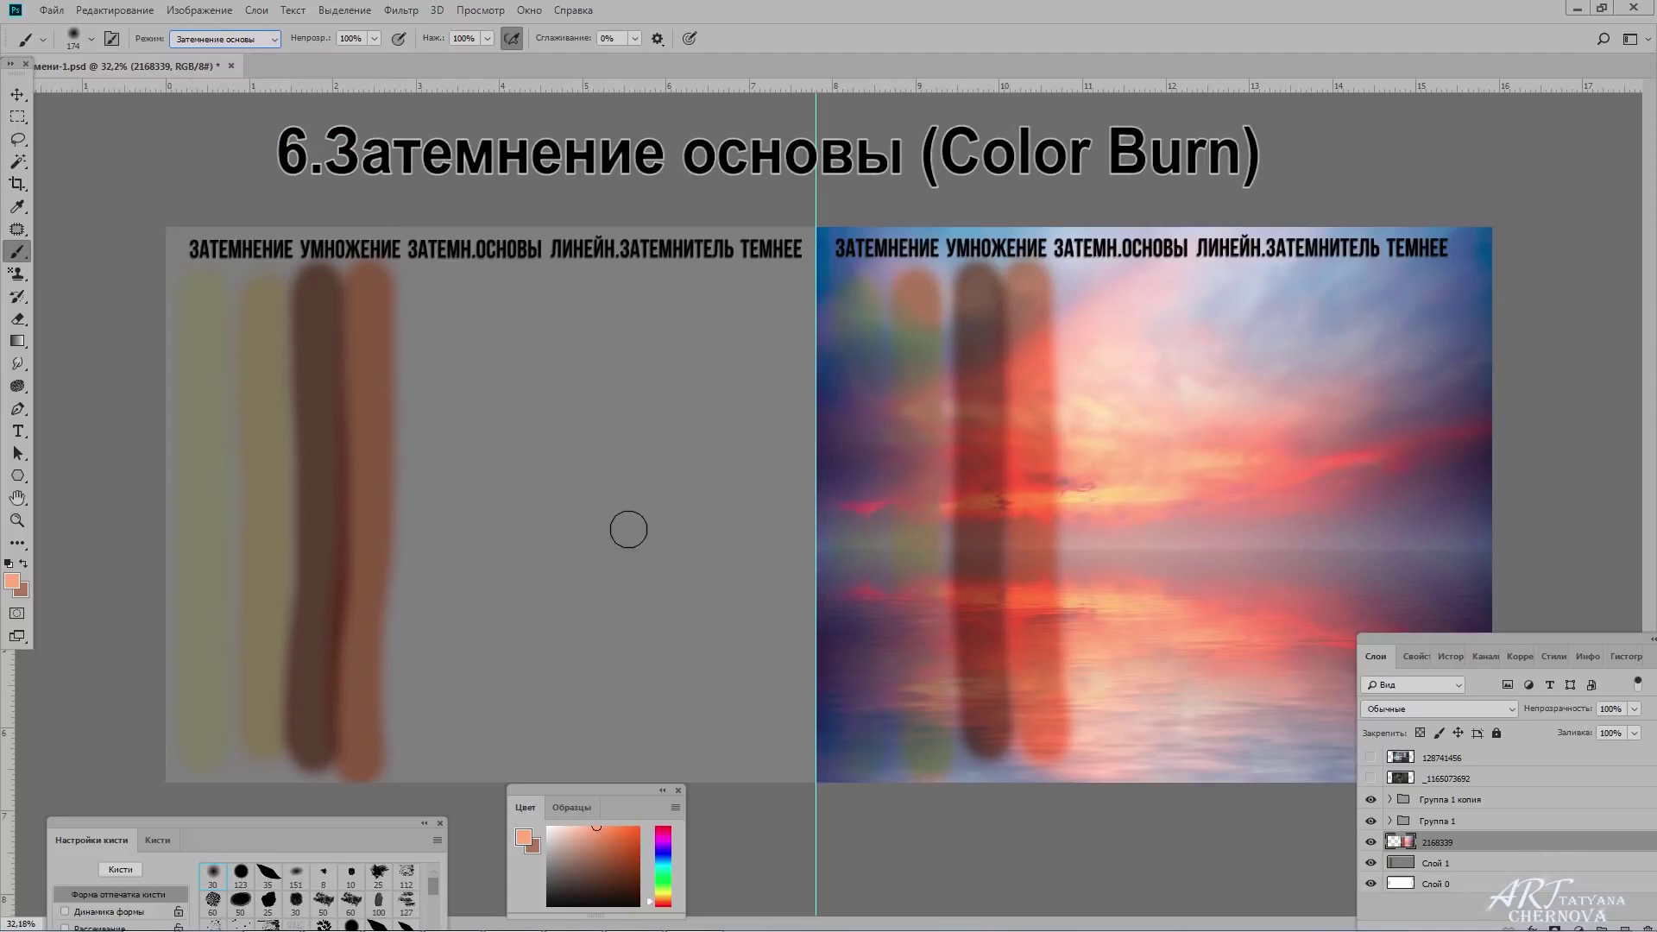
pyautogui.press('x')
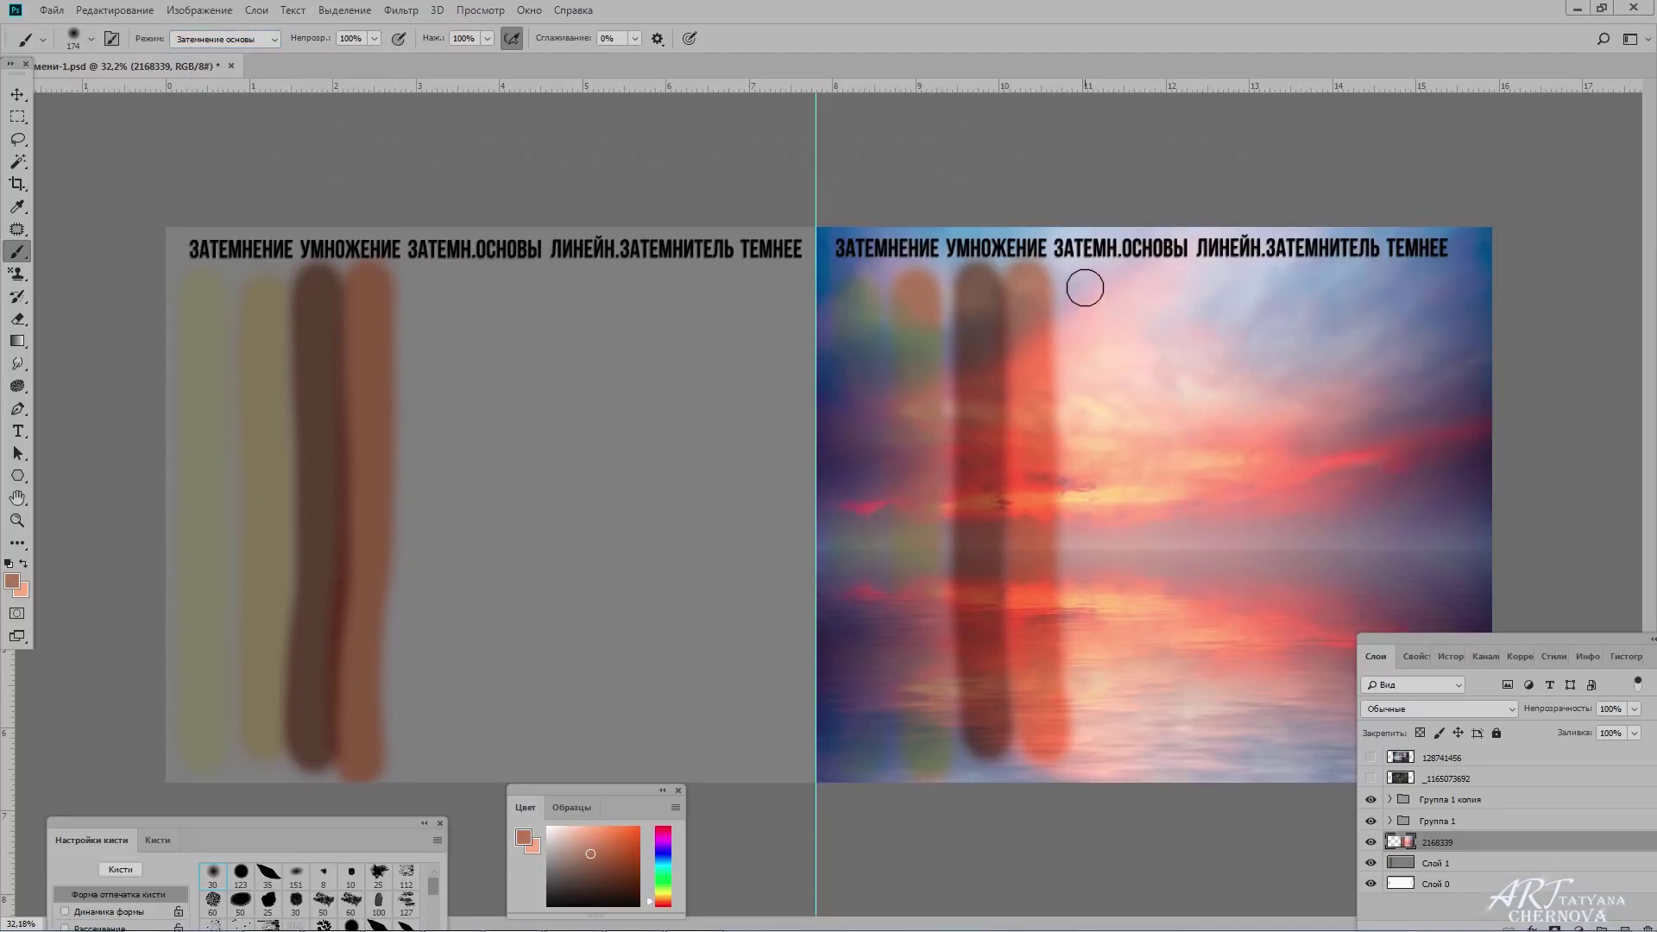
pyautogui.moveTo(1085, 283); pyautogui.dragTo(1106, 752)
pyautogui.press('x')
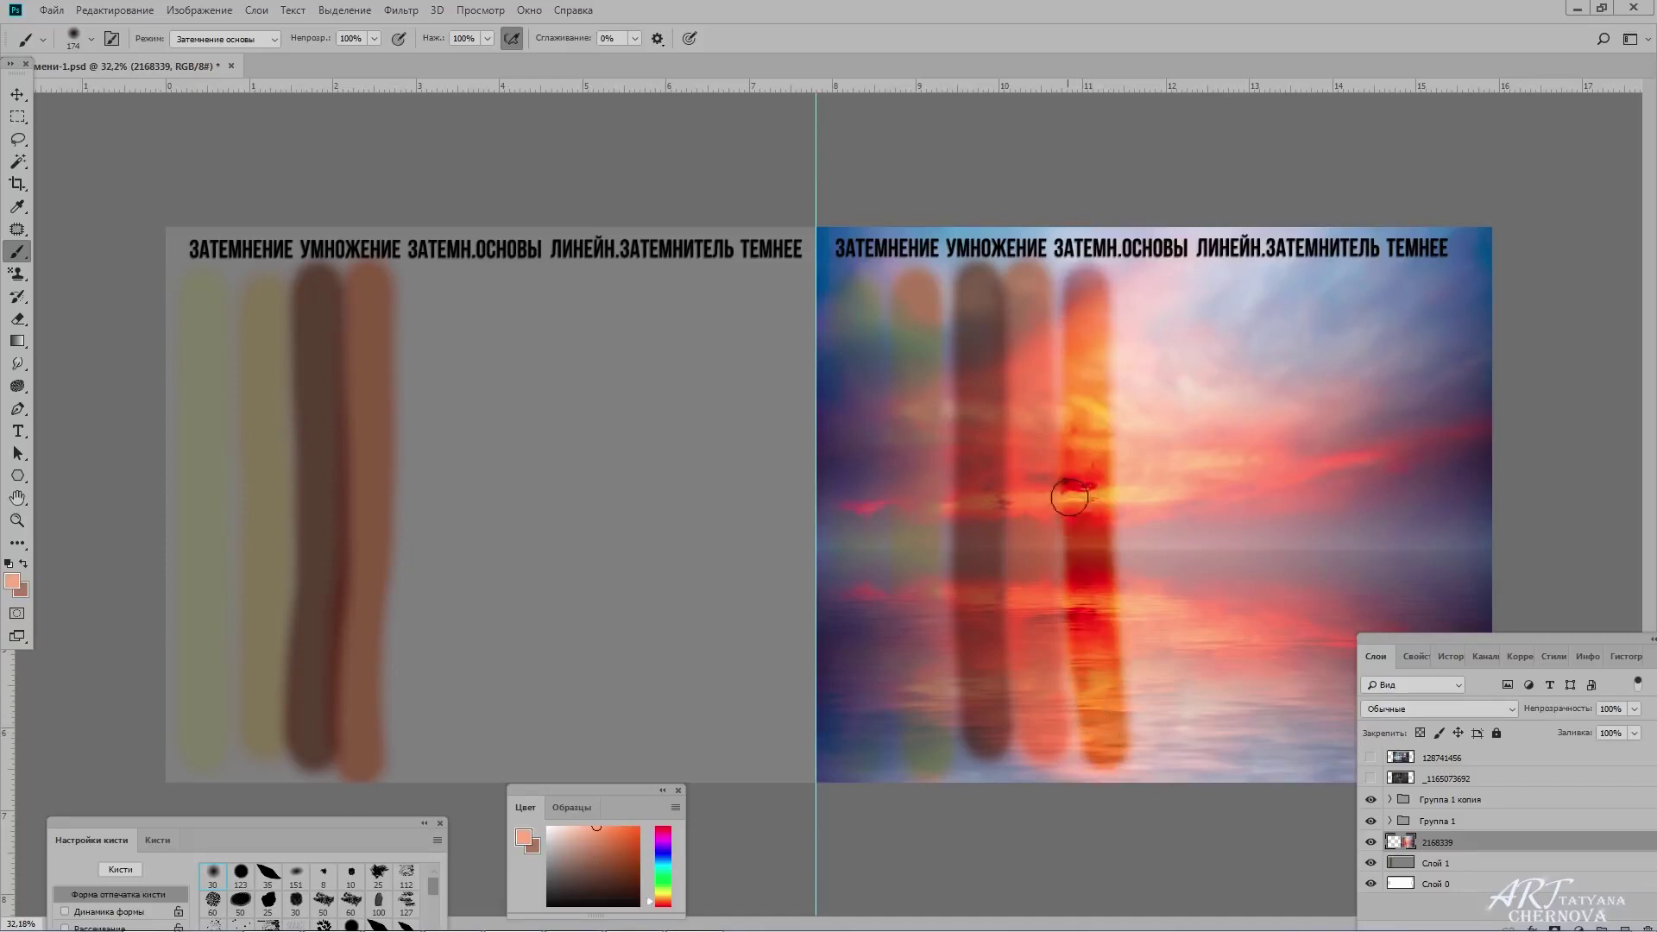
pyautogui.moveTo(1146, 285)
pyautogui.mouseDown()
pyautogui.moveTo(1139, 510)
pyautogui.moveTo(1164, 759)
pyautogui.mouseUp()
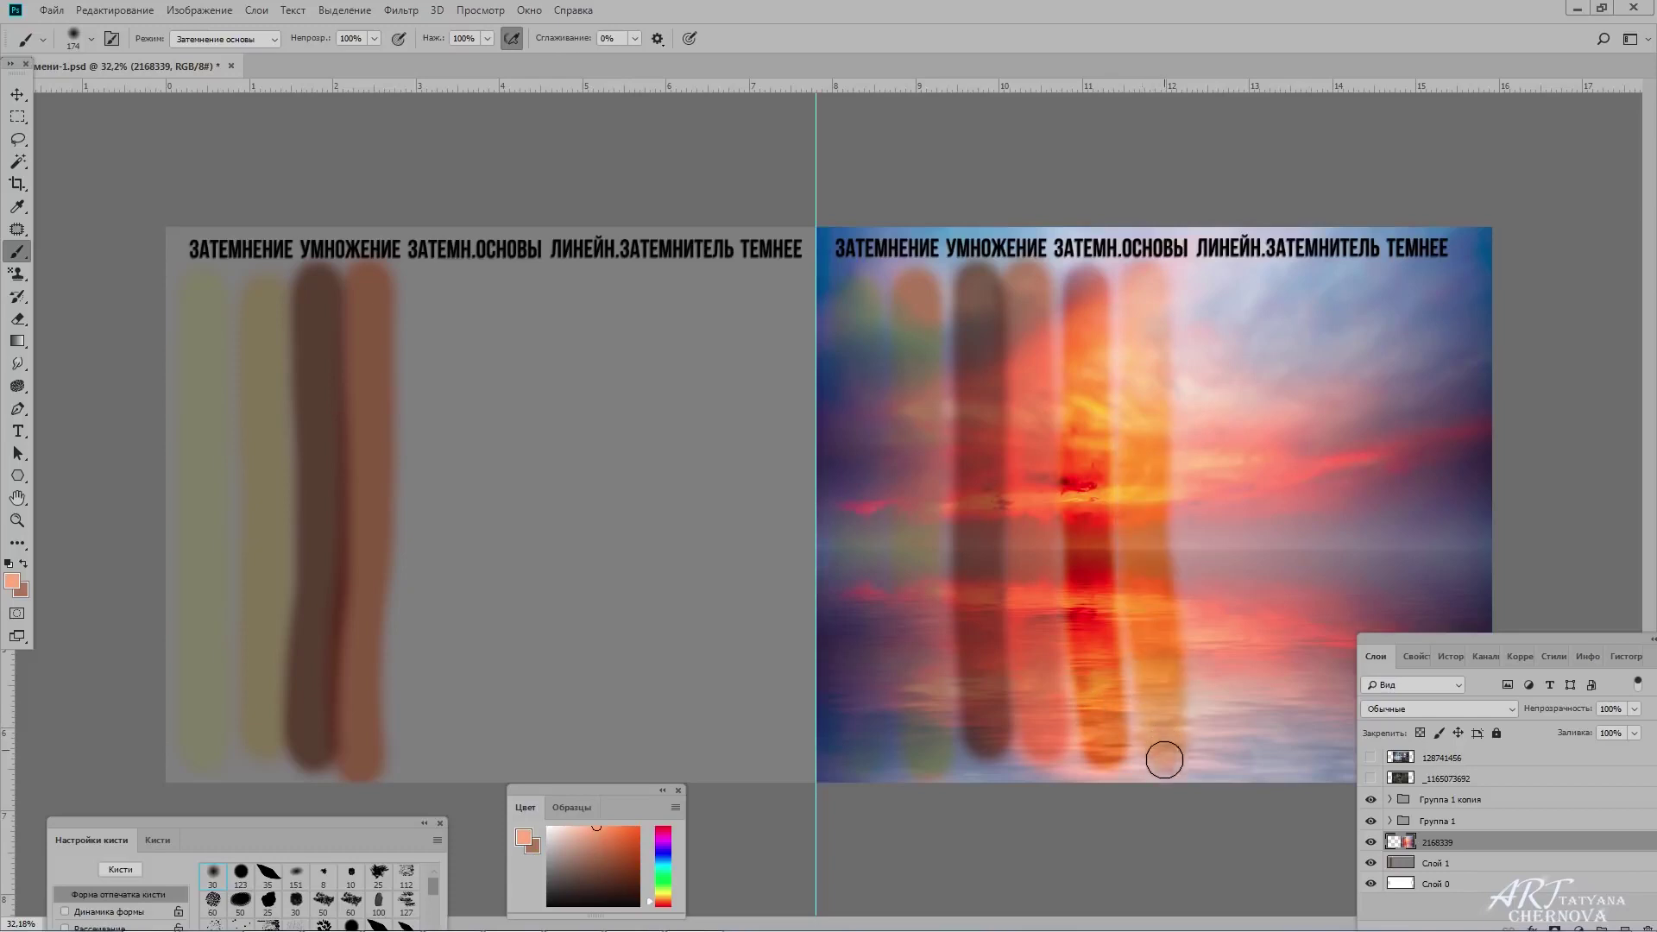
# Paint dark maroon and orange Color Burn strokes on the grey panel Слой 1.
pyautogui.click(1436, 863)
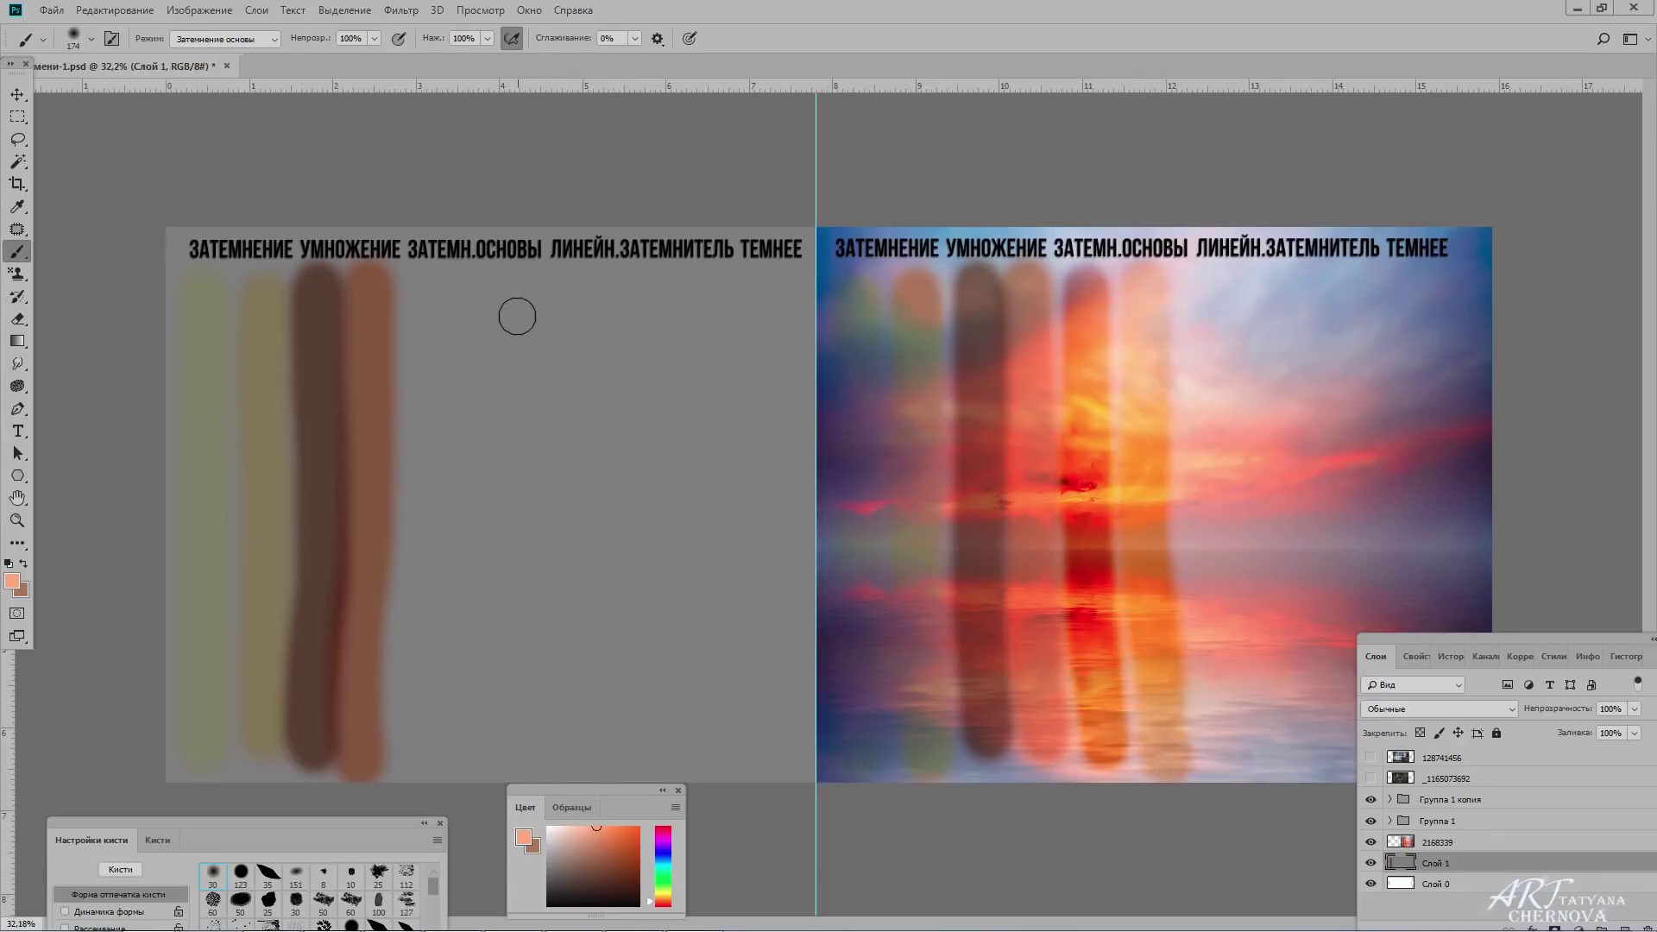
pyautogui.press('x')
pyautogui.moveTo(426, 282); pyautogui.dragTo(441, 735)
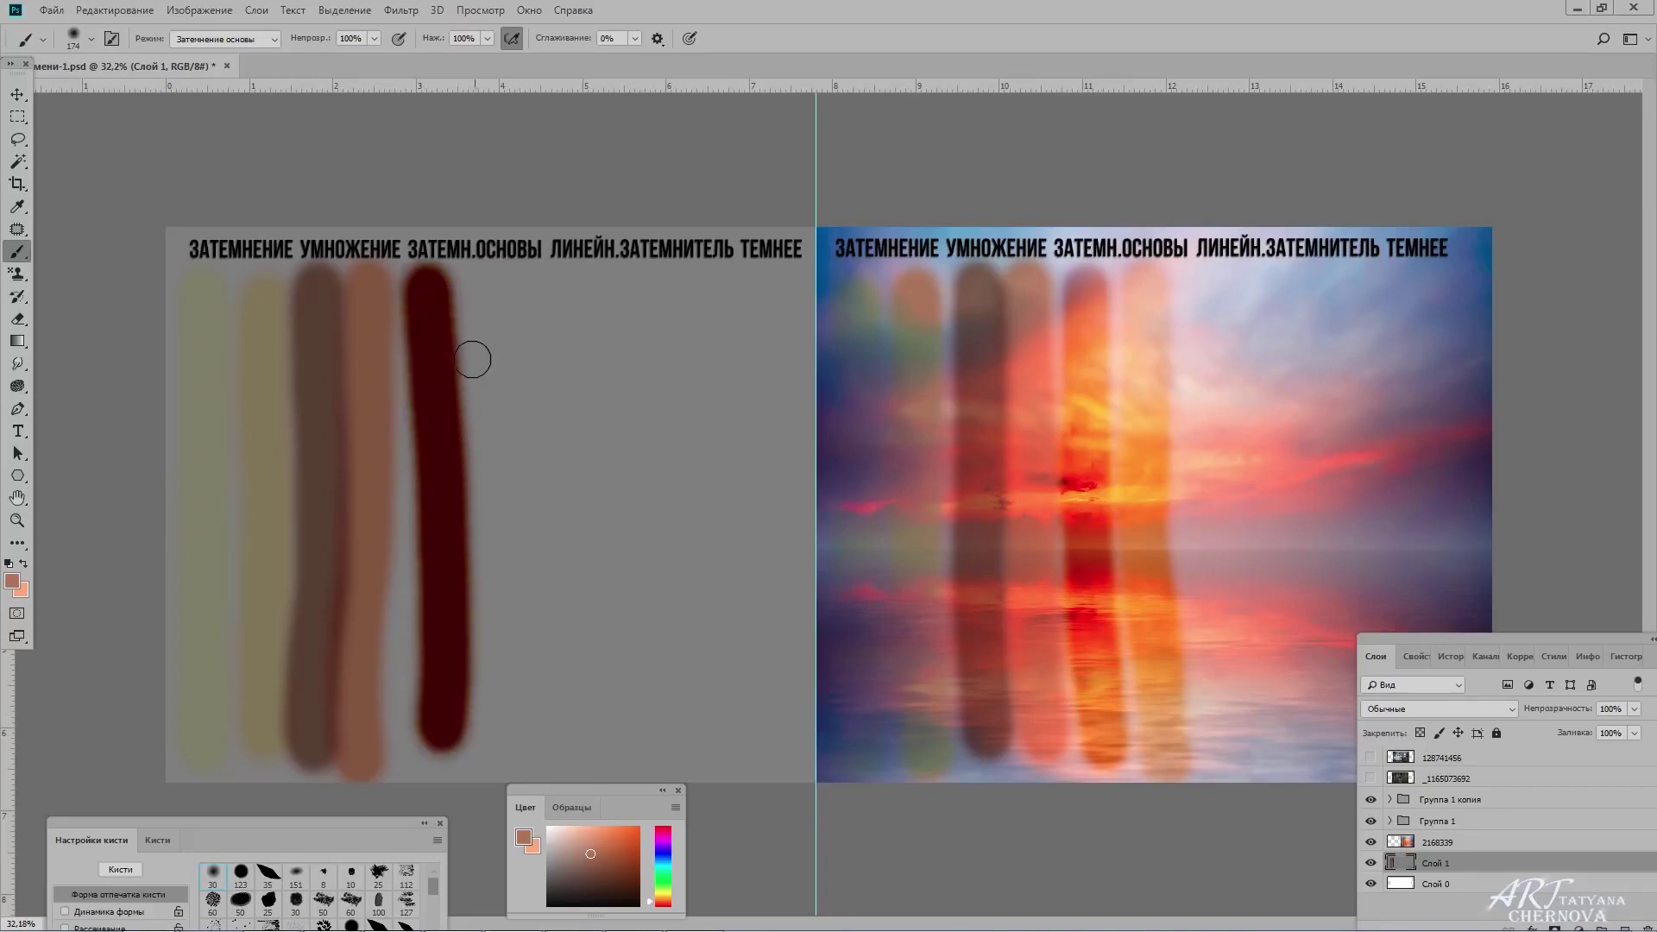
pyautogui.press('x')
pyautogui.moveTo(489, 282); pyautogui.dragTo(501, 760)
# Switch to Linear Burn and paint dark red and peach strokes on the sunset photo.
pyautogui.click(225, 39)
pyautogui.click(250, 161)
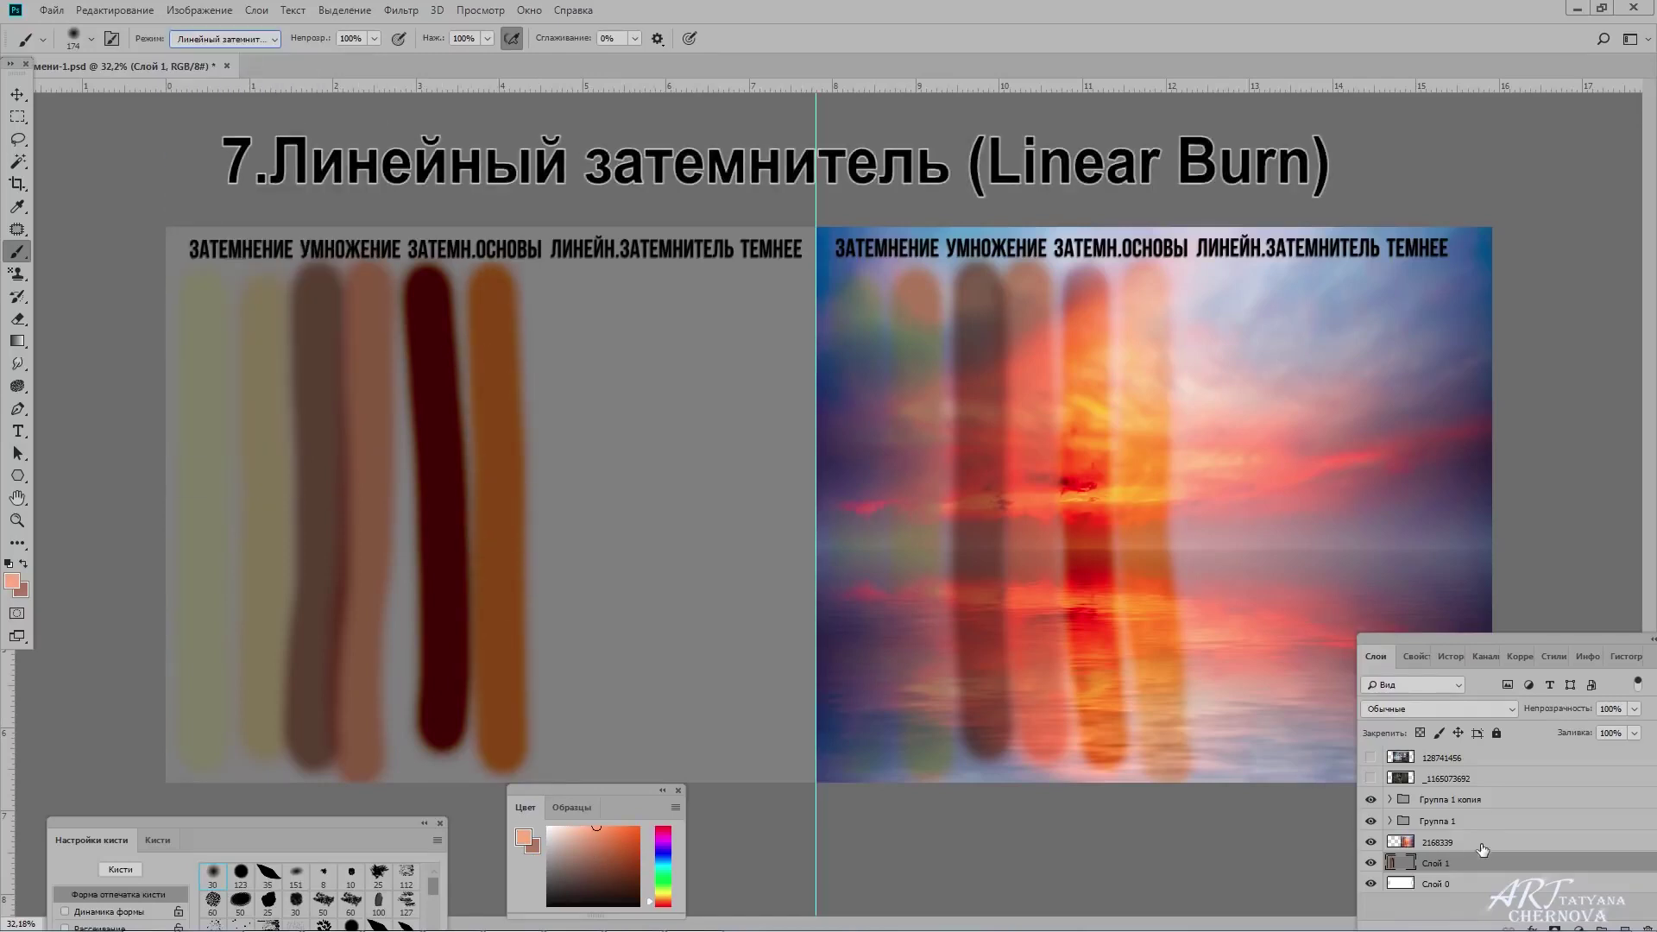
pyautogui.click(1454, 841)
pyautogui.press('x')
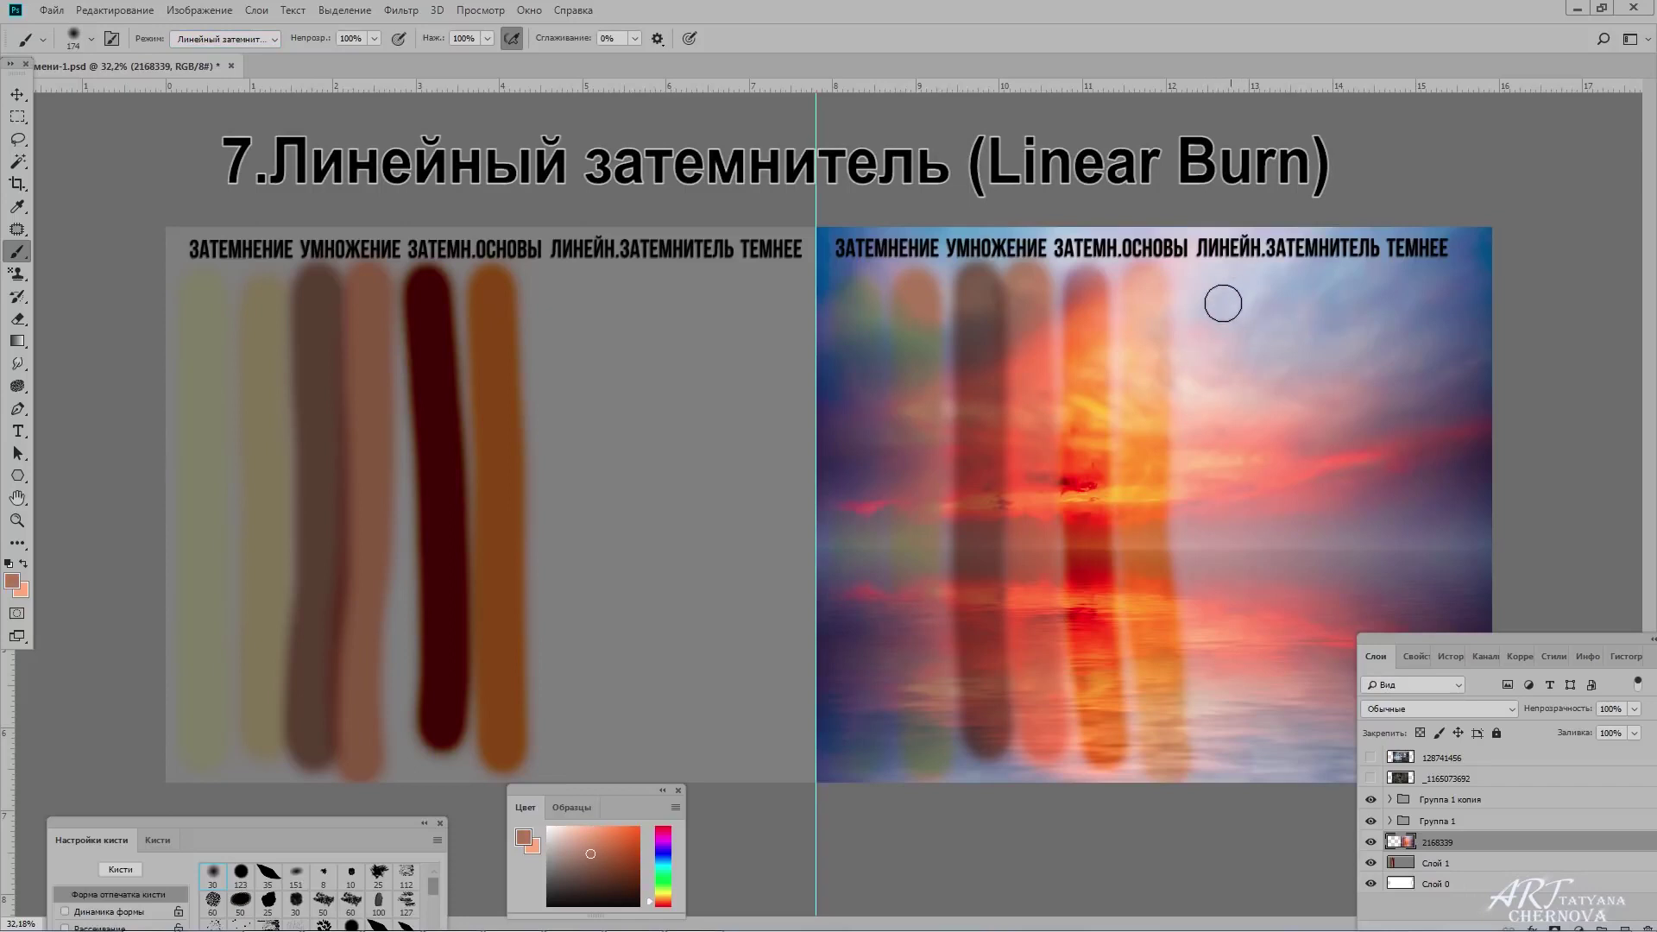
pyautogui.moveTo(1223, 303); pyautogui.dragTo(1231, 759)
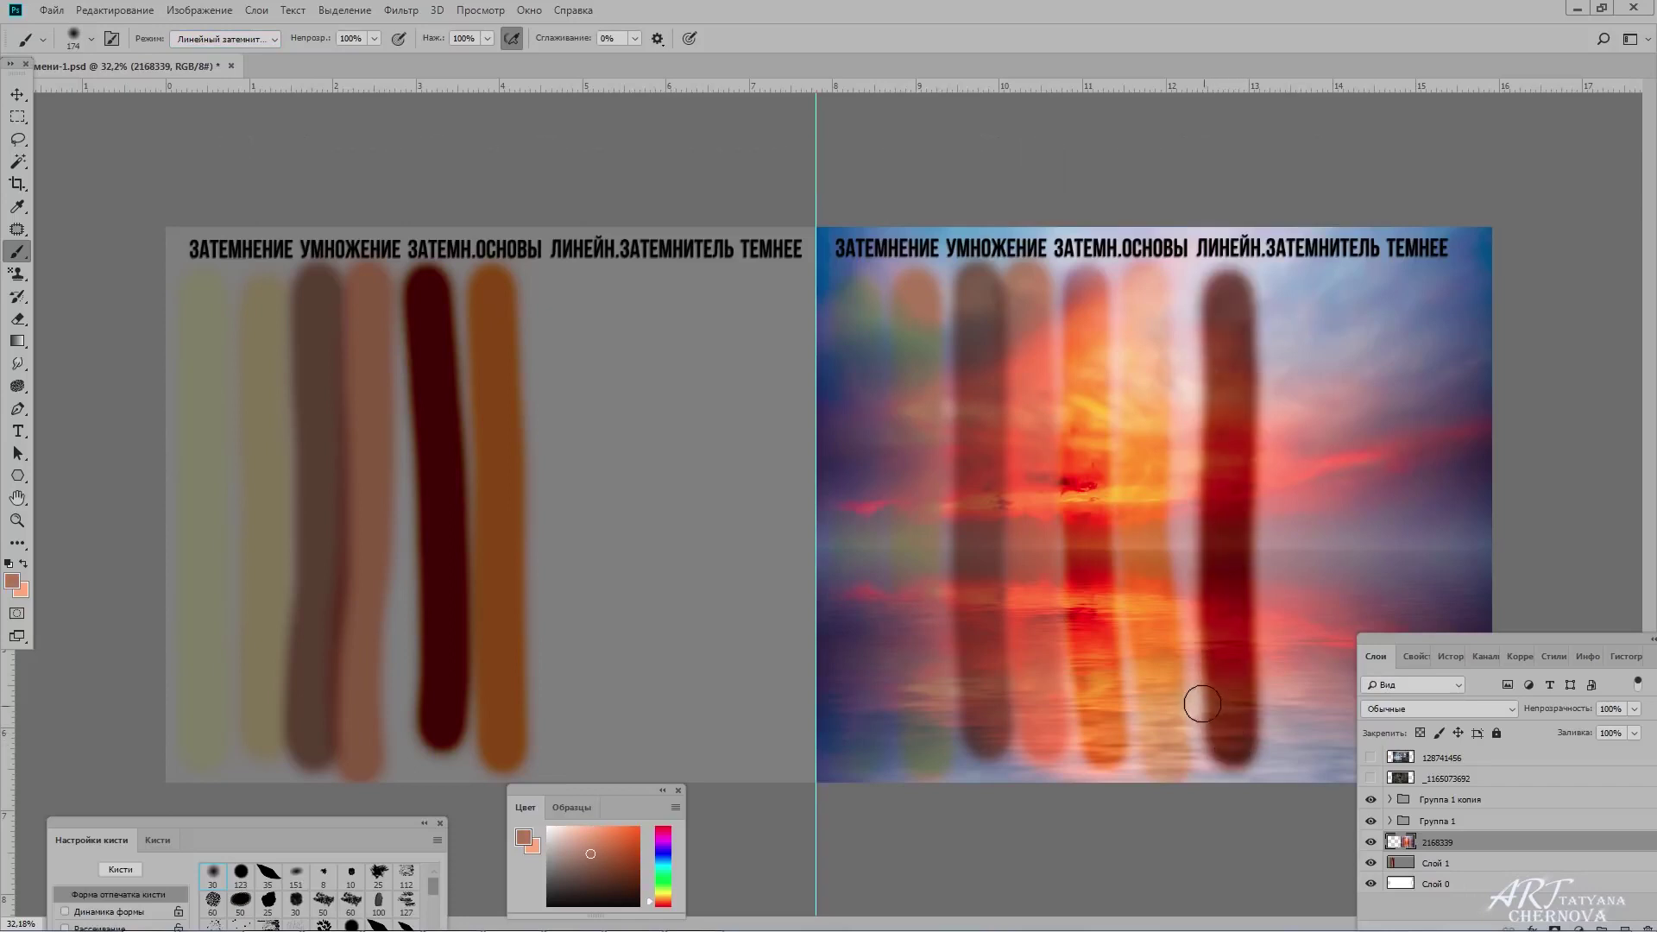
pyautogui.press('x')
pyautogui.moveTo(1277, 296); pyautogui.dragTo(1305, 768)
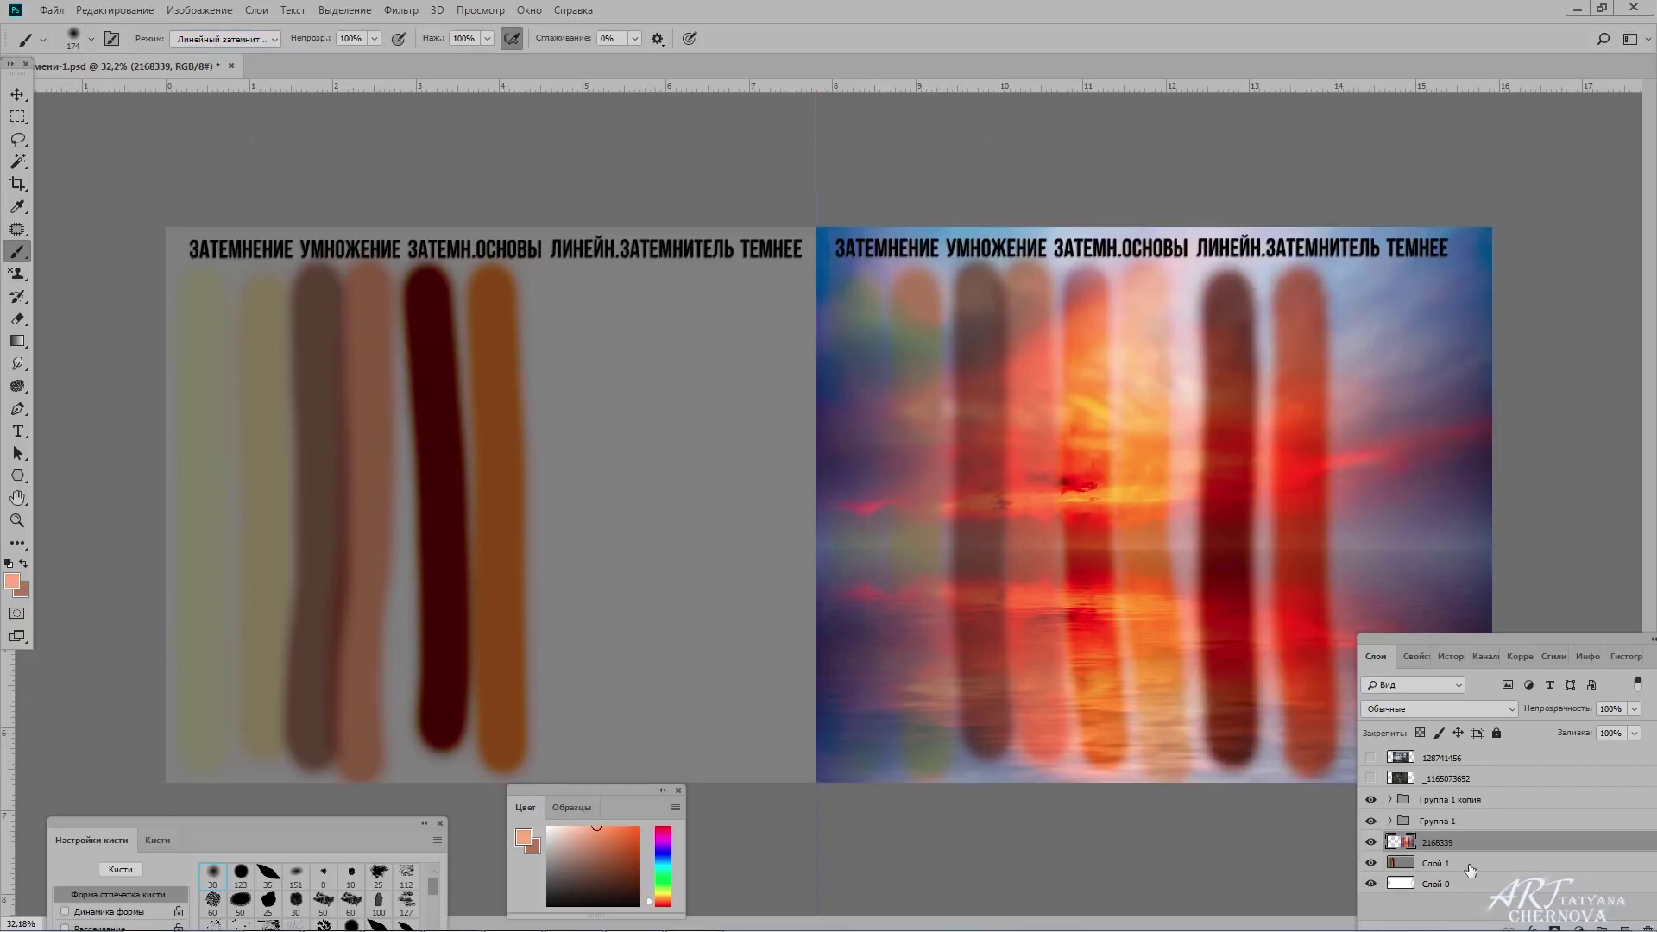
# Paint a dark maroon Linear Burn stroke on the grey panel.
pyautogui.click(1467, 866)
pyautogui.press('x')
pyautogui.moveTo(581, 285); pyautogui.dragTo(591, 738)
pyautogui.press('x')
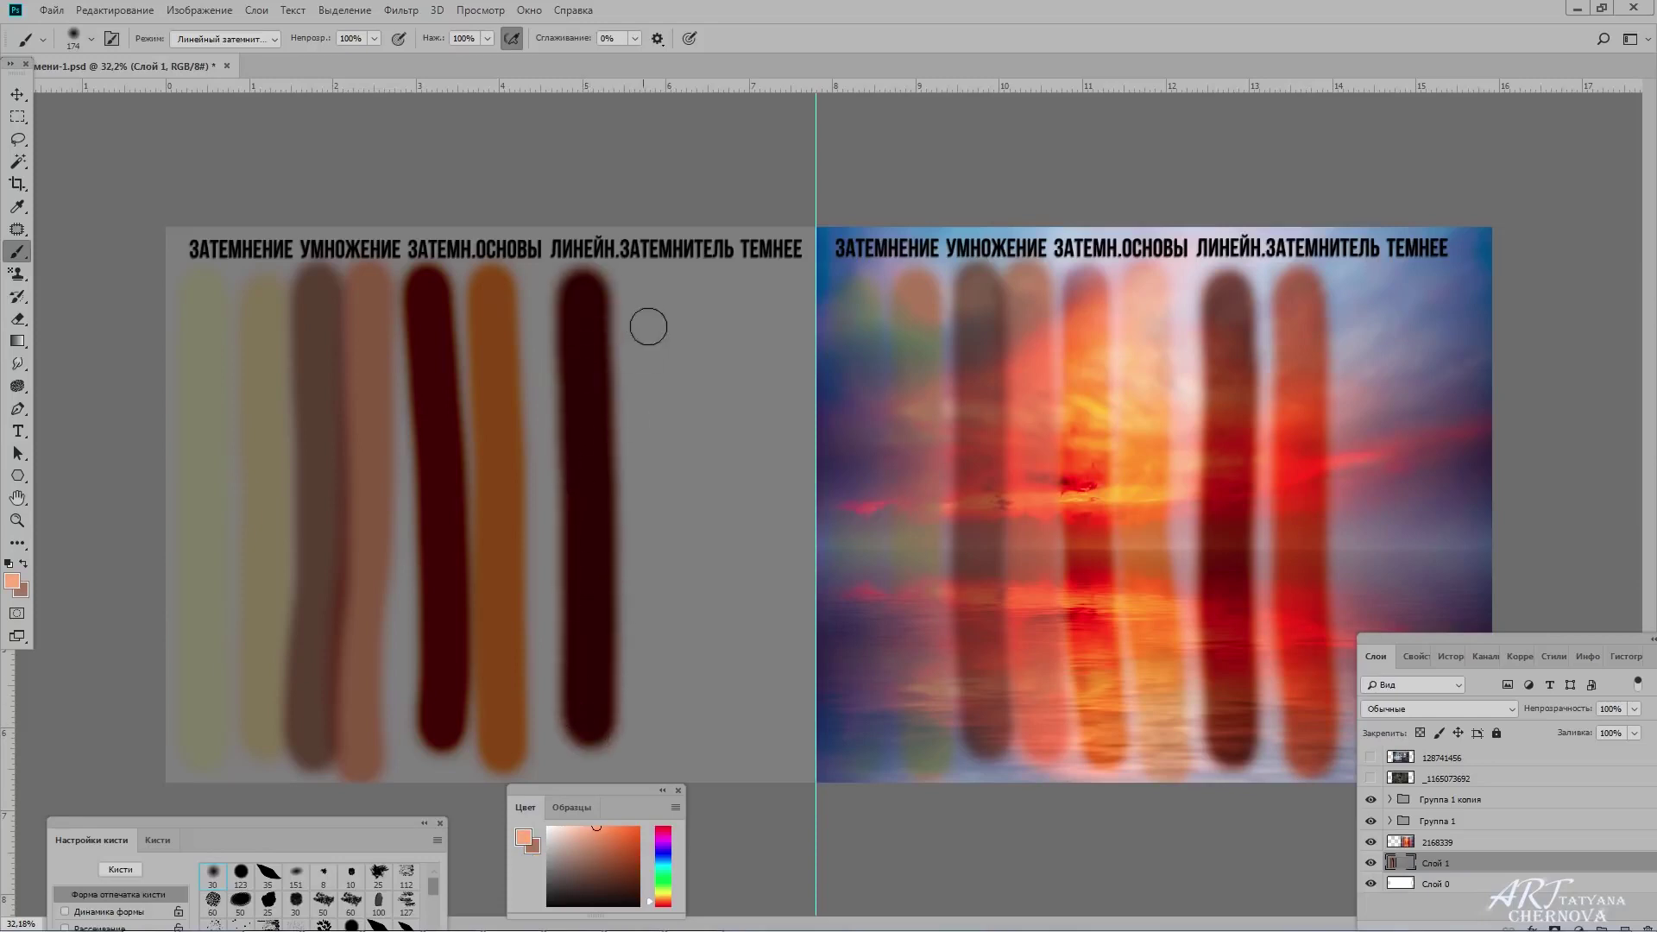
# Switch to Darker Color and paint orange strokes on the grey panel and photo's top right.
pyautogui.hotkey('shift', '=')
pyautogui.moveTo(669, 286); pyautogui.dragTo(676, 753)
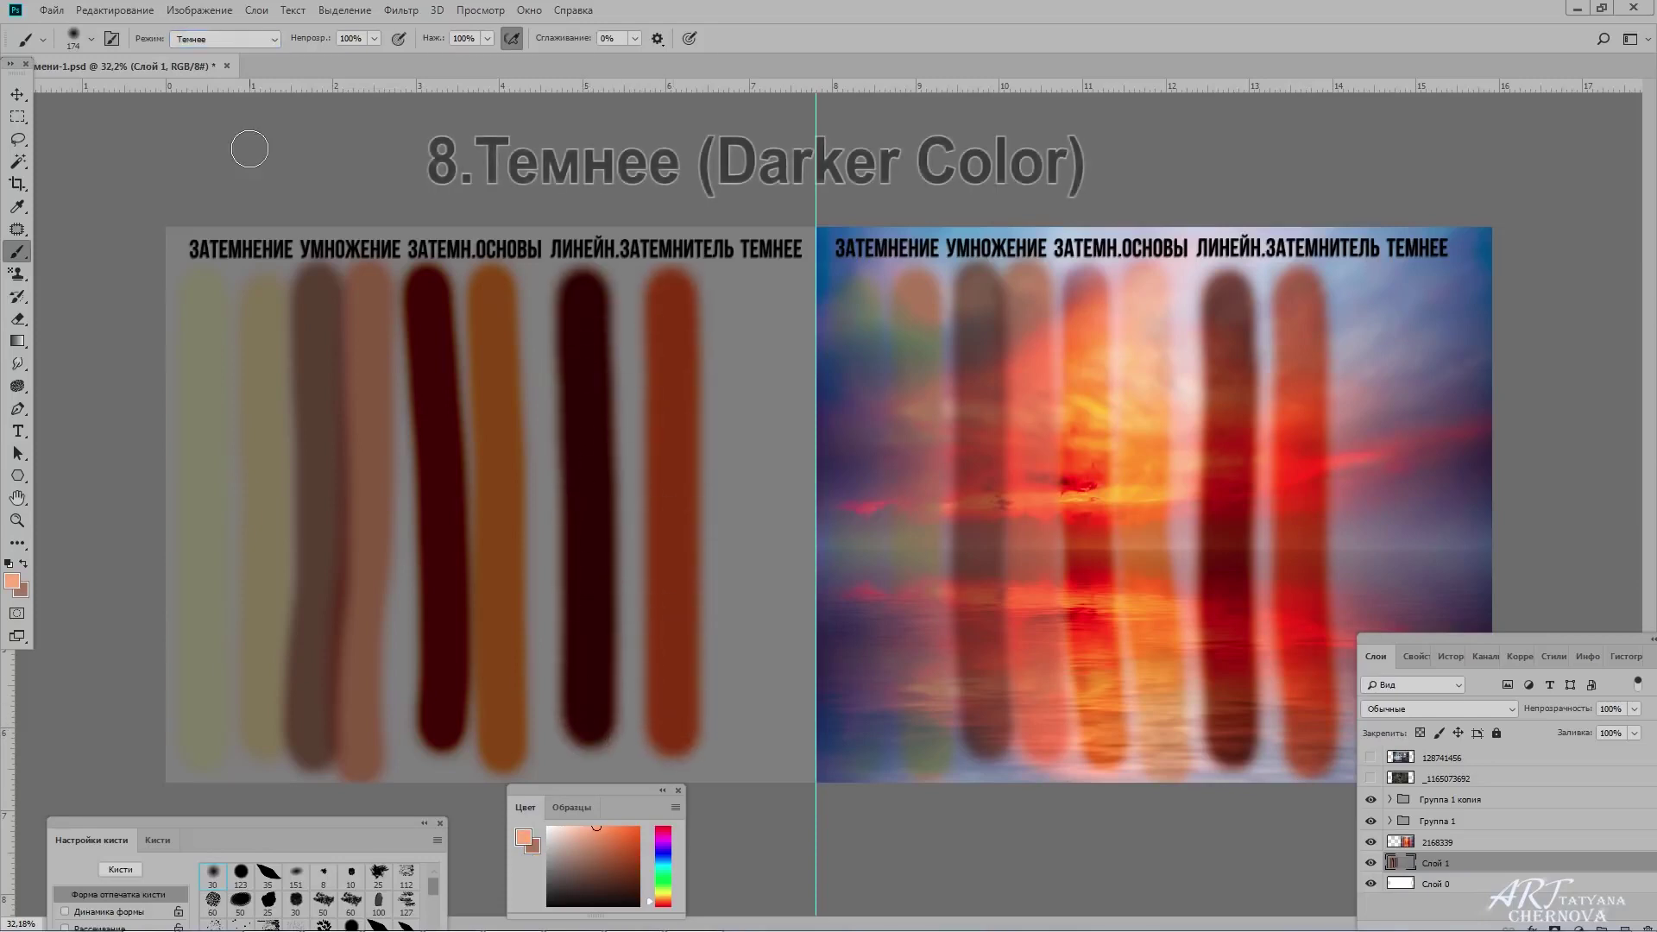
pyautogui.press('x')
pyautogui.click(1438, 842)
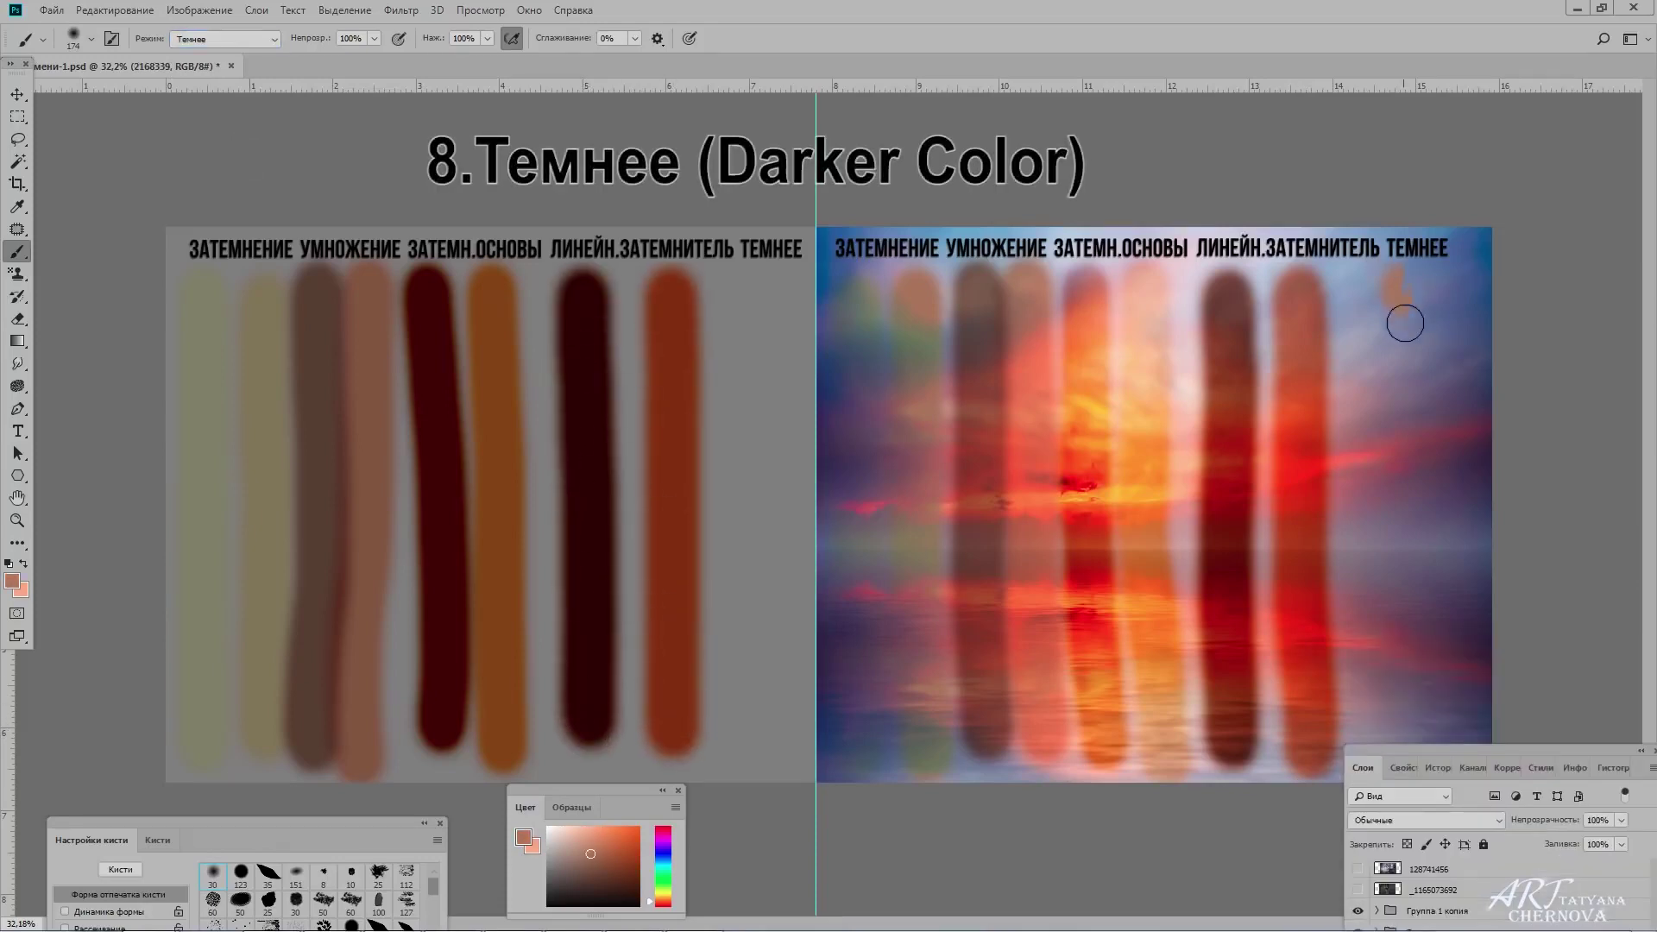
pyautogui.moveTo(1406, 324); pyautogui.dragTo(1407, 473)
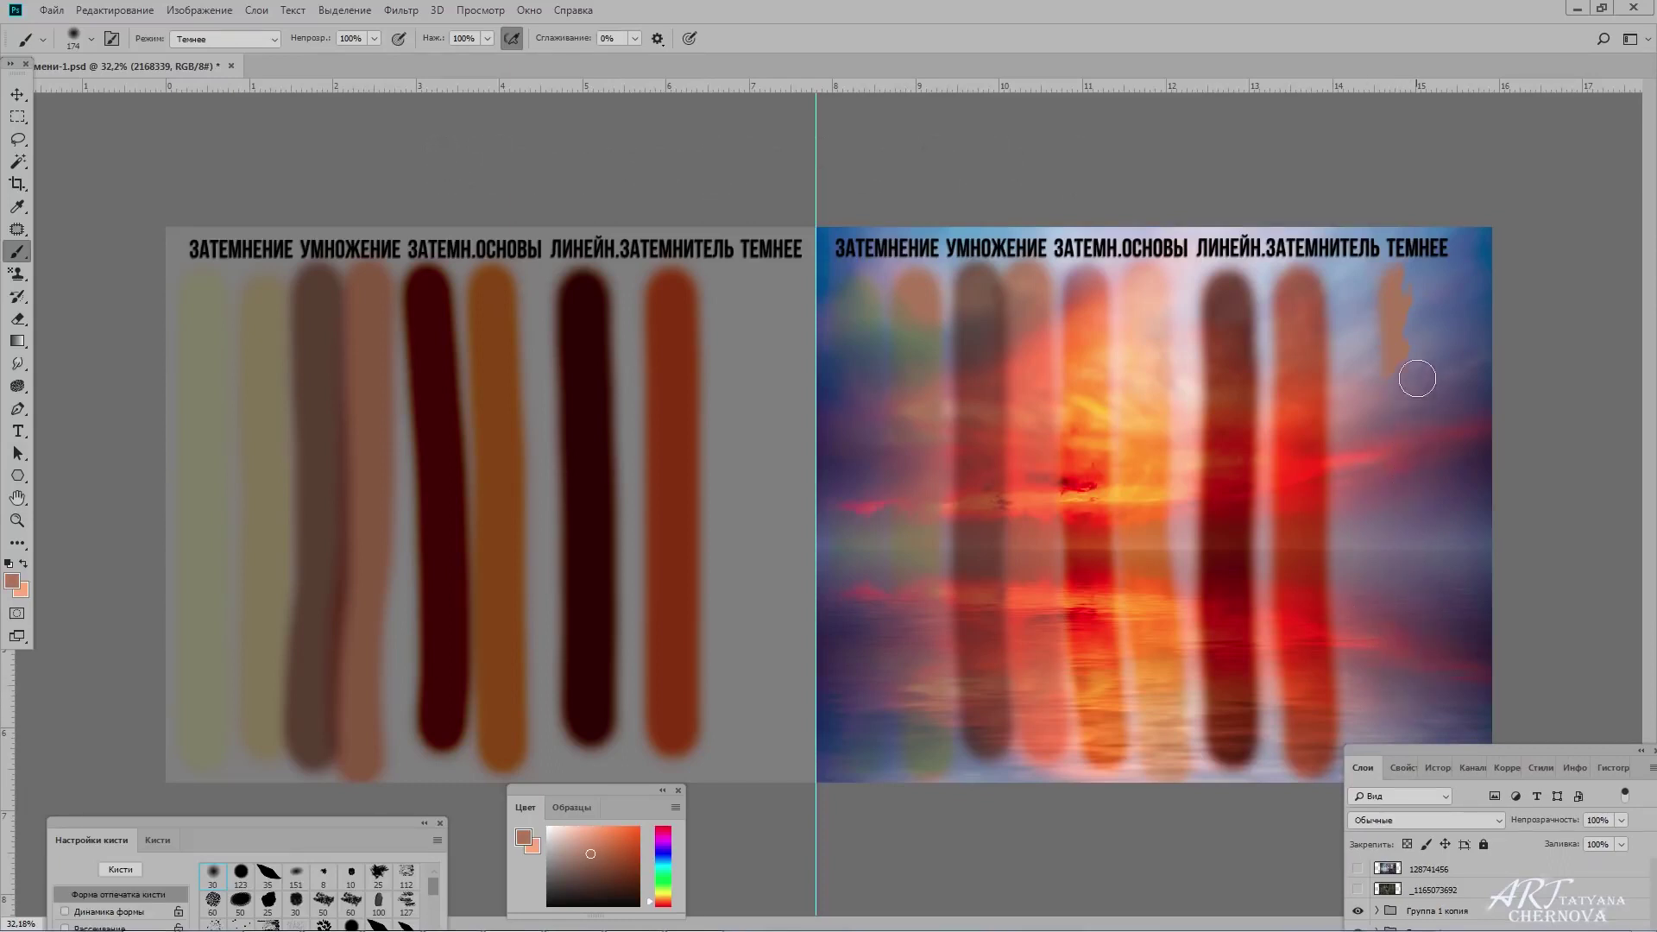
pyautogui.press('x')
# Paint dark brown Darker Color strokes on the grey panel and down the photo.
pyautogui.moveTo(1535, 755); pyautogui.dragTo(1561, 665)
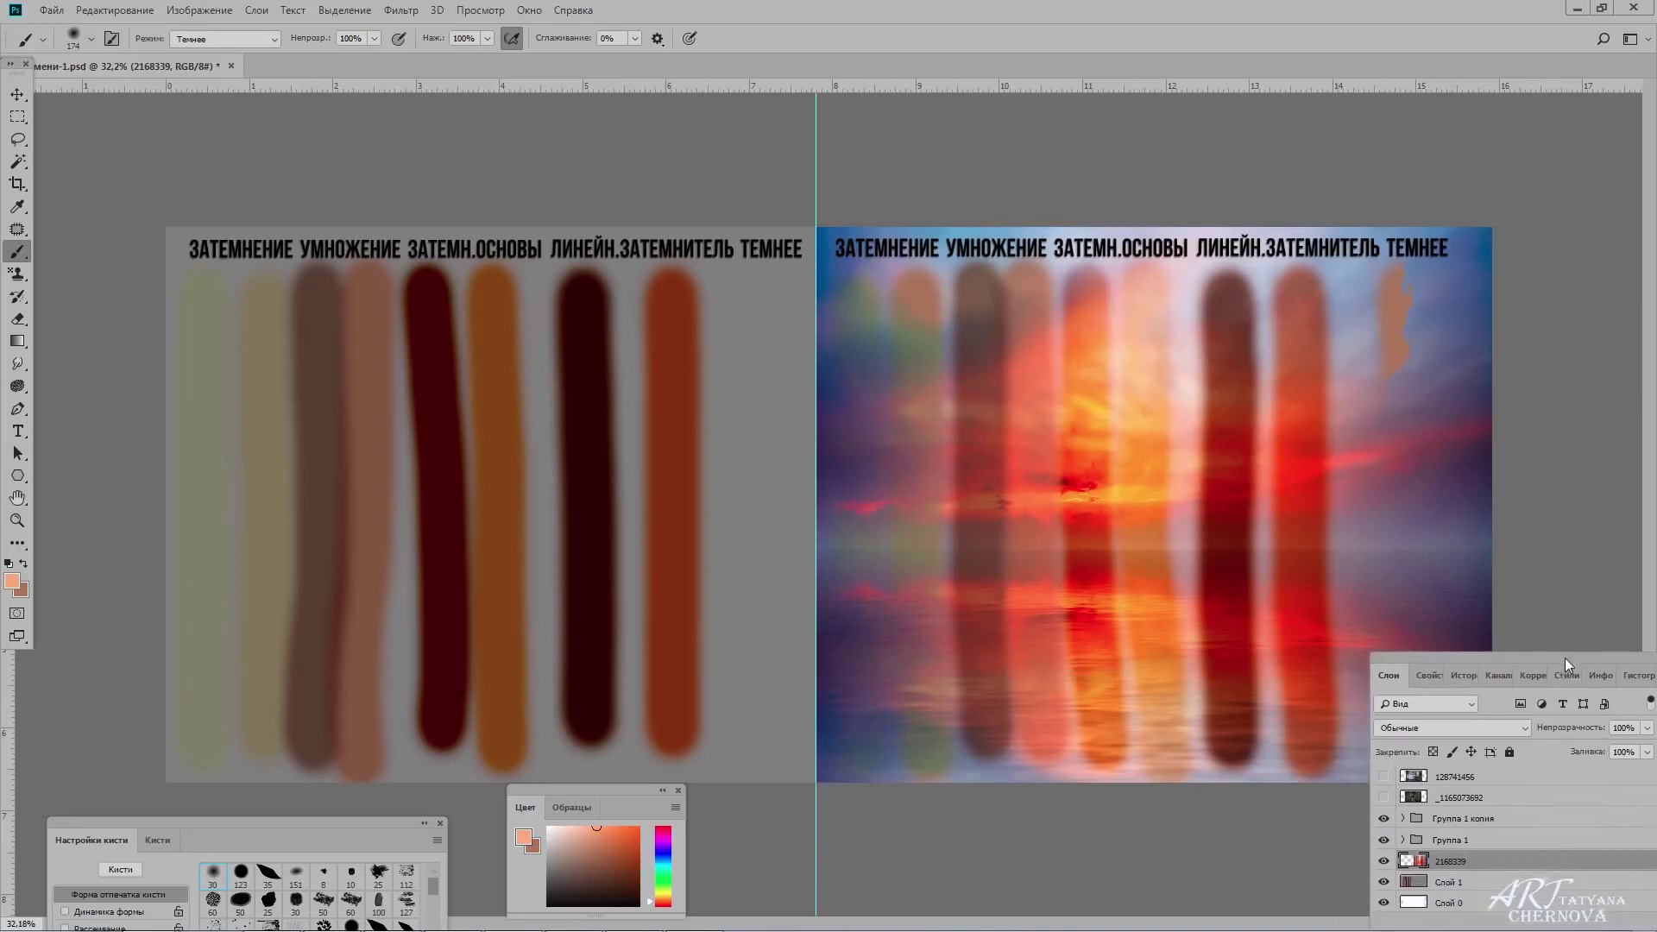
pyautogui.click(1475, 885)
pyautogui.press('x')
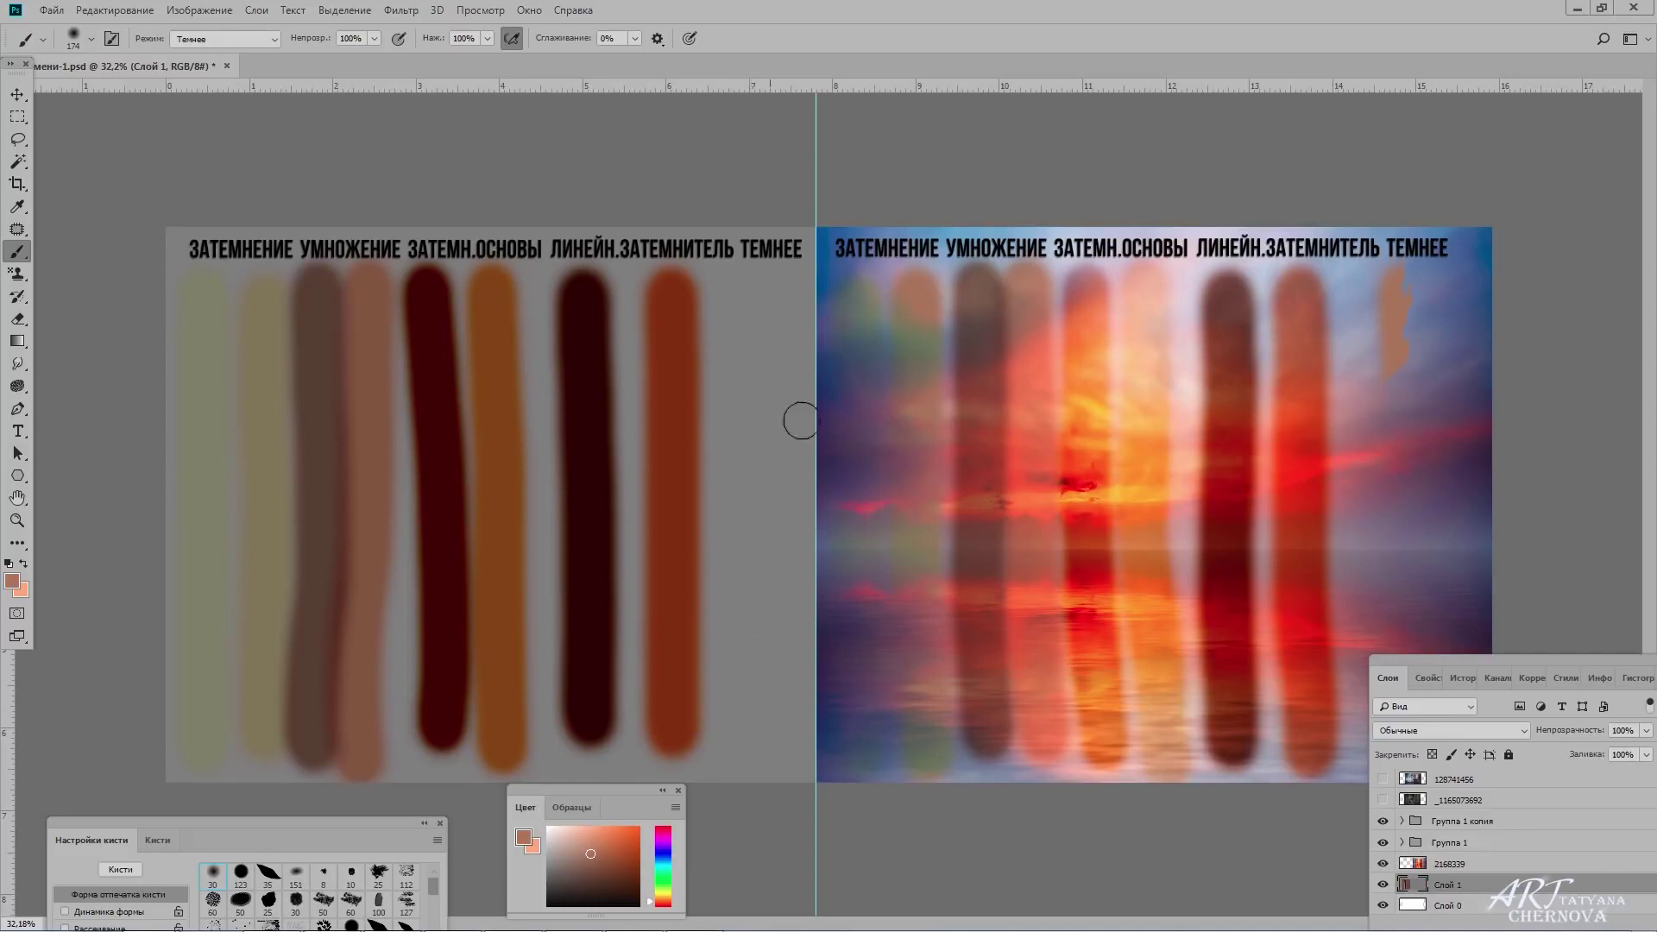
pyautogui.press('x')
pyautogui.press('x')
pyautogui.moveTo(759, 287); pyautogui.dragTo(759, 761)
pyautogui.click(1482, 866)
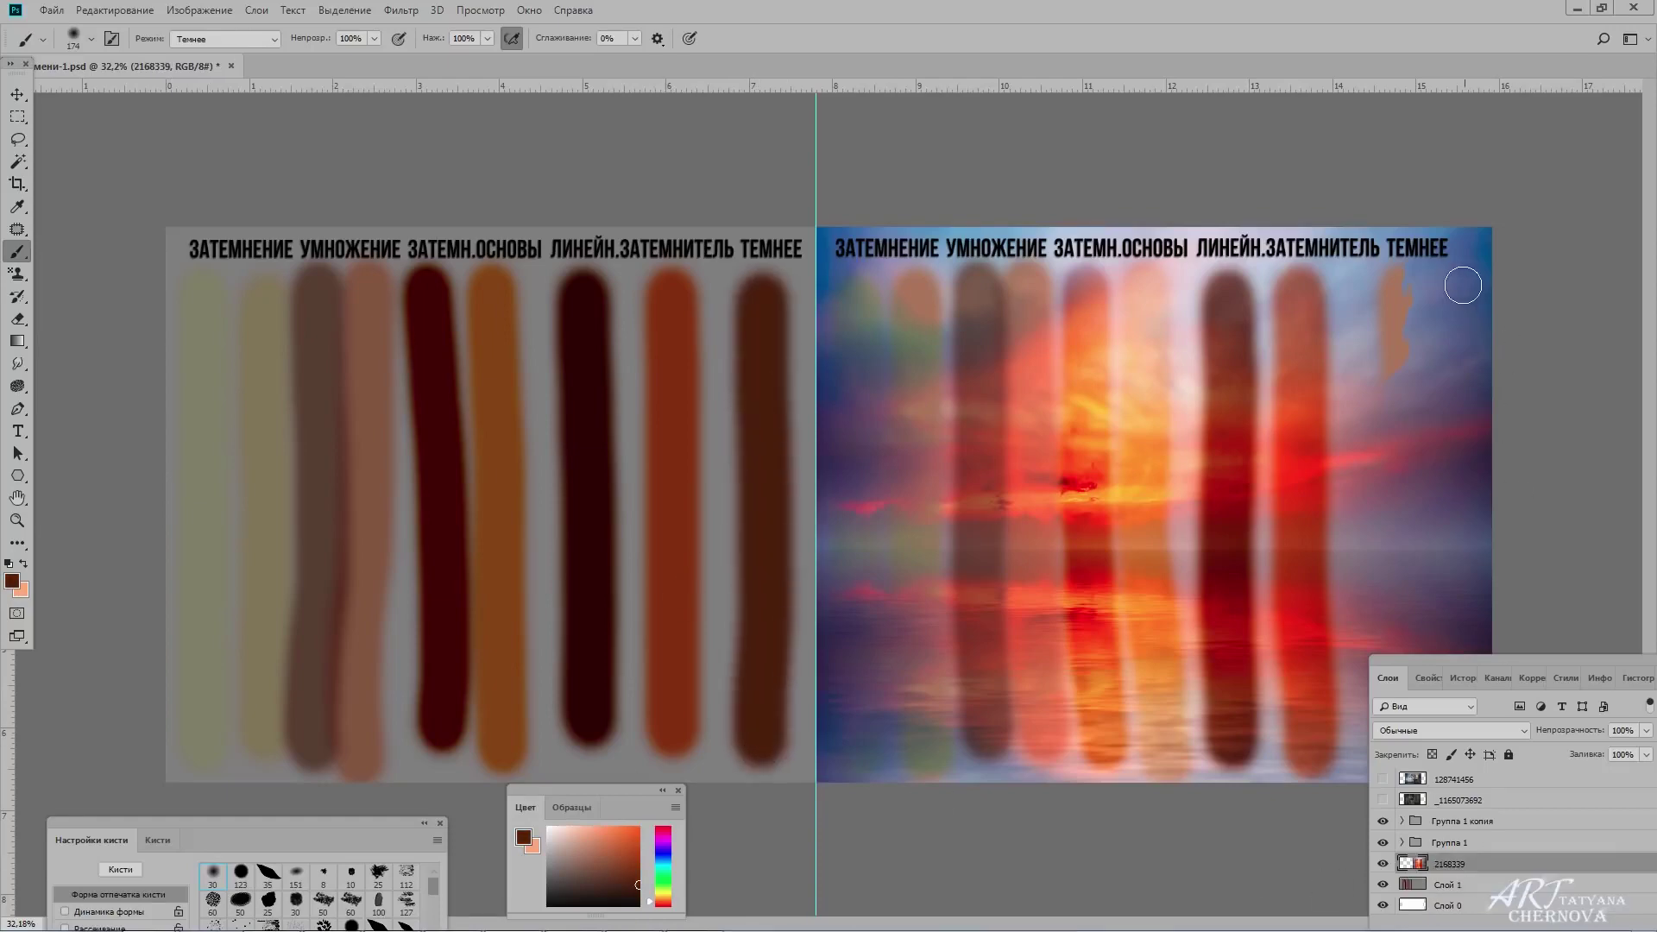
pyautogui.moveTo(1464, 285); pyautogui.dragTo(1453, 682)
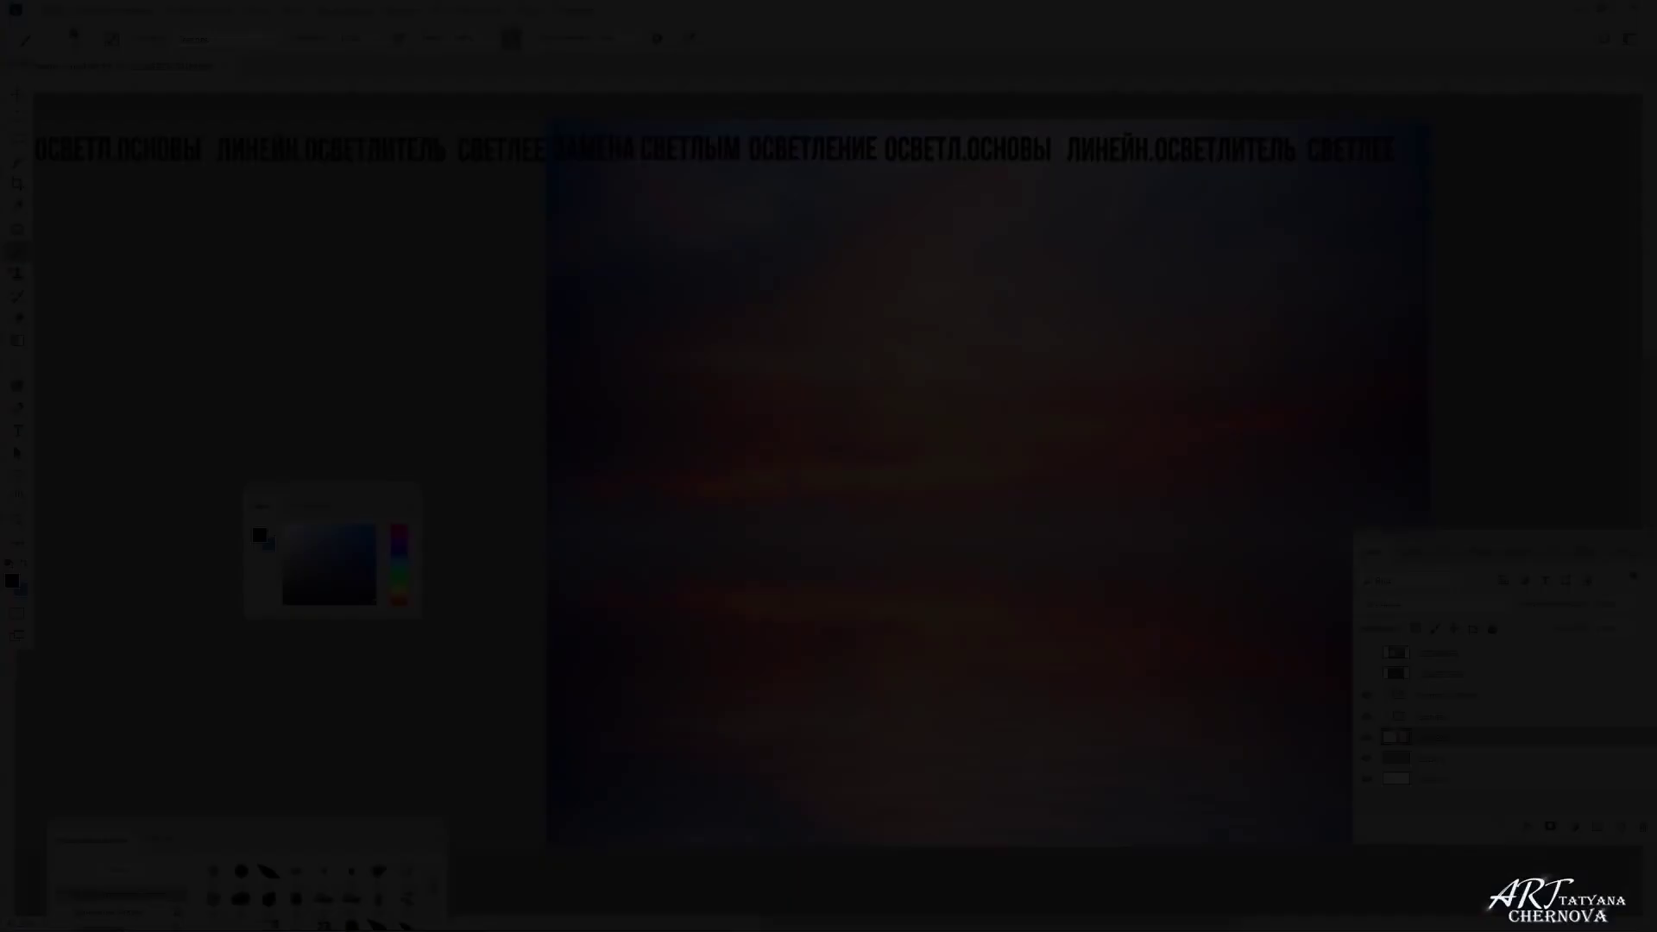
# Cycle the brush mode through Screen, Color Dodge, Linear Dodge and Lighter Color.
pyautogui.click(225, 39)
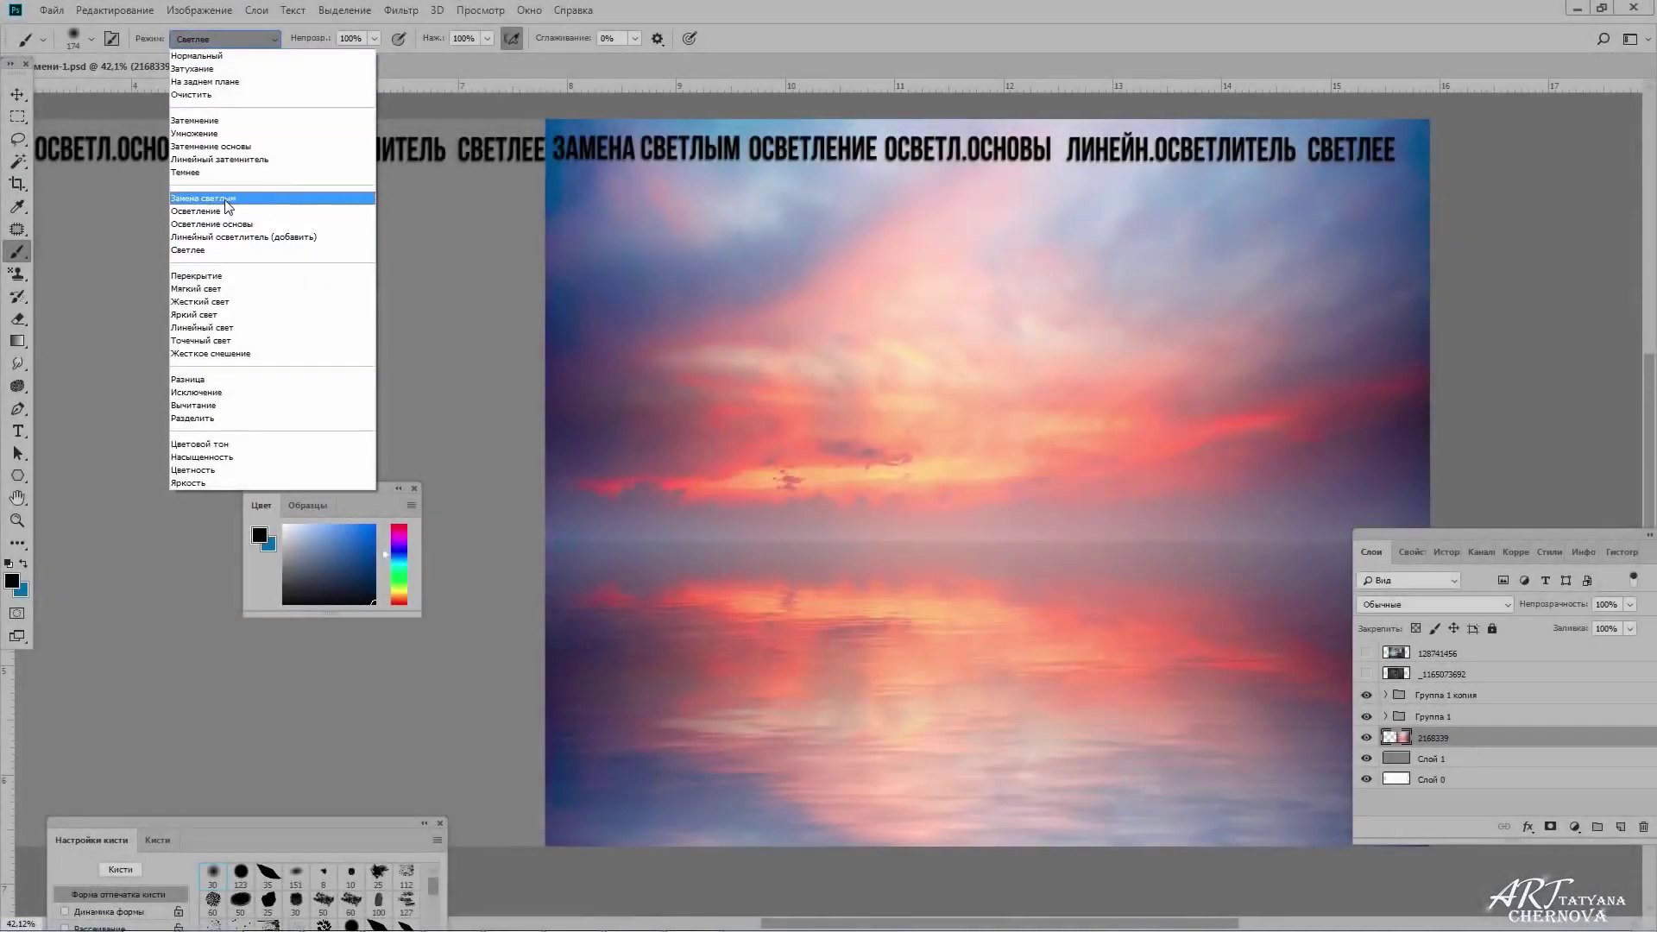
pyautogui.click(226, 200)
pyautogui.click(241, 39)
pyautogui.click(207, 210)
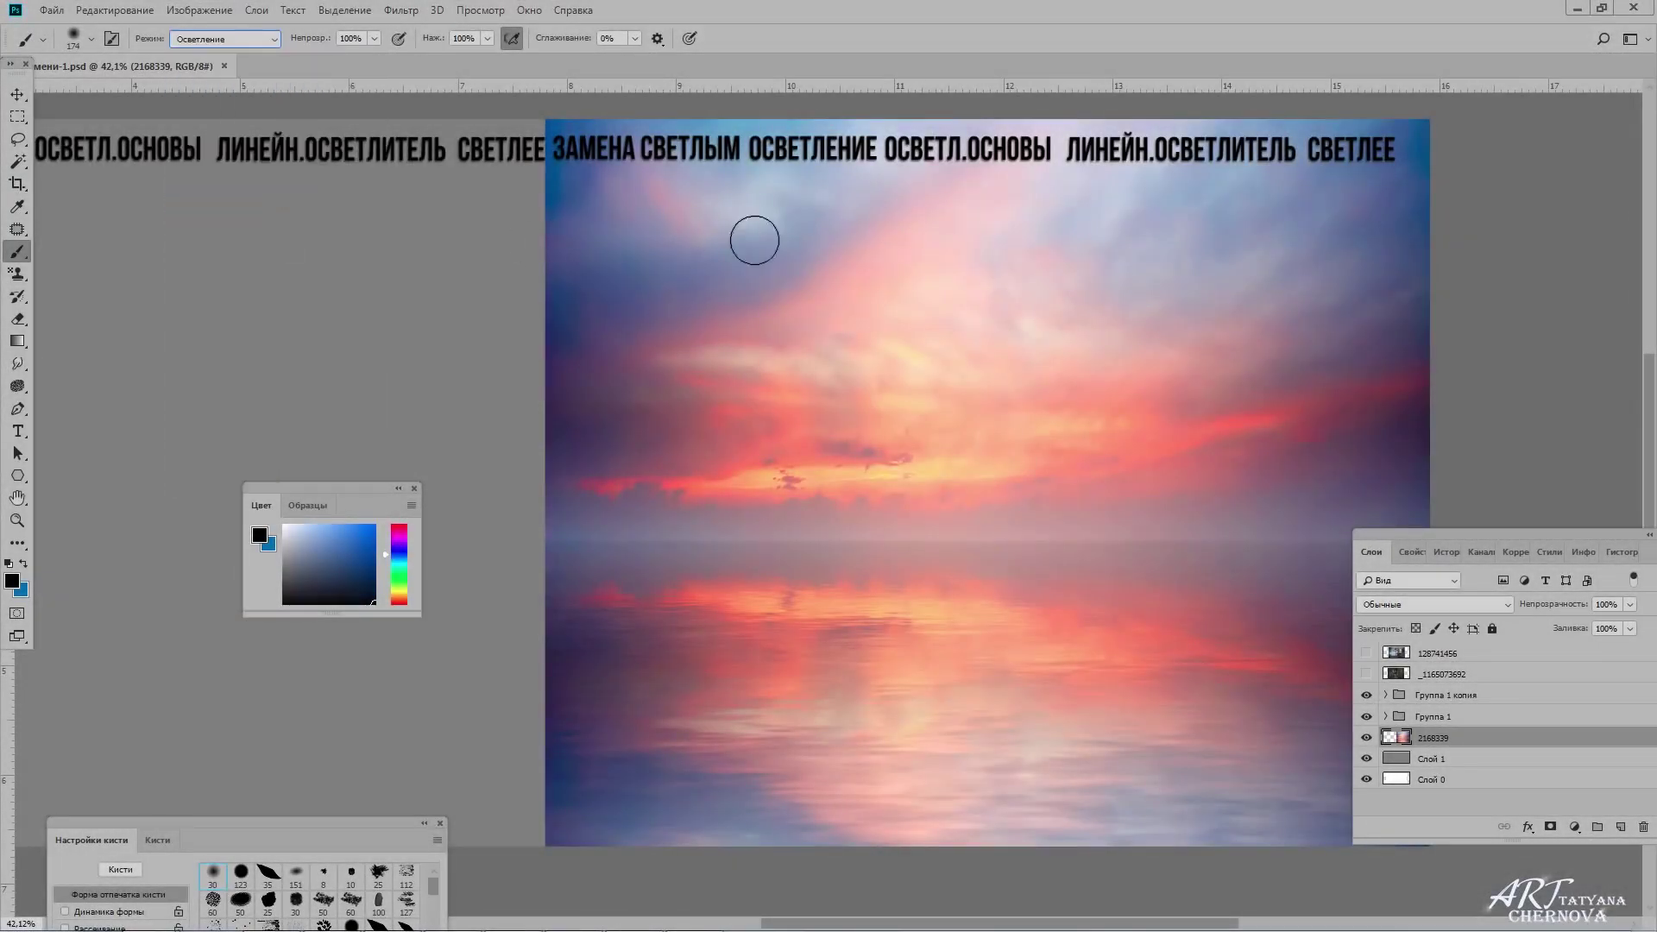
pyautogui.click(224, 39)
pyautogui.click(207, 223)
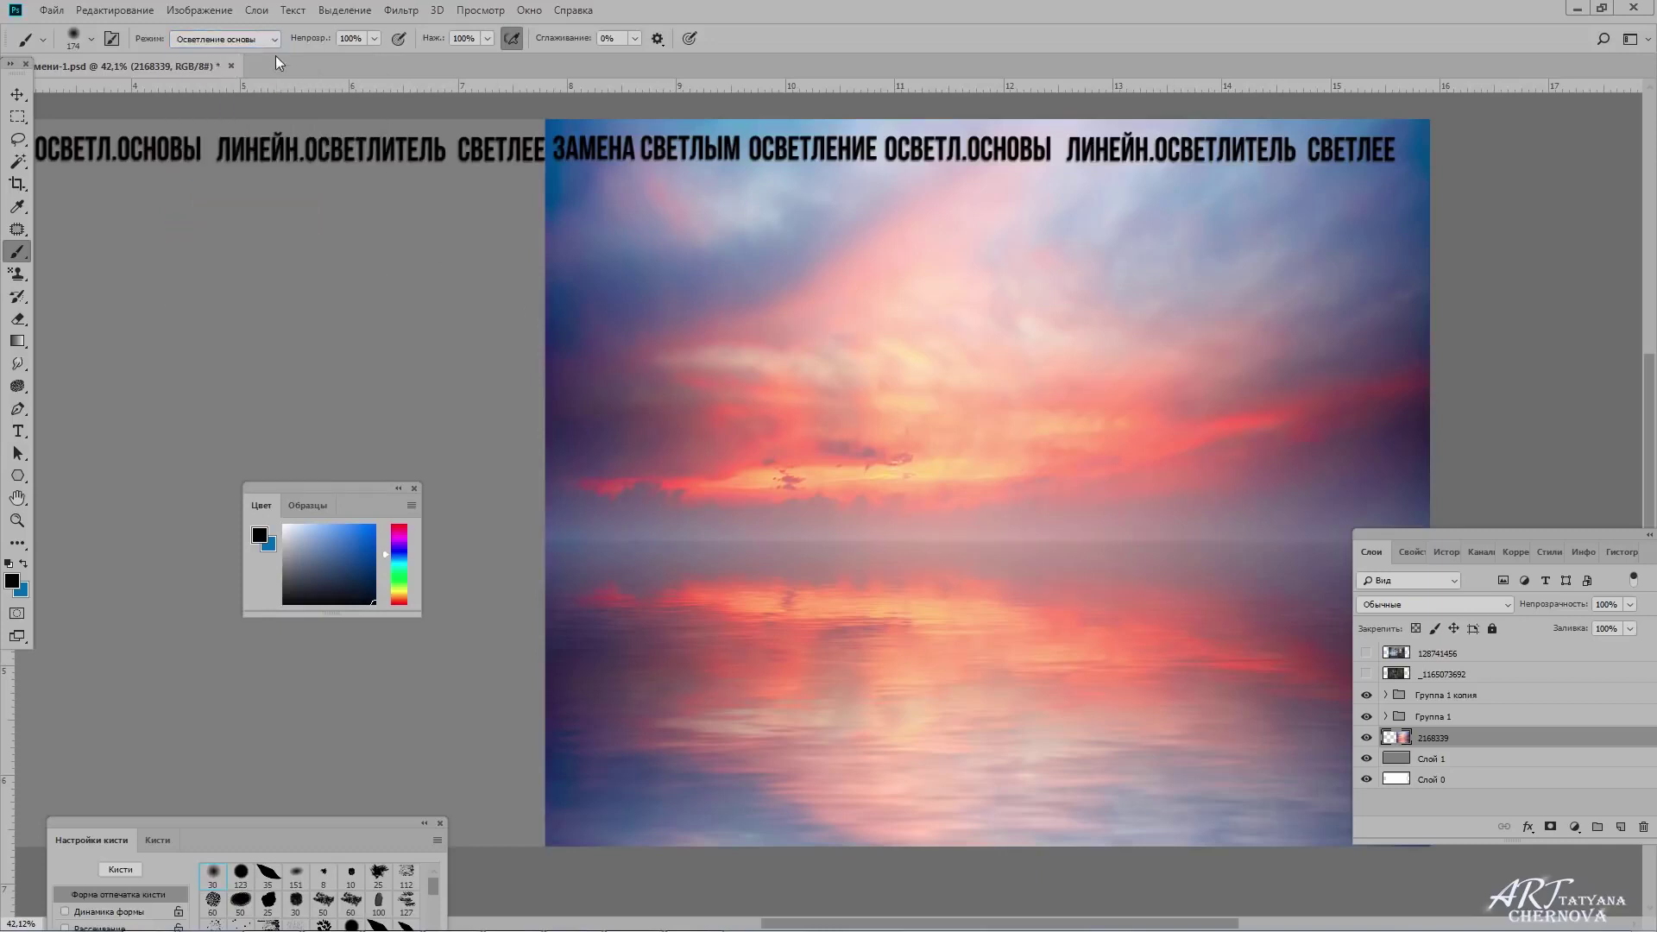
pyautogui.click(225, 39)
pyautogui.click(207, 234)
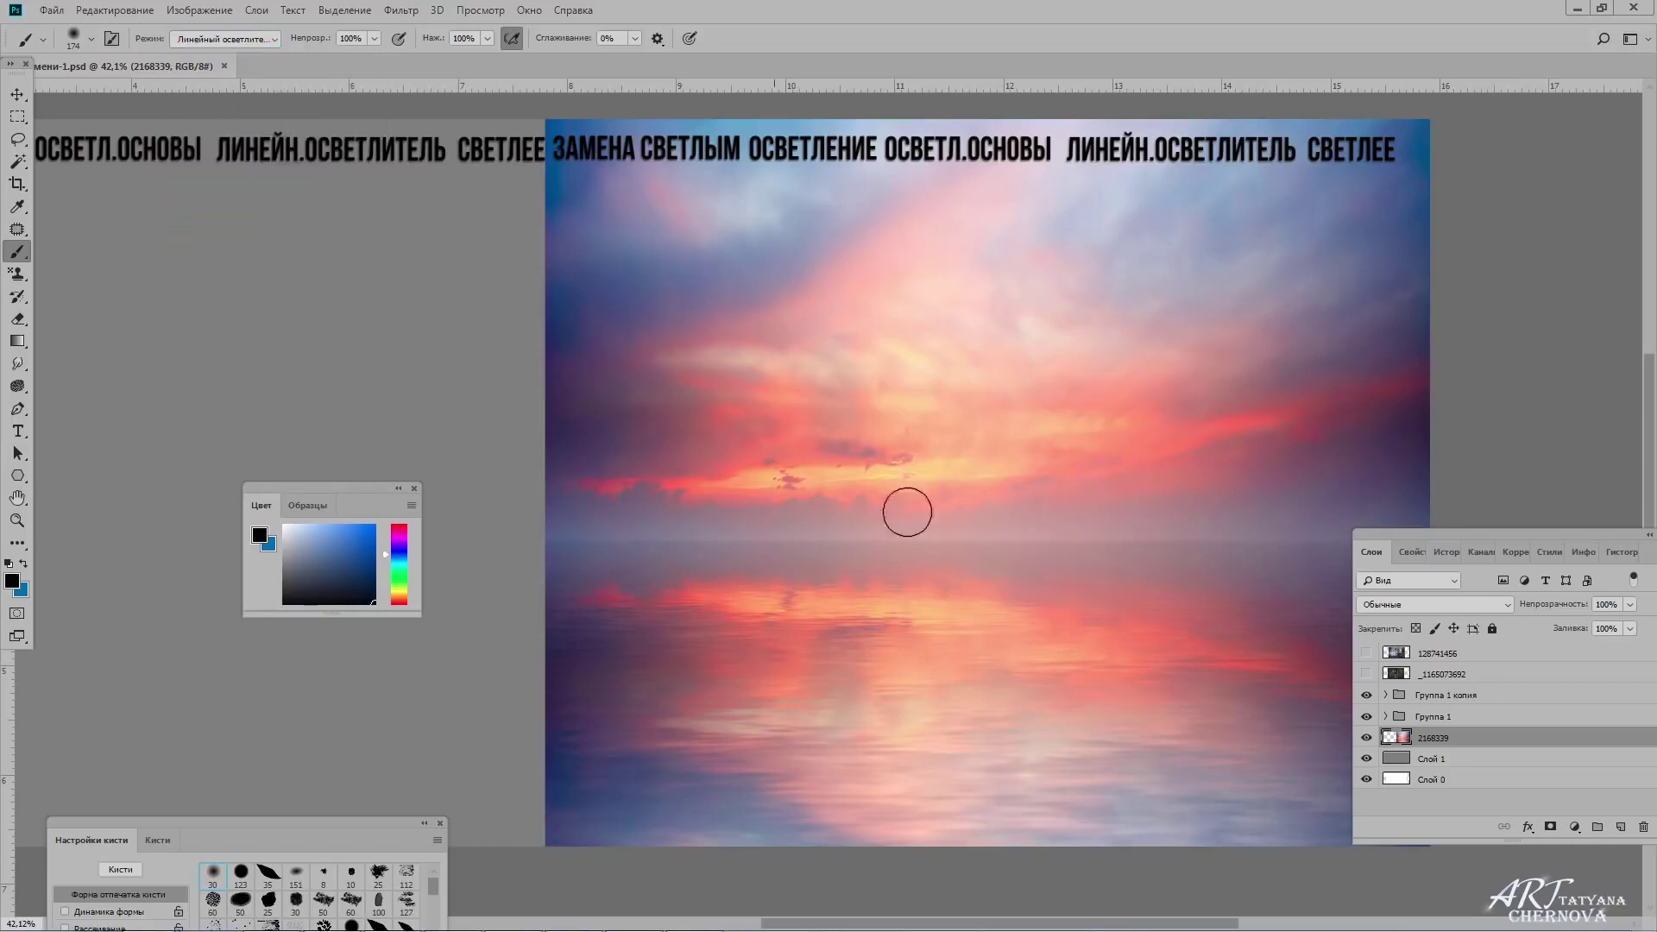
pyautogui.click(225, 39)
pyautogui.click(259, 252)
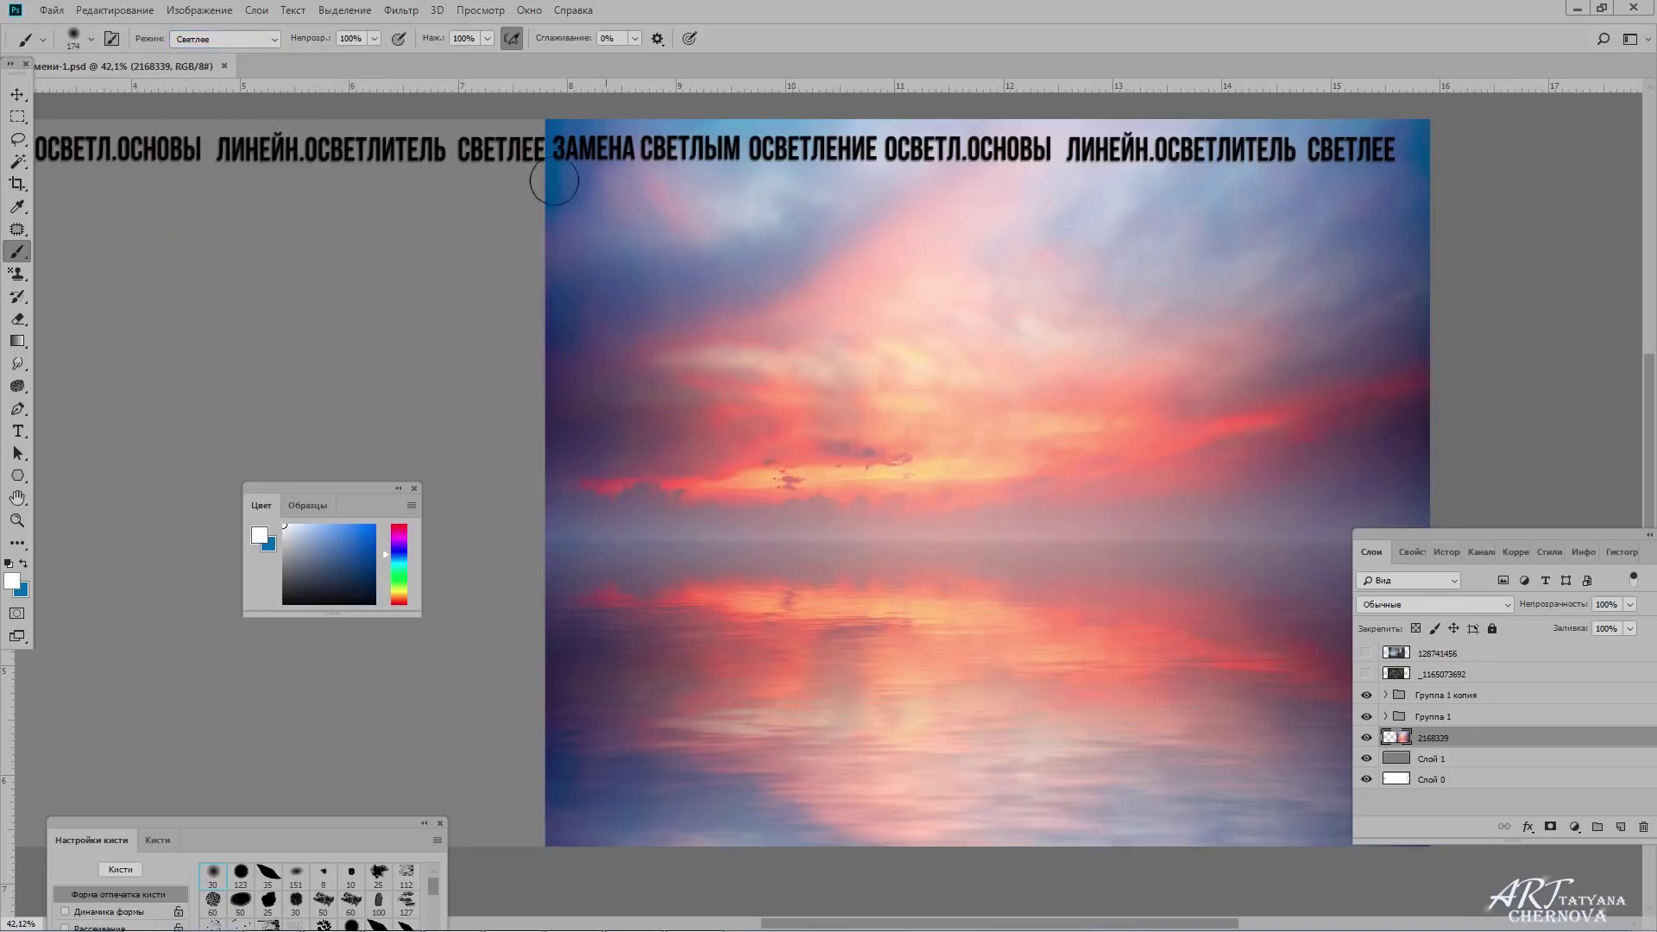
# Test white strokes on the sky photo in Lighter Color, Linear Dodge and Color Dodge, undoing each.
pyautogui.moveTo(690, 186); pyautogui.dragTo(992, 682)
pyautogui.hotkey('ctrl', 'z')
pyautogui.click(225, 39)
pyautogui.click(208, 235)
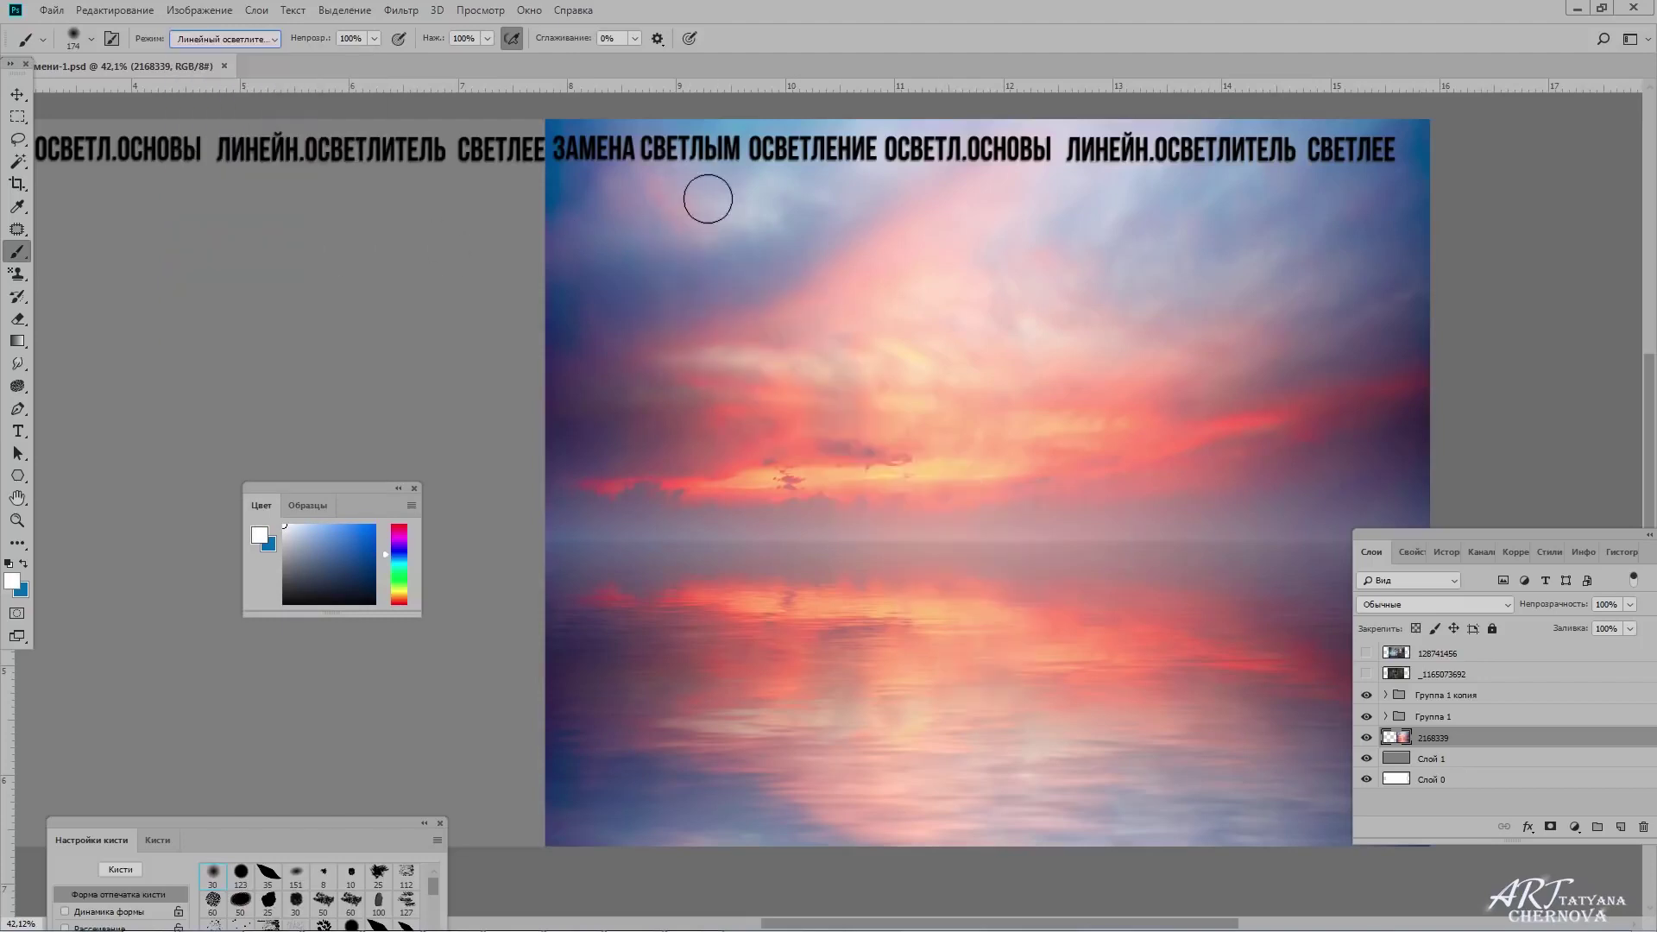
pyautogui.moveTo(708, 199); pyautogui.dragTo(1021, 740)
pyautogui.hotkey('ctrl', 'z')
pyautogui.click(224, 39)
pyautogui.click(207, 217)
pyautogui.moveTo(721, 220); pyautogui.dragTo(690, 350)
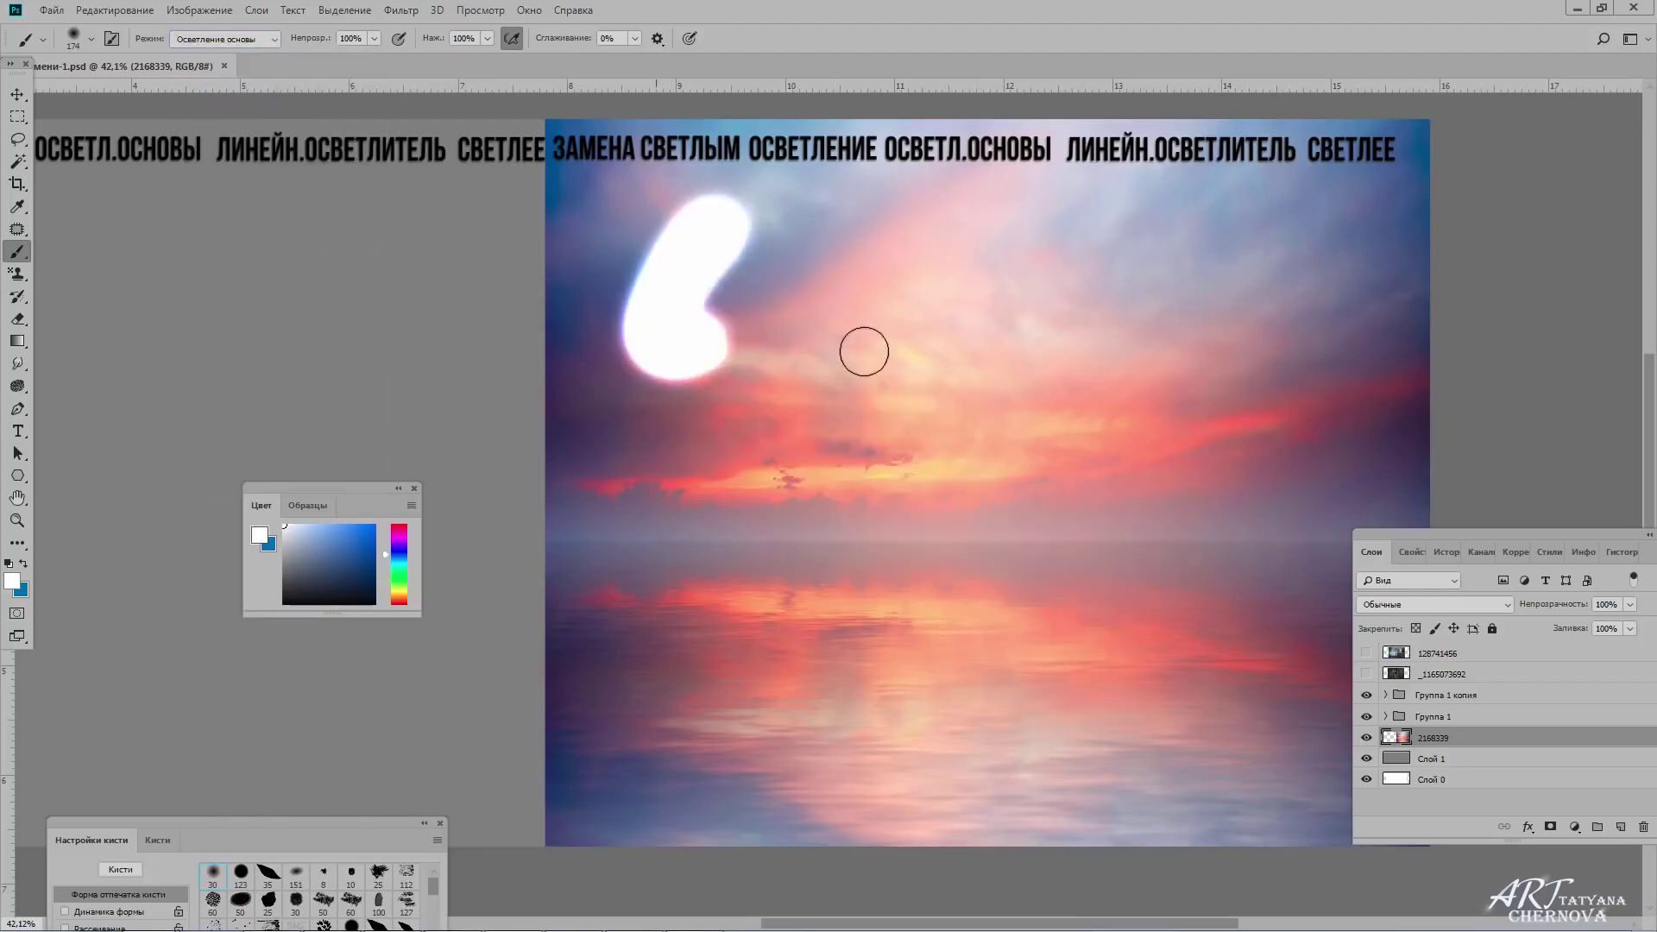
pyautogui.moveTo(864, 351); pyautogui.dragTo(1074, 725)
pyautogui.hotkey('ctrl', 'z')
# Test and undo a Screen stroke, then set the brush to Lighten (Замена светлым).
pyautogui.click(224, 39)
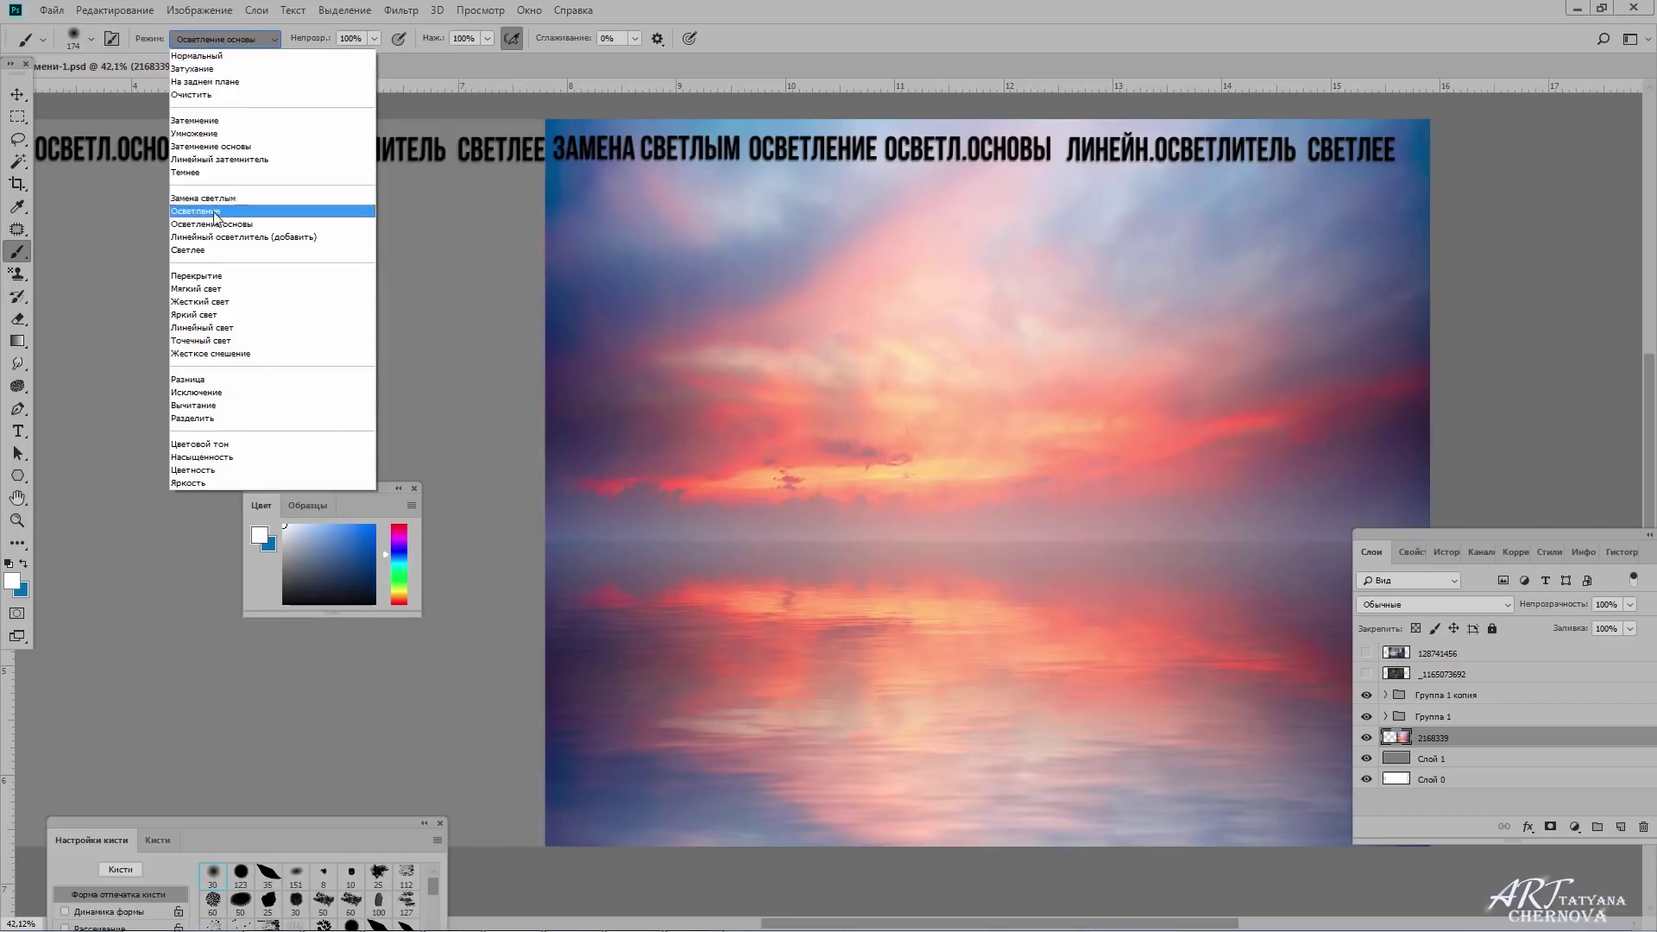
pyautogui.click(215, 217)
pyautogui.moveTo(779, 227); pyautogui.dragTo(1148, 596)
pyautogui.hotkey('ctrl', 'z')
pyautogui.click(224, 39)
pyautogui.click(208, 197)
pyautogui.moveTo(779, 207); pyautogui.dragTo(1139, 587)
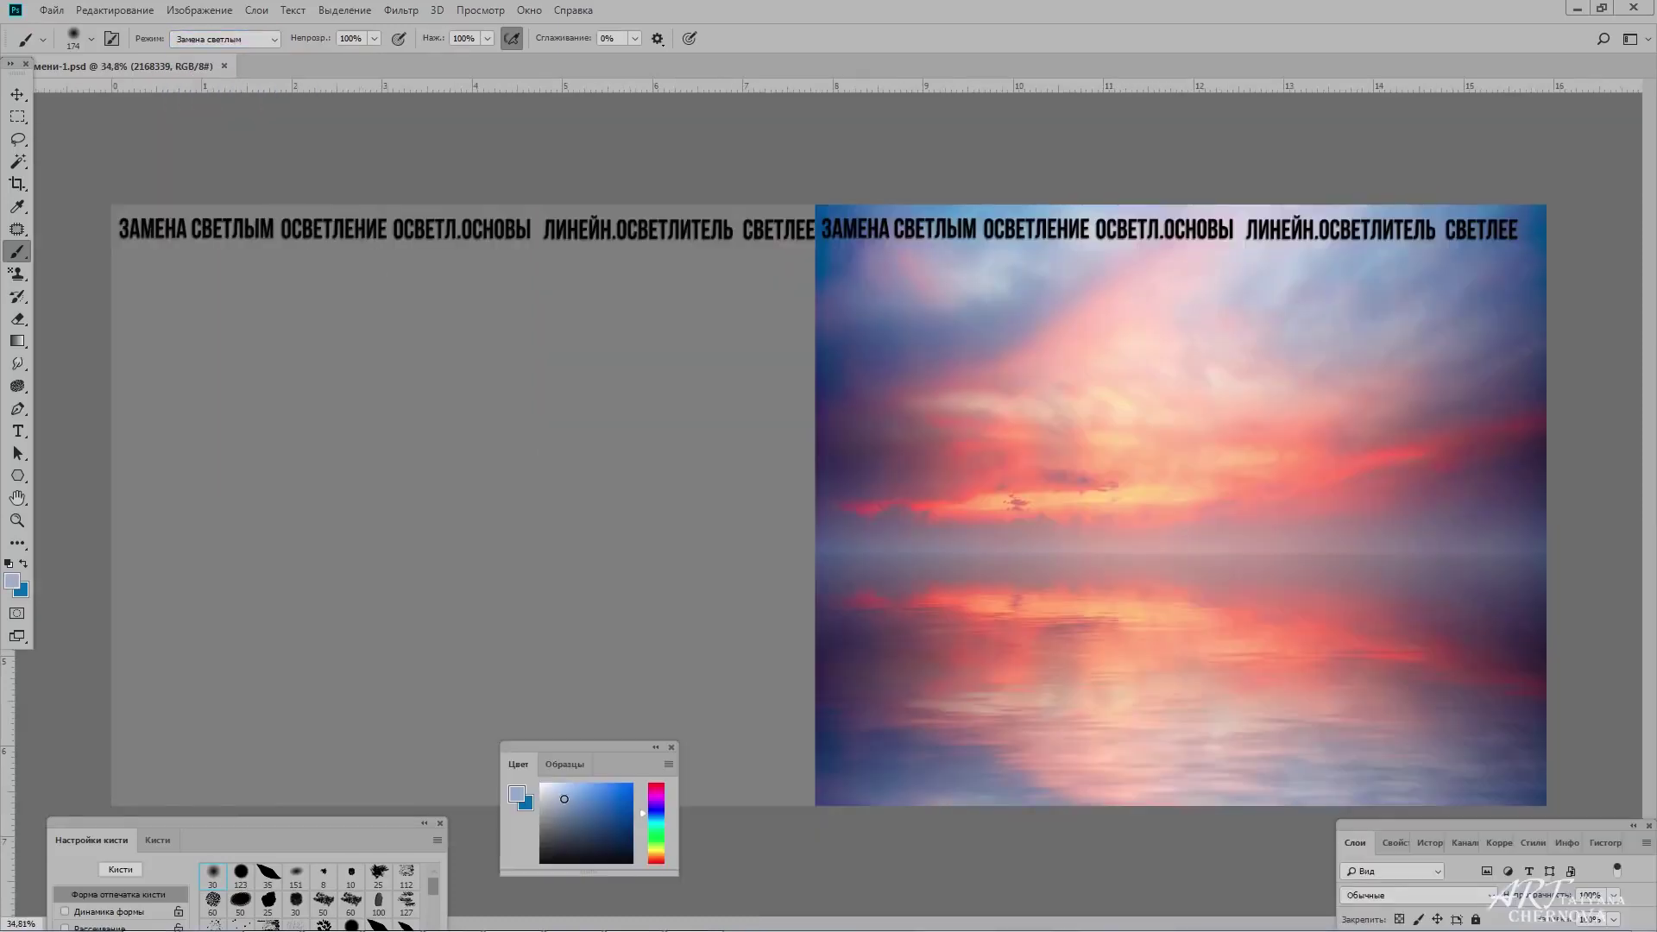
# Paint alternating dark- and light-blue vertical stripes on the sky photo and grey area.
pyautogui.press('x')
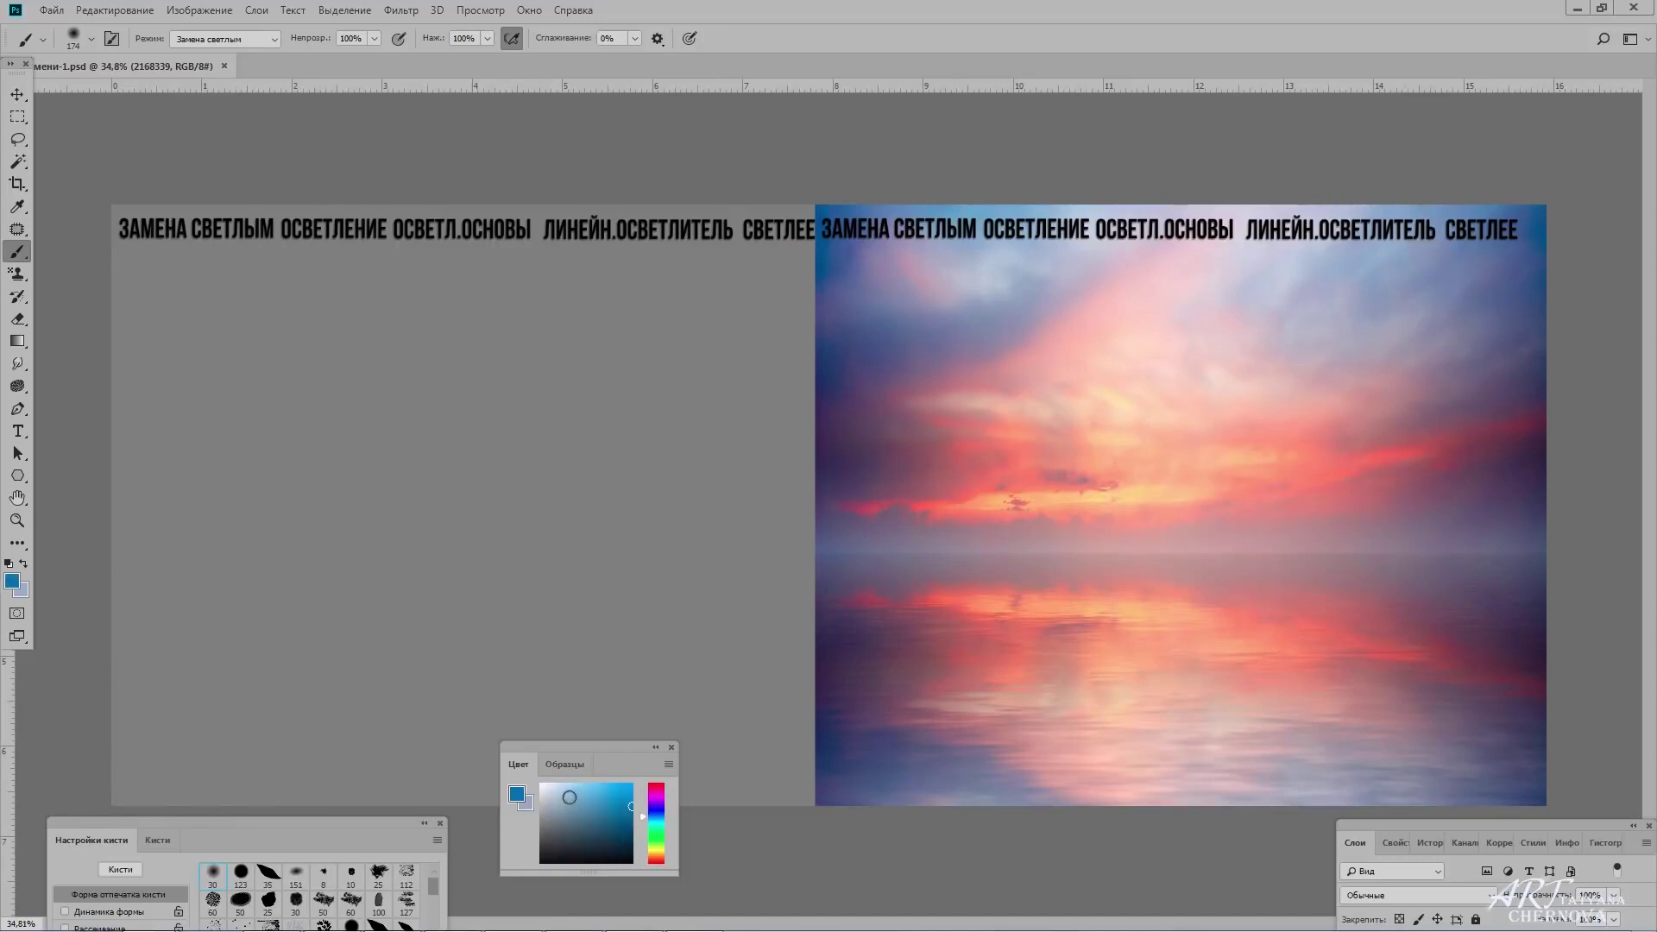
pyautogui.moveTo(846, 267); pyautogui.dragTo(857, 740)
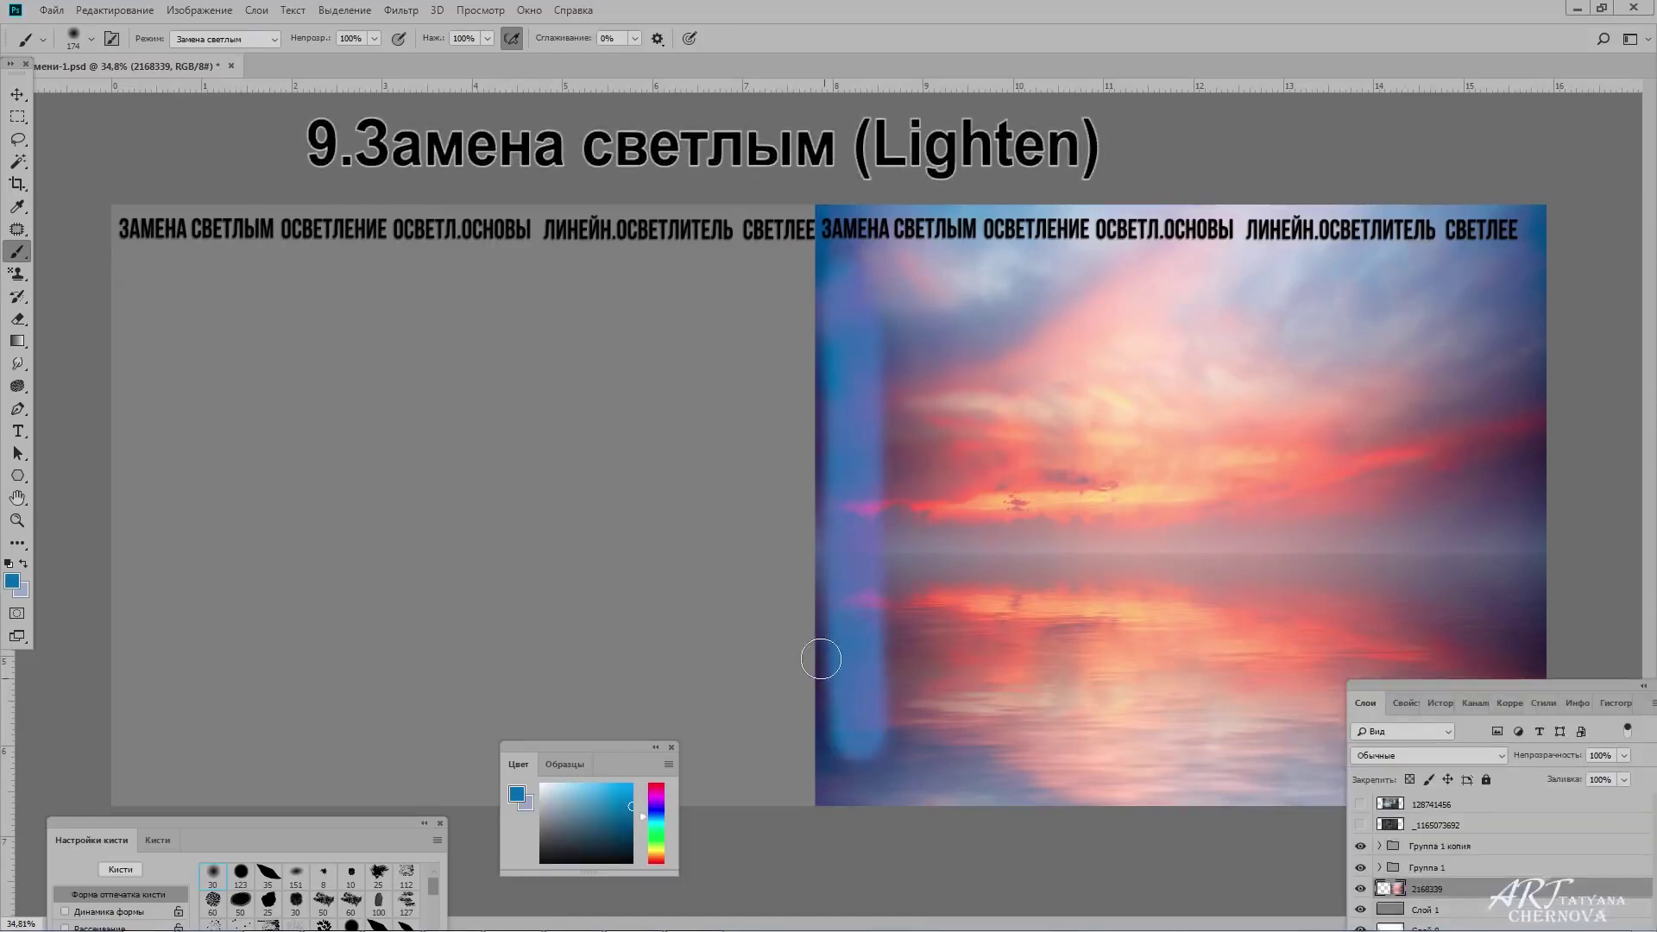
pyautogui.press('x')
pyautogui.moveTo(915, 267); pyautogui.dragTo(936, 736)
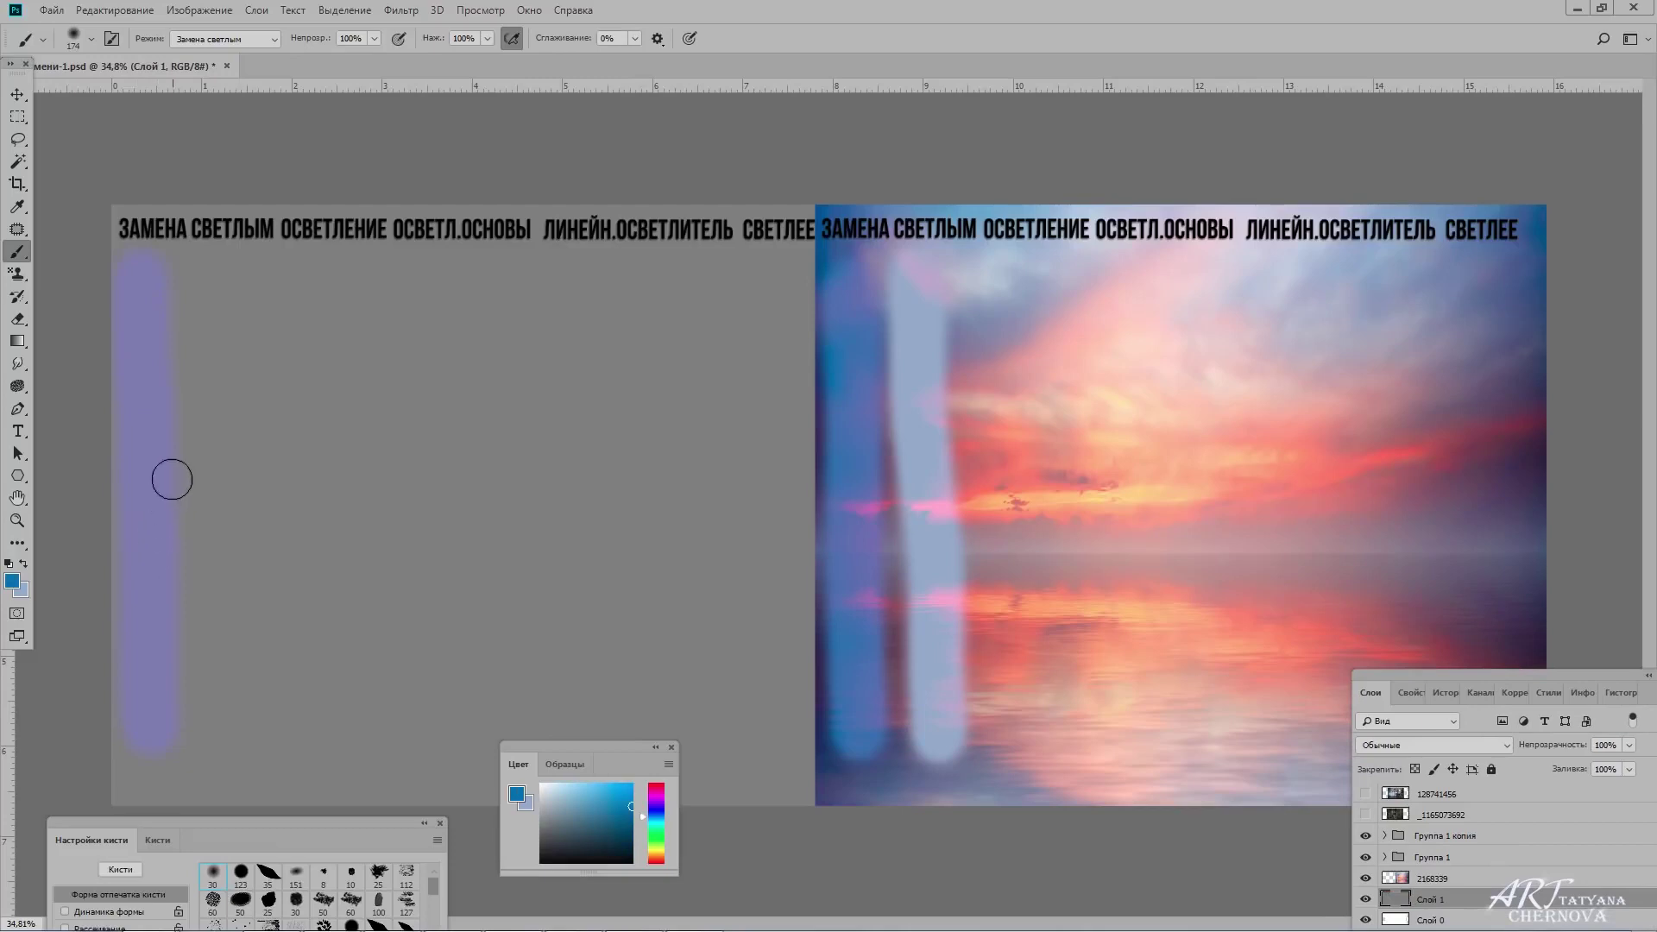
pyautogui.press('x')
pyautogui.moveTo(216, 266); pyautogui.dragTo(212, 743)
pyautogui.moveTo(1000, 295); pyautogui.dragTo(999, 758)
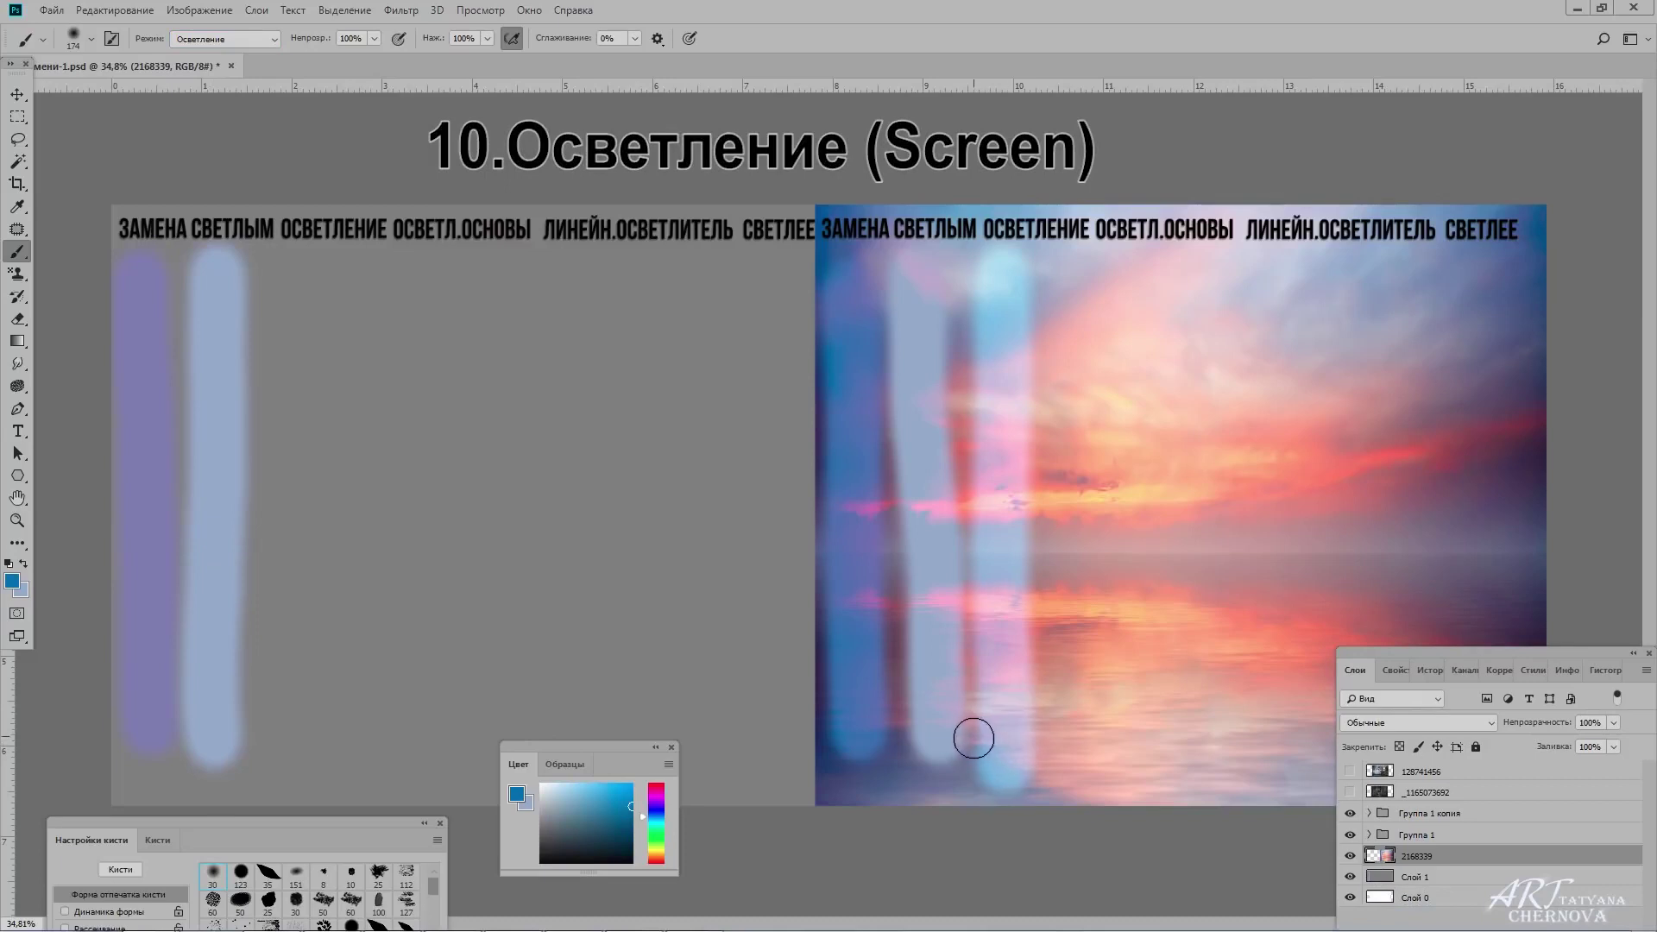
# Add a pale stripe on the photo and two light-blue stripes on the grey Слой 1 layer.
pyautogui.press('x')
pyautogui.moveTo(1062, 267); pyautogui.dragTo(1071, 769)
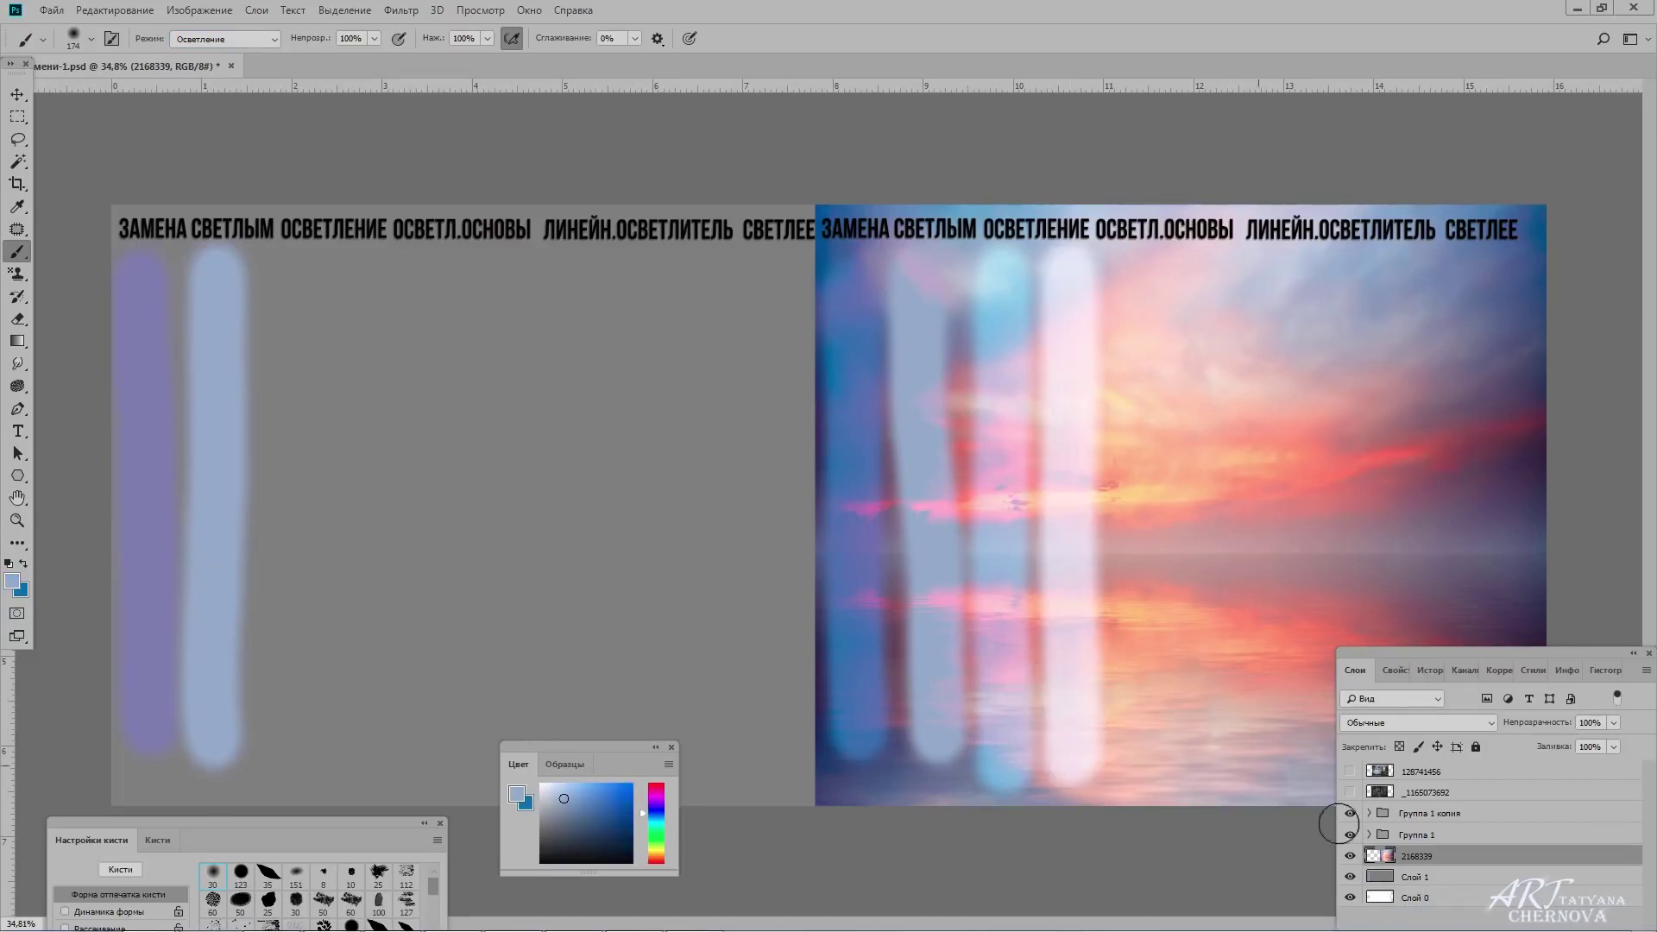
pyautogui.click(1449, 880)
pyautogui.press('x')
pyautogui.moveTo(292, 257); pyautogui.dragTo(302, 750)
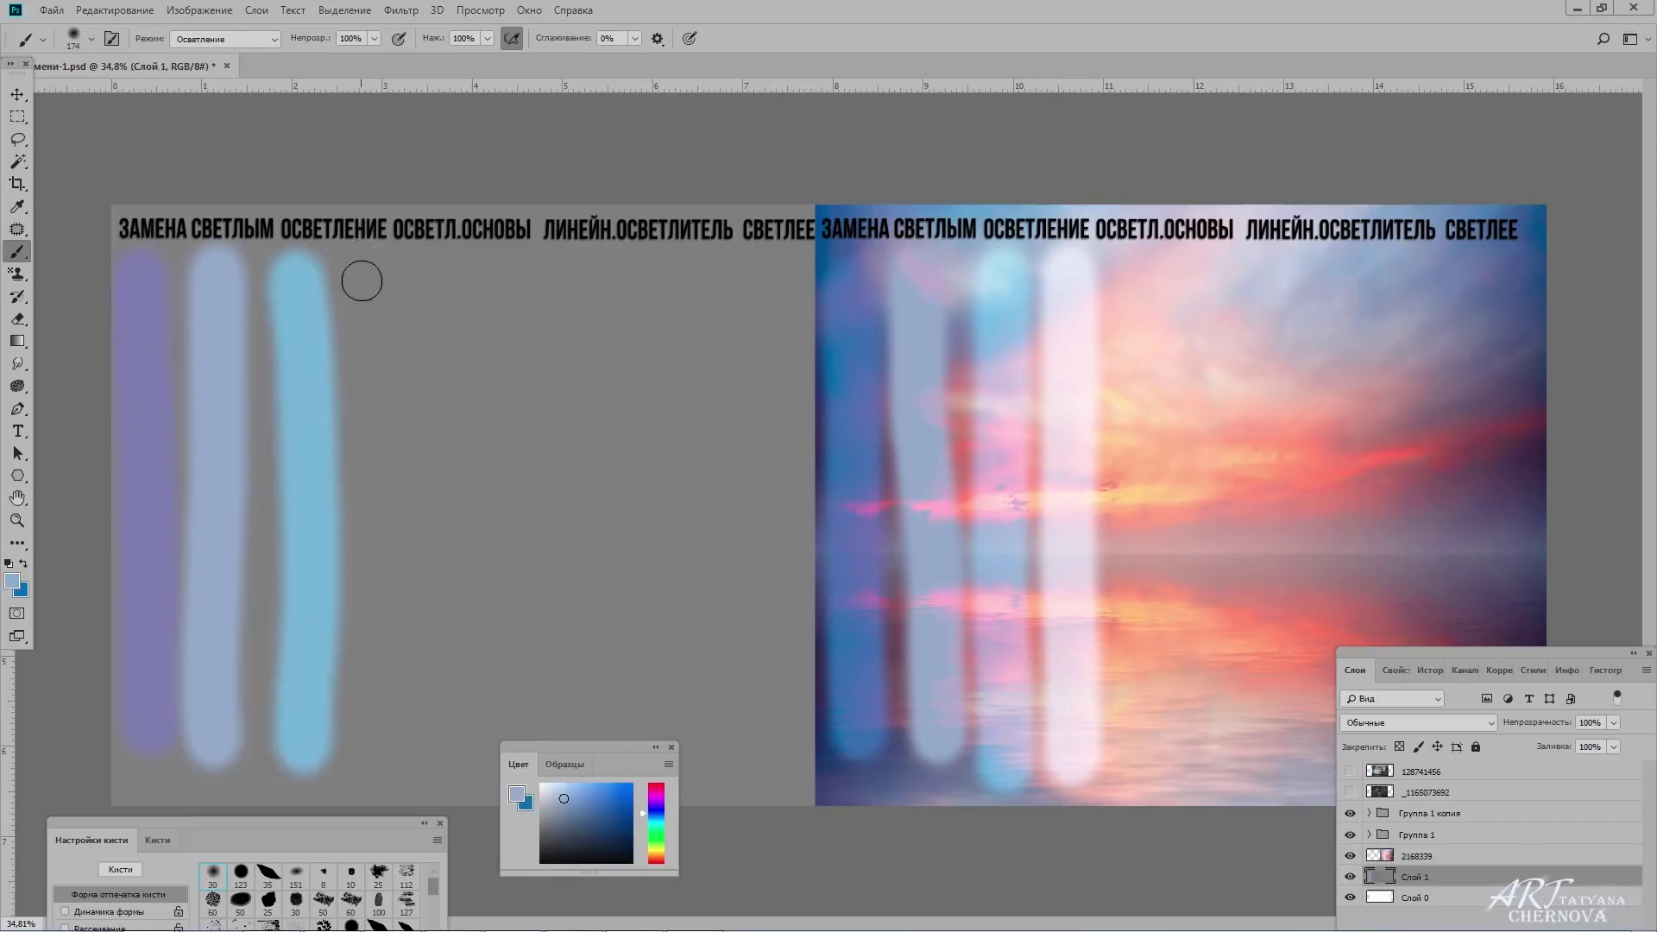
pyautogui.moveTo(365, 259); pyautogui.dragTo(355, 768)
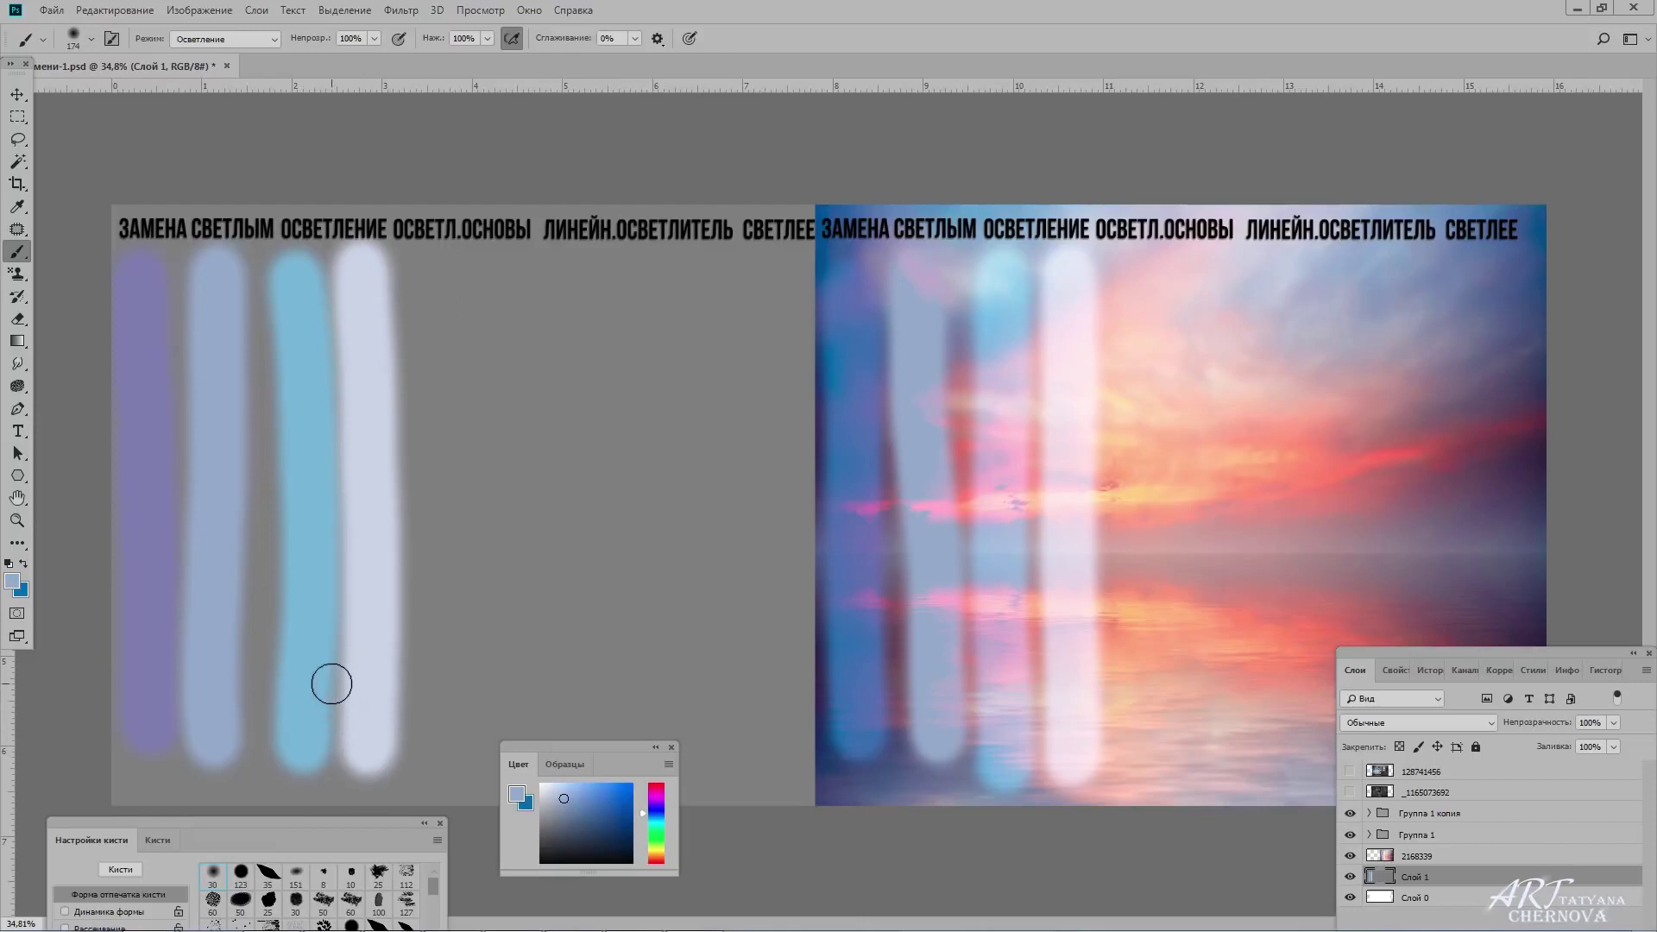
pyautogui.hotkey('alt', ']')
# Switch the brush to Осветление основы and paint two bright stripes down the photo.
pyautogui.click(250, 42)
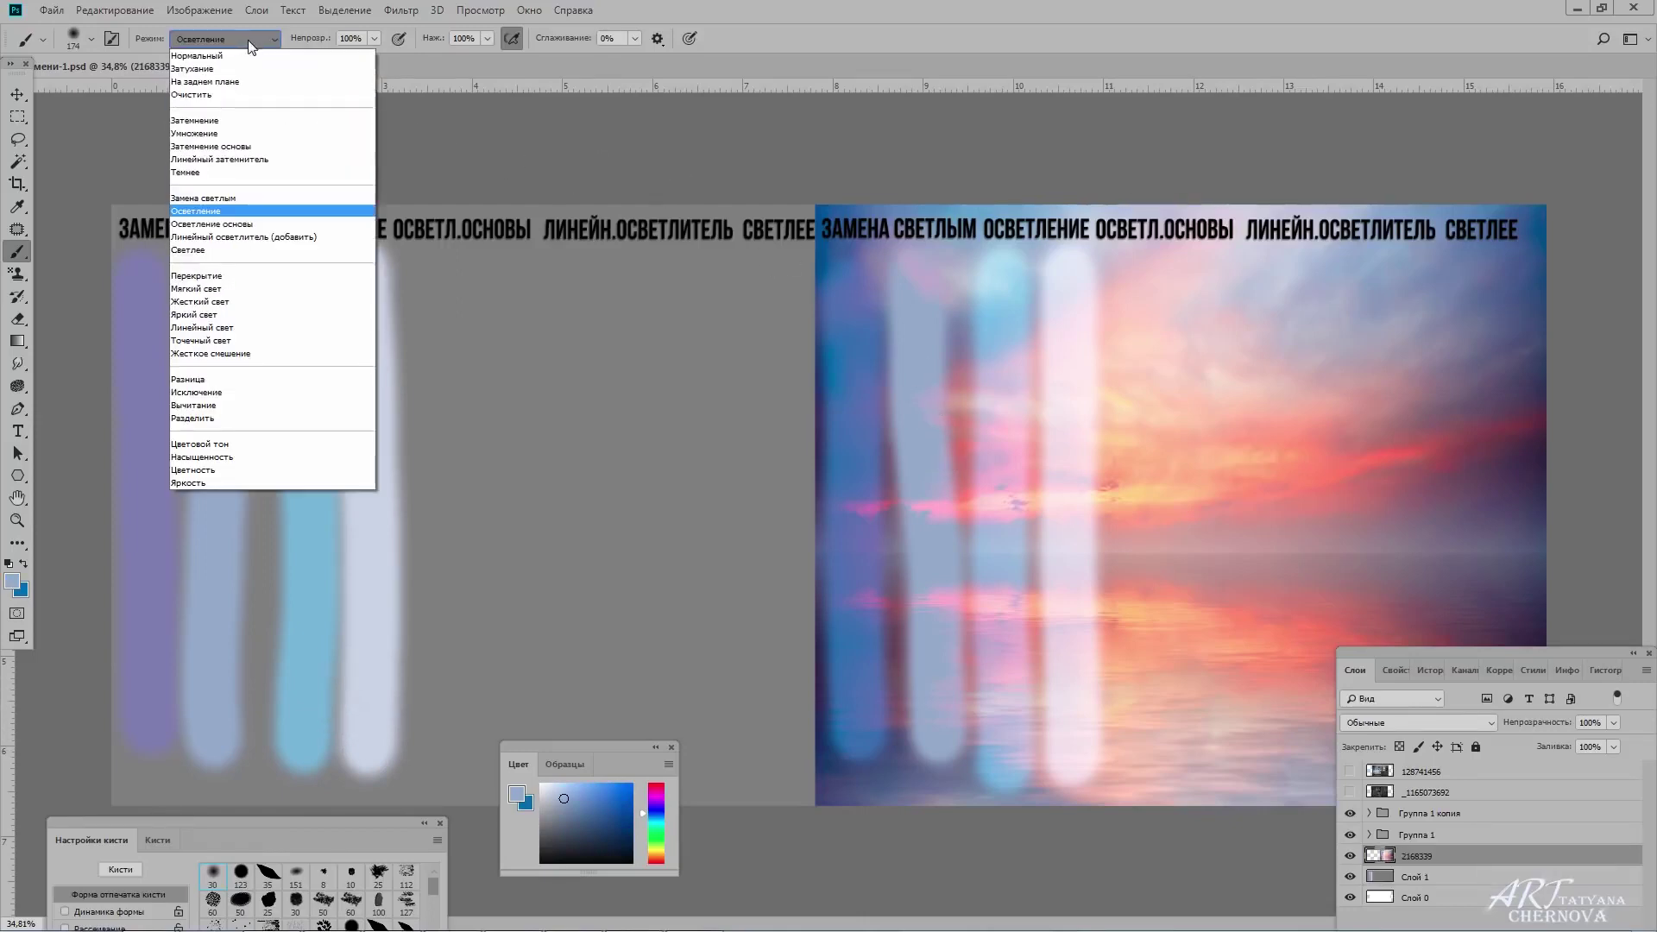
pyautogui.click(216, 226)
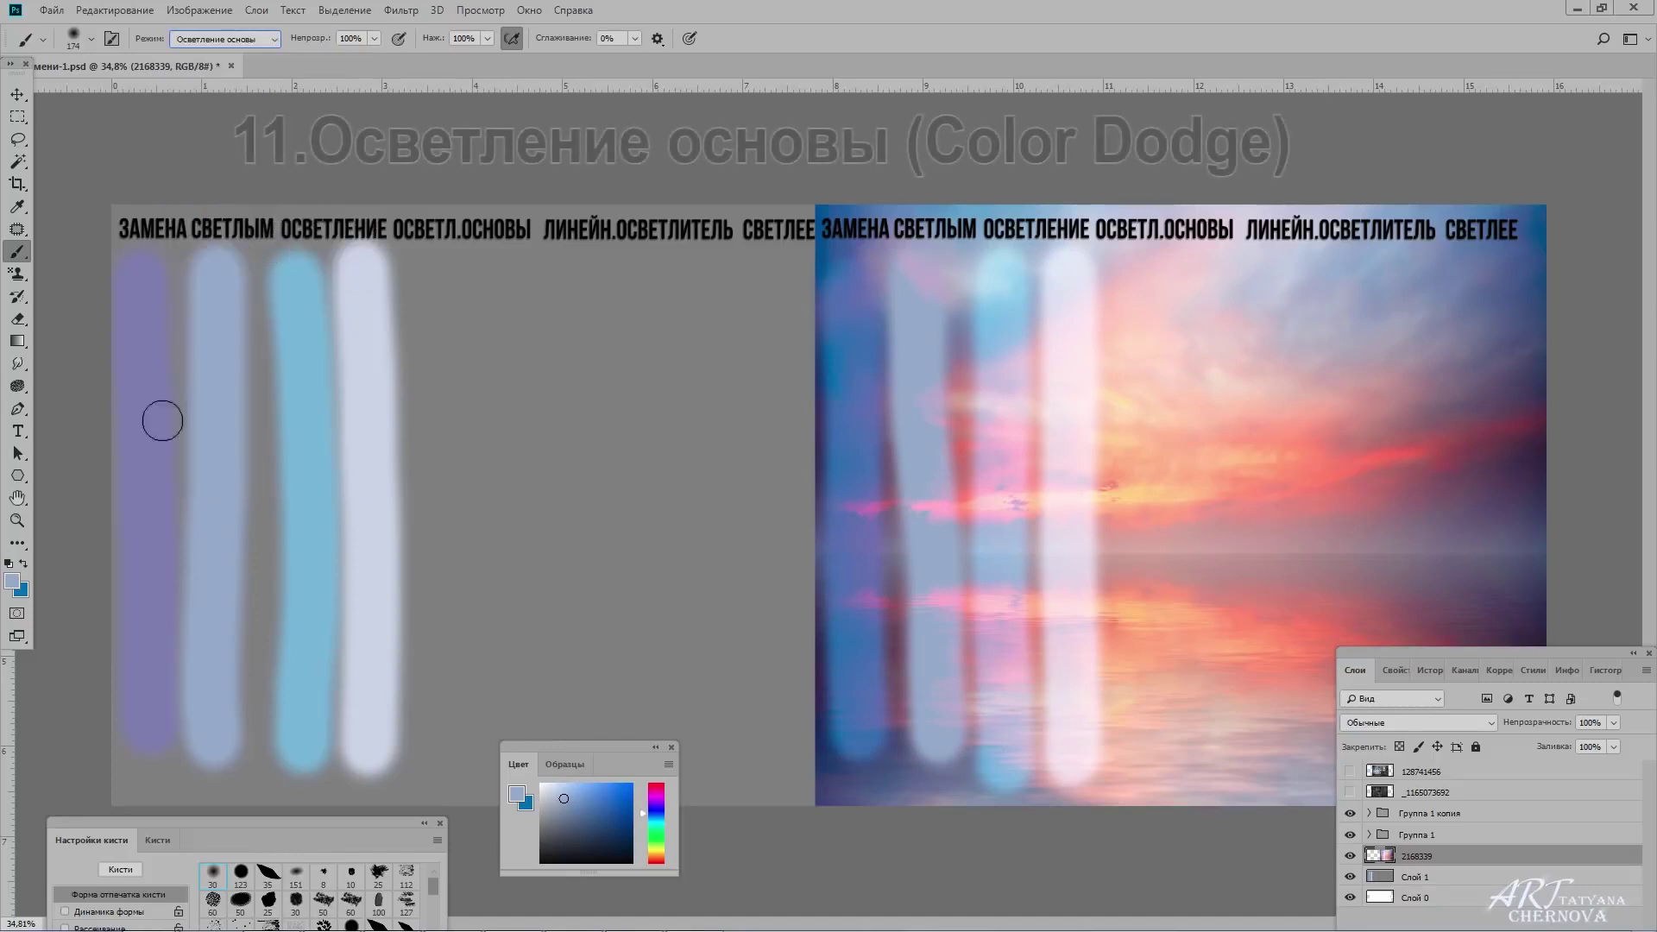
pyautogui.click(24, 563)
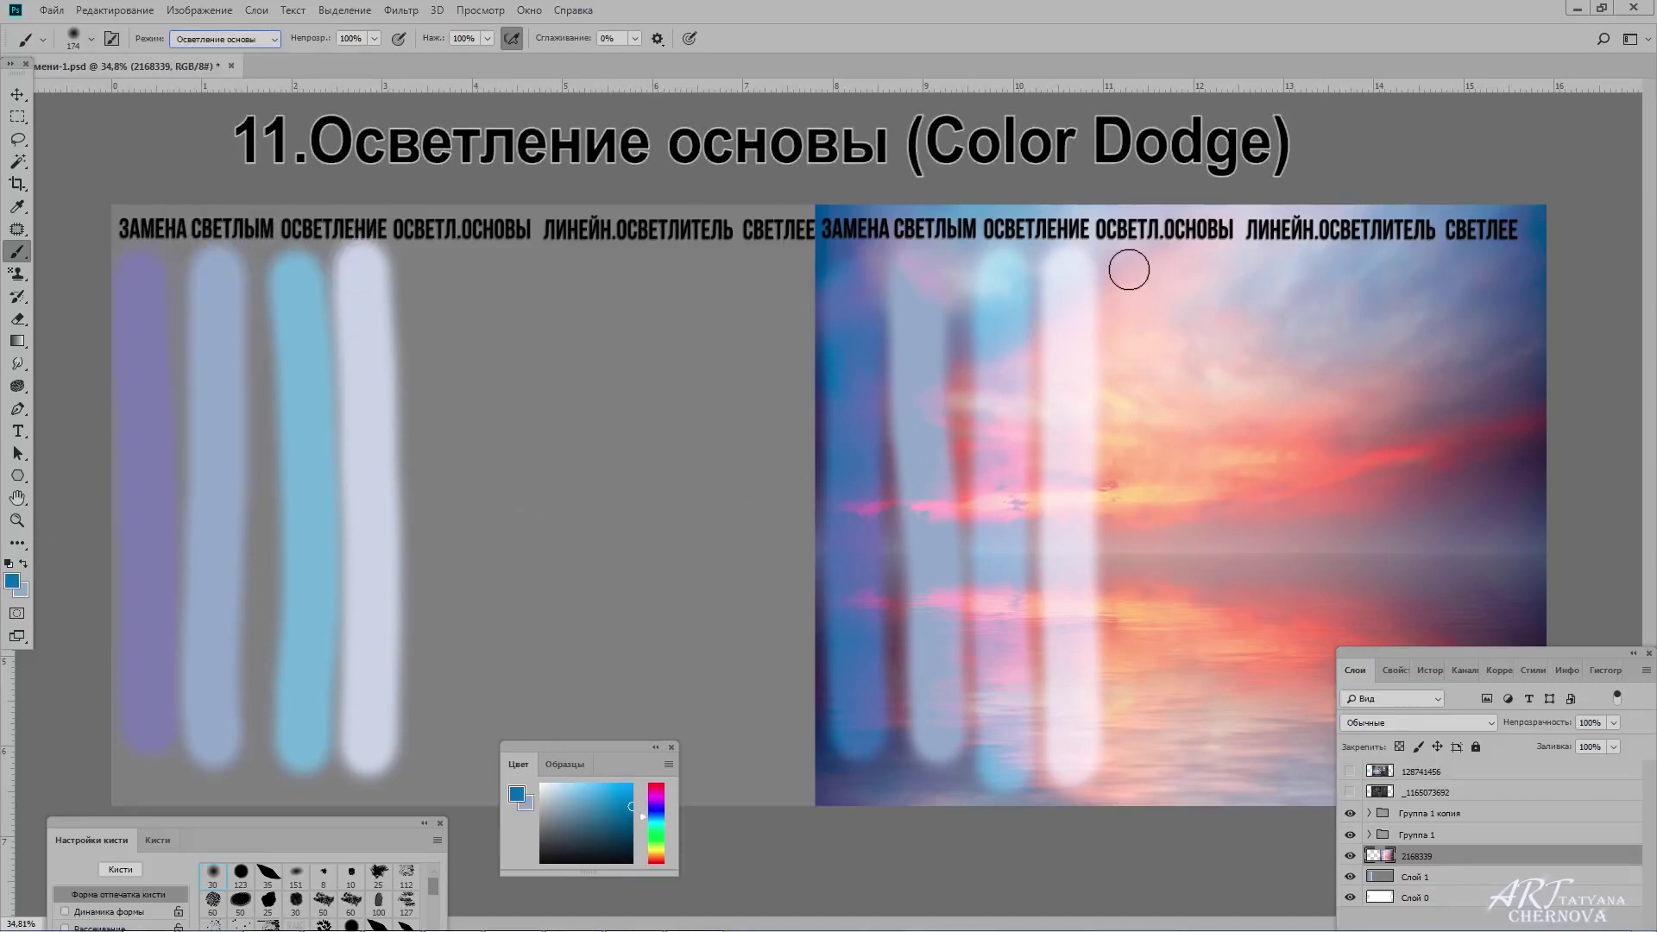
pyautogui.moveTo(1129, 271); pyautogui.dragTo(1131, 751)
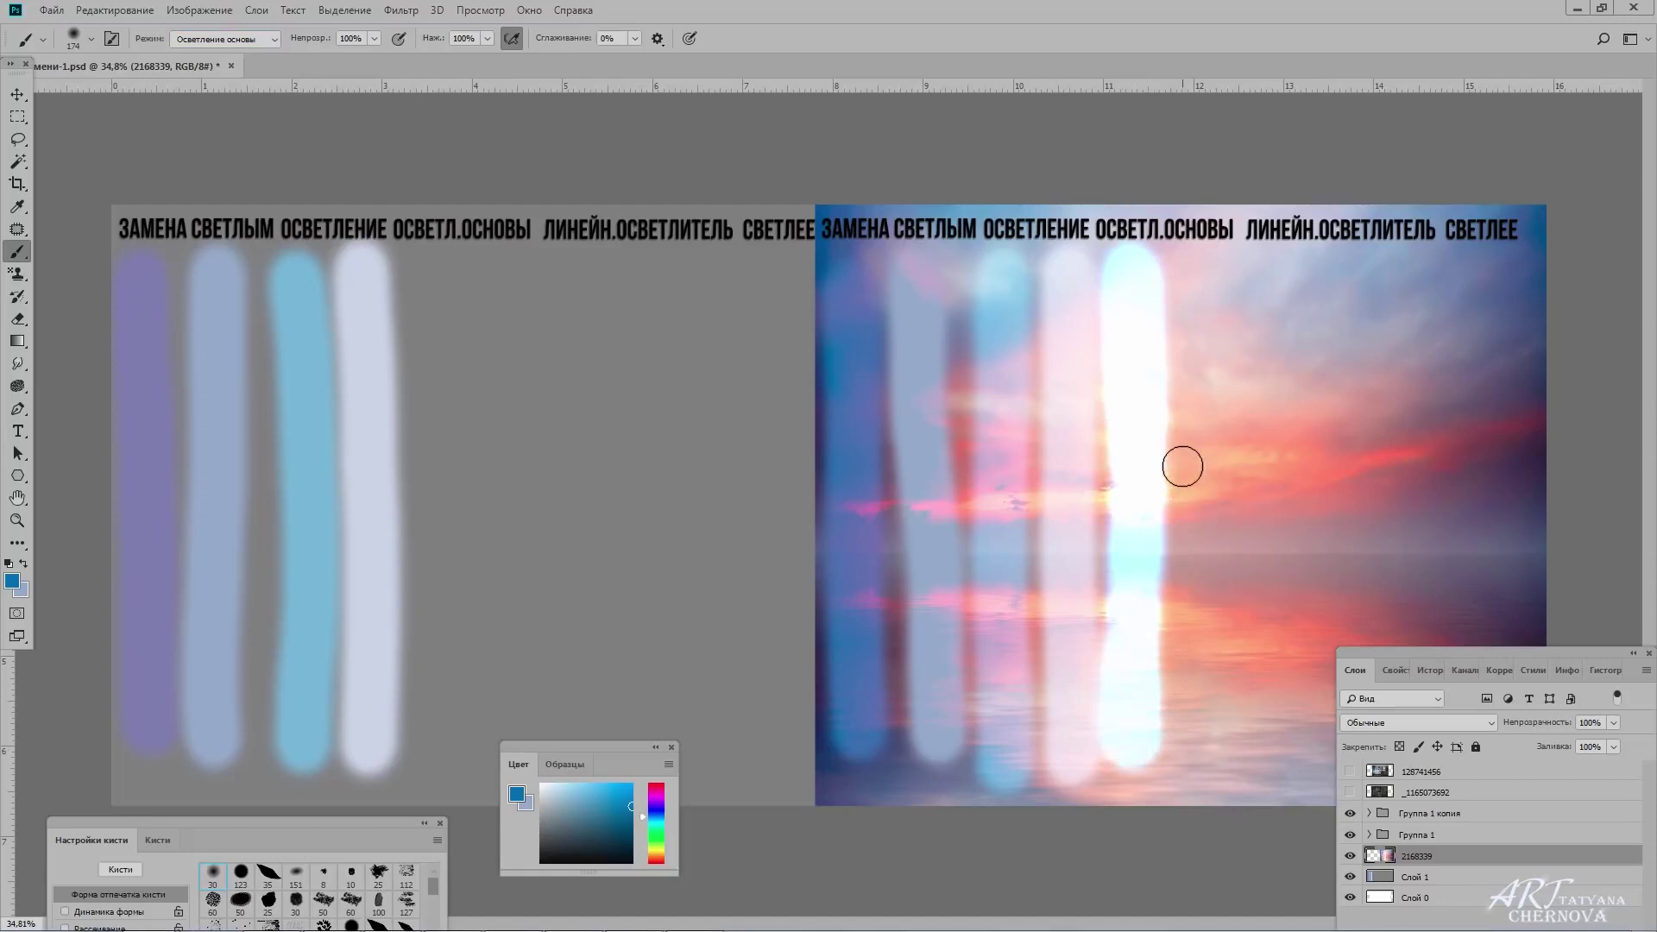
pyautogui.scroll(2, 1291, 483)
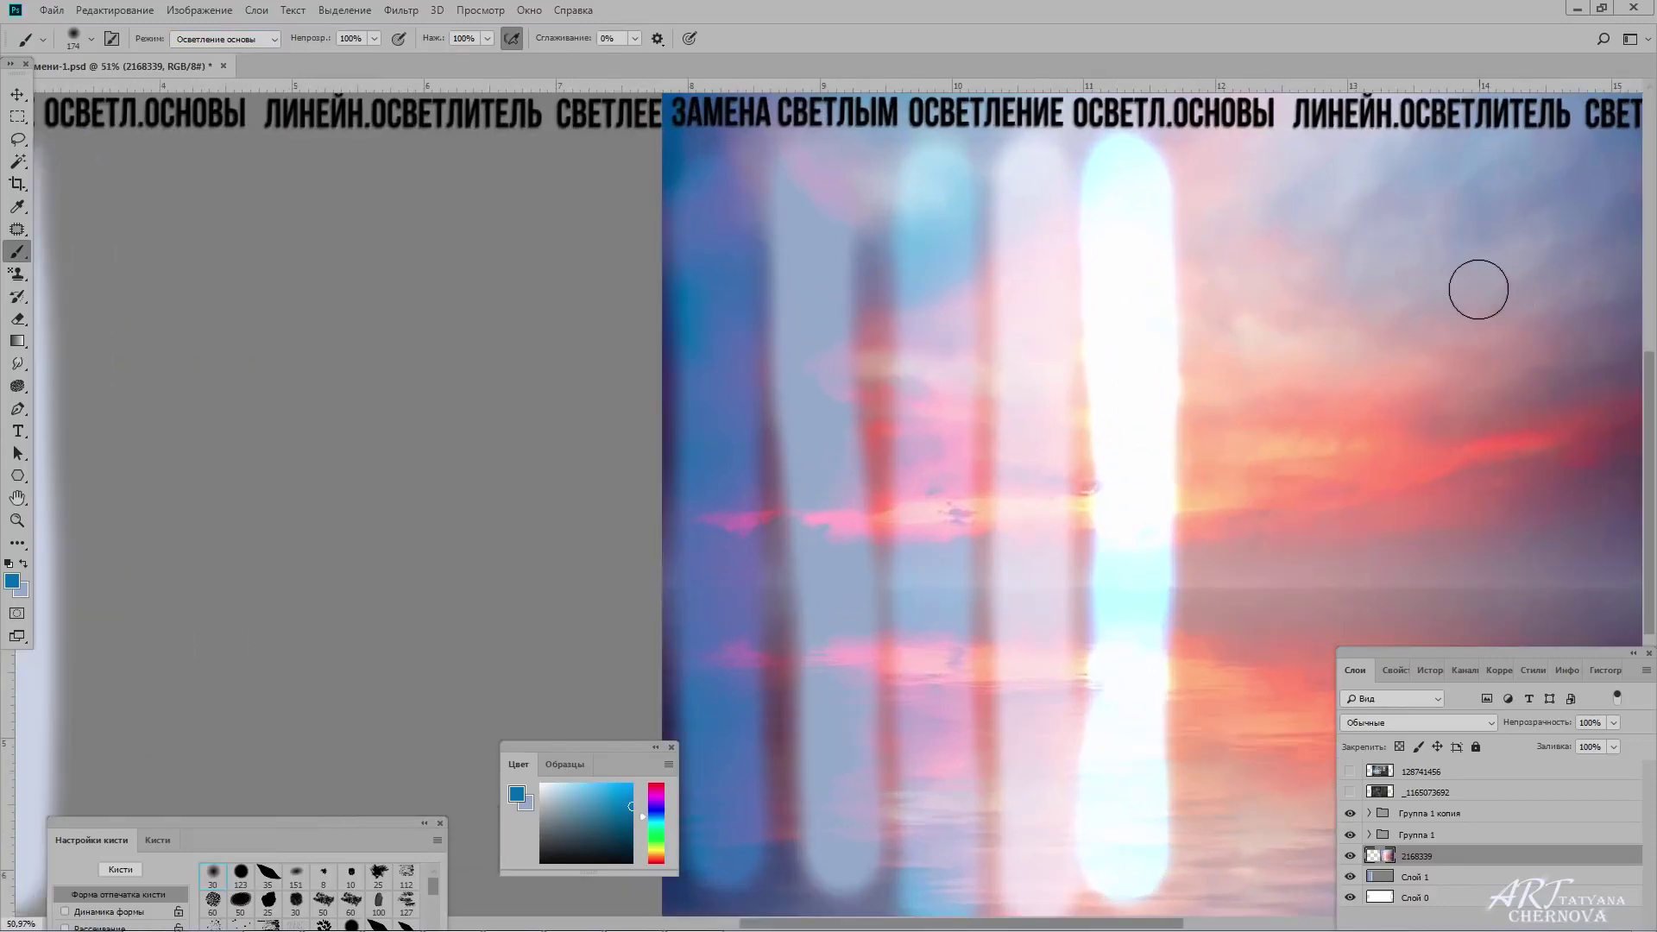
pyautogui.press('x')
pyautogui.moveTo(1247, 200)
pyautogui.mouseDown()
pyautogui.moveTo(1229, 251)
pyautogui.moveTo(1221, 863)
pyautogui.mouseUp()
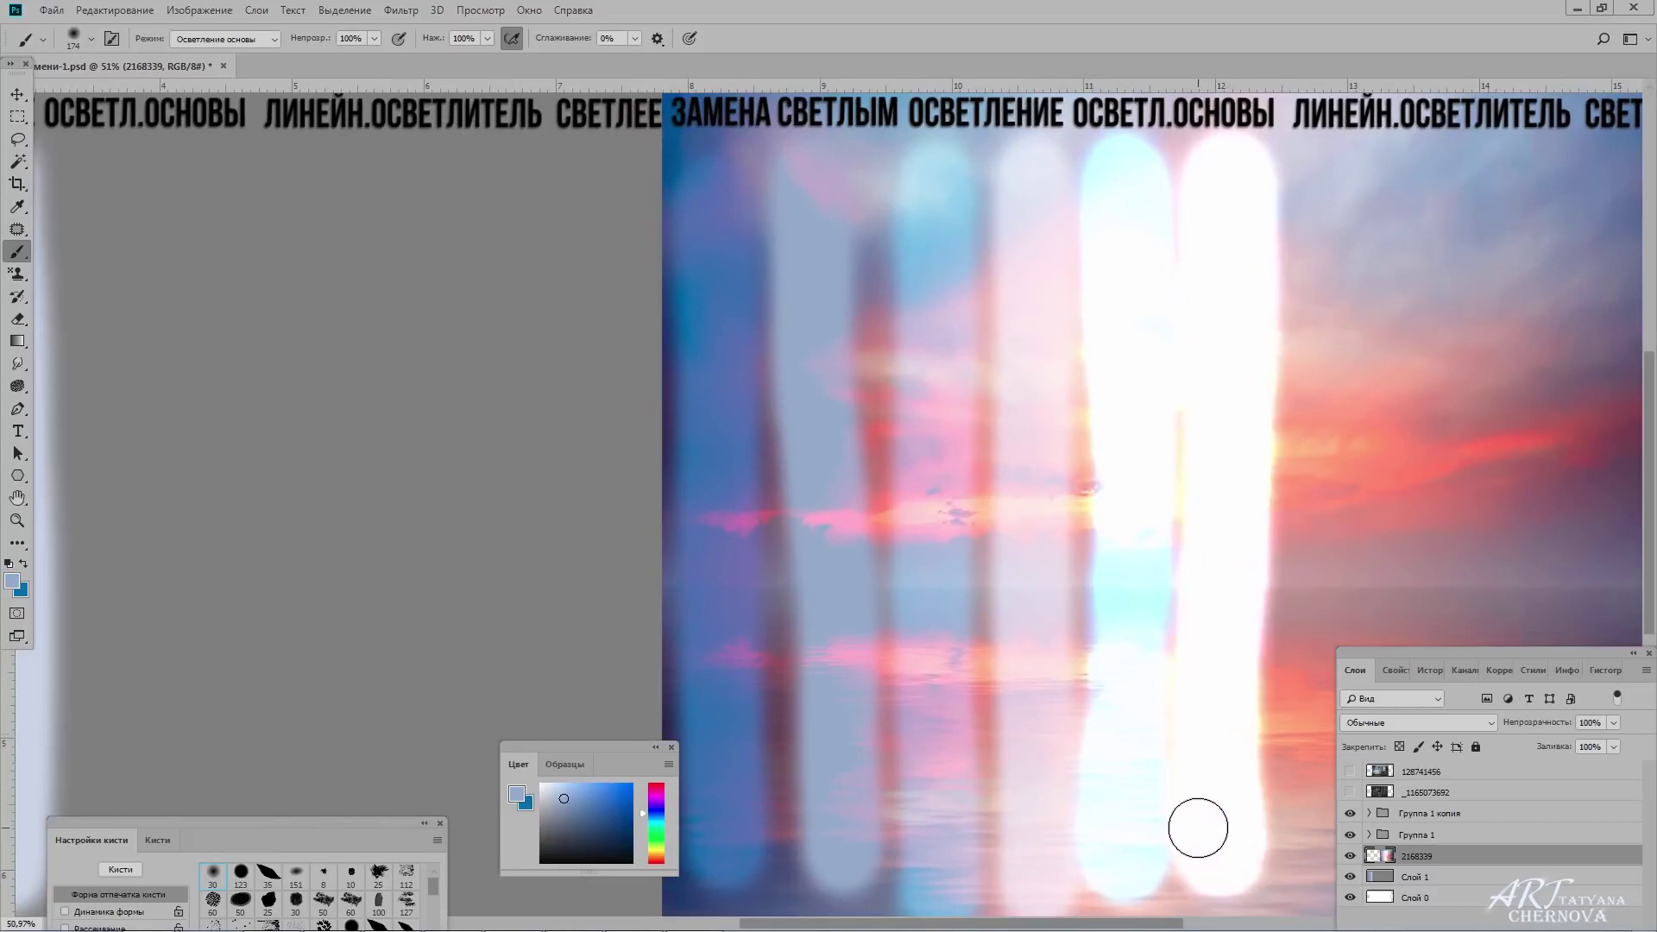
pyautogui.scroll(-2, 1198, 828)
# Paint cyan and white Color Dodge stripes on Слой 1, then step back to remove the tests.
pyautogui.click(1433, 877)
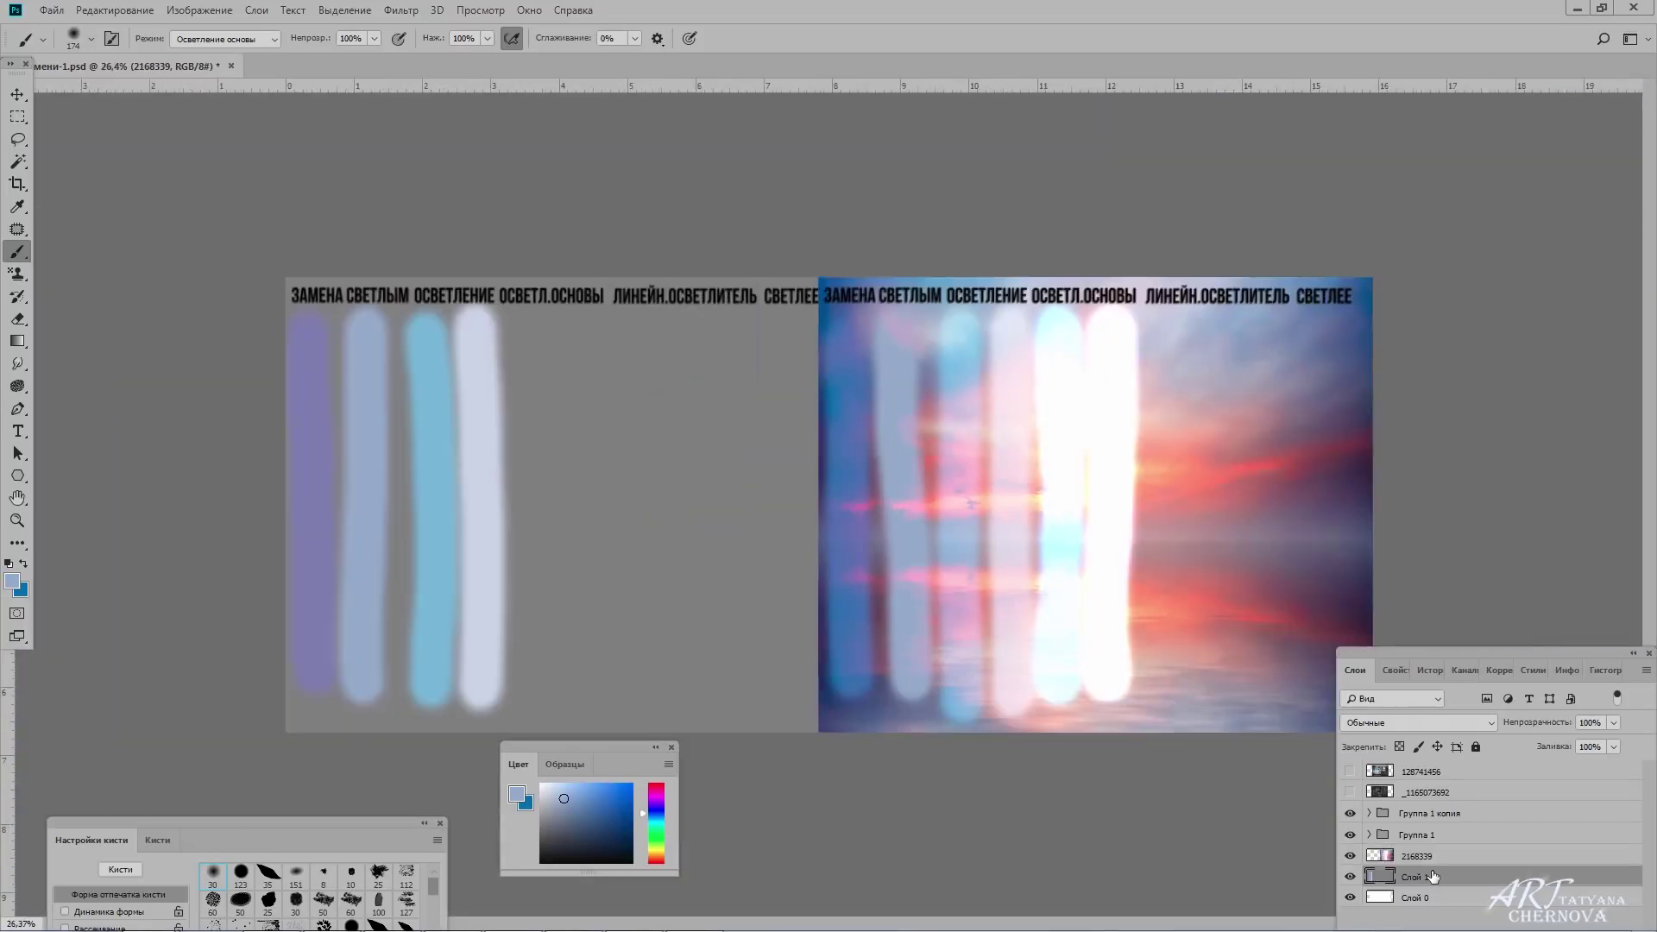
pyautogui.press('x')
pyautogui.moveTo(524, 324); pyautogui.dragTo(530, 691)
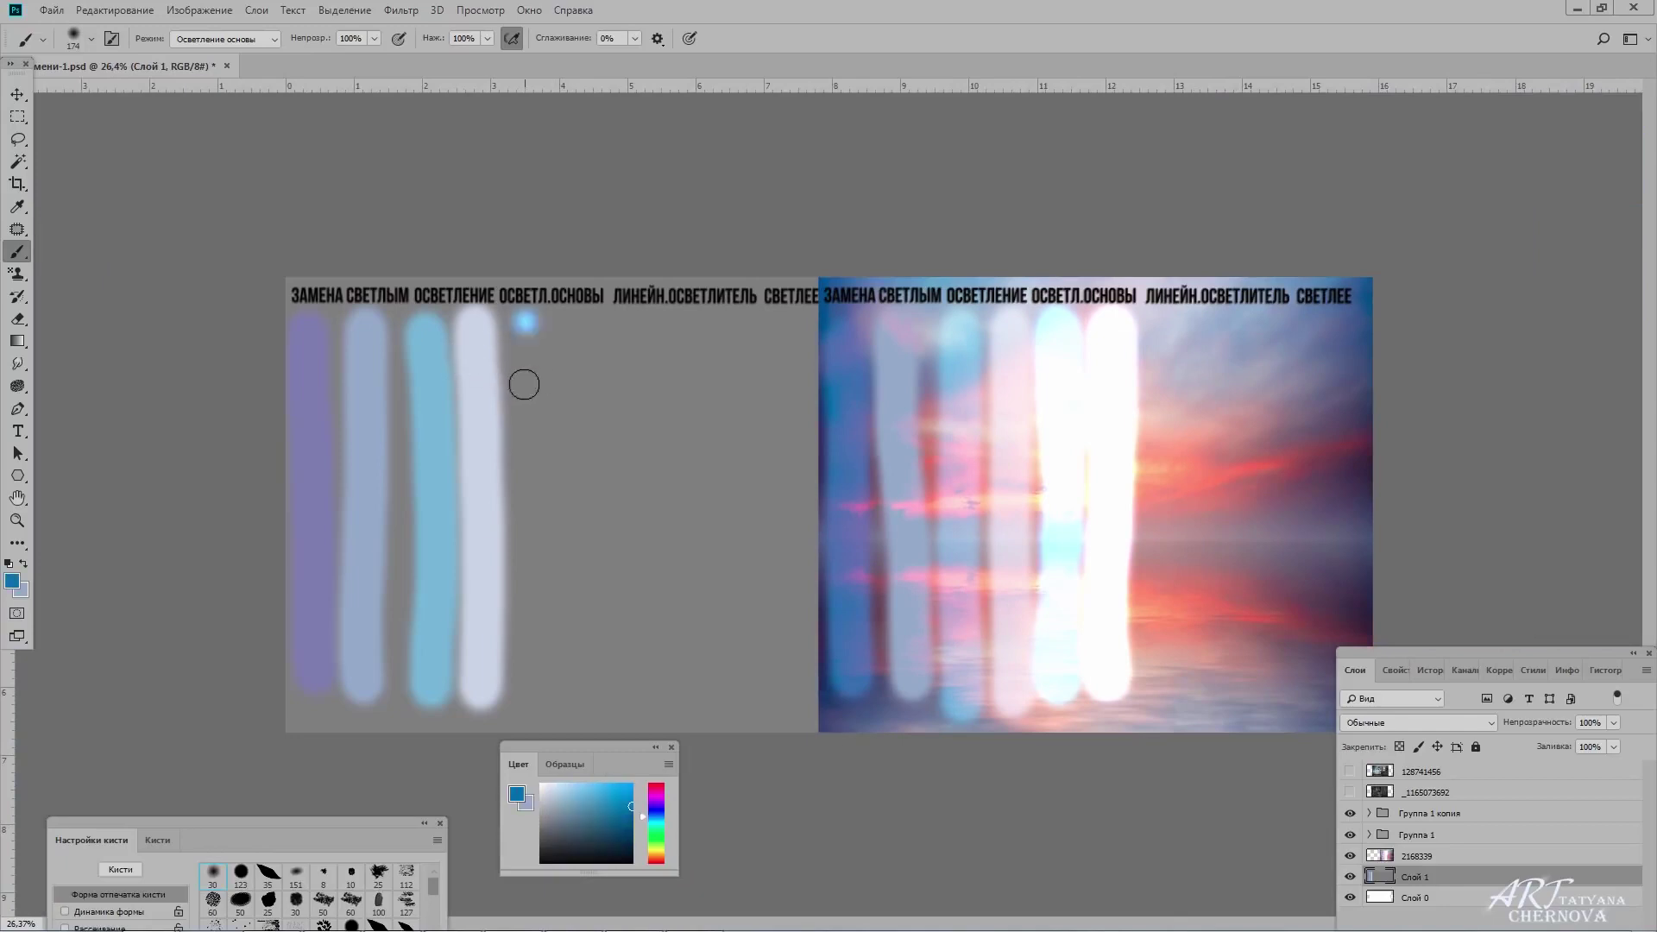
pyautogui.press('x')
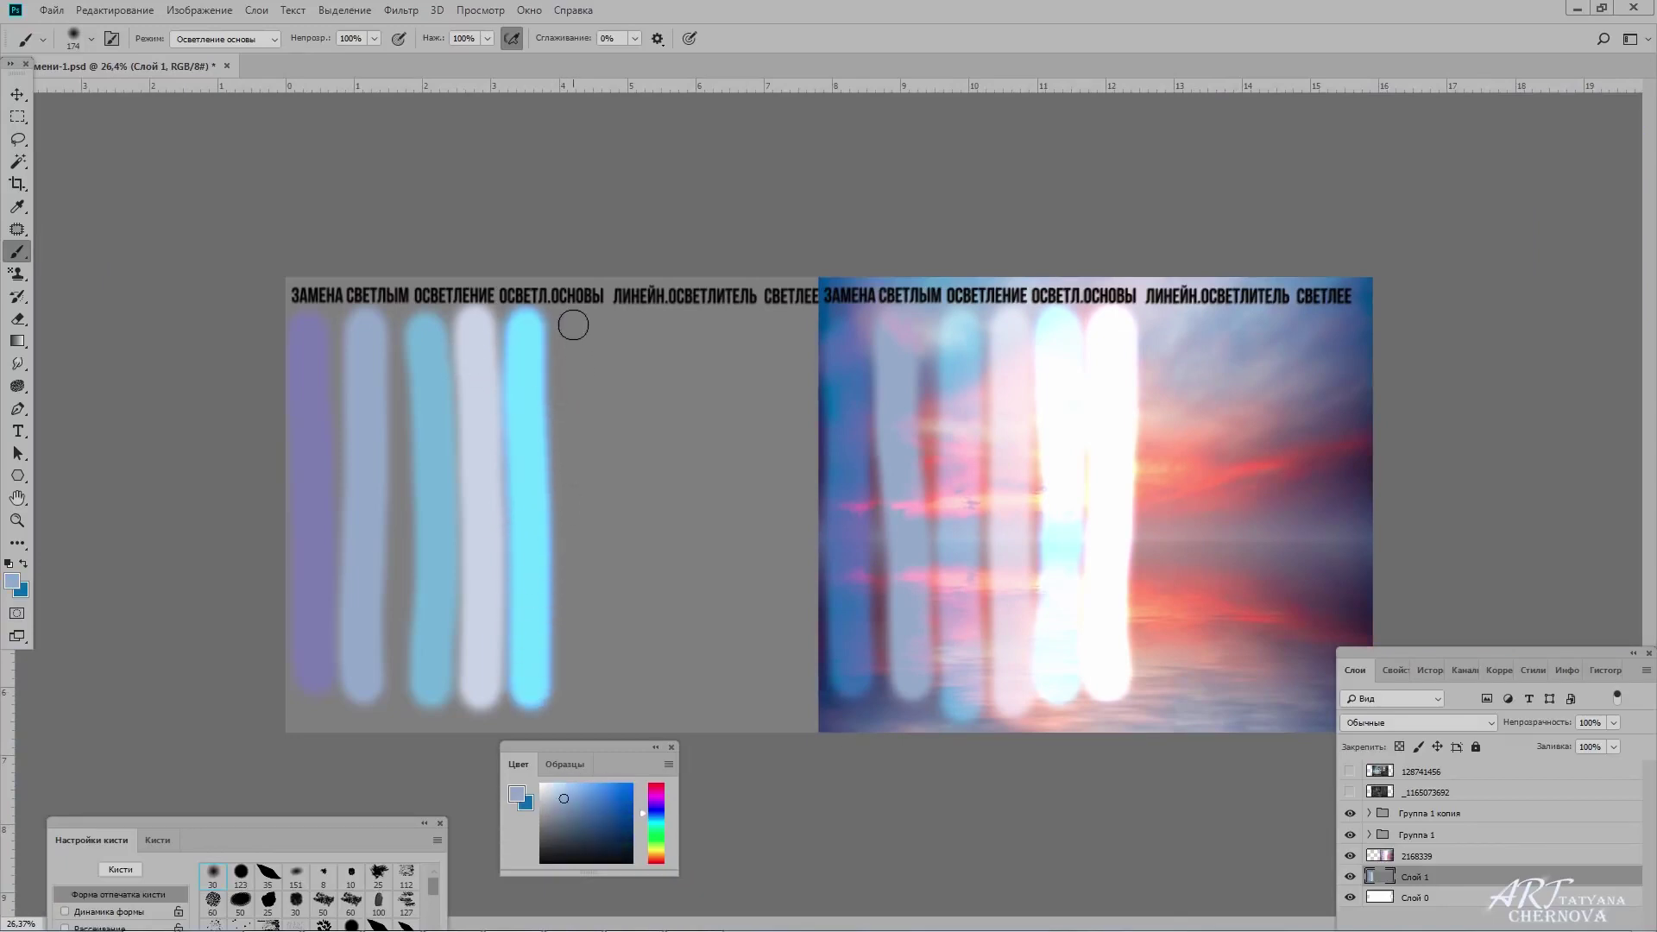
pyautogui.moveTo(573, 325); pyautogui.dragTo(578, 698)
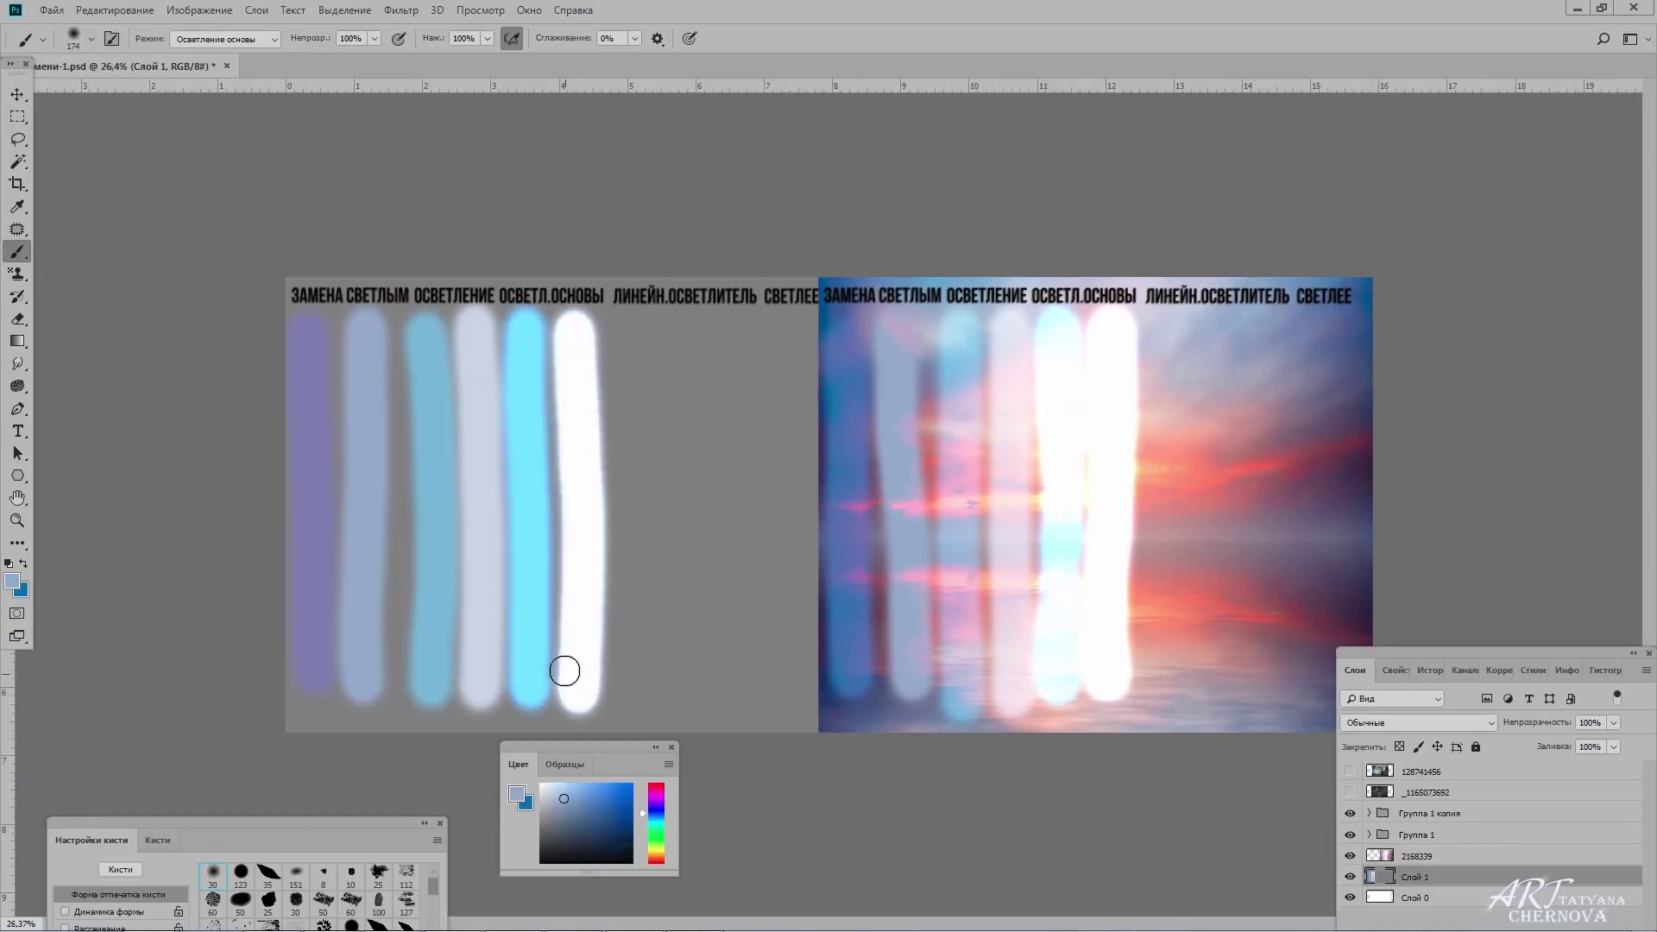
pyautogui.hotkey('ctrl', 'alt', 'z')
pyautogui.hotkey('ctrl', 'alt', 'z')
pyautogui.hotkey('ctrl', 'alt', 'z')
pyautogui.write('10')
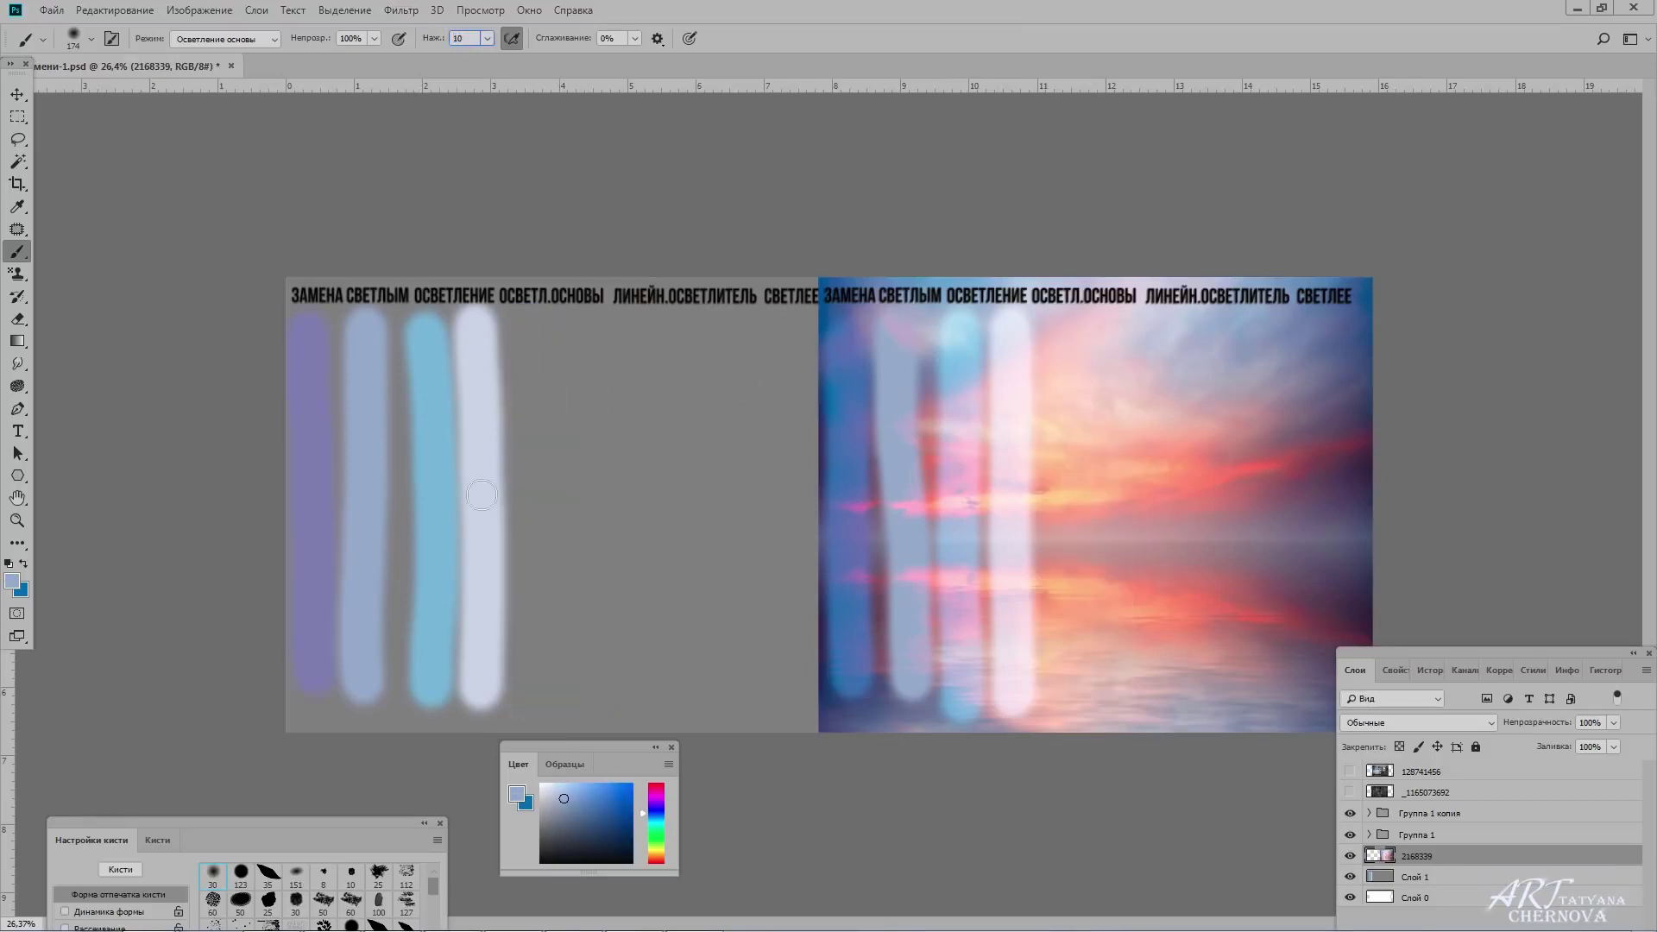
# Repaint a bright dark-blue Color Dodge stripe on the photo, replacing a zigzag attempt.
pyautogui.click(23, 562)
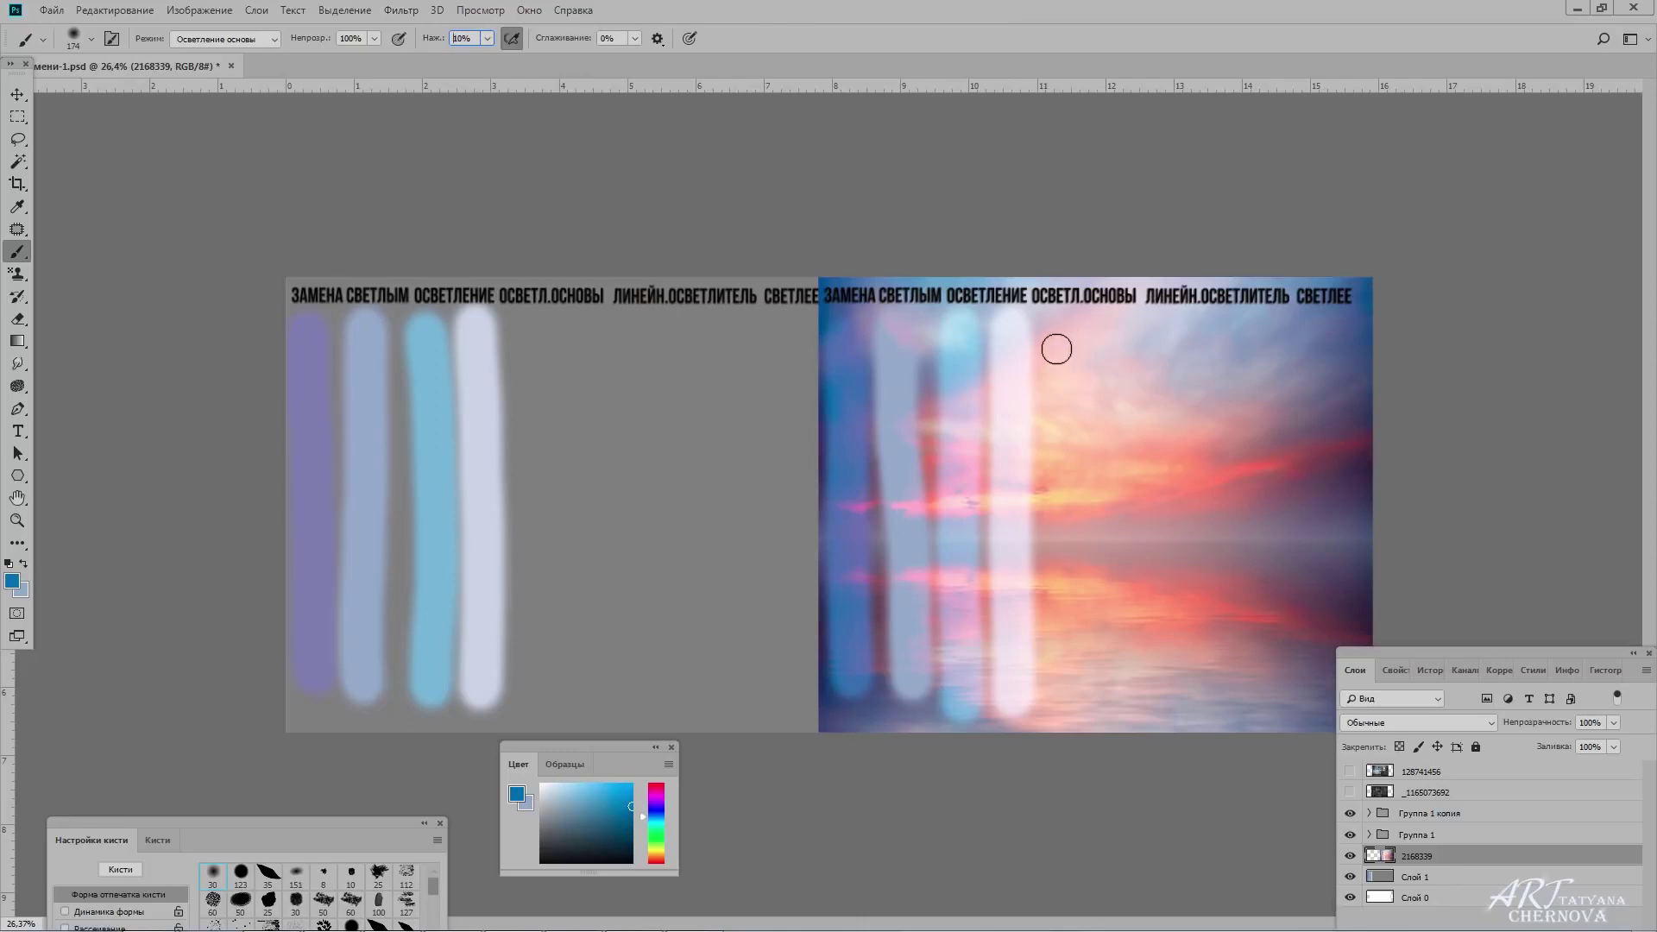
pyautogui.moveTo(1056, 348)
pyautogui.mouseDown()
pyautogui.moveTo(1084, 399)
pyautogui.moveTo(1085, 658)
pyautogui.moveTo(1114, 734)
pyautogui.mouseUp()
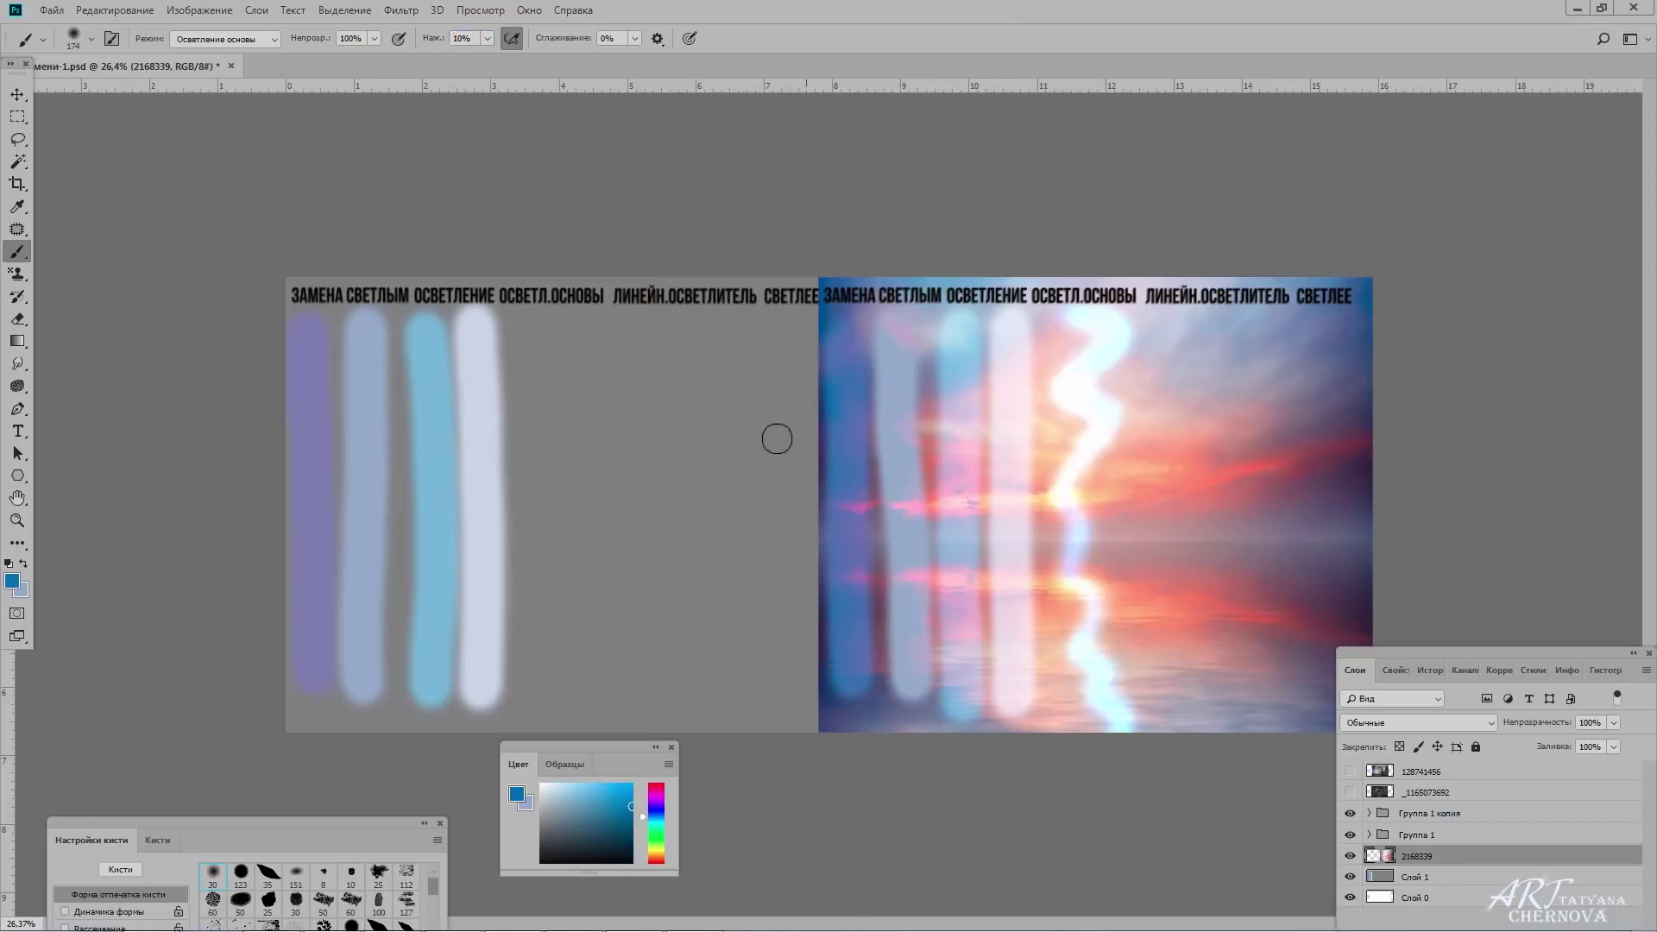
pyautogui.hotkey('ctrl', 'z')
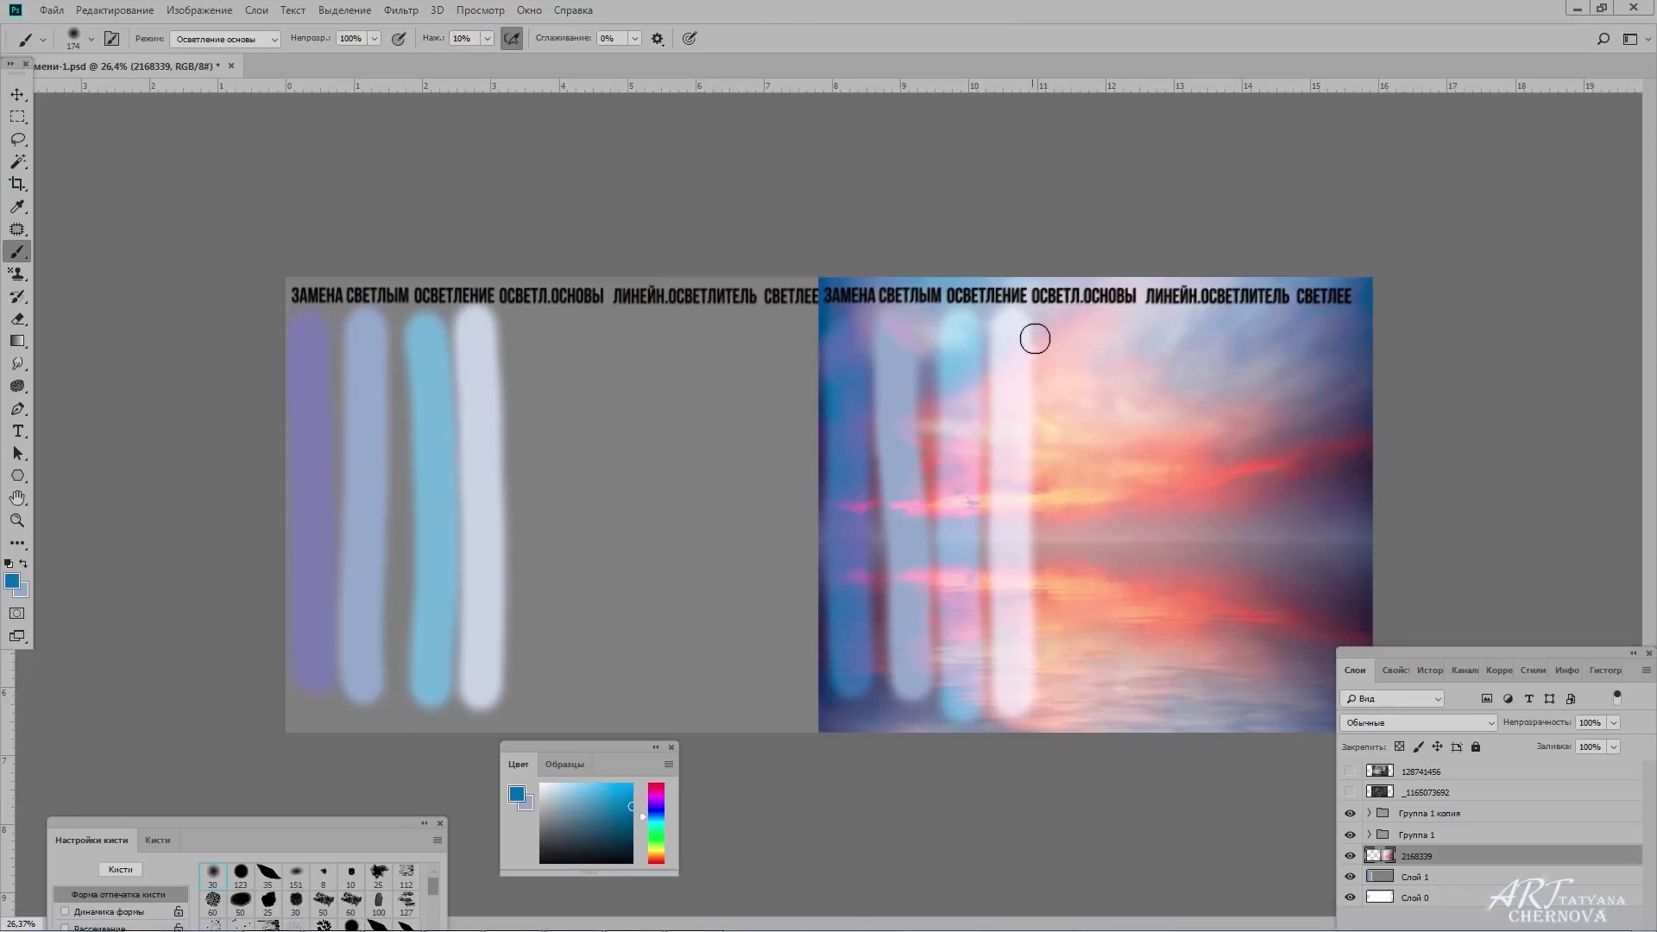
pyautogui.moveTo(1058, 324)
pyautogui.mouseDown()
pyautogui.moveTo(1054, 721)
pyautogui.moveTo(1100, 677)
pyautogui.moveTo(1103, 712)
pyautogui.mouseUp()
# Paint thin blue and pale Color Dodge stripes on the grey Слой 1 layer.
pyautogui.press('x')
pyautogui.click(1415, 877)
pyautogui.press('x')
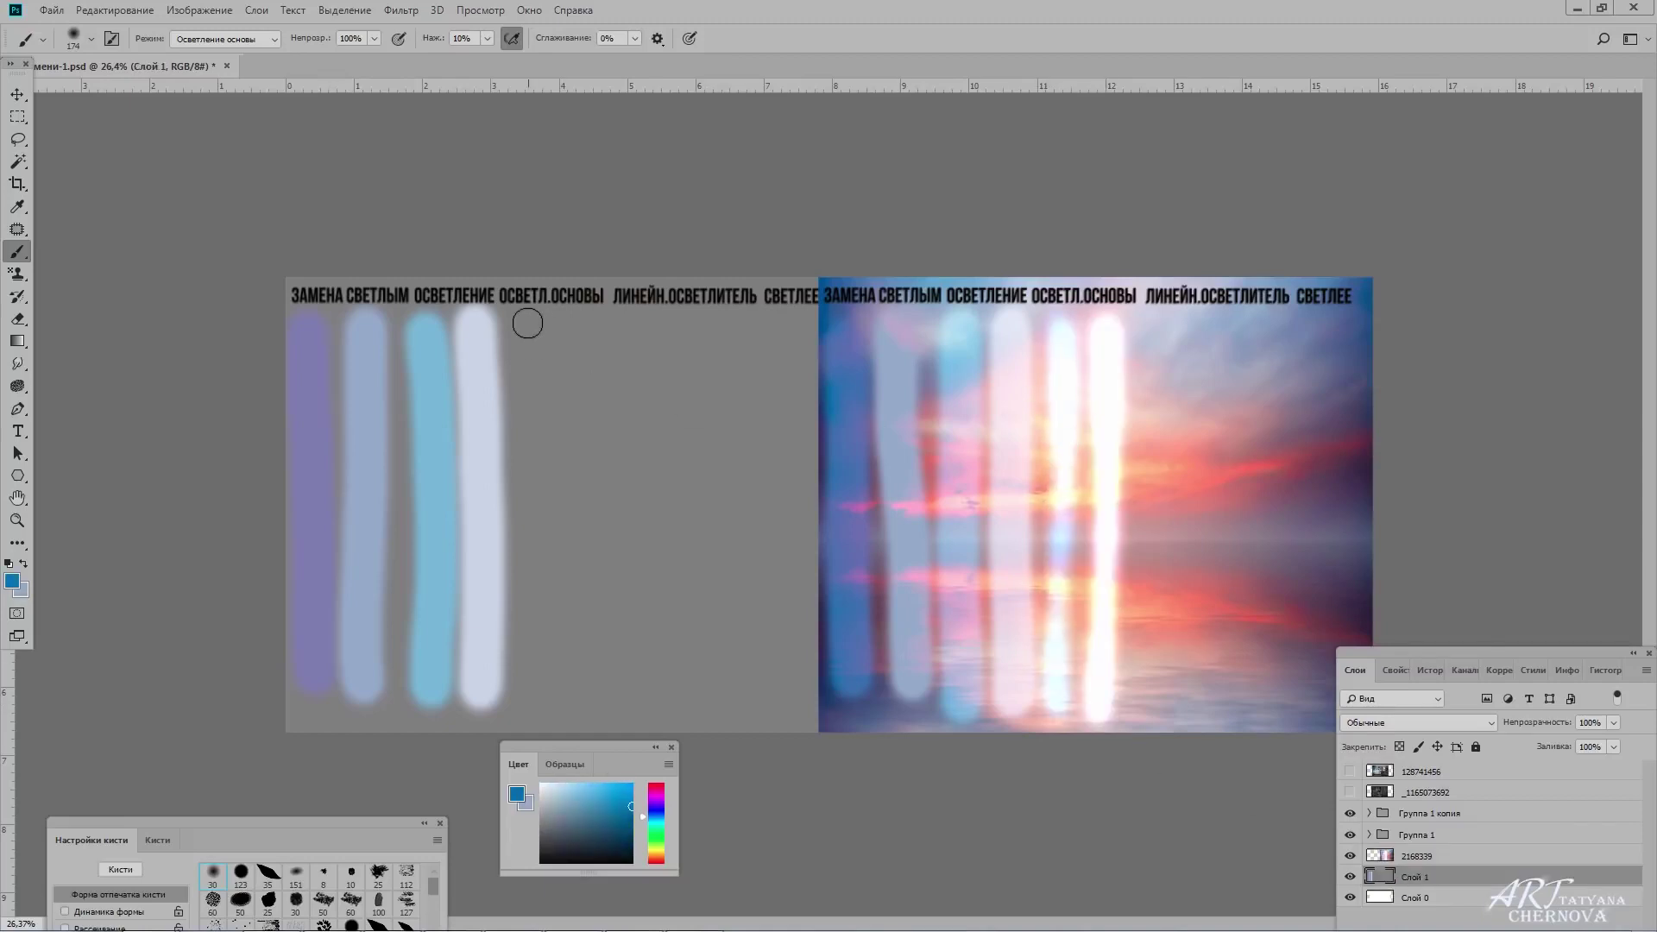
pyautogui.moveTo(526, 321); pyautogui.dragTo(529, 703)
pyautogui.press('x')
pyautogui.moveTo(579, 328); pyautogui.dragTo(568, 714)
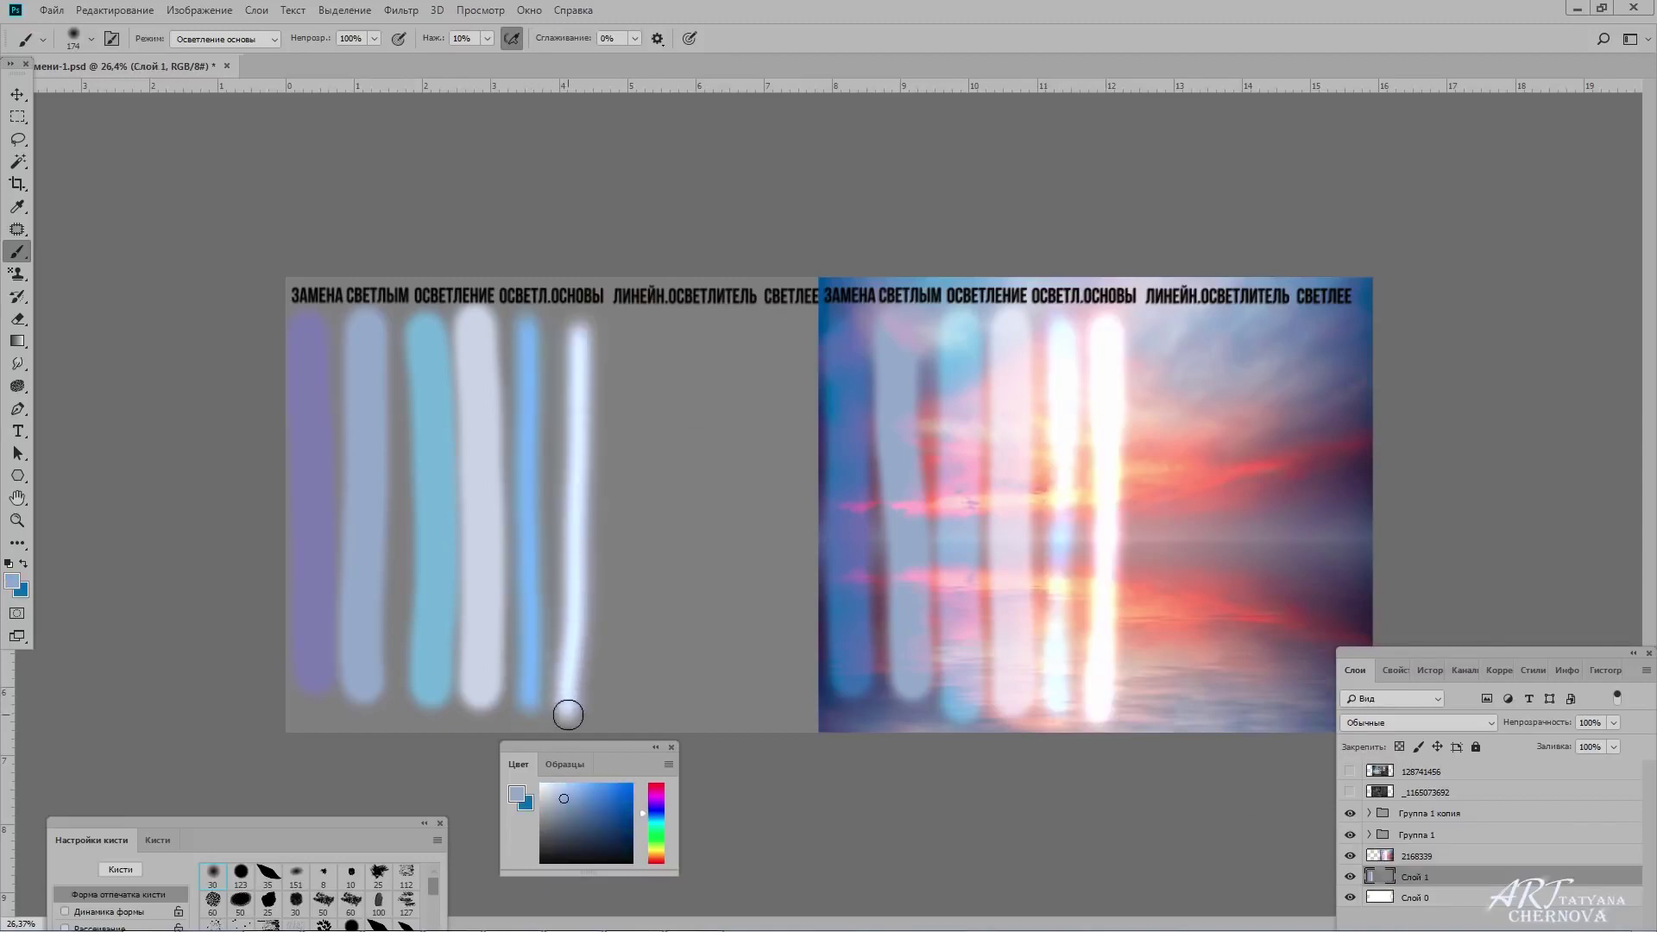
pyautogui.press('x')
# Switch the brush to Линейный осветлитель and paint a cyan stripe down the photo.
pyautogui.click(1415, 856)
pyautogui.moveTo(1256, 328)
pyautogui.mouseDown()
pyautogui.moveTo(1346, 441)
pyautogui.moveTo(1269, 690)
pyautogui.mouseUp()
pyautogui.moveTo(1237, 377); pyautogui.dragTo(1080, 743)
pyautogui.hotkey('ctrl', 'z')
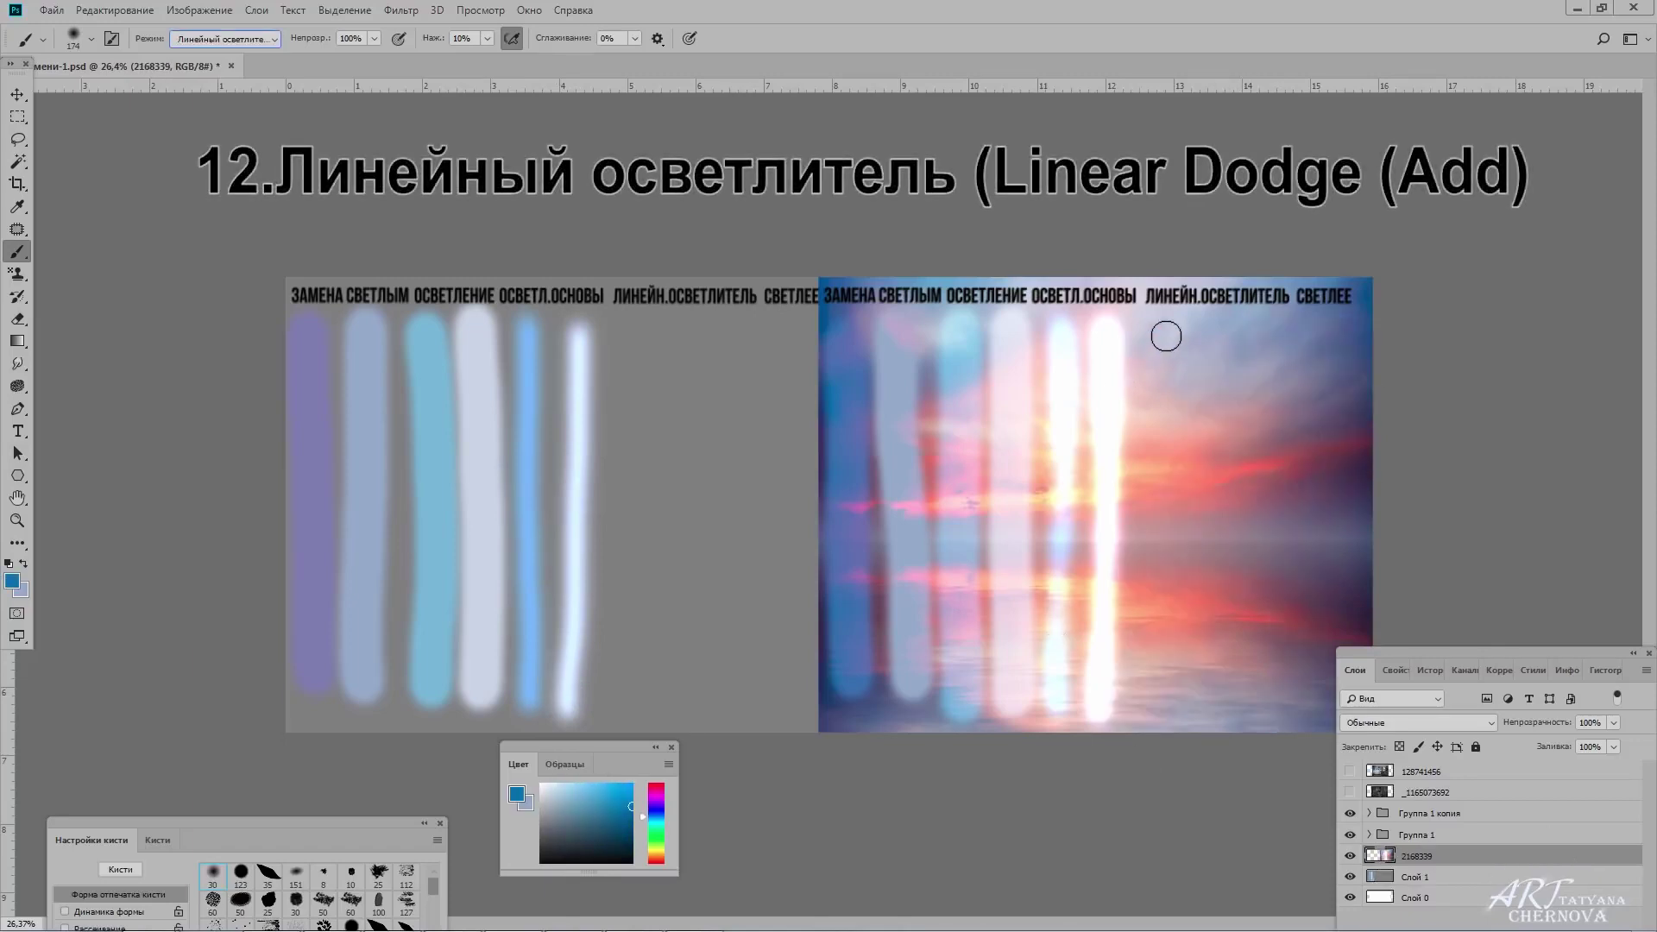
pyautogui.hotkey('shift', 'alt', 'w')
pyautogui.moveTo(1167, 361); pyautogui.dragTo(1169, 693)
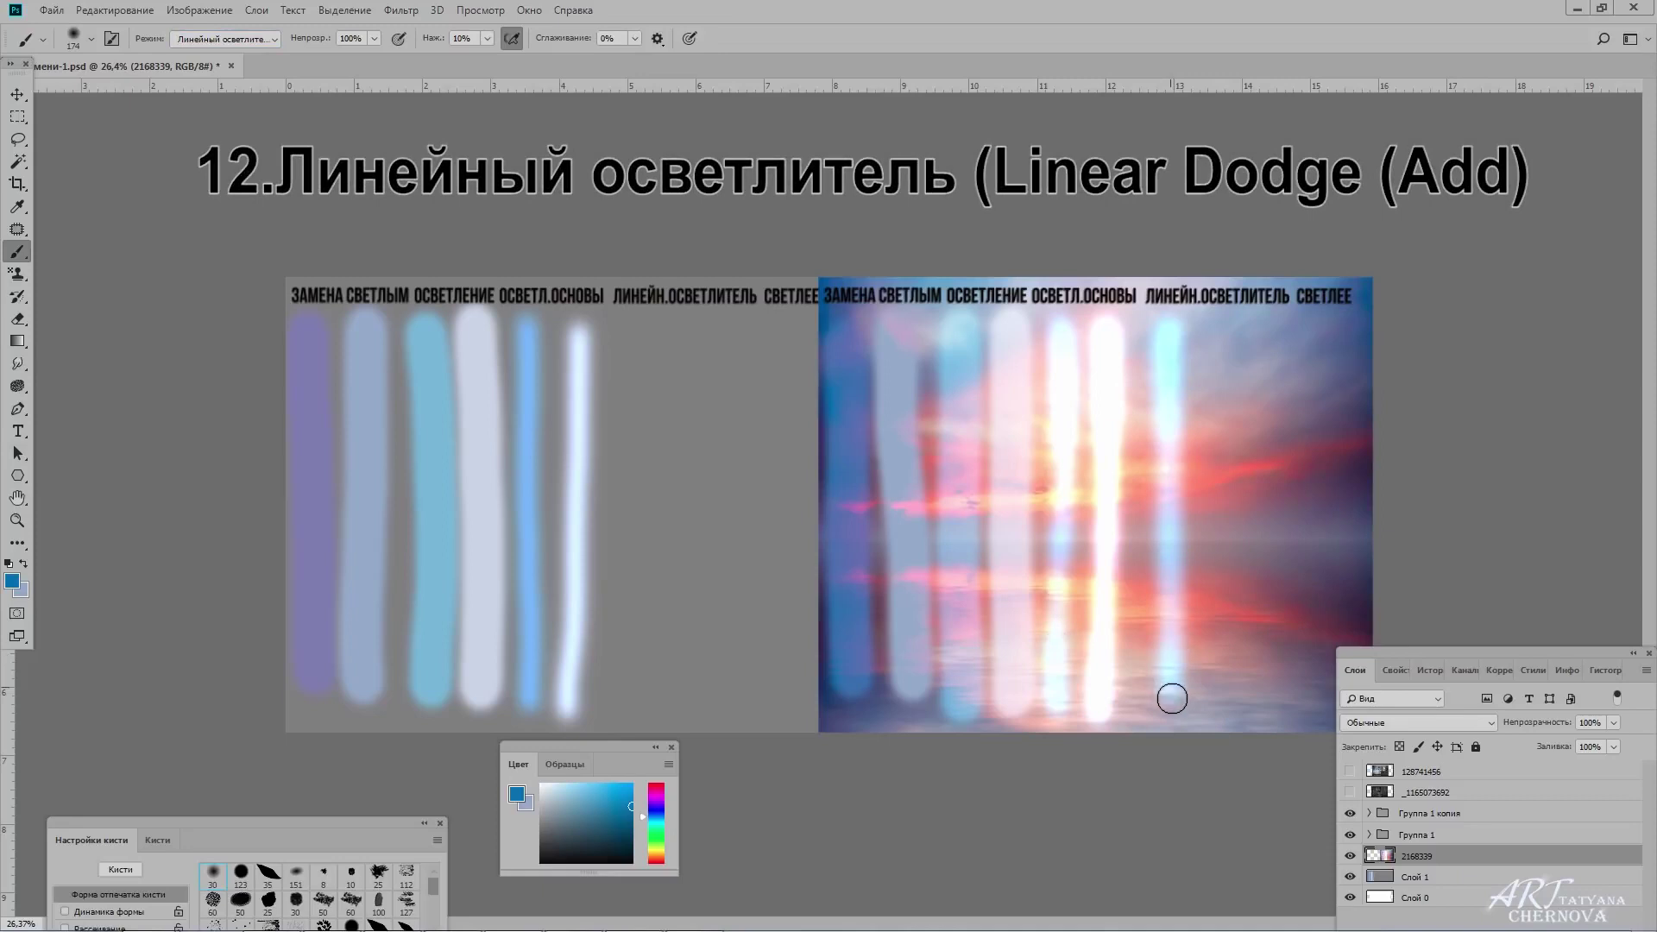
# Paint a bright Linear Dodge stripe on the photo, then cyan and light stripes on Слой 1.
pyautogui.press('x')
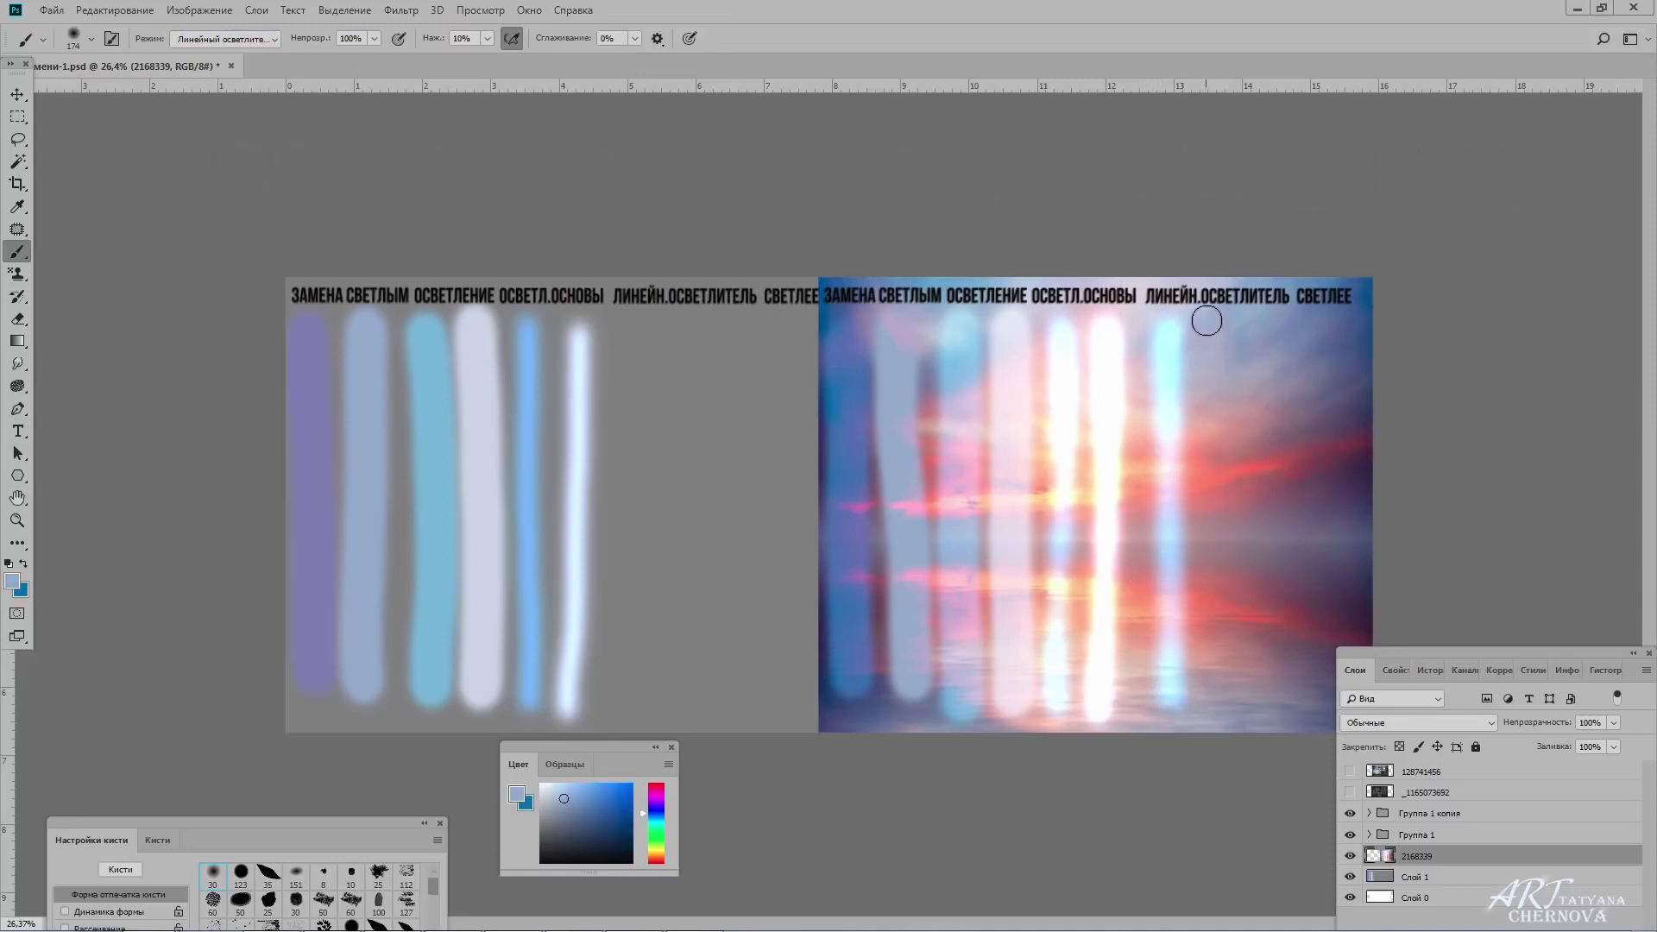
pyautogui.moveTo(1205, 322); pyautogui.dragTo(1202, 706)
pyautogui.click(1476, 876)
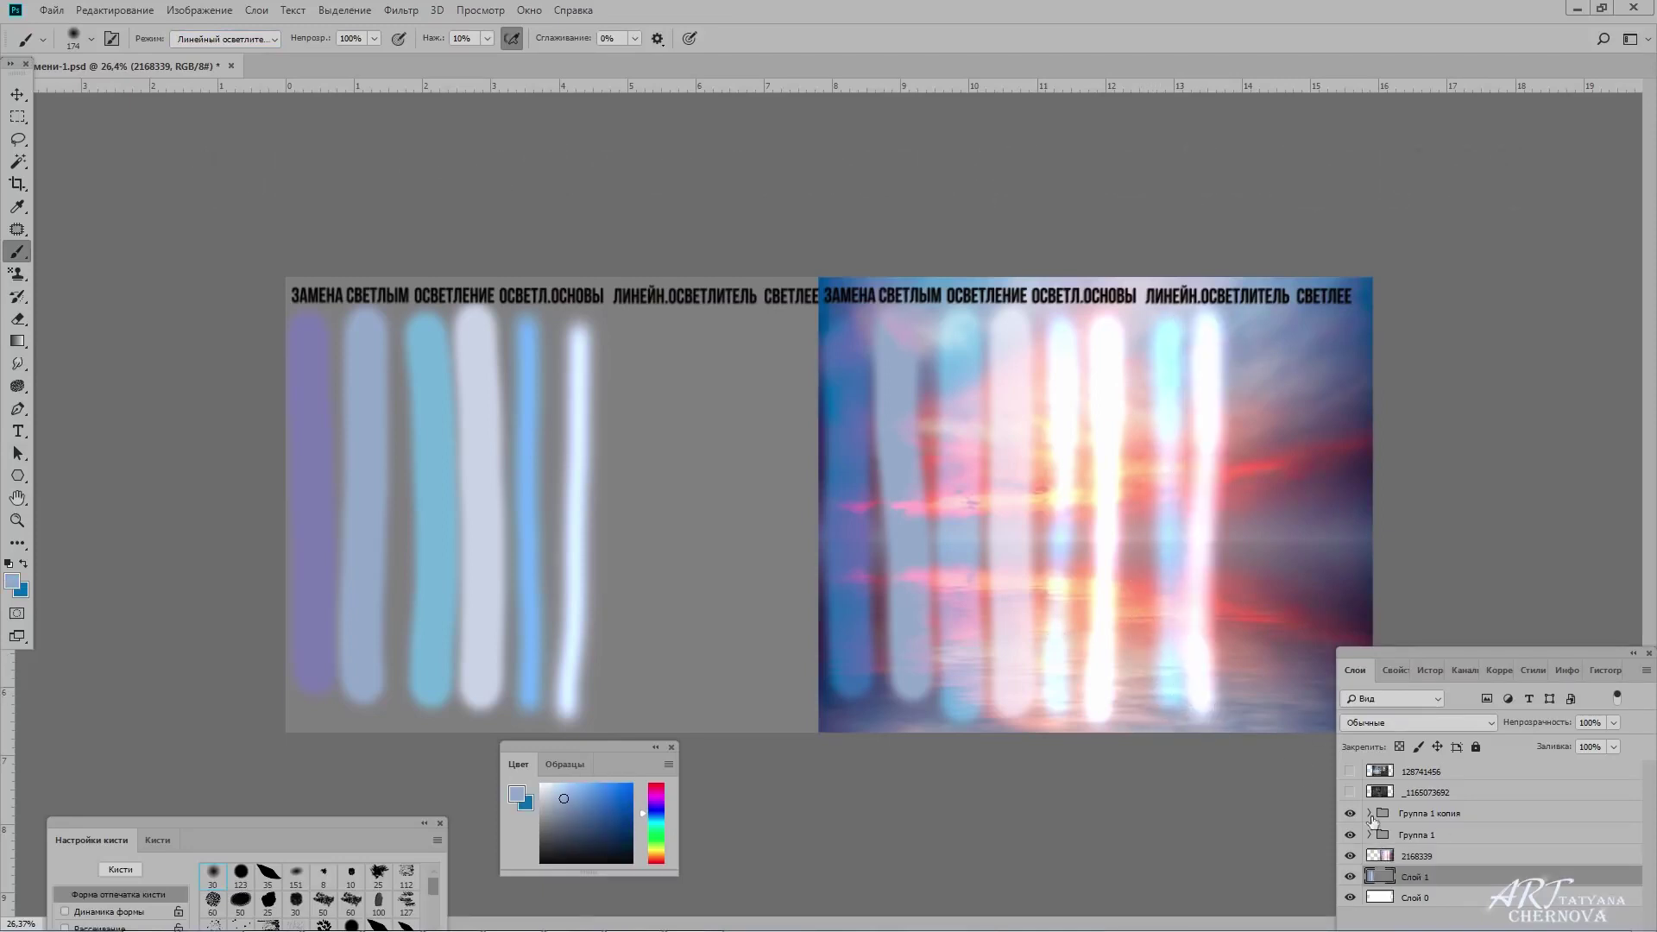
pyautogui.press('x')
pyautogui.moveTo(626, 399); pyautogui.dragTo(621, 702)
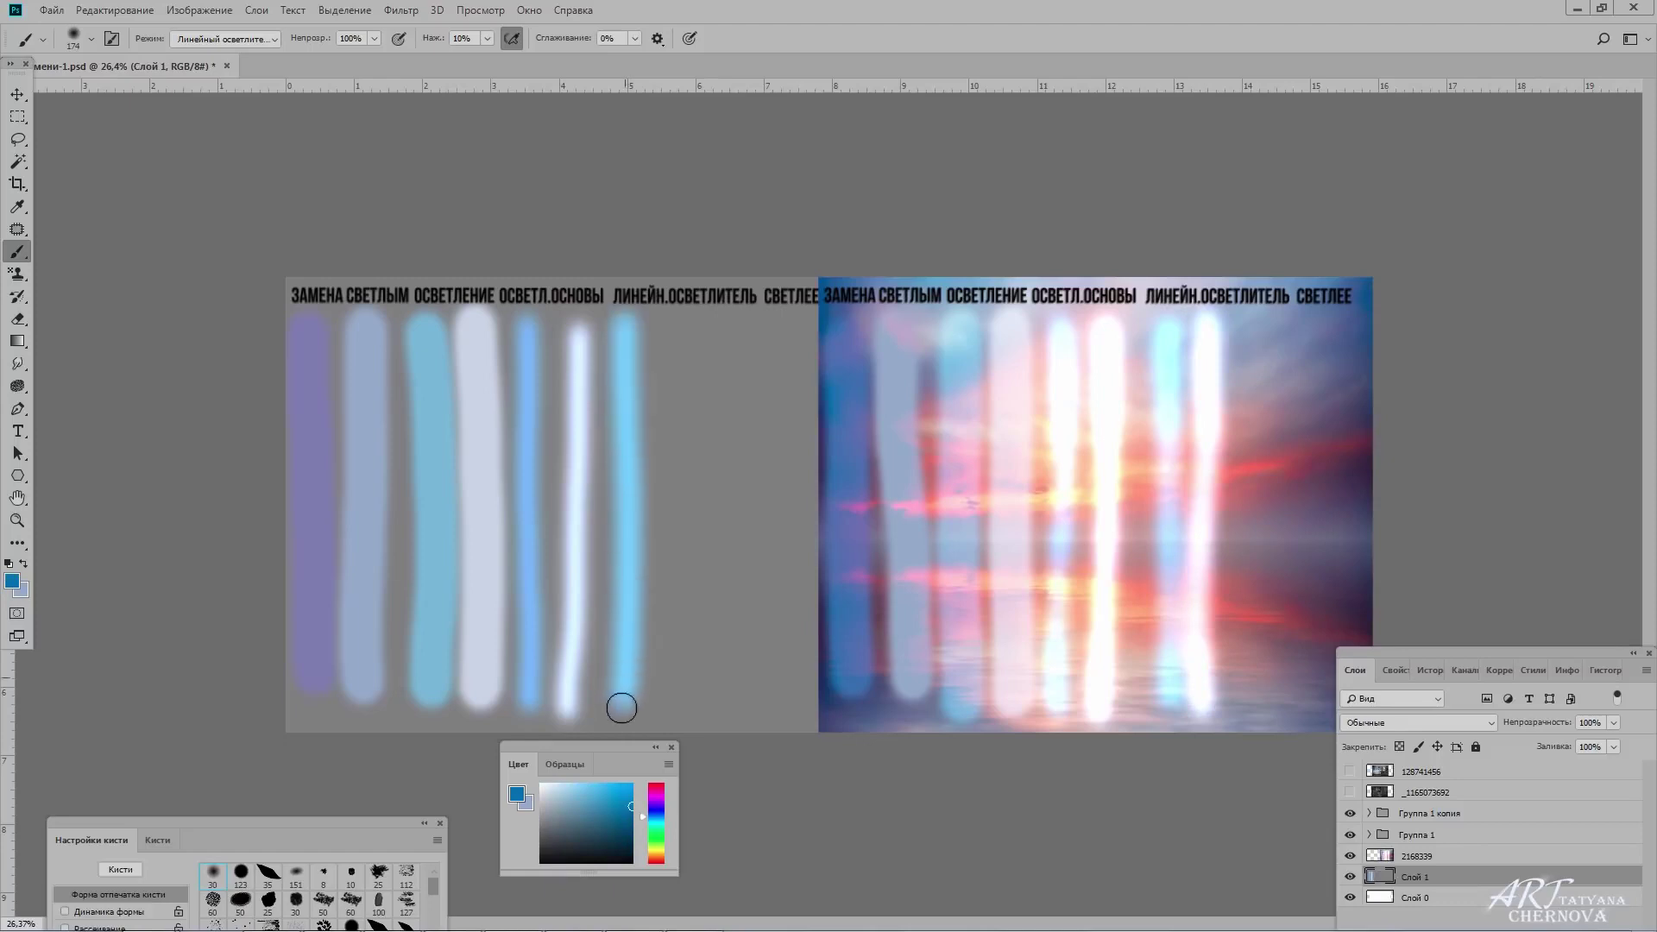
pyautogui.press('x')
pyautogui.moveTo(662, 322); pyautogui.dragTo(667, 380)
pyautogui.moveTo(670, 453); pyautogui.dragTo(667, 717)
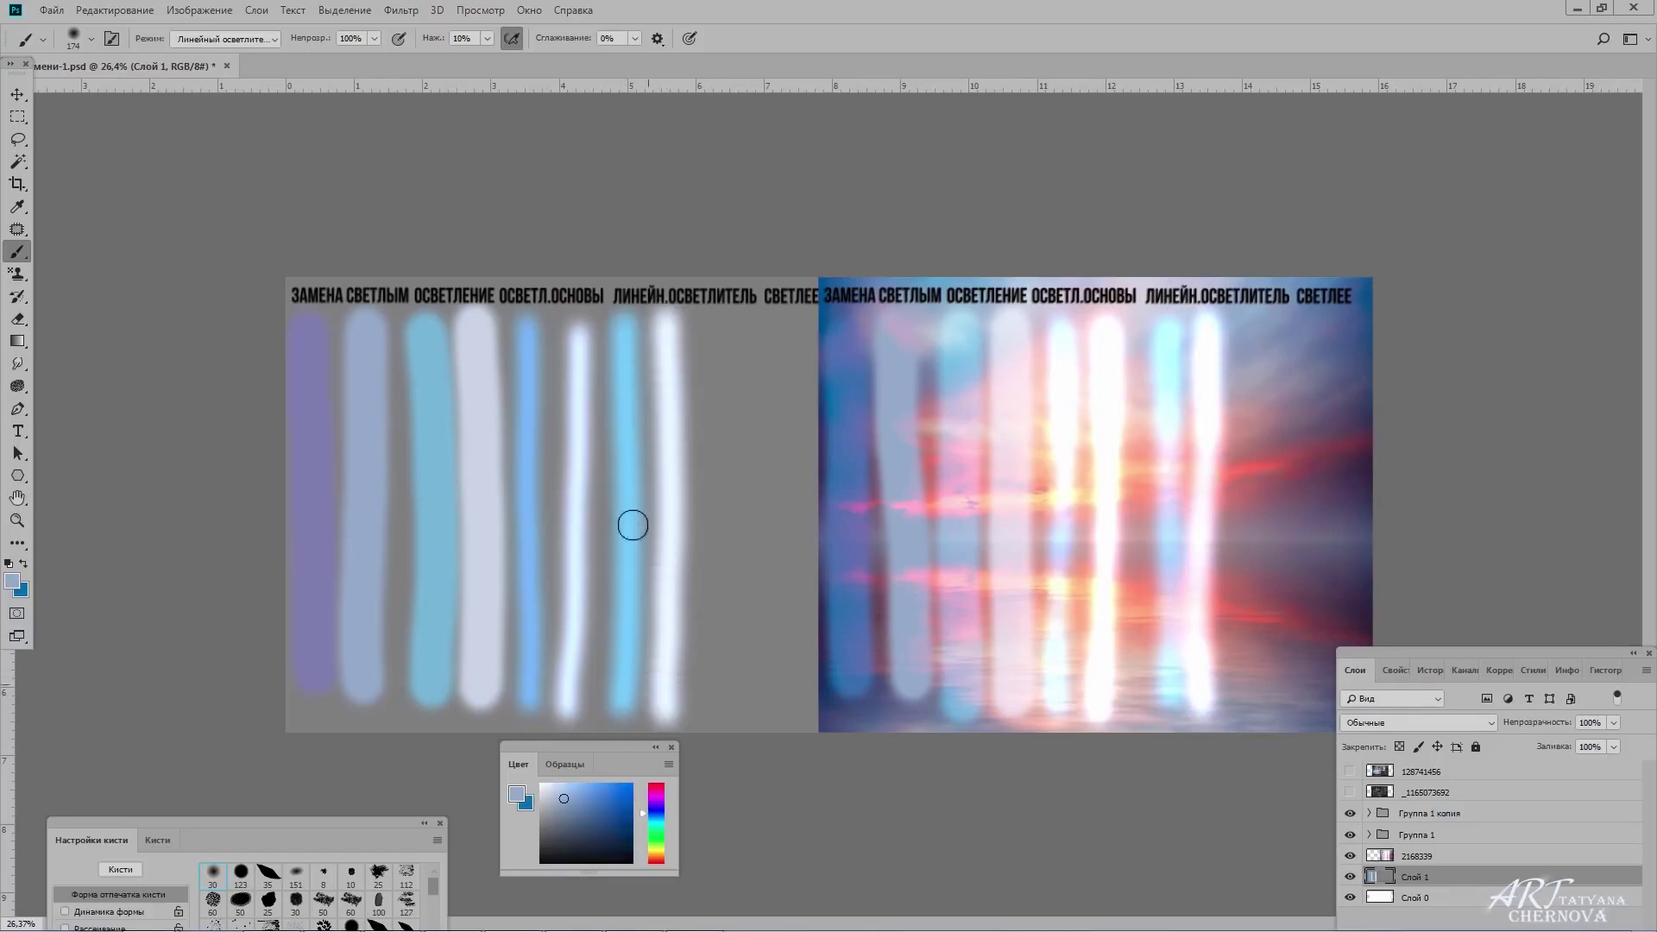
# With a smaller, full-flow brush, add cyan and white stripes to the grey panel.
pyautogui.press('x')
pyautogui.press('0')
pyautogui.press('[')
pyautogui.press('[')
pyautogui.moveTo(695, 325); pyautogui.dragTo(703, 715)
pyautogui.press('x')
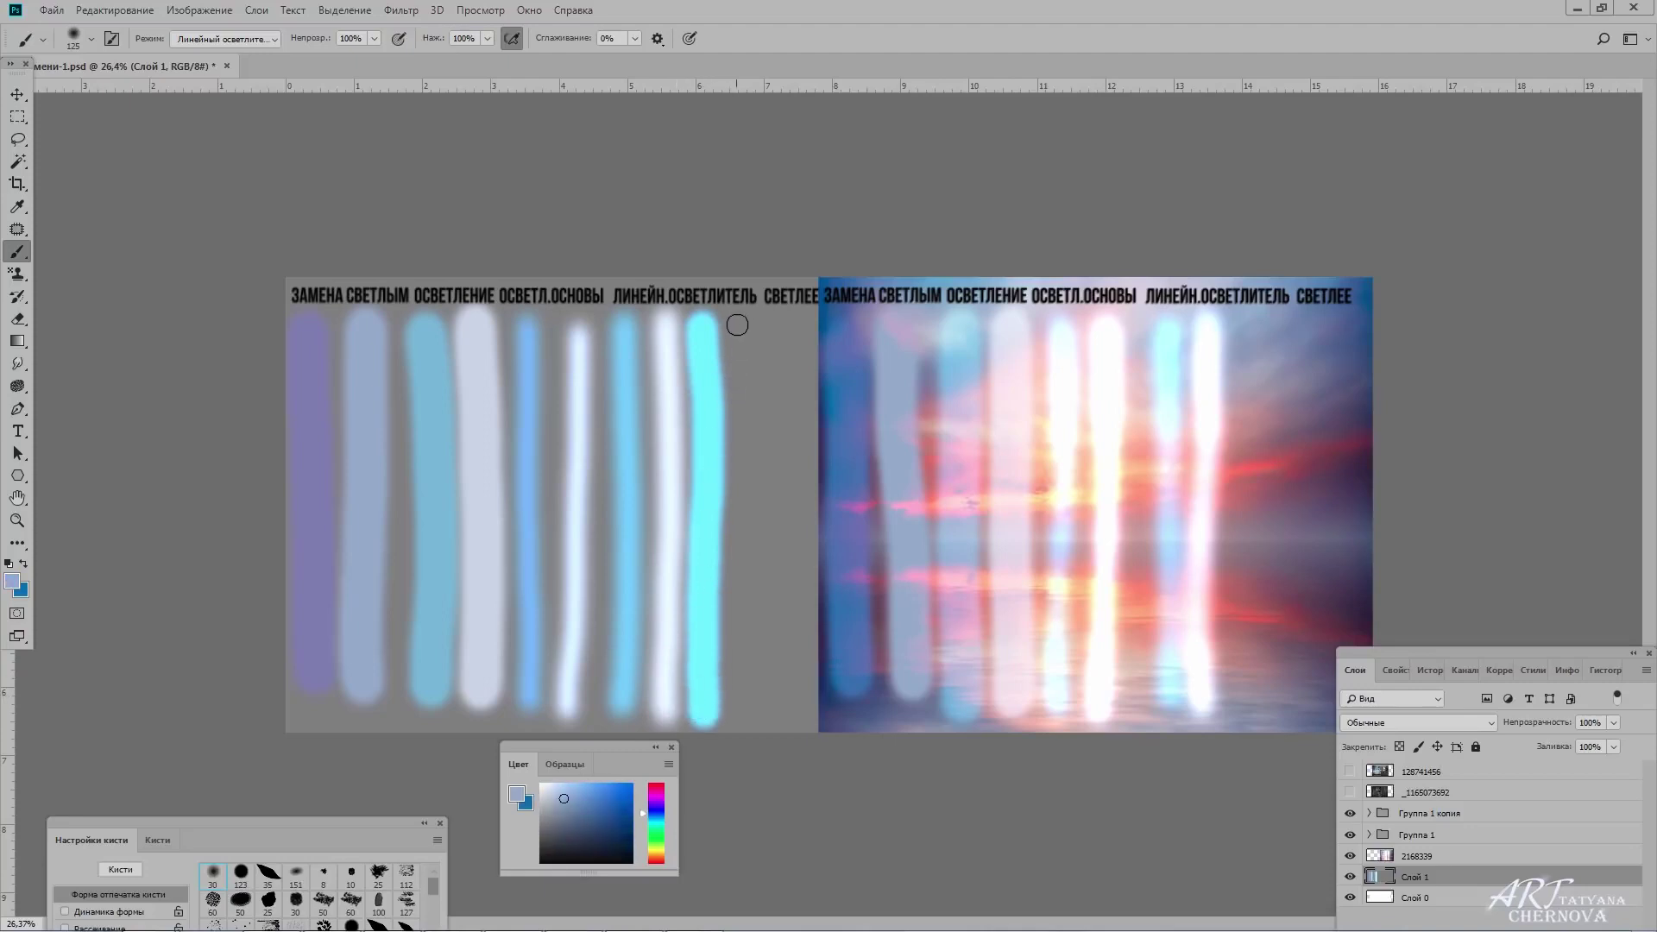
pyautogui.moveTo(737, 325); pyautogui.dragTo(740, 537)
pyautogui.click(729, 673)
pyautogui.hotkey('ctrl', 'z')
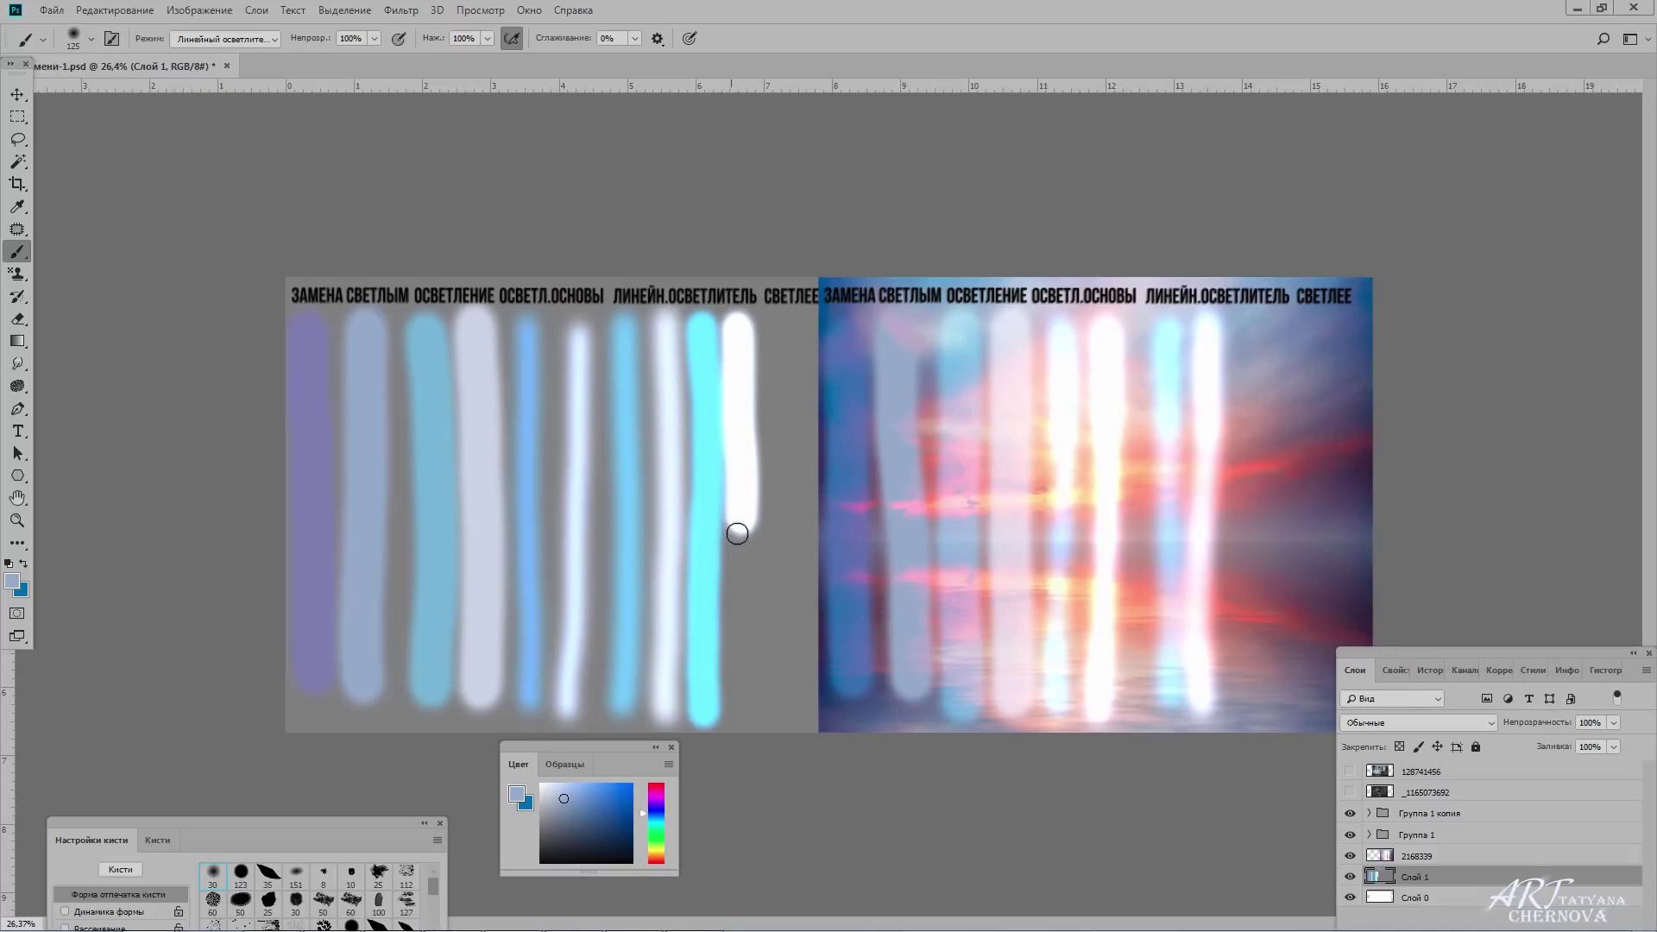
pyautogui.moveTo(737, 534); pyautogui.dragTo(741, 727)
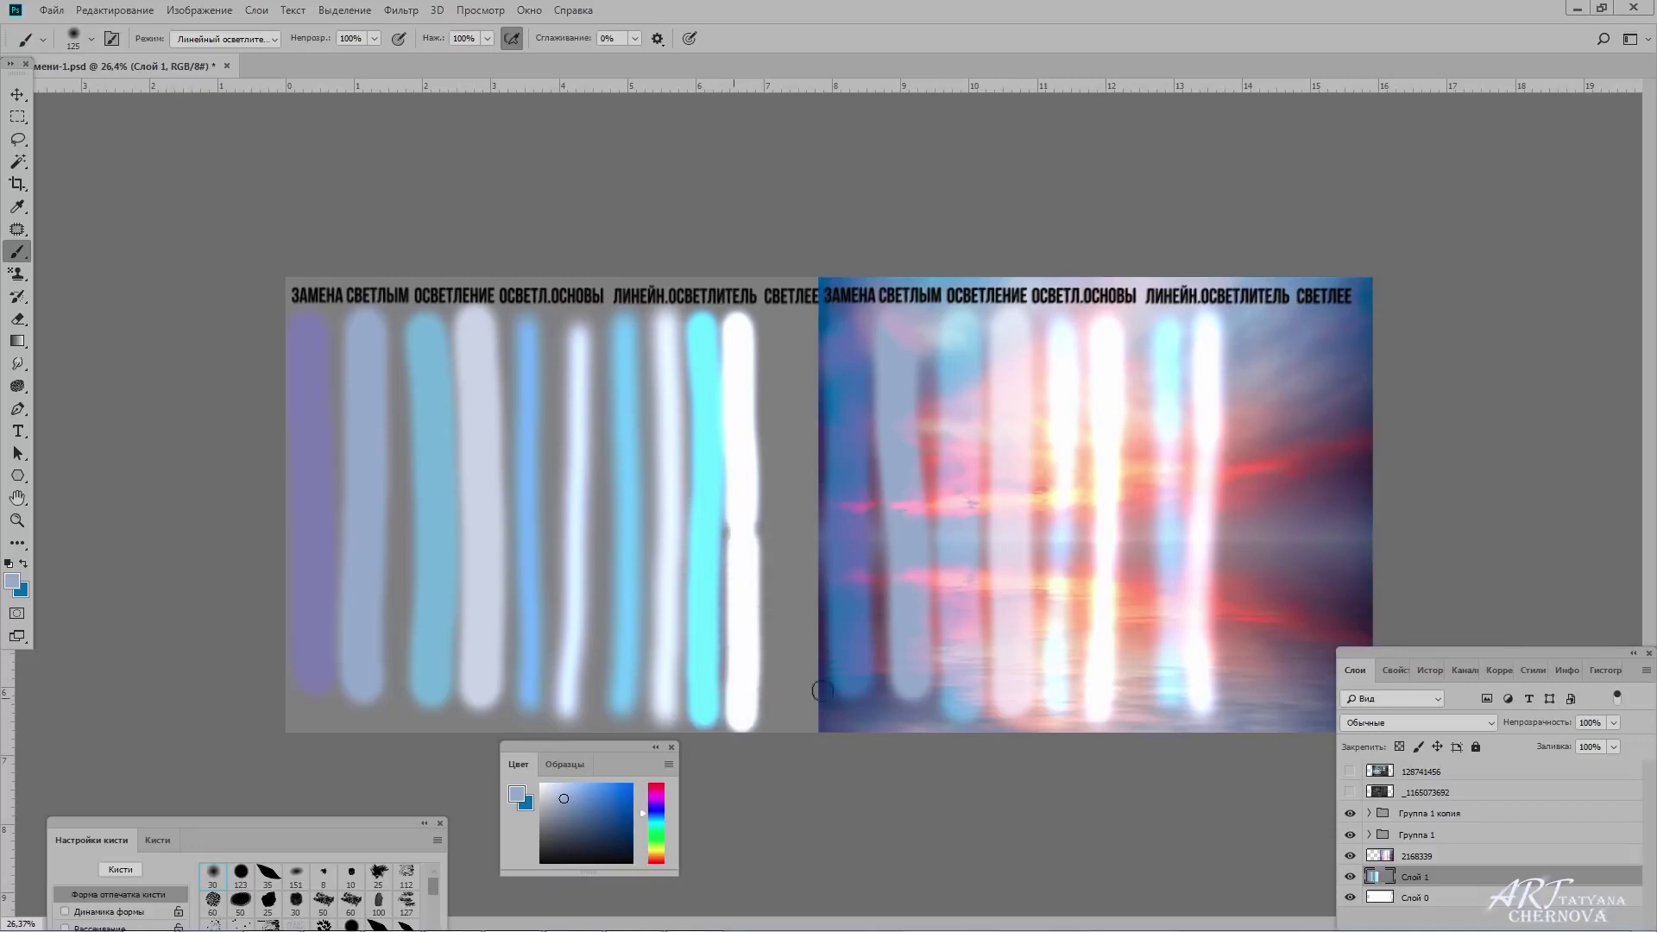
# Paint cyan and white Linear Dodge stripes down the sunset photo layer 2168339.
pyautogui.click(1444, 856)
pyautogui.press('x')
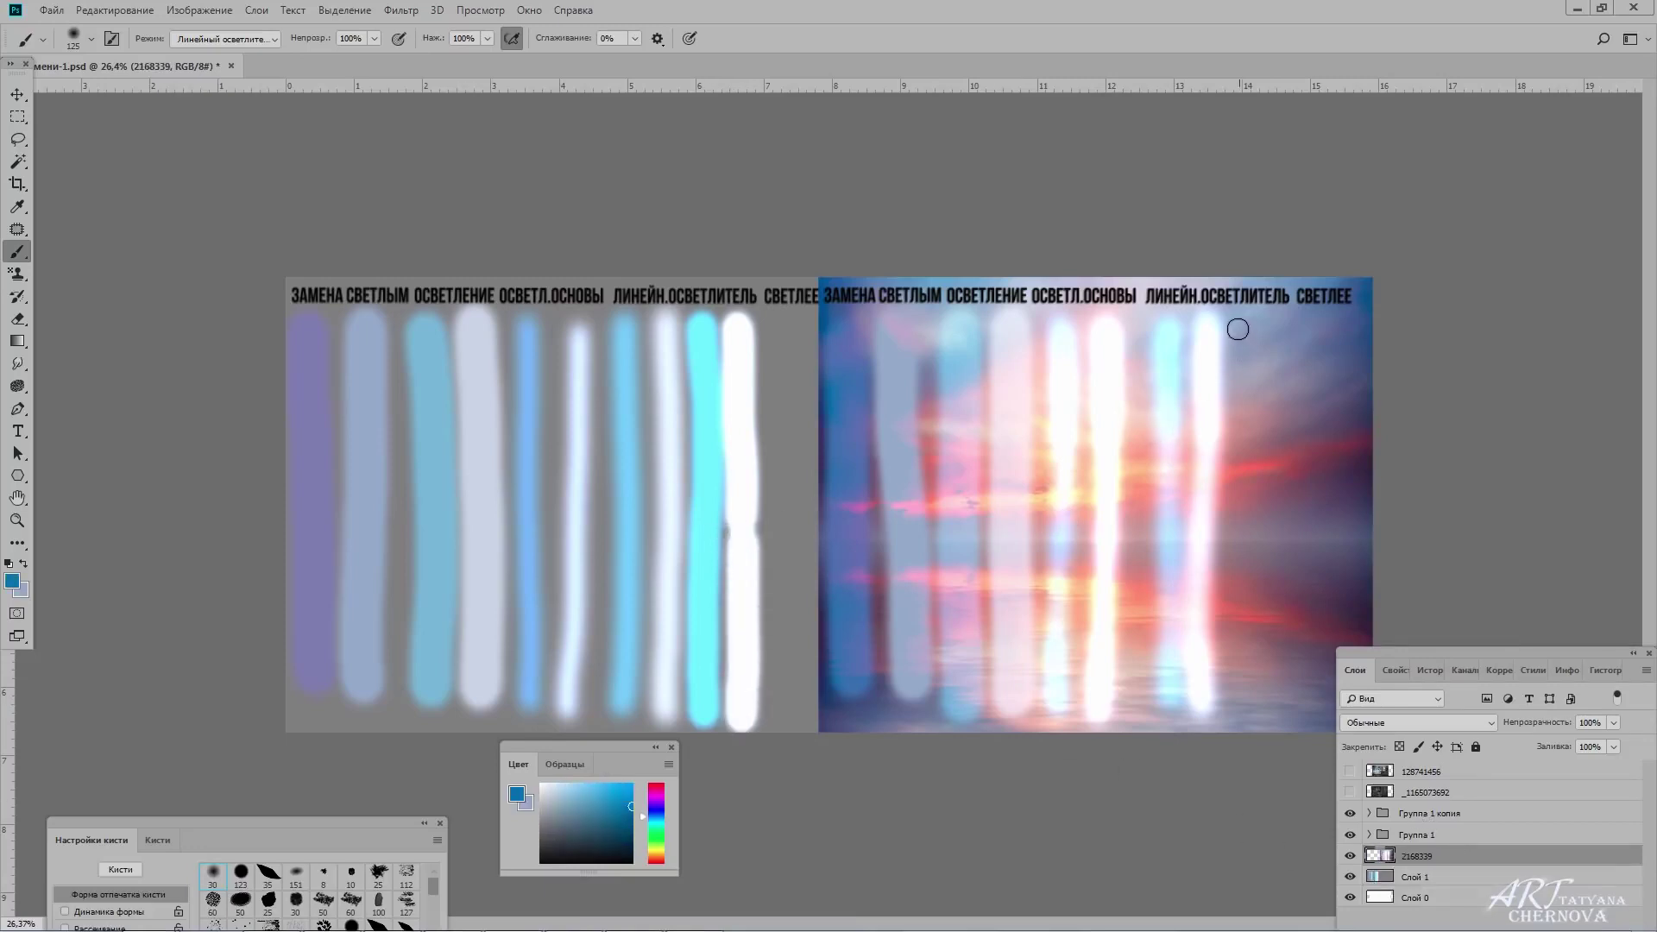
pyautogui.moveTo(1238, 330); pyautogui.dragTo(1236, 729)
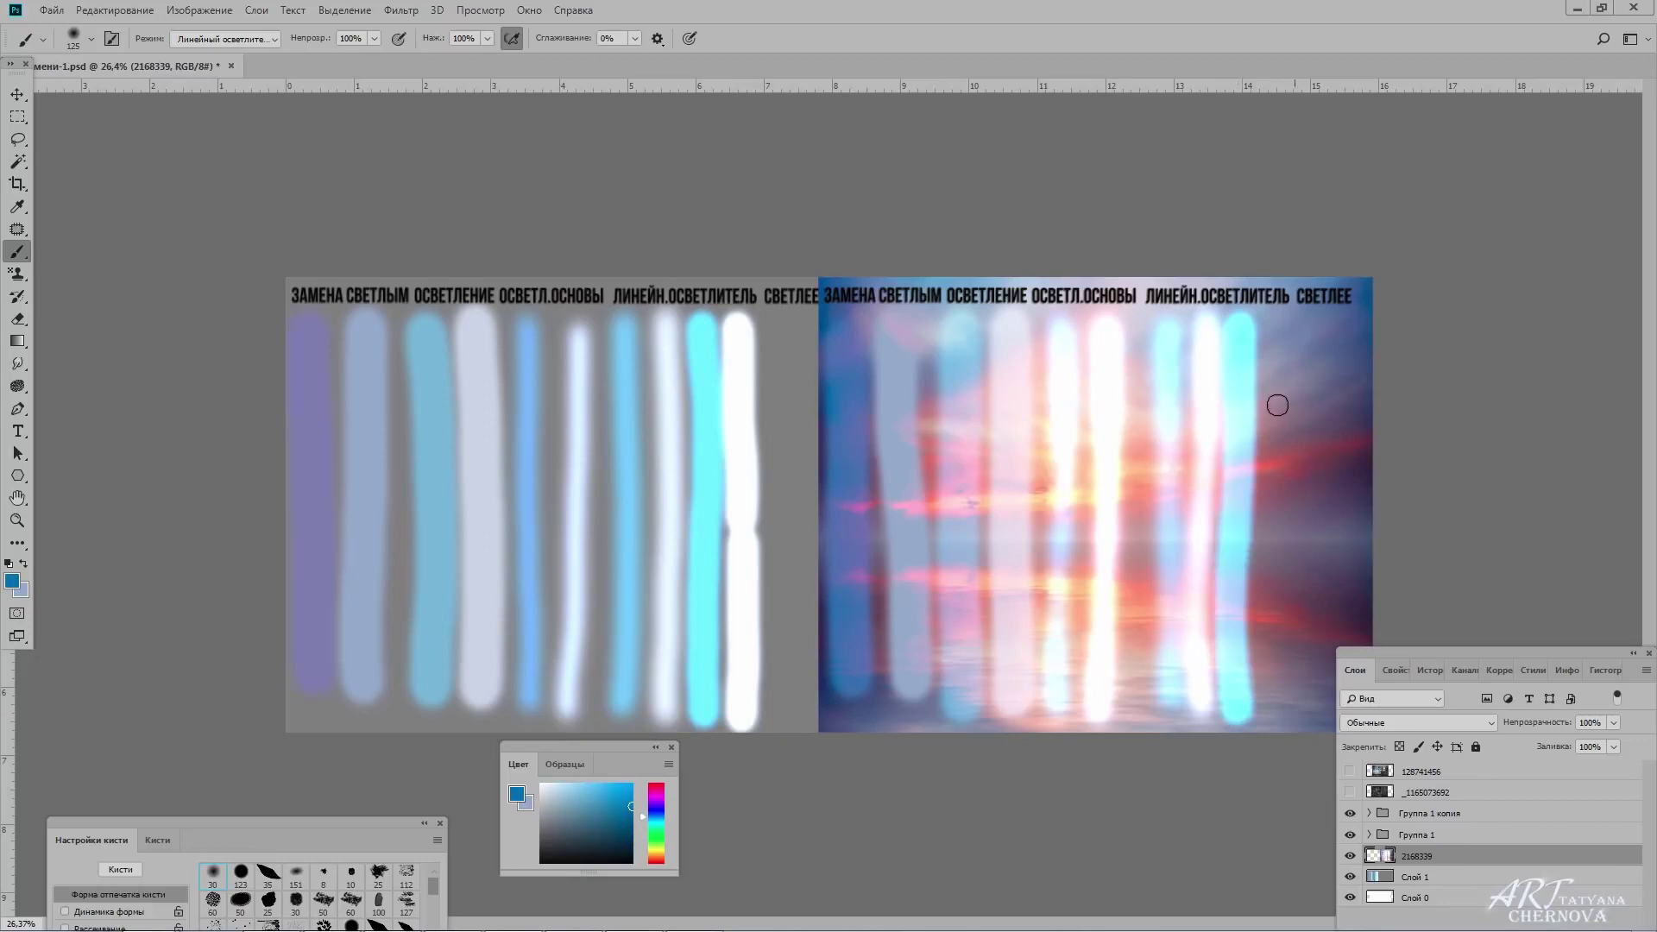
pyautogui.press('x')
pyautogui.moveTo(1277, 322); pyautogui.dragTo(1268, 709)
# Set the brush to Lighter Color and paint a sampled grey-blue stripe down the photo's right edge.
pyautogui.hotkey('shift', '+')
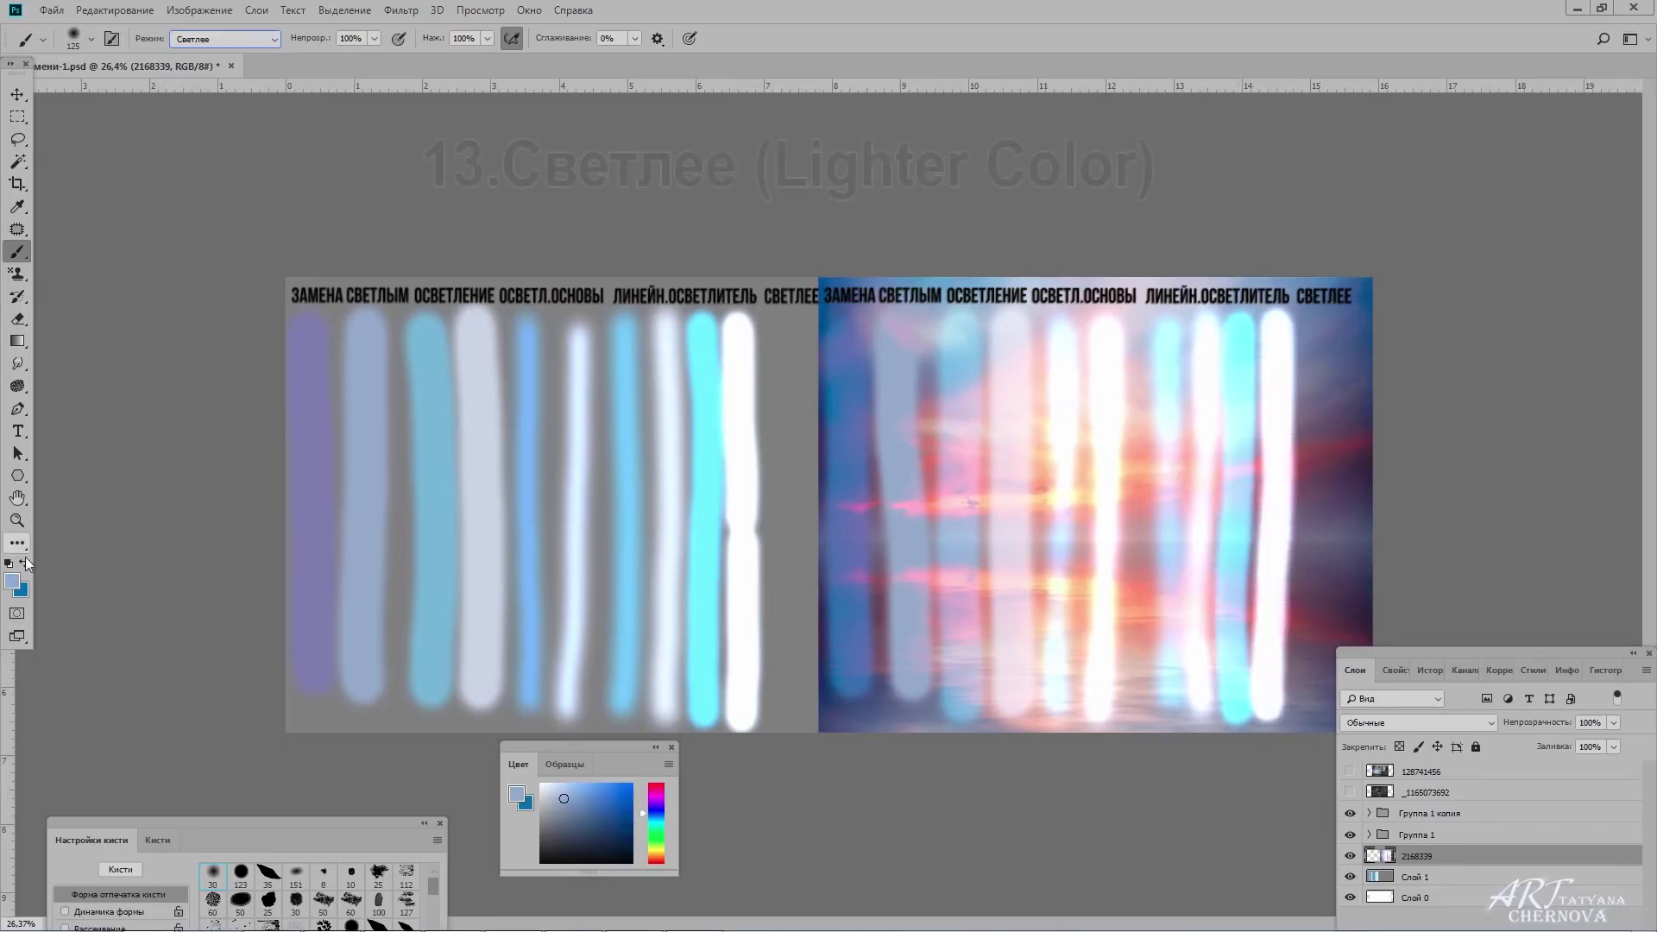
pyautogui.press('x')
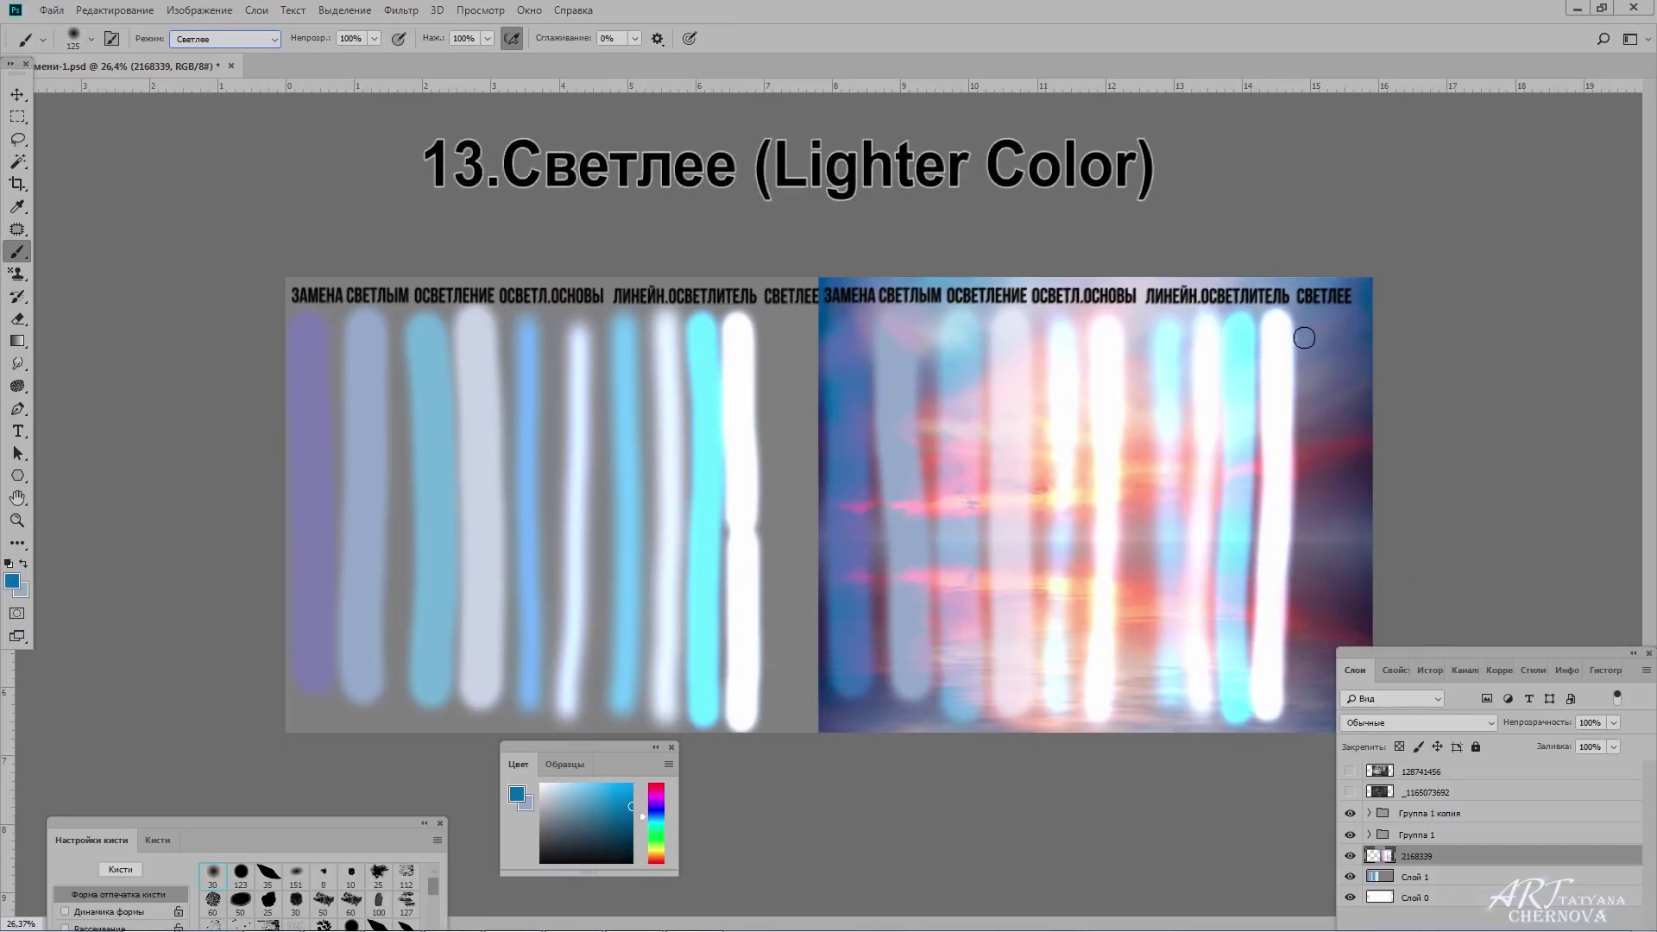
pyautogui.scroll(3, 1302, 296)
pyautogui.moveTo(985, 338); pyautogui.dragTo(951, 872)
pyautogui.keyDown('alt'); pyautogui.click(1057, 177); pyautogui.keyUp('alt')
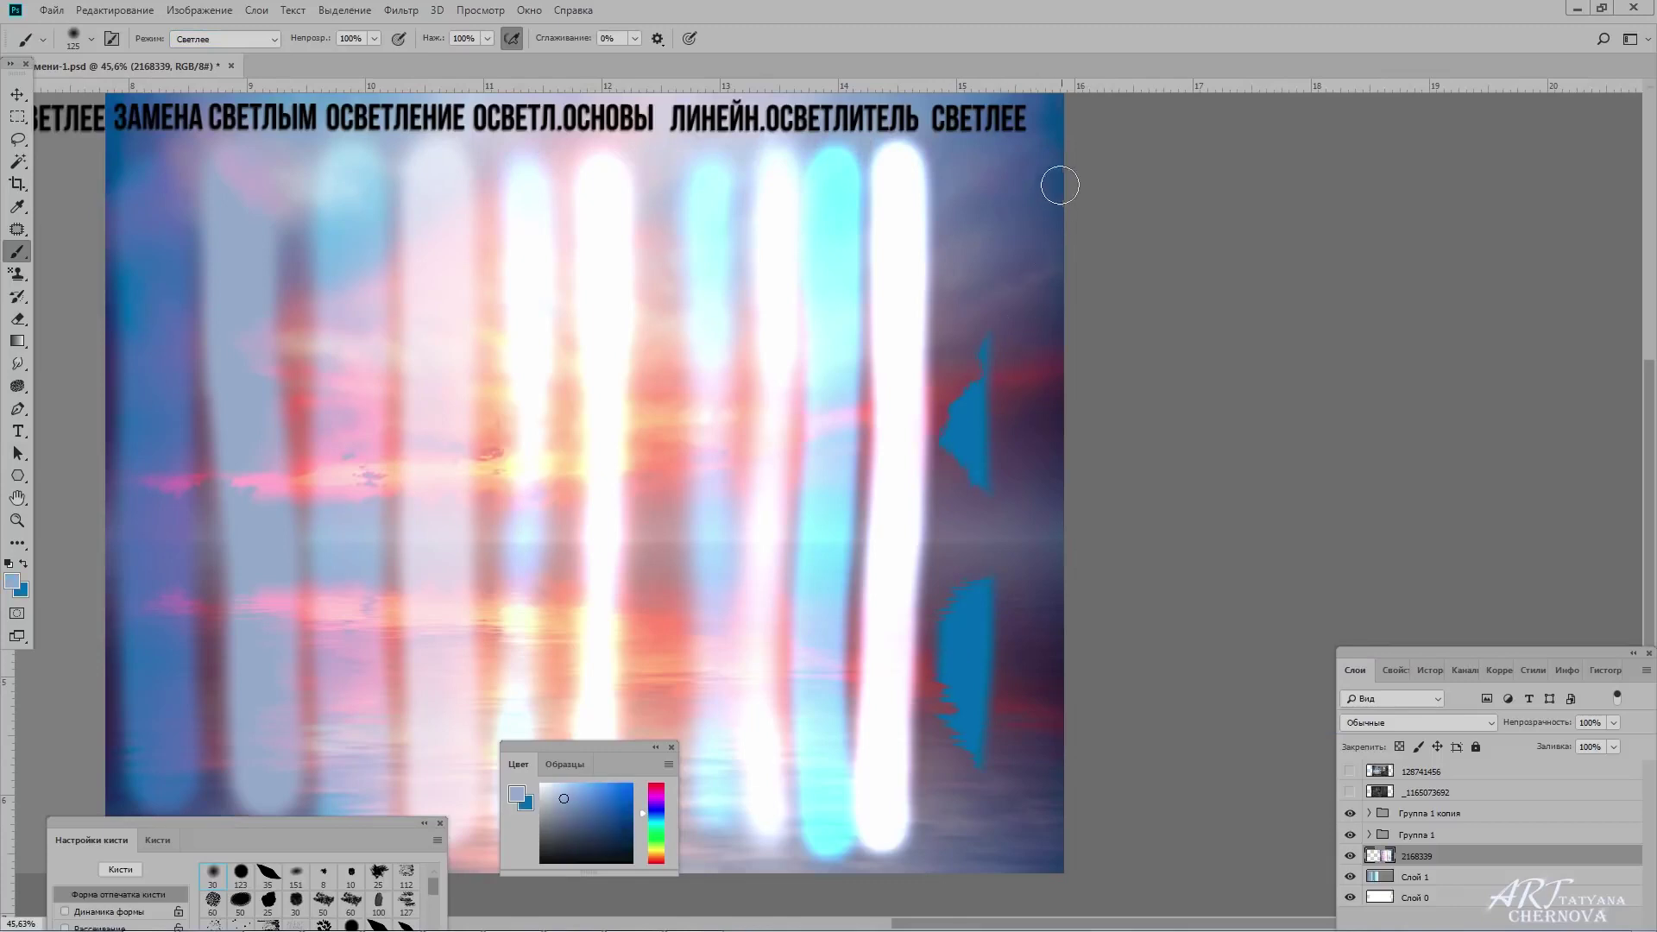
pyautogui.moveTo(1040, 159); pyautogui.dragTo(1029, 869)
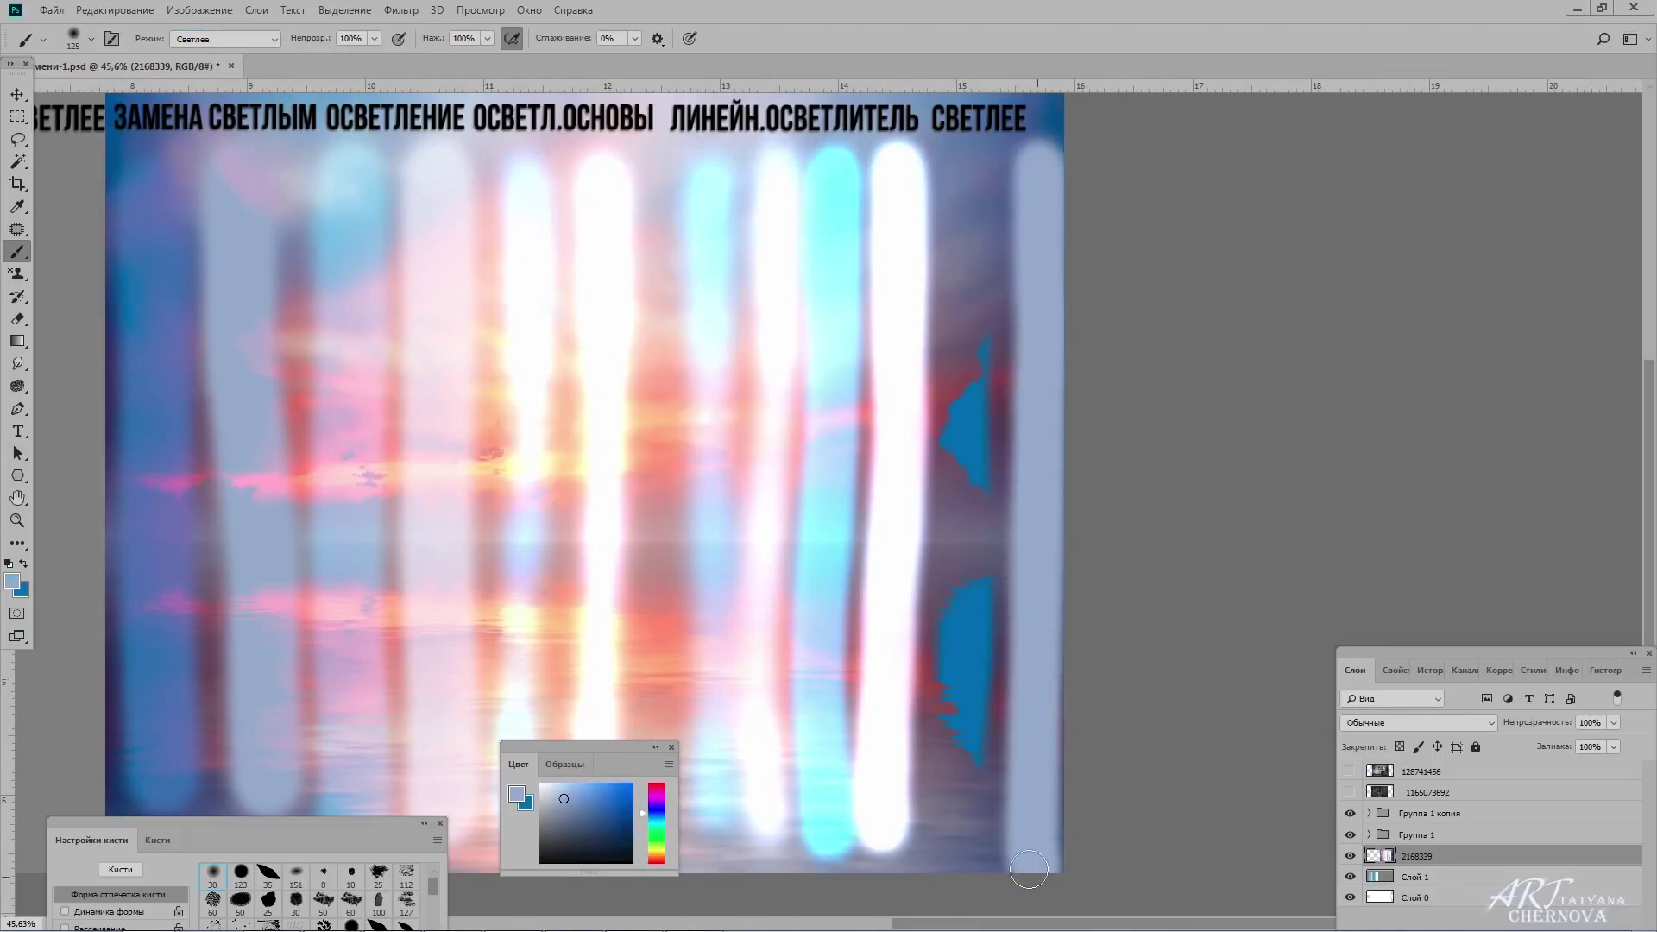
# Paint a grey-blue stripe under the СВЕТЛЕЕ heading on the grey Слой 1 panel.
pyautogui.click(1433, 877)
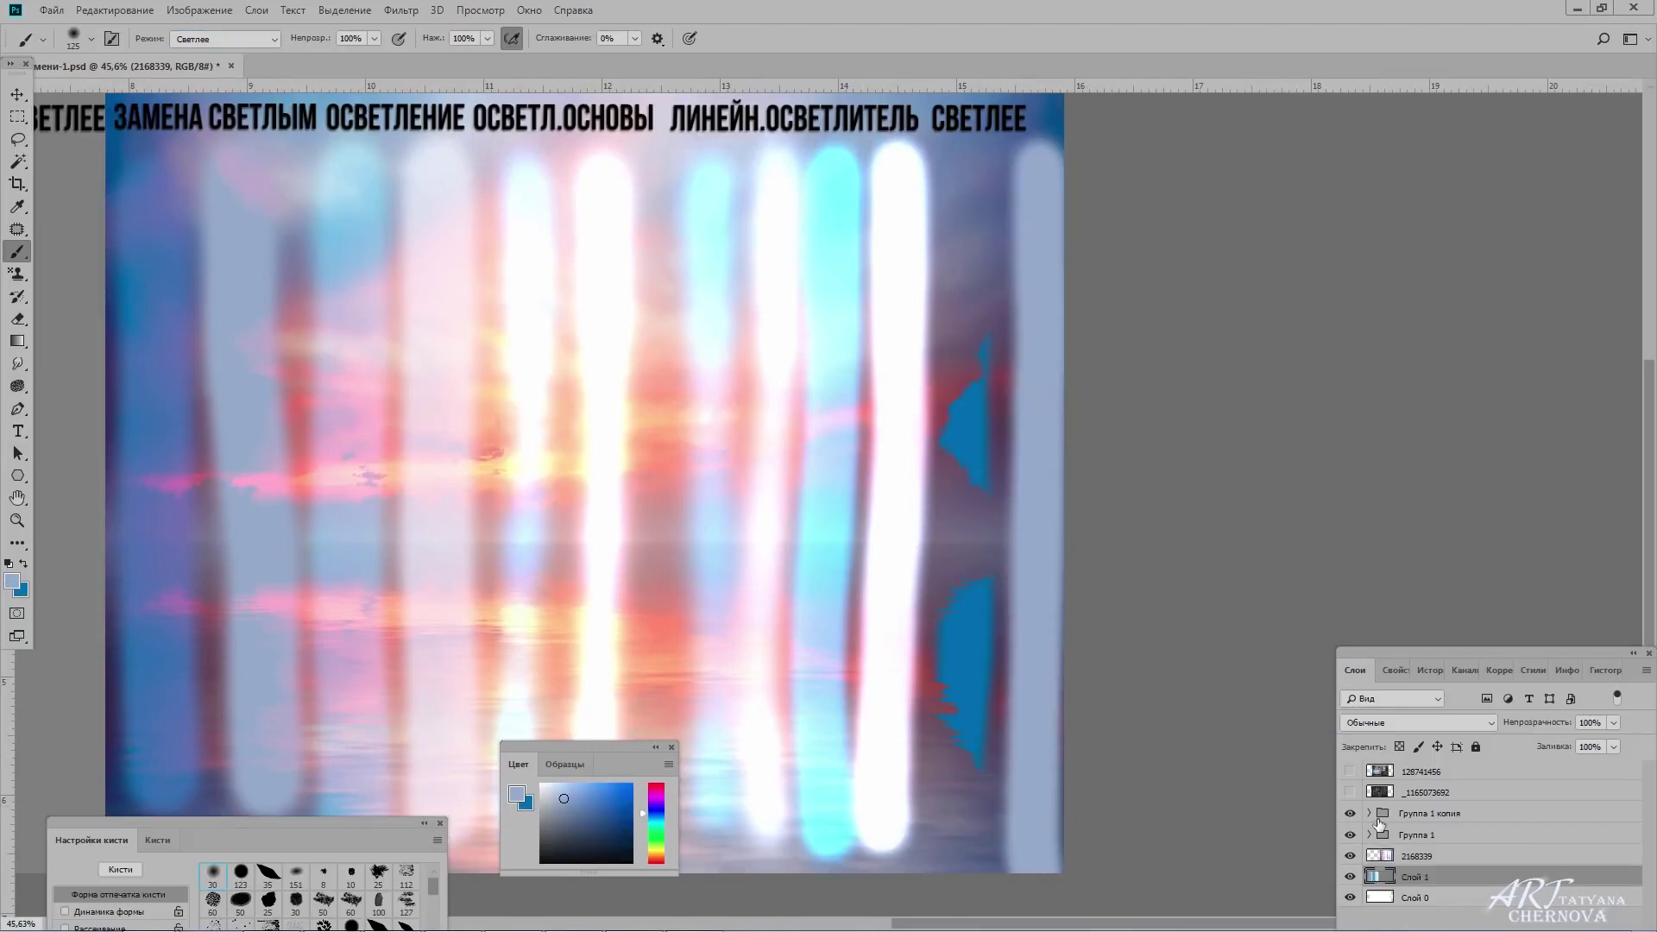
pyautogui.moveTo(638, 482); pyautogui.dragTo(1387, 476)
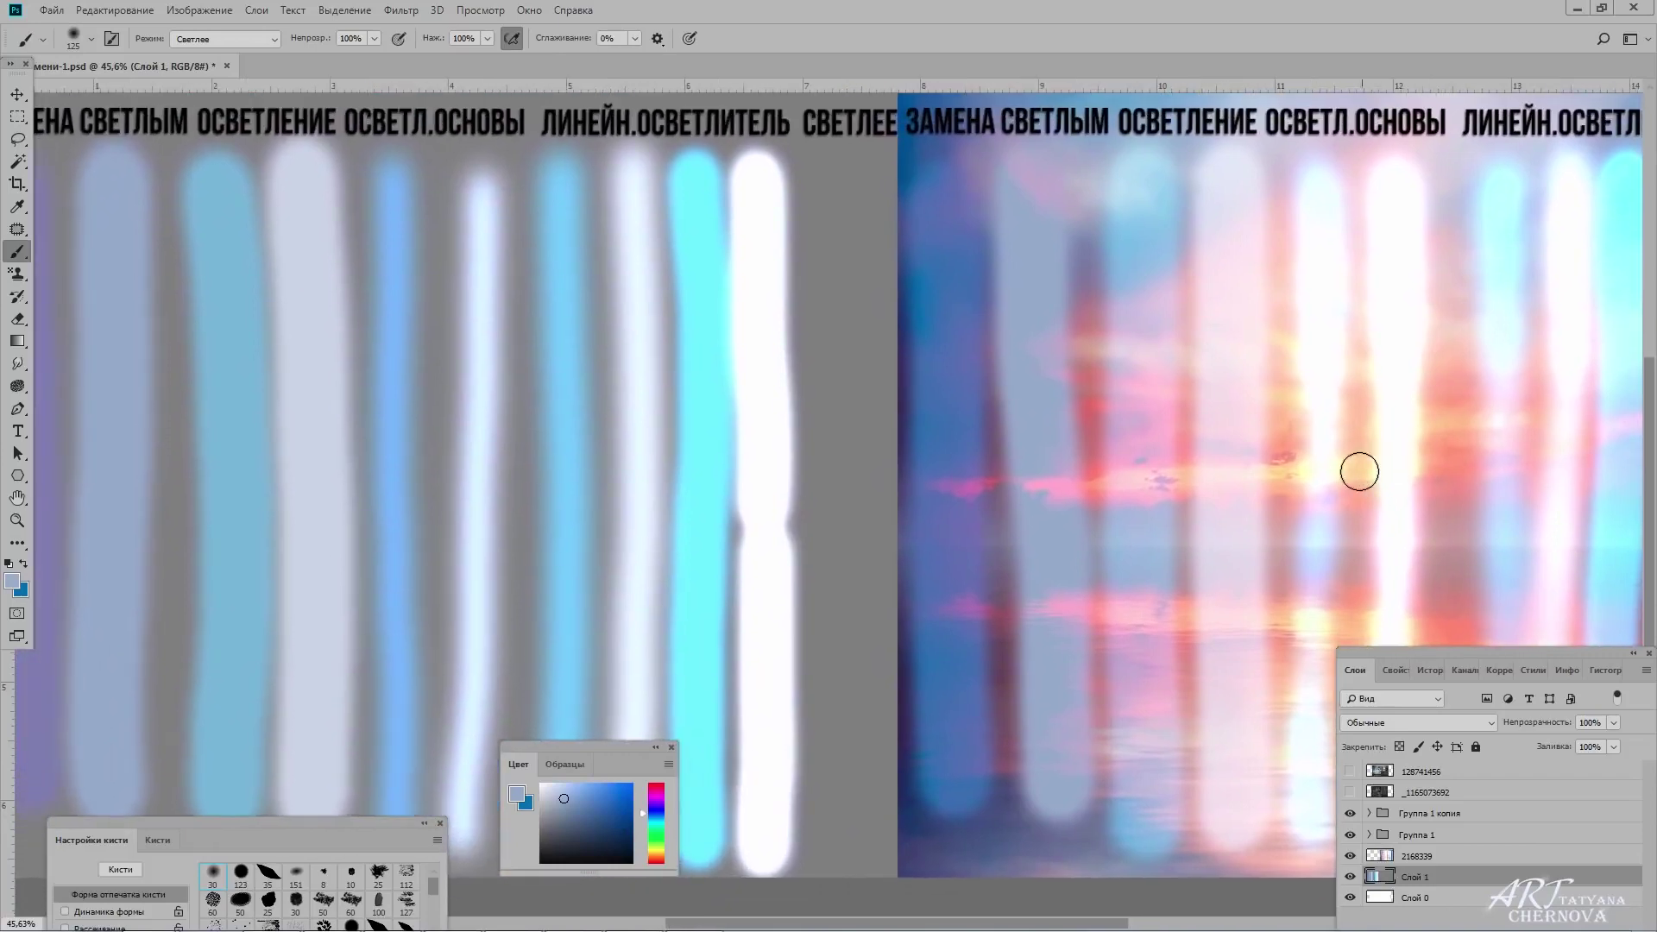
pyautogui.press('x')
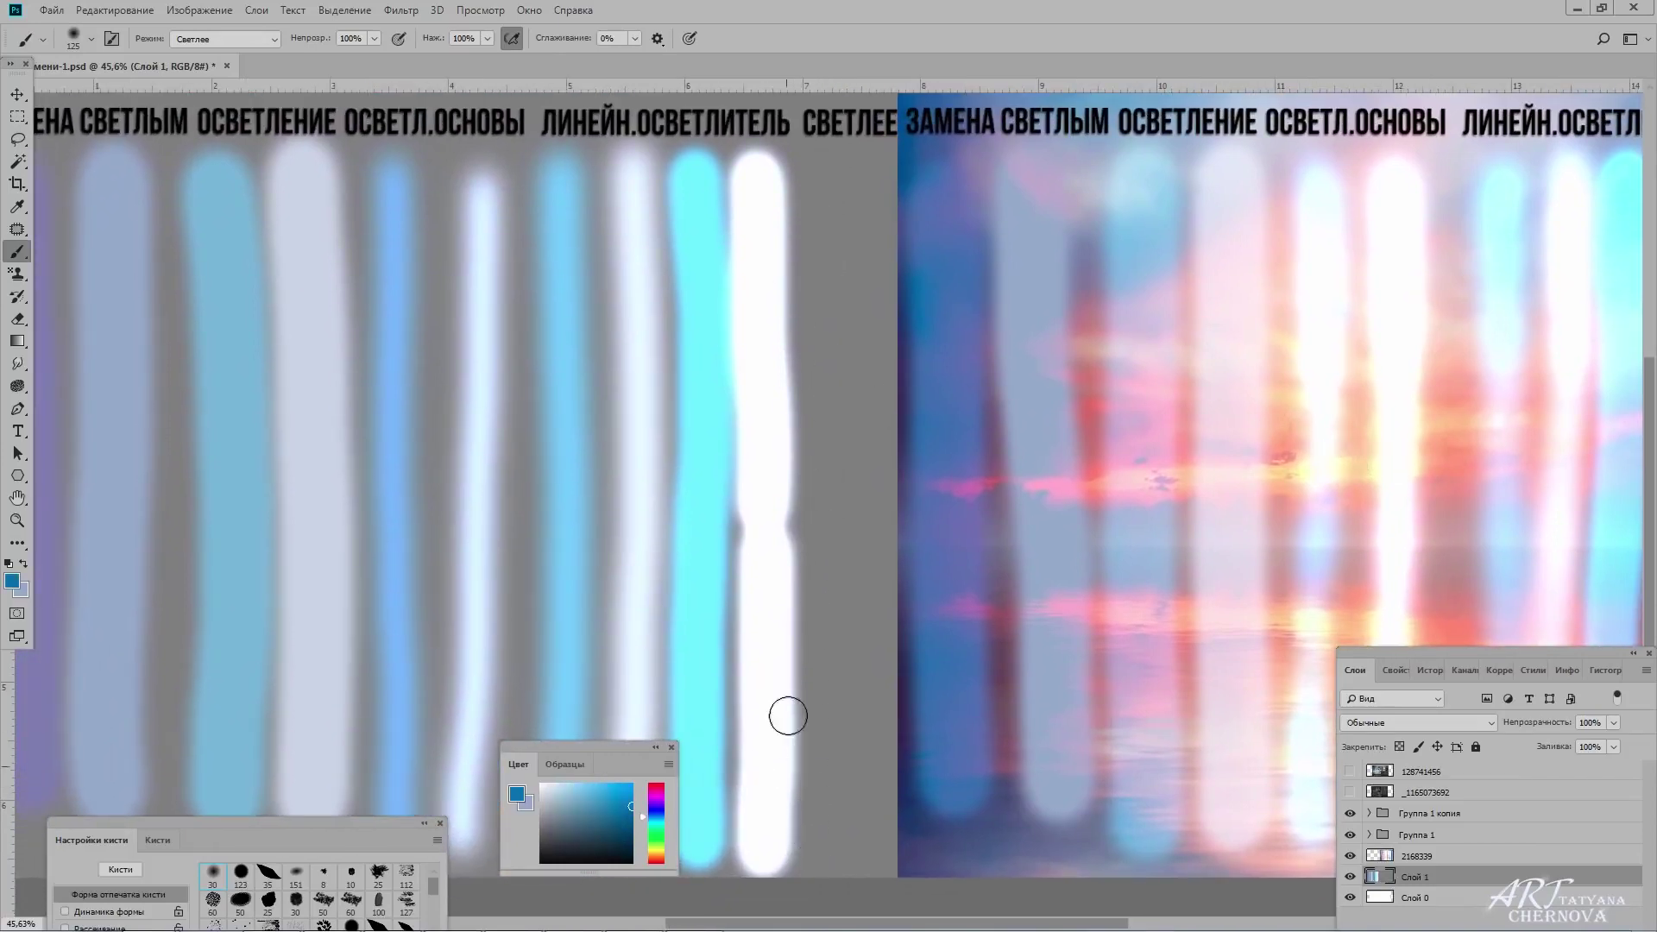
pyautogui.press('x')
pyautogui.moveTo(875, 160); pyautogui.dragTo(875, 863)
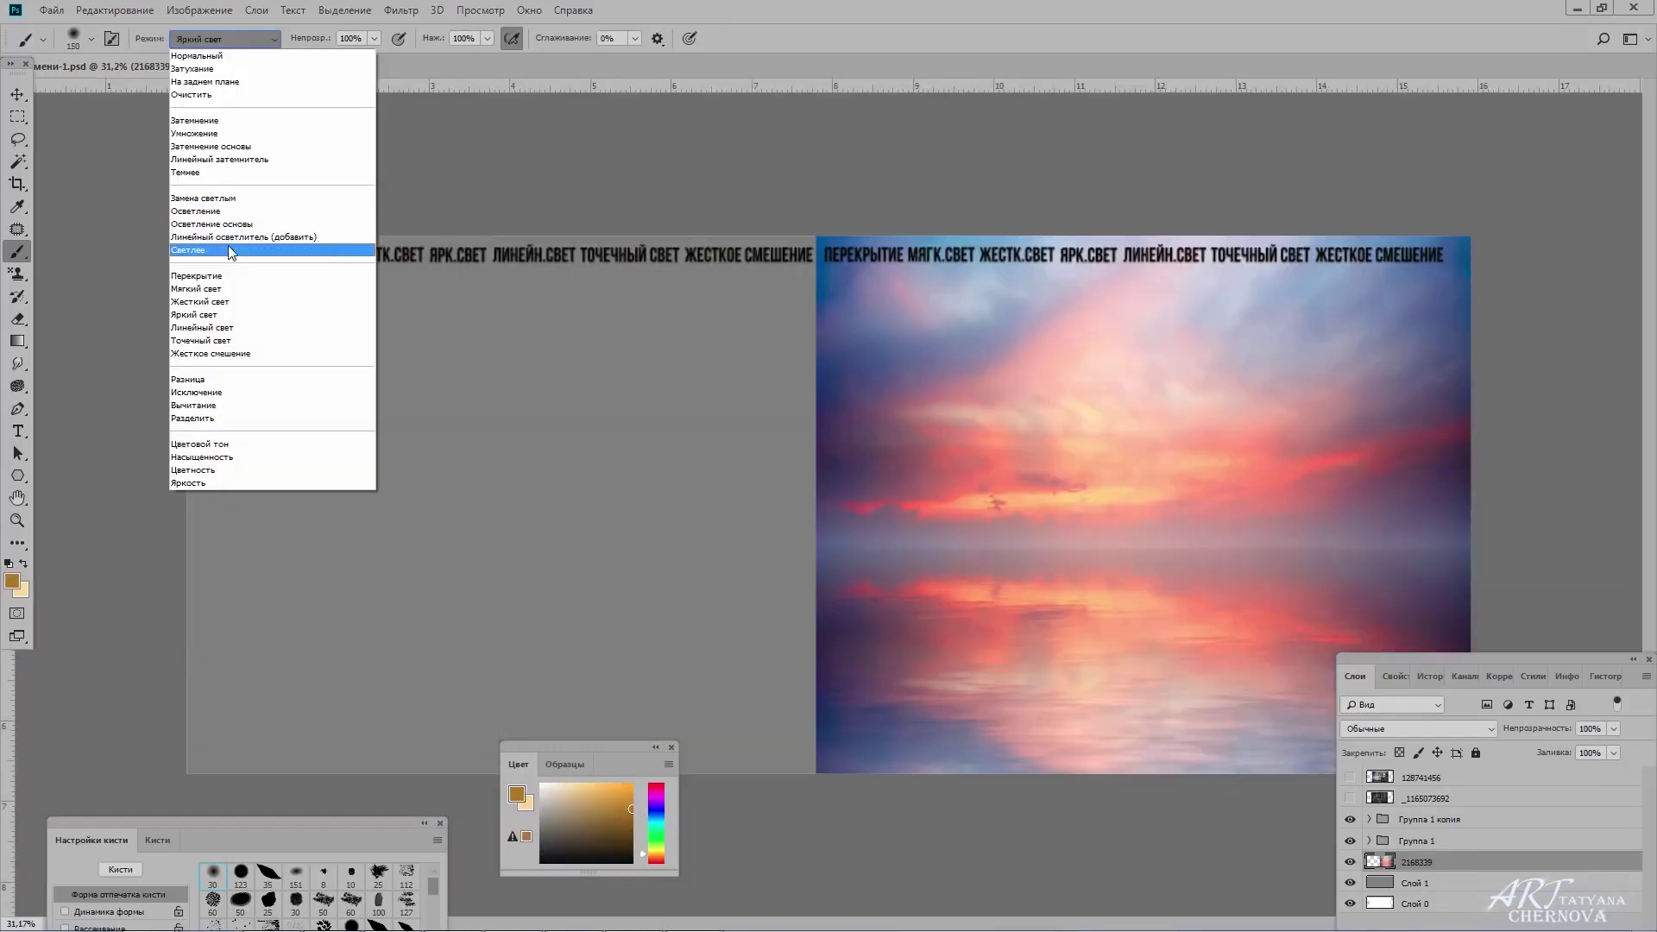
# Paint dark and light Overlay stripes down the left of the sunset photo.
pyautogui.click(225, 276)
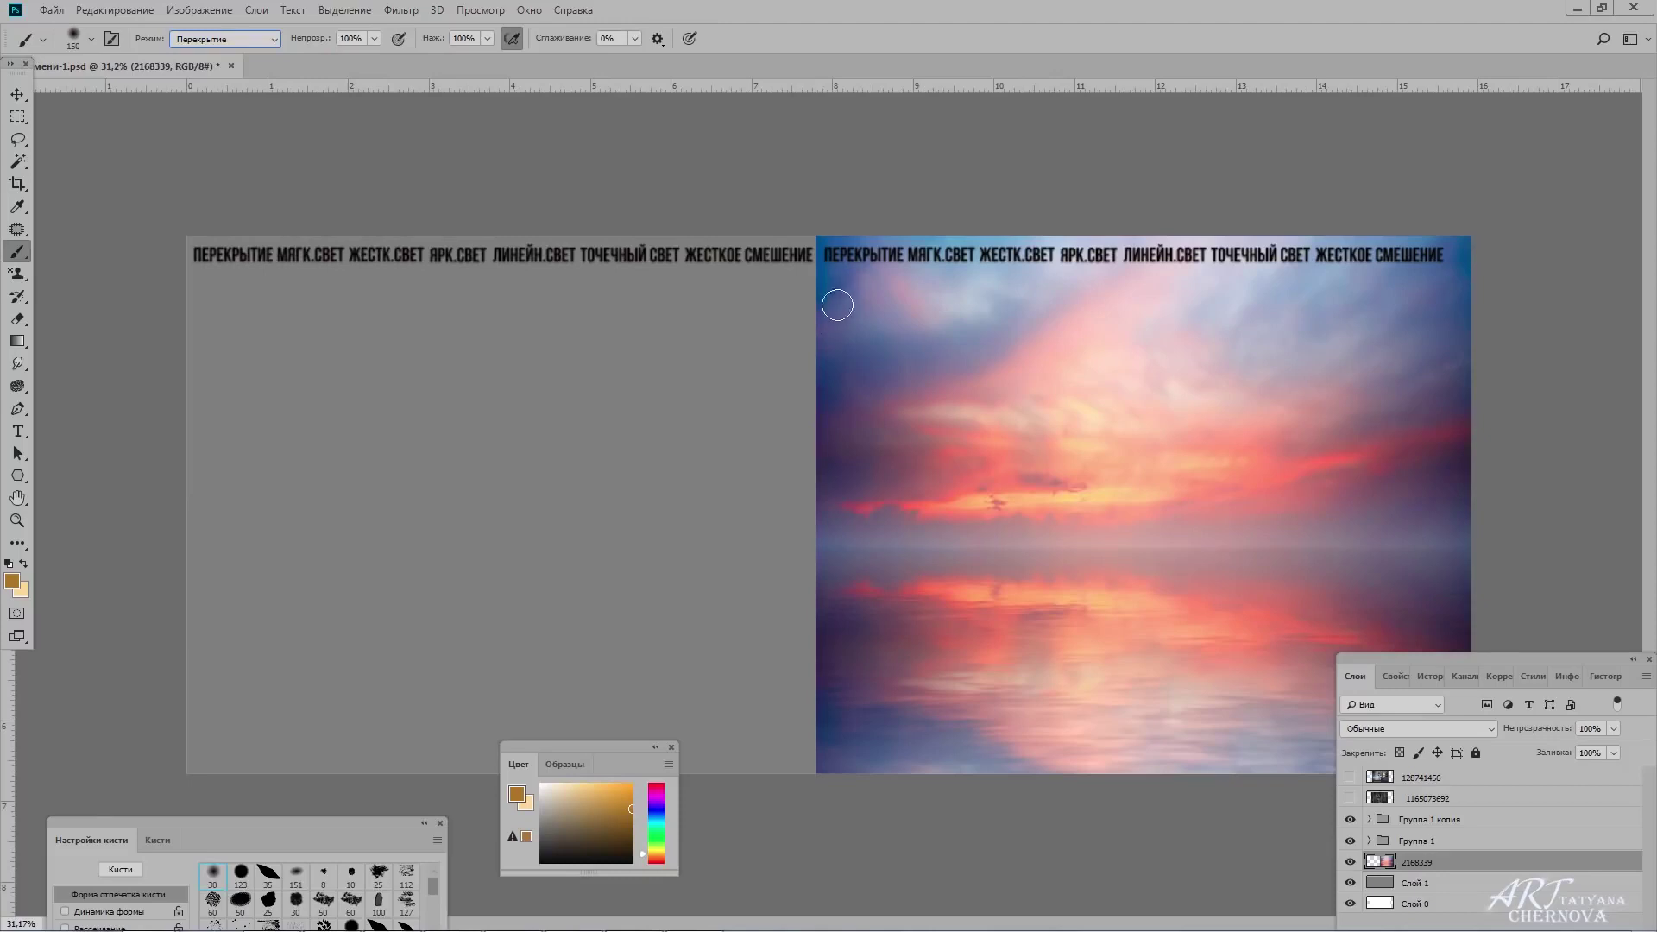
pyautogui.moveTo(839, 289); pyautogui.dragTo(835, 478)
pyautogui.press('x')
pyautogui.moveTo(881, 280); pyautogui.dragTo(880, 711)
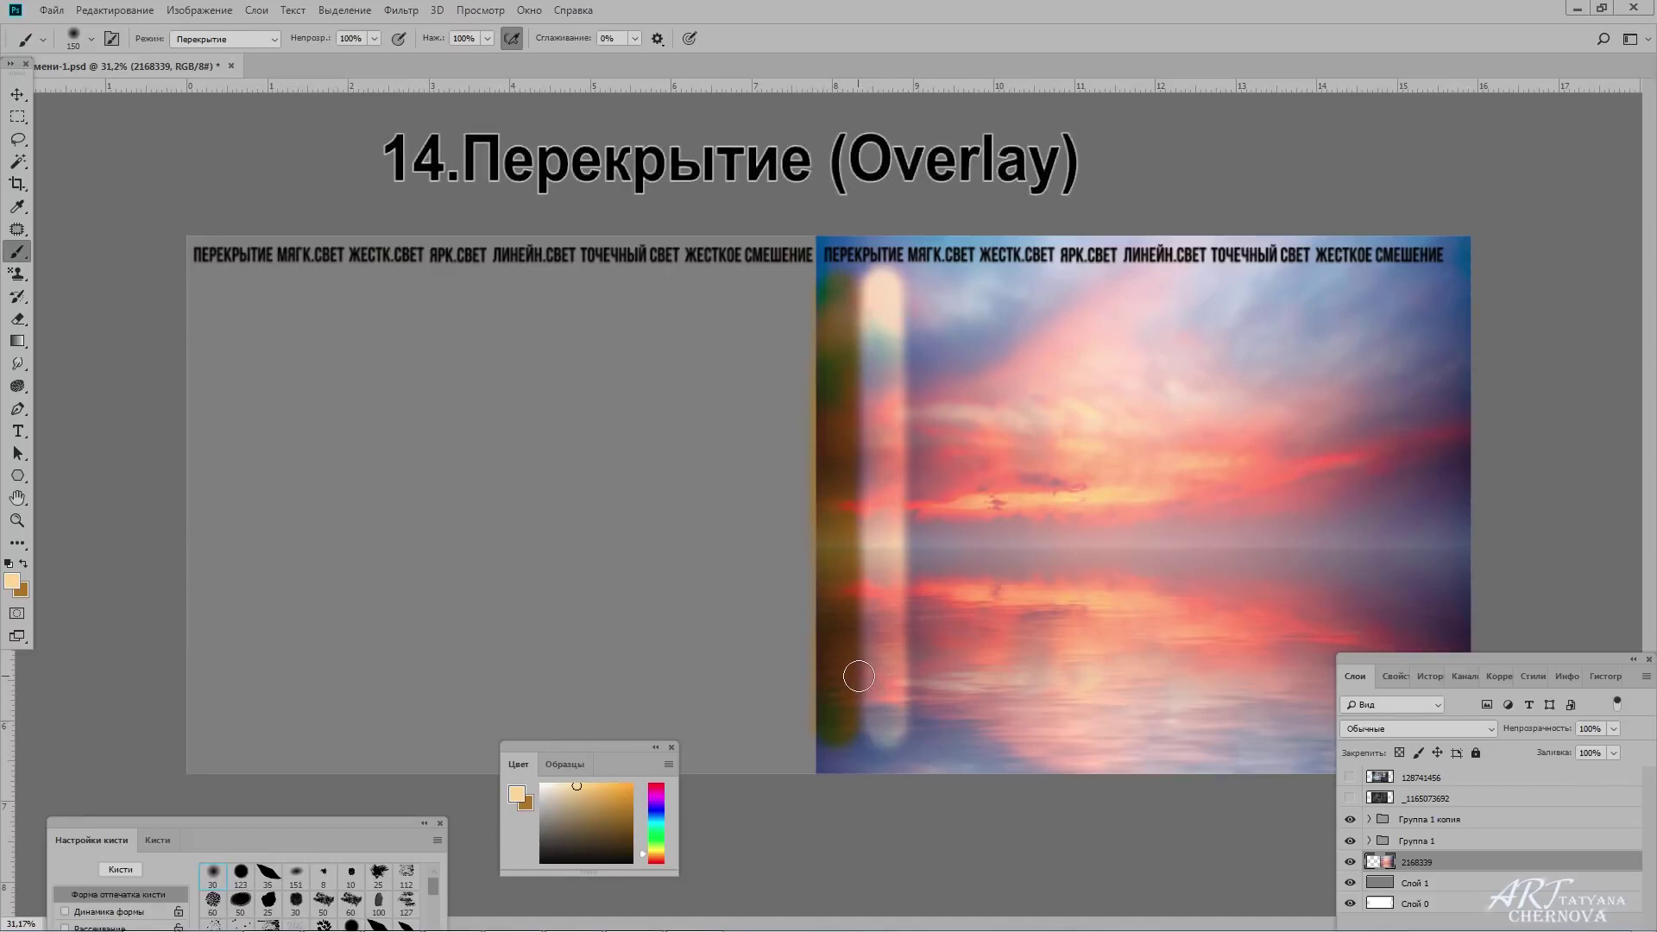
# Paint gold and peach Overlay stripes on the grey Слой 1 panel.
pyautogui.click(1440, 882)
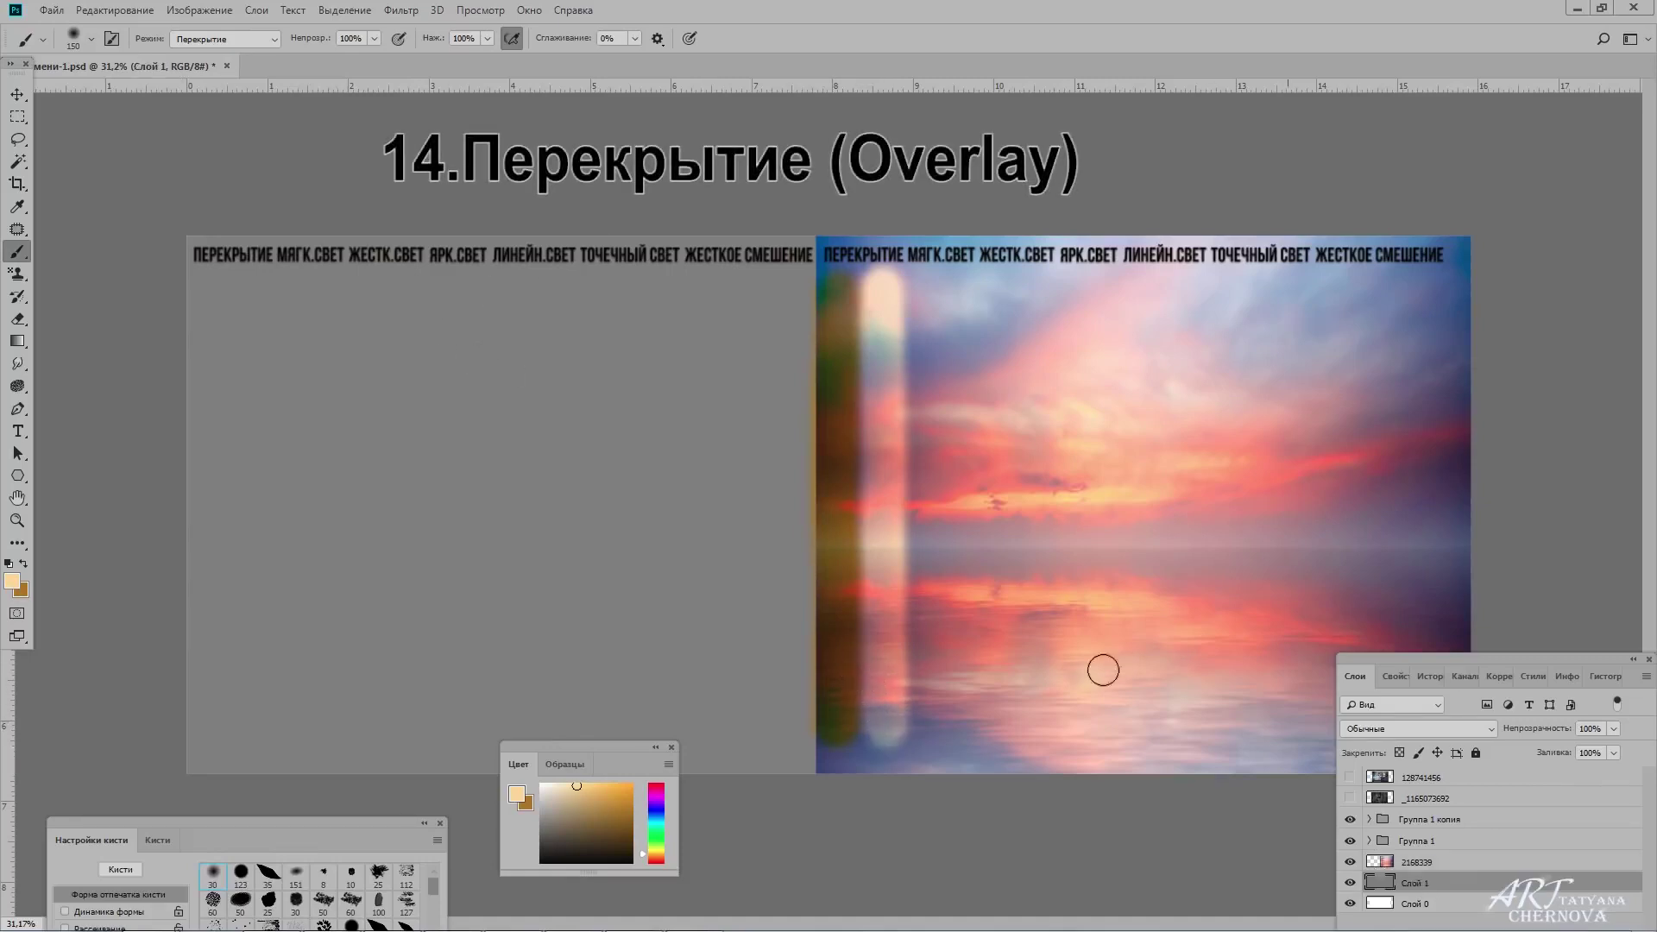
pyautogui.press('x')
pyautogui.moveTo(206, 275); pyautogui.dragTo(204, 492)
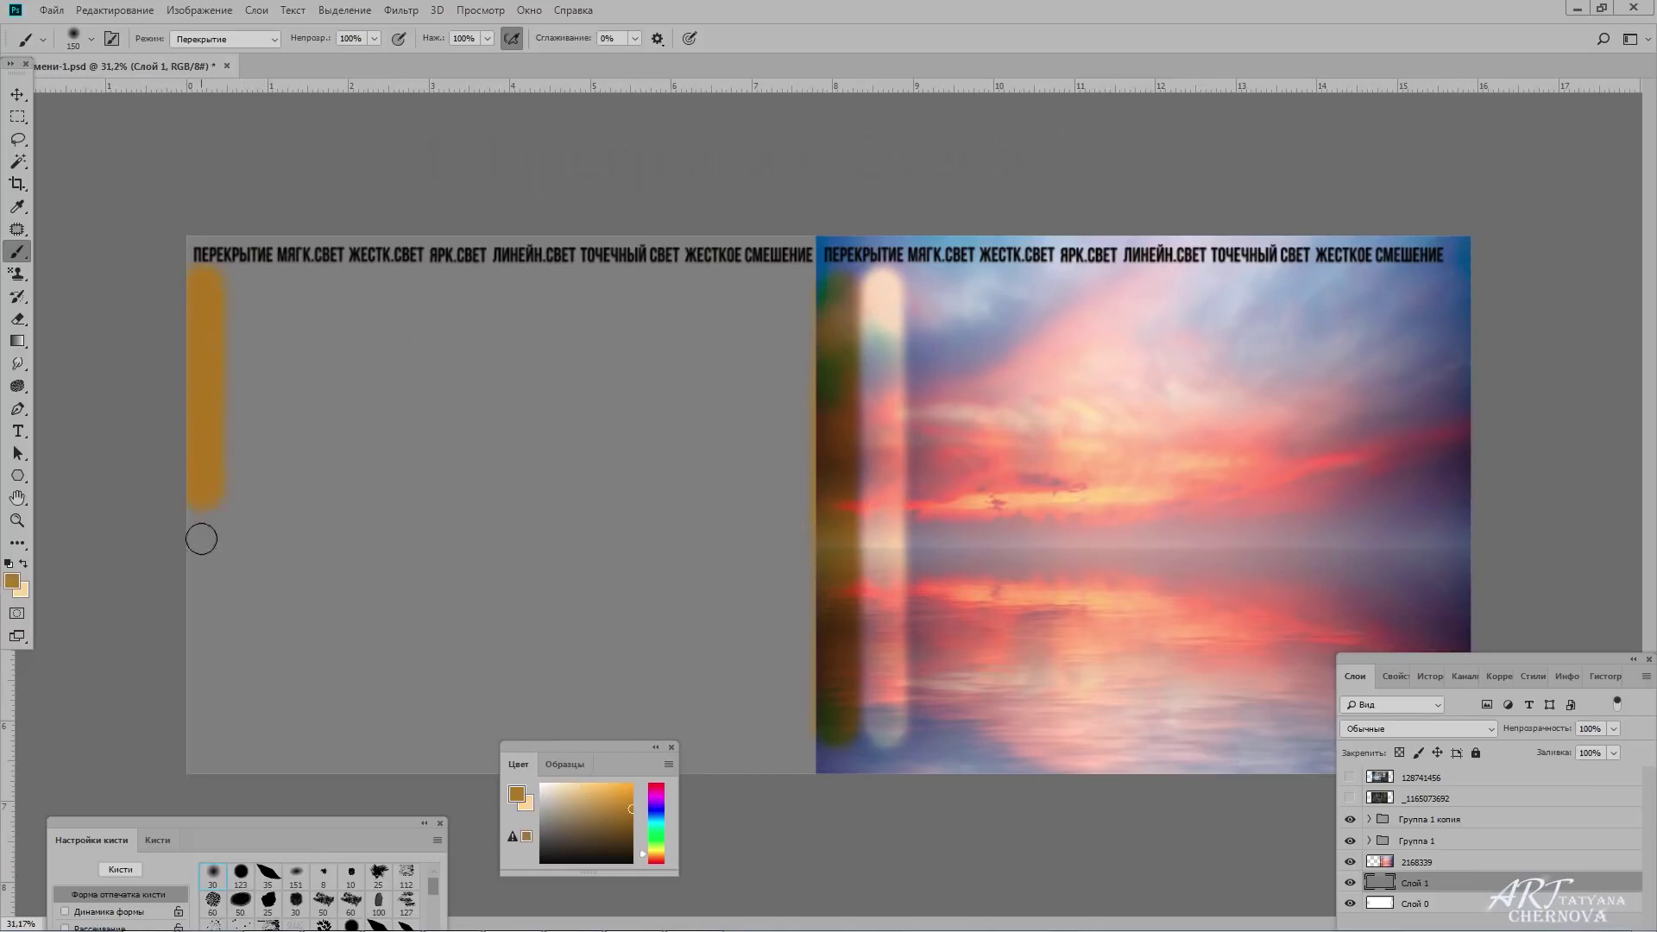
pyautogui.press('x')
pyautogui.moveTo(248, 278); pyautogui.dragTo(229, 751)
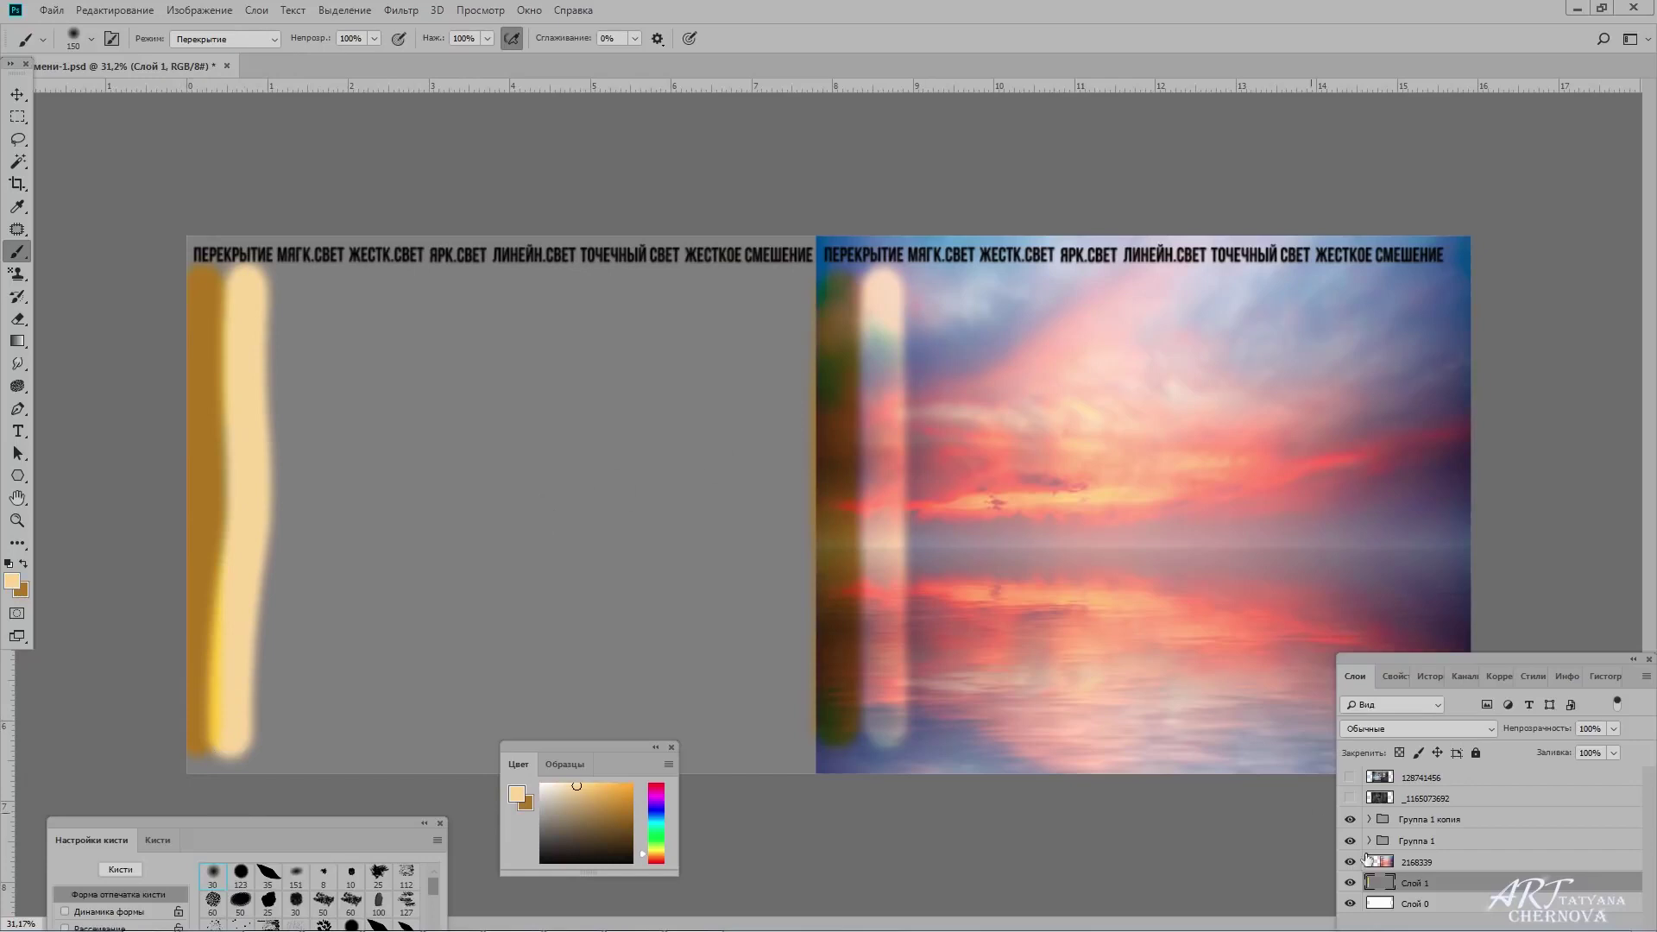
# Switch the brush to Soft Light and paint dark and light stripes on the photo.
pyautogui.click(1447, 864)
pyautogui.press('x')
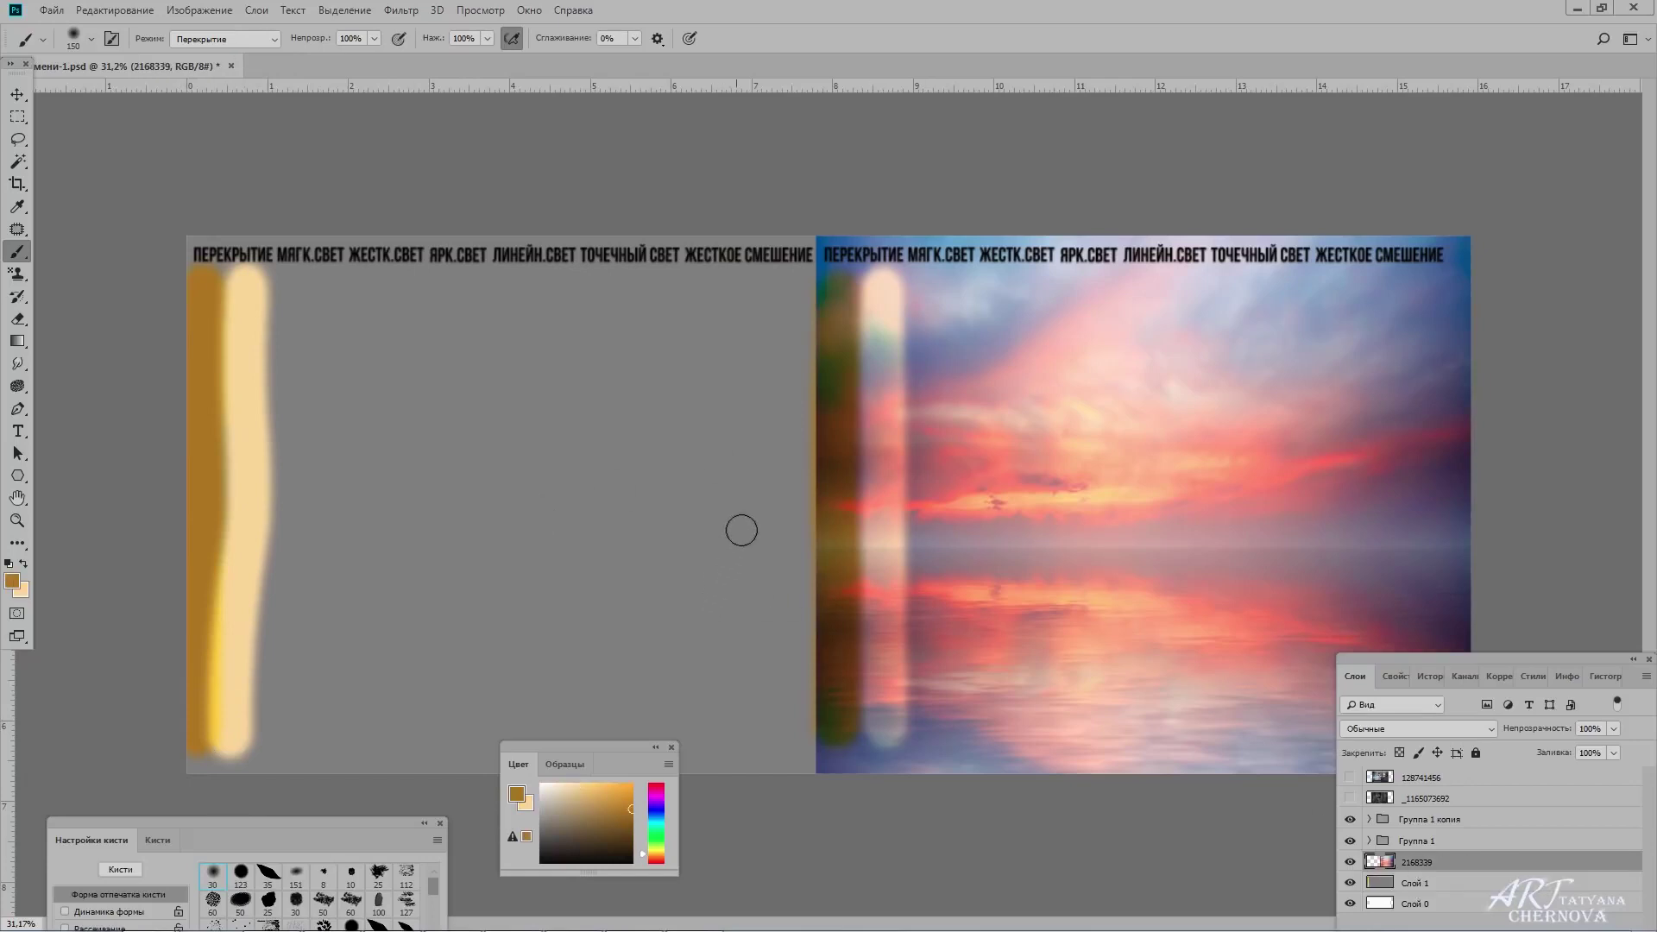
pyautogui.click(226, 39)
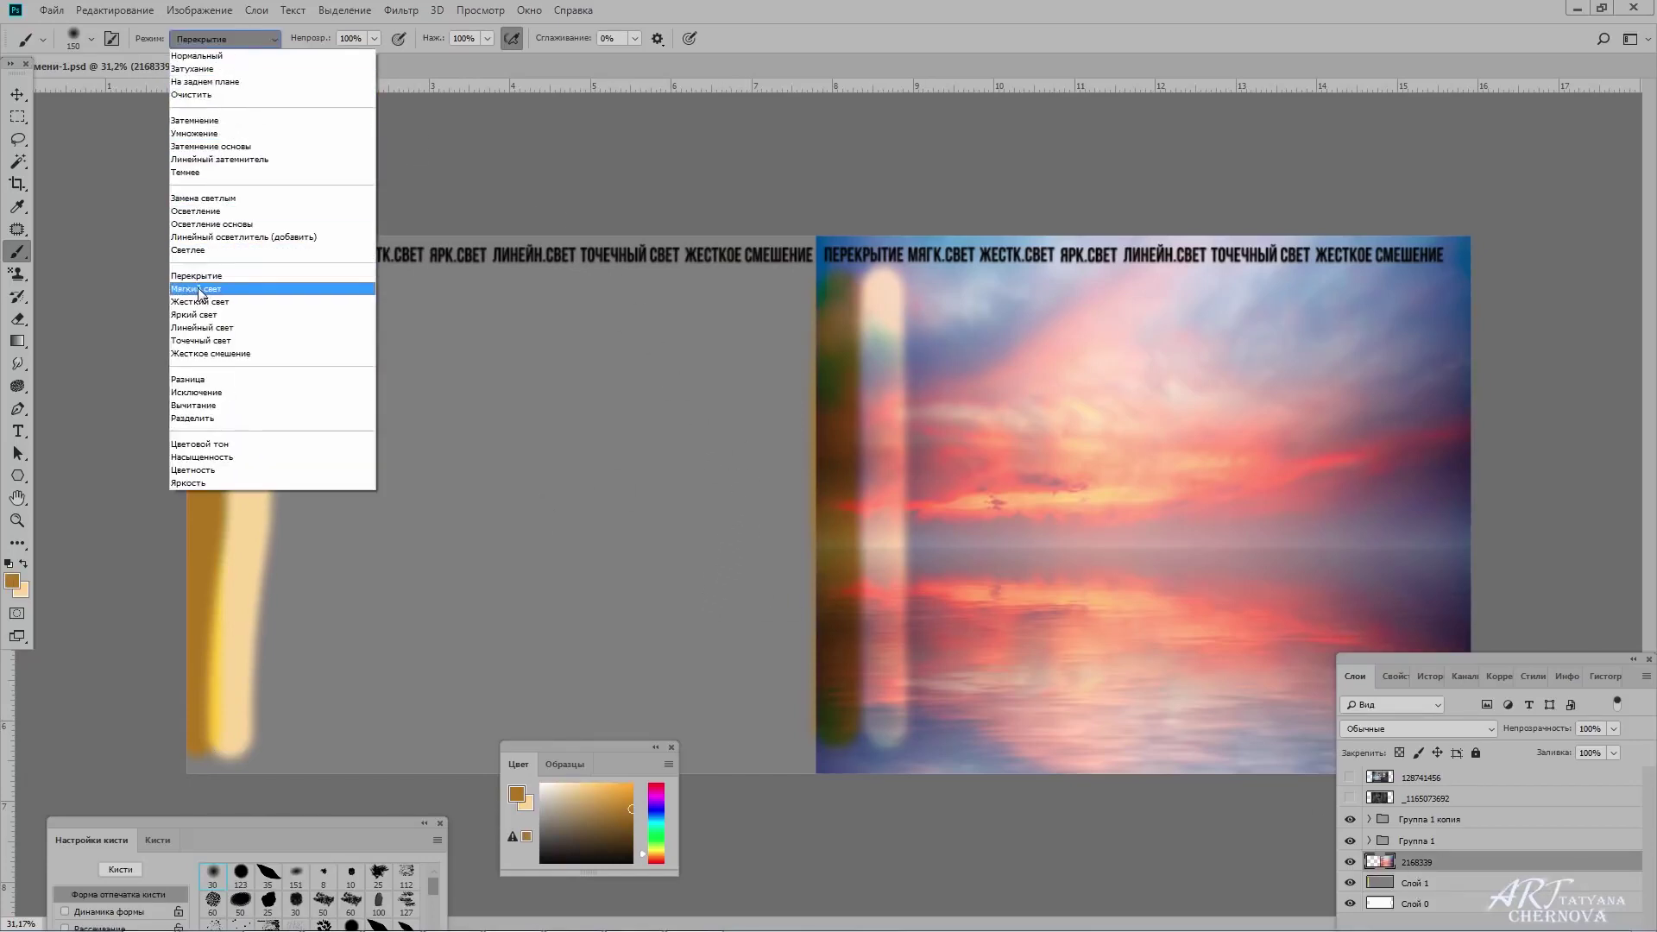
pyautogui.click(202, 295)
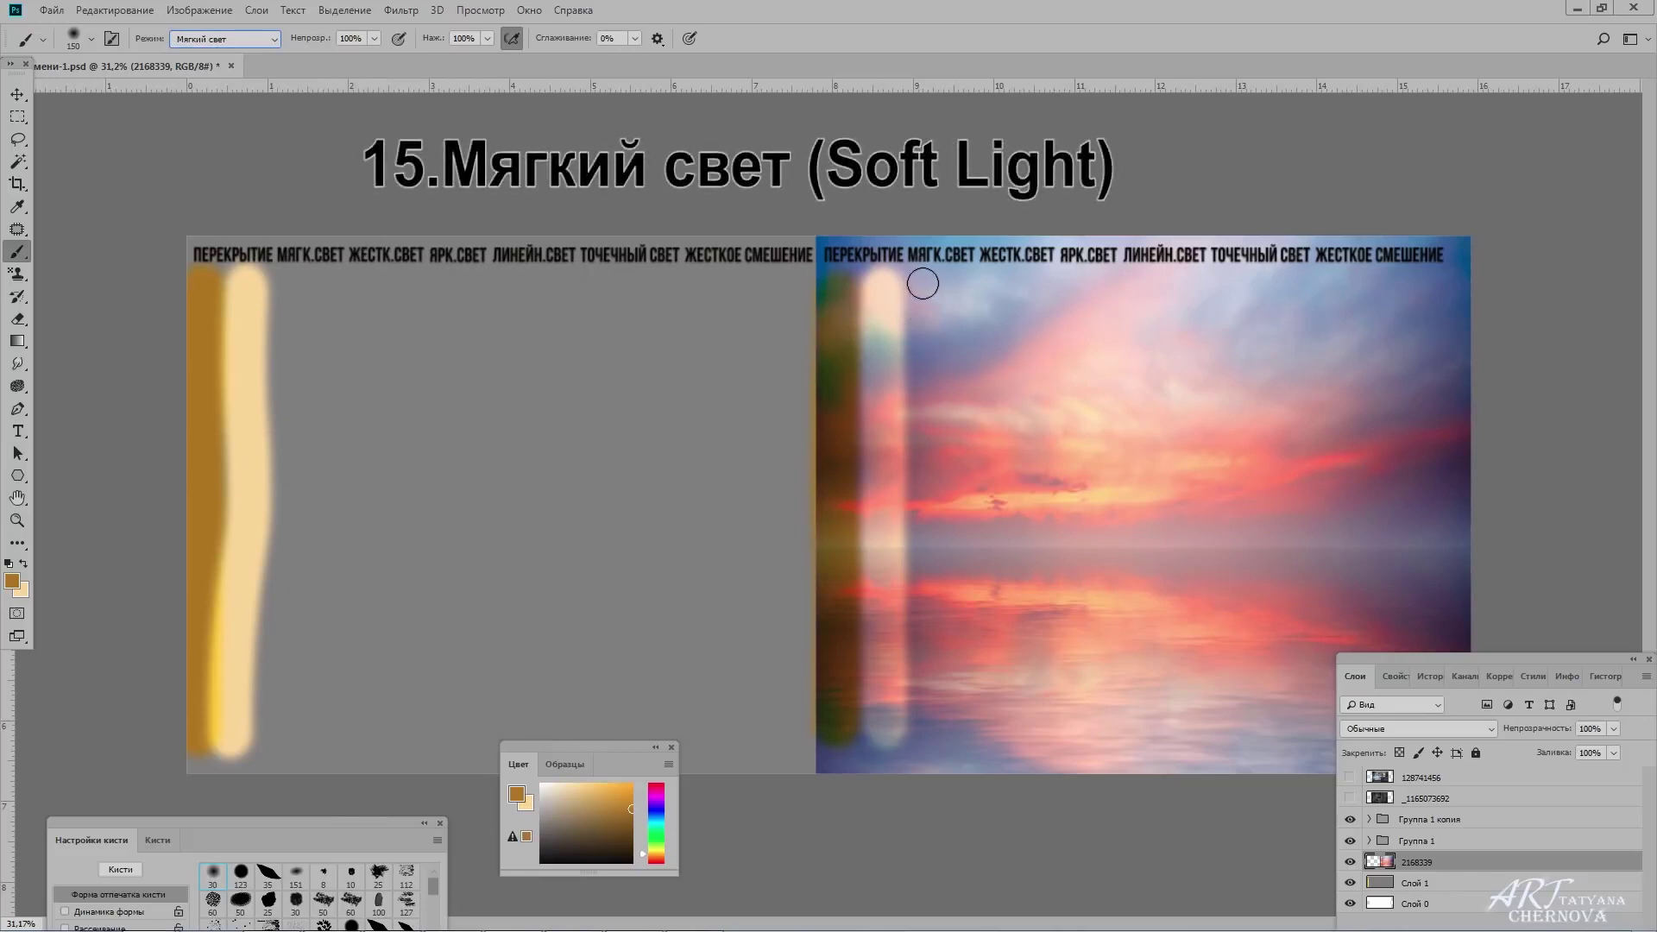
pyautogui.moveTo(924, 277); pyautogui.dragTo(919, 545)
pyautogui.press('x')
pyautogui.moveTo(958, 270); pyautogui.dragTo(954, 696)
# Paint a light Soft Light stripe on the grey panel, redoing the first attempt.
pyautogui.hotkey('alt', '[')
pyautogui.press('x')
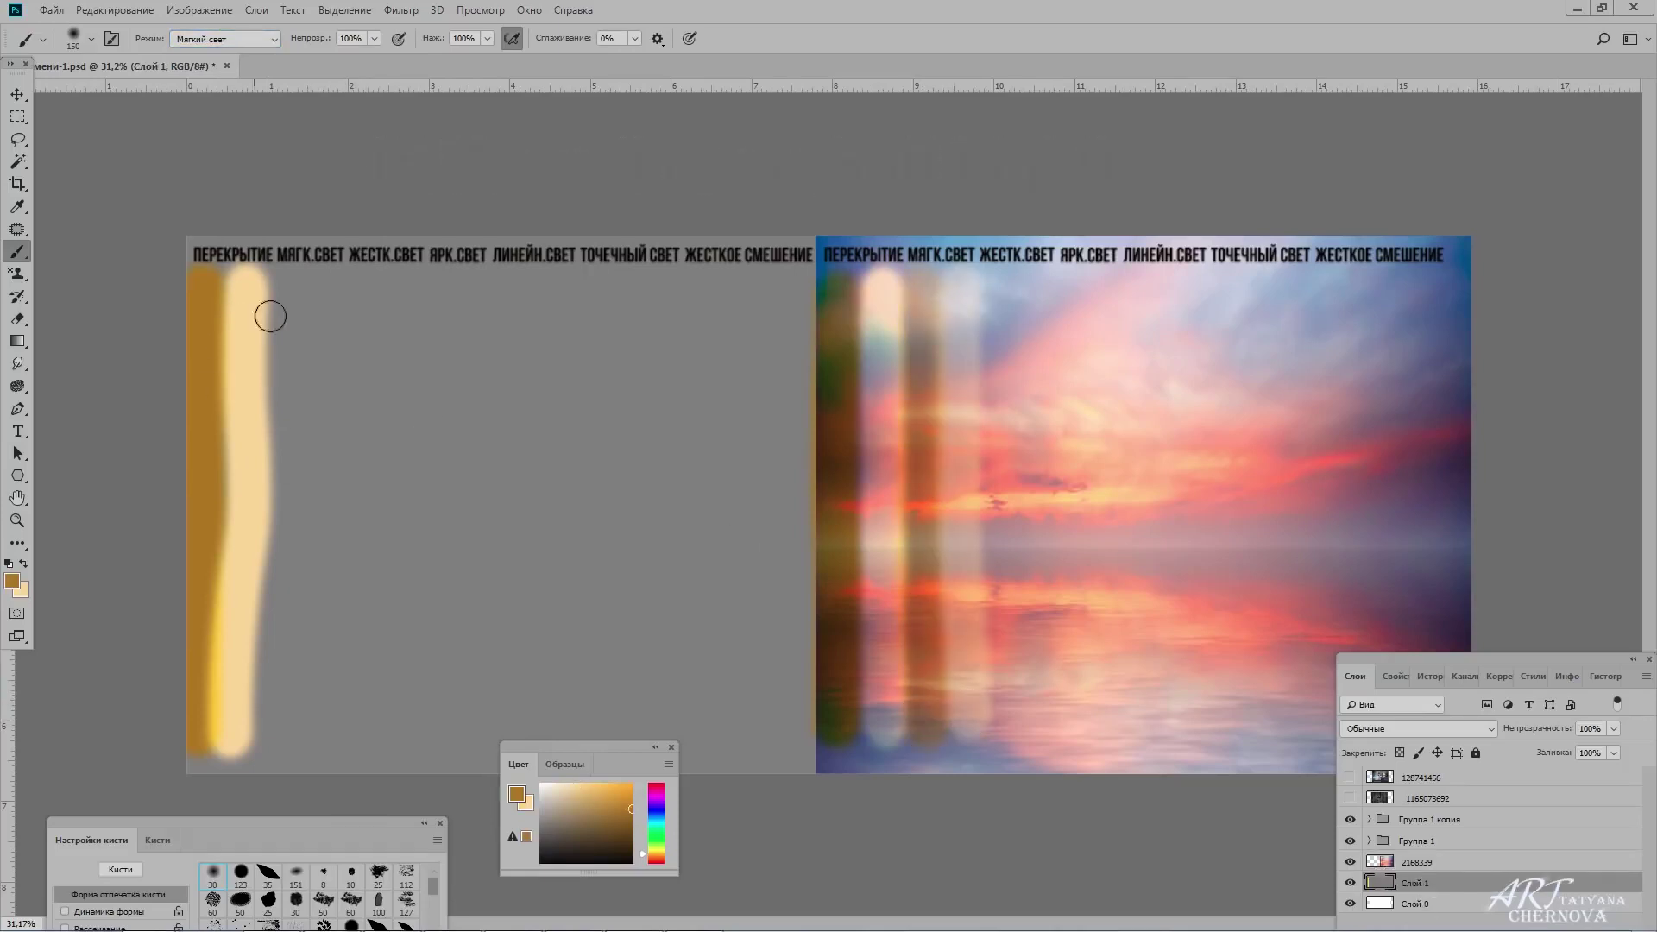
pyautogui.press('x')
pyautogui.moveTo(325, 277); pyautogui.dragTo(310, 751)
pyautogui.hotkey('ctrl', 'z')
pyautogui.moveTo(324, 289); pyautogui.dragTo(315, 760)
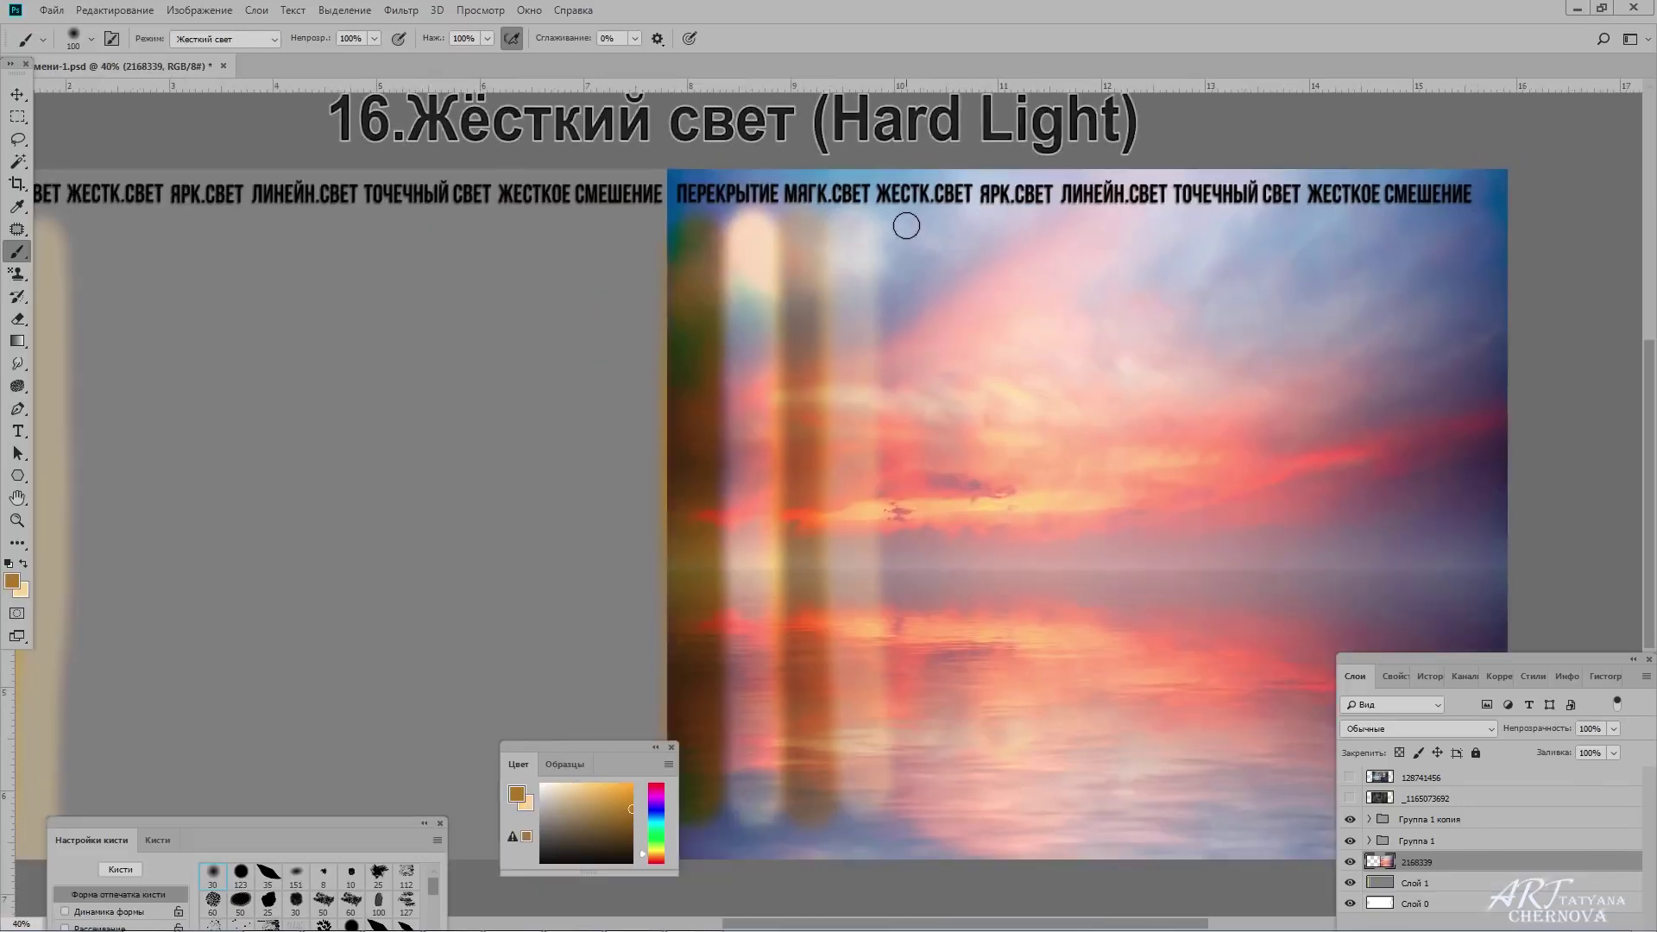
# Paint orange-yellow and light Hard Light stripes down the sunset photo.
pyautogui.moveTo(906, 226)
pyautogui.mouseDown()
pyautogui.moveTo(892, 670)
pyautogui.moveTo(906, 825)
pyautogui.mouseUp()
pyautogui.press('x')
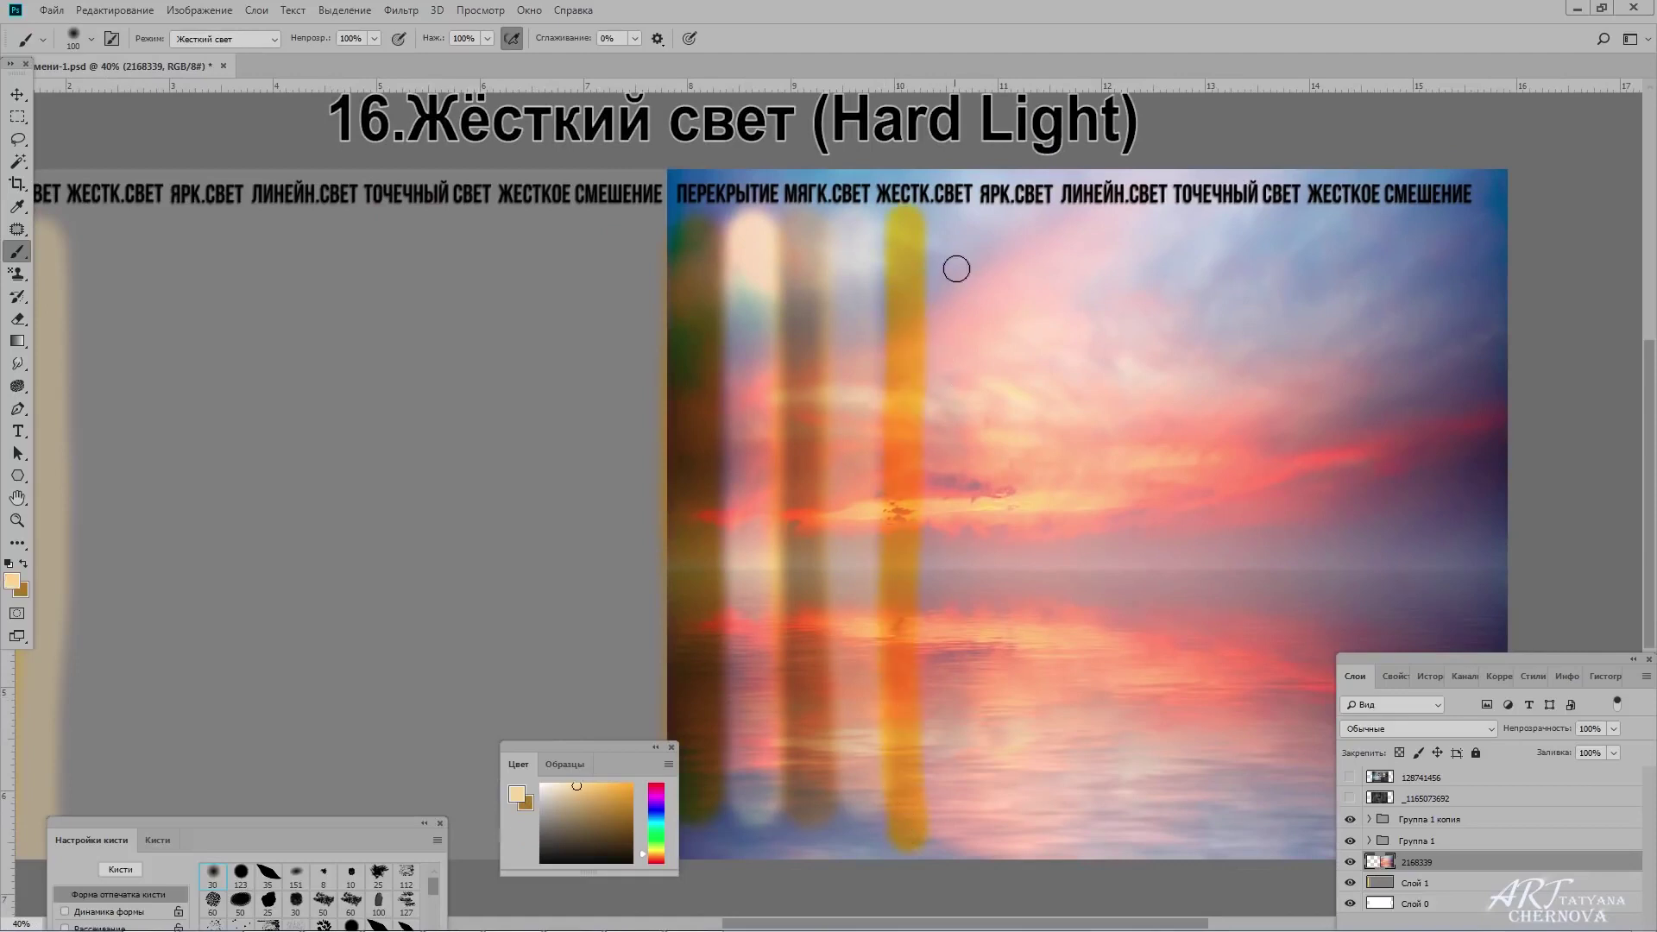
pyautogui.moveTo(950, 226); pyautogui.dragTo(945, 626)
pyautogui.moveTo(938, 689); pyautogui.dragTo(939, 863)
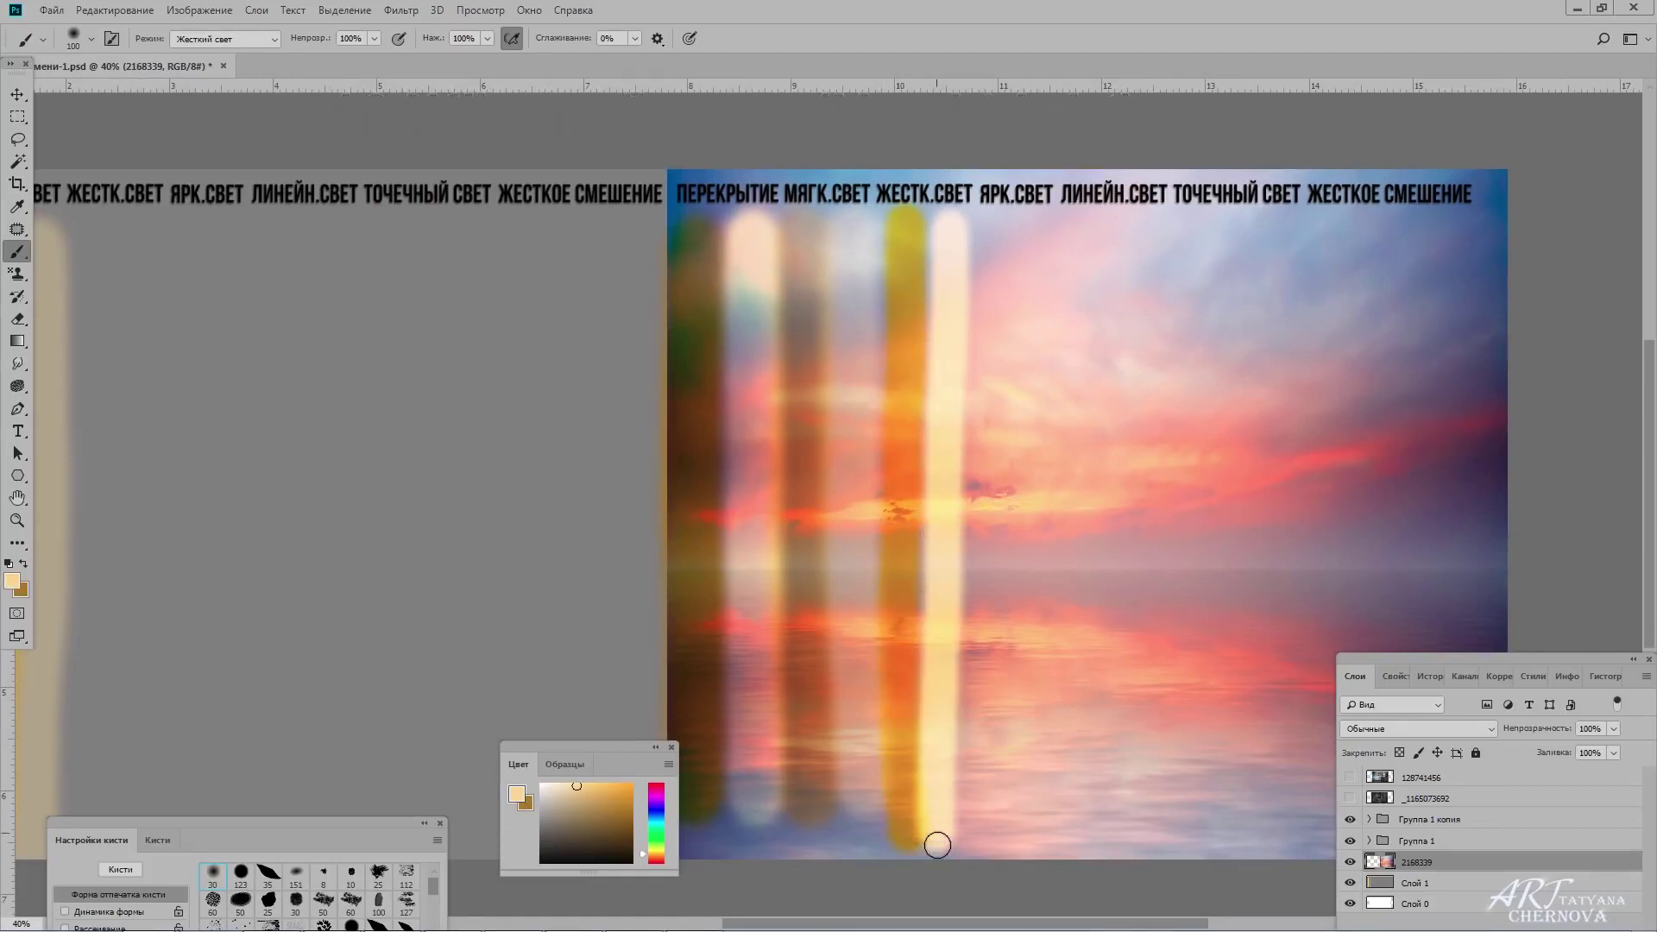
# Paint dark-gold and cream stripes side by side on the grey panel.
pyautogui.moveTo(647, 463)
pyautogui.mouseDown()
pyautogui.moveTo(1029, 455)
pyautogui.moveTo(957, 423)
pyautogui.mouseUp()
pyautogui.press('x')
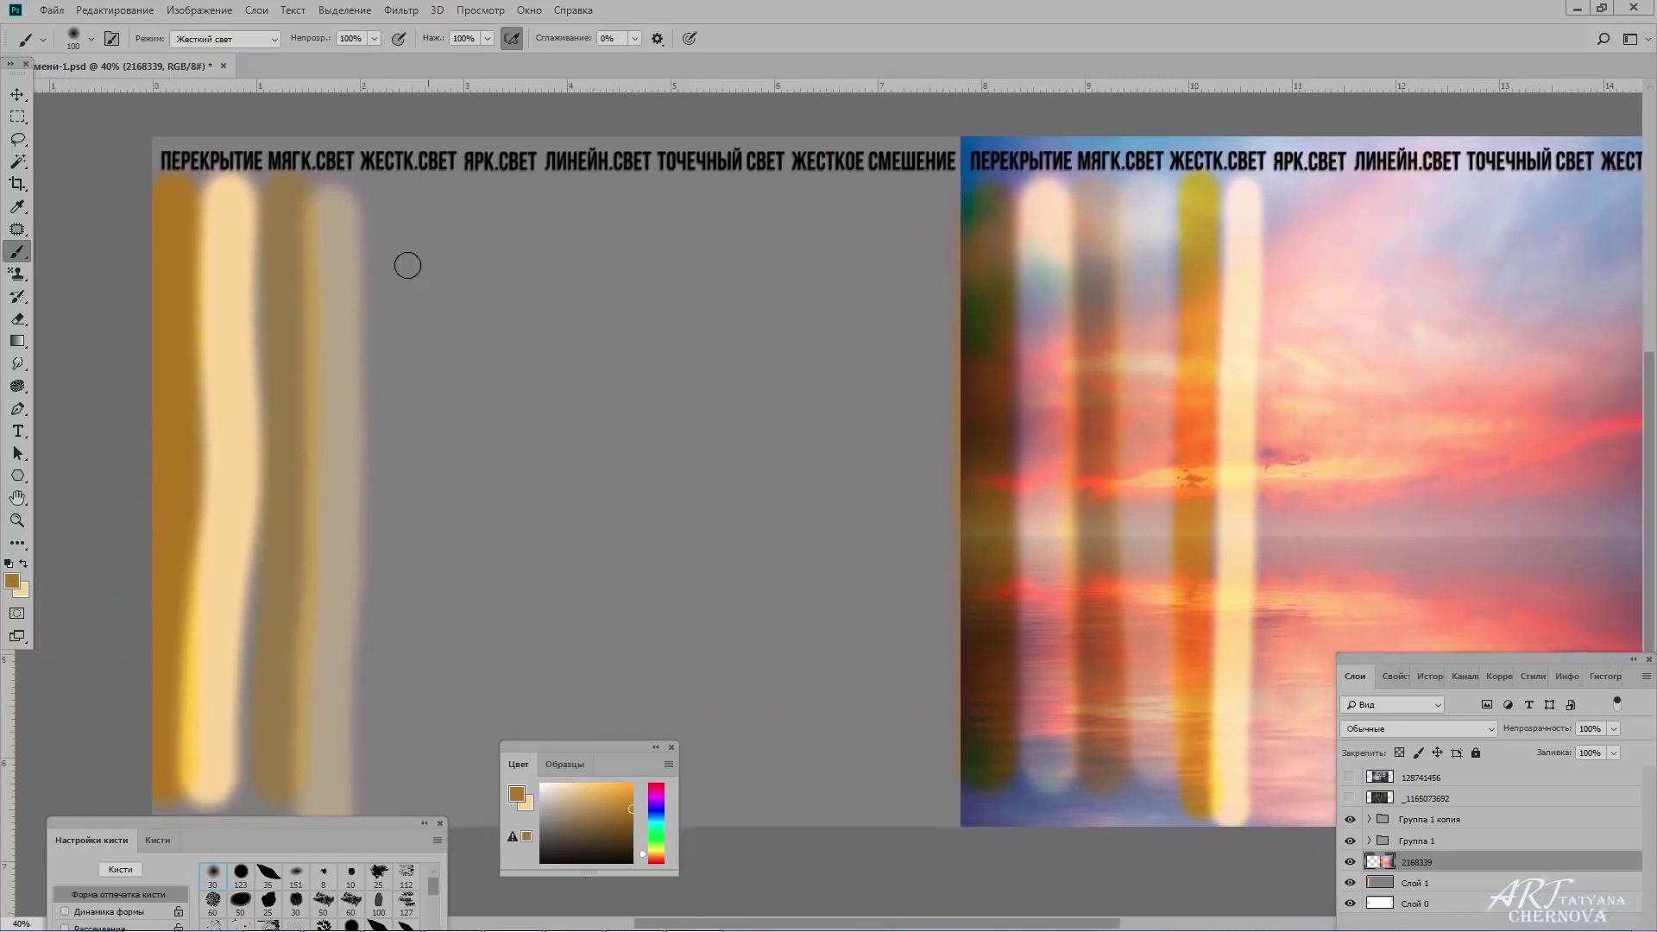
pyautogui.moveTo(378, 194); pyautogui.dragTo(372, 788)
pyautogui.press('x')
pyautogui.moveTo(421, 192); pyautogui.dragTo(402, 816)
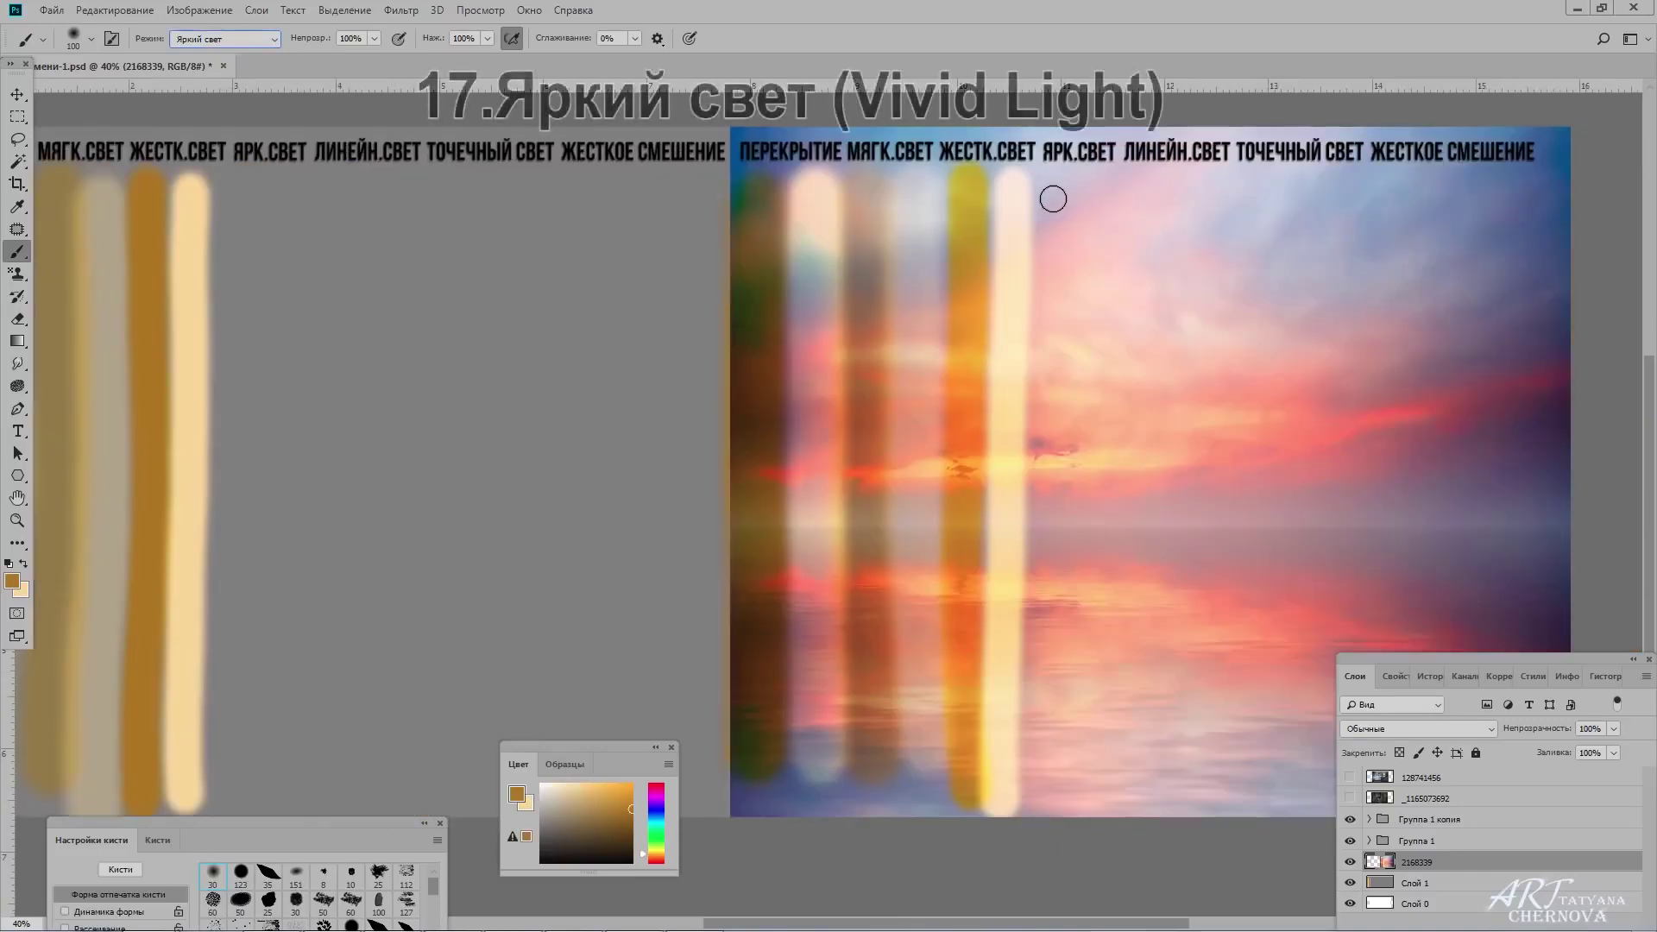
# Paint gold and cream Vivid Light stripes further along the sunset photo.
pyautogui.moveTo(1059, 189); pyautogui.dragTo(1059, 214)
pyautogui.moveTo(1055, 270); pyautogui.dragTo(1028, 766)
pyautogui.press('x')
pyautogui.moveTo(1108, 184); pyautogui.dragTo(1083, 799)
# Set brush hardness to 0 and paint bright cream and yellow strokes on both panels.
pyautogui.click(457, 38)
pyautogui.write('0')
pyautogui.press('Return')
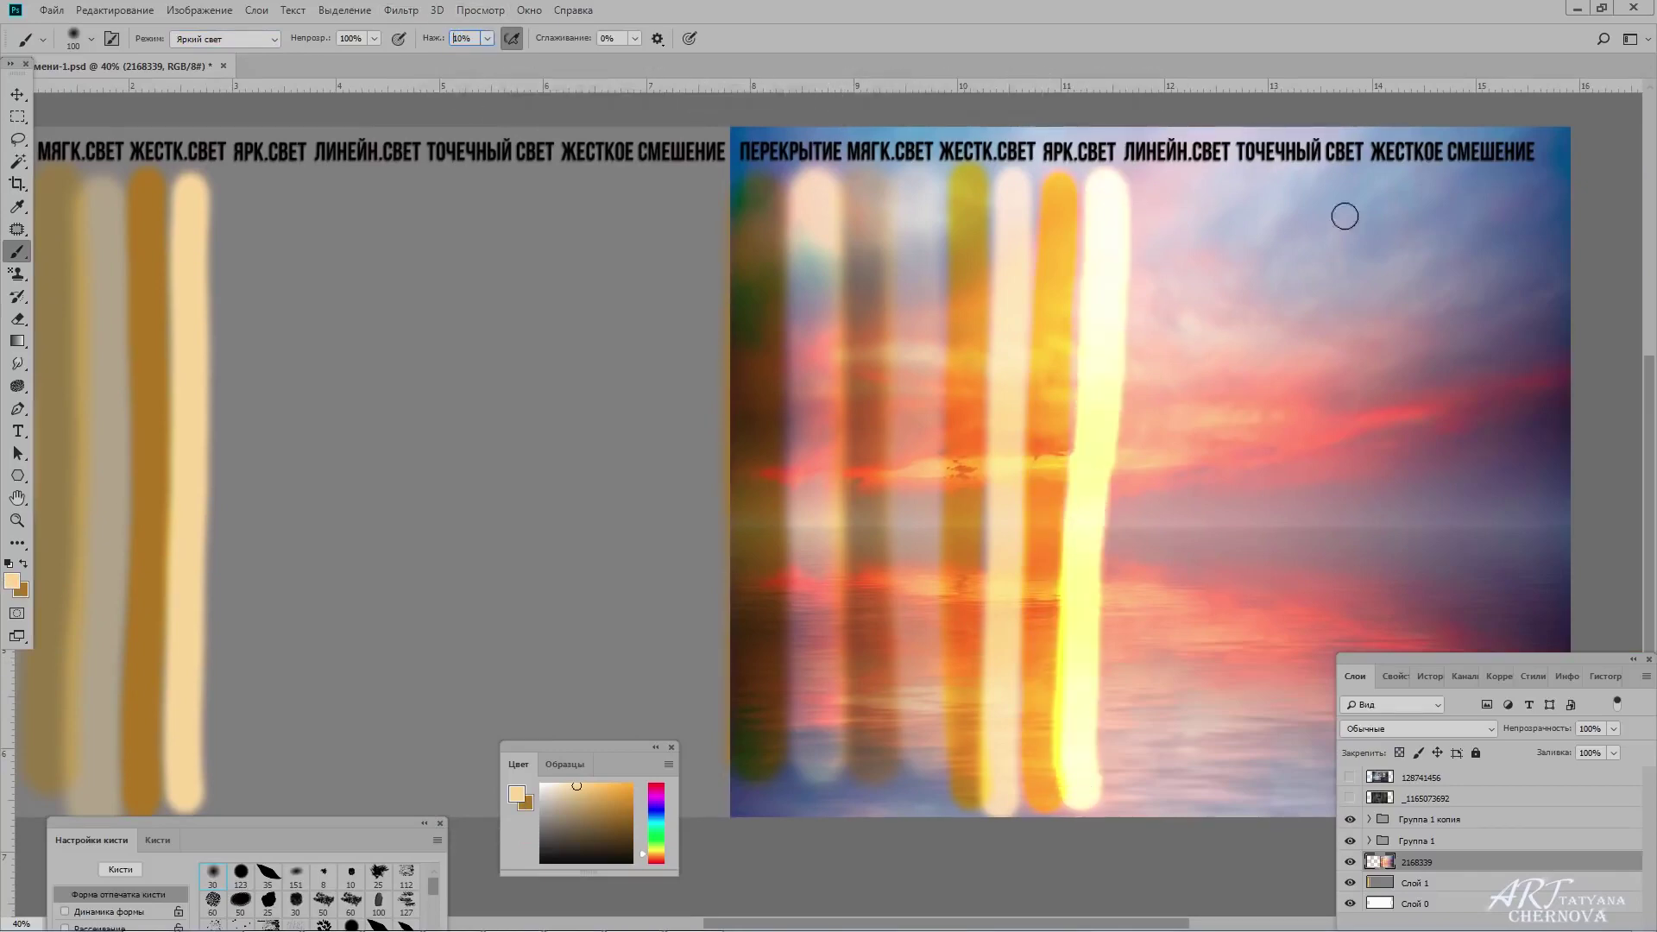
pyautogui.moveTo(1264, 189)
pyautogui.mouseDown()
pyautogui.moveTo(1503, 591)
pyautogui.moveTo(1554, 536)
pyautogui.mouseUp()
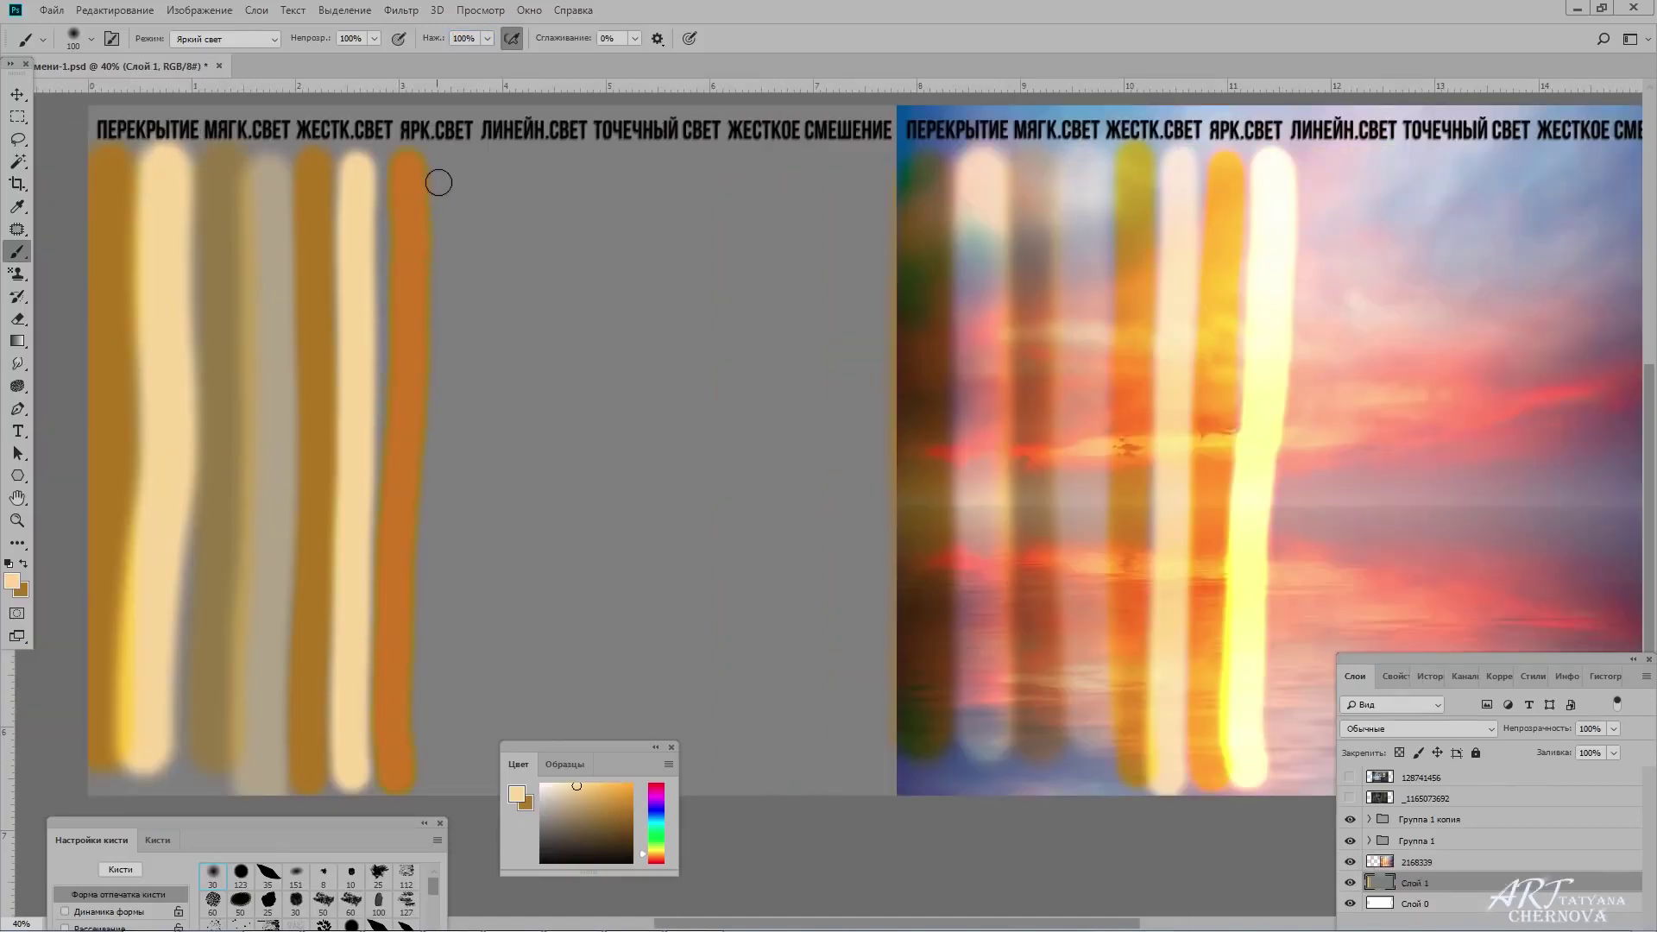
pyautogui.moveTo(437, 173); pyautogui.dragTo(443, 777)
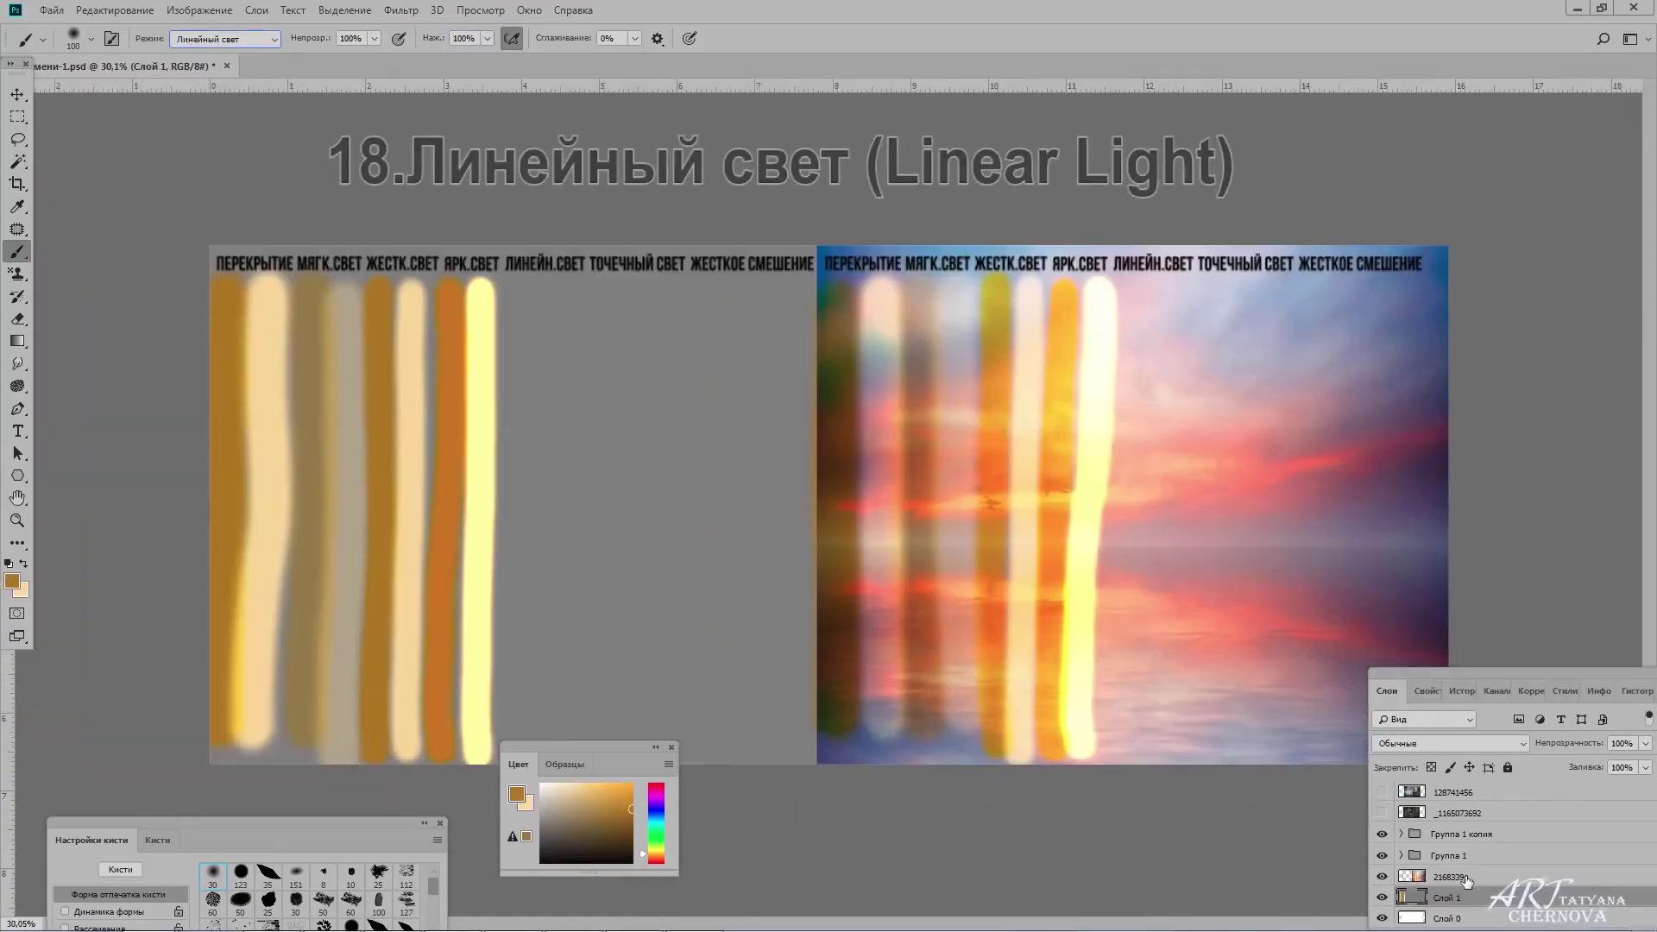
# Paint orange and light Linear Light stripes on the sunset and a light-yellow stripe on the grey panel.
pyautogui.hotkey('alt', ']')
pyautogui.moveTo(1136, 285); pyautogui.dragTo(1126, 738)
pyautogui.press('x')
pyautogui.moveTo(1170, 296); pyautogui.dragTo(1172, 747)
pyautogui.hotkey('alt', '[')
pyautogui.press('x')
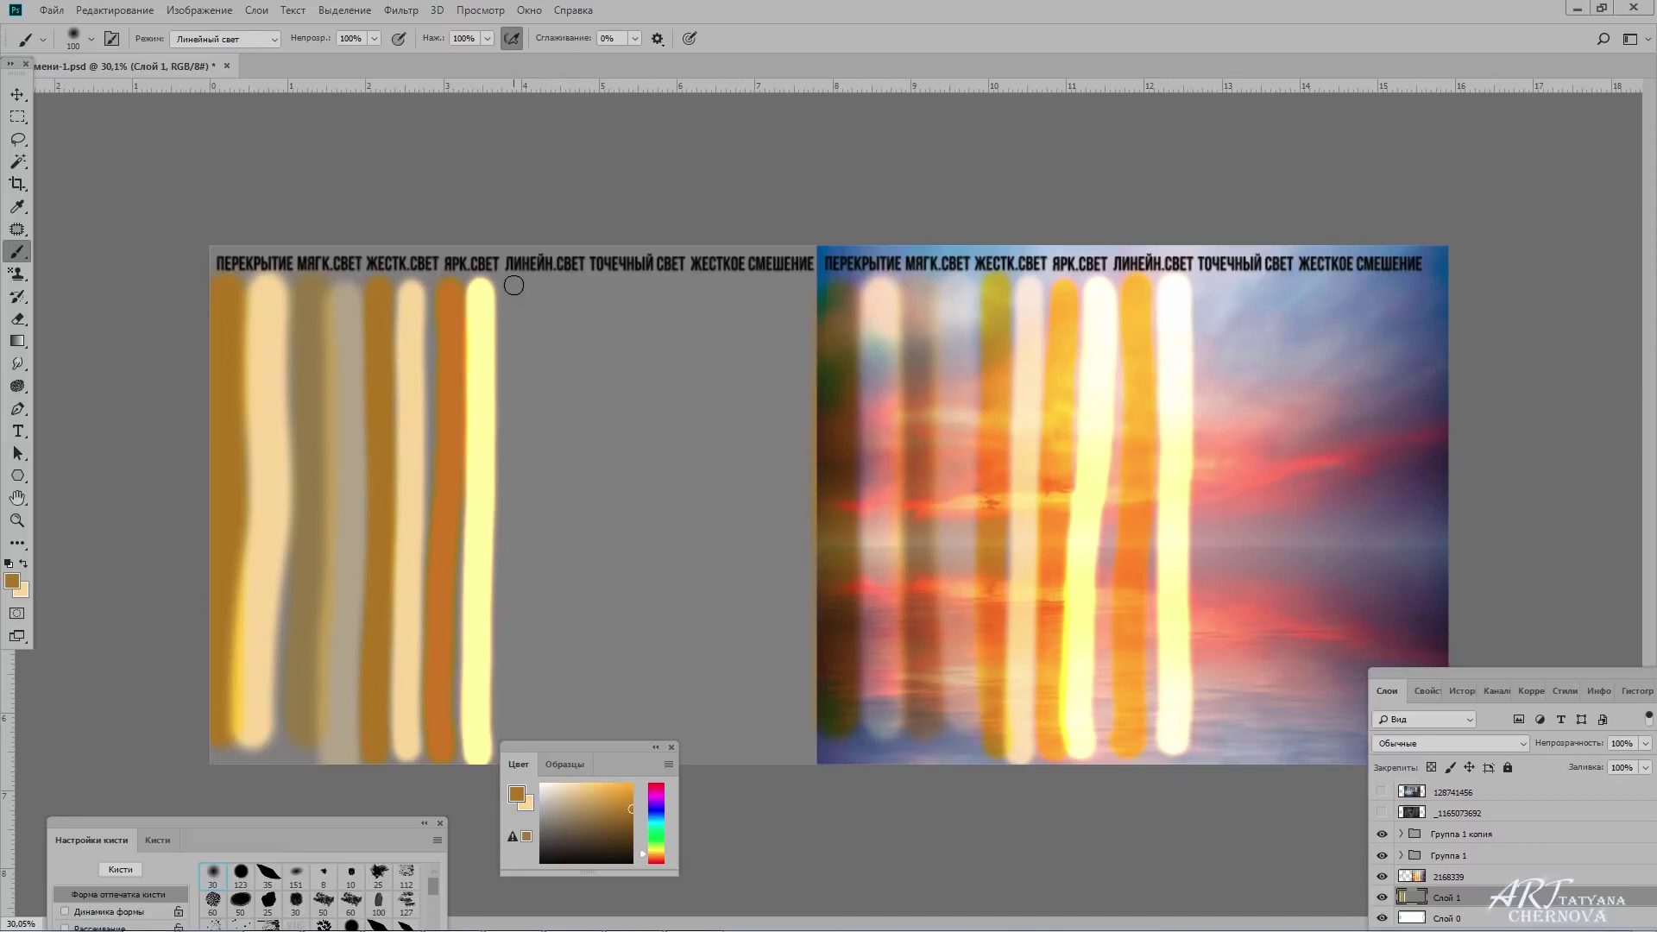
pyautogui.press('x')
pyautogui.moveTo(562, 288); pyautogui.dragTo(544, 729)
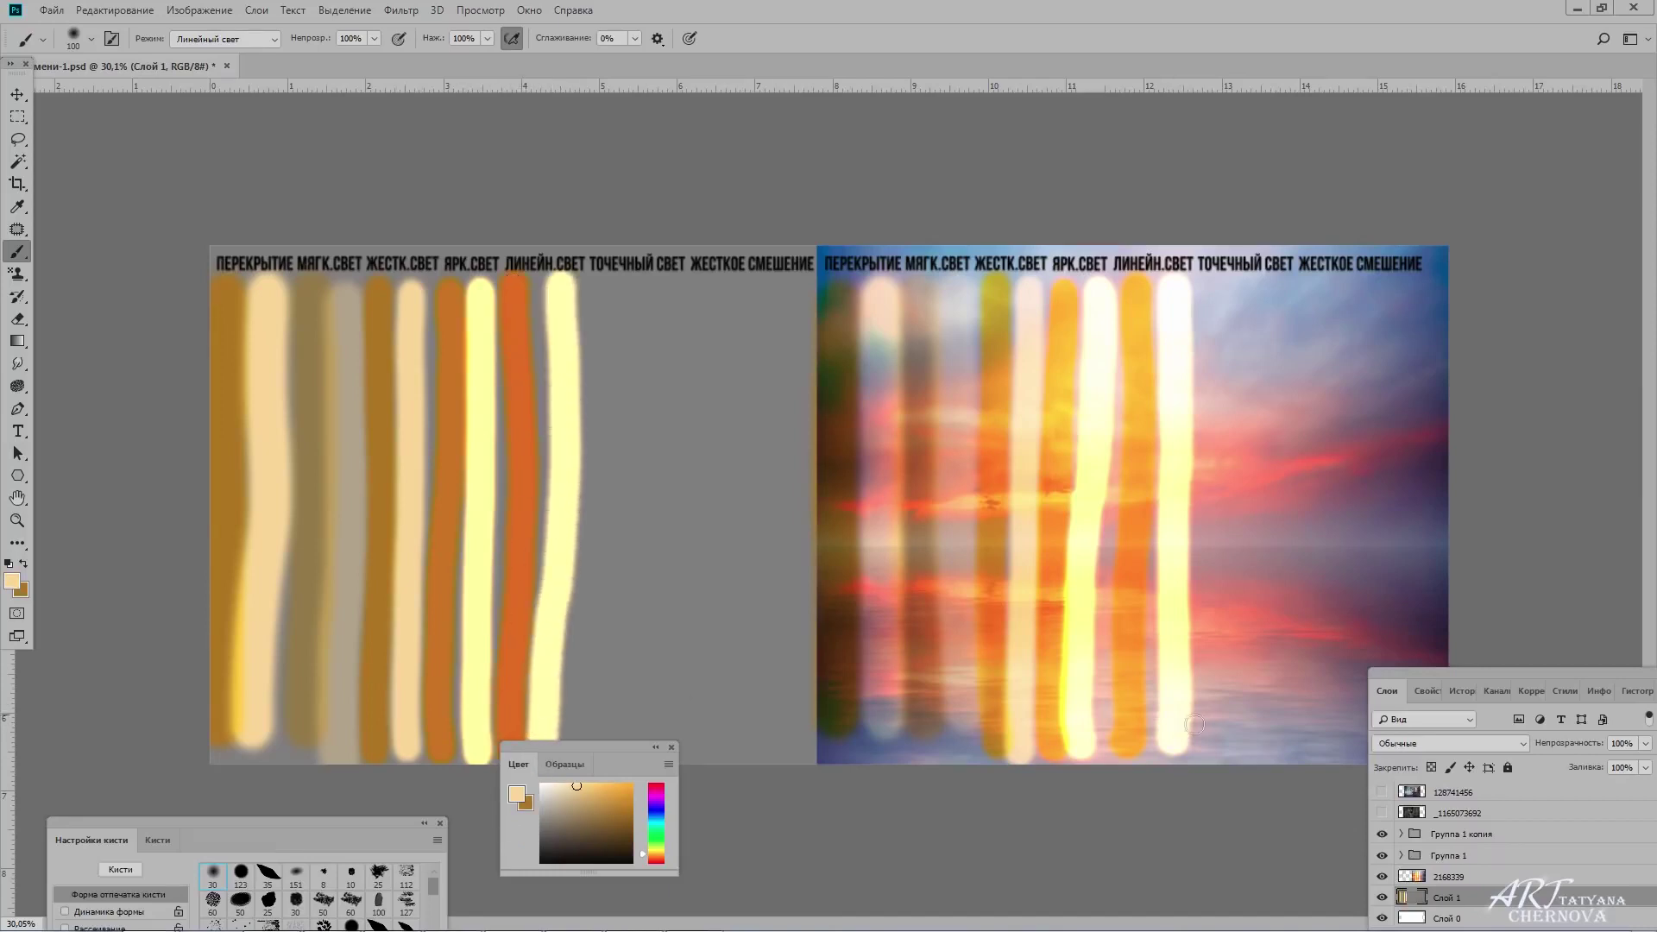
# In Pin Light mode, paint yellow-green and pink stripes on the sunset, olive and peach on the panel.
pyautogui.click(1491, 879)
pyautogui.press('x')
pyautogui.click(225, 37)
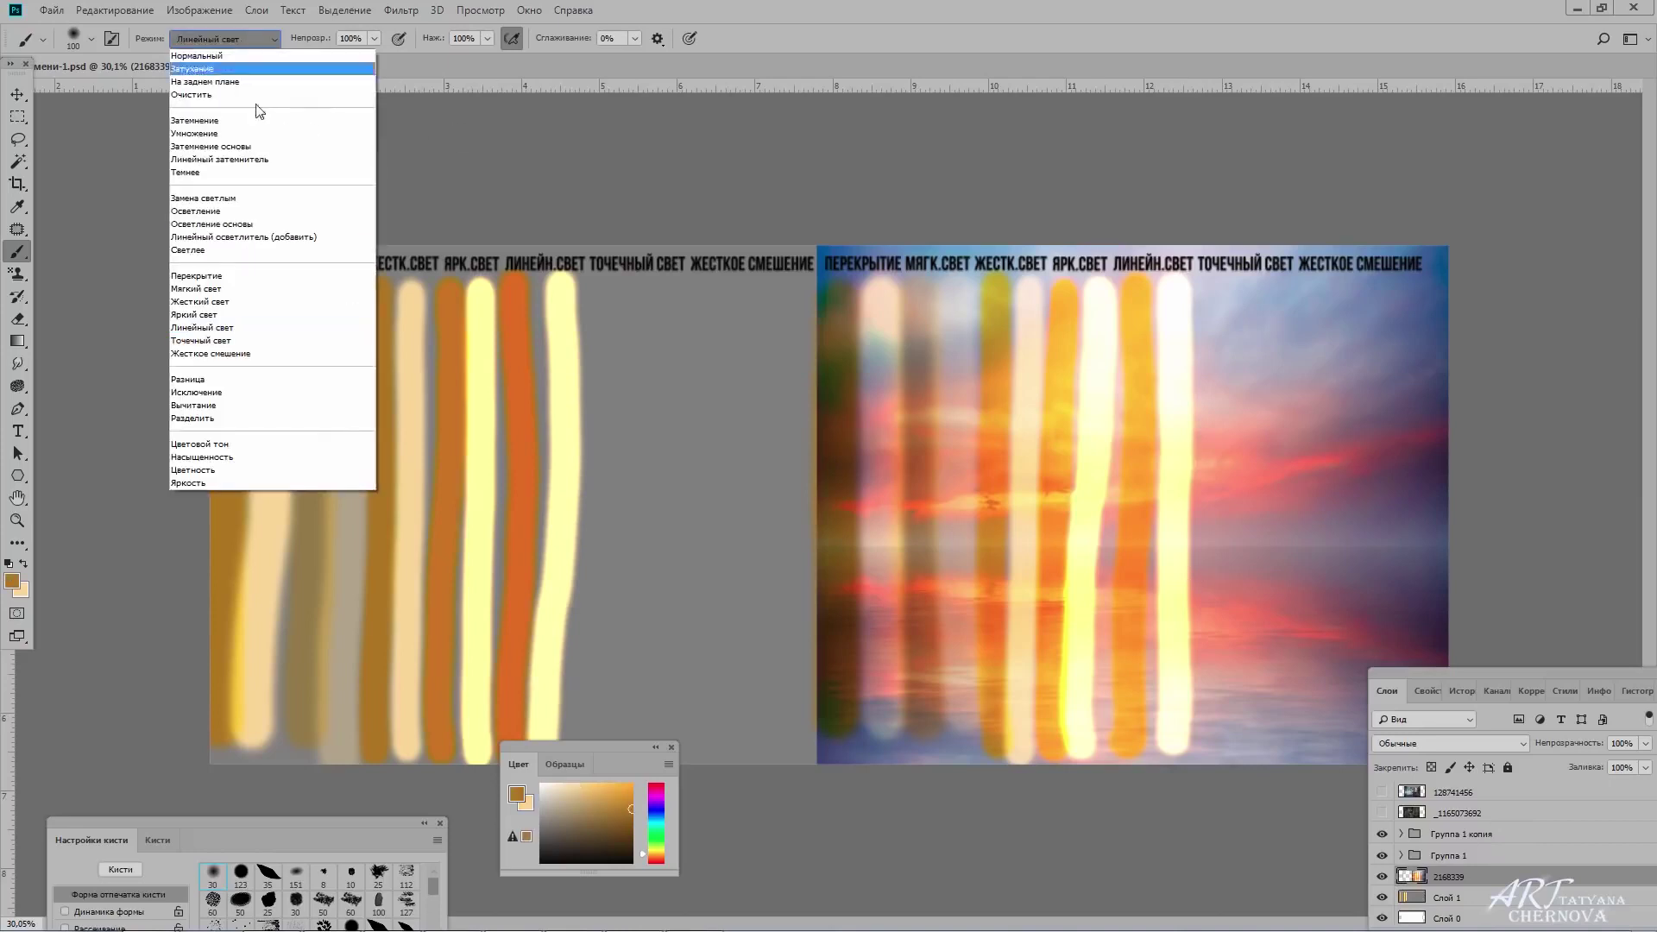
pyautogui.click(207, 340)
pyautogui.moveTo(1221, 296); pyautogui.dragTo(1225, 731)
pyautogui.press('x')
pyautogui.moveTo(1269, 289); pyautogui.dragTo(1268, 752)
pyautogui.click(1484, 898)
pyautogui.press('x')
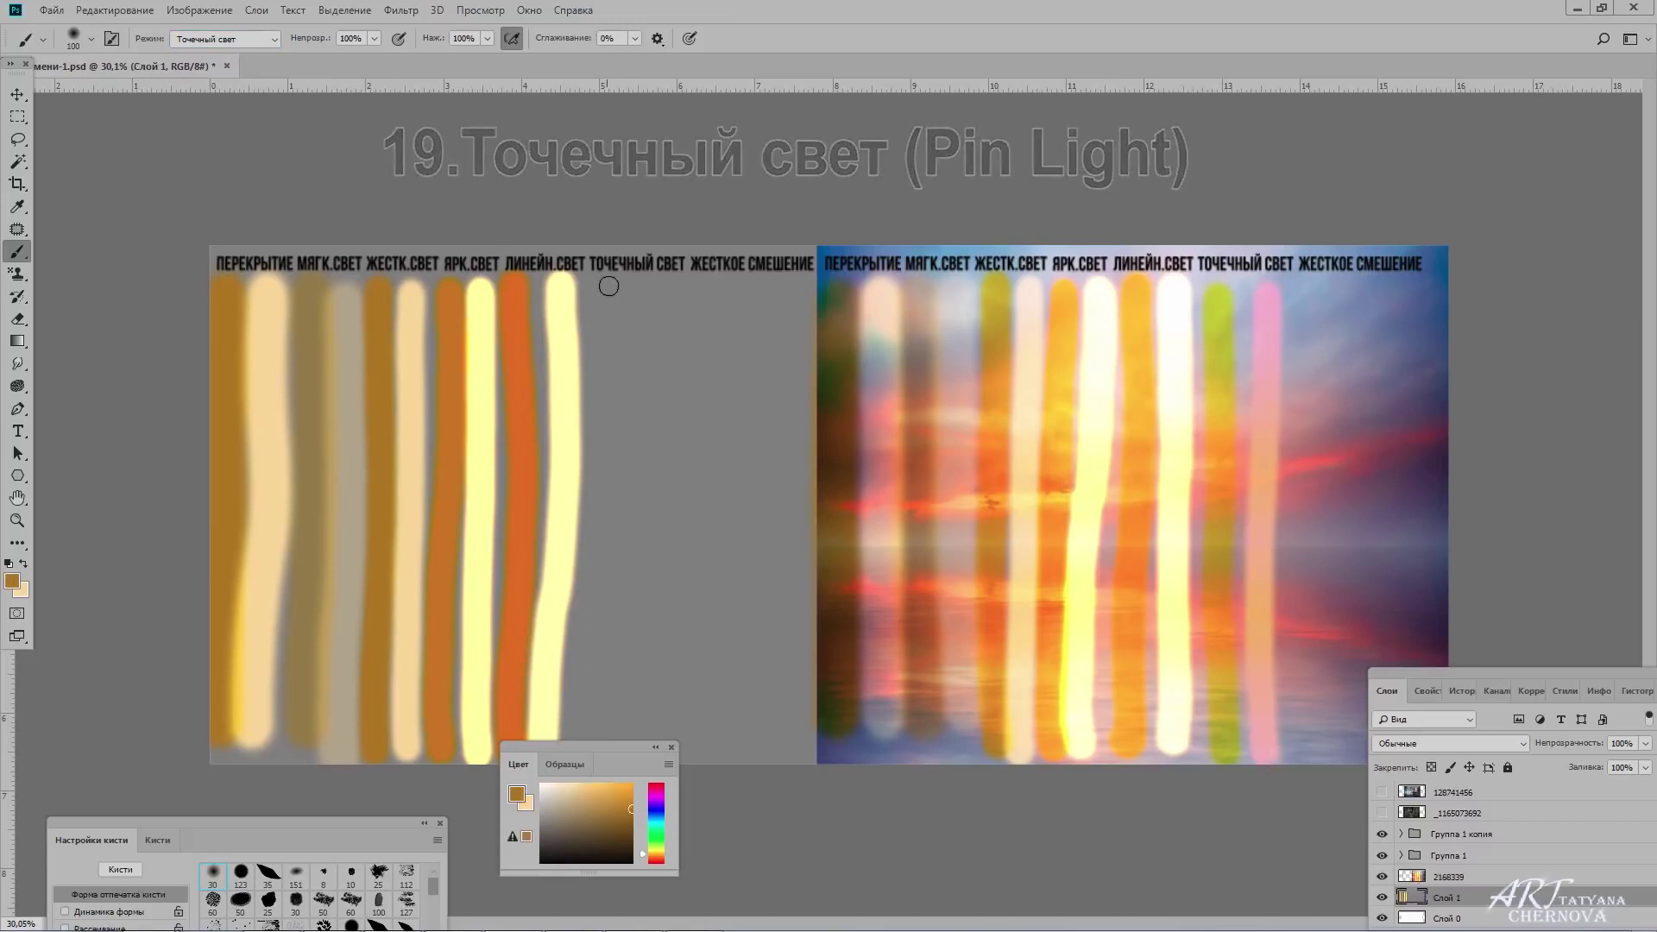
pyautogui.moveTo(601, 289); pyautogui.dragTo(604, 381)
pyautogui.press('x')
pyautogui.moveTo(643, 287); pyautogui.dragTo(628, 717)
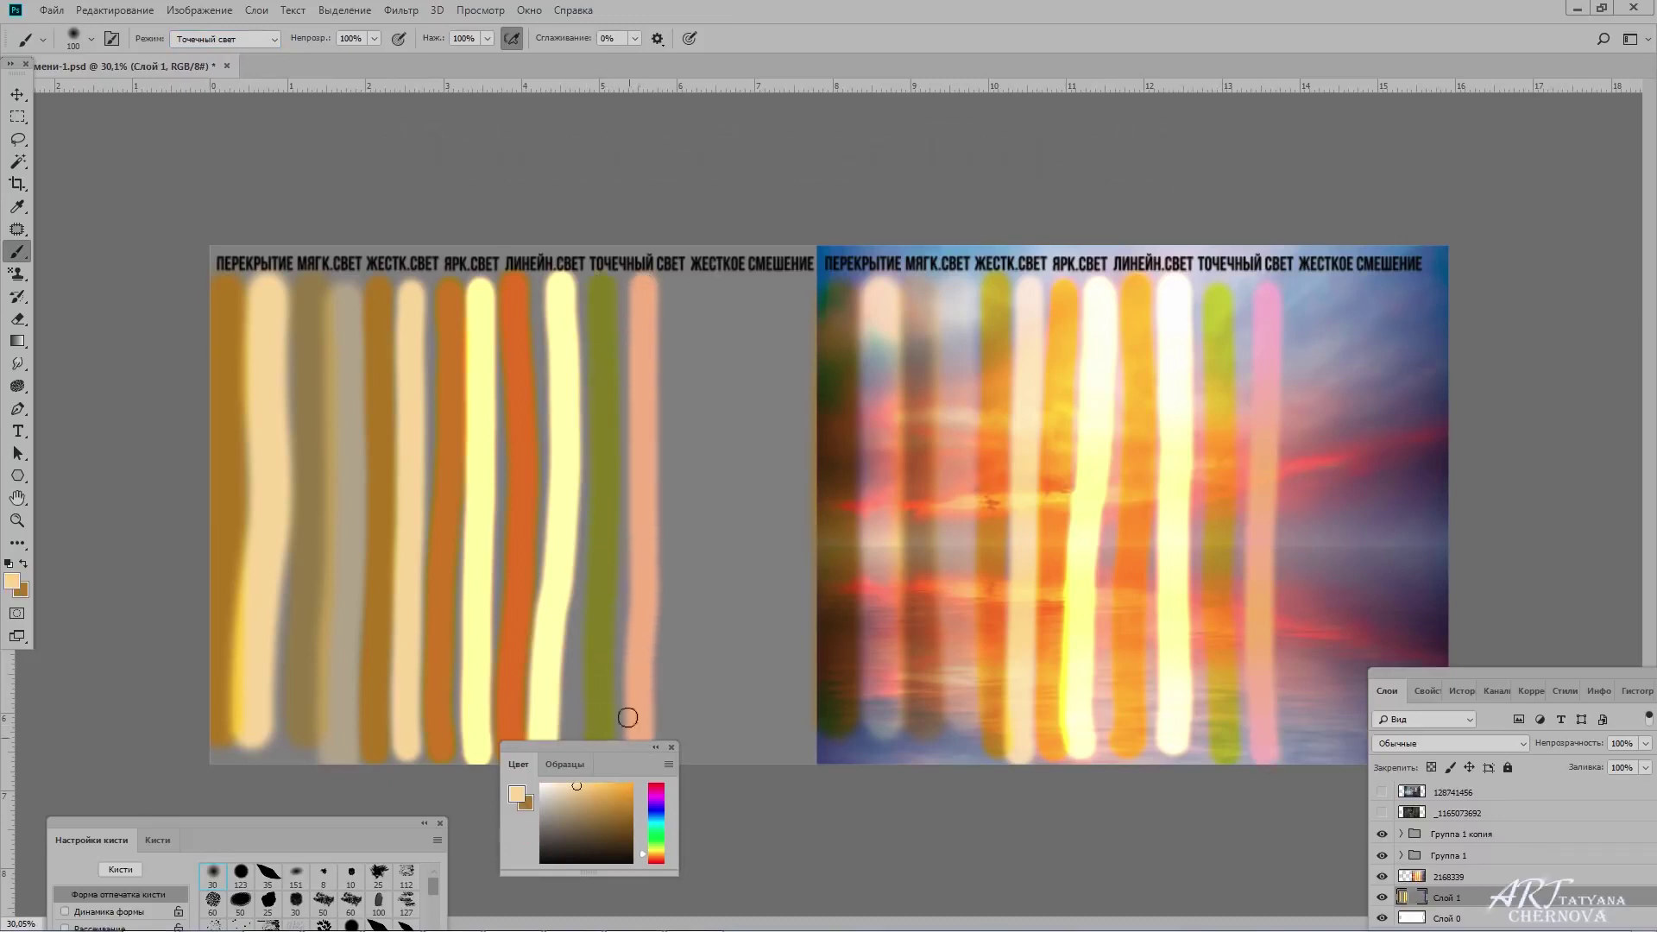
# In Hard Mix mode, paint yellow-red and white-yellow sunset stripes and a beige panel stripe.
pyautogui.click(1487, 873)
pyautogui.press('x')
pyautogui.hotkey('shift', '+')
pyautogui.moveTo(1312, 292); pyautogui.dragTo(1314, 759)
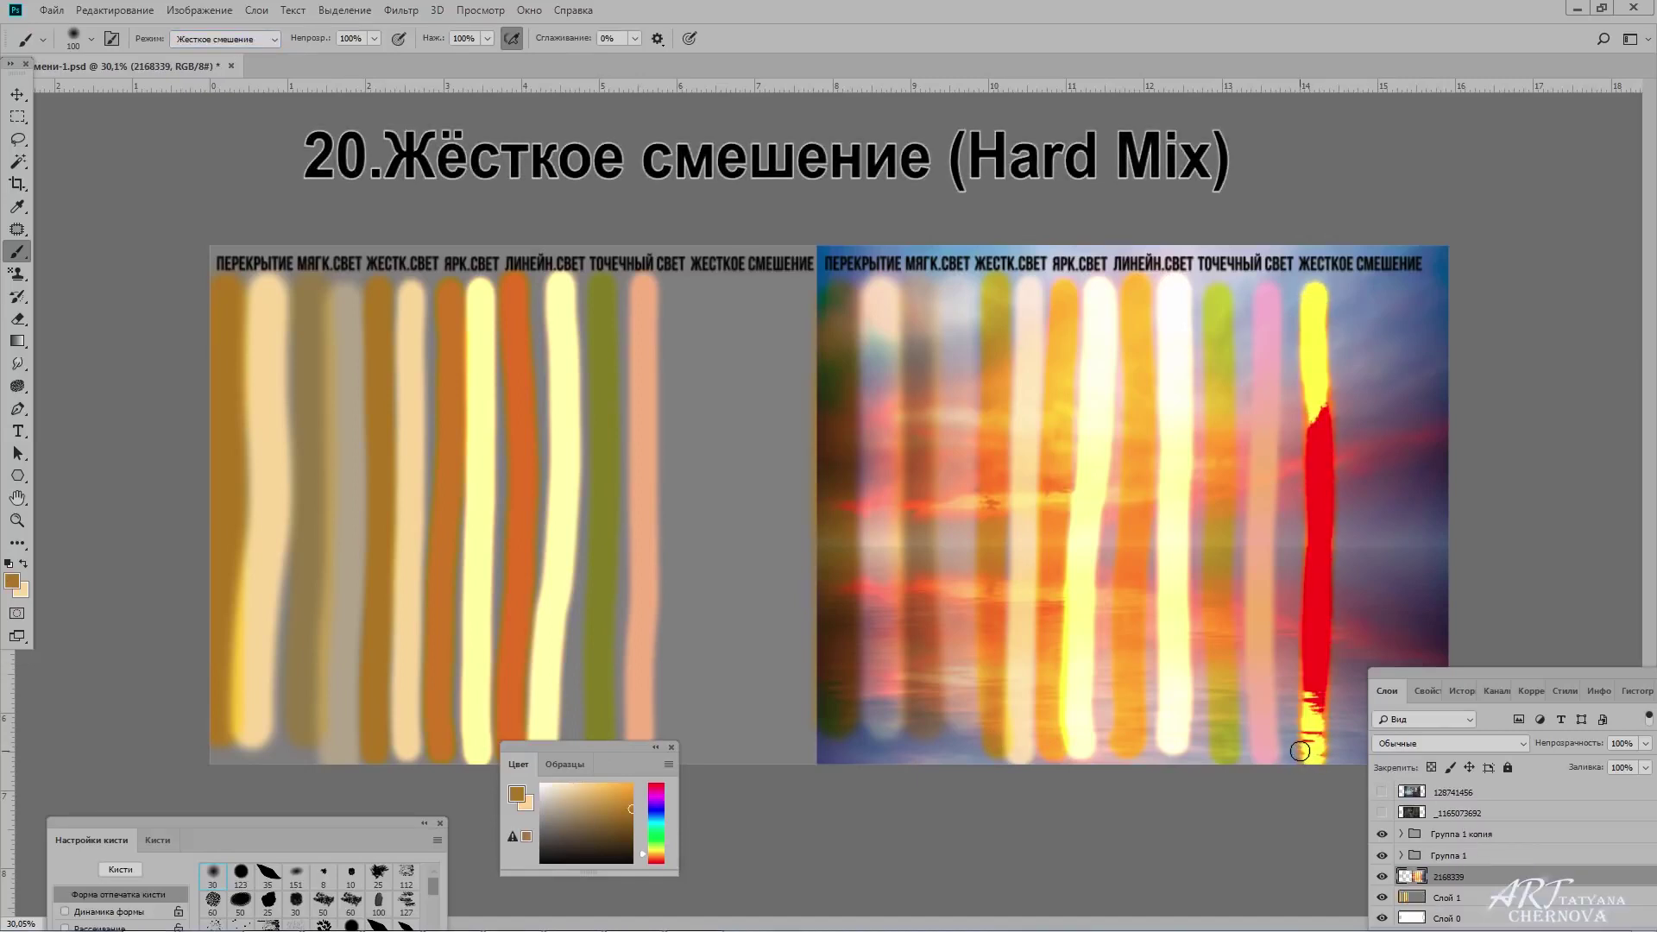
pyautogui.press('x')
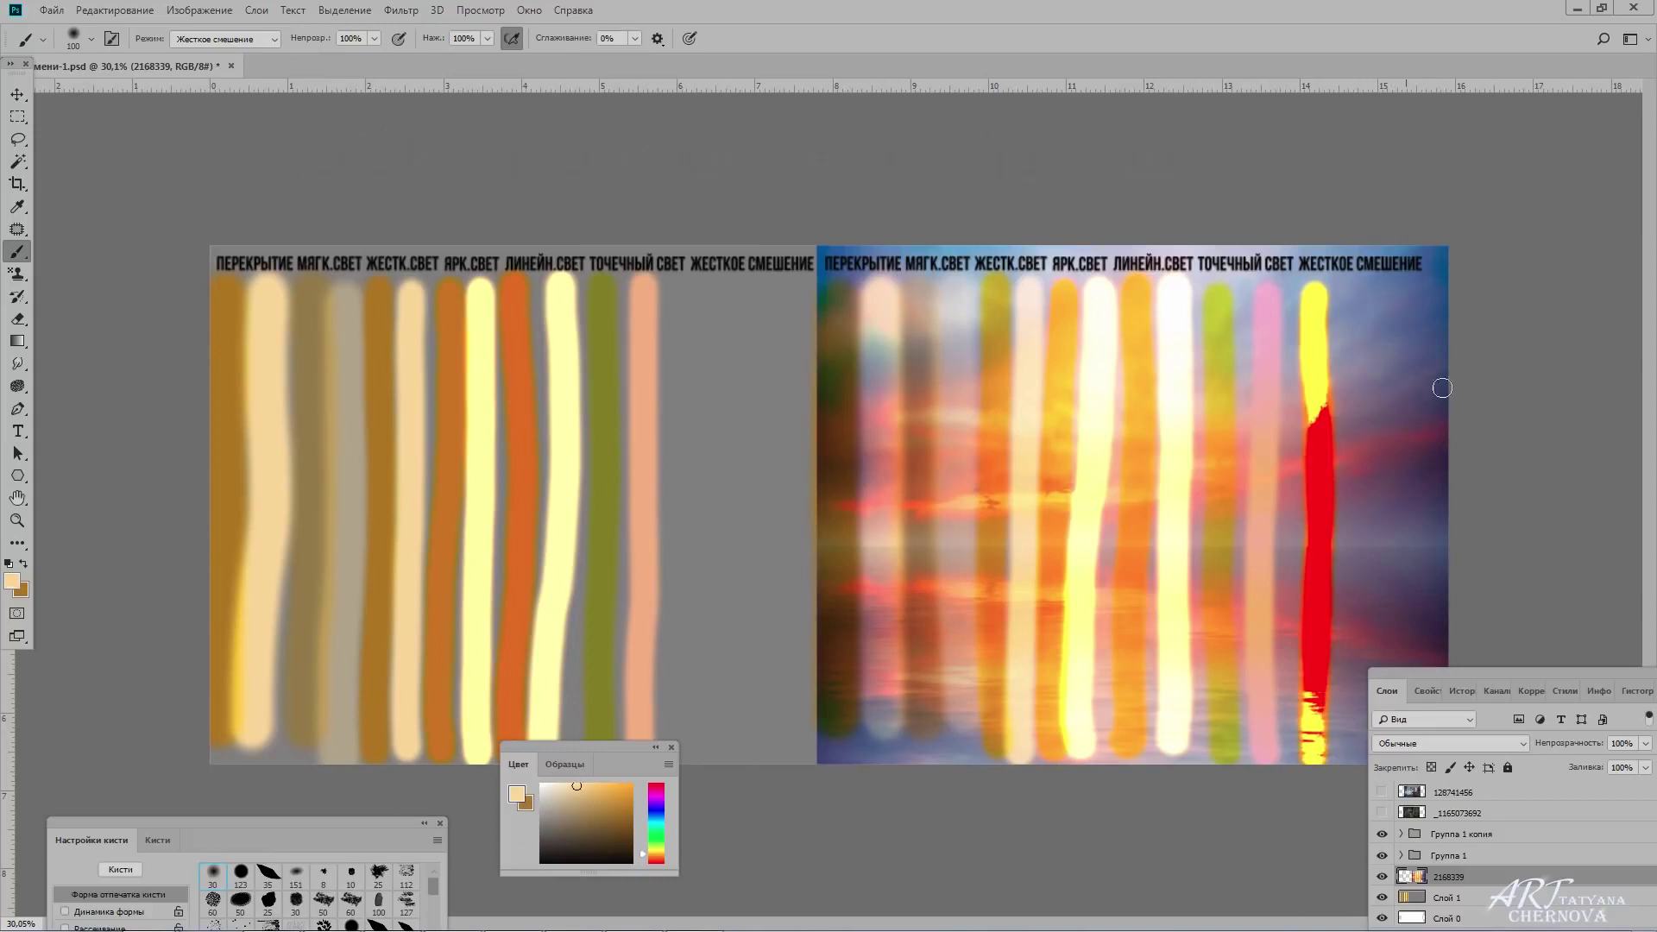
pyautogui.moveTo(1381, 297); pyautogui.dragTo(1390, 749)
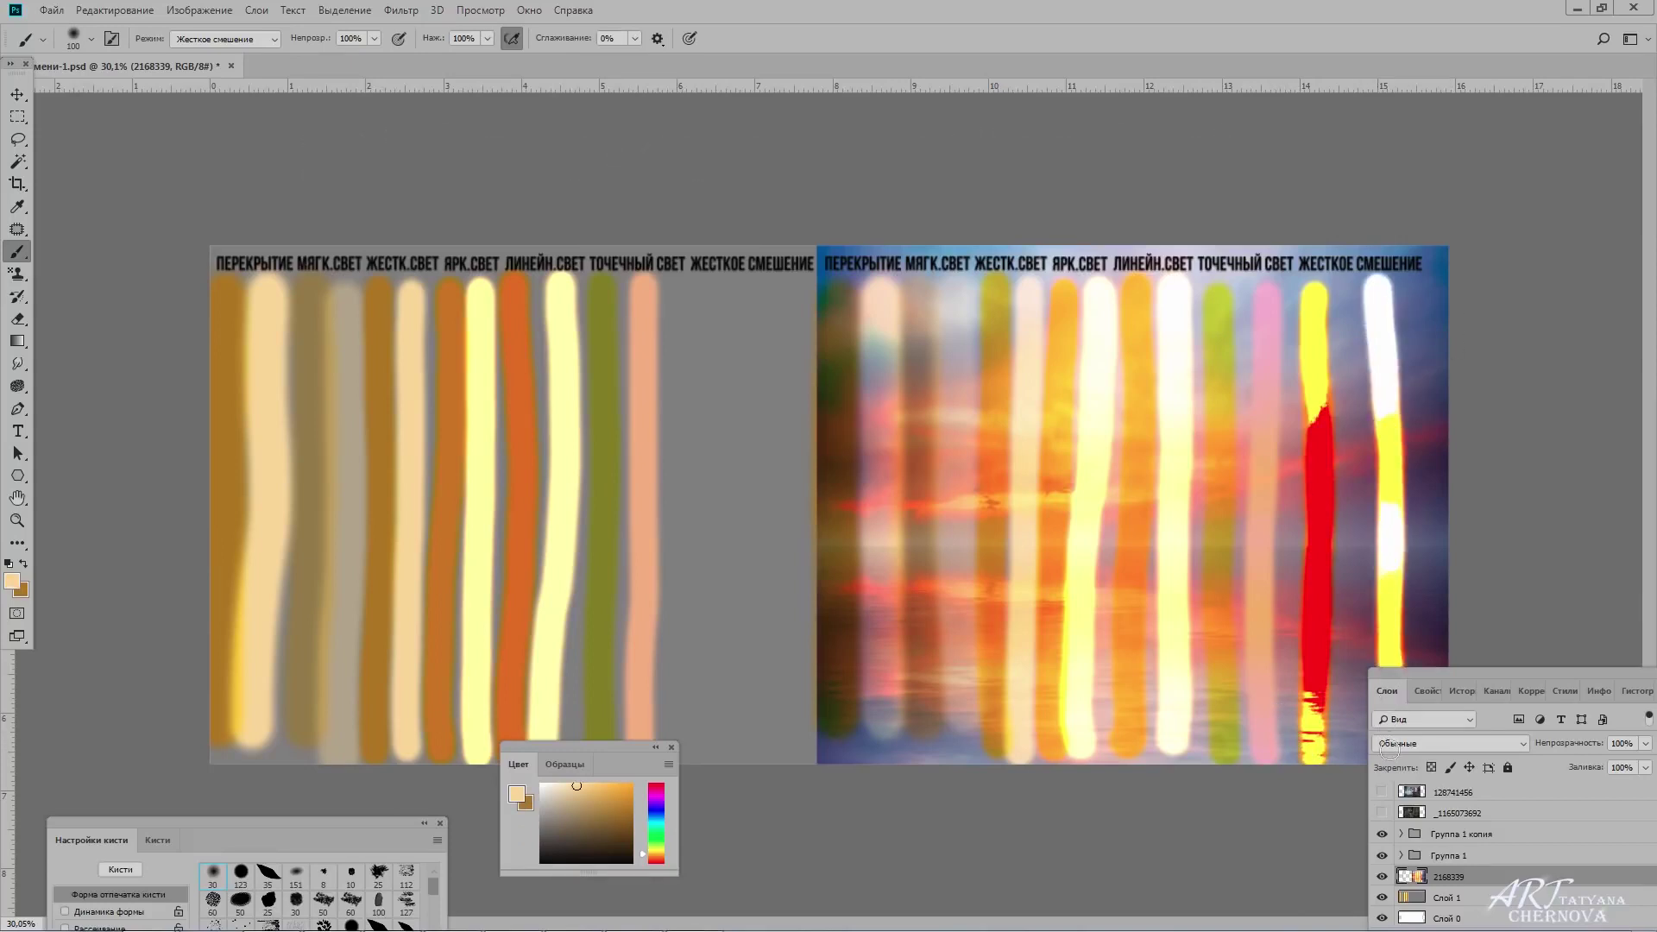
pyautogui.press('x')
pyautogui.press('x')
pyautogui.moveTo(767, 288); pyautogui.dragTo(762, 744)
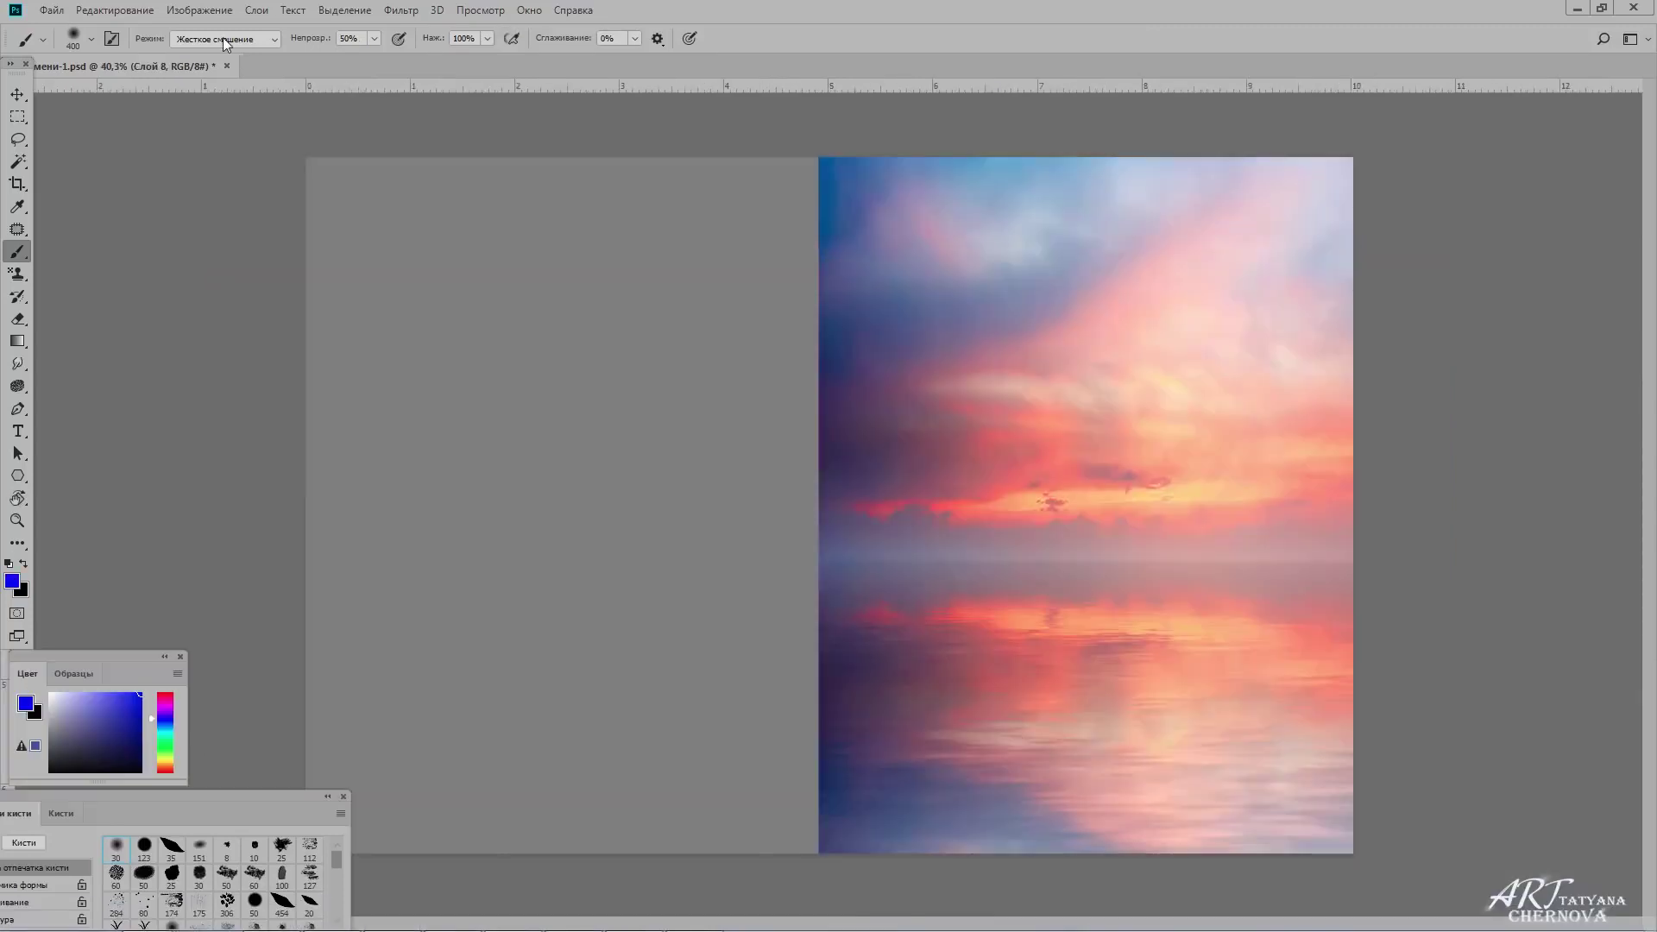
pyautogui.click(225, 39)
pyautogui.click(193, 377)
# Try yellow, blue and zigzag Difference-mode strokes over the sunset, undoing them.
pyautogui.moveTo(880, 250)
pyautogui.mouseDown()
pyautogui.moveTo(1246, 381)
pyautogui.moveTo(1221, 803)
pyautogui.mouseUp()
pyautogui.hotkey('ctrl', 'z')
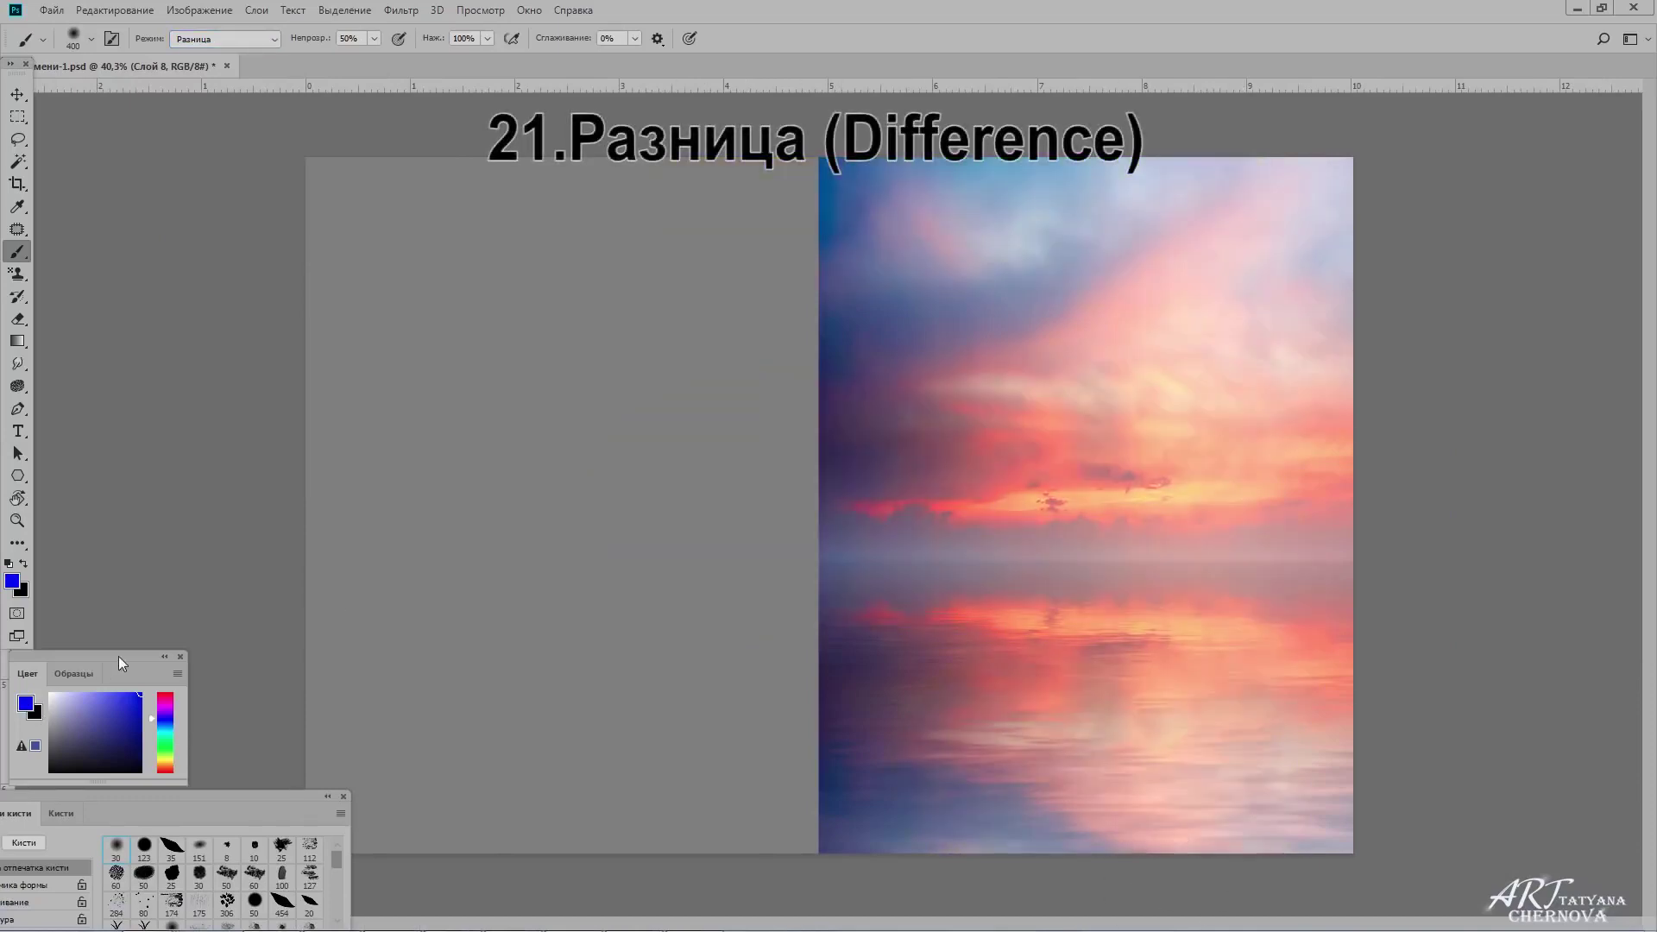
pyautogui.moveTo(118, 656); pyautogui.dragTo(200, 549)
pyautogui.click(246, 661)
pyautogui.moveTo(682, 247); pyautogui.dragTo(1061, 244)
pyautogui.moveTo(867, 376)
pyautogui.mouseDown()
pyautogui.moveTo(684, 784)
pyautogui.moveTo(1257, 784)
pyautogui.mouseUp()
pyautogui.hotkey('ctrl', 'z')
# Try an Exclusion stroke and a blue Exclusion sky tint on the sunset, undoing both.
pyautogui.click(225, 38)
pyautogui.click(196, 392)
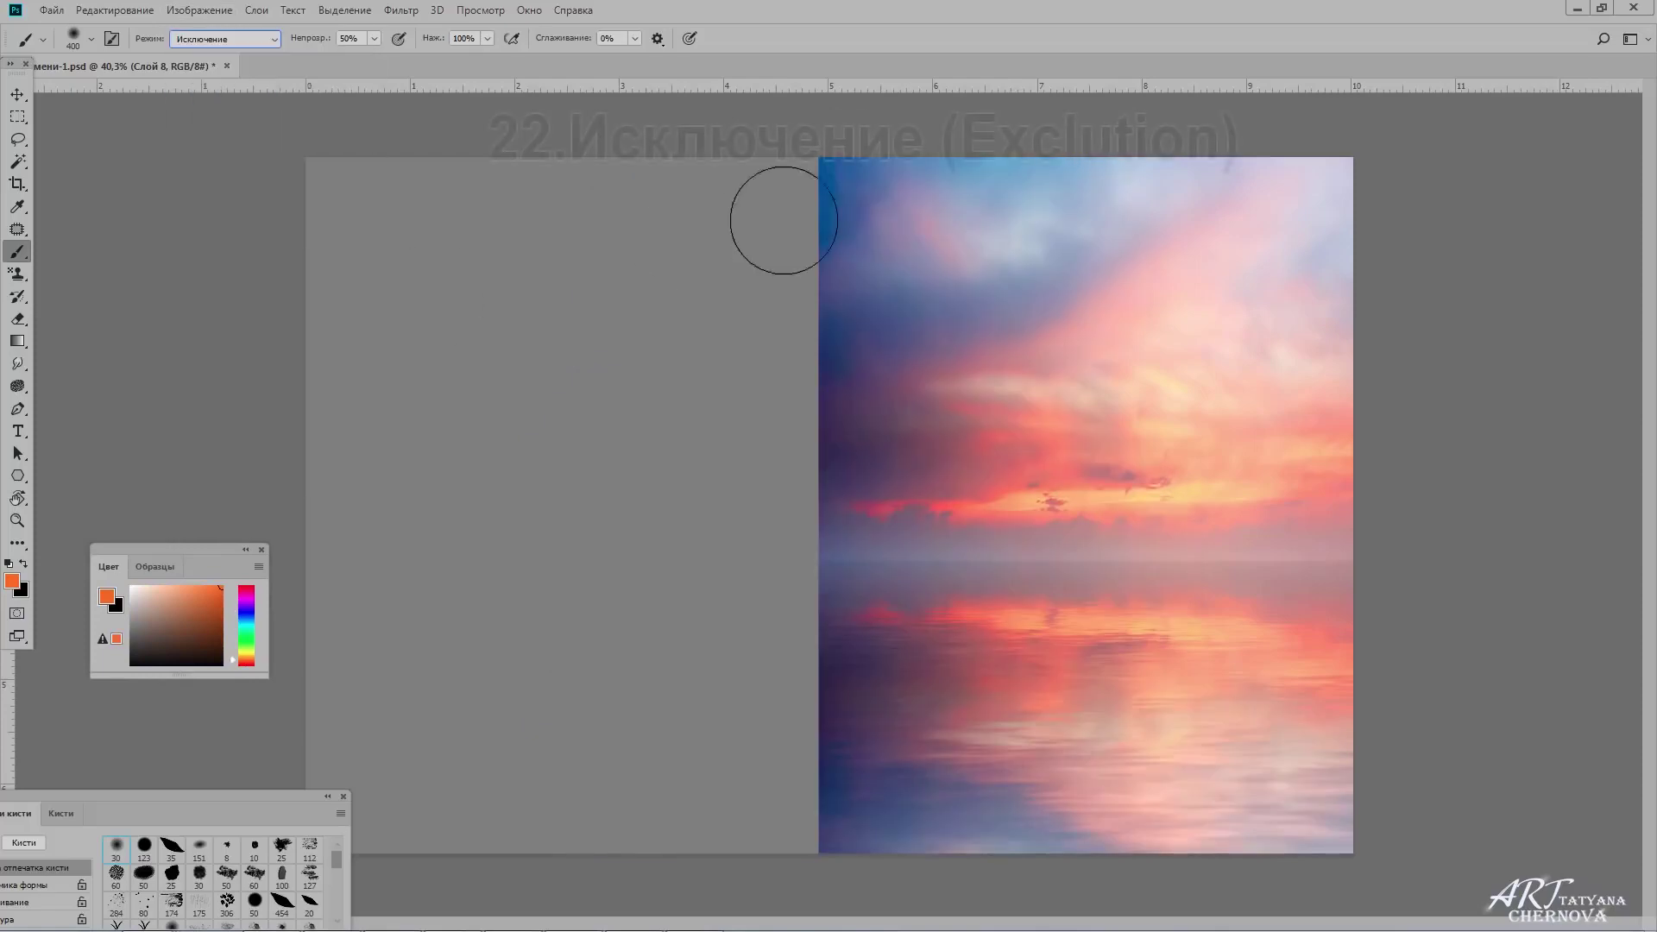
pyautogui.moveTo(781, 222)
pyautogui.mouseDown()
pyautogui.moveTo(739, 529)
pyautogui.moveTo(1183, 766)
pyautogui.mouseUp()
pyautogui.hotkey('ctrl', 'z')
pyautogui.press('x')
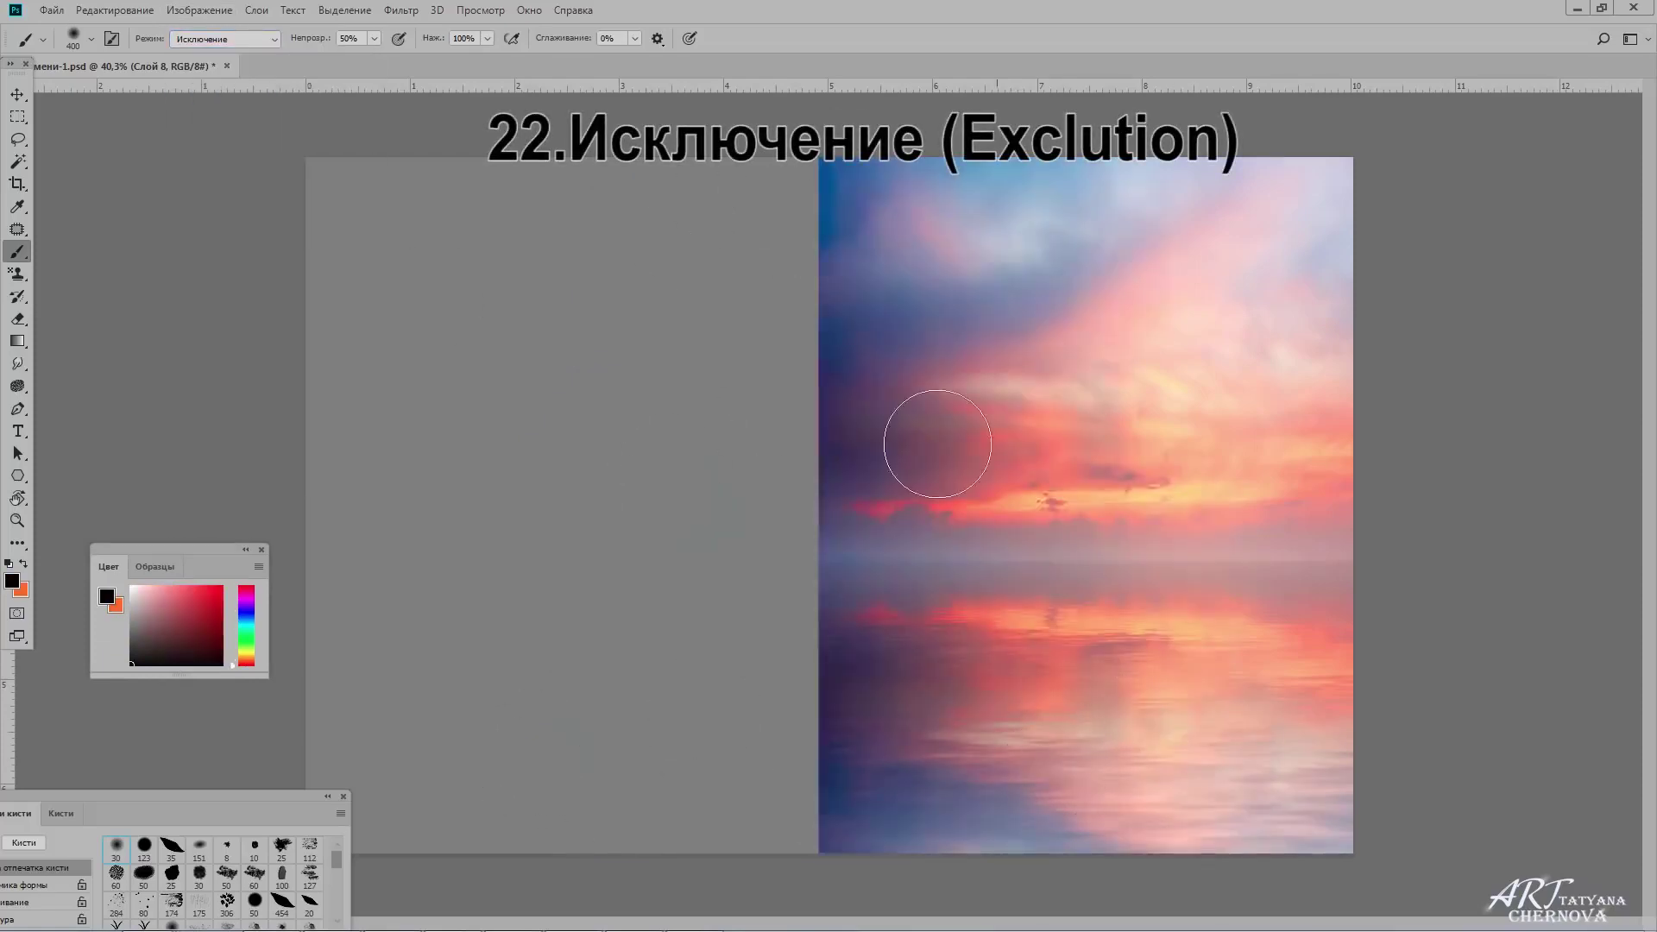
pyautogui.keyDown('alt'); pyautogui.click(854, 185); pyautogui.keyUp('alt')
pyautogui.moveTo(863, 225); pyautogui.dragTo(1208, 285)
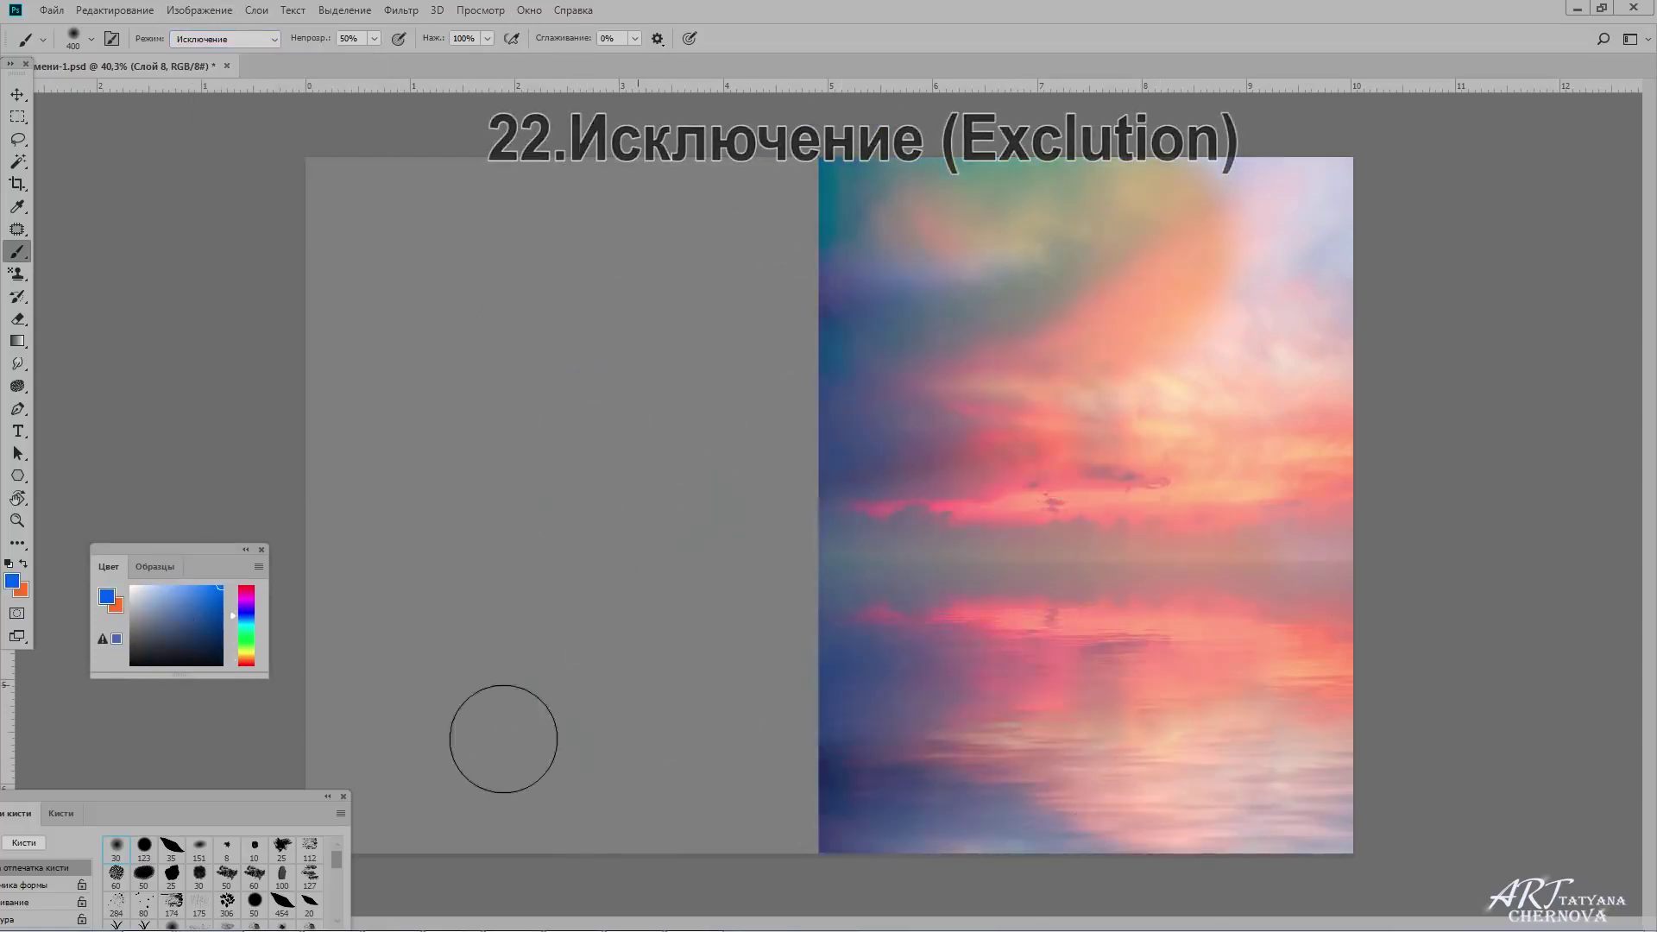
pyautogui.hotkey('ctrl', 'z')
# Try two Subtract-mode strokes across the sunset, undoing each.
pyautogui.click(225, 38)
pyautogui.click(196, 411)
pyautogui.moveTo(671, 193)
pyautogui.mouseDown()
pyautogui.moveTo(1250, 581)
pyautogui.moveTo(1140, 769)
pyautogui.mouseUp()
pyautogui.hotkey('ctrl', 'z')
pyautogui.press('x')
pyautogui.moveTo(679, 196)
pyautogui.mouseDown()
pyautogui.moveTo(1243, 636)
pyautogui.moveTo(1120, 858)
pyautogui.mouseUp()
pyautogui.hotkey('ctrl', 'z')
# Try cyan and yellowish Divide-mode strokes over the sunset, undoing each.
pyautogui.click(225, 39)
pyautogui.click(191, 418)
pyautogui.moveTo(629, 177)
pyautogui.mouseDown()
pyautogui.moveTo(1025, 248)
pyautogui.moveTo(625, 766)
pyautogui.moveTo(1183, 821)
pyautogui.mouseUp()
pyautogui.hotkey('ctrl', 'z')
pyautogui.press('x')
pyautogui.moveTo(656, 197)
pyautogui.mouseDown()
pyautogui.moveTo(651, 500)
pyautogui.moveTo(1213, 906)
pyautogui.mouseUp()
pyautogui.hotkey('ctrl', 'z')
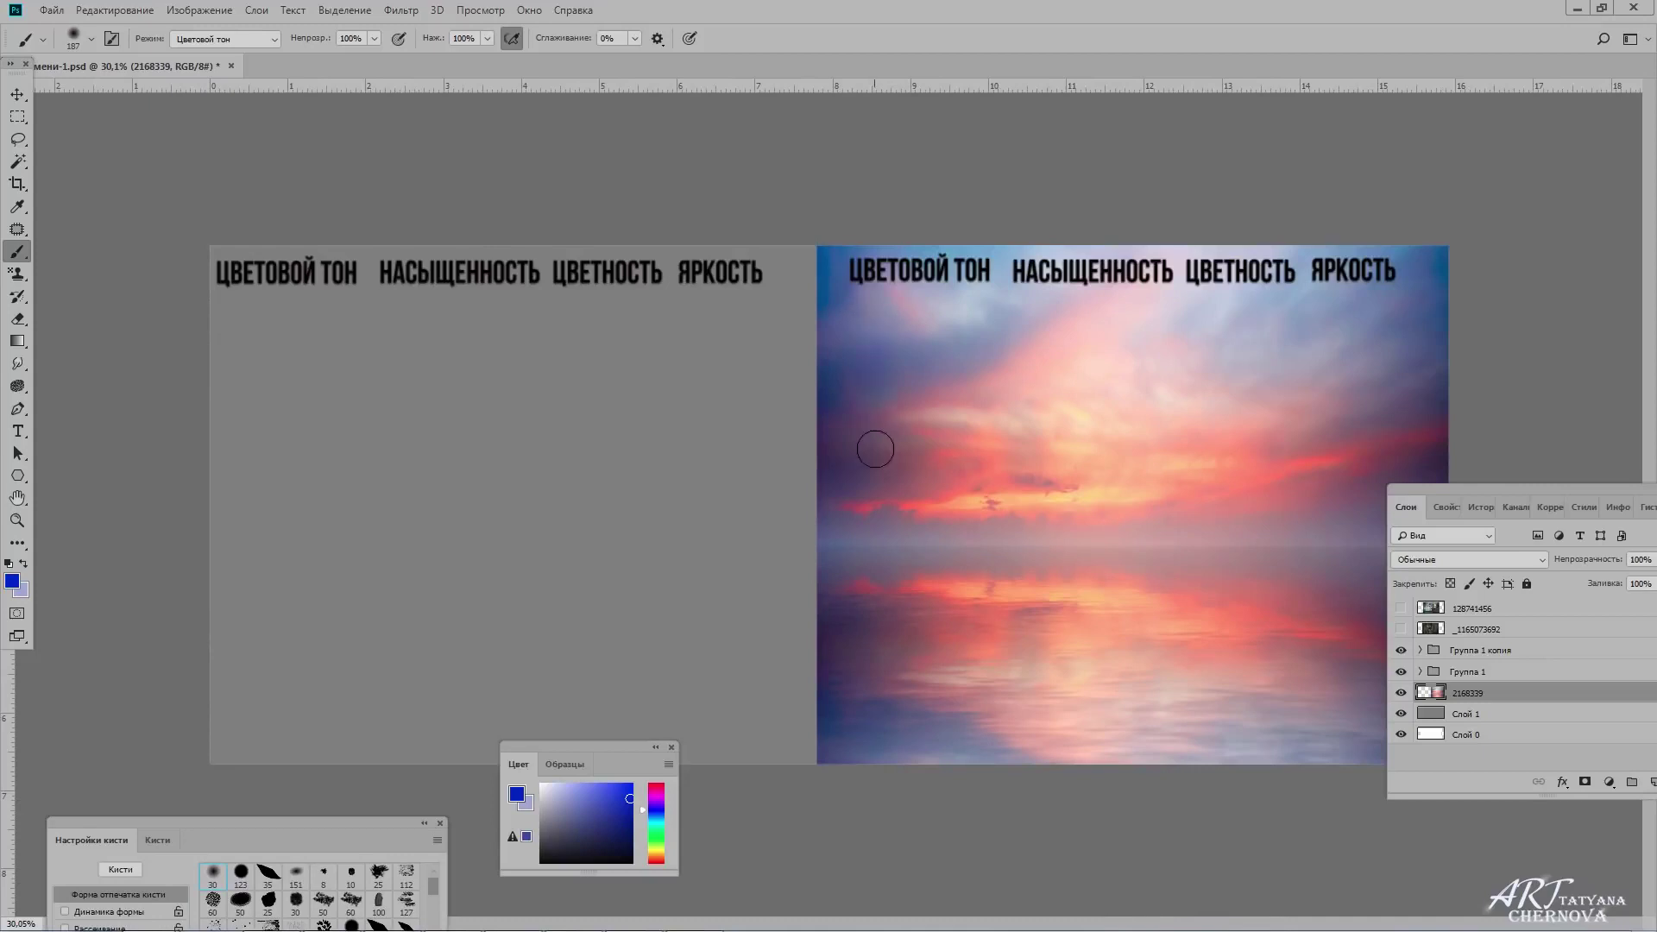
# Tint the left of the sunset with blue and lavender Hue-mode strokes, leaving the grey panel unpainted.
pyautogui.moveTo(876, 449); pyautogui.dragTo(878, 685)
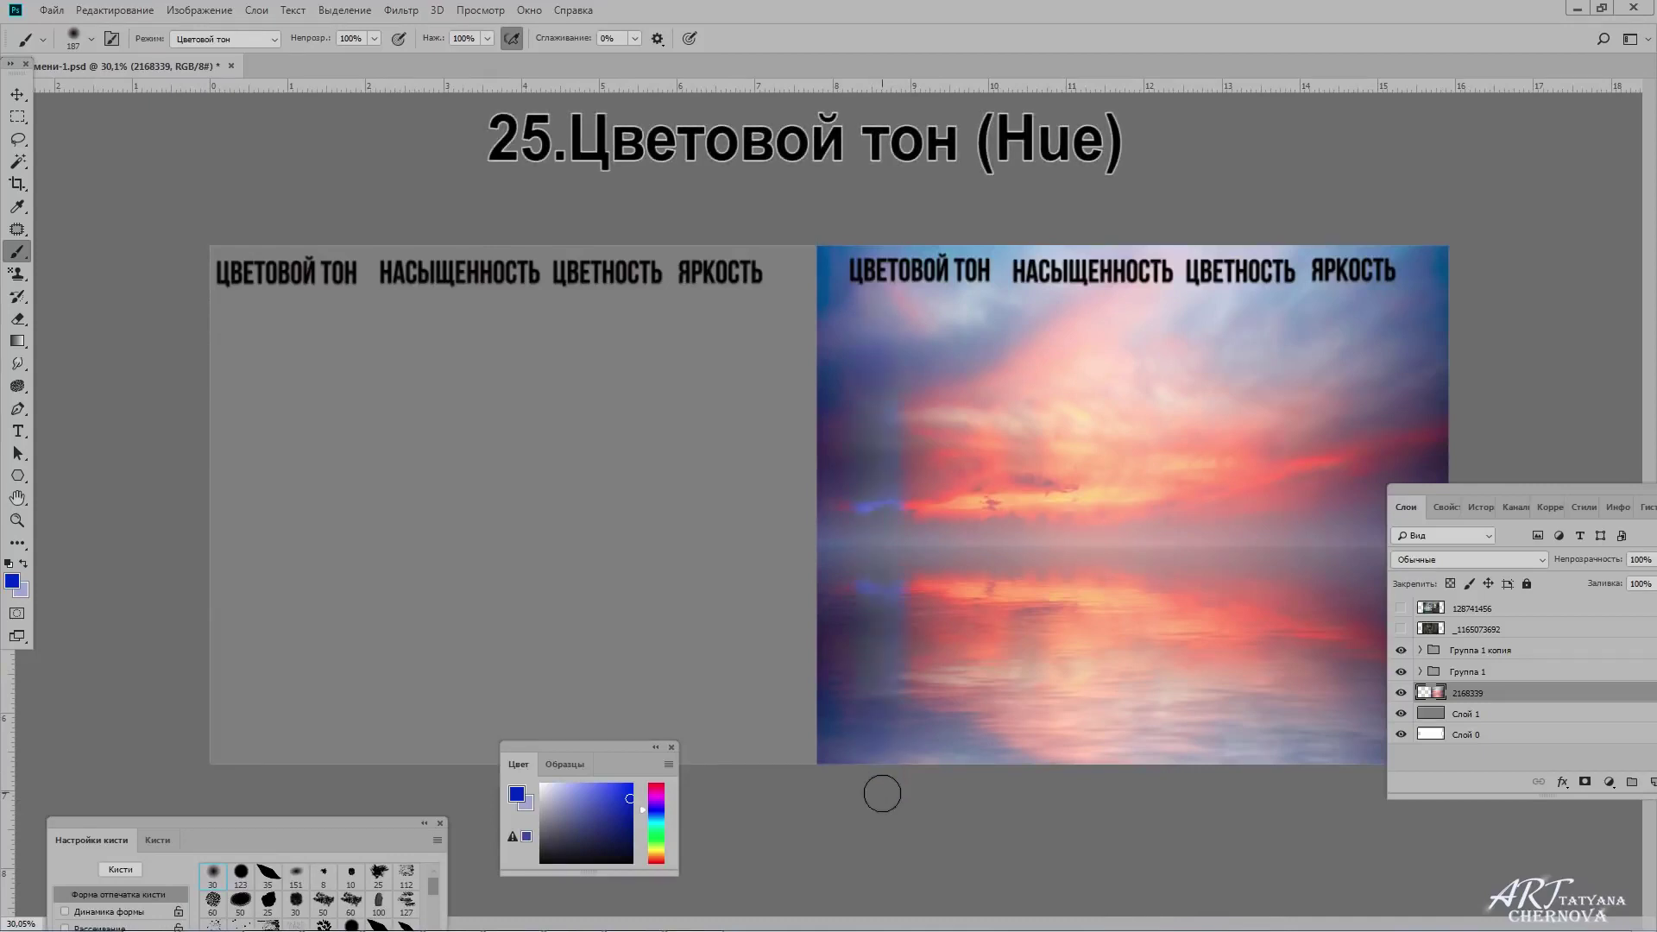
pyautogui.press('x')
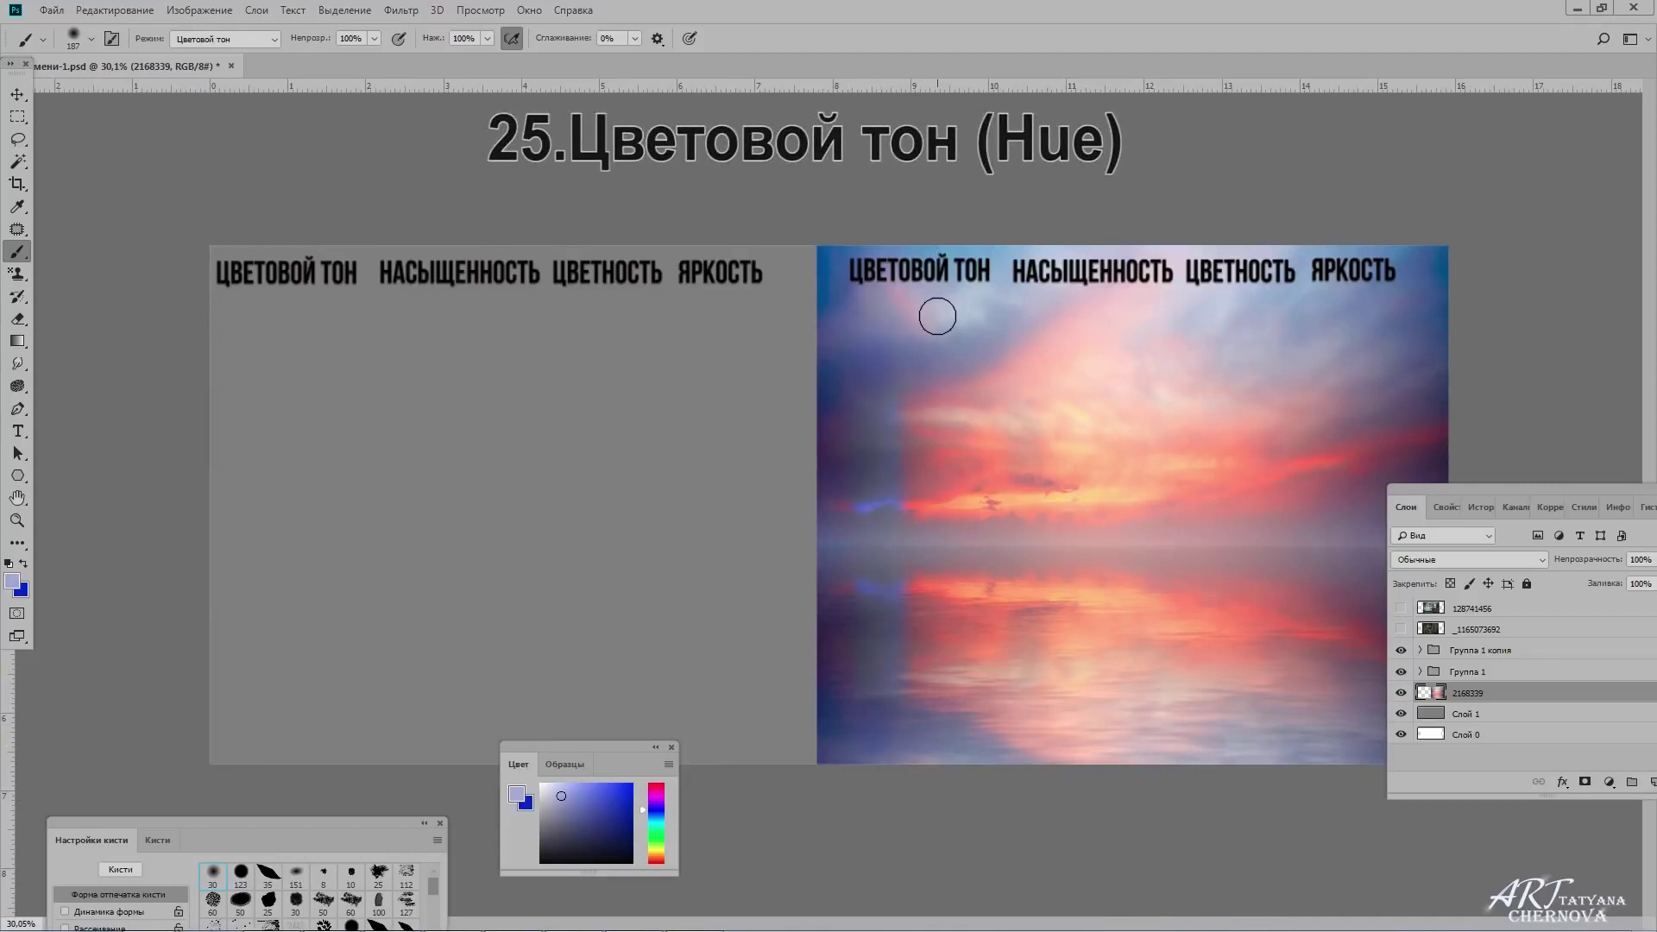
pyautogui.moveTo(935, 379); pyautogui.dragTo(943, 483)
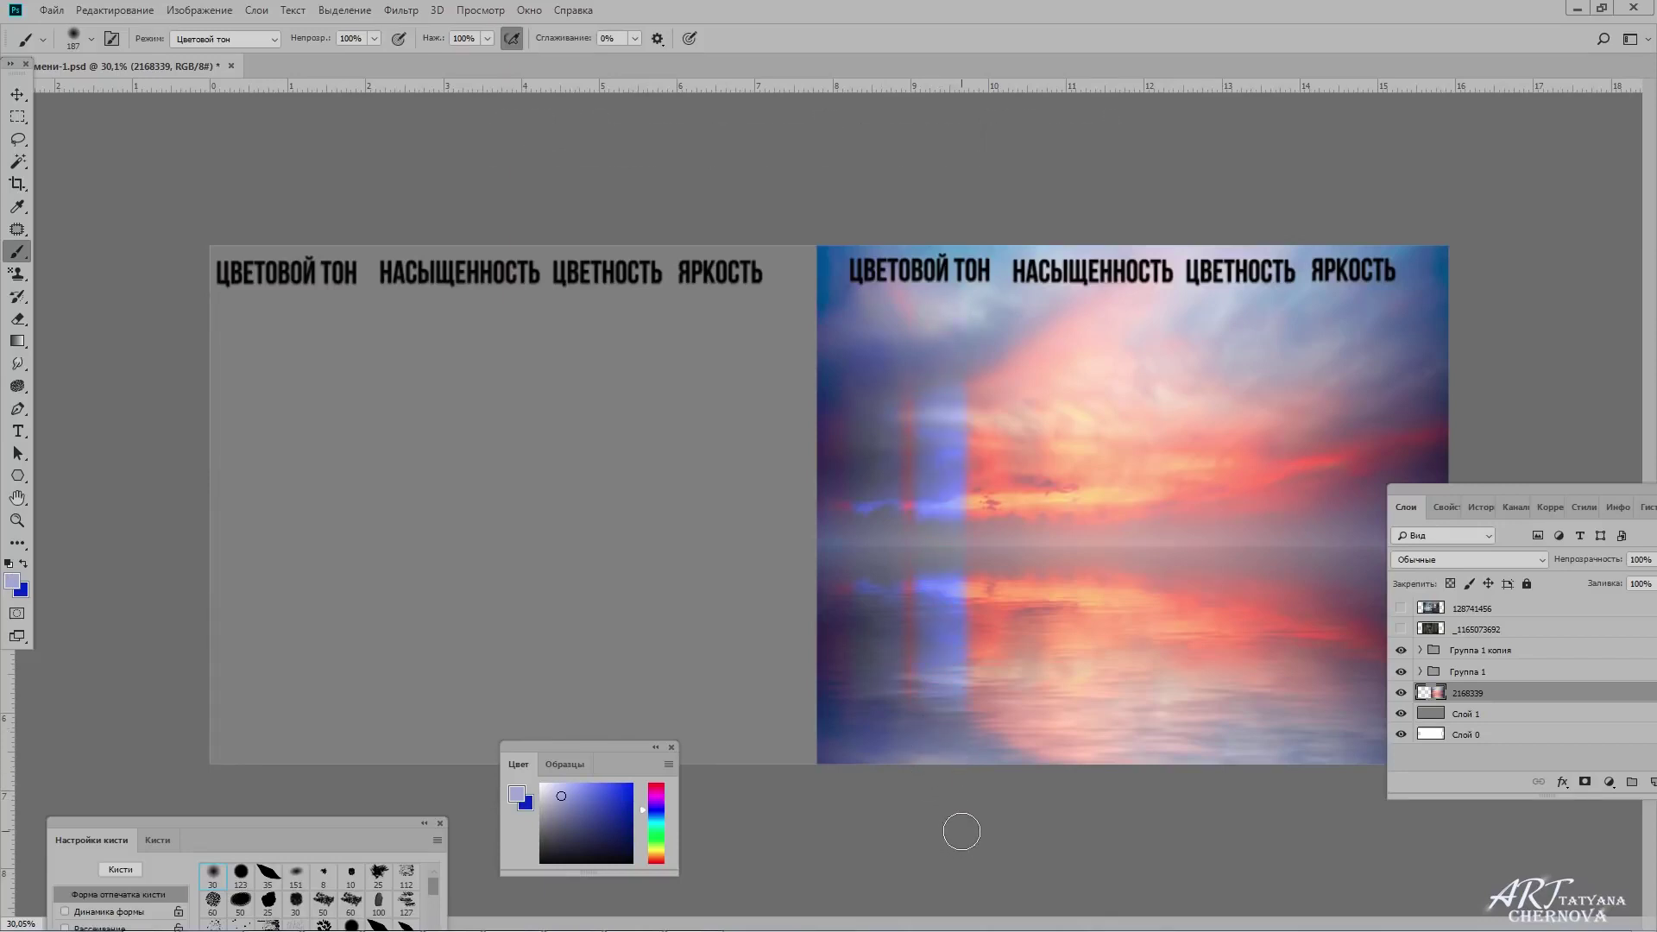
pyautogui.click(1519, 717)
pyautogui.press('x')
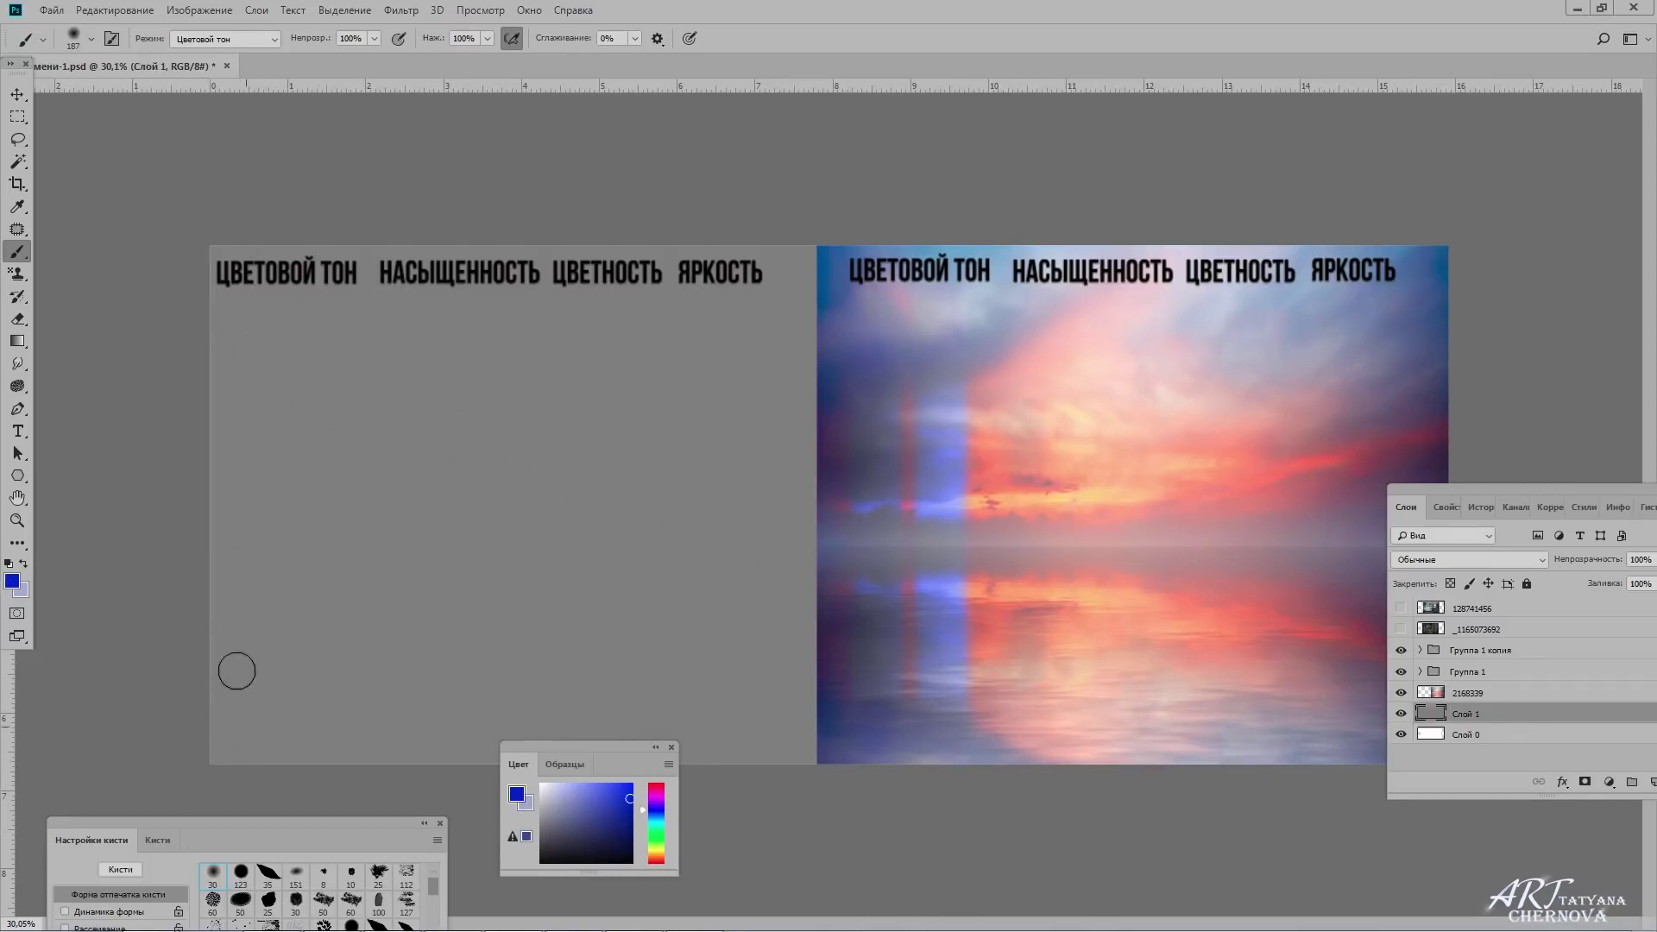
pyautogui.press('x')
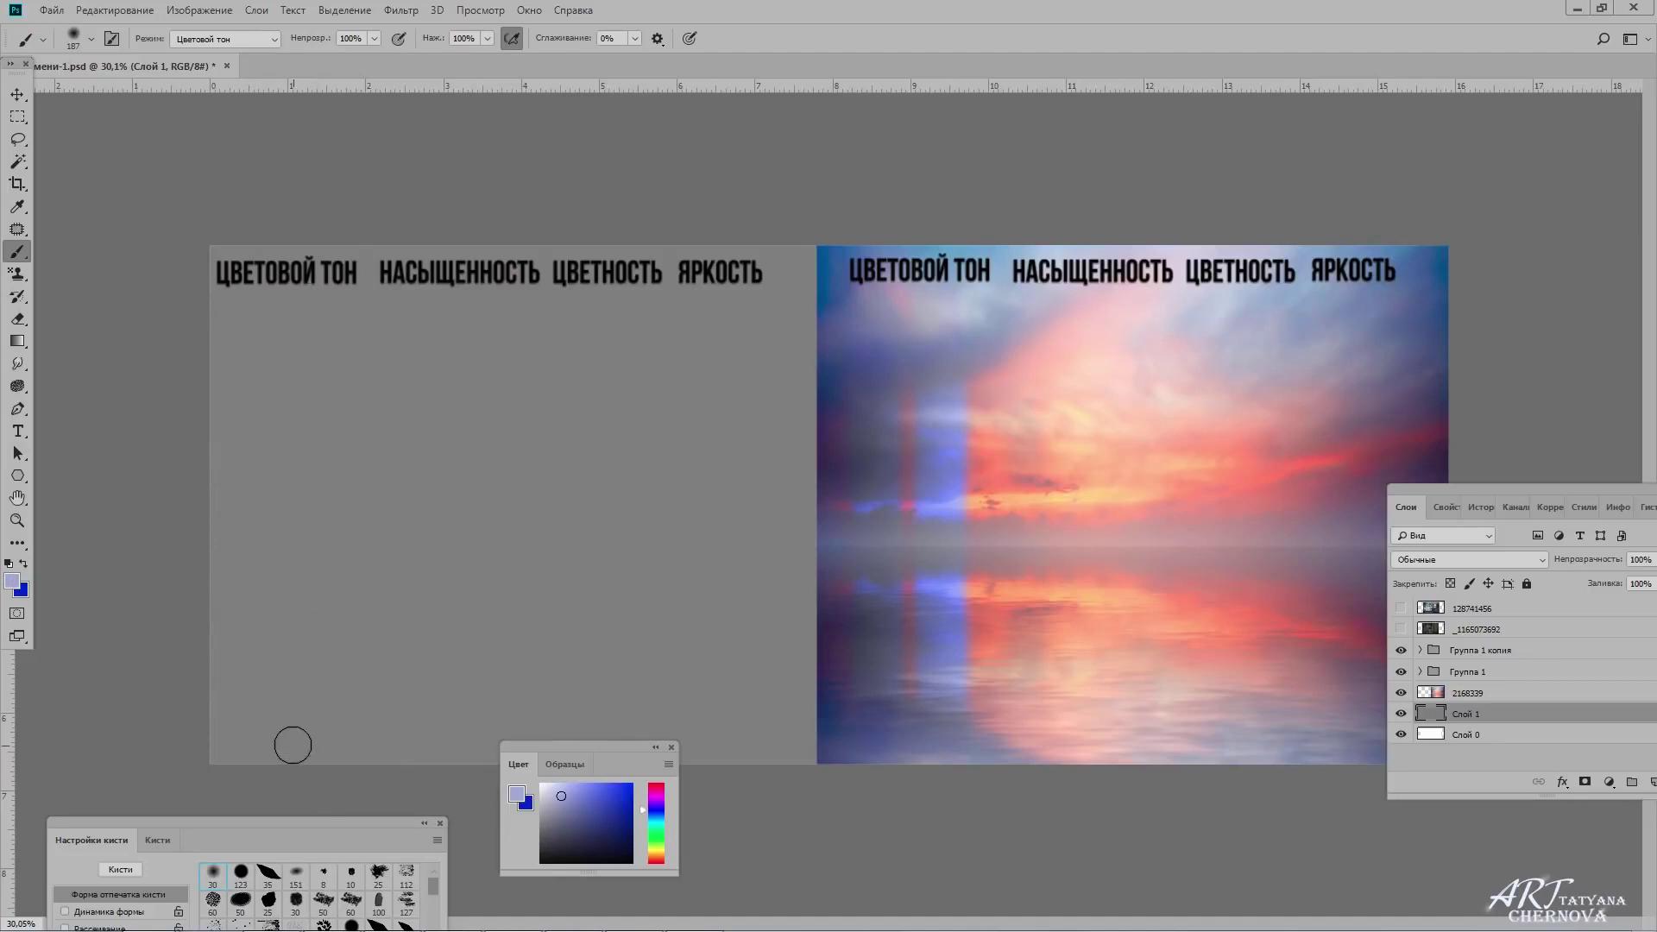
pyautogui.press('x')
pyautogui.click(231, 38)
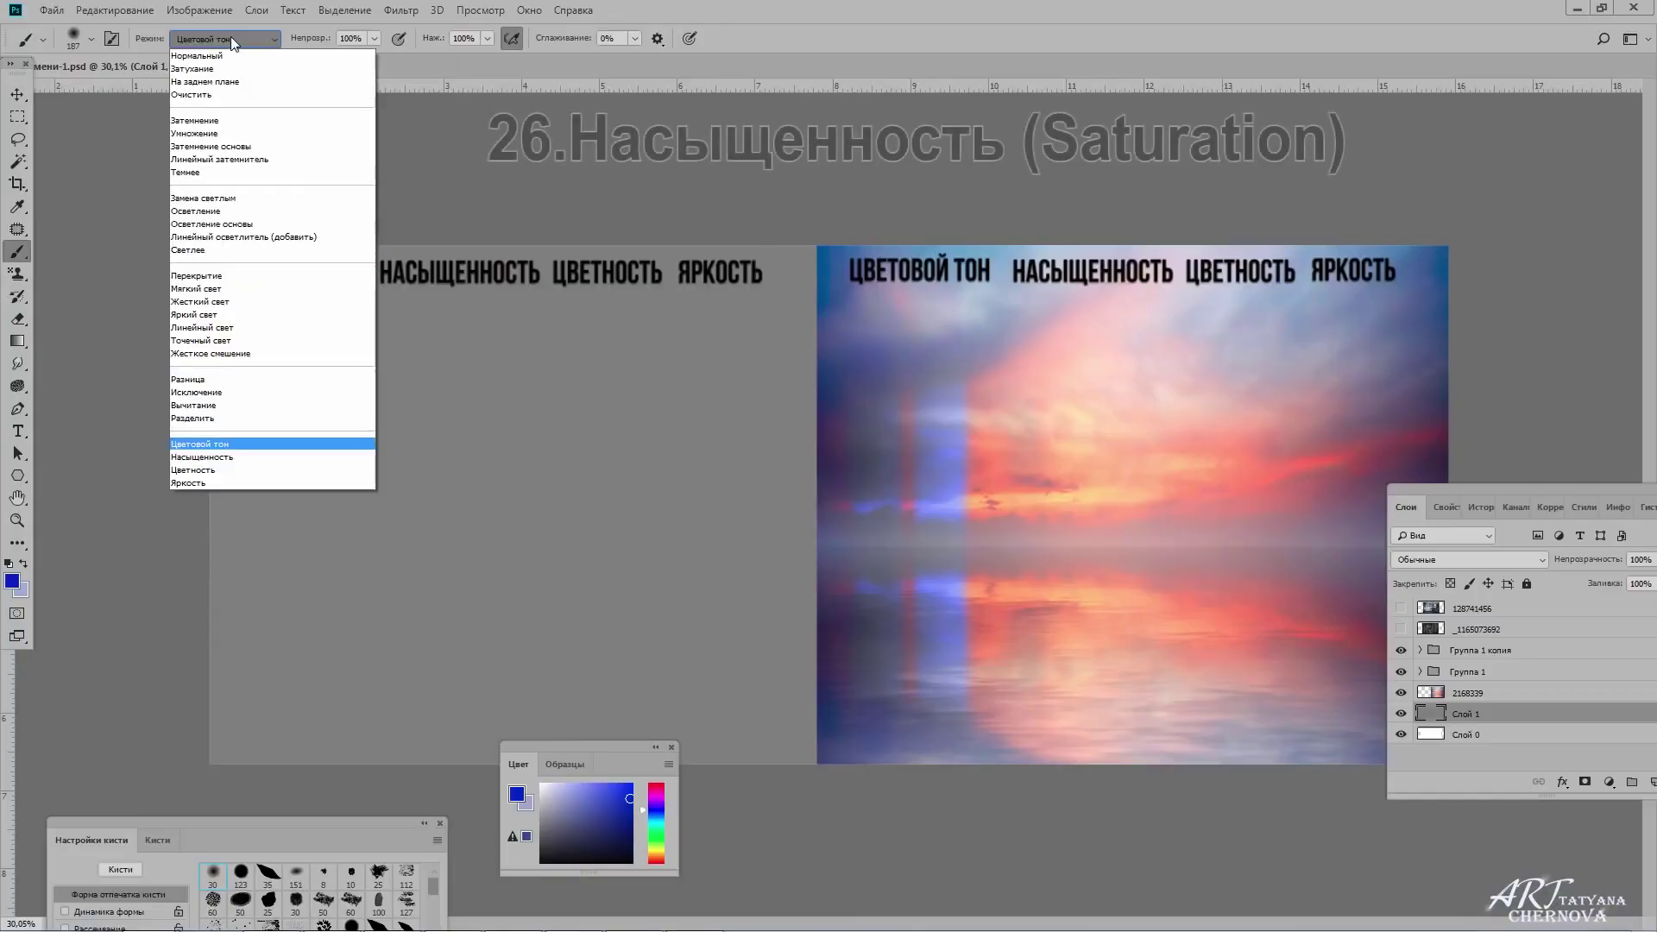
# Paint a vivid magenta and a pale washed-out Saturation stripe down the sunset.
pyautogui.click(227, 449)
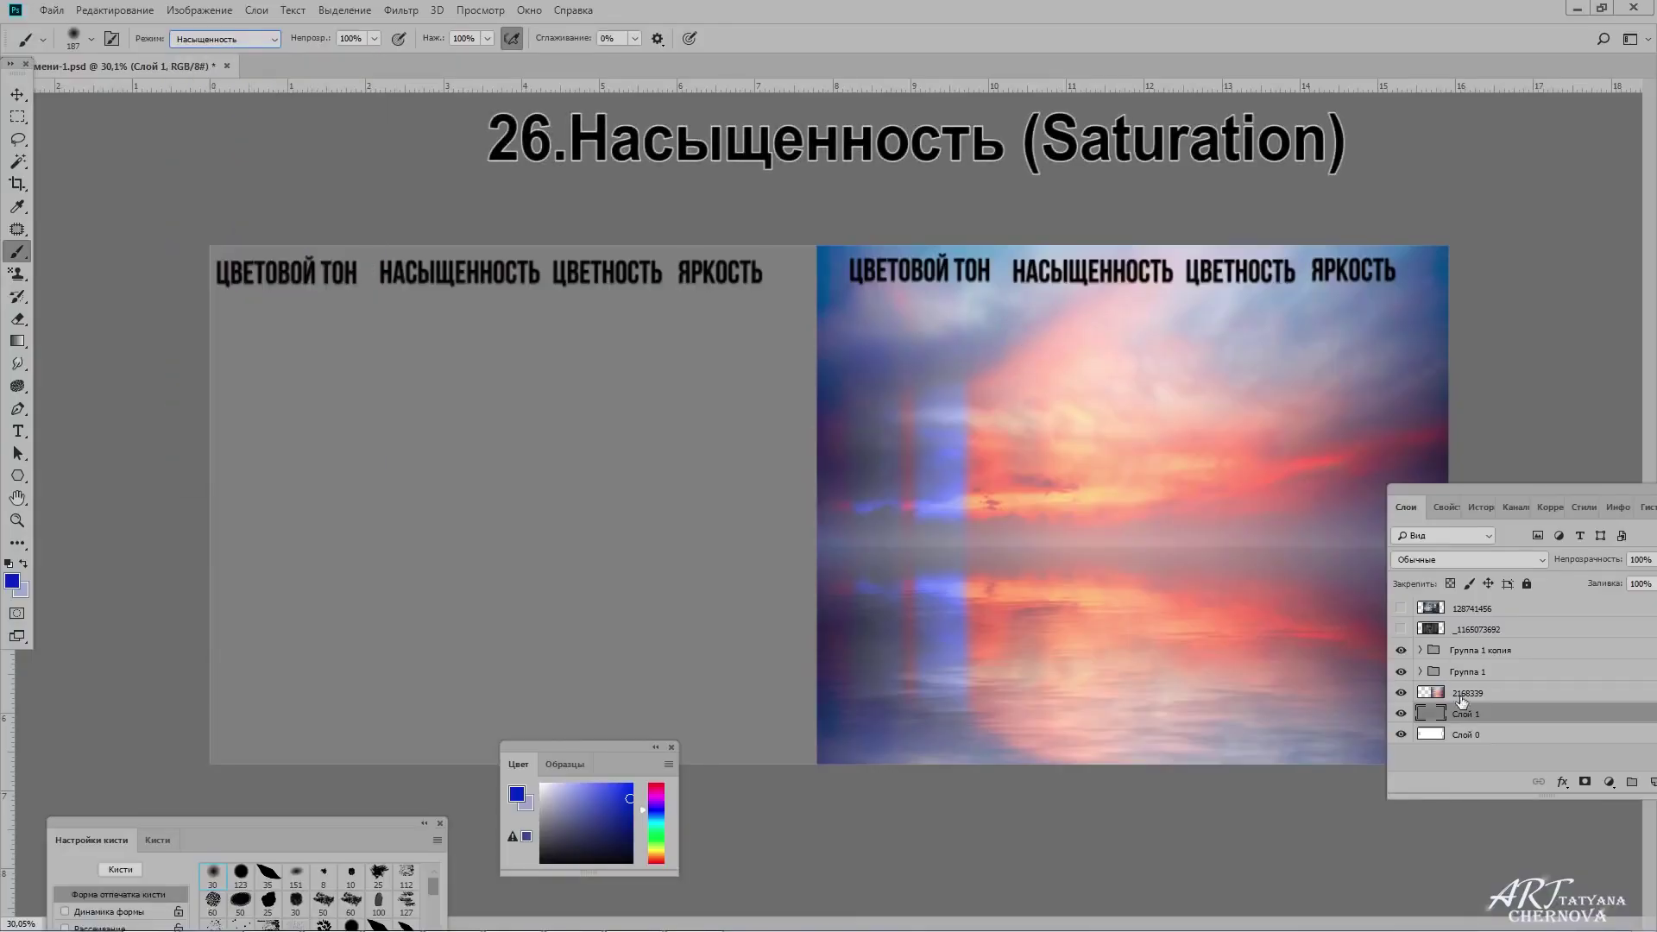
pyautogui.click(1461, 693)
pyautogui.moveTo(1033, 330); pyautogui.dragTo(1035, 805)
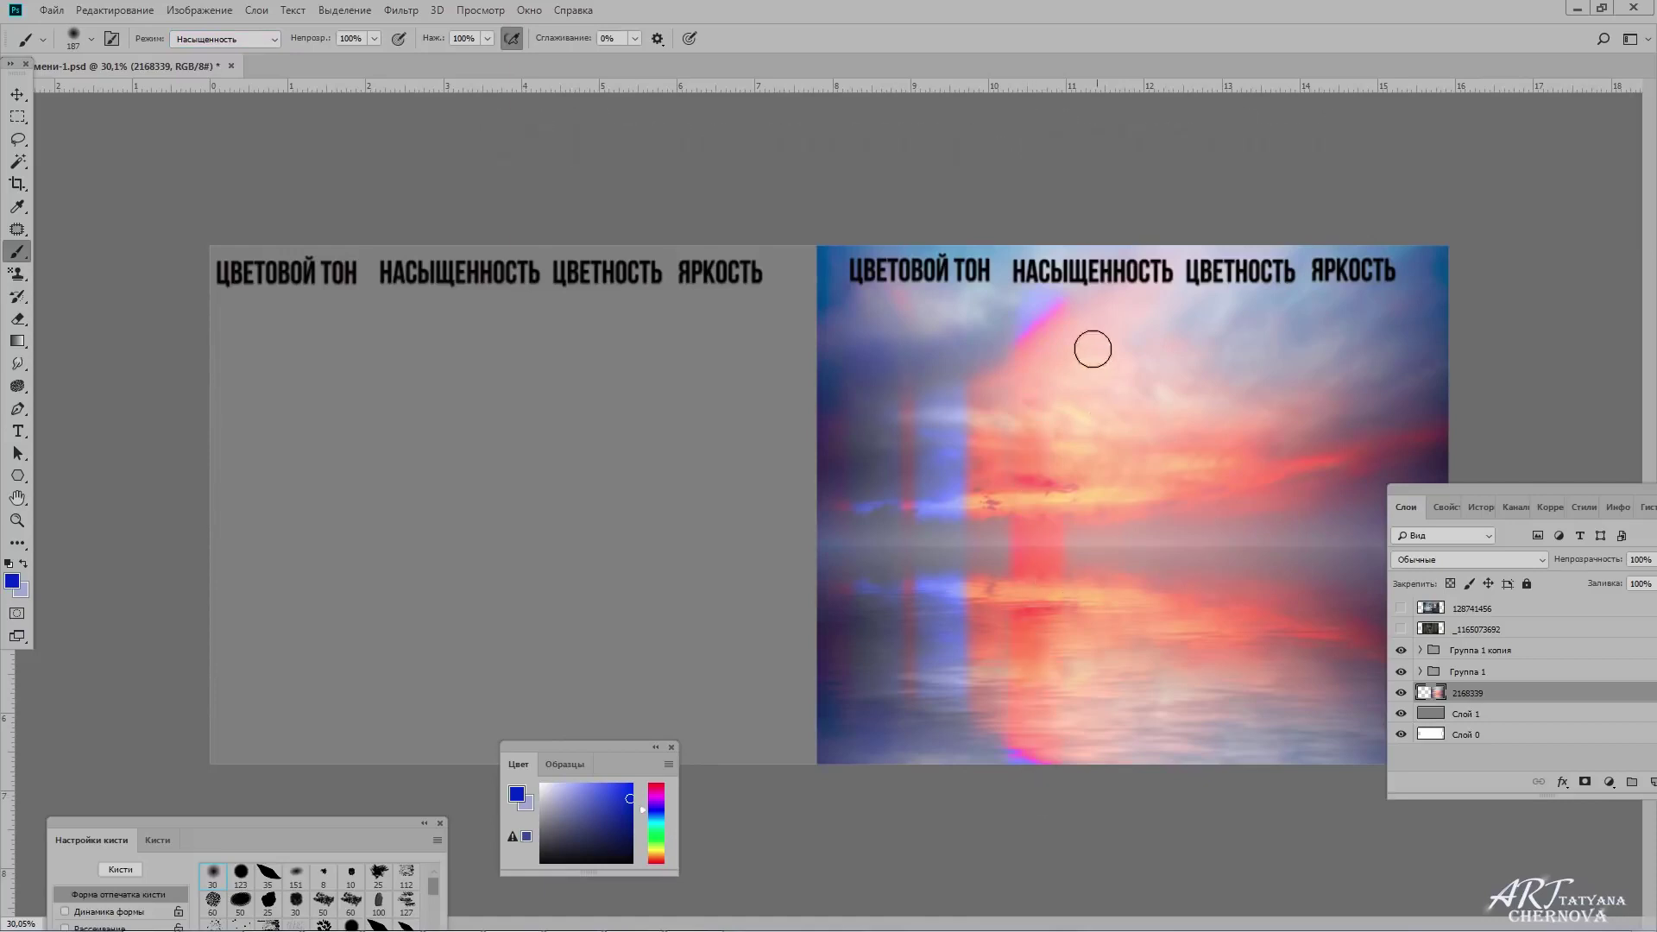
pyautogui.press('x')
pyautogui.moveTo(1103, 307); pyautogui.dragTo(1099, 805)
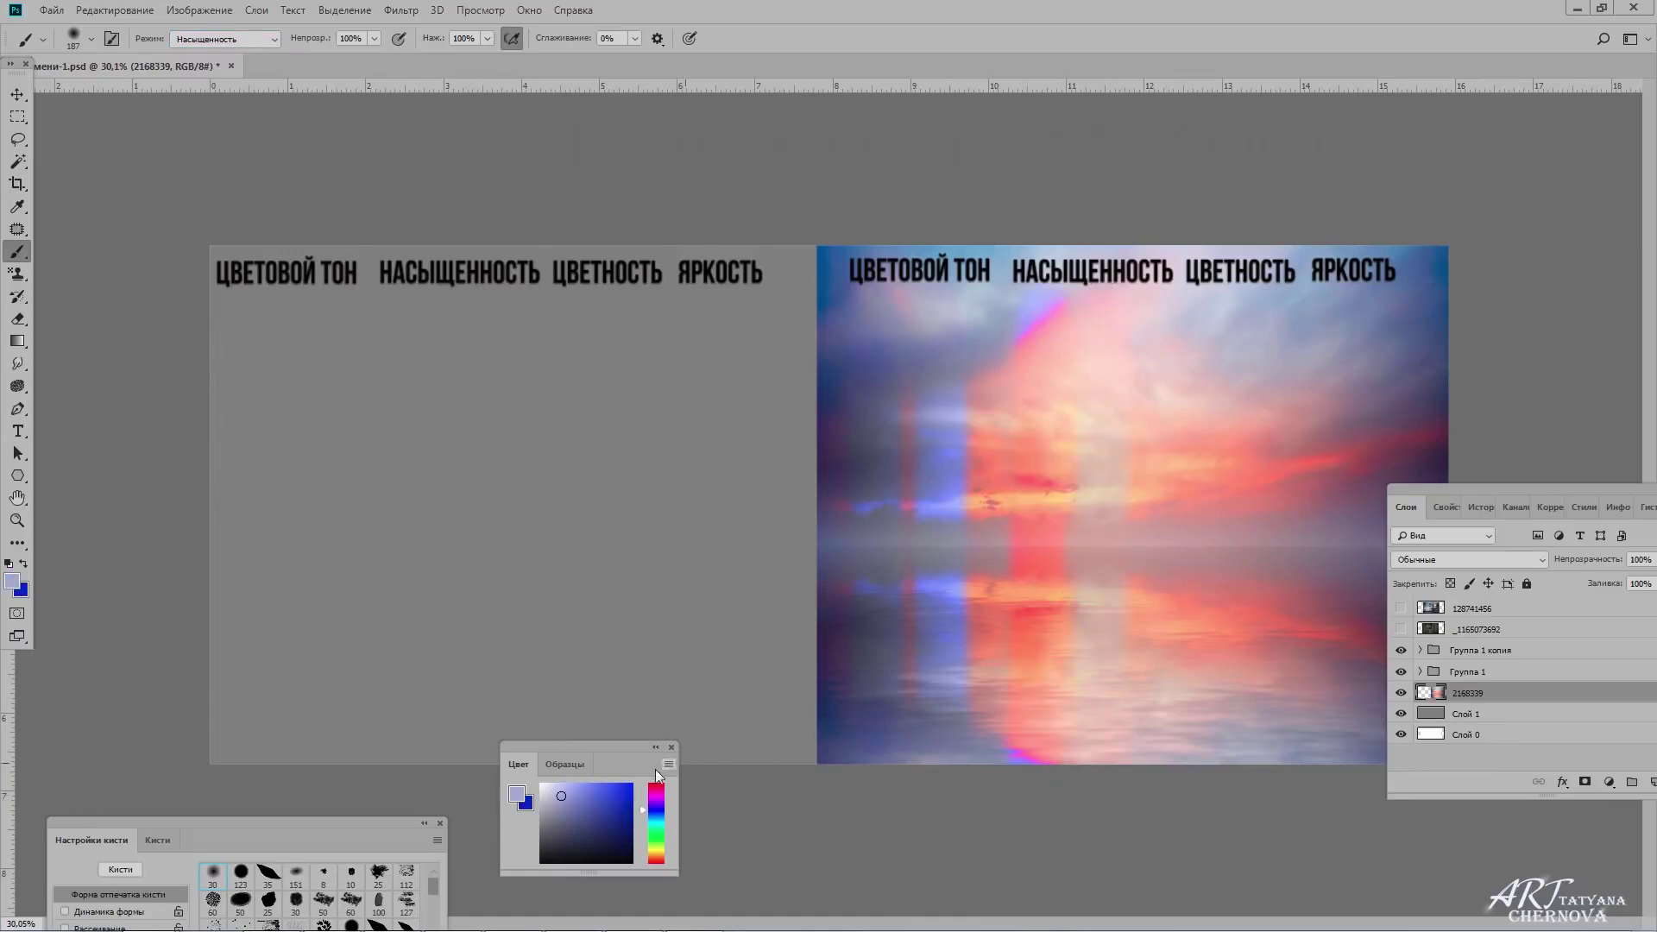
# Try a grey desaturating stroke on the sunset's right side and undo it.
pyautogui.click(1475, 724)
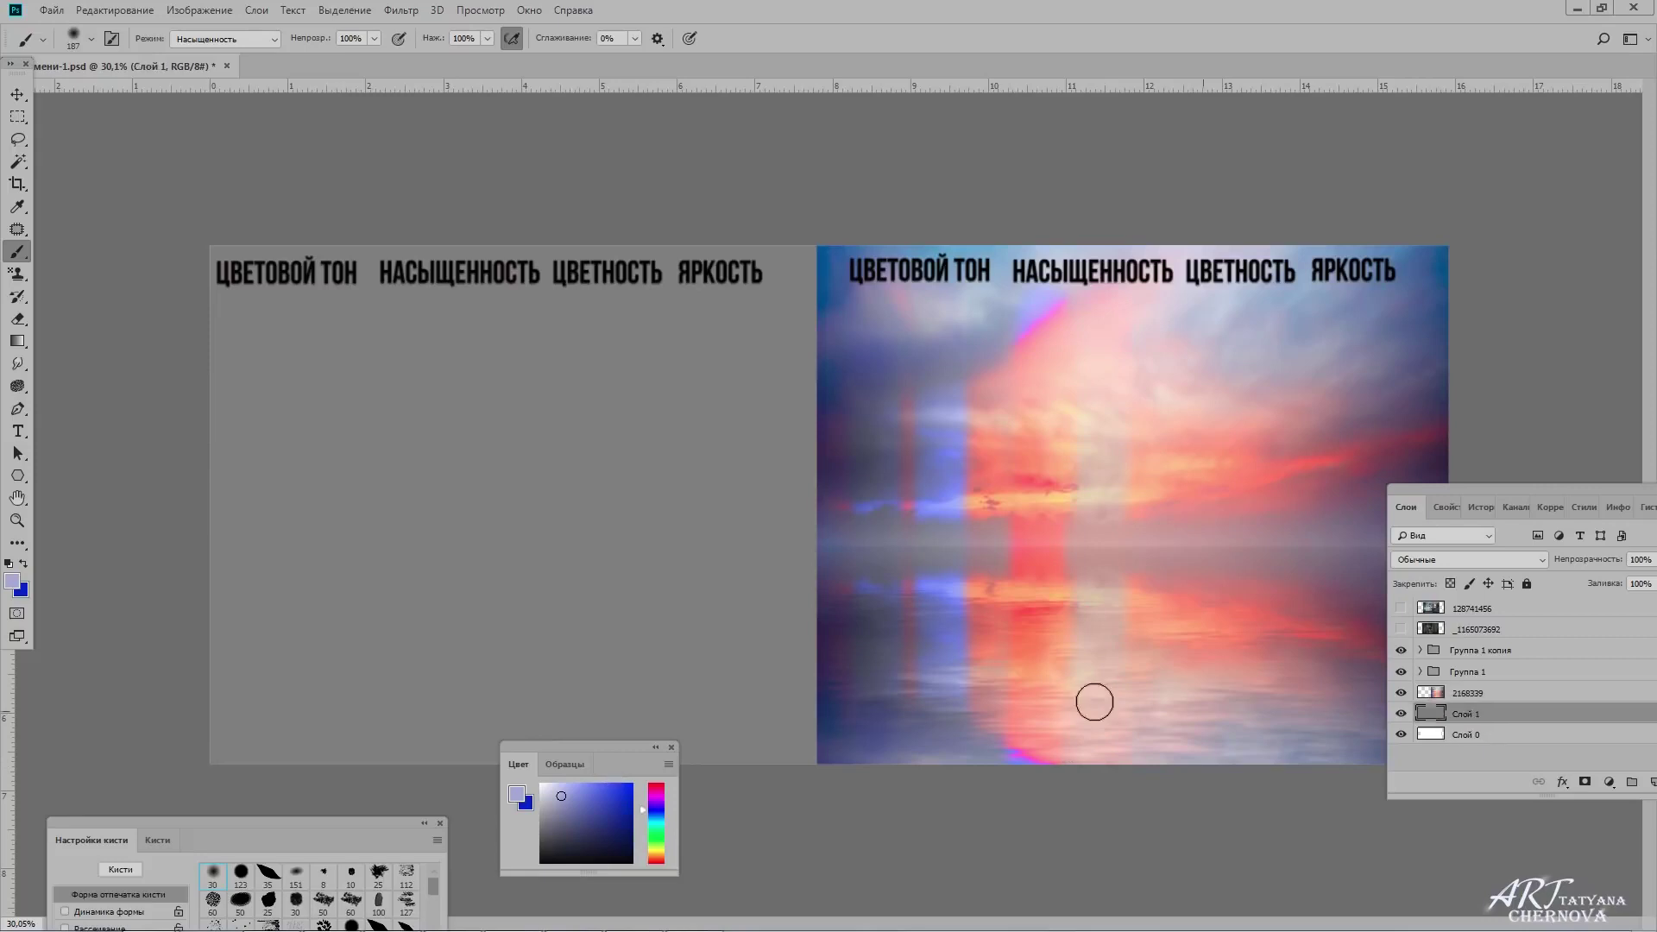
pyautogui.press('x')
pyautogui.press('x')
pyautogui.hotkey('alt', ']')
pyautogui.press('x')
pyautogui.press('x')
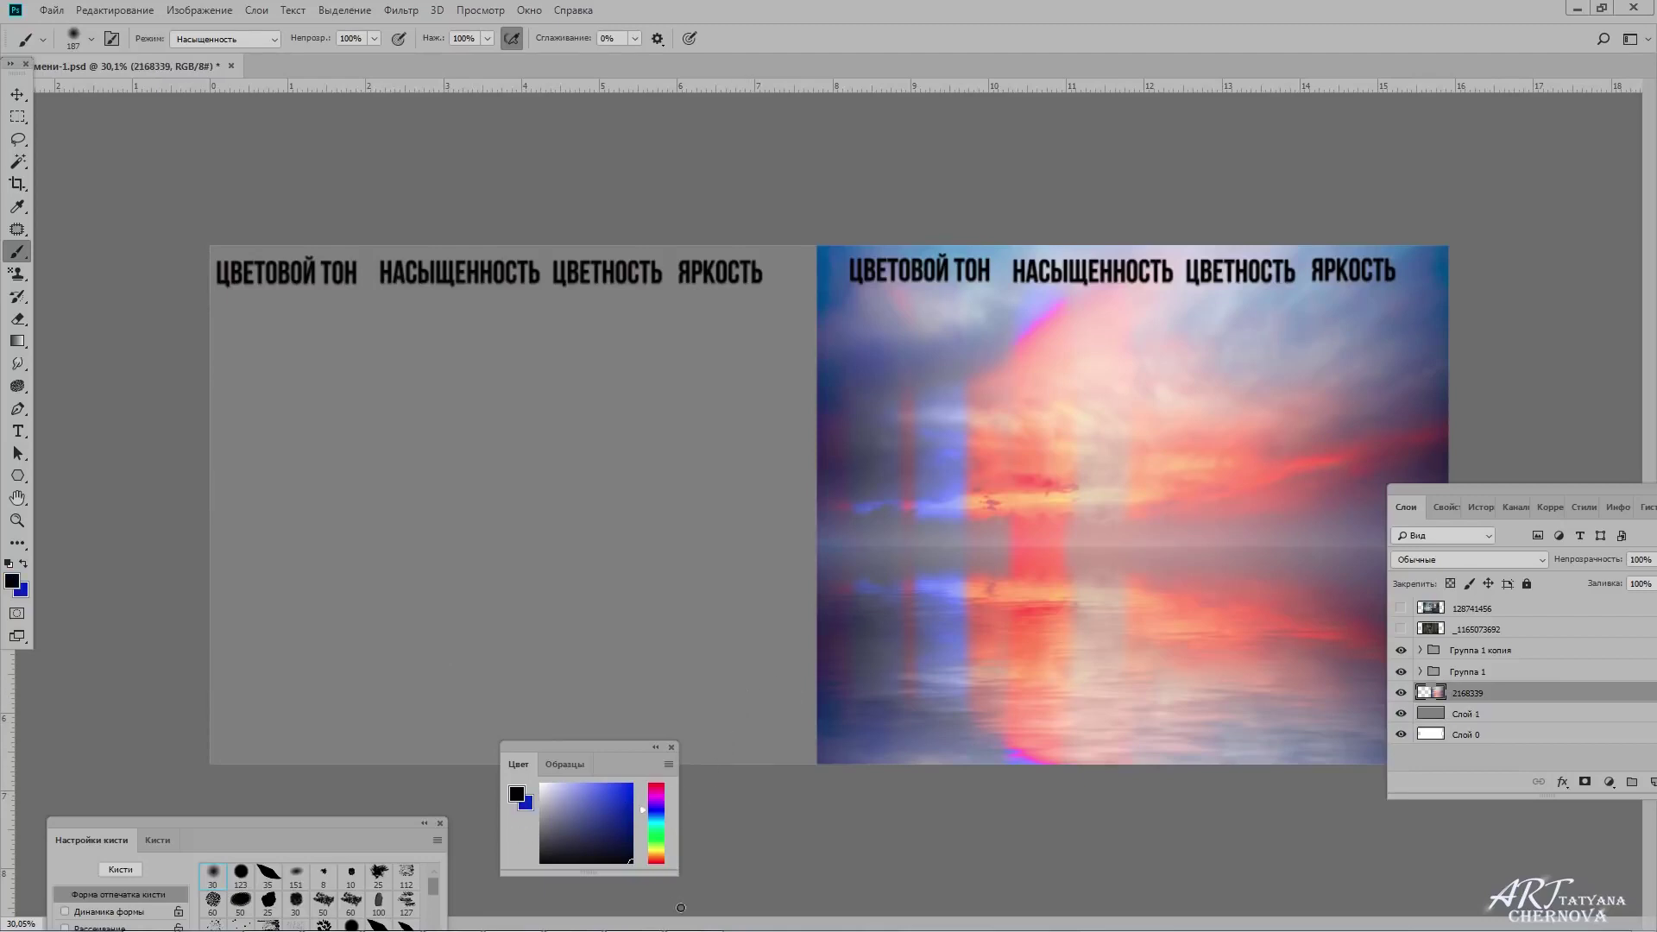
pyautogui.moveTo(1235, 466)
pyautogui.mouseDown()
pyautogui.moveTo(1324, 529)
pyautogui.moveTo(1308, 736)
pyautogui.mouseUp()
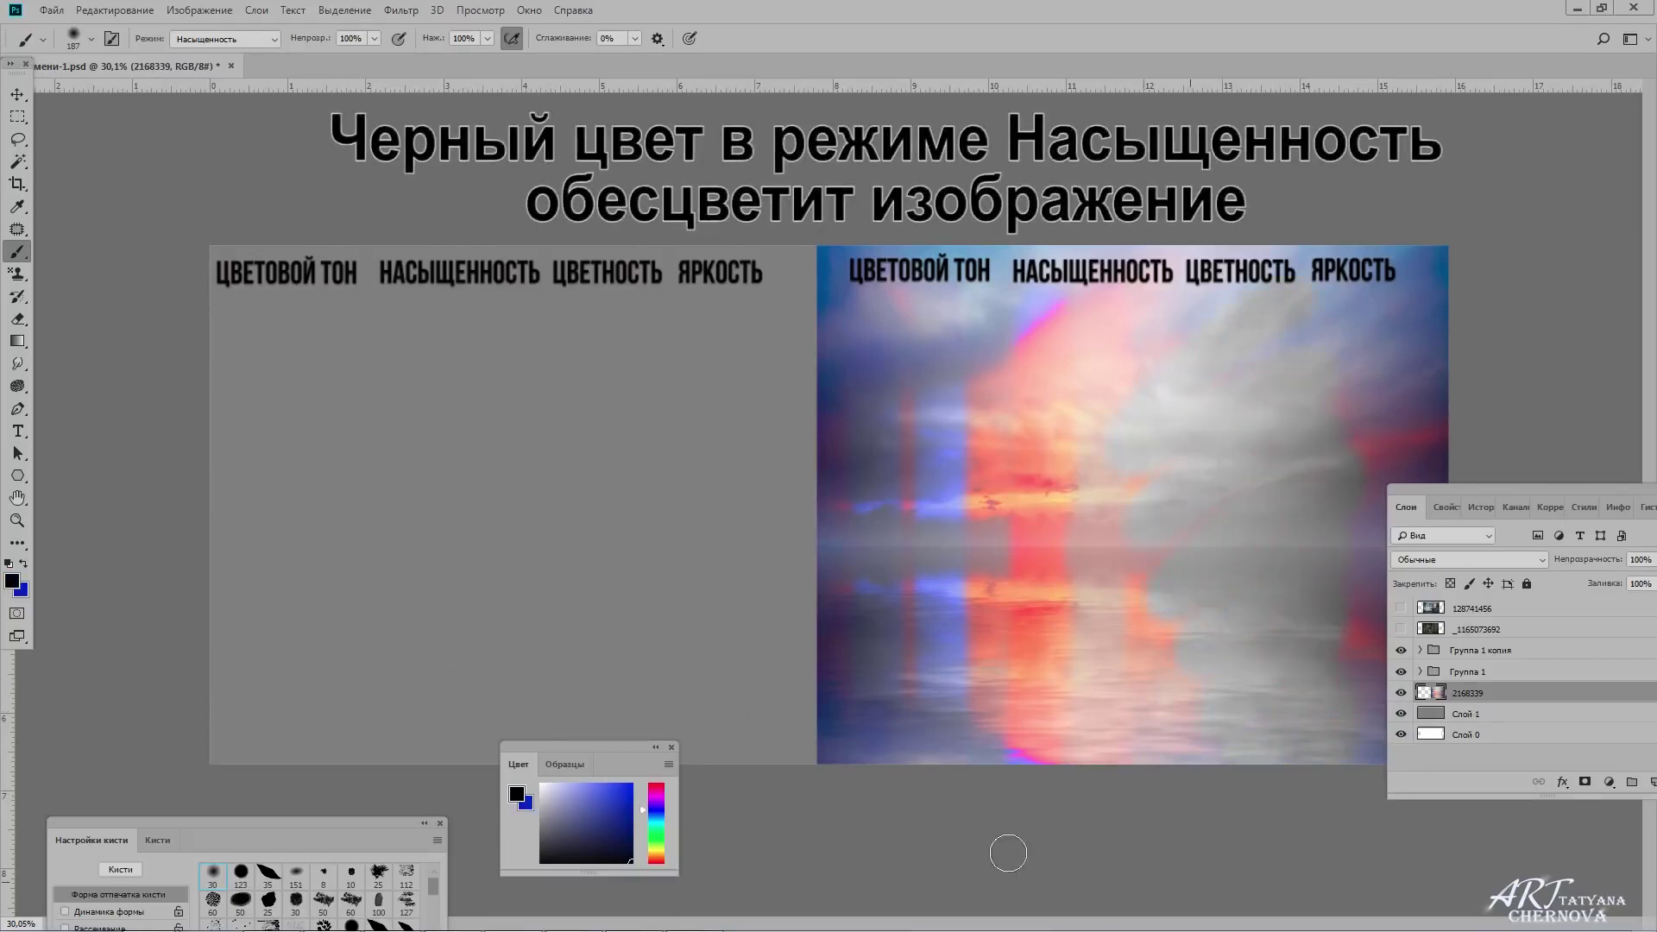
pyautogui.hotkey('ctrl', 'z')
pyautogui.click(1467, 714)
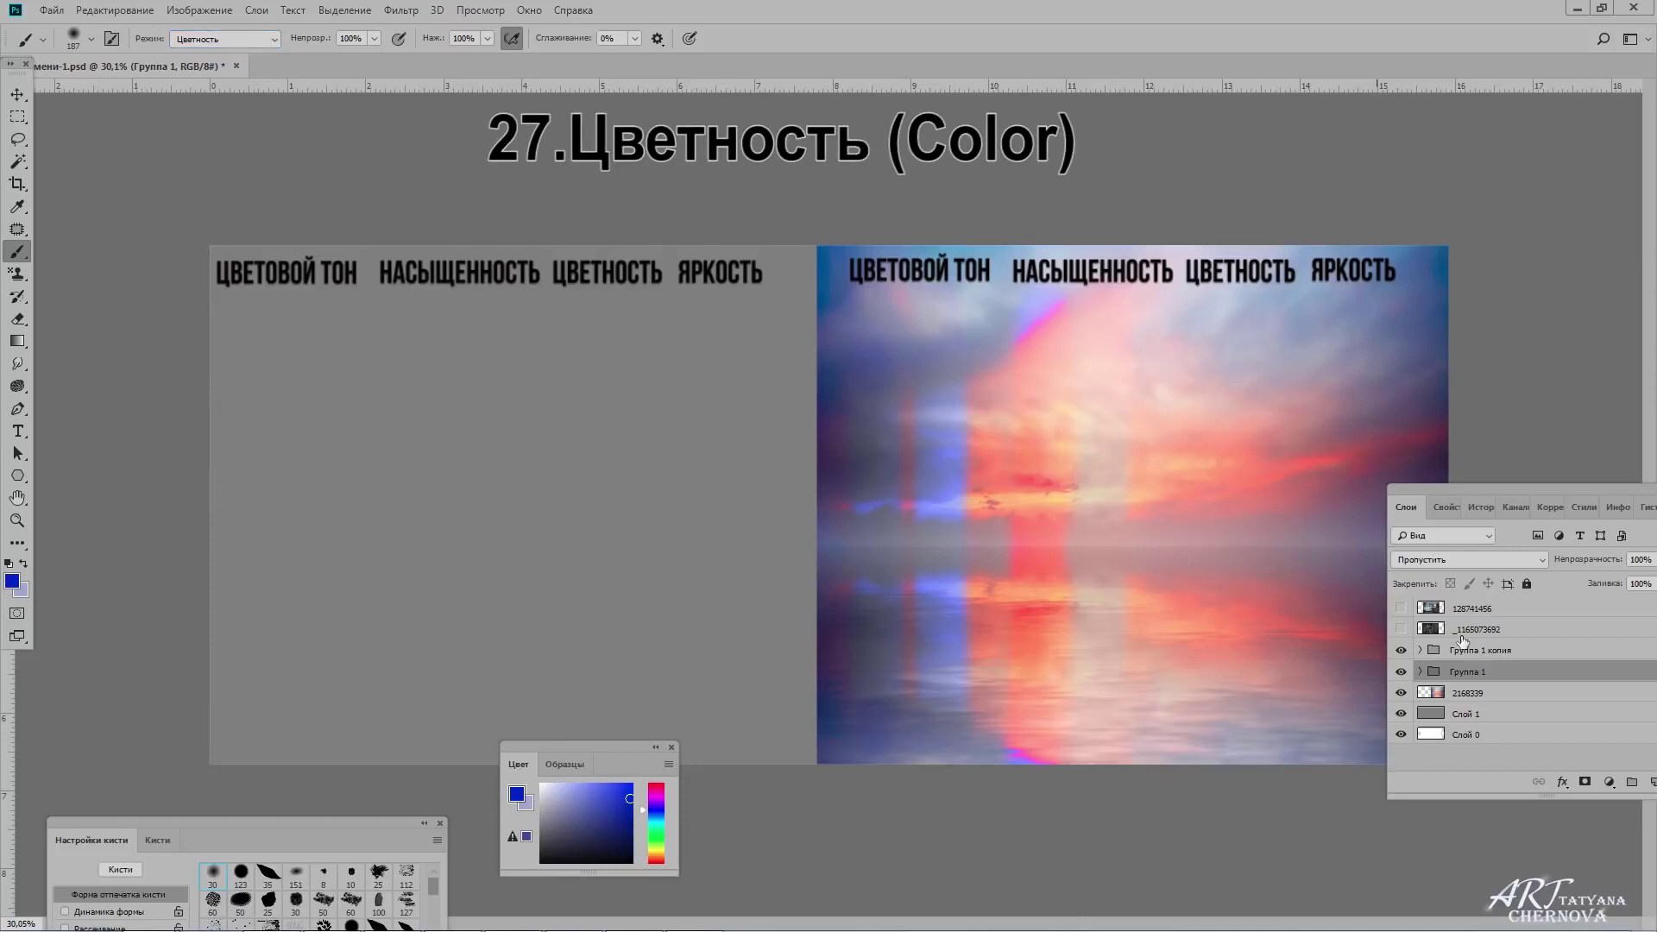
# Paint blue and lavender Color-mode stripes down the sunset.
pyautogui.hotkey('alt', '[')
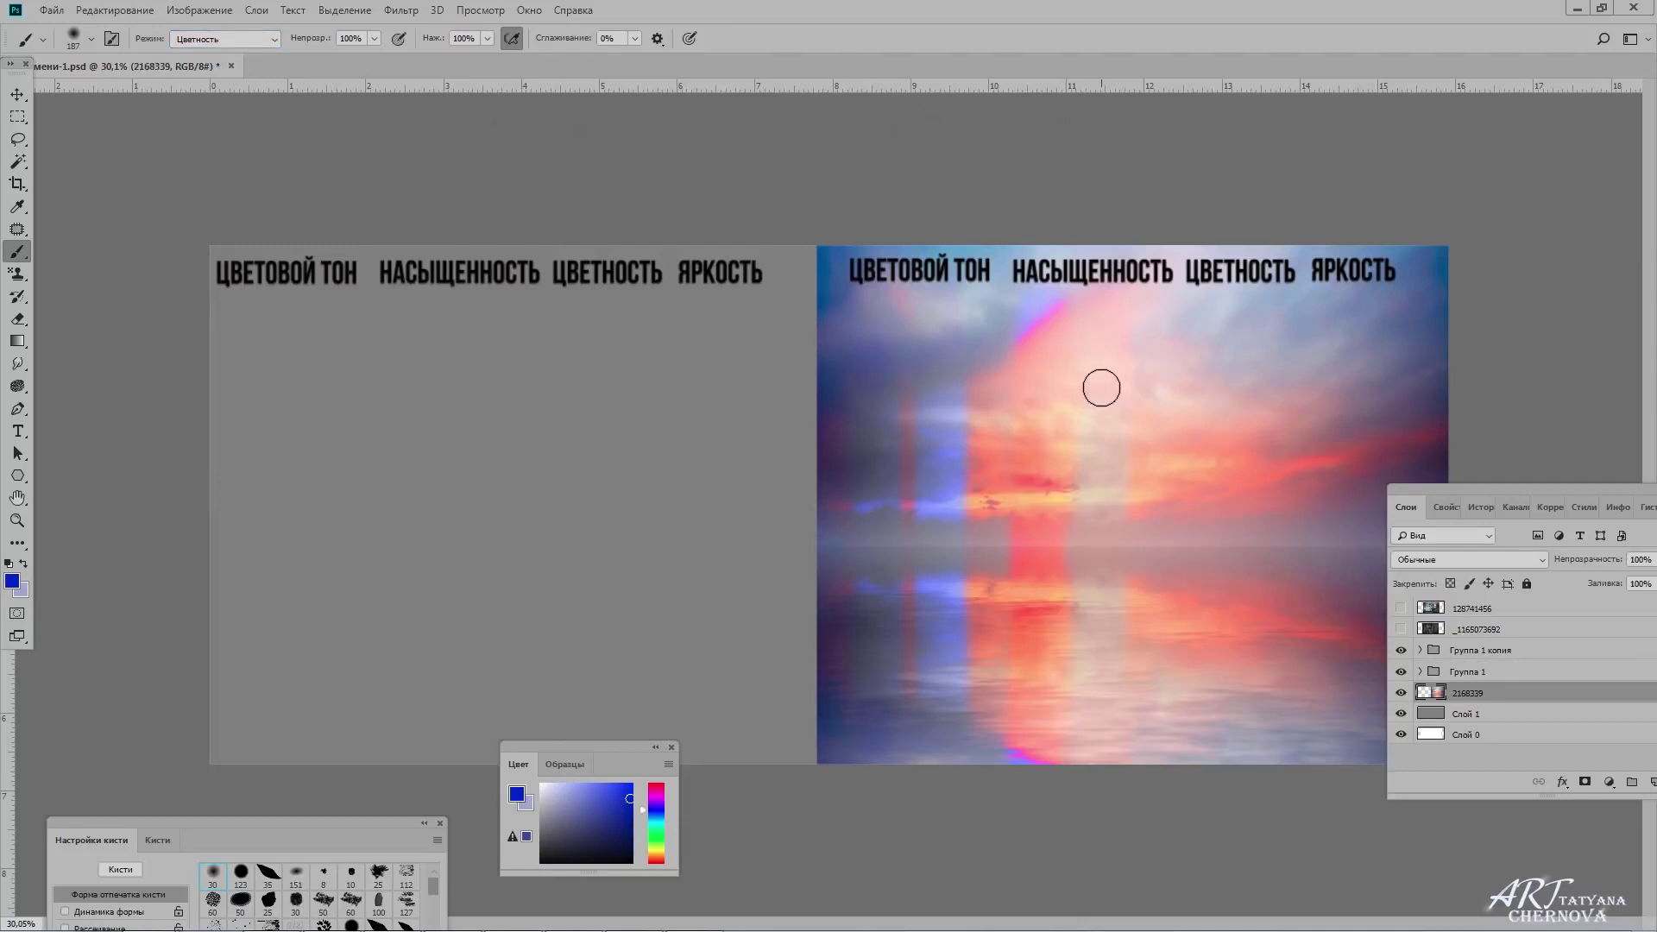
pyautogui.moveTo(1213, 315); pyautogui.dragTo(1214, 763)
pyautogui.press('x')
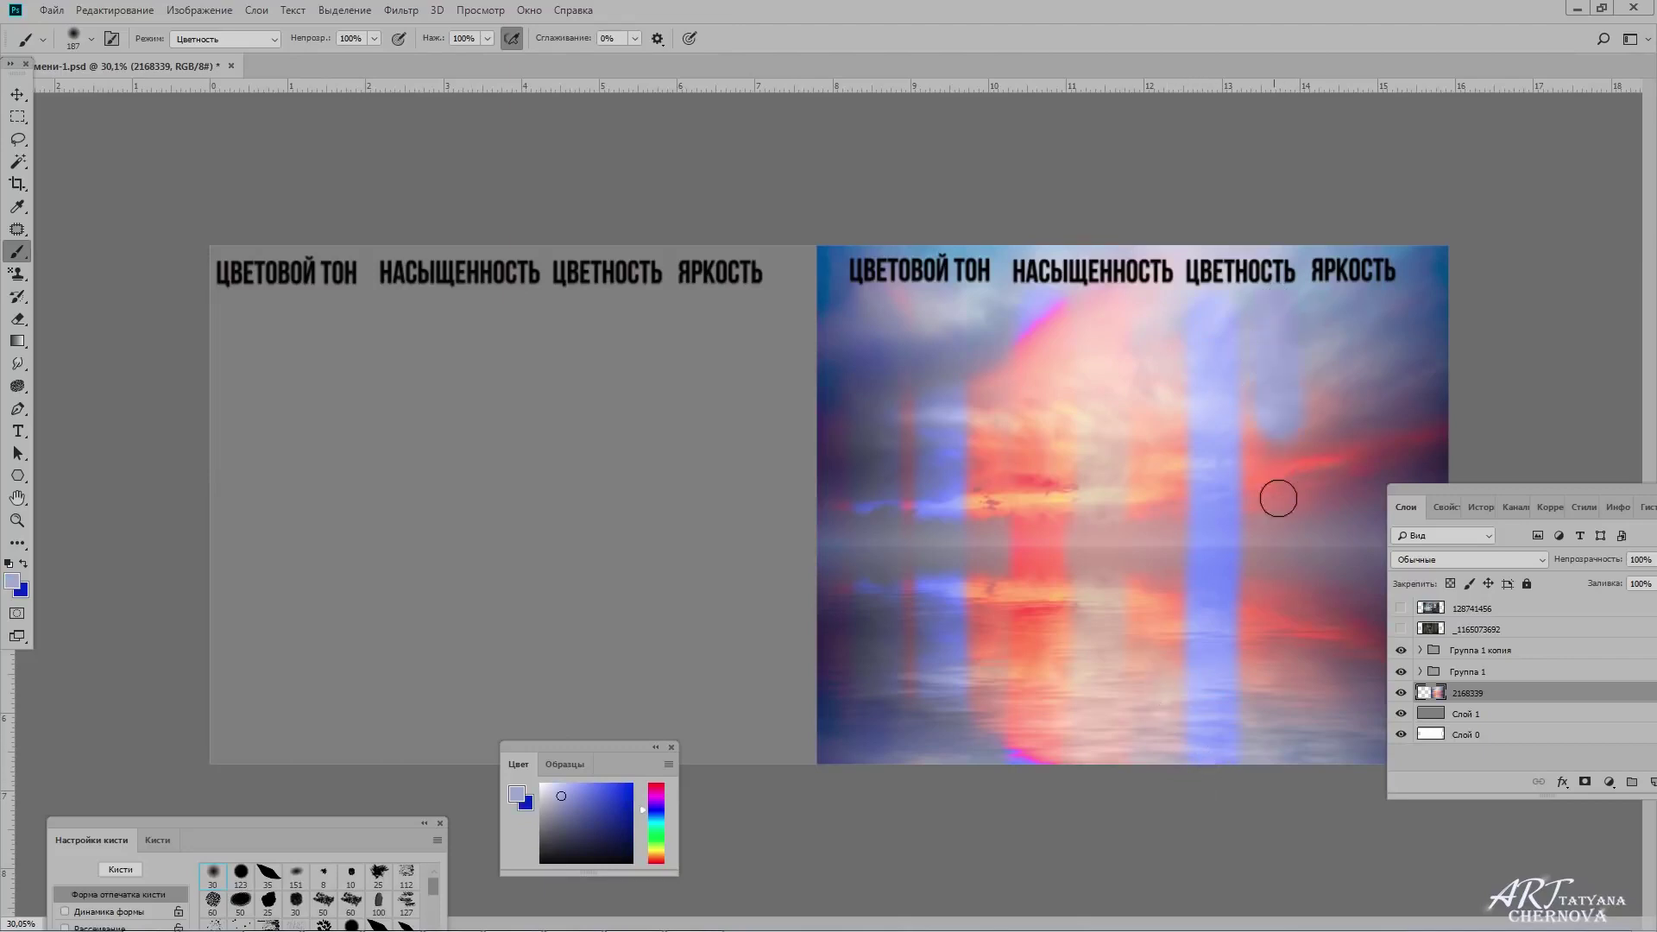
pyautogui.moveTo(1278, 498); pyautogui.dragTo(1274, 747)
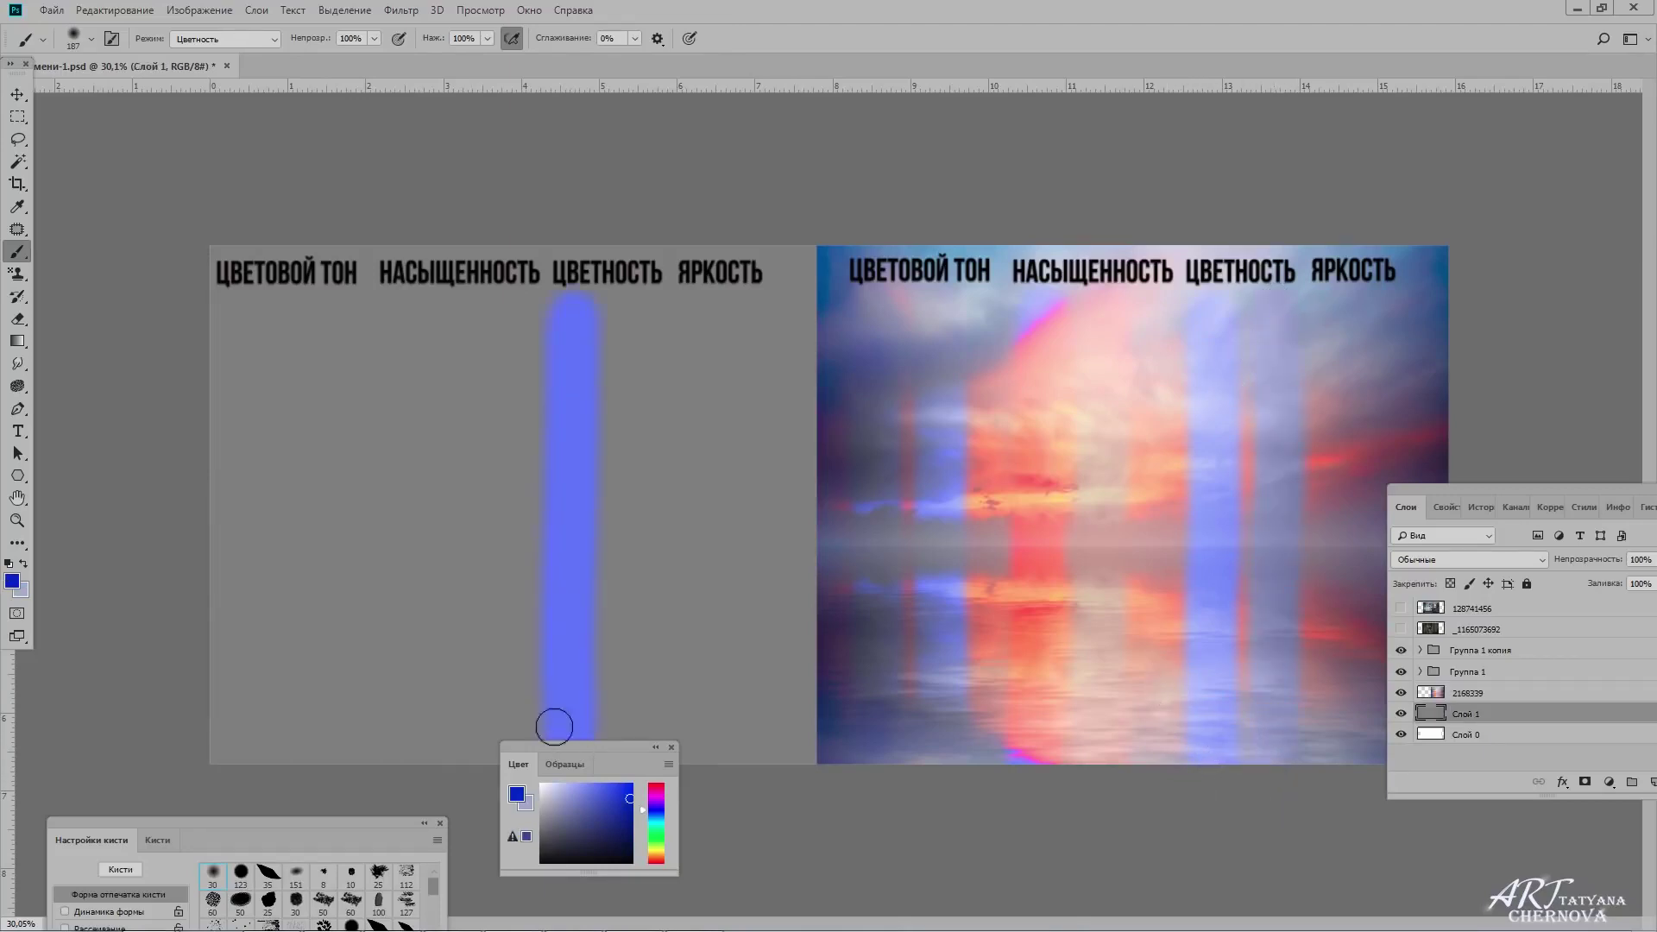
pyautogui.press('x')
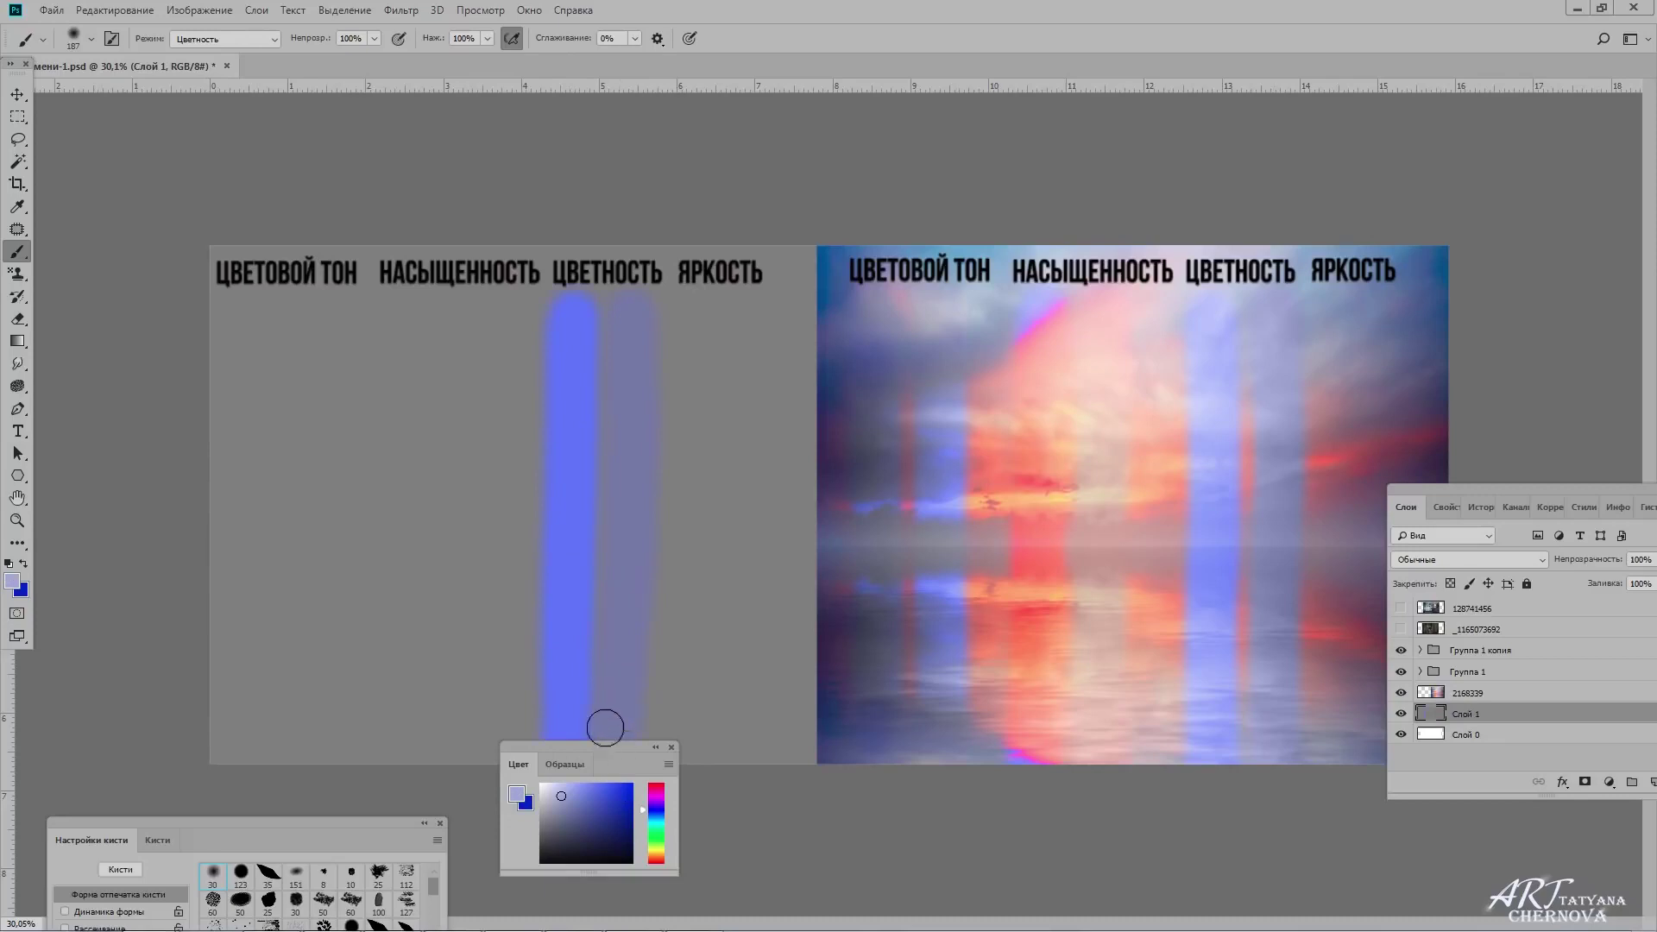
# Paint dark and light Luminosity-mode strokes down the ЯРКОСТЬ column on layer 2168339.
pyautogui.hotkey('shift', 'alt', 'y')
pyautogui.press('x')
pyautogui.moveTo(1530, 483); pyautogui.dragTo(1585, 656)
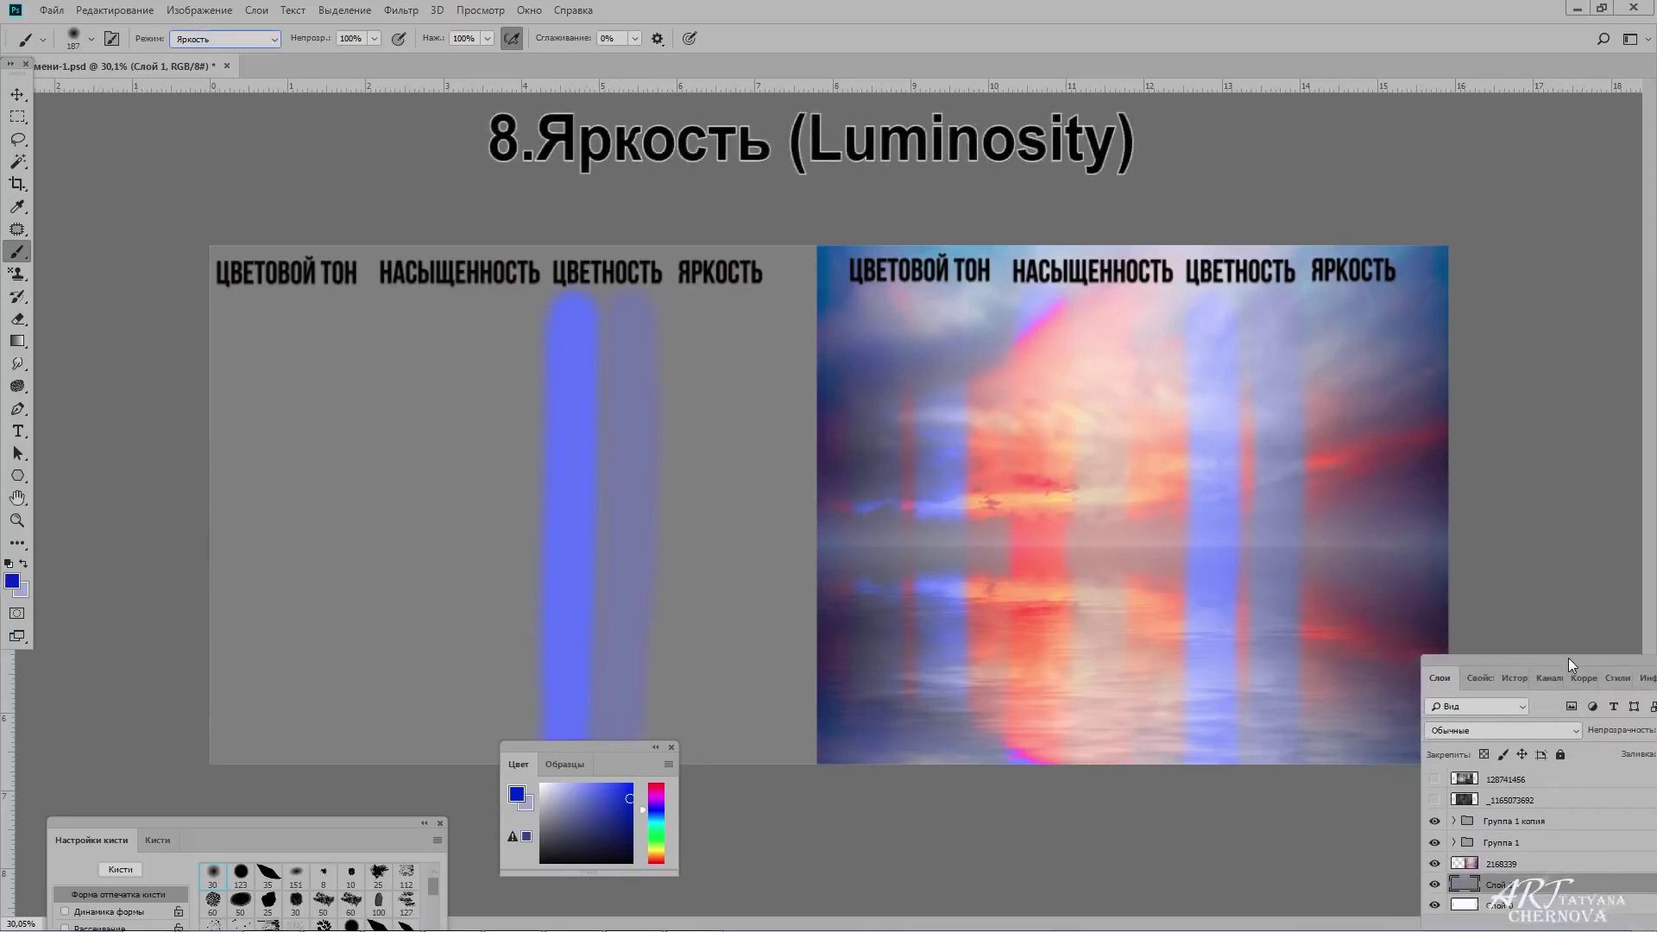
pyautogui.click(1535, 866)
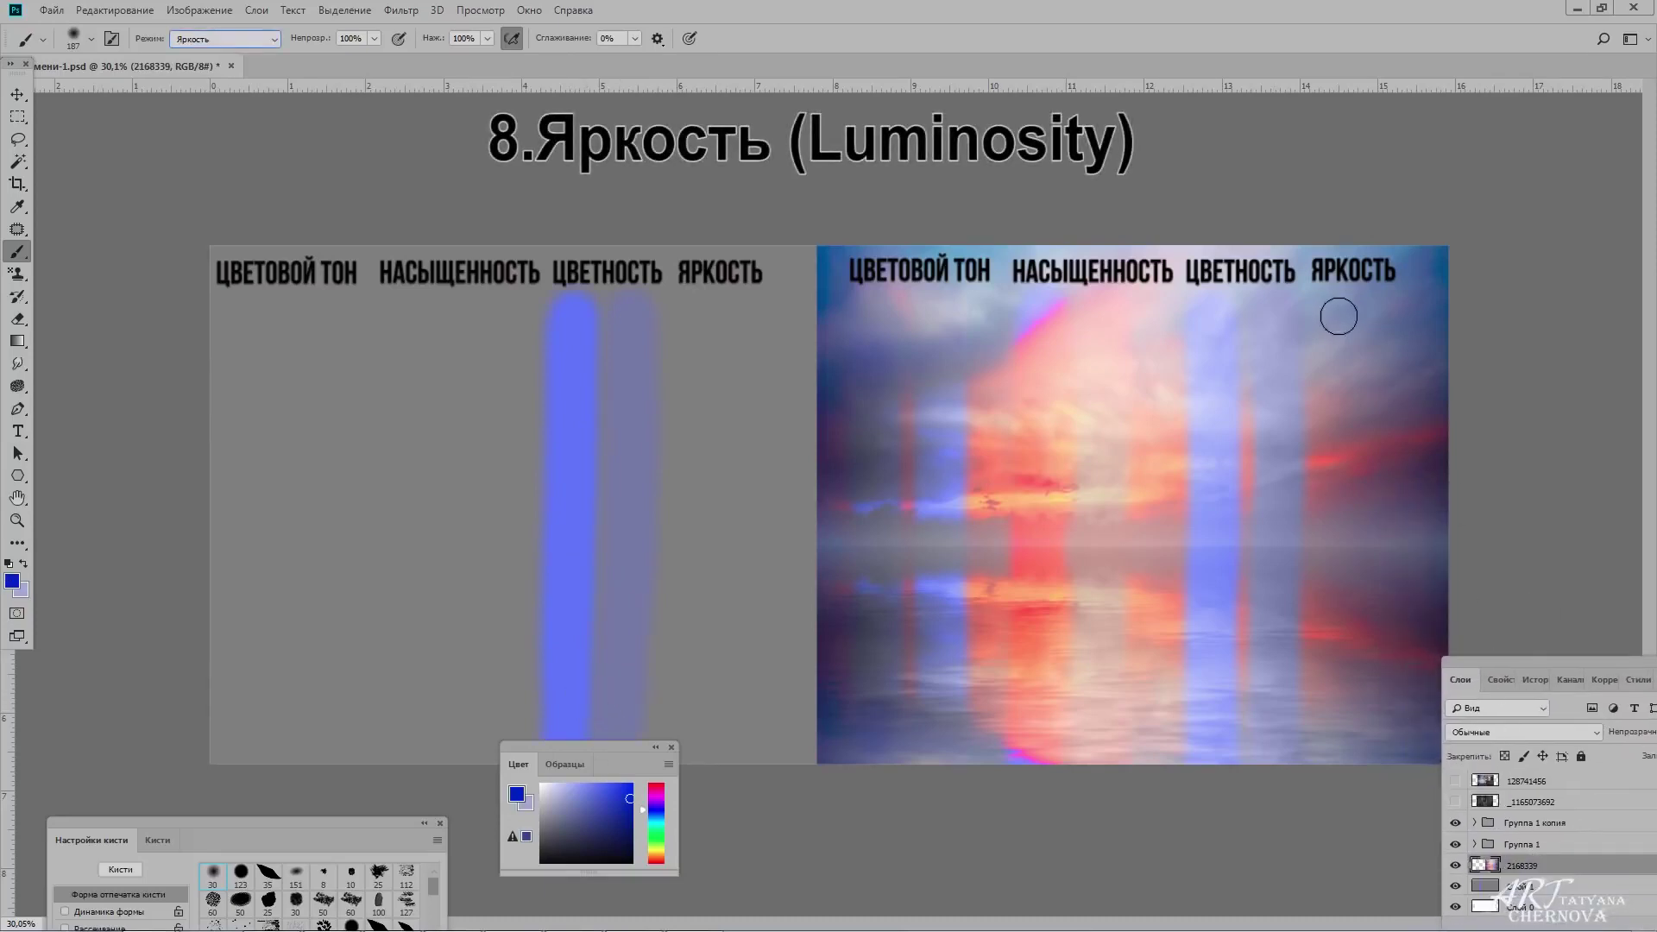
pyautogui.moveTo(1338, 298); pyautogui.dragTo(1343, 758)
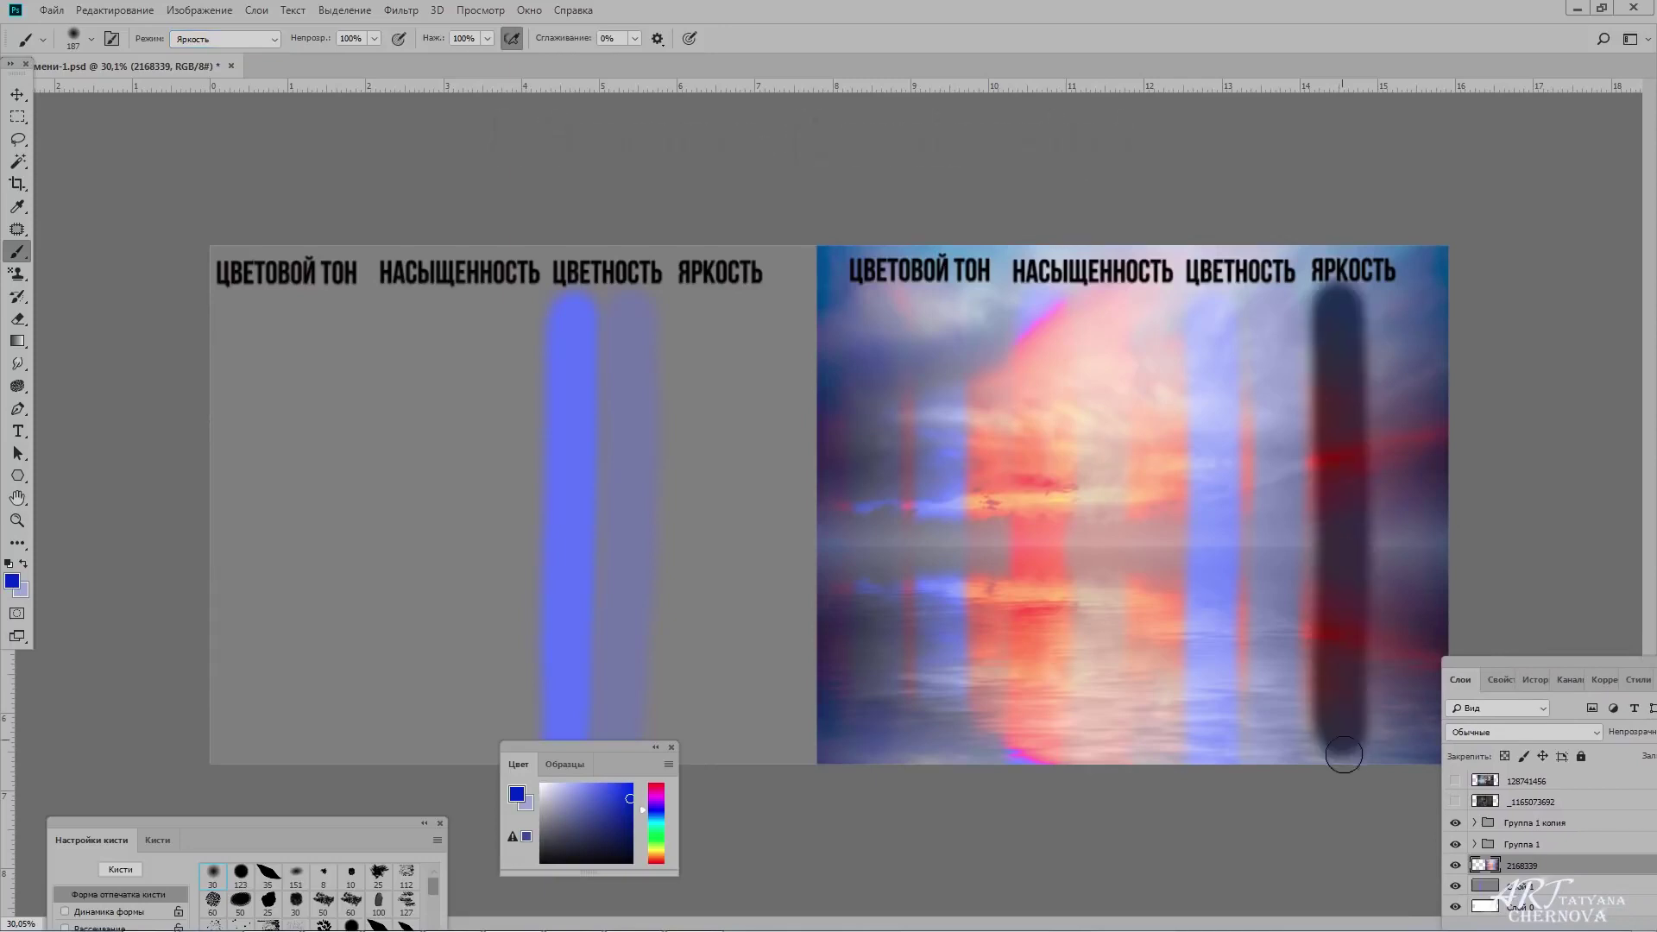
pyautogui.press('x')
pyautogui.moveTo(1399, 299); pyautogui.dragTo(1398, 747)
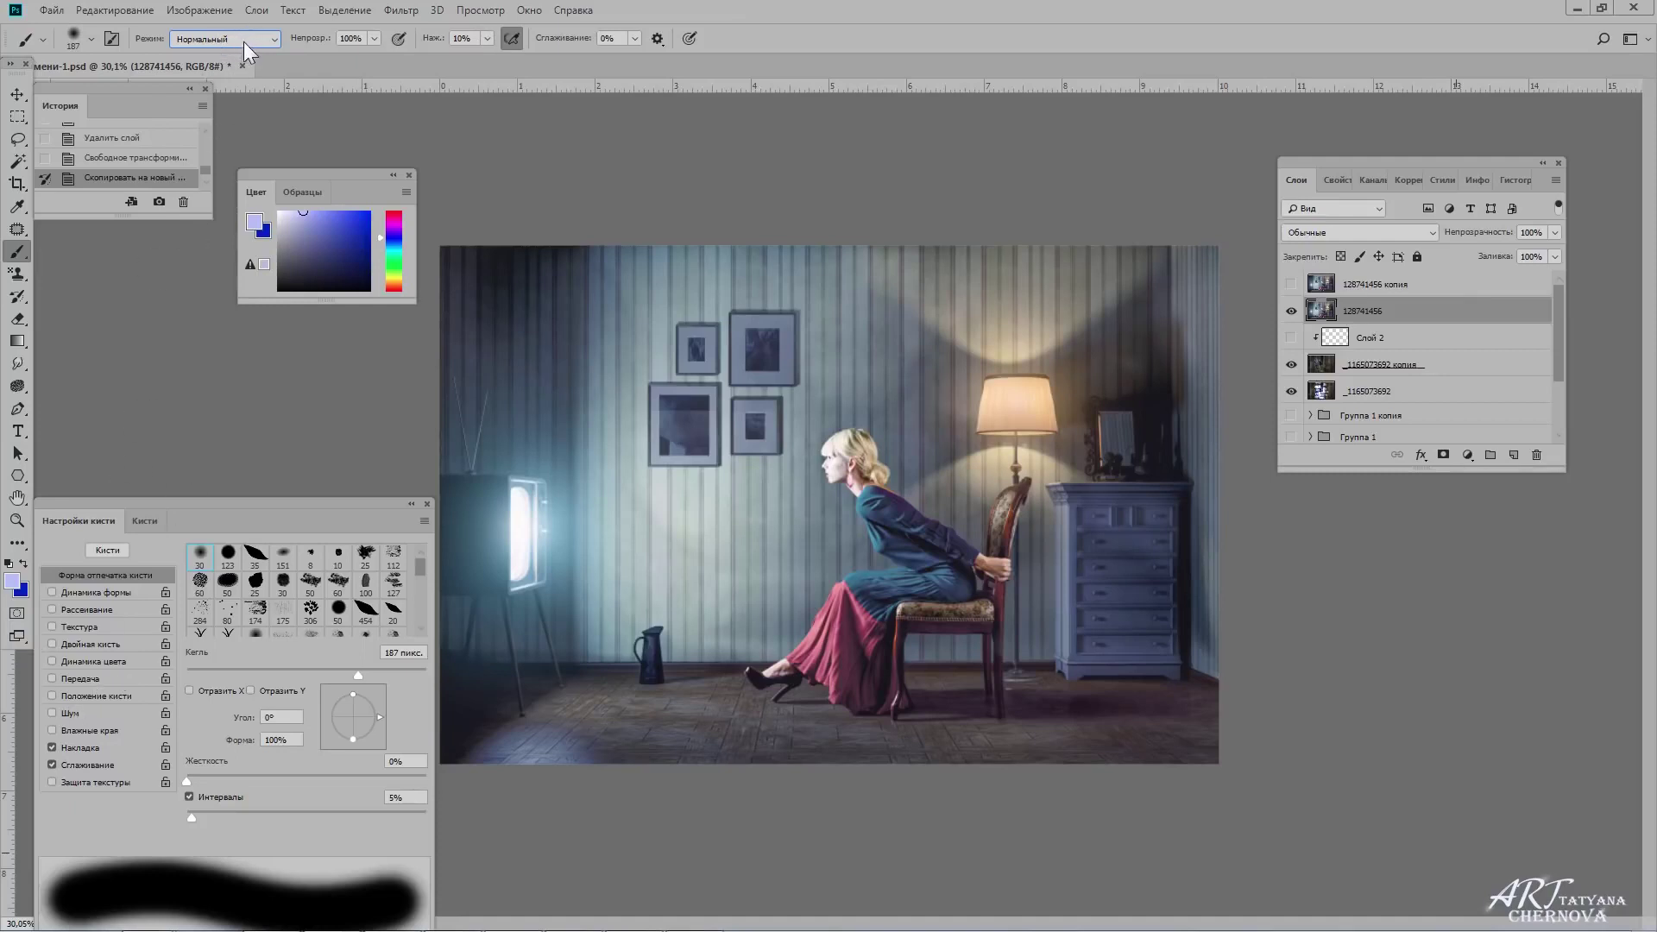
# Paint a blue spiral, show 128741456 копия, and add a clipped layer Слой 3.
pyautogui.moveTo(742, 195)
pyautogui.mouseDown()
pyautogui.moveTo(639, 548)
pyautogui.moveTo(1459, 858)
pyautogui.mouseUp()
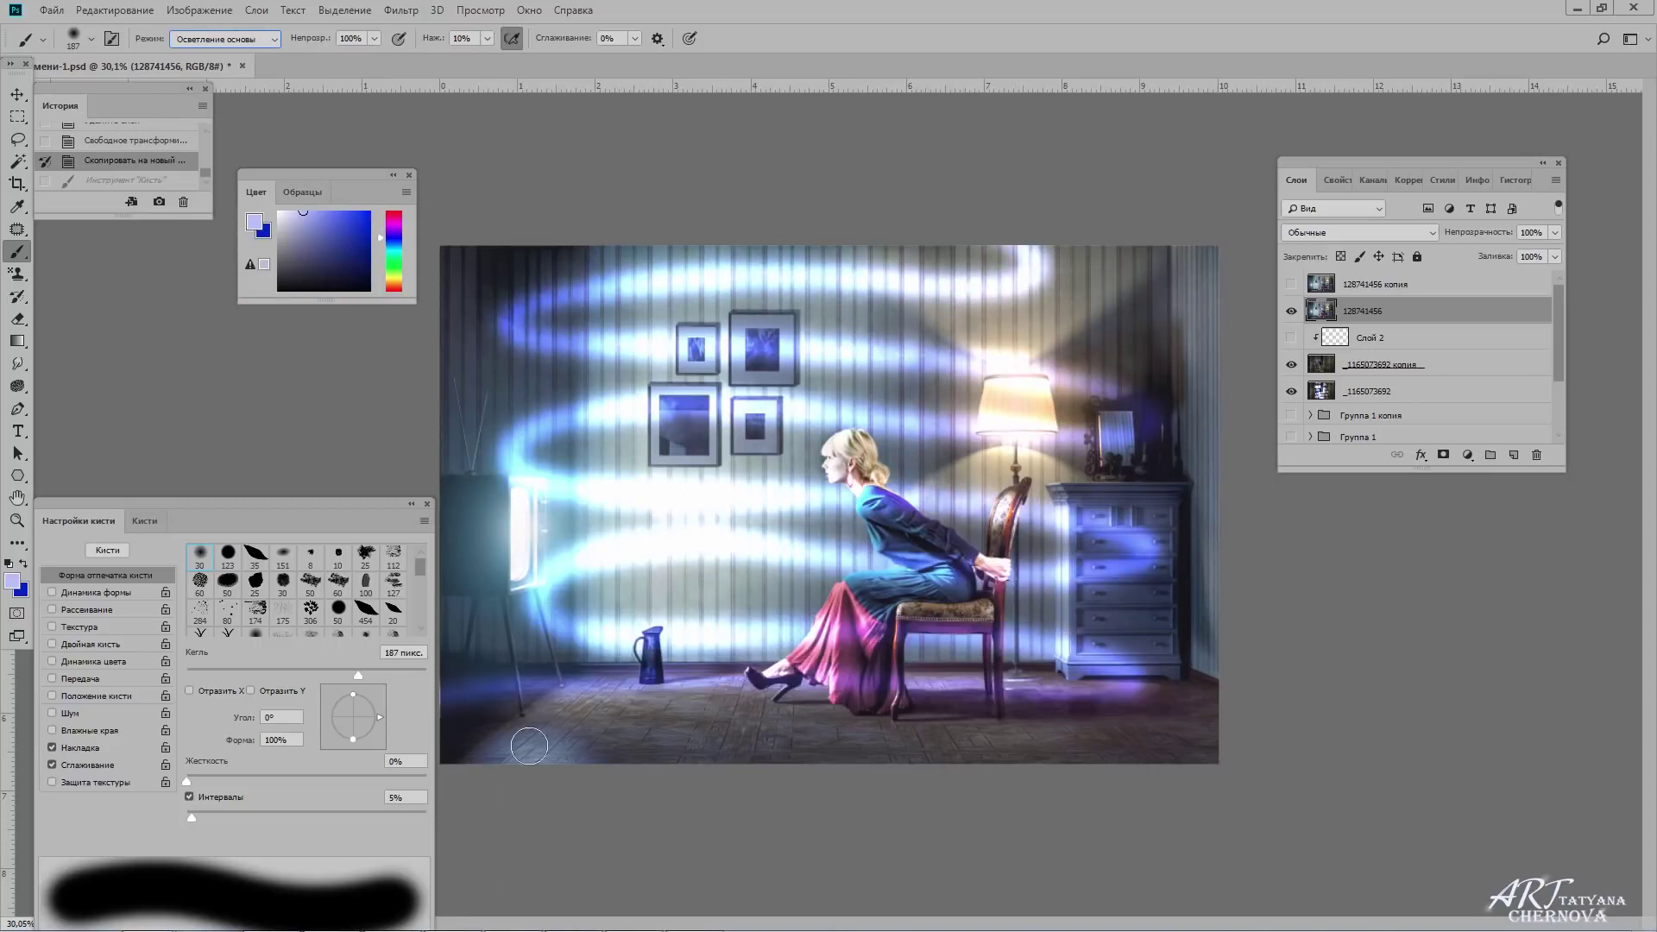
pyautogui.click(1373, 287)
pyautogui.click(1290, 286)
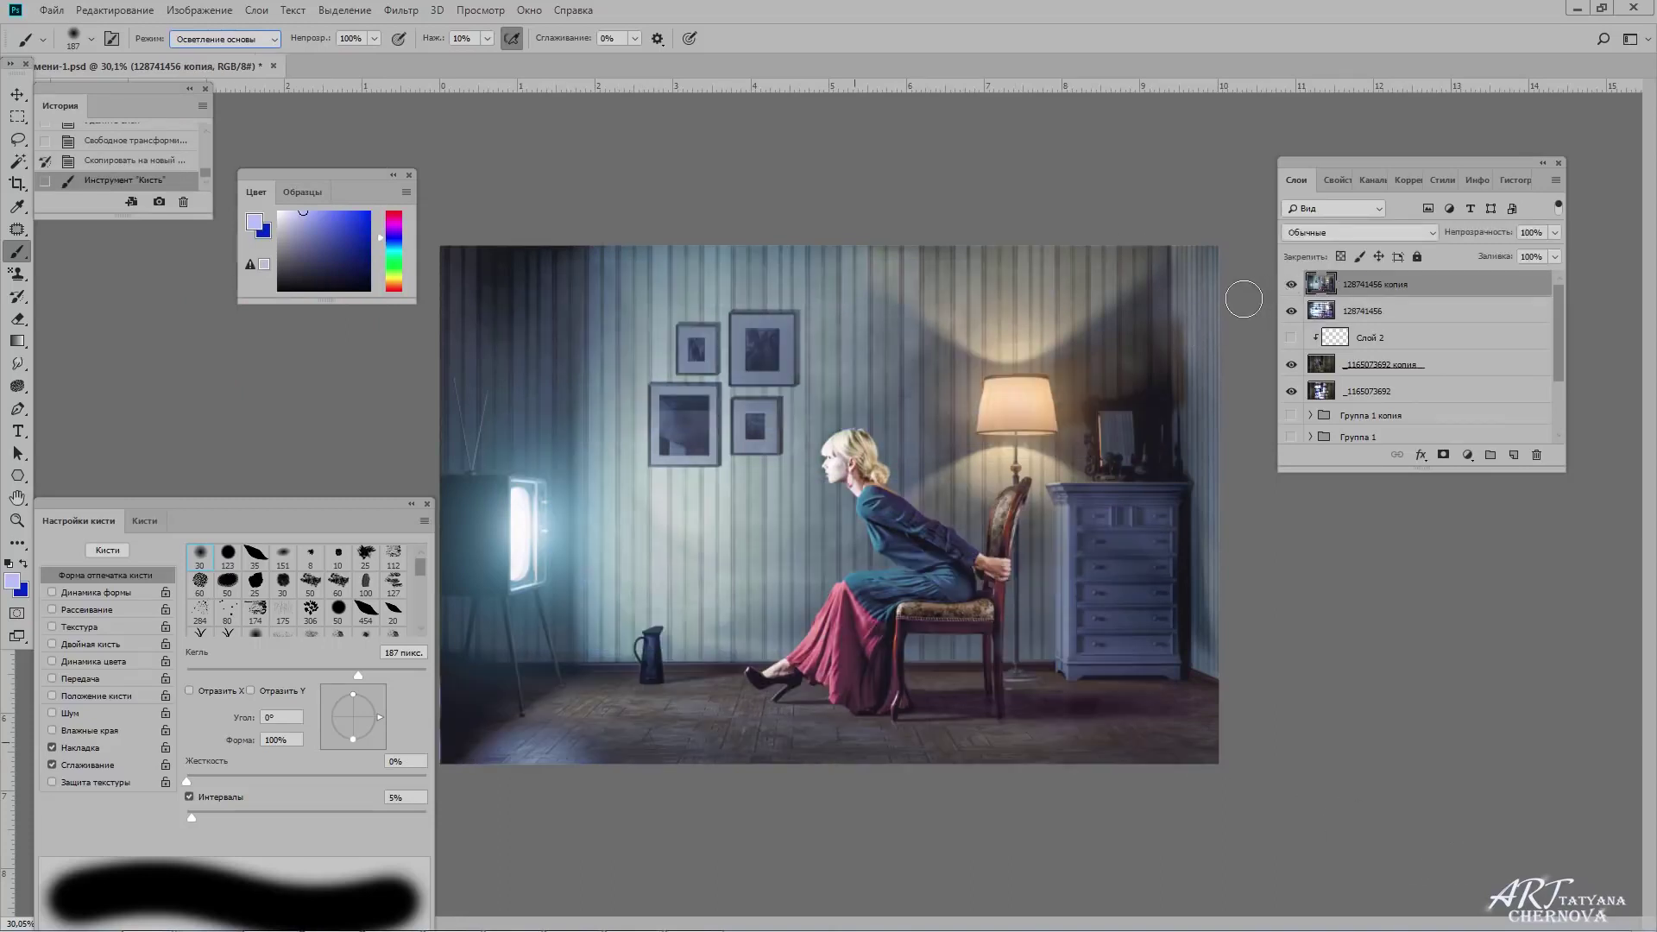
pyautogui.hotkey('ctrl', 'shift', 'n')
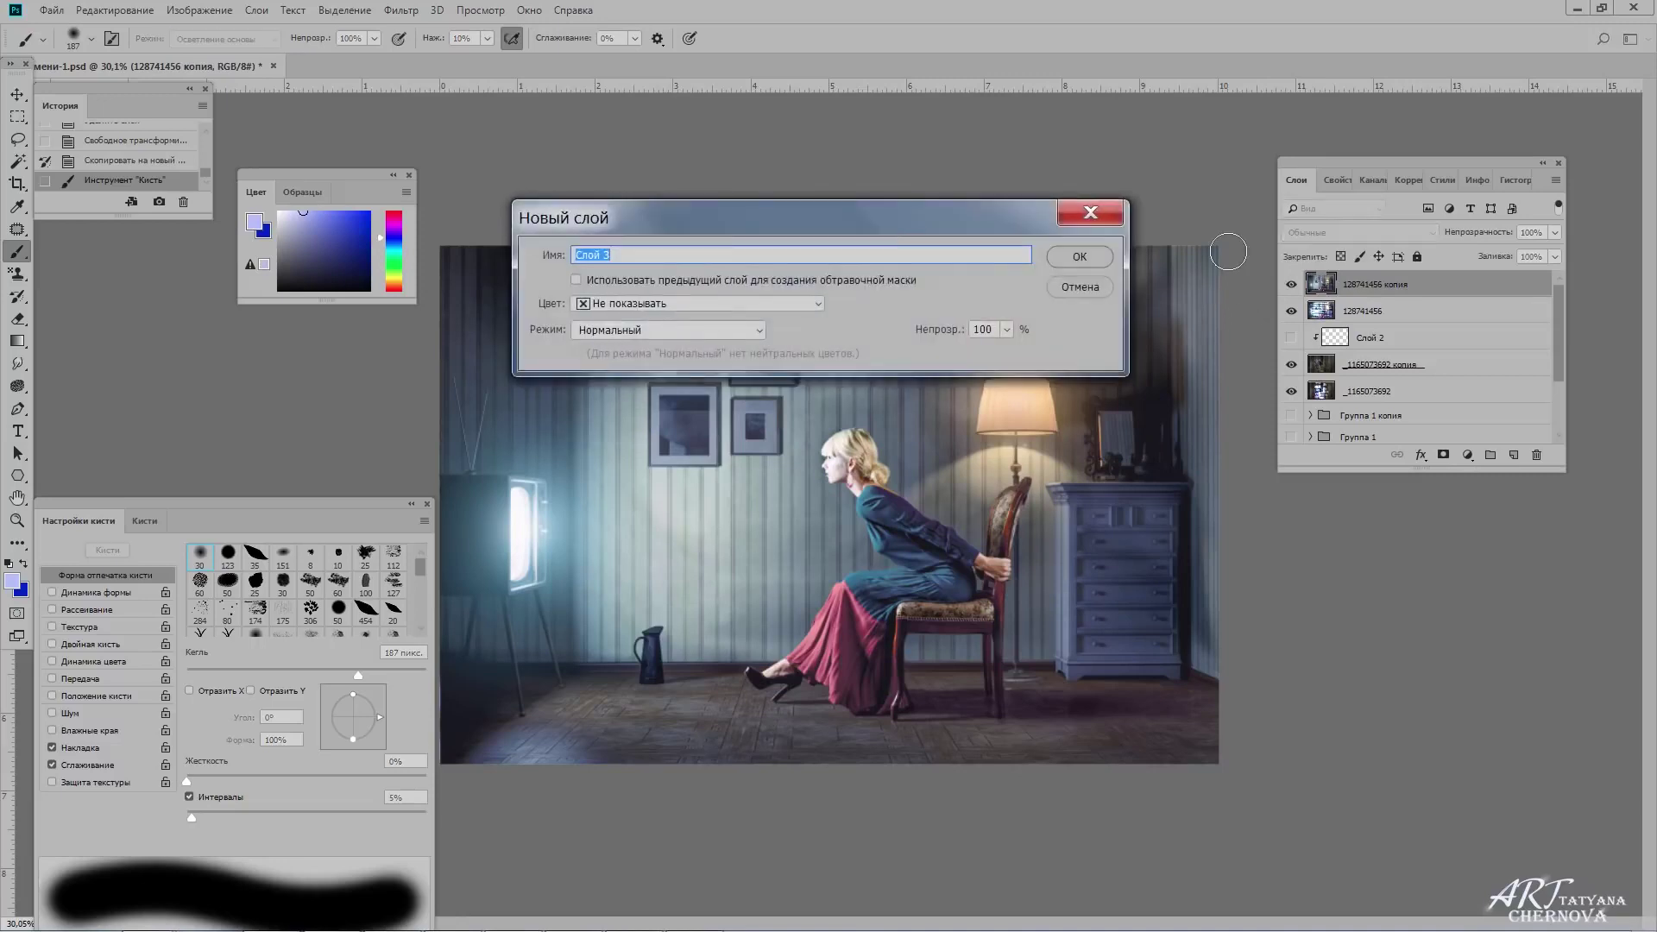
pyautogui.press('Return')
pyautogui.hotkey('ctrl', 'alt', 'g')
# Set Слой 3 to Color Dodge and paint a soft white spiral with a Normal brush.
pyautogui.click(240, 38)
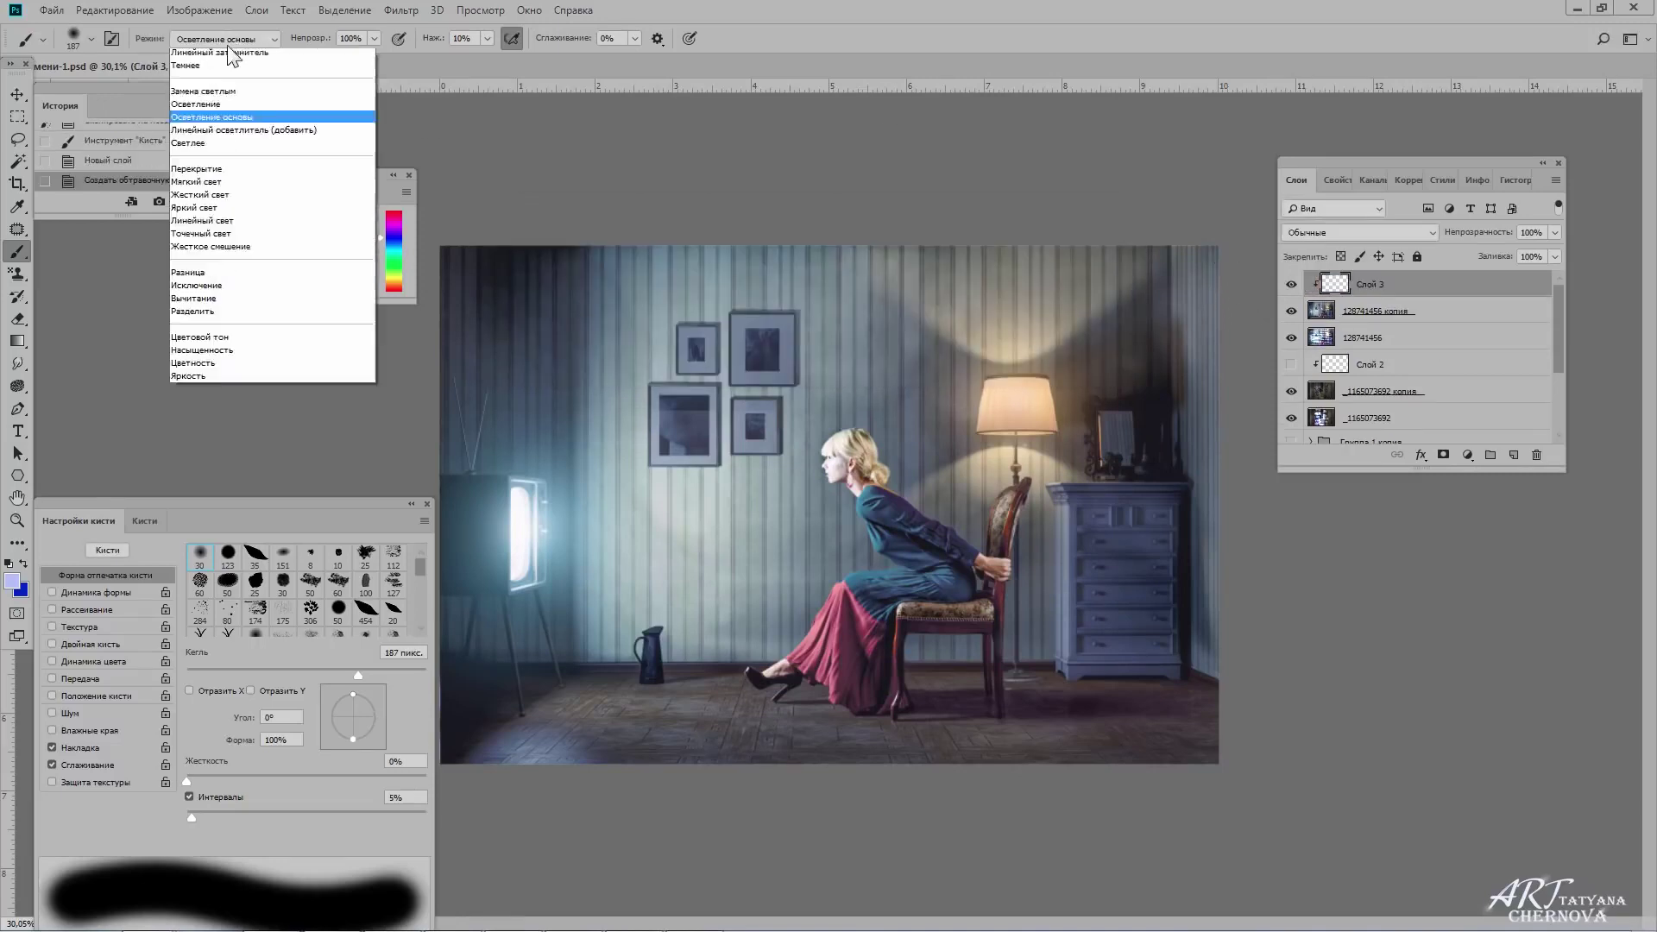
pyautogui.click(227, 56)
pyautogui.click(1323, 235)
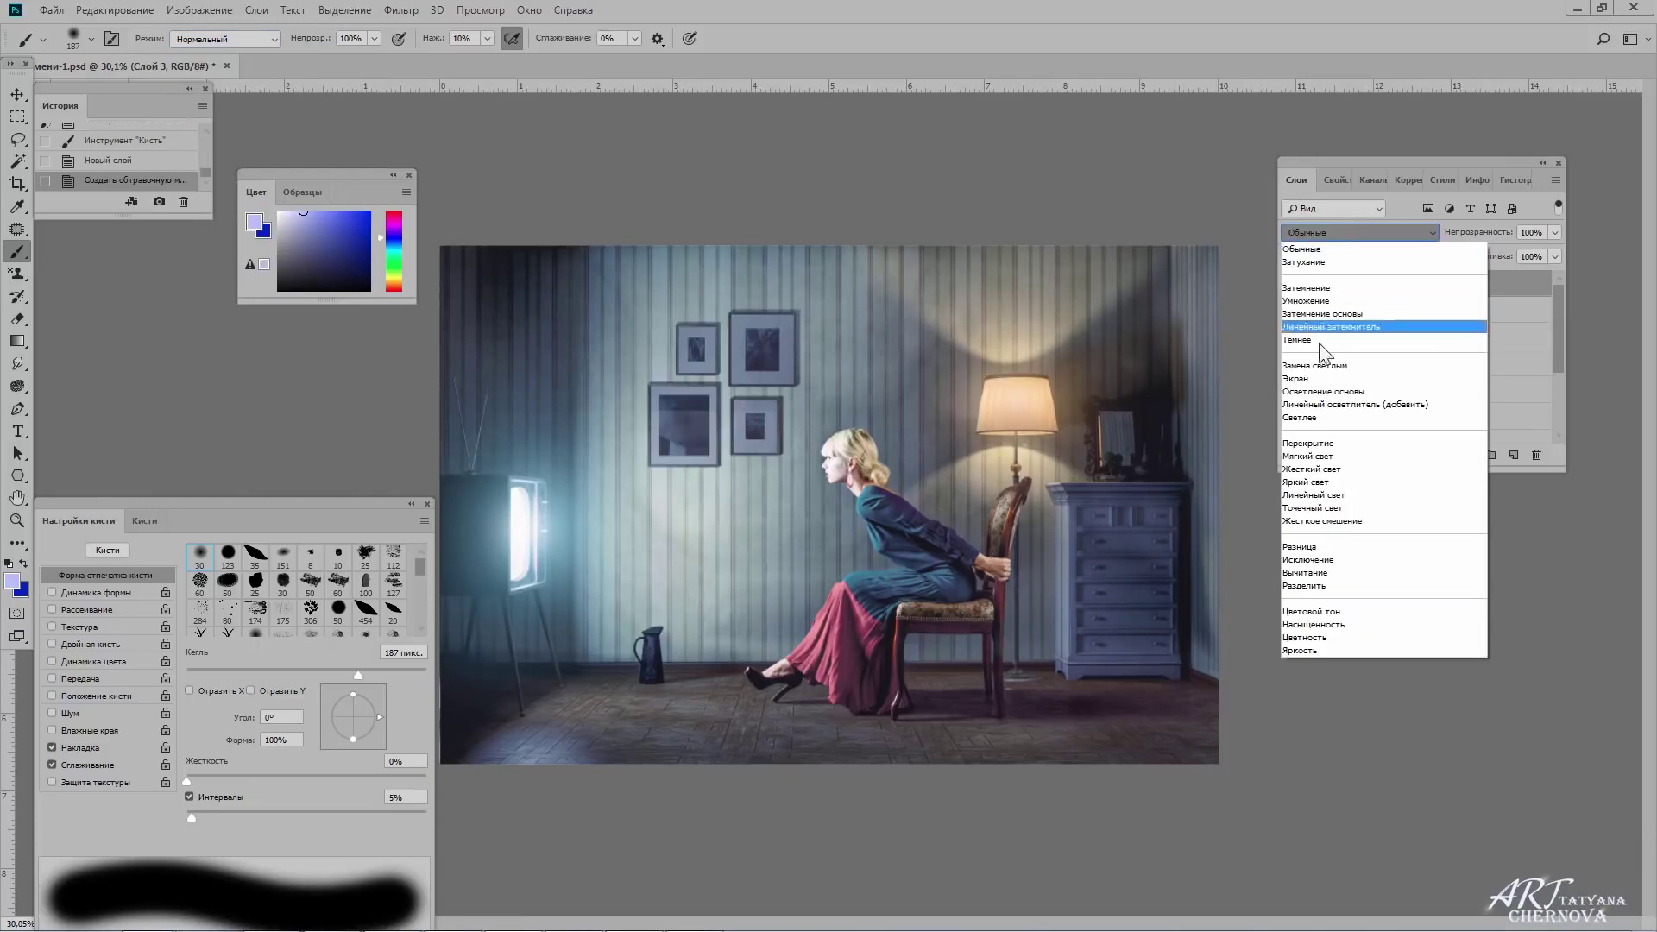
pyautogui.click(1351, 392)
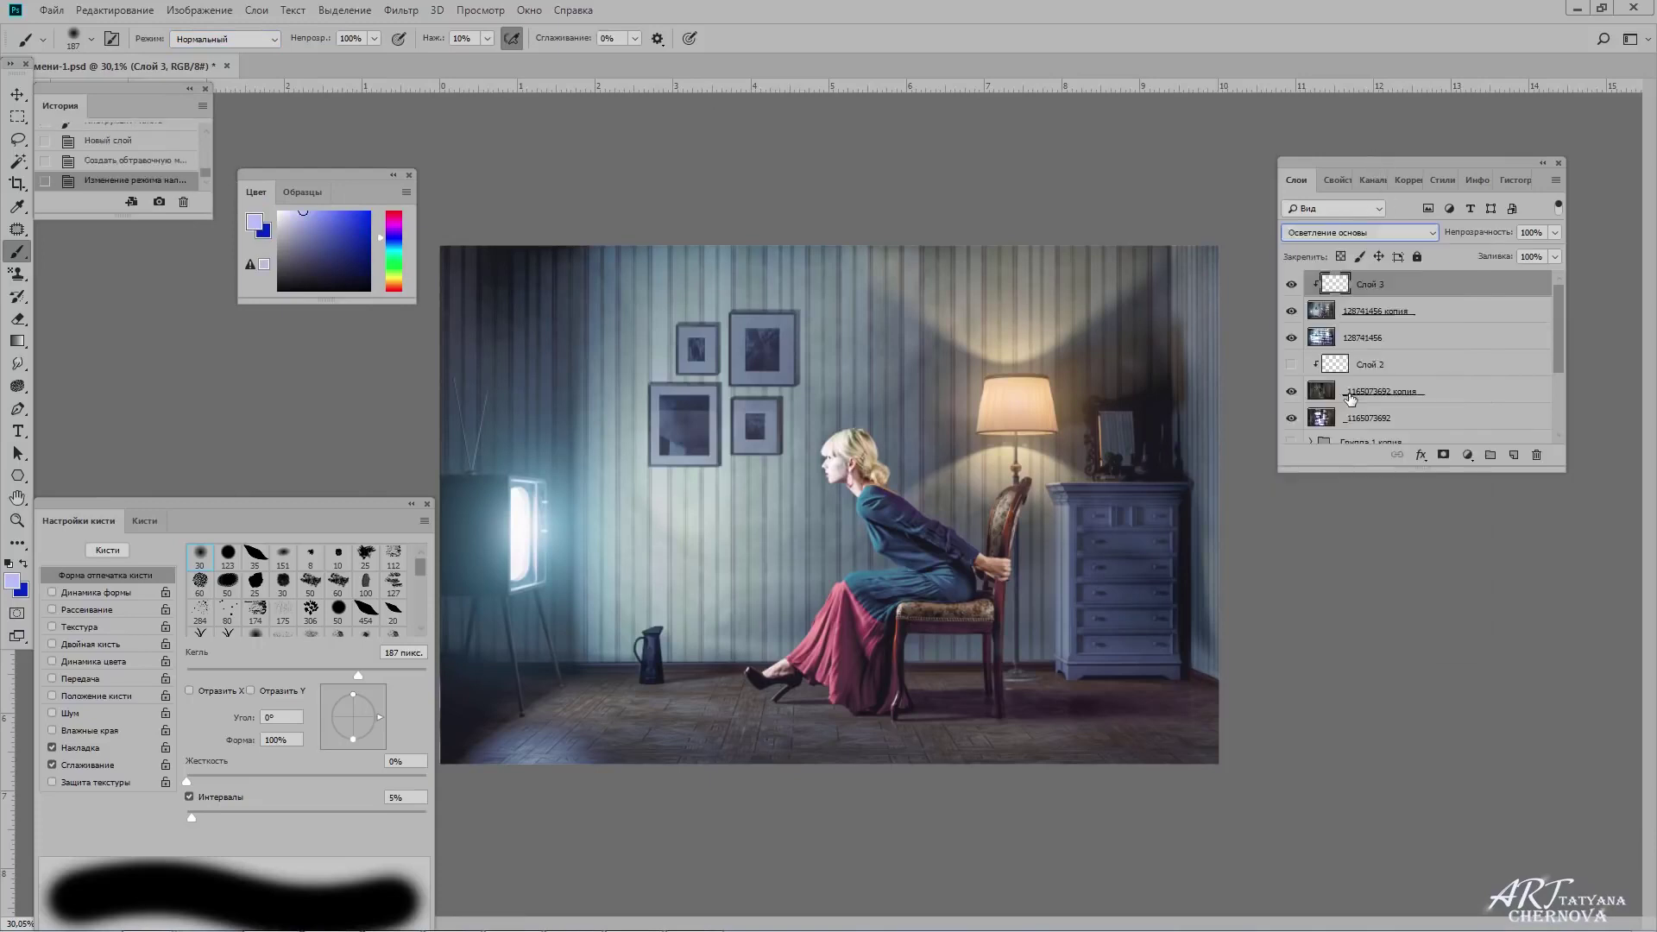
pyautogui.moveTo(628, 236); pyautogui.dragTo(562, 563)
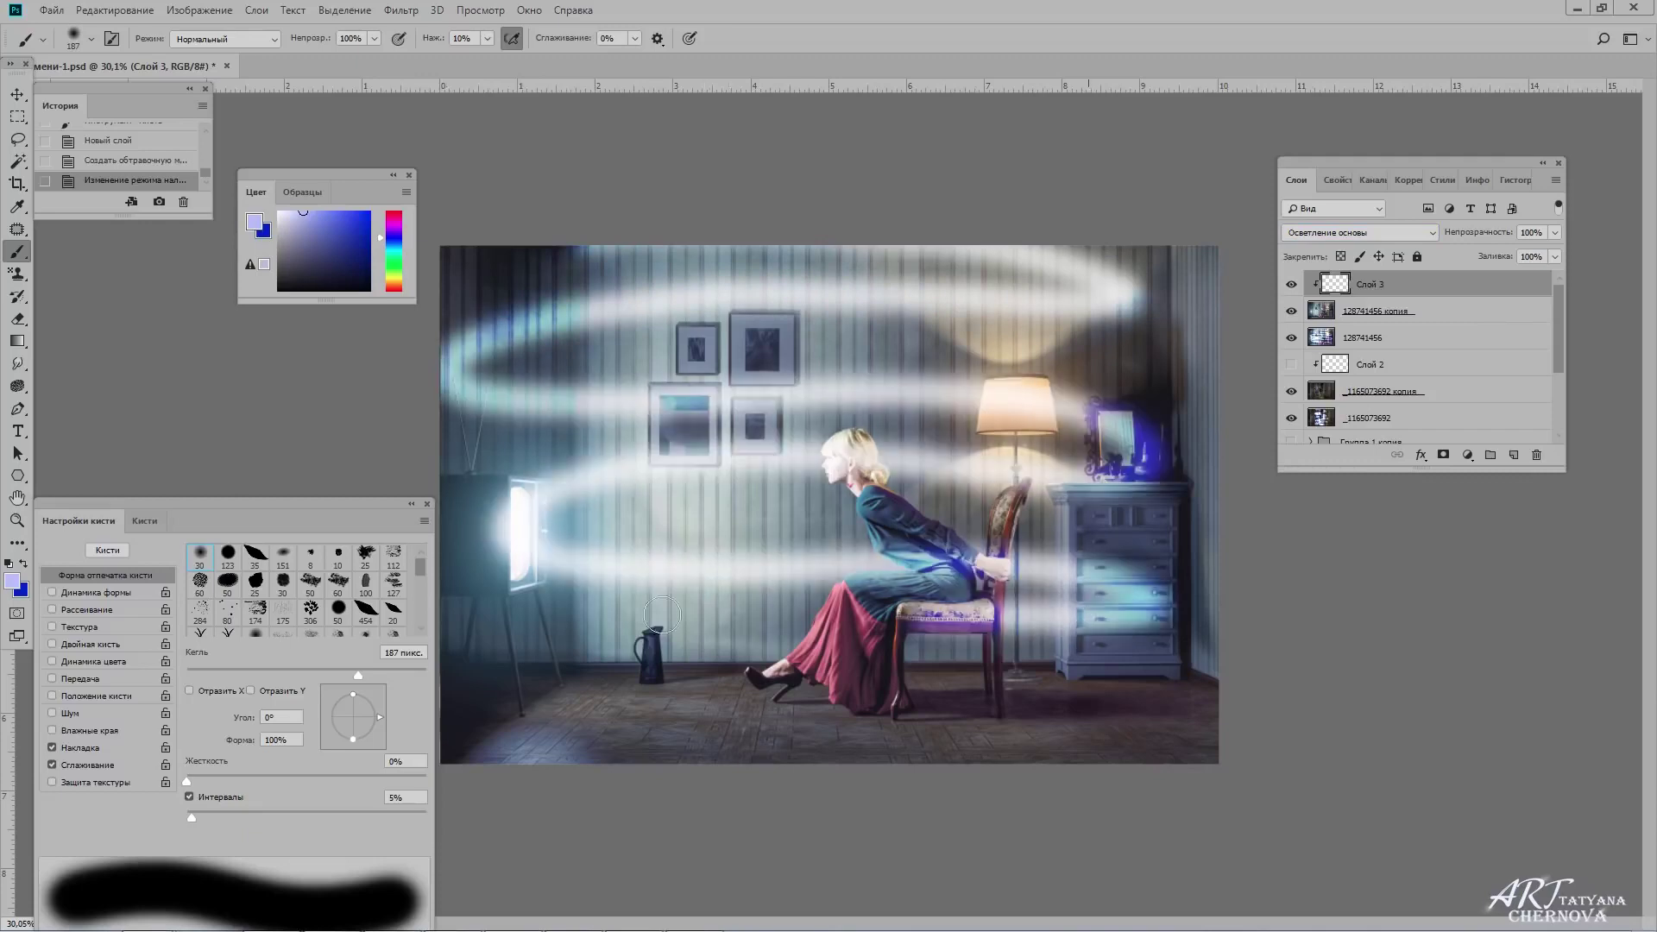
pyautogui.moveTo(562, 563); pyautogui.dragTo(868, 903)
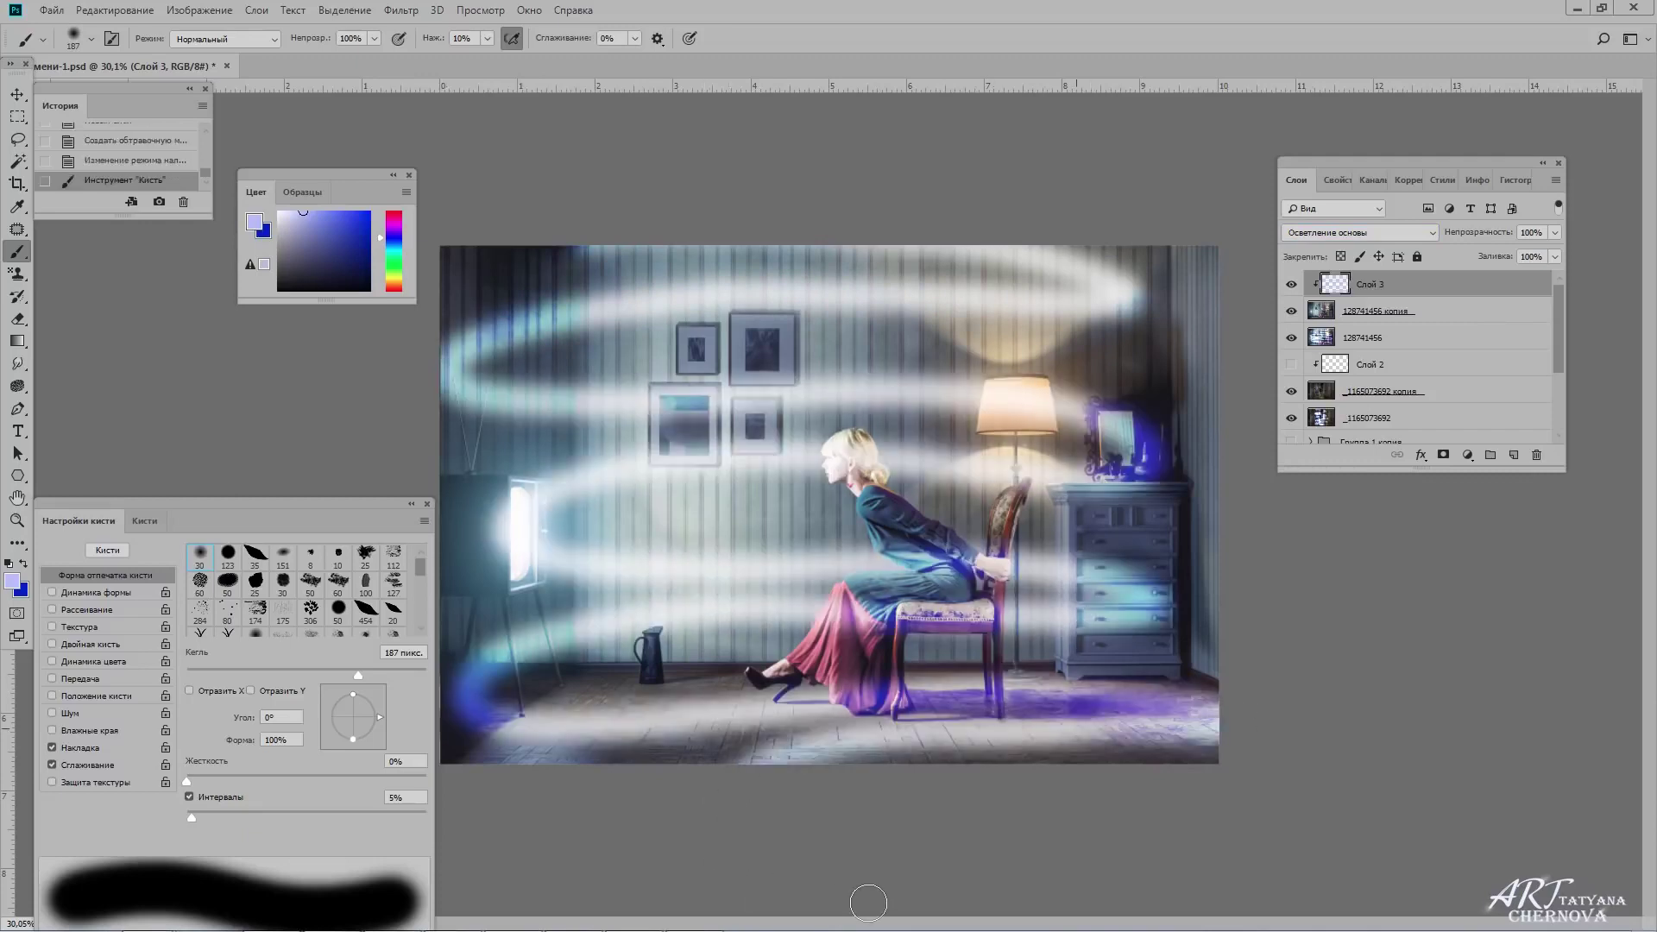
# Compare by toggling 128741456 копия, hide Слой 3, and add clipped layer Слой 4.
pyautogui.click(1292, 313)
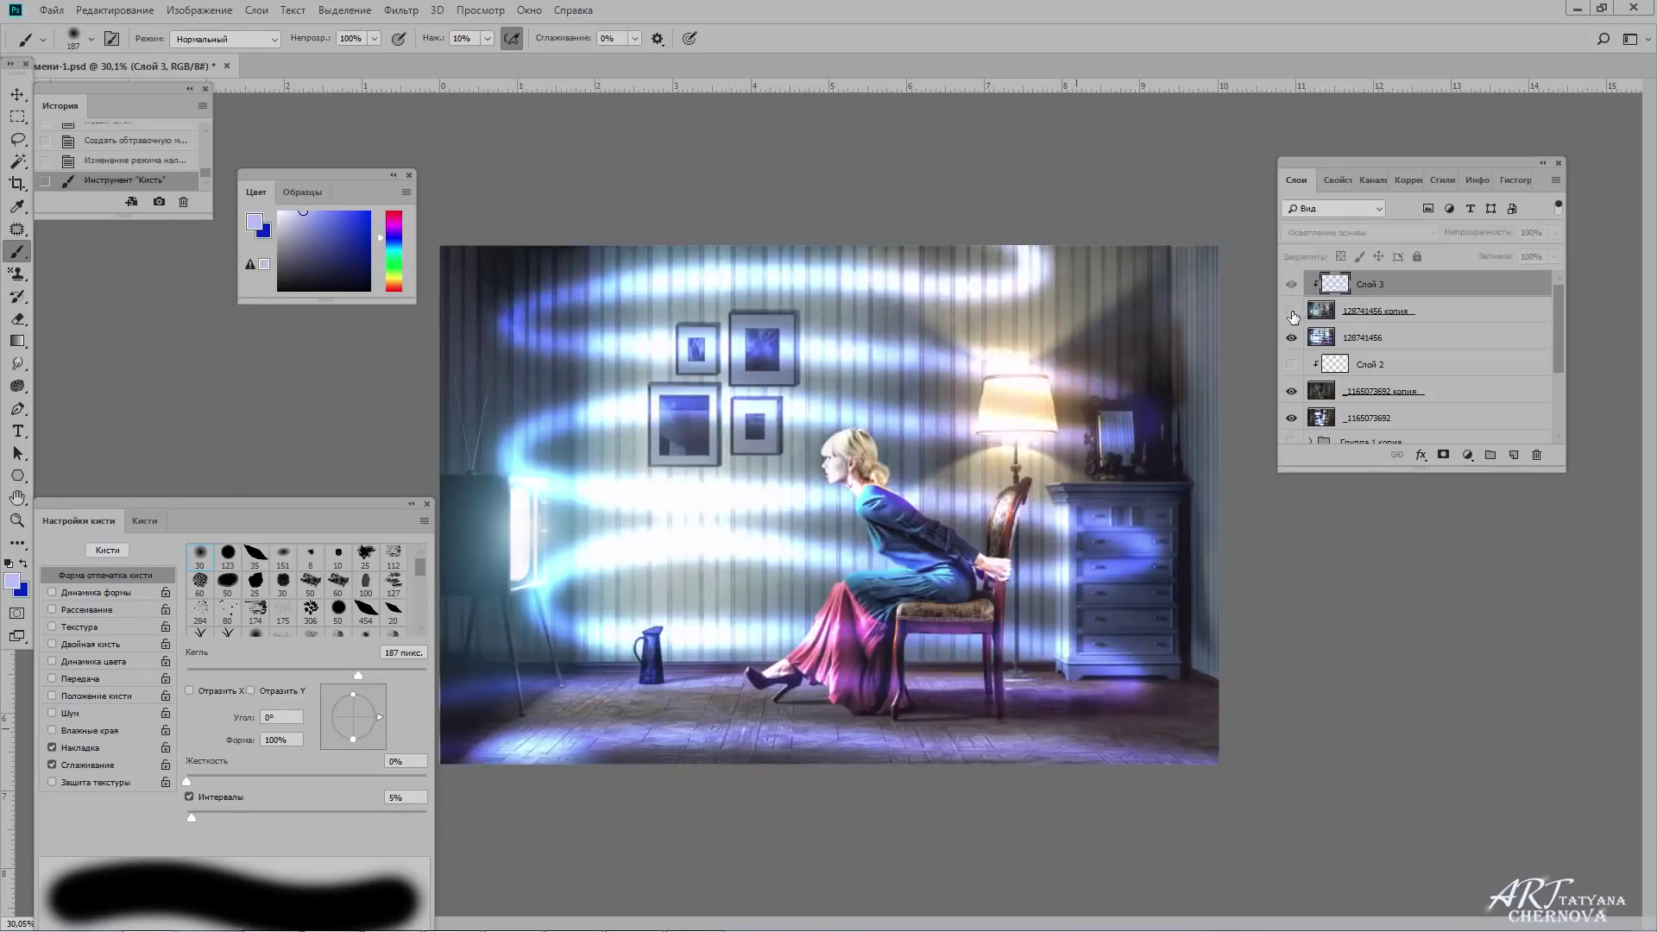
pyautogui.click(1292, 312)
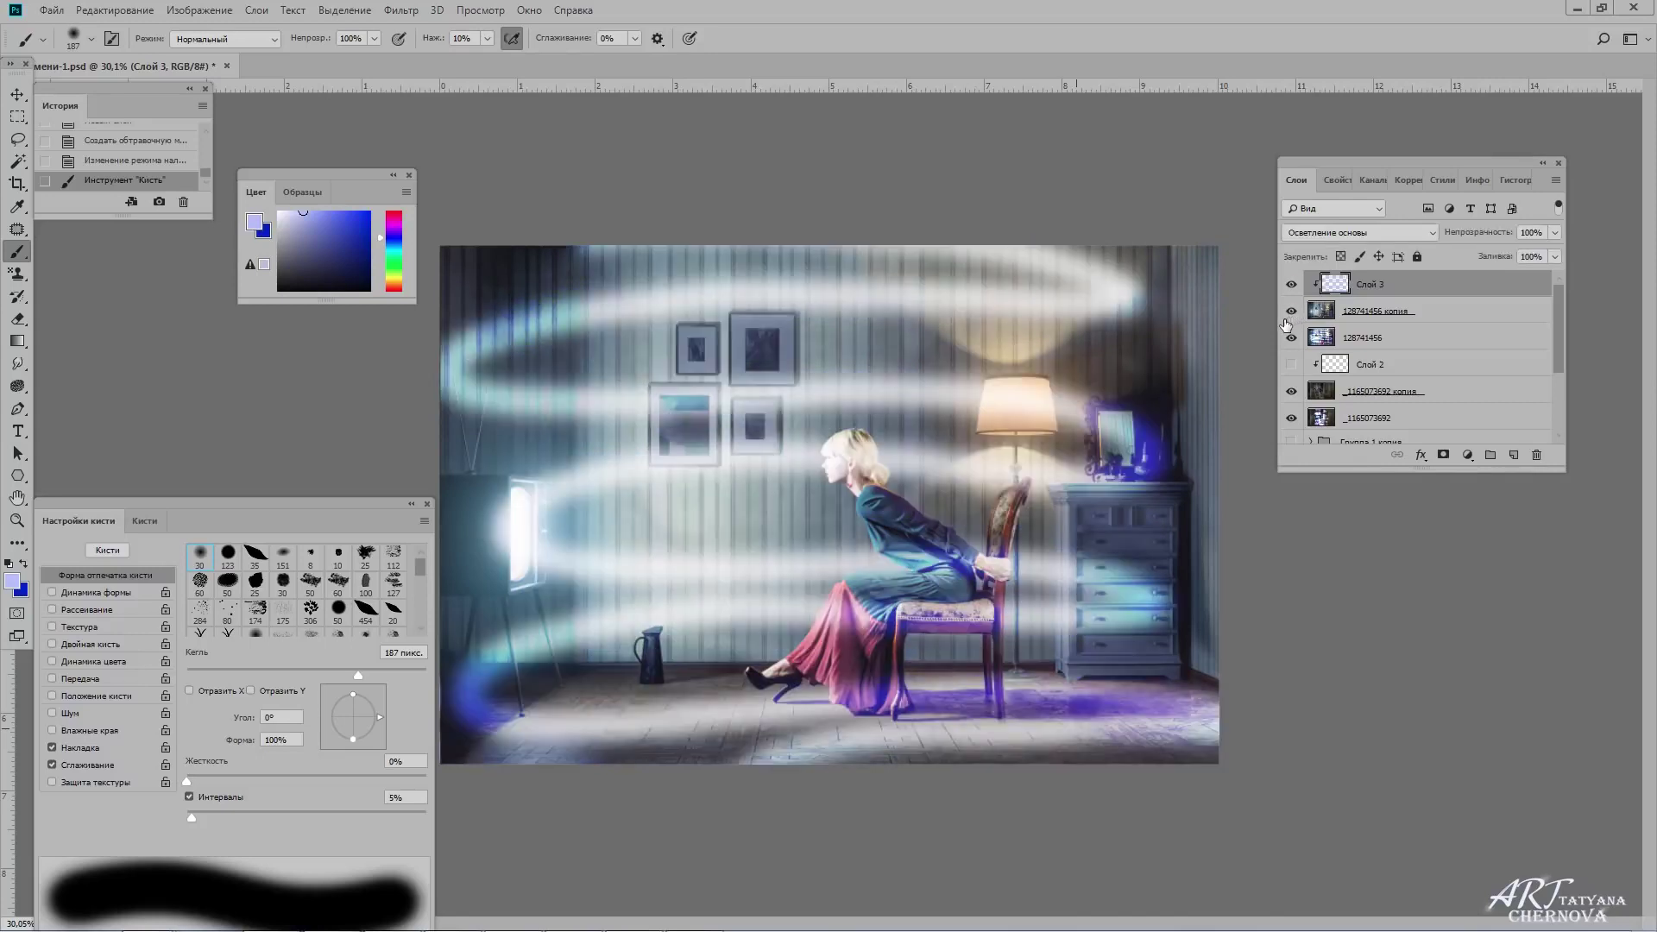
pyautogui.click(1292, 284)
pyautogui.hotkey('ctrl', 'shift', 'n')
pyautogui.press('Return')
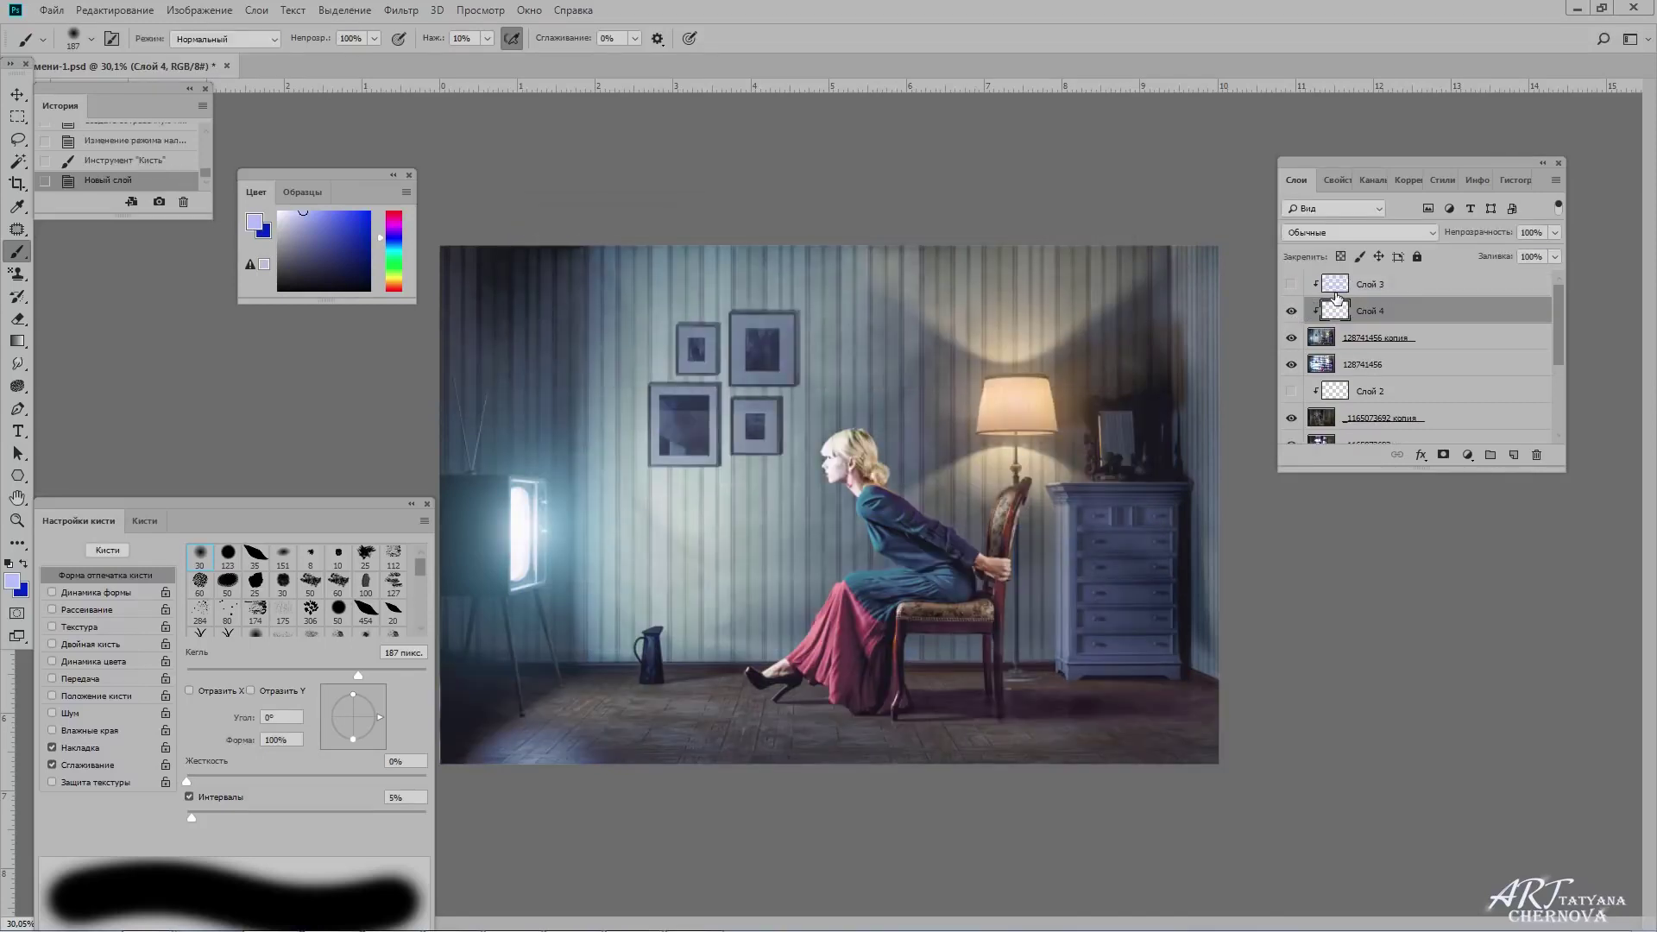
# Fill Слой 4 black, set it to Color Dodge, and paint a lavender glow spiral over wall and floor.
pyautogui.press('d')
pyautogui.hotkey('alt', 'BackSpace')
pyautogui.click(1303, 233)
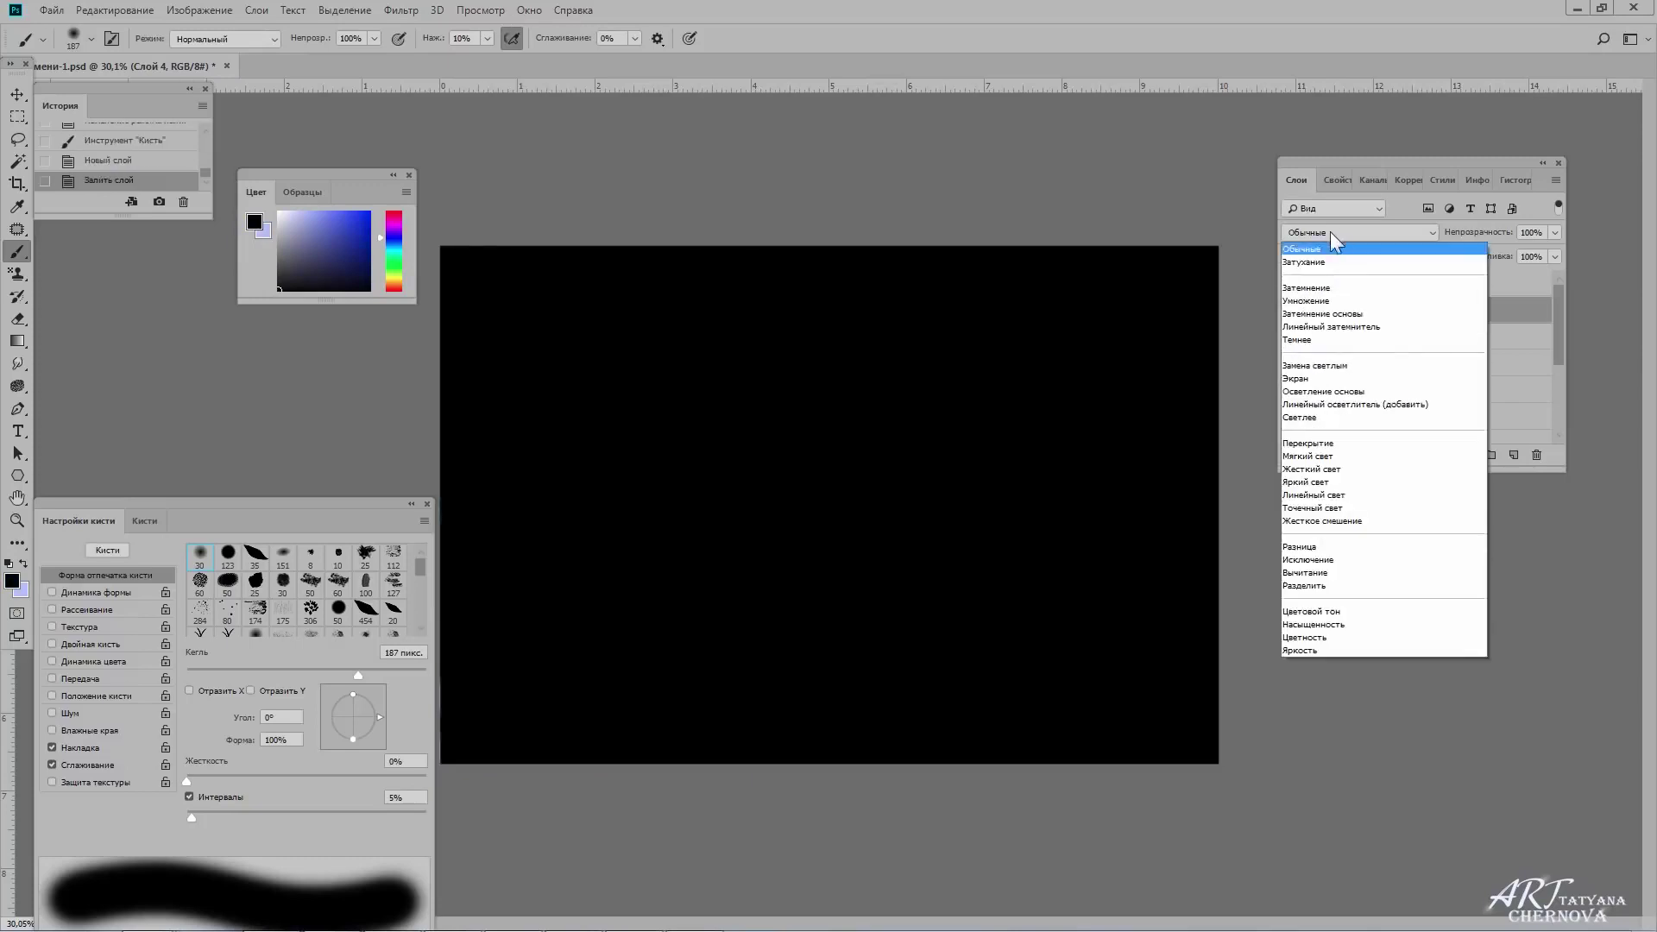
pyautogui.click(1334, 390)
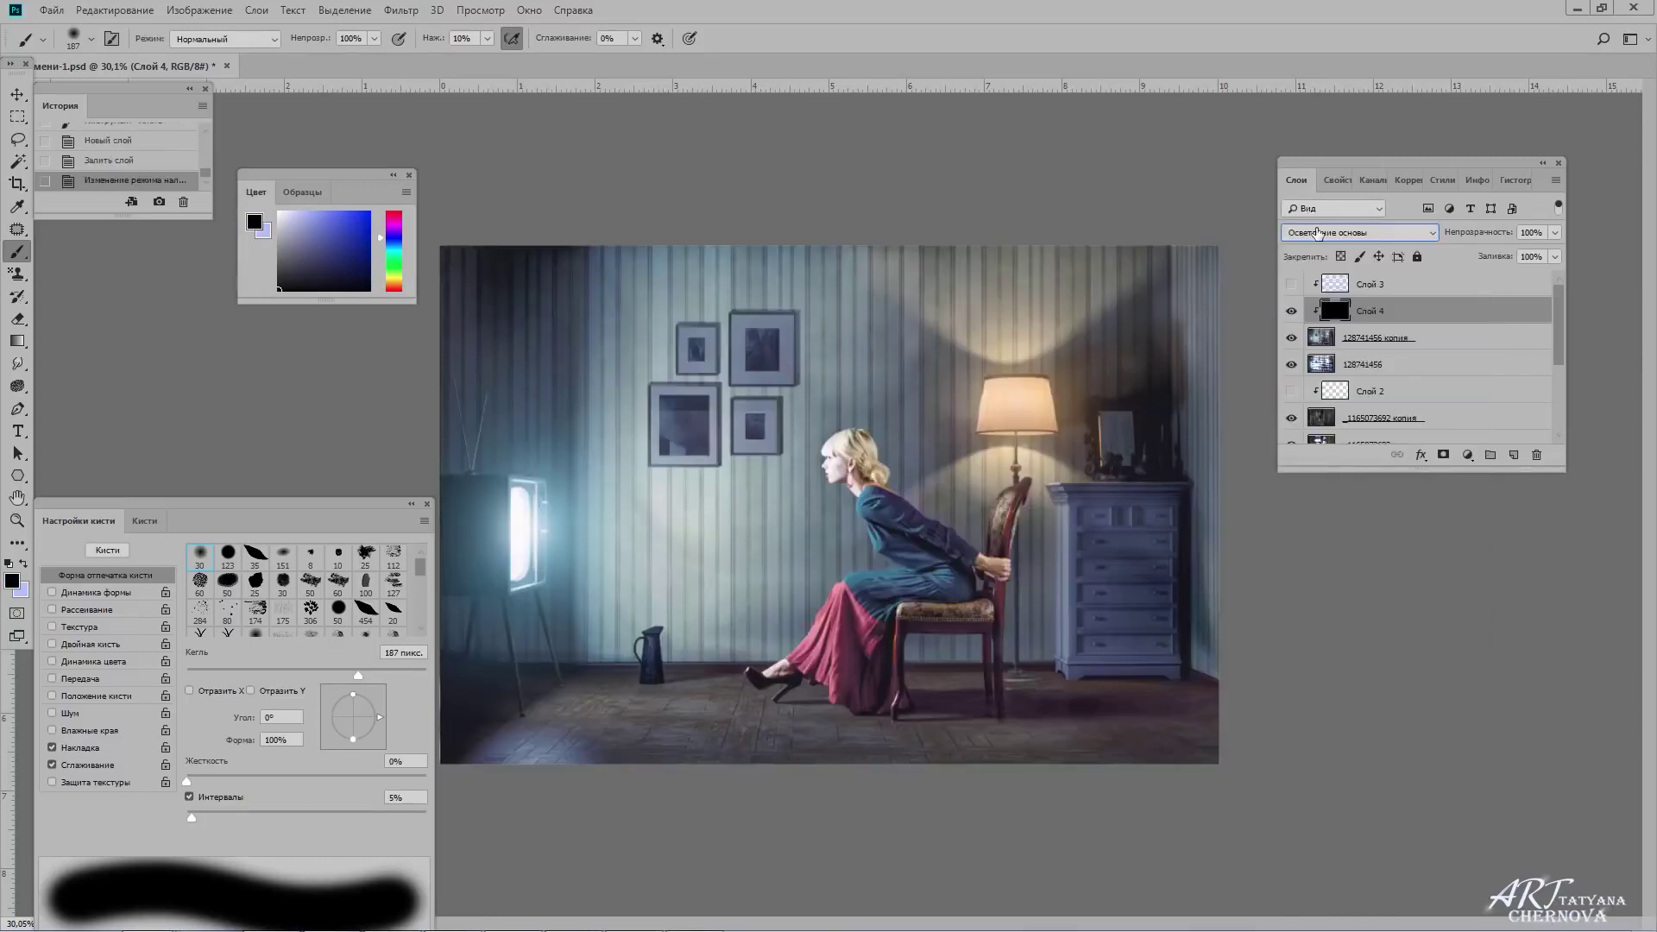
pyautogui.press('x')
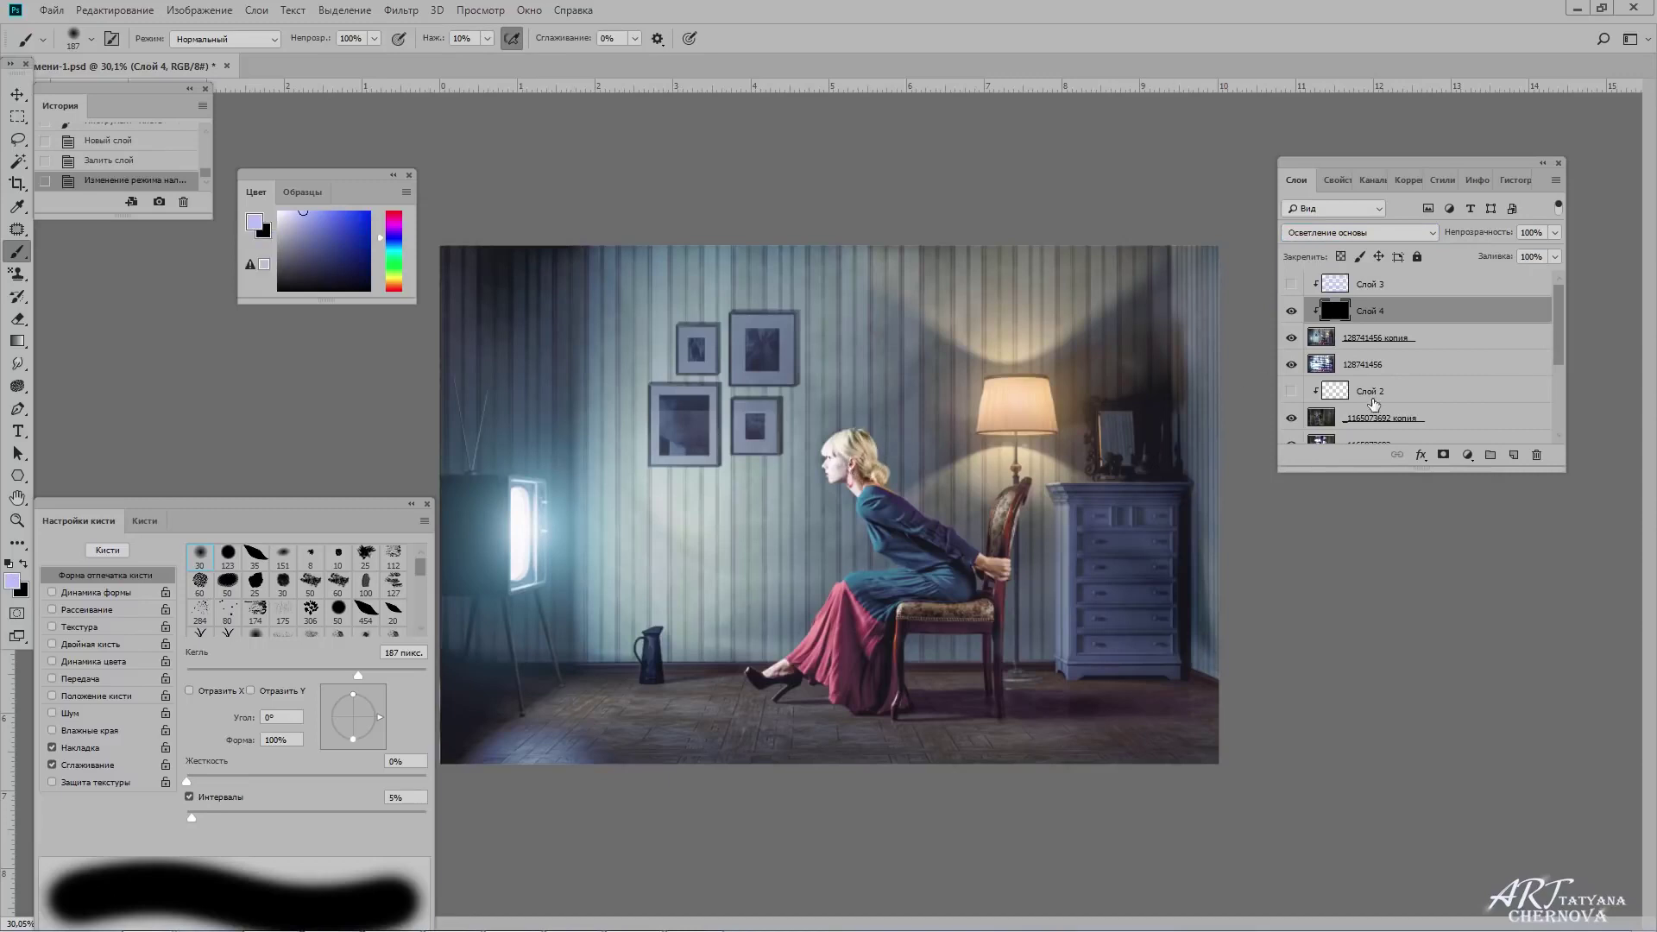
pyautogui.moveTo(872, 250); pyautogui.dragTo(658, 606)
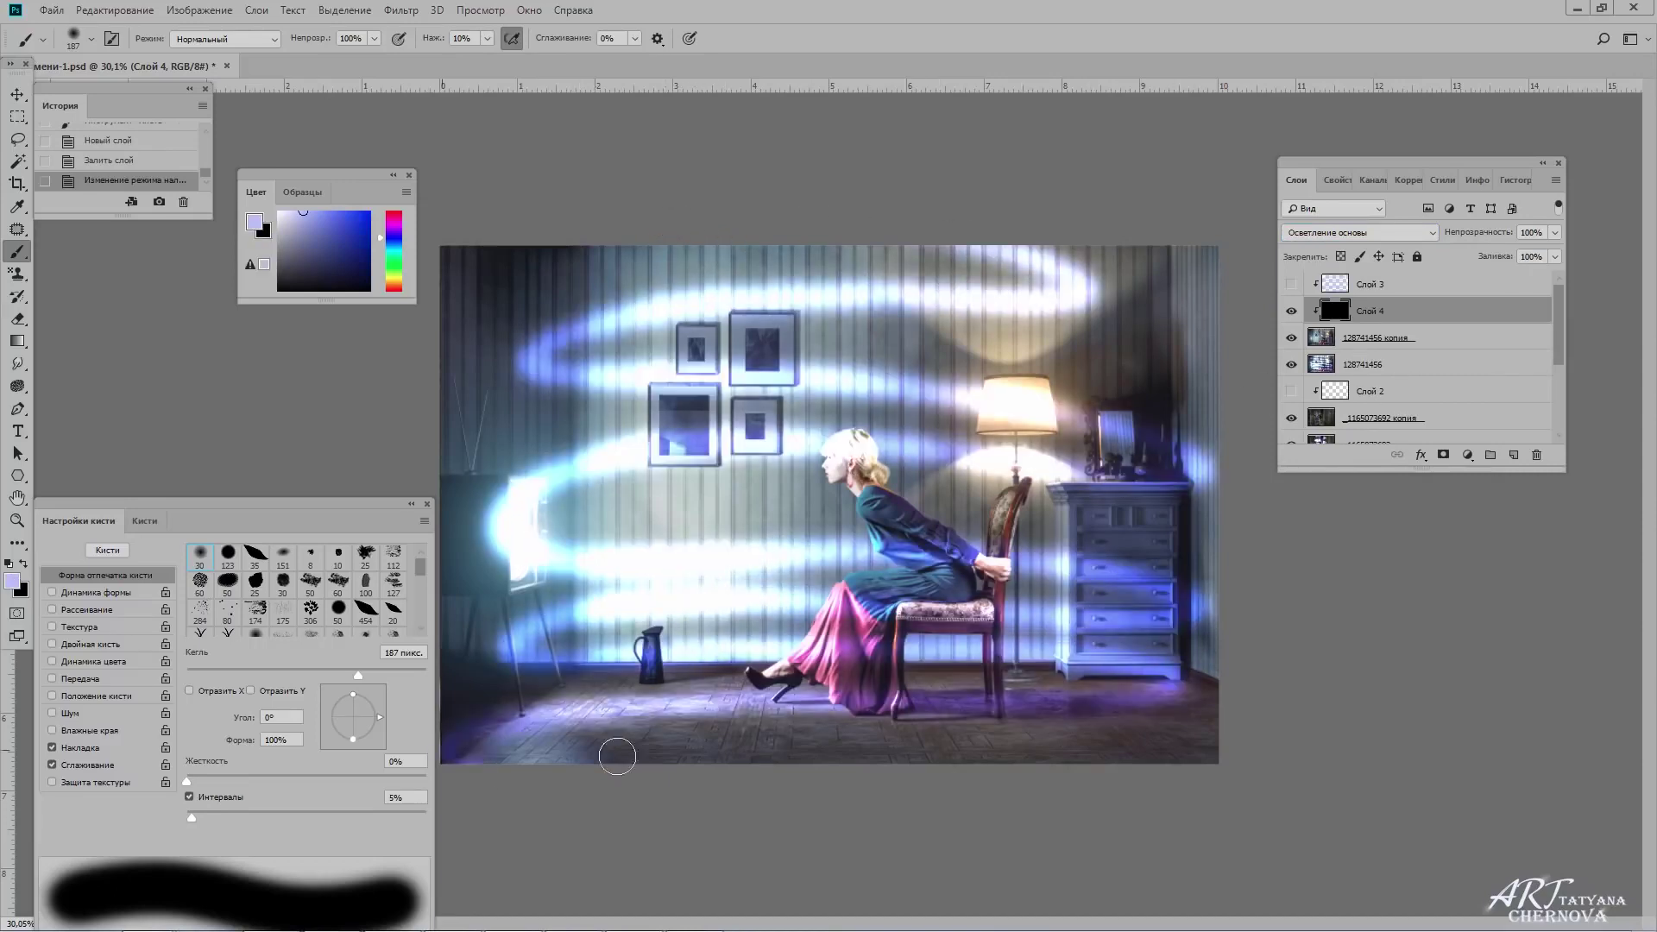
pyautogui.moveTo(659, 605); pyautogui.dragTo(1498, 810)
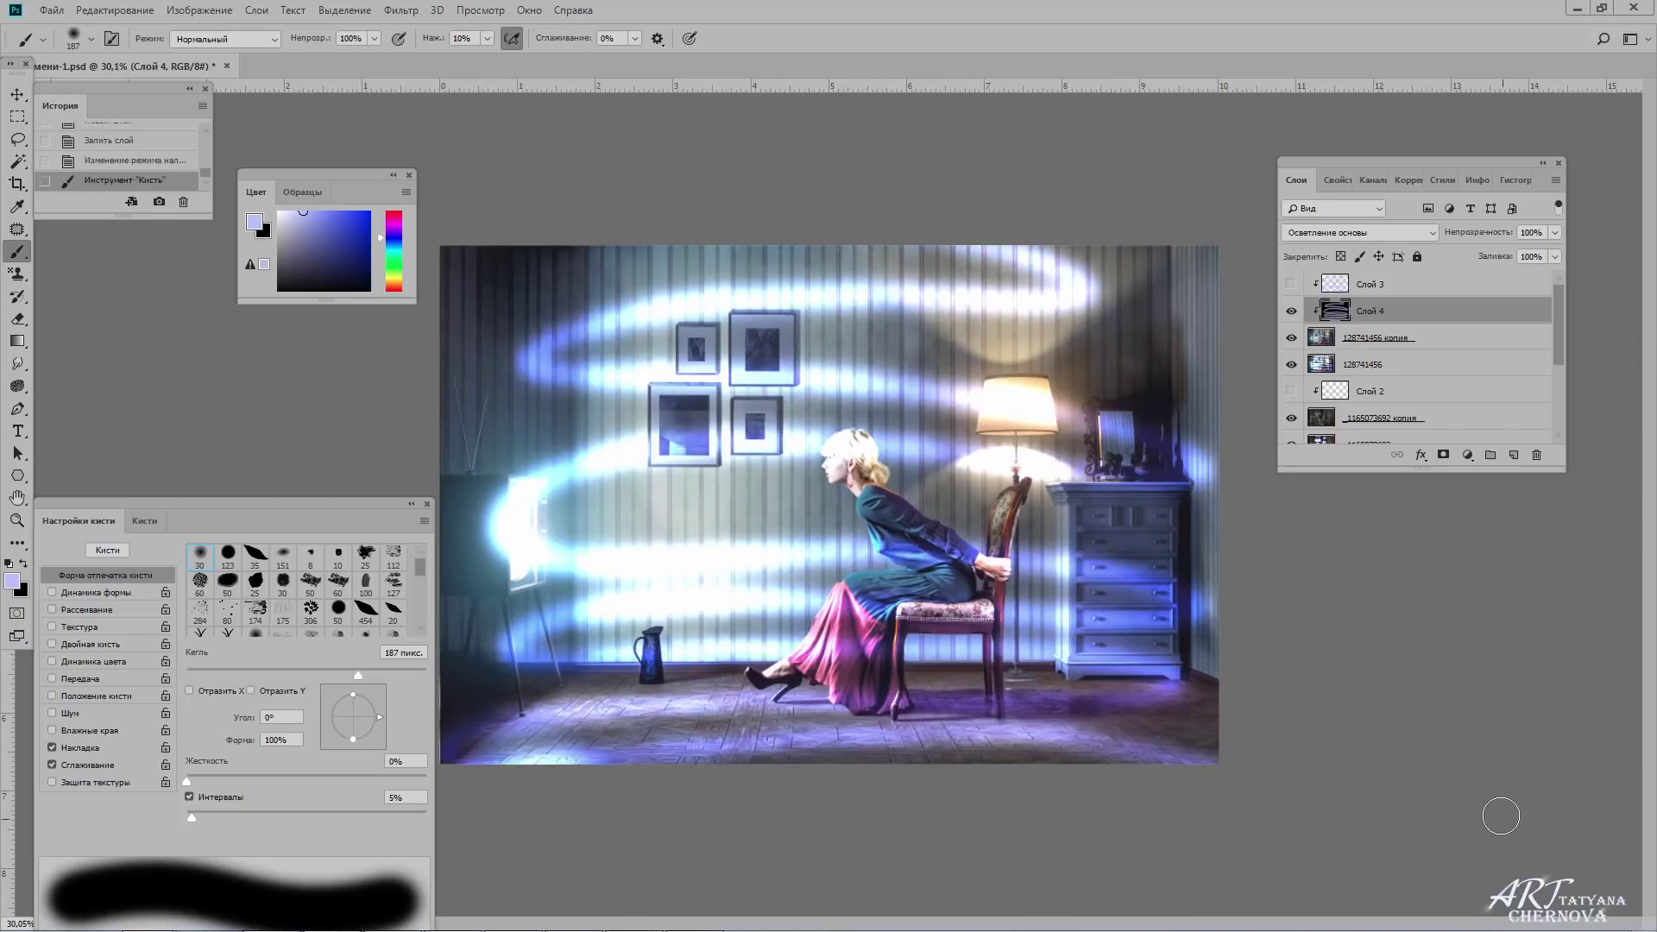
pyautogui.click(1292, 337)
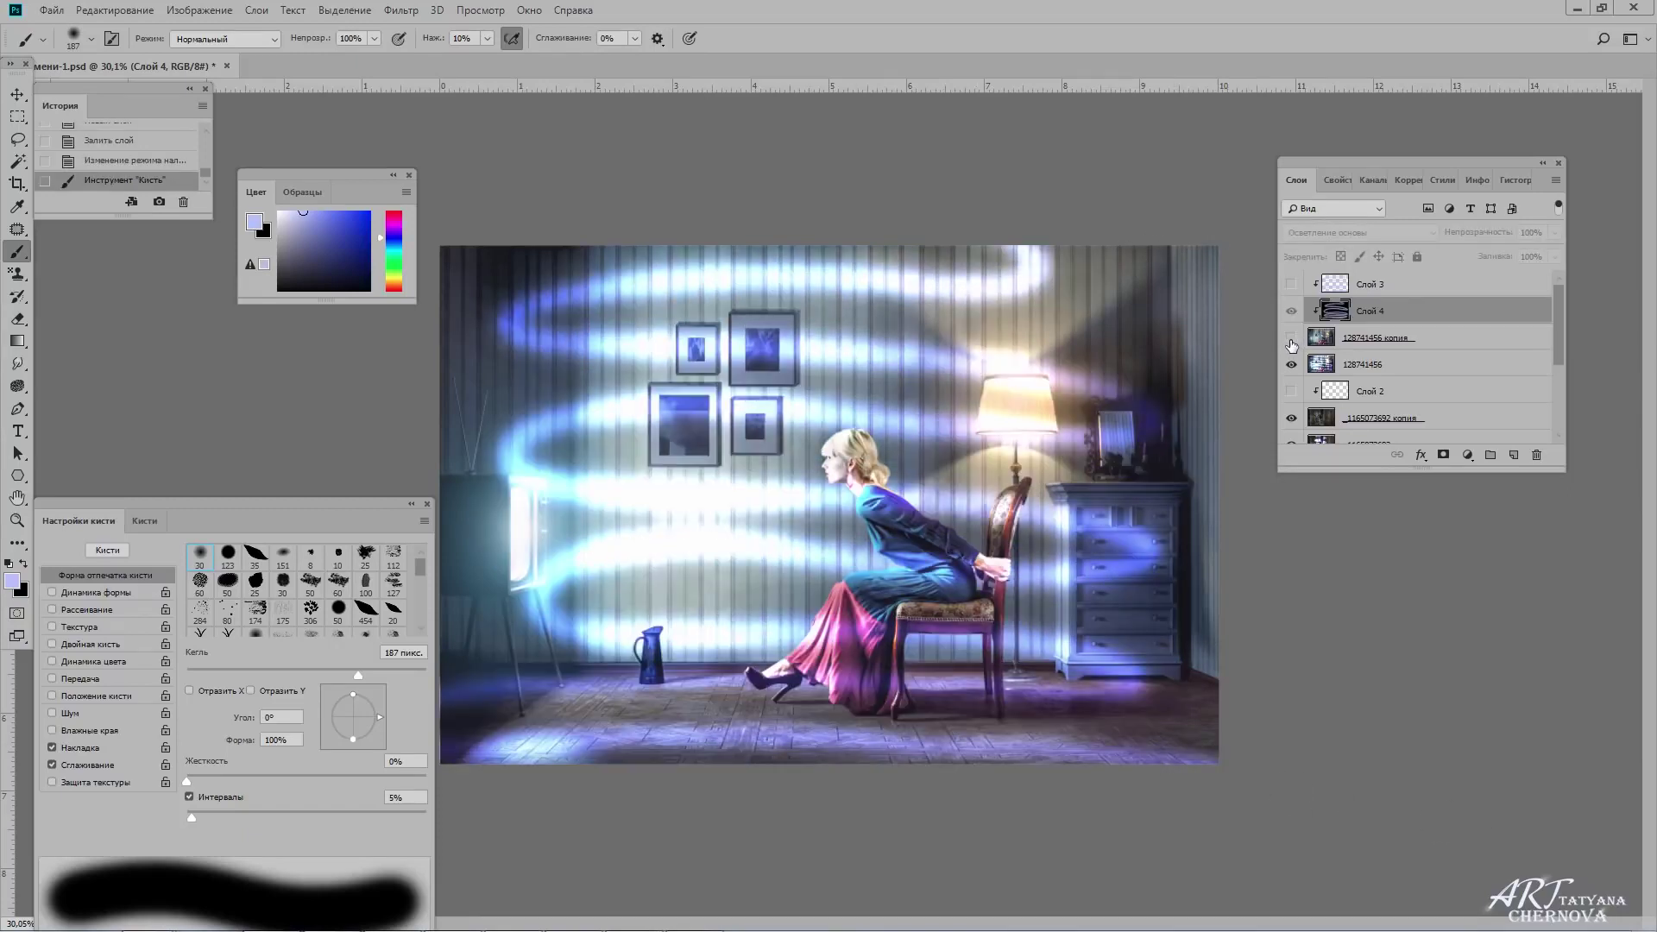
pyautogui.click(1292, 341)
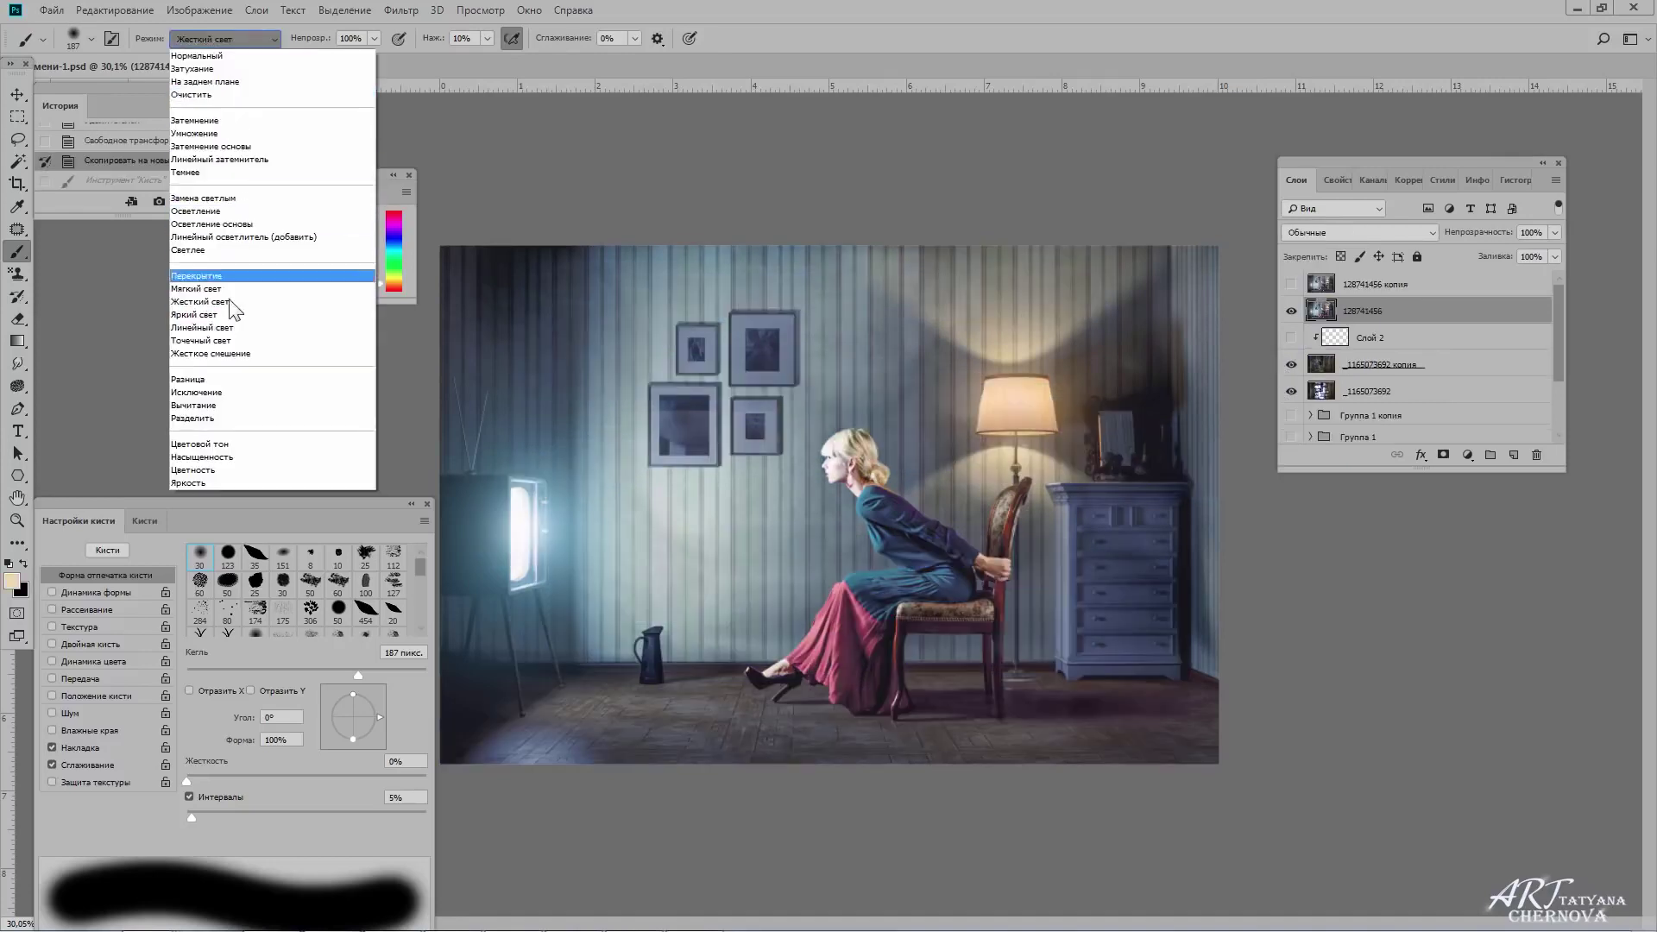
# Paint a warm zig-zag swirl in Vivid Light brush mode, then reselect 128741456 копия.
pyautogui.click(207, 303)
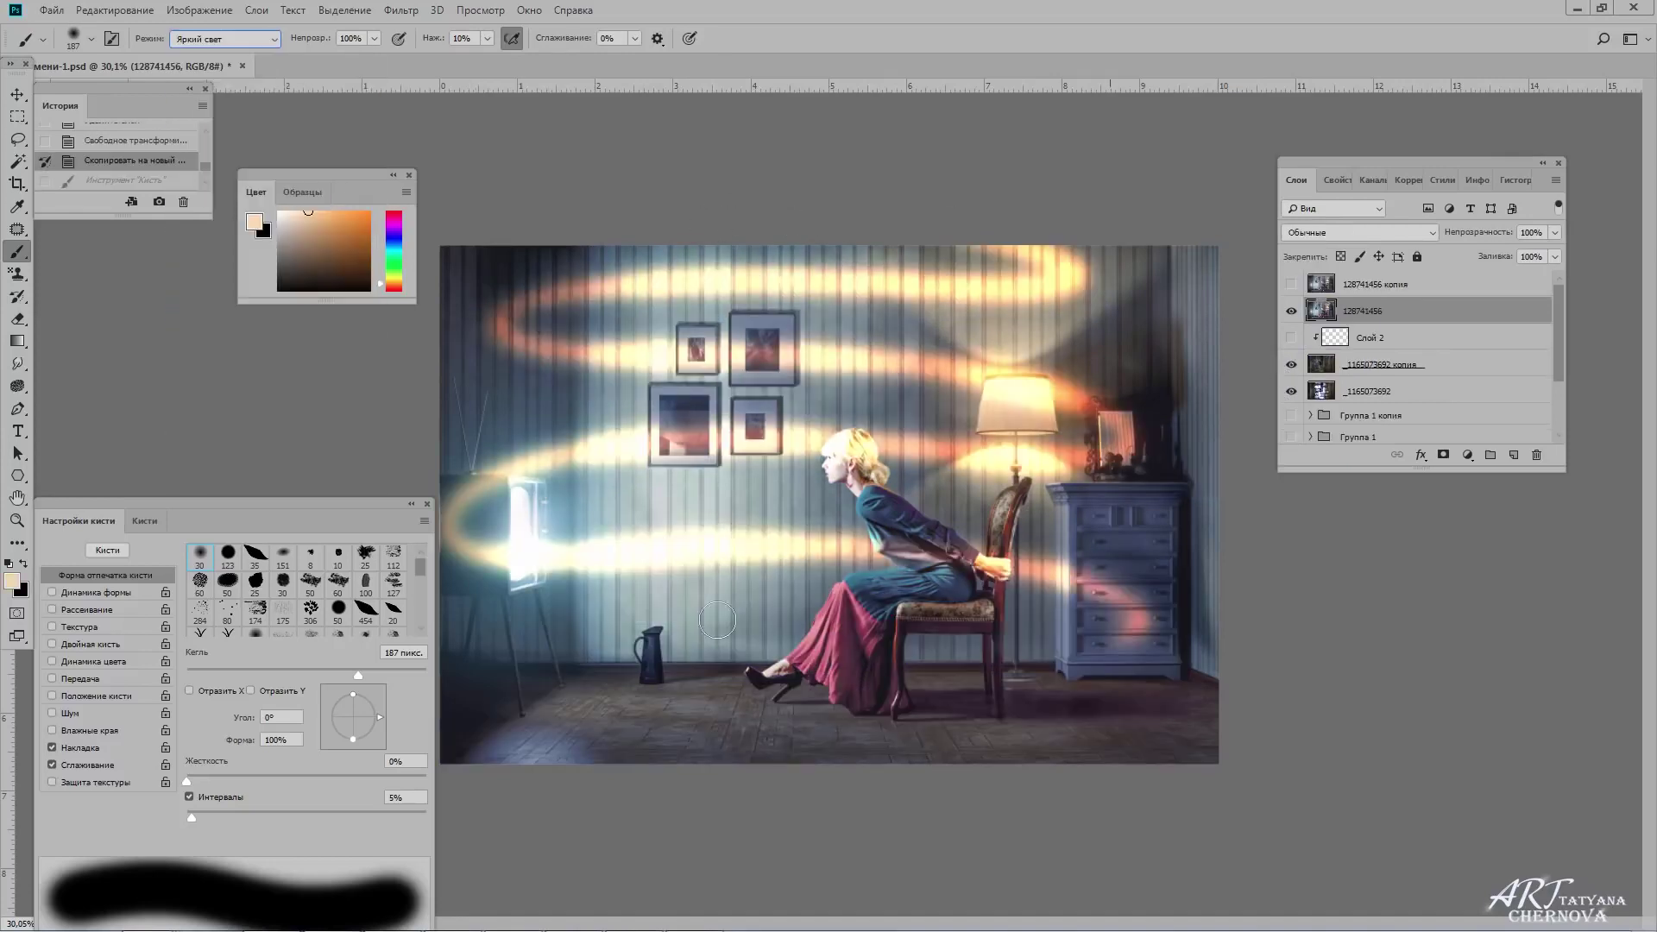
pyautogui.moveTo(663, 443); pyautogui.dragTo(552, 755)
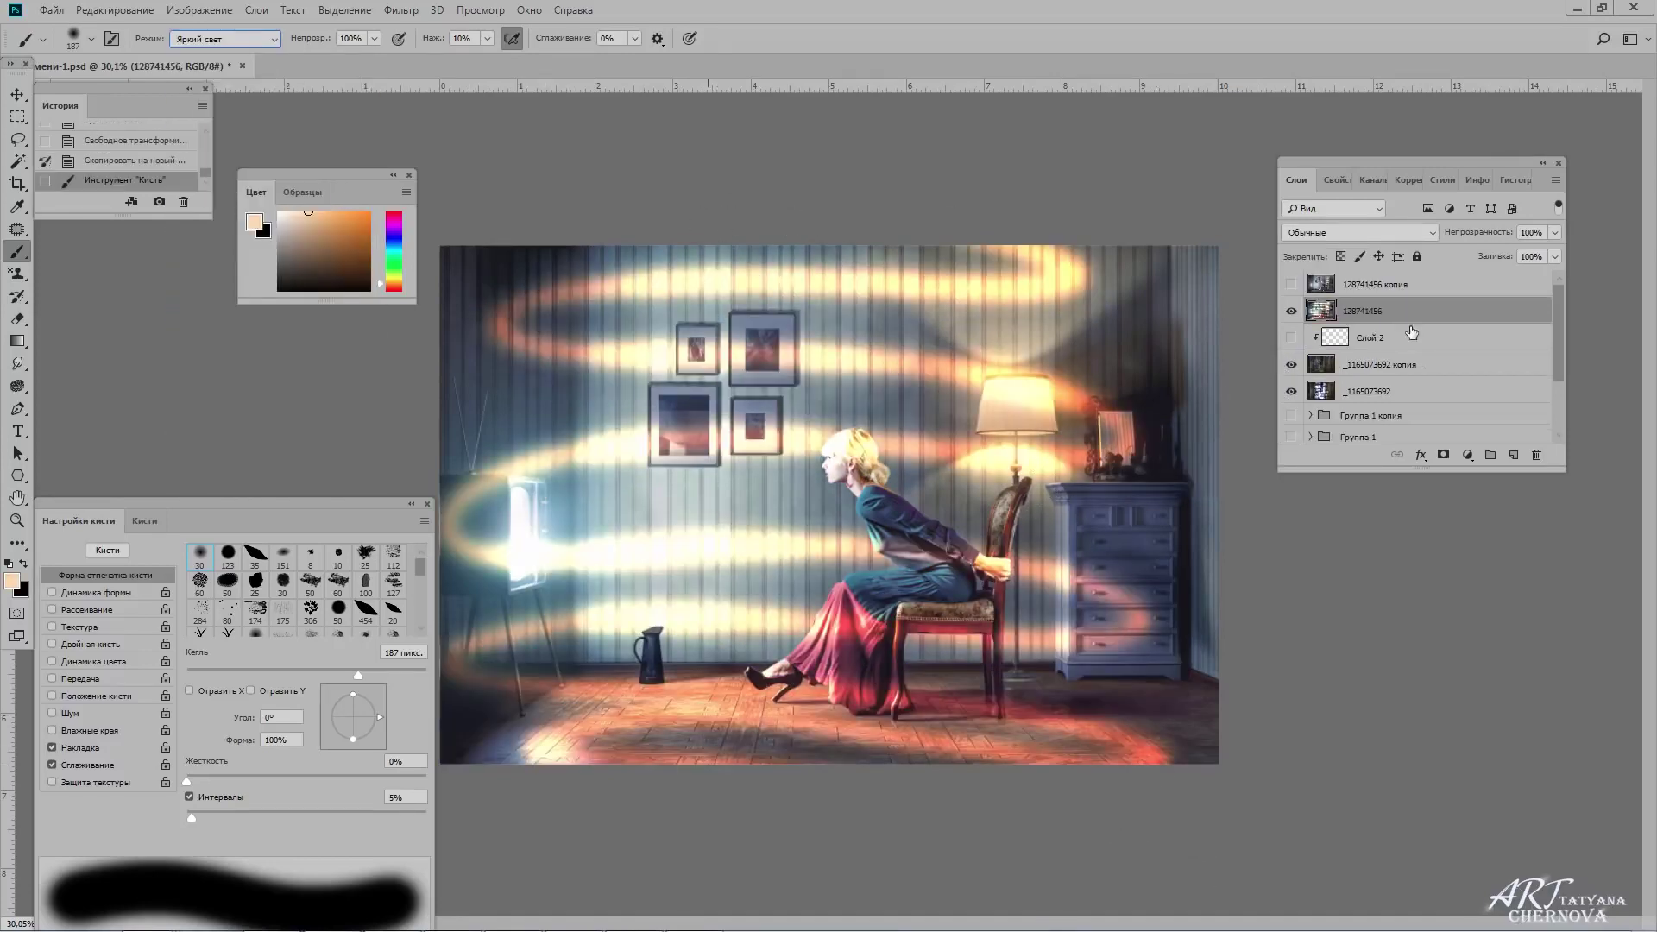
pyautogui.click(1381, 284)
pyautogui.click(1291, 284)
# Add a clipped Vivid Light layer Слой 3 and paint a warm swirl over wall, woman and floor.
pyautogui.hotkey('ctrl', 'shift', 'n')
pyautogui.press('Return')
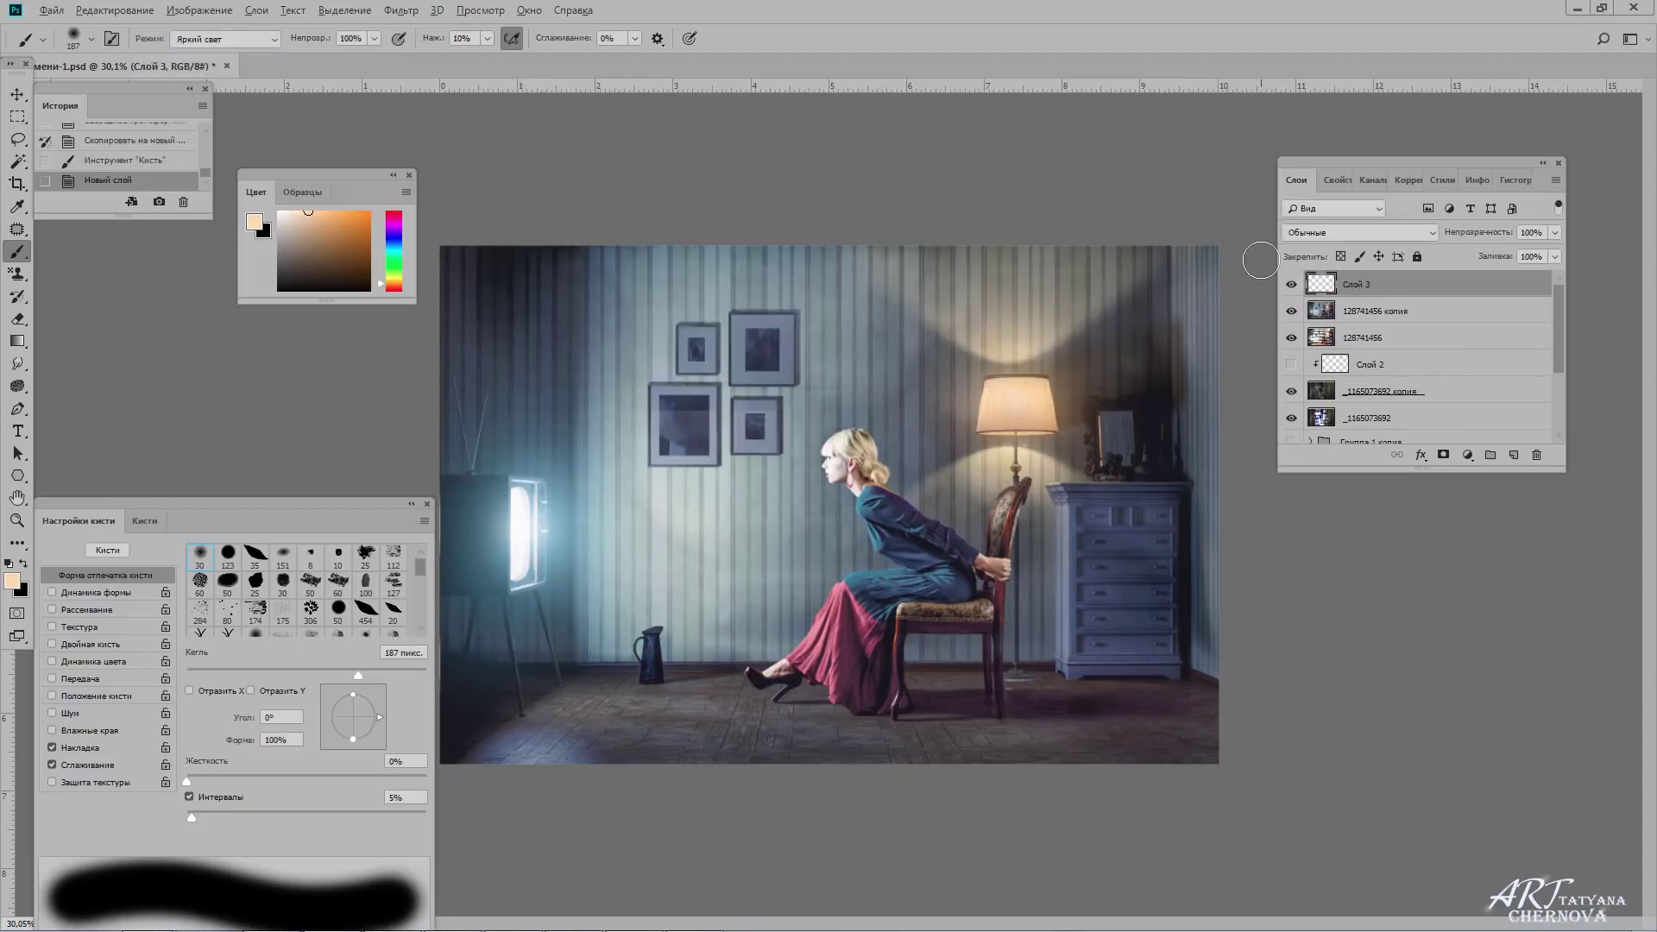
pyautogui.hotkey('ctrl', 'alt', 'g')
pyautogui.click(1360, 232)
pyautogui.click(1312, 489)
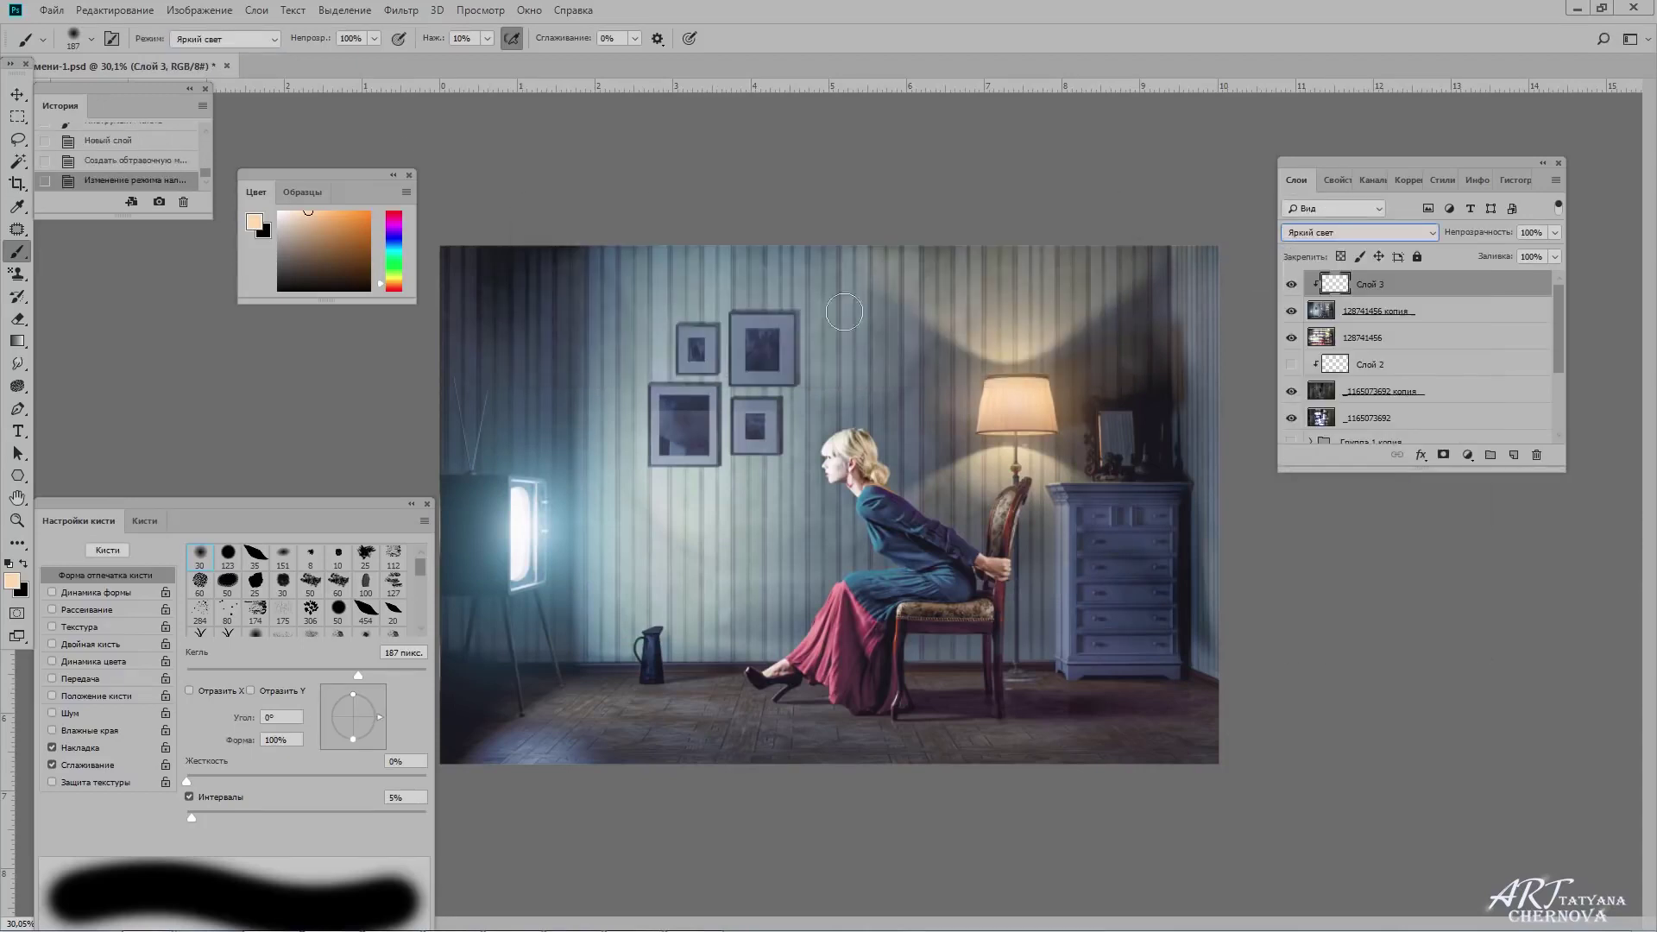
pyautogui.click(225, 39)
pyautogui.moveTo(863, 247); pyautogui.dragTo(1174, 410)
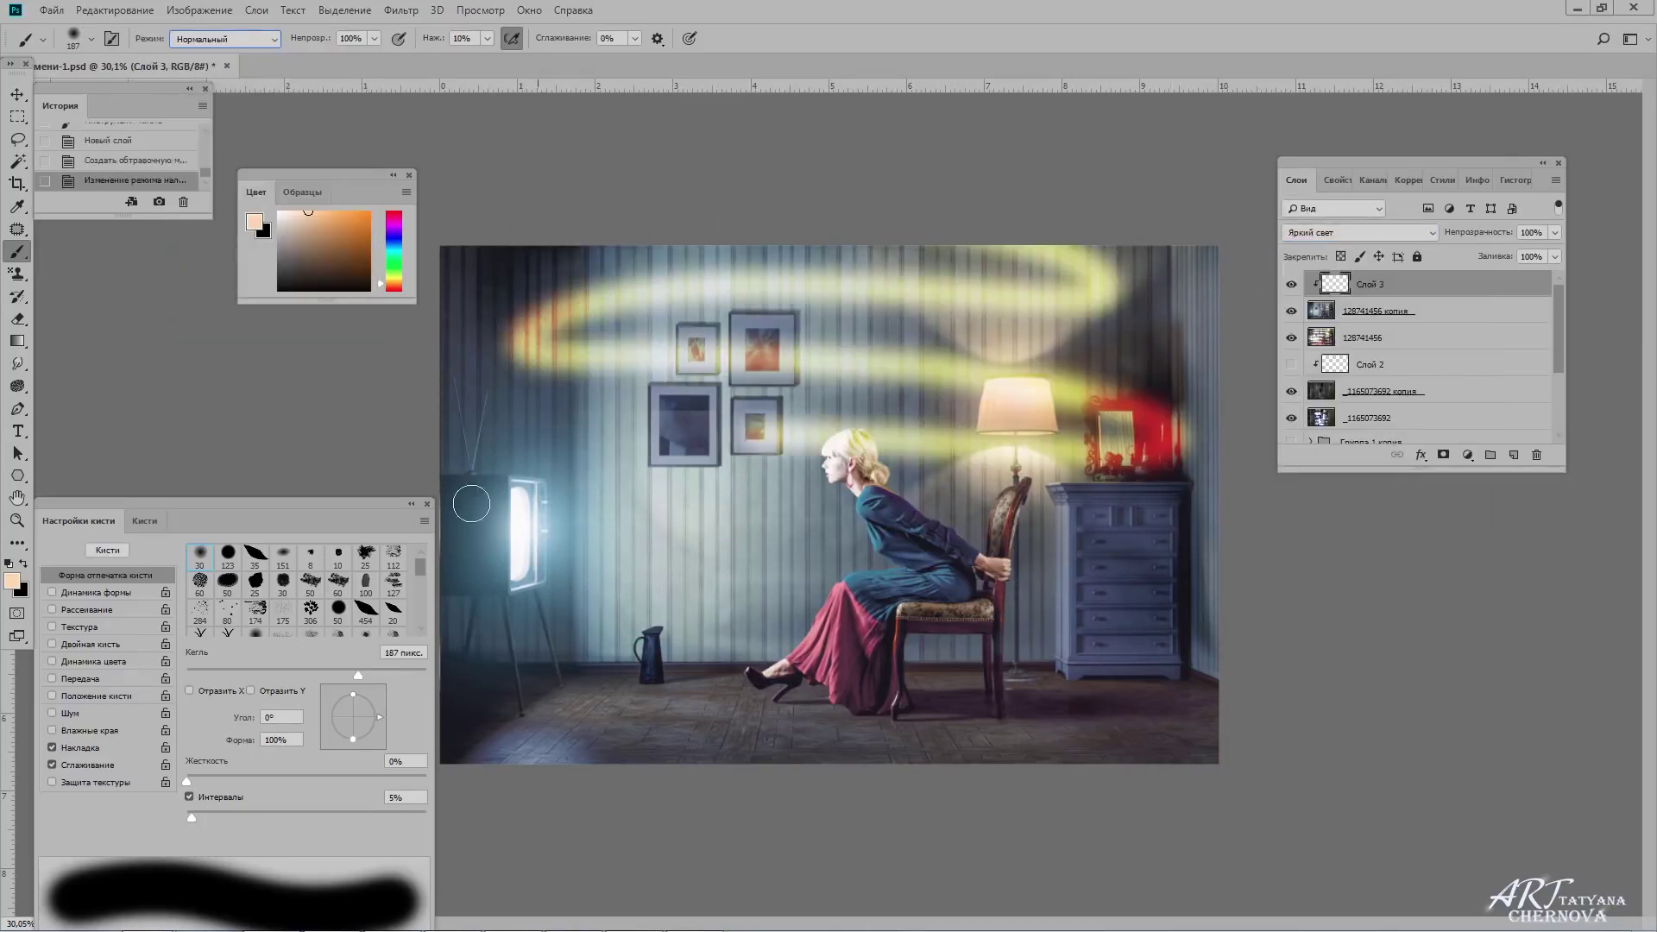
pyautogui.moveTo(471, 504); pyautogui.dragTo(1062, 829)
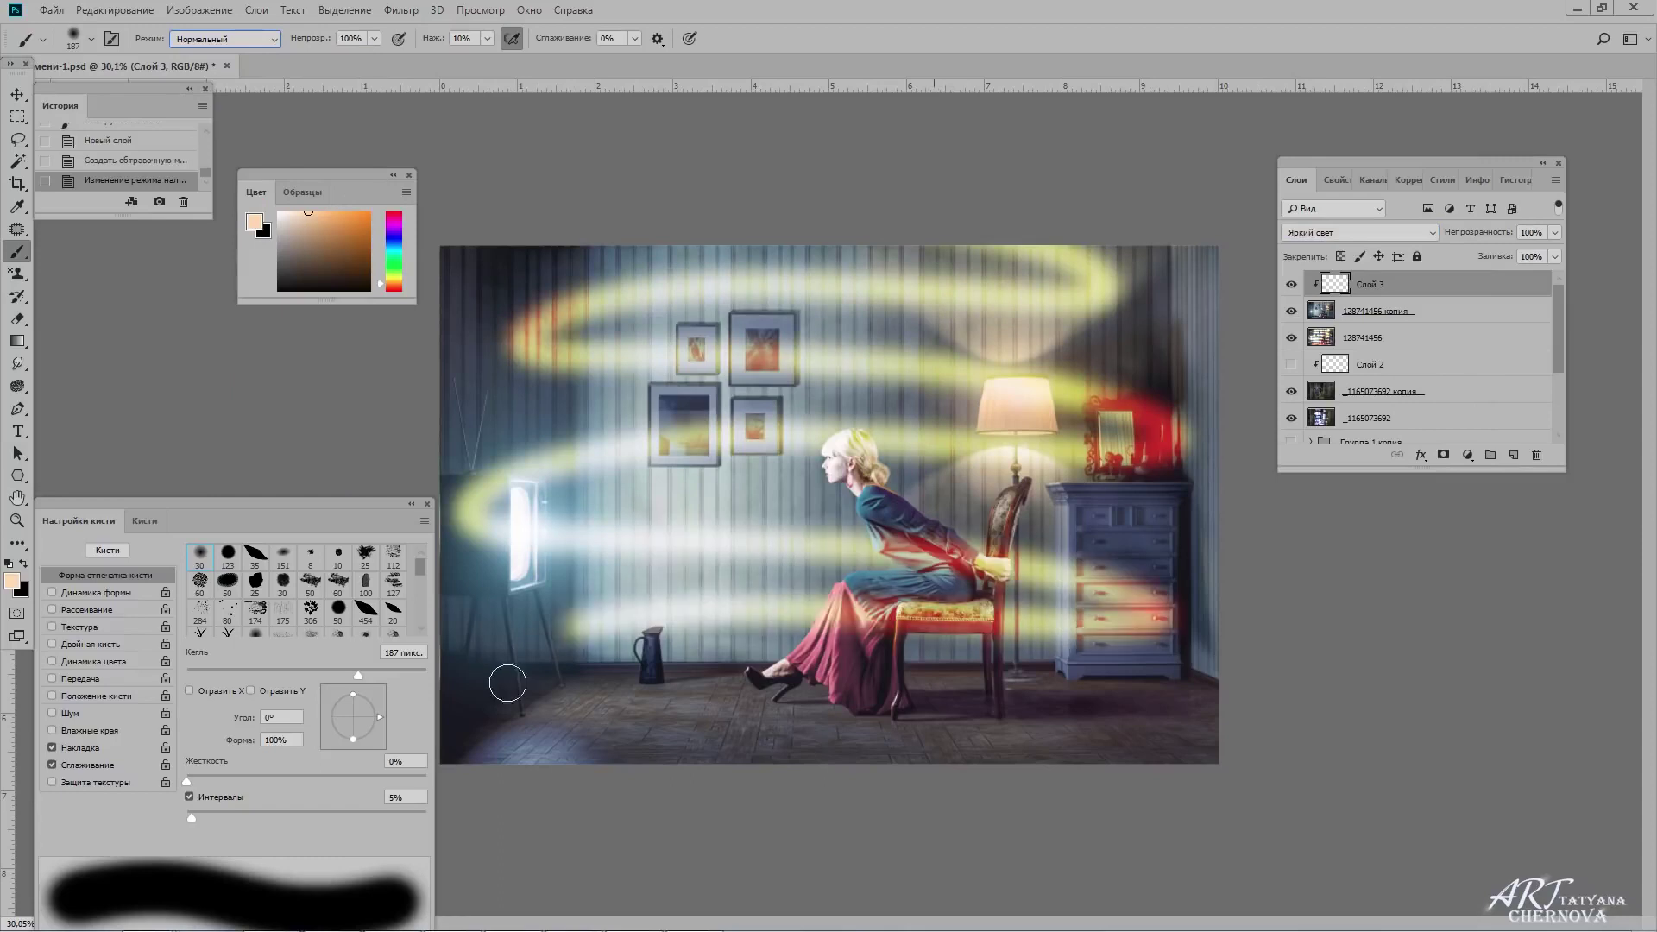
# Compare the photo copy, hide the warm spiral, and add a clipped layer filled with black.
pyautogui.click(1291, 313)
pyautogui.click(1291, 311)
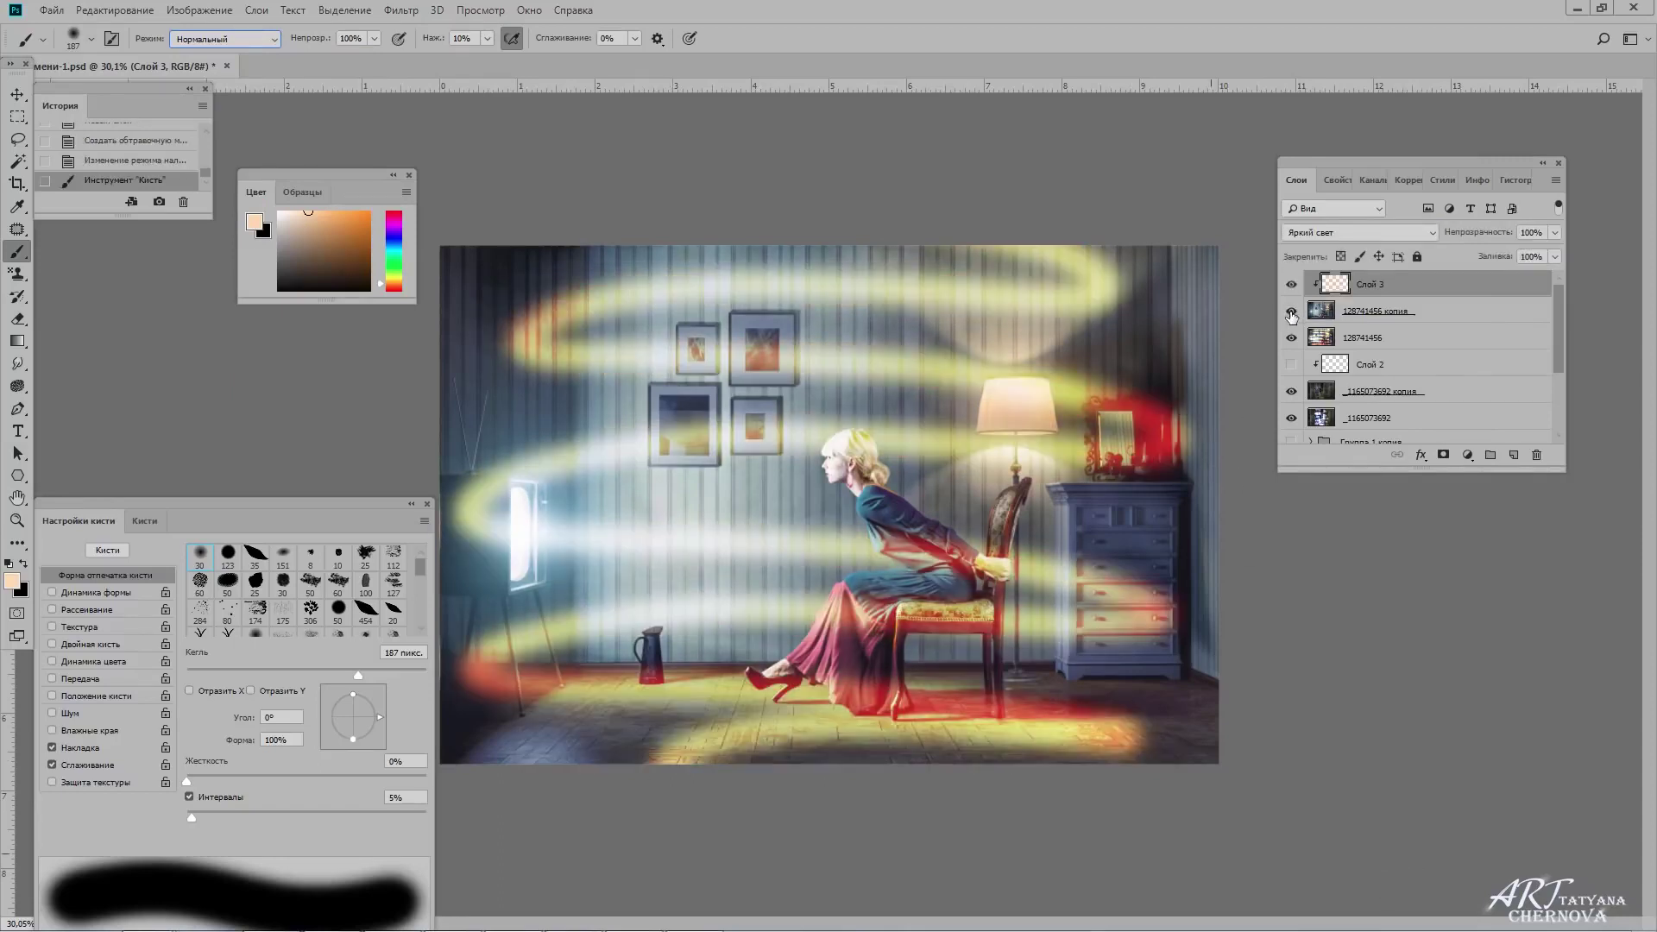
pyautogui.click(1381, 312)
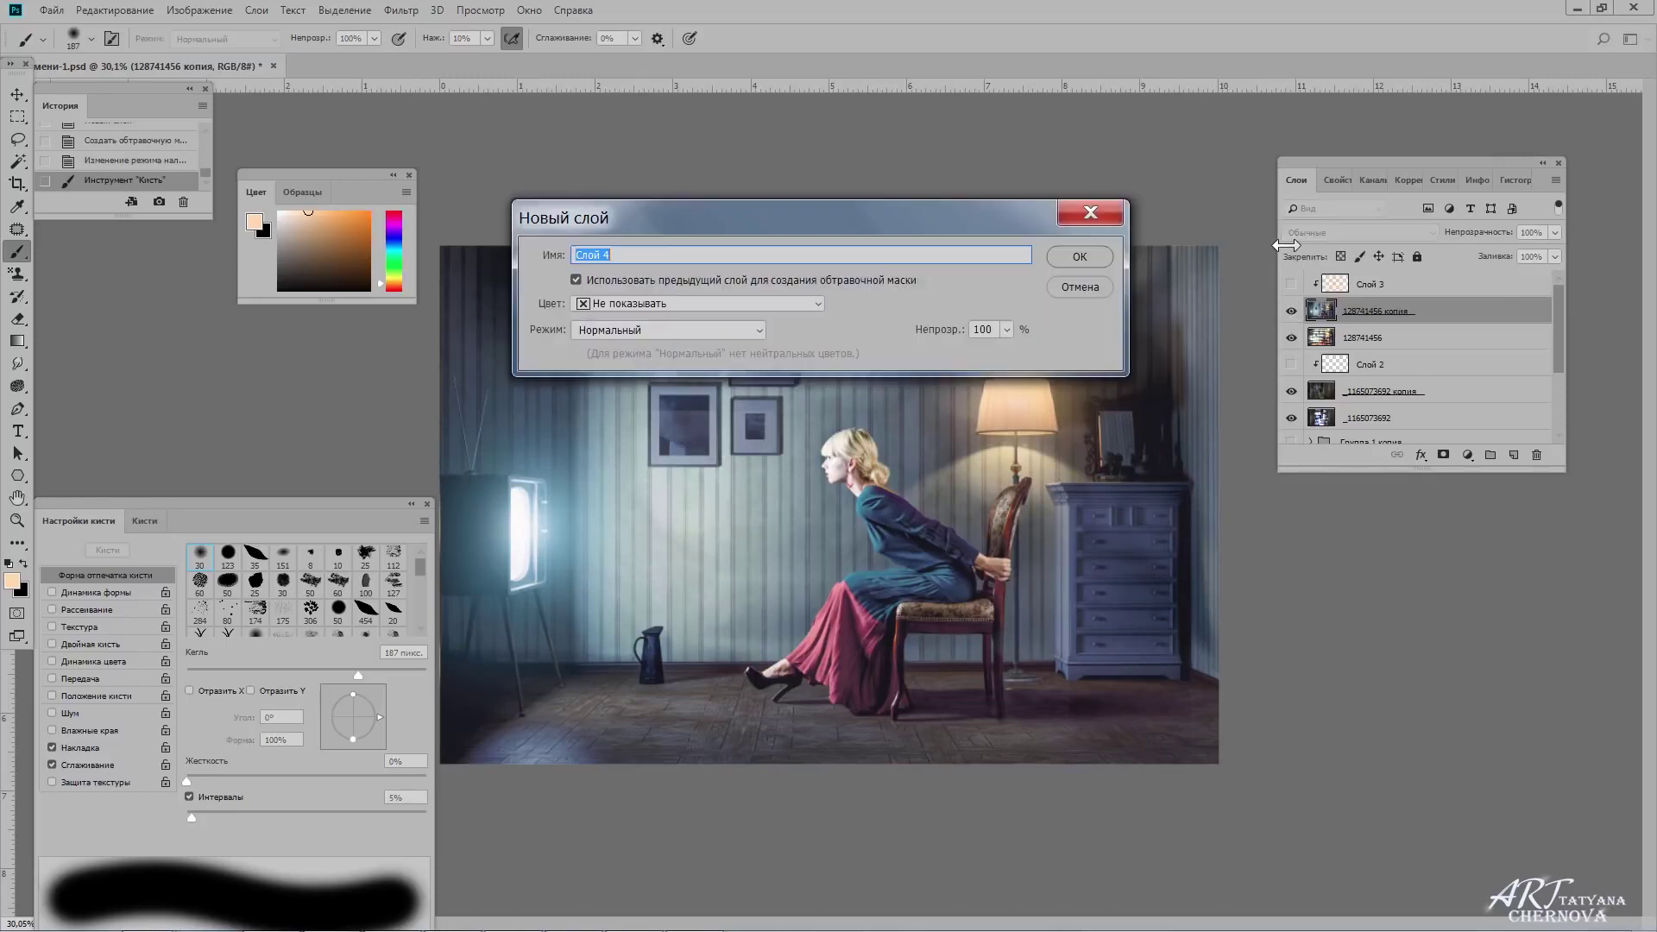
pyautogui.hotkey('ctrl', 'shift', 'n')
pyautogui.press('Return')
pyautogui.press('x')
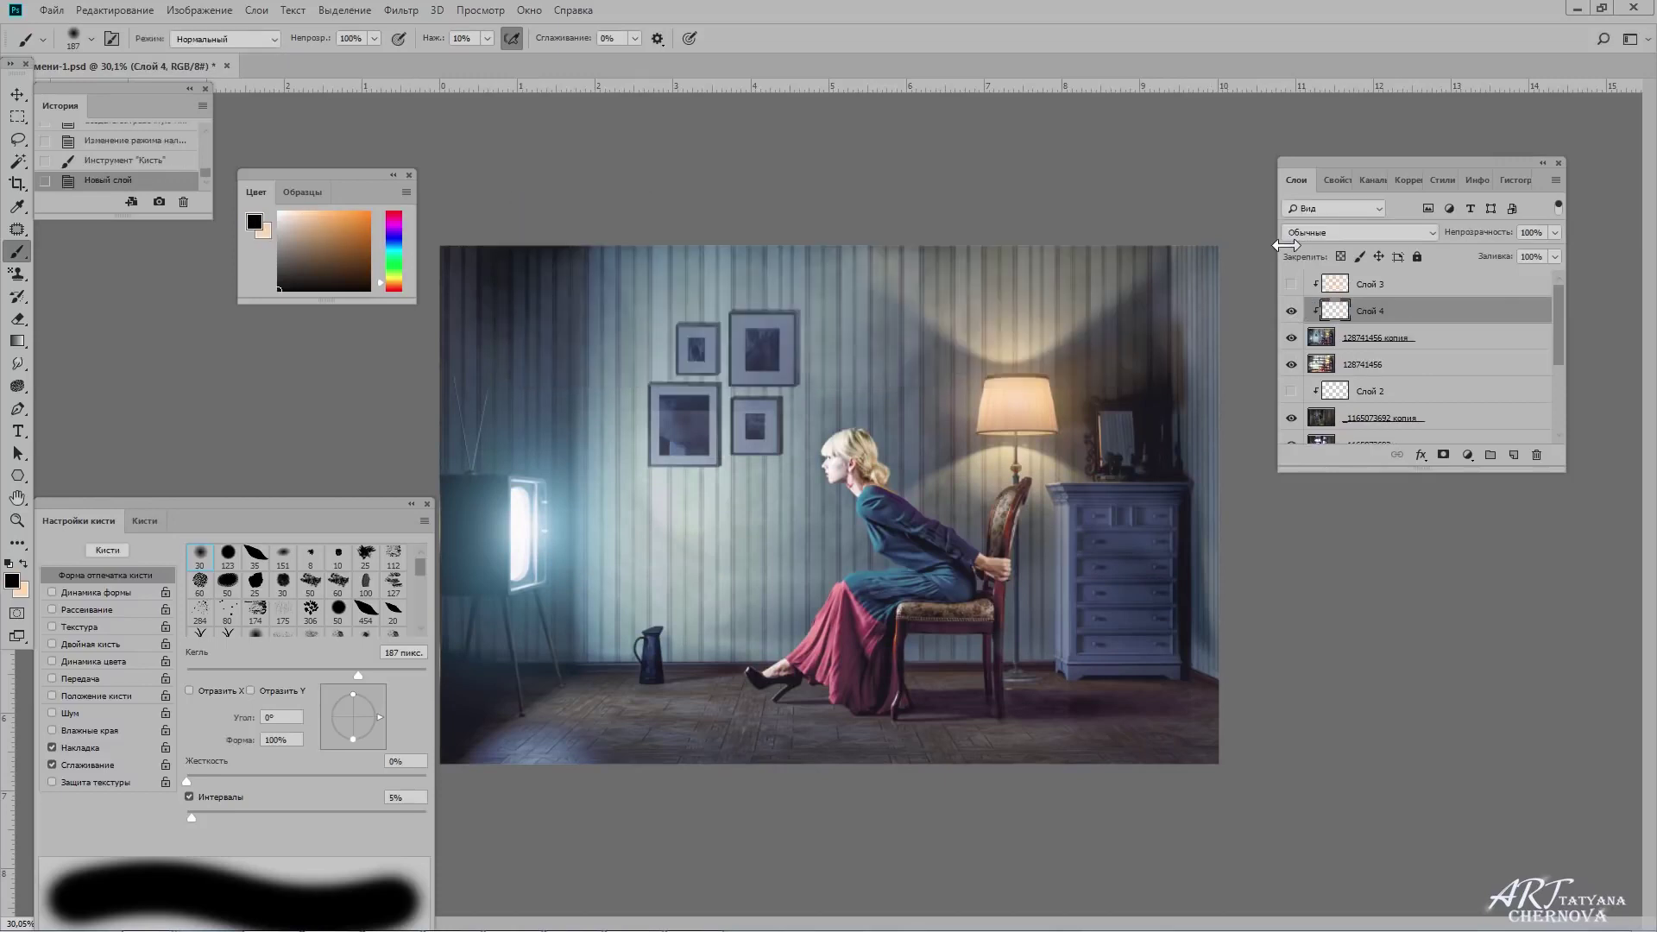
pyautogui.hotkey('alt', 'BackSpace')
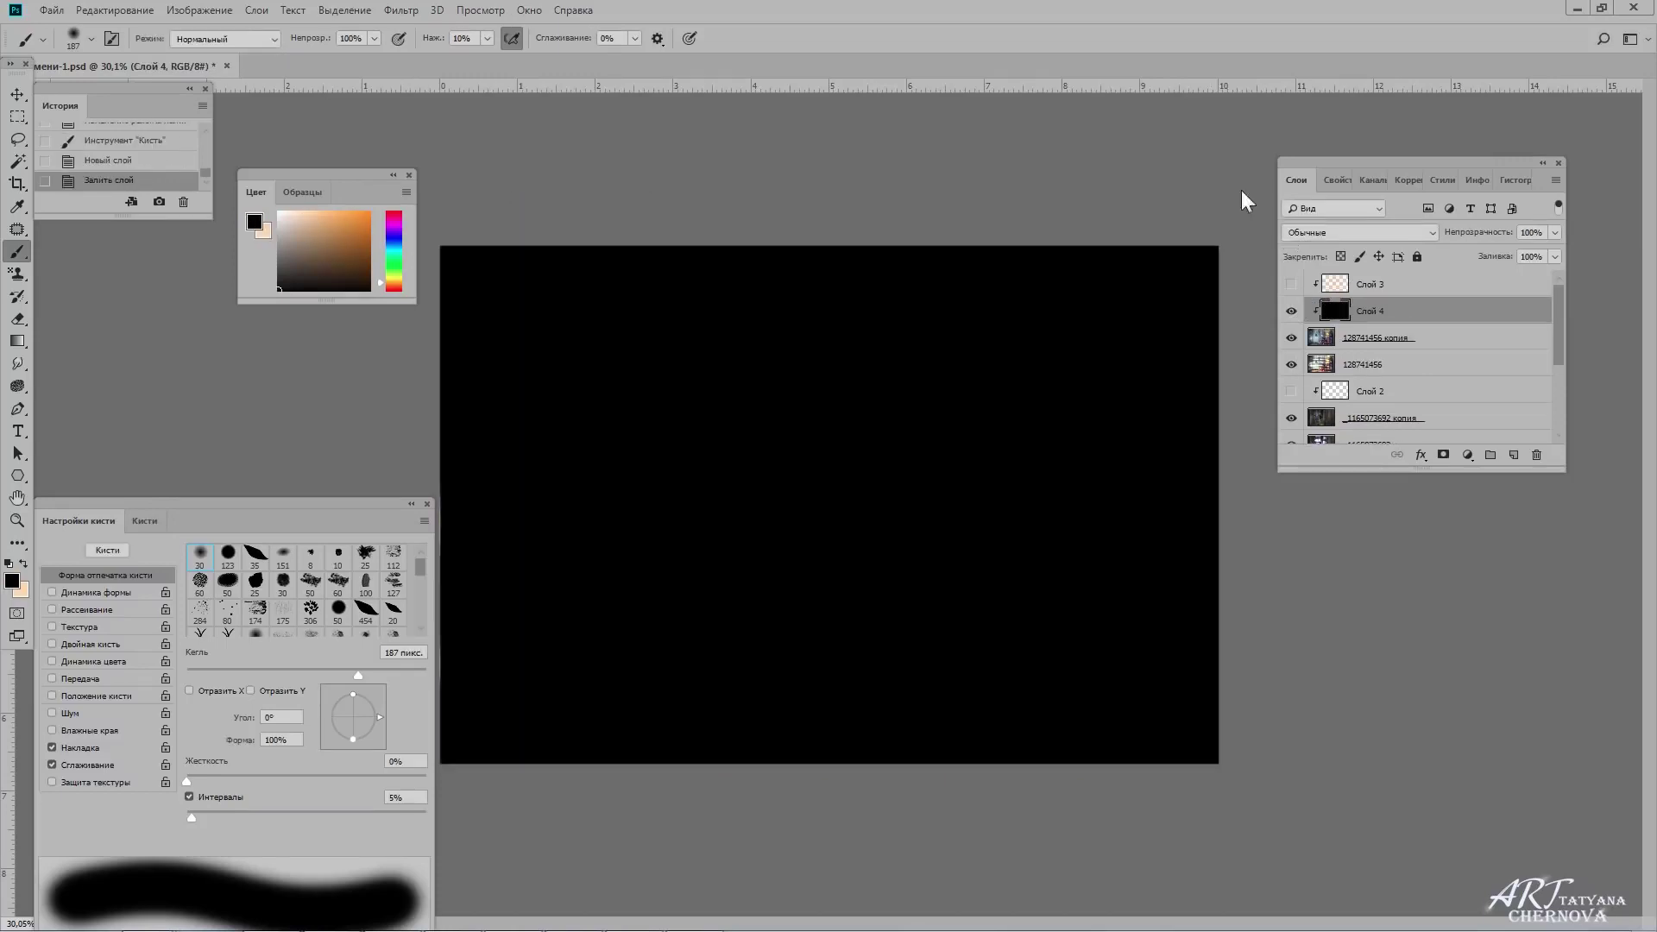
# Try Vivid Light, Lighten and Screen blend modes on the black layer.
pyautogui.click(1318, 234)
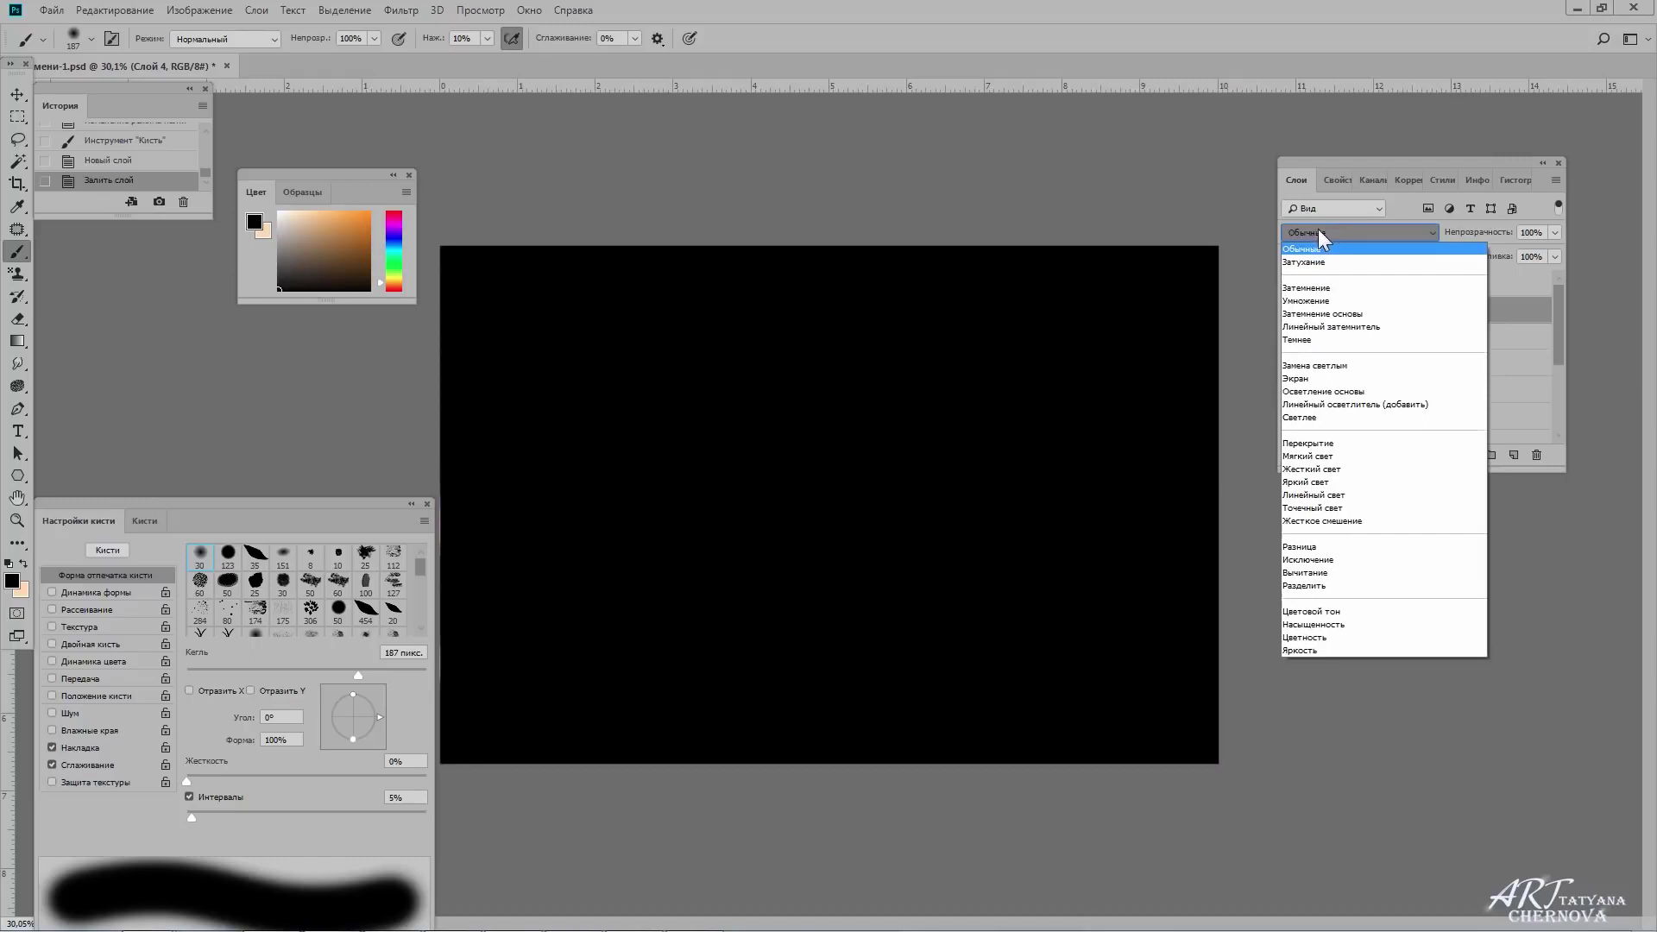
pyautogui.click(1329, 483)
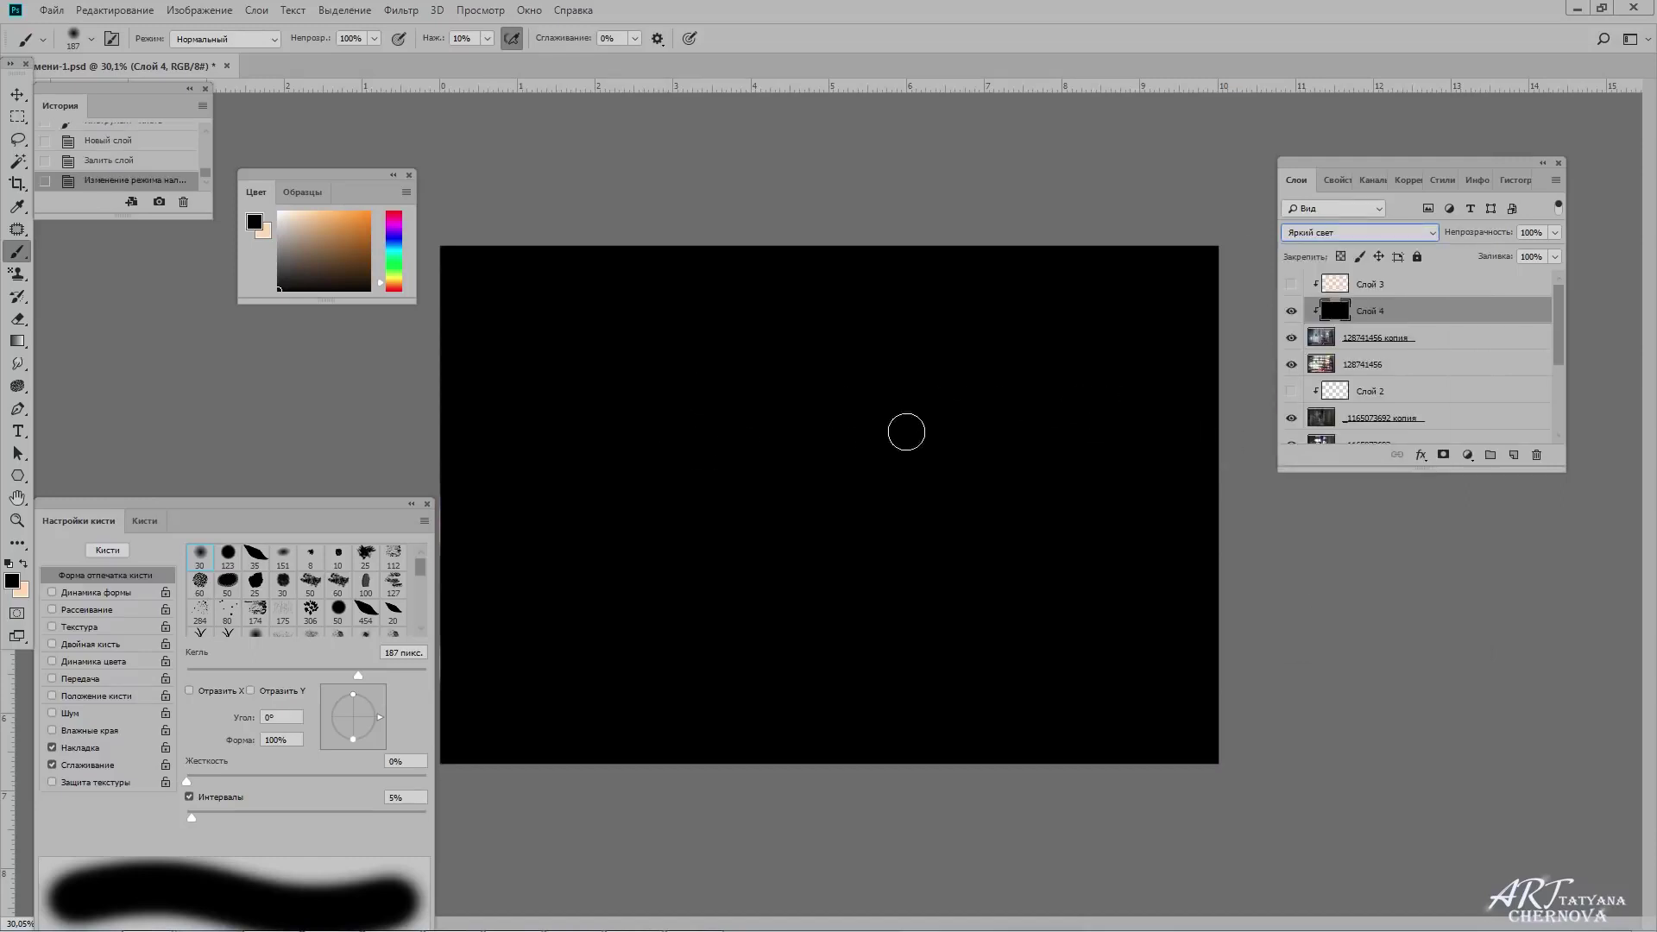
pyautogui.click(1386, 233)
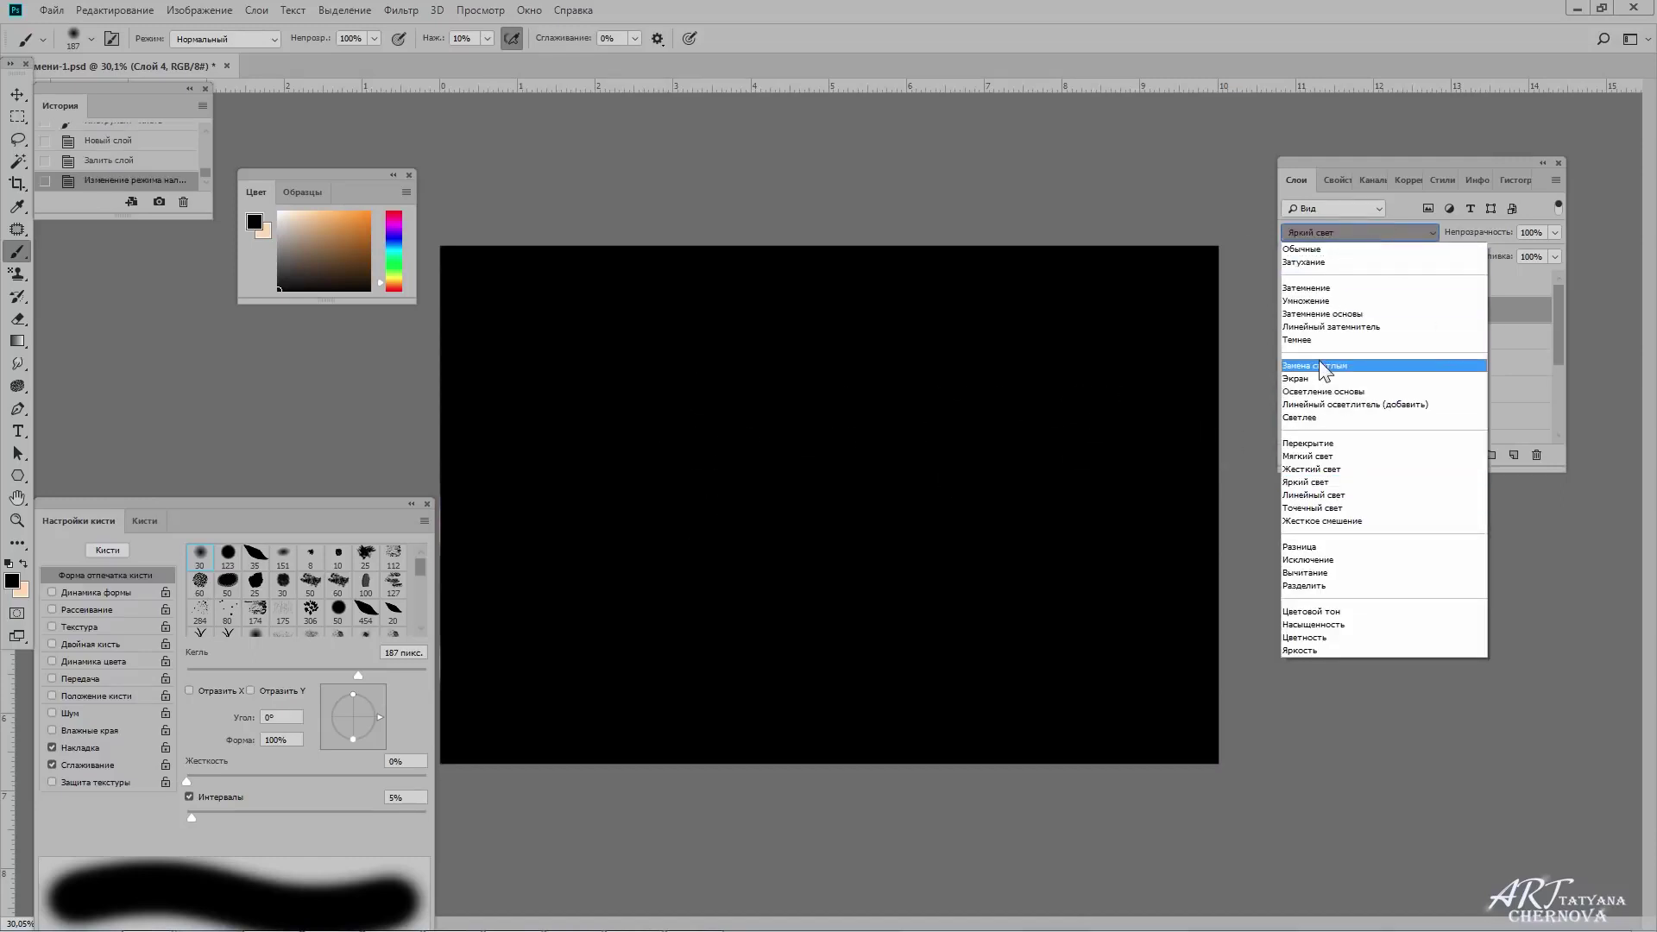
pyautogui.click(1317, 365)
pyautogui.click(1360, 233)
pyautogui.click(1295, 378)
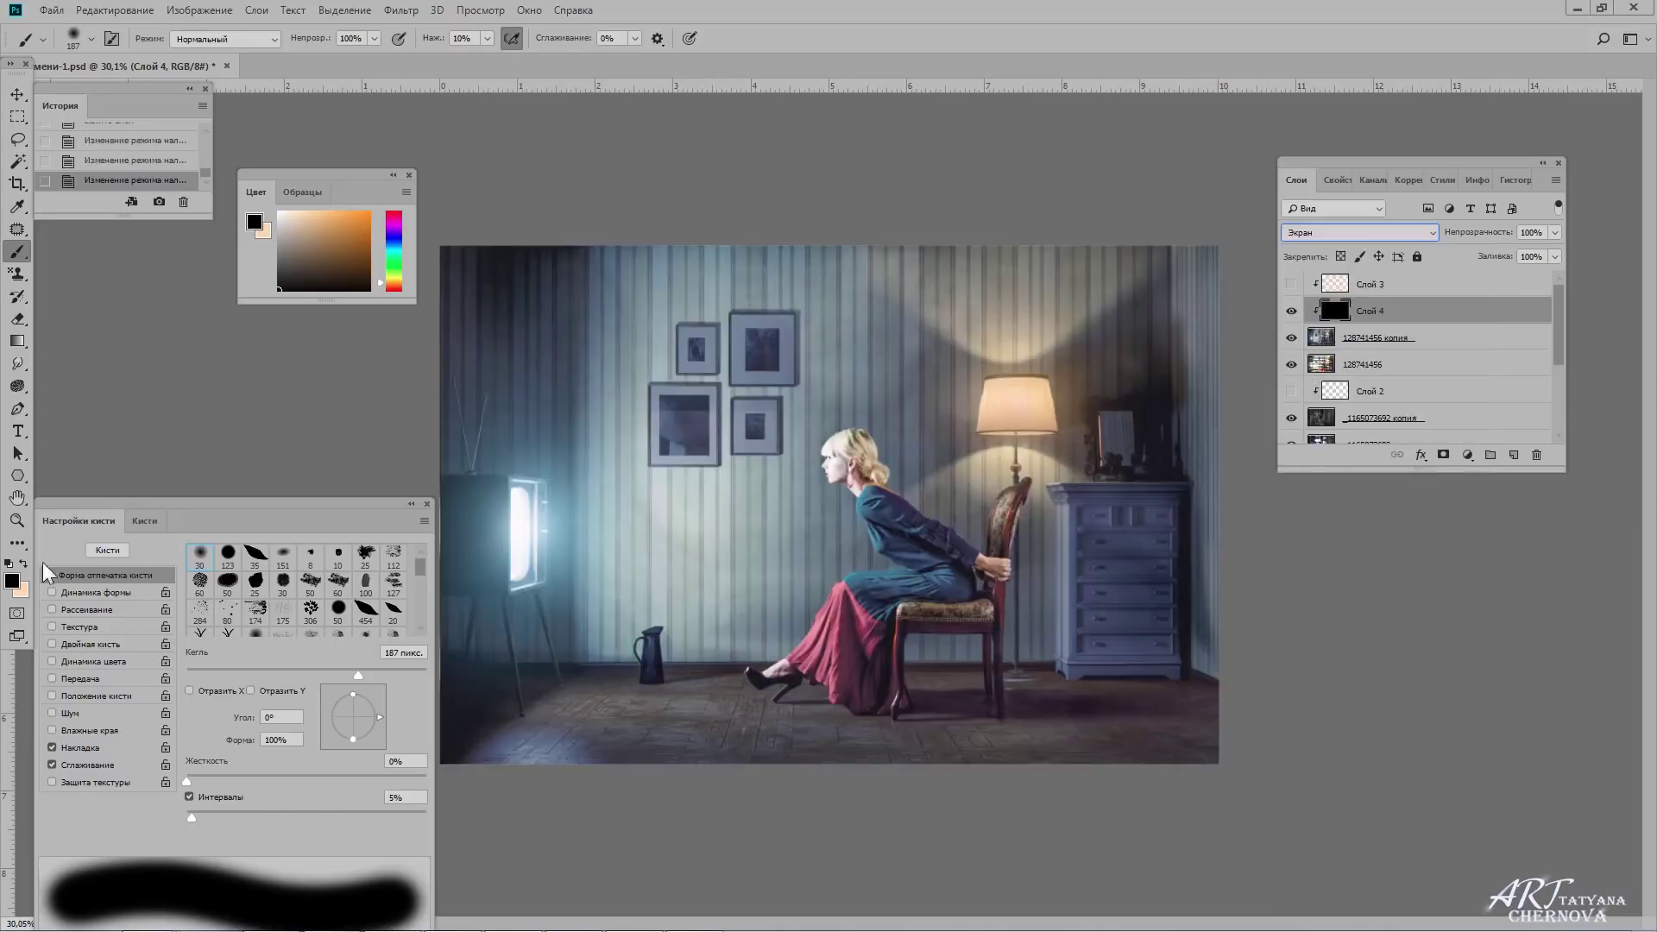
# Test peach strokes in Screen and Color Dodge modes, undoing each one.
pyautogui.press('x')
pyautogui.moveTo(616, 253); pyautogui.dragTo(993, 707)
pyautogui.hotkey('ctrl', 'z')
pyautogui.click(1359, 233)
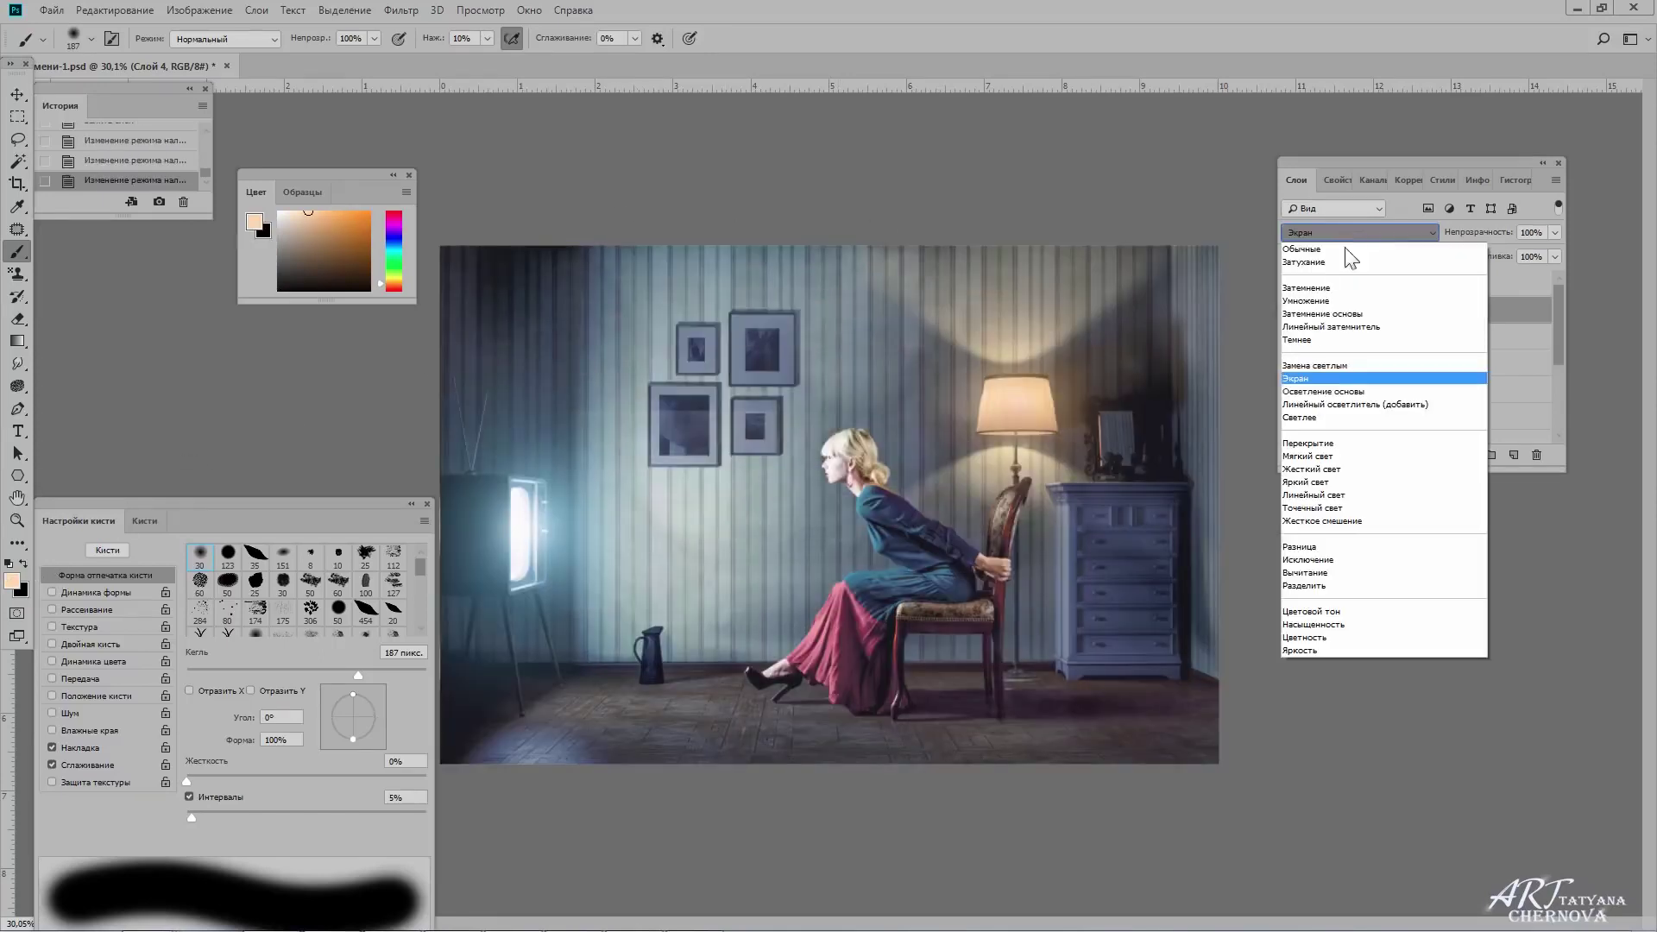
pyautogui.click(1321, 391)
pyautogui.moveTo(983, 270); pyautogui.dragTo(863, 743)
pyautogui.hotkey('ctrl', 'z')
# Test Linear Dodge (Add), settle the black layer on Lighten, and undo the test swirls.
pyautogui.click(1360, 233)
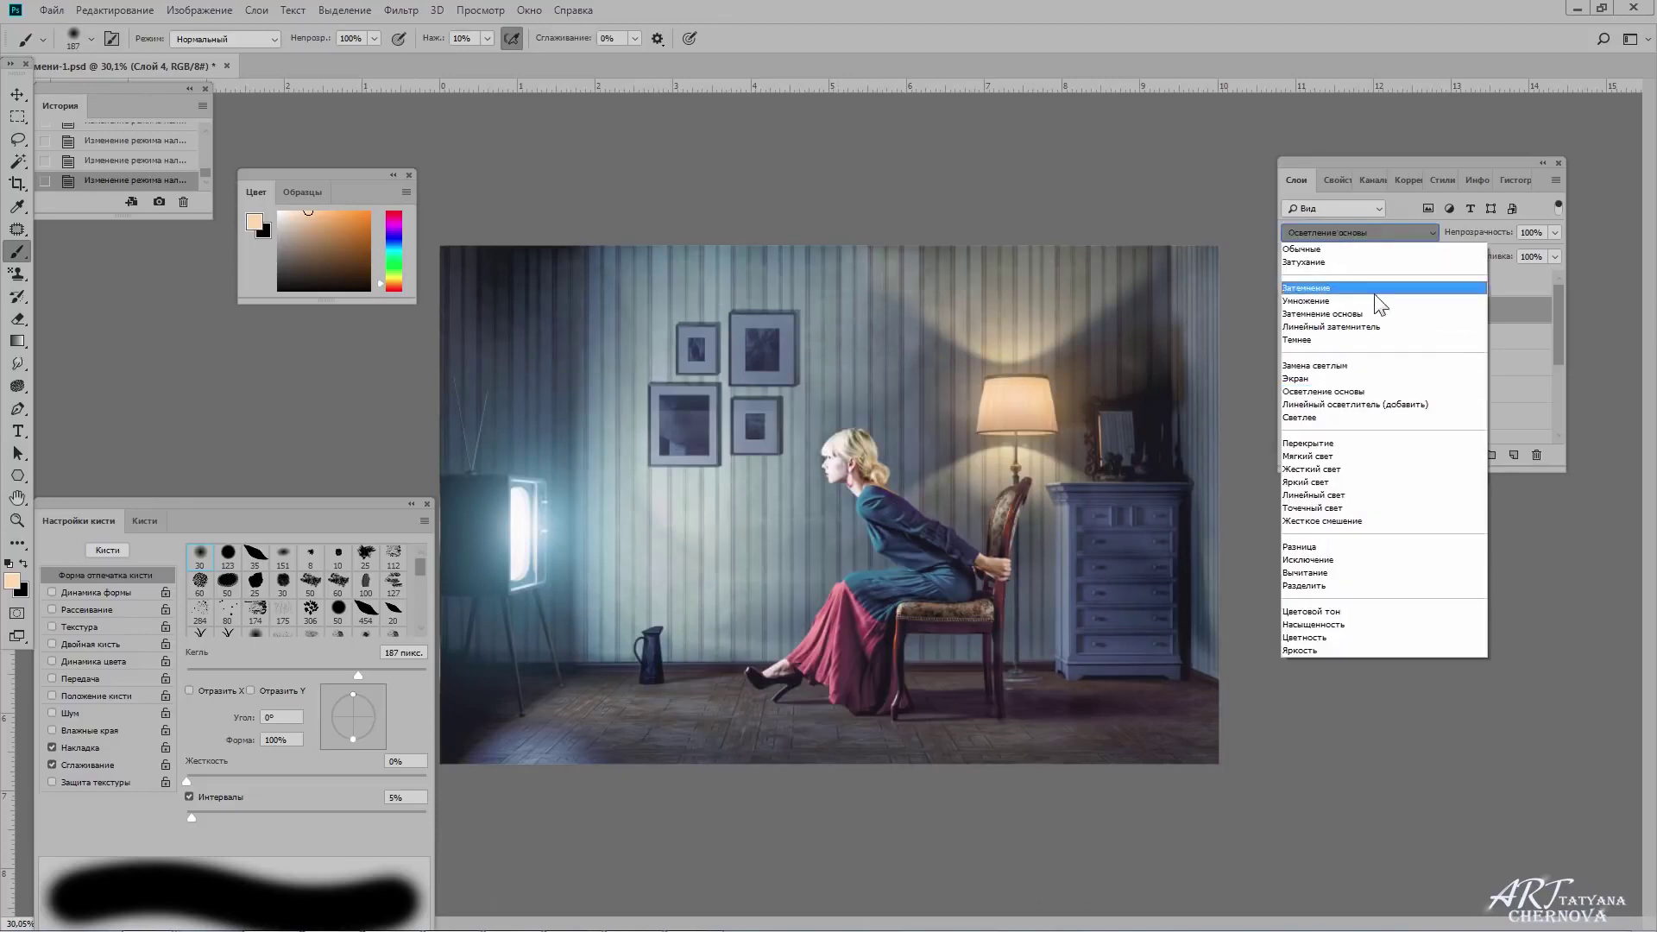
pyautogui.click(1372, 298)
pyautogui.moveTo(1162, 309); pyautogui.dragTo(1104, 708)
pyautogui.hotkey('ctrl', 'z')
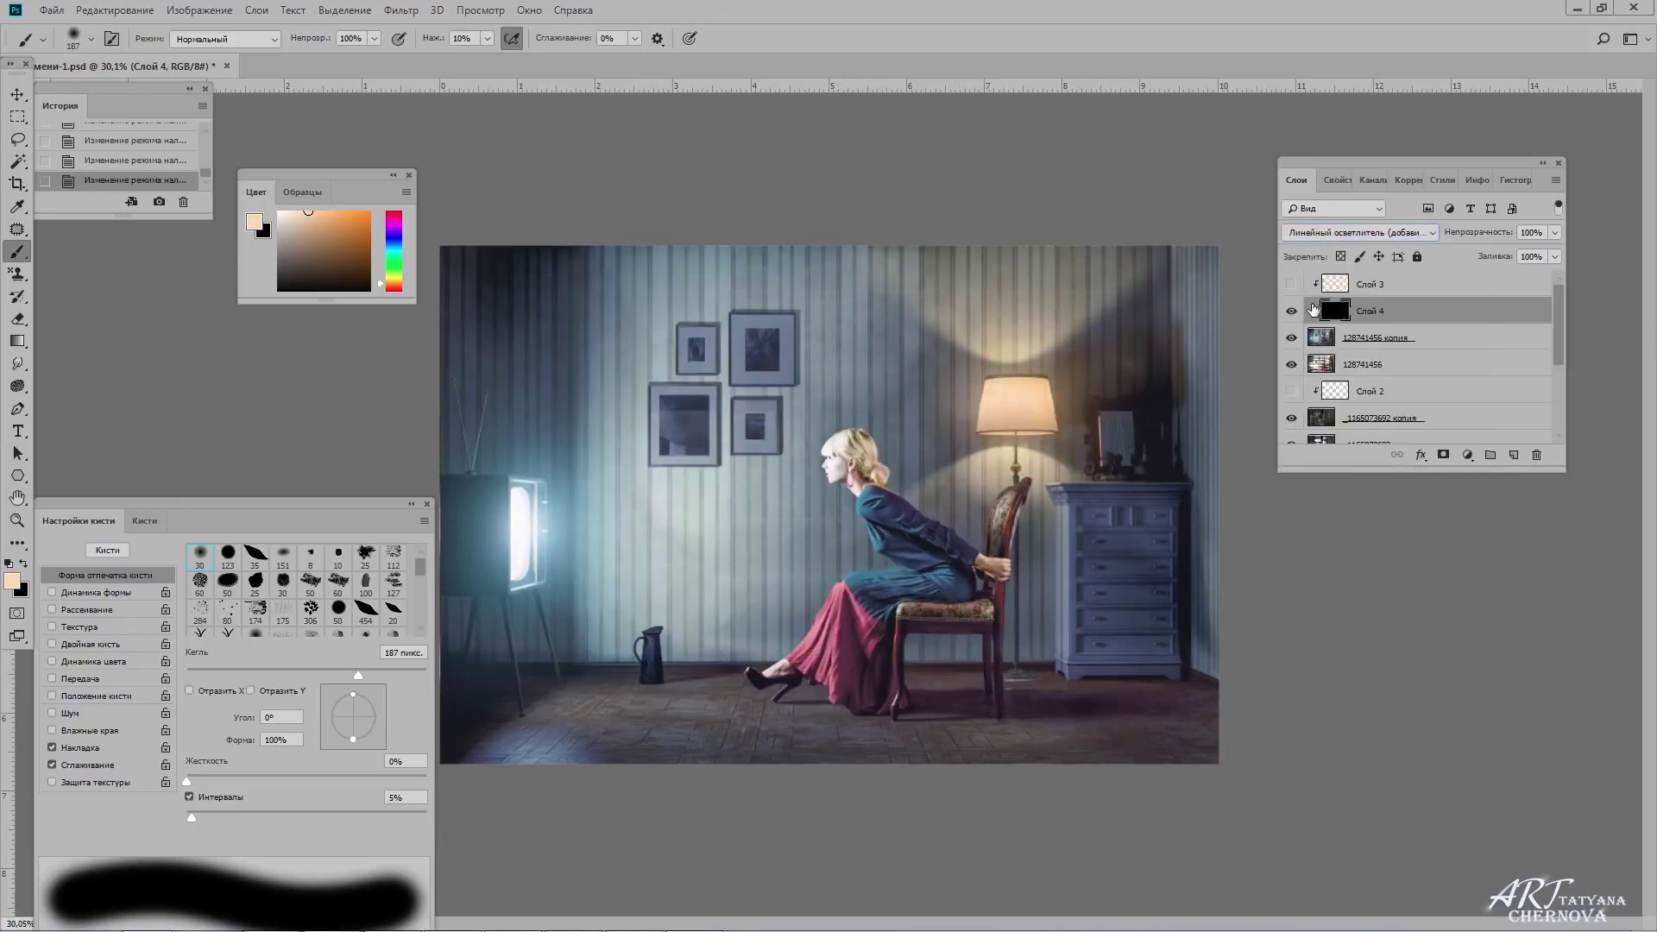
pyautogui.click(1360, 233)
pyautogui.click(1314, 365)
pyautogui.moveTo(717, 252); pyautogui.dragTo(1088, 759)
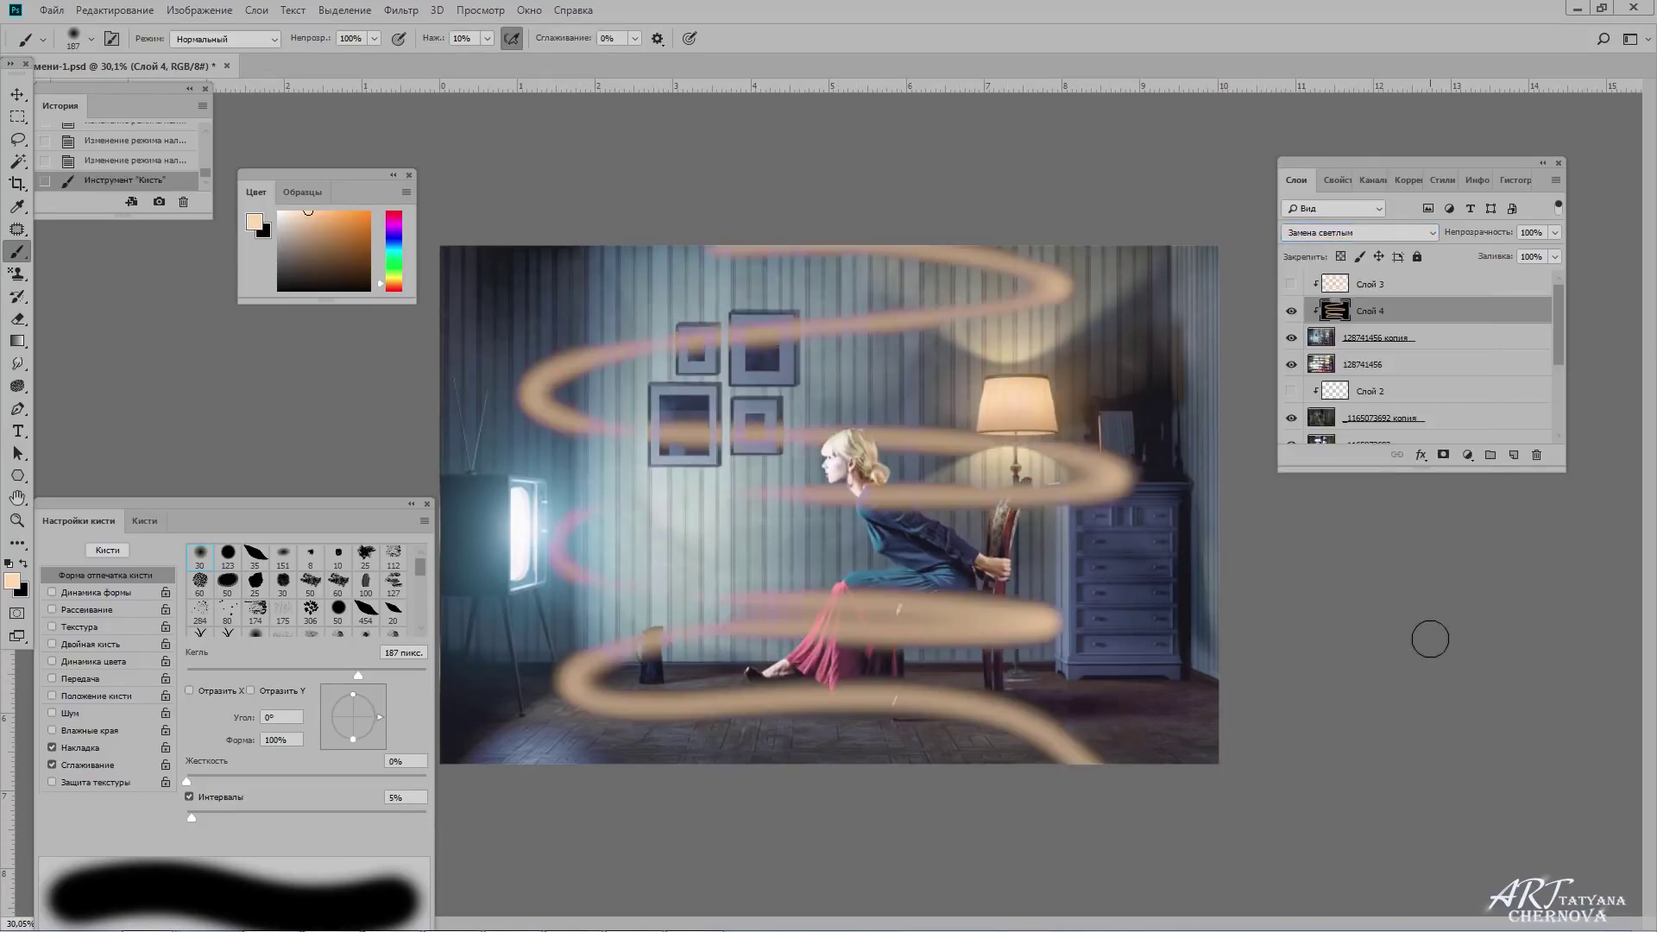
pyautogui.hotkey('ctrl', 'z')
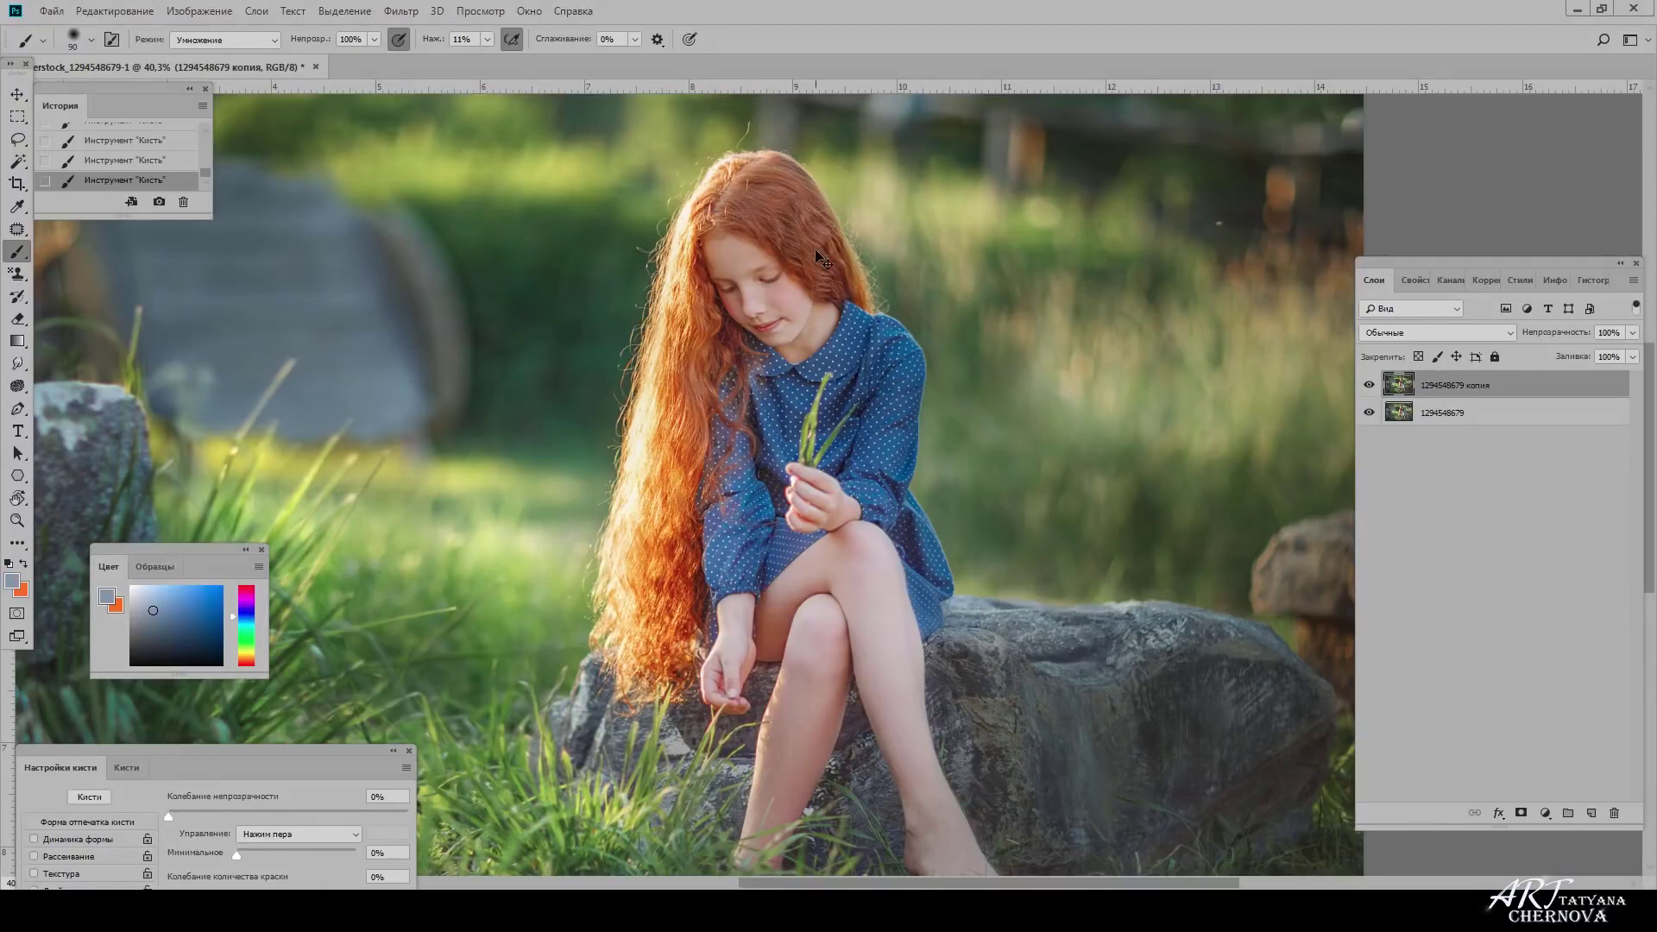
# Sample skin colour from the girl's face, then test-erase a patch of the photo copy and undo it.
pyautogui.keyDown('alt'); pyautogui.click(787, 281); pyautogui.keyUp('alt')
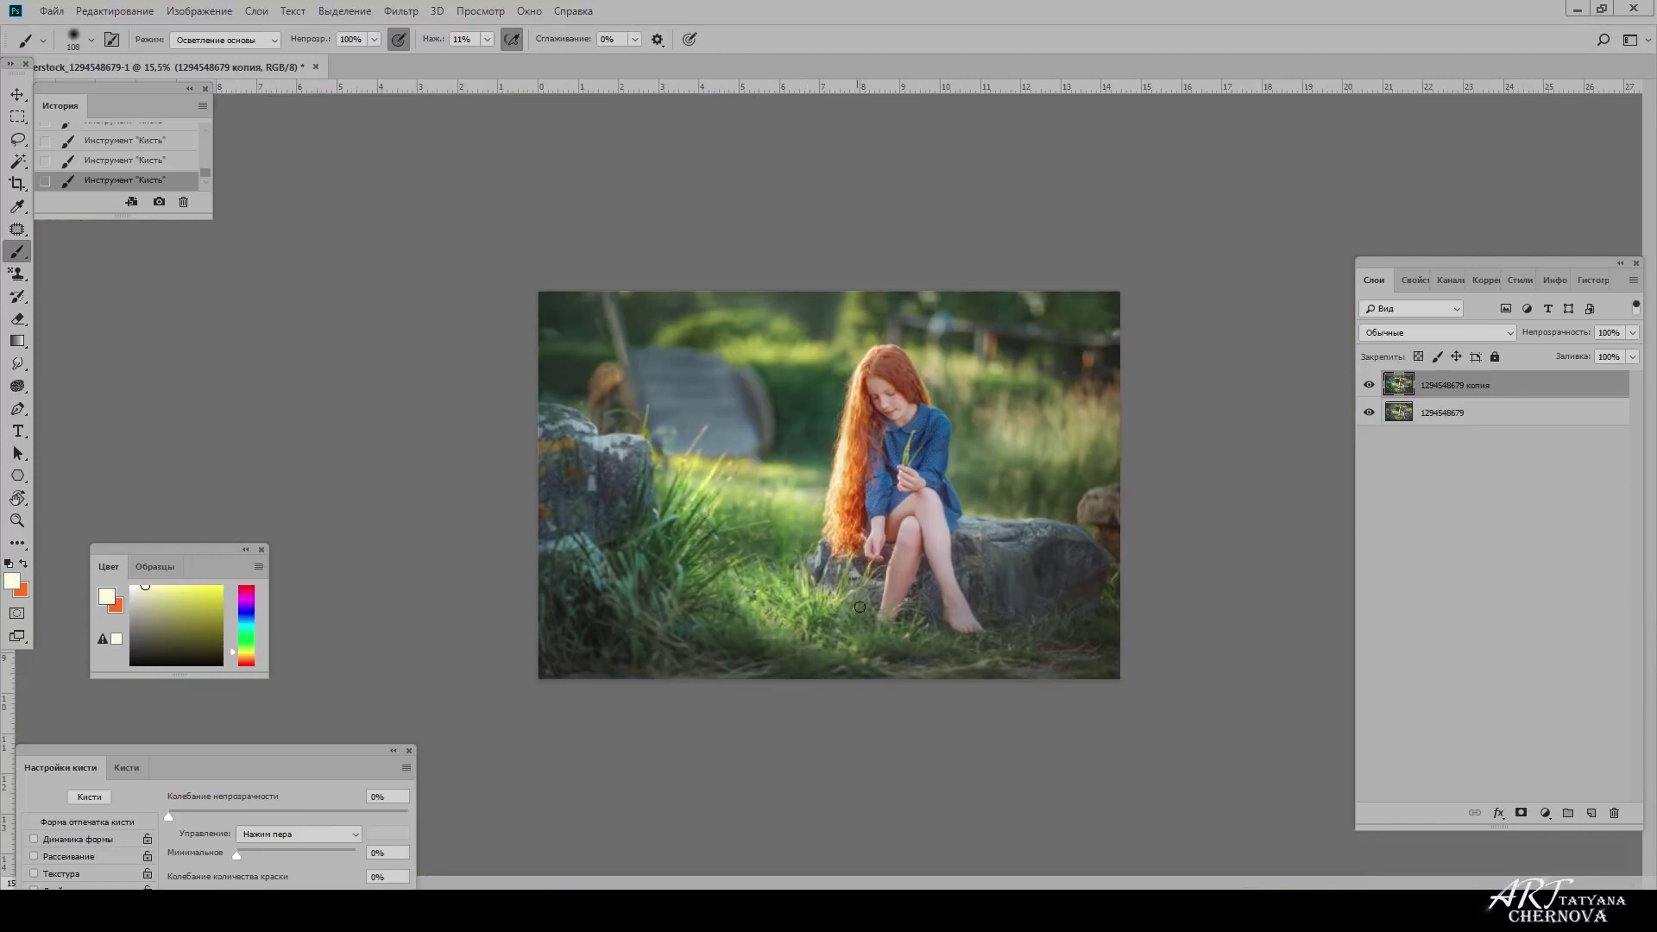
pyautogui.rightClick(922, 628)
pyautogui.press('Escape')
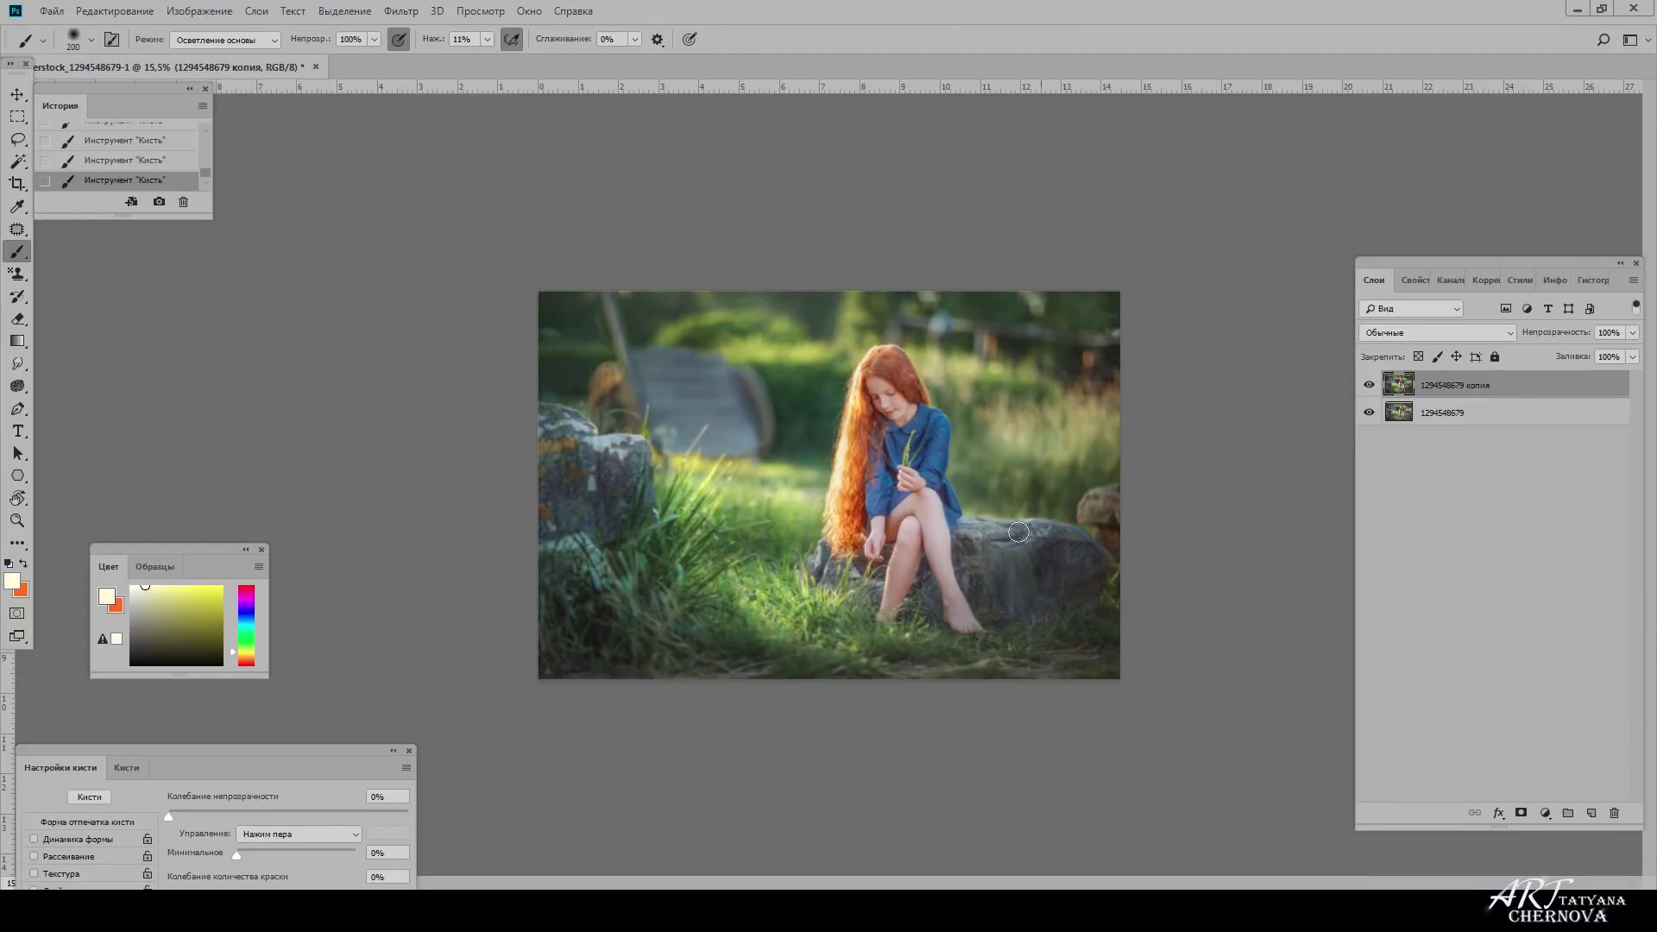
pyautogui.press('e')
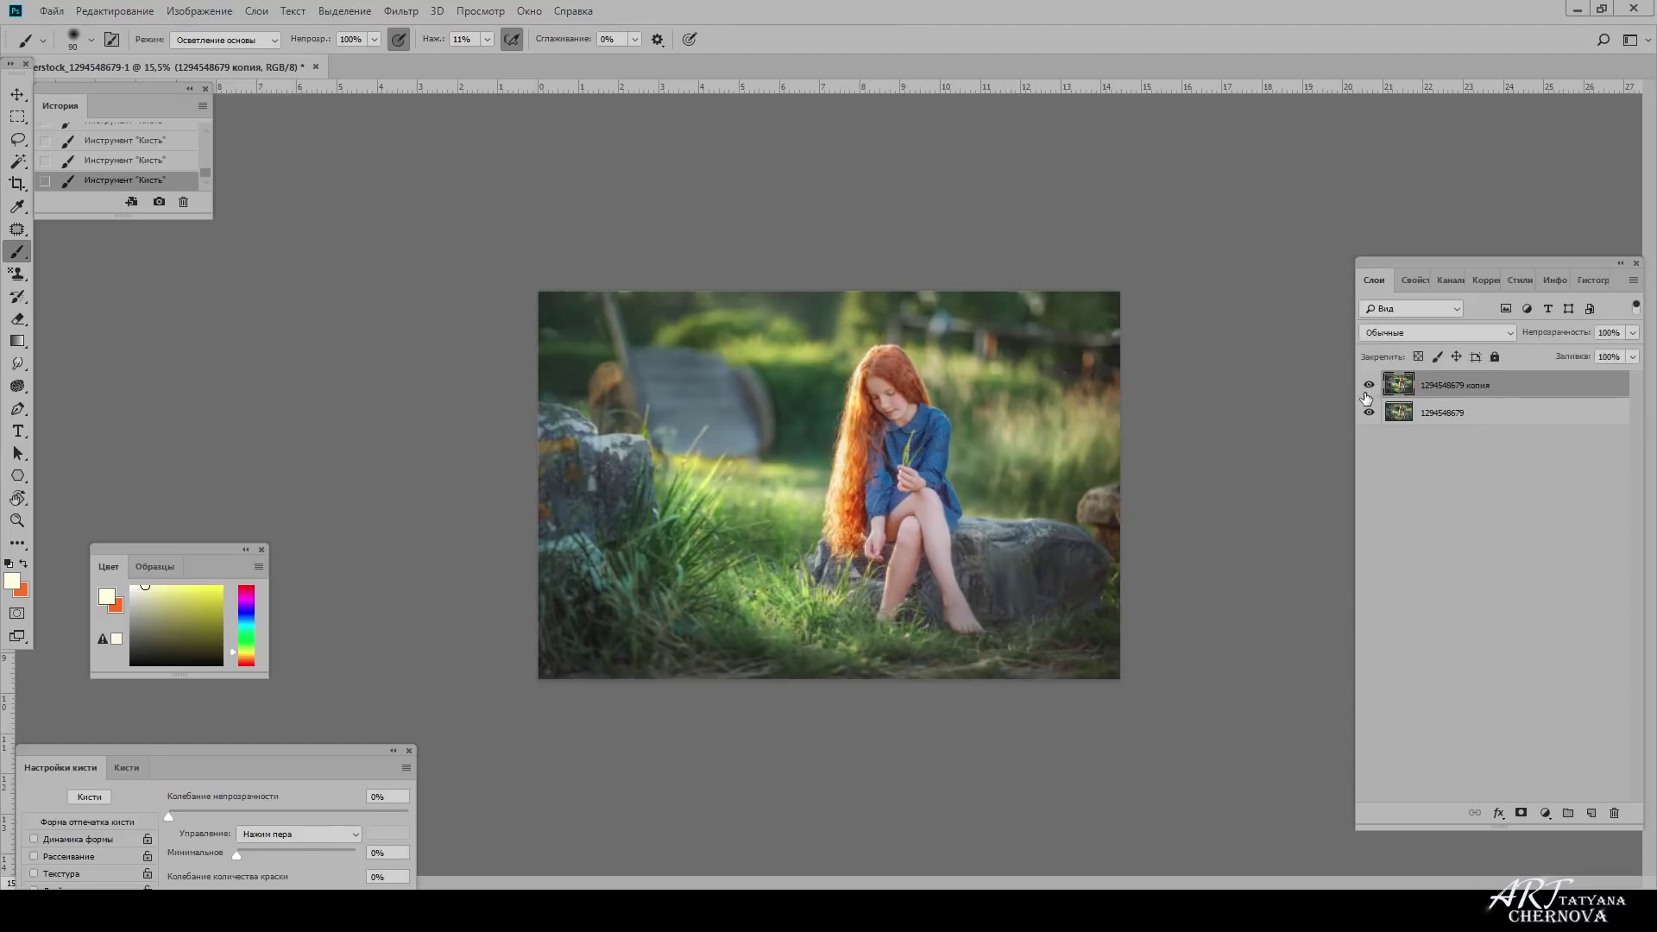
pyautogui.moveTo(1001, 423)
pyautogui.mouseDown()
pyautogui.moveTo(1005, 479)
pyautogui.moveTo(1005, 406)
pyautogui.mouseUp()
pyautogui.hotkey('ctrl', 'z')
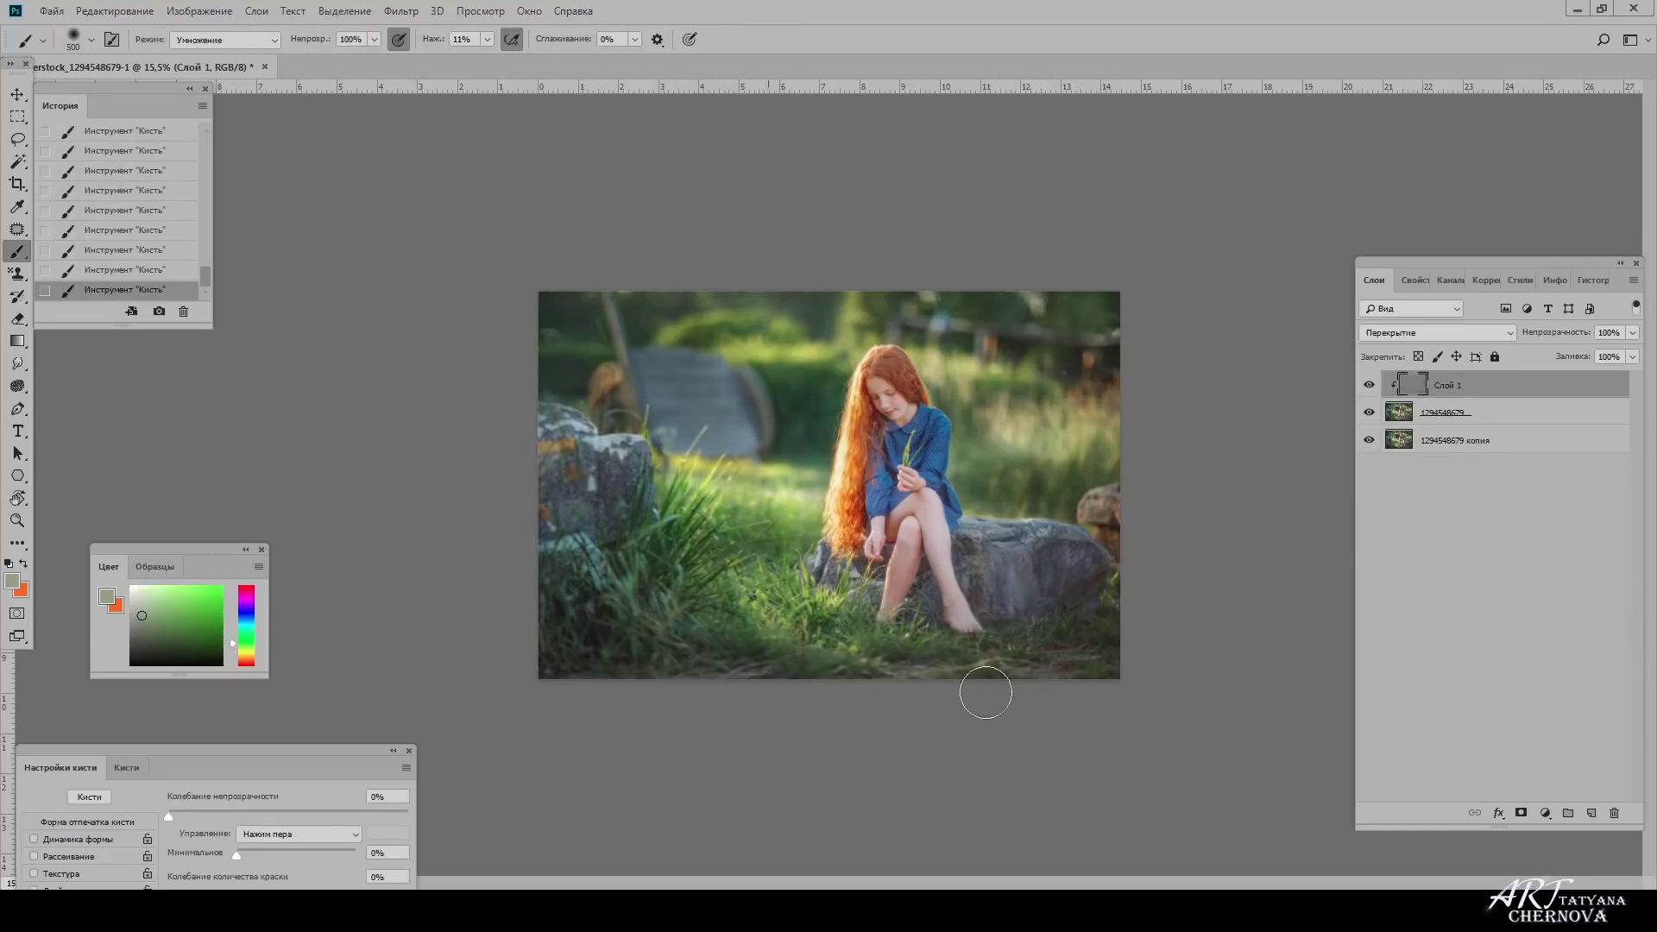
# Sample the dress blue and a light yellow, and set the brush to Overlay mode.
pyautogui.keyDown('alt'); pyautogui.click(938, 450); pyautogui.keyUp('alt')
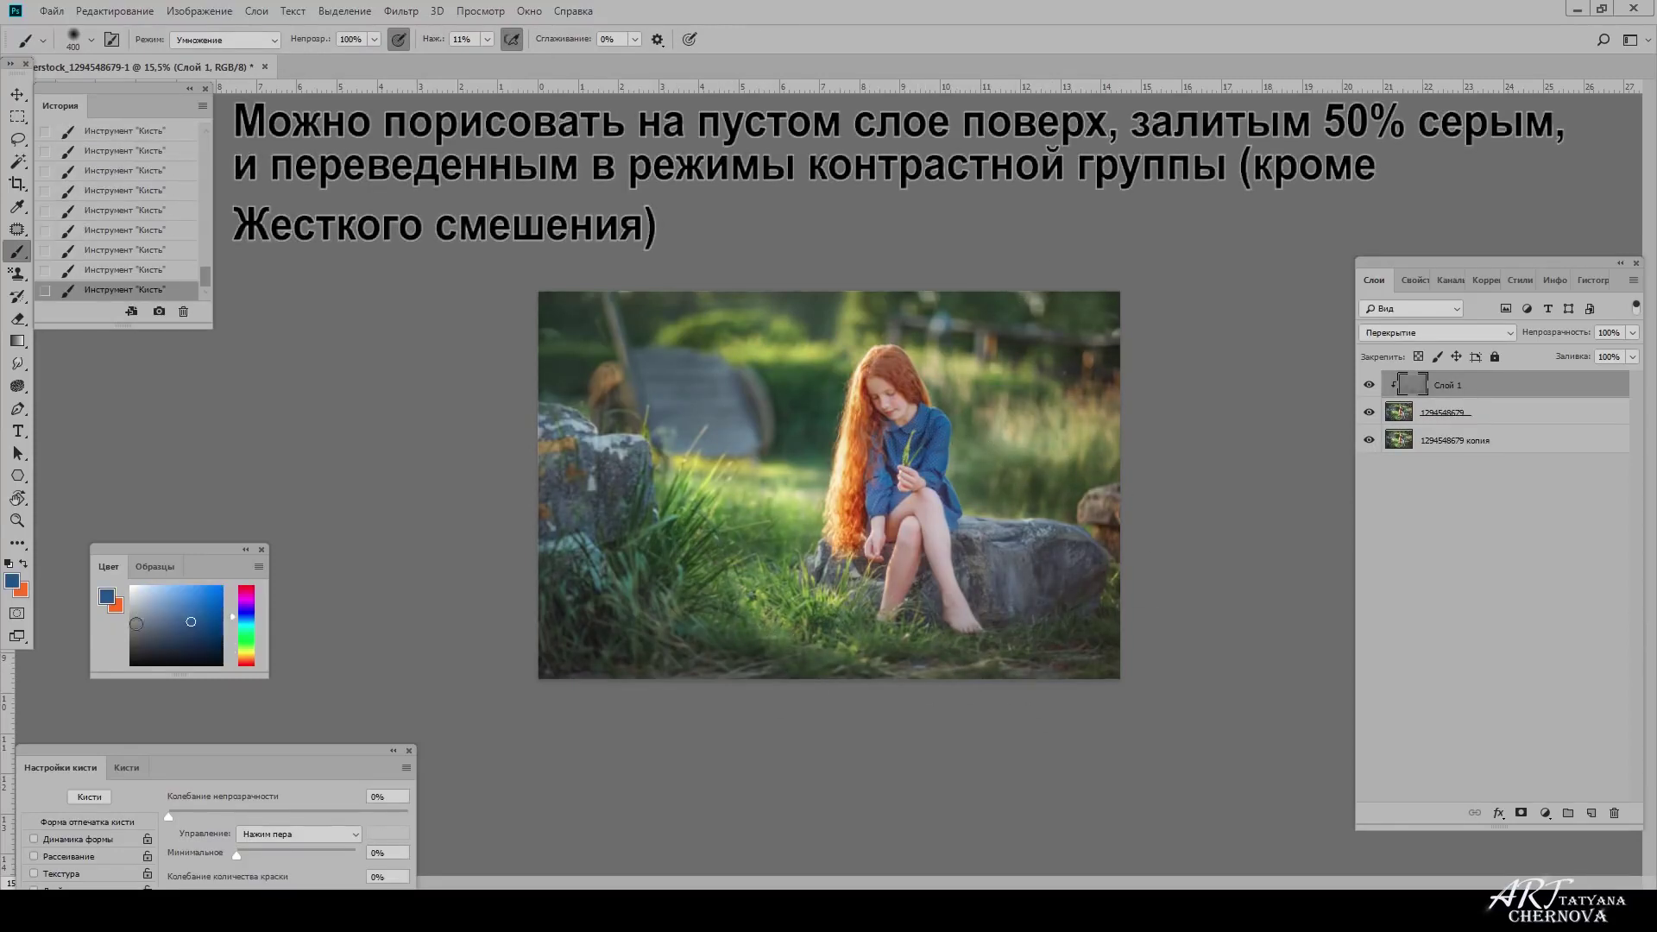
pyautogui.press('[')
pyautogui.press('[')
pyautogui.press('[')
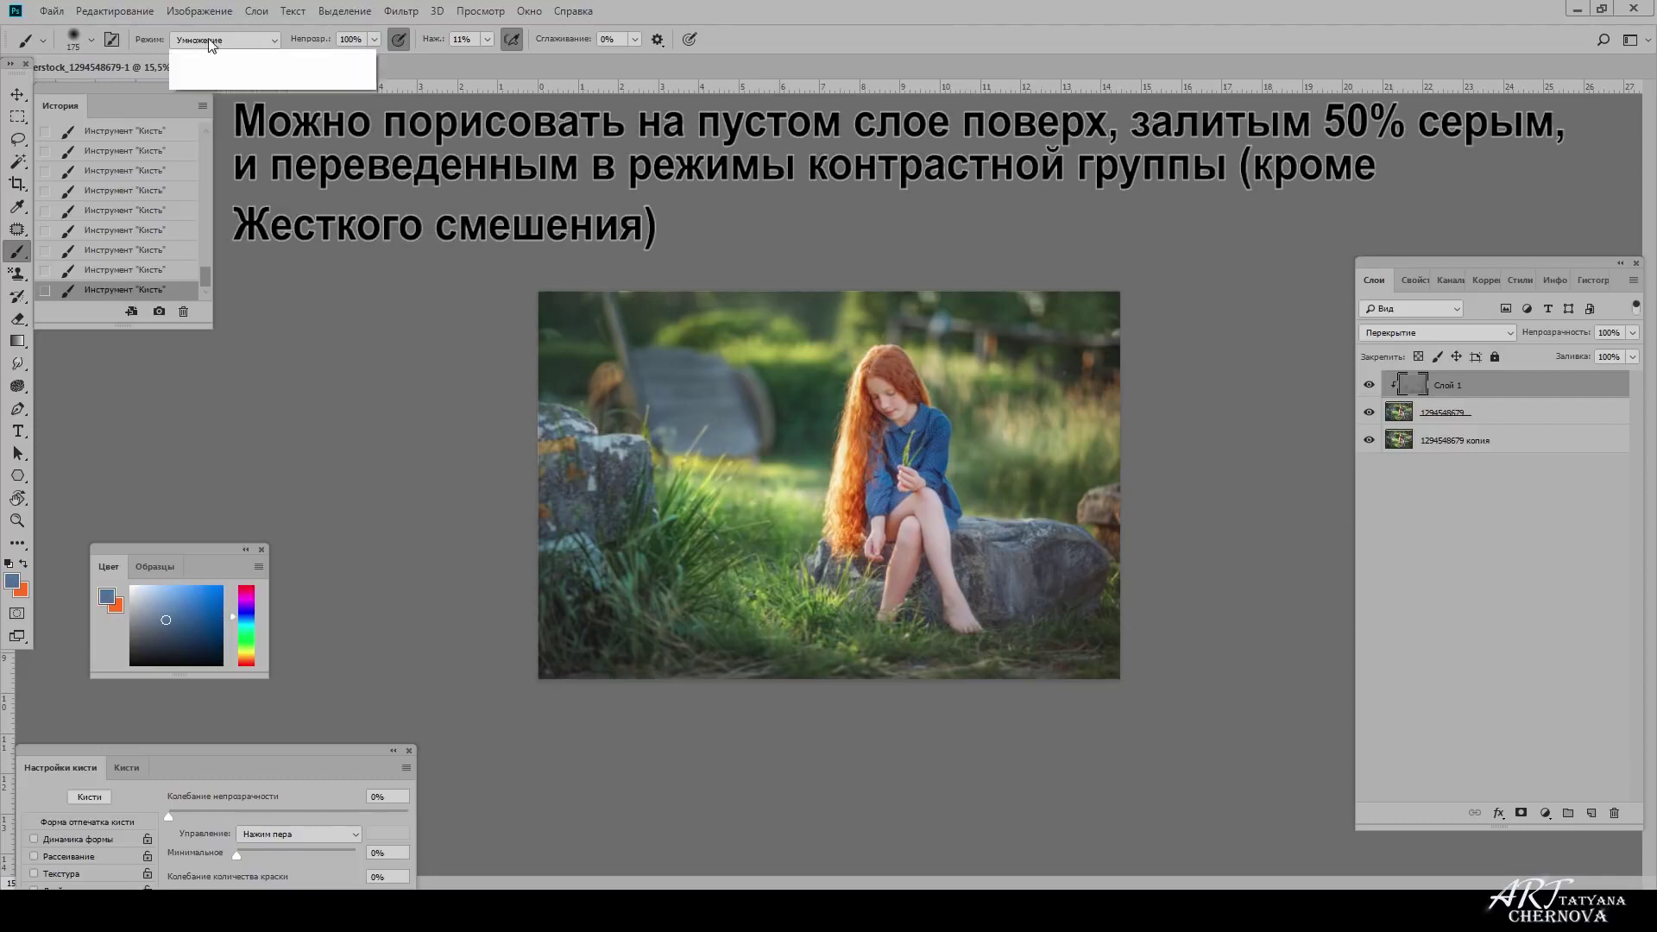
pyautogui.click(224, 40)
pyautogui.click(207, 252)
pyautogui.keyDown('alt'); pyautogui.click(687, 463); pyautogui.keyUp('alt')
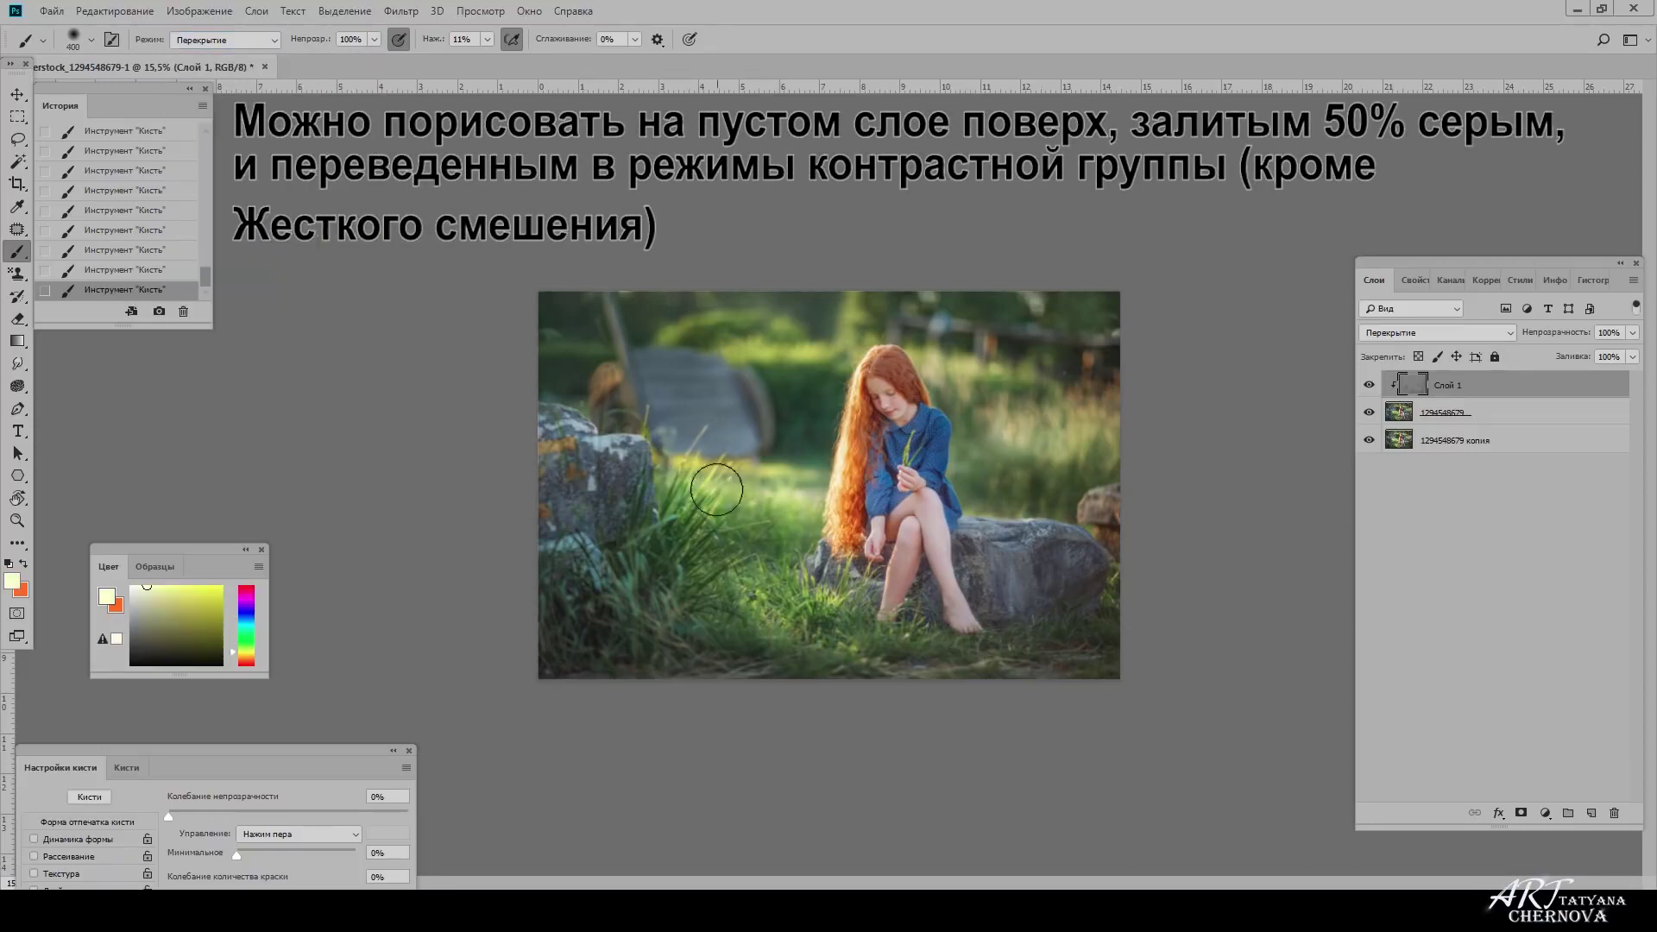
pyautogui.press(']')
pyautogui.press(']')
pyautogui.press(']')
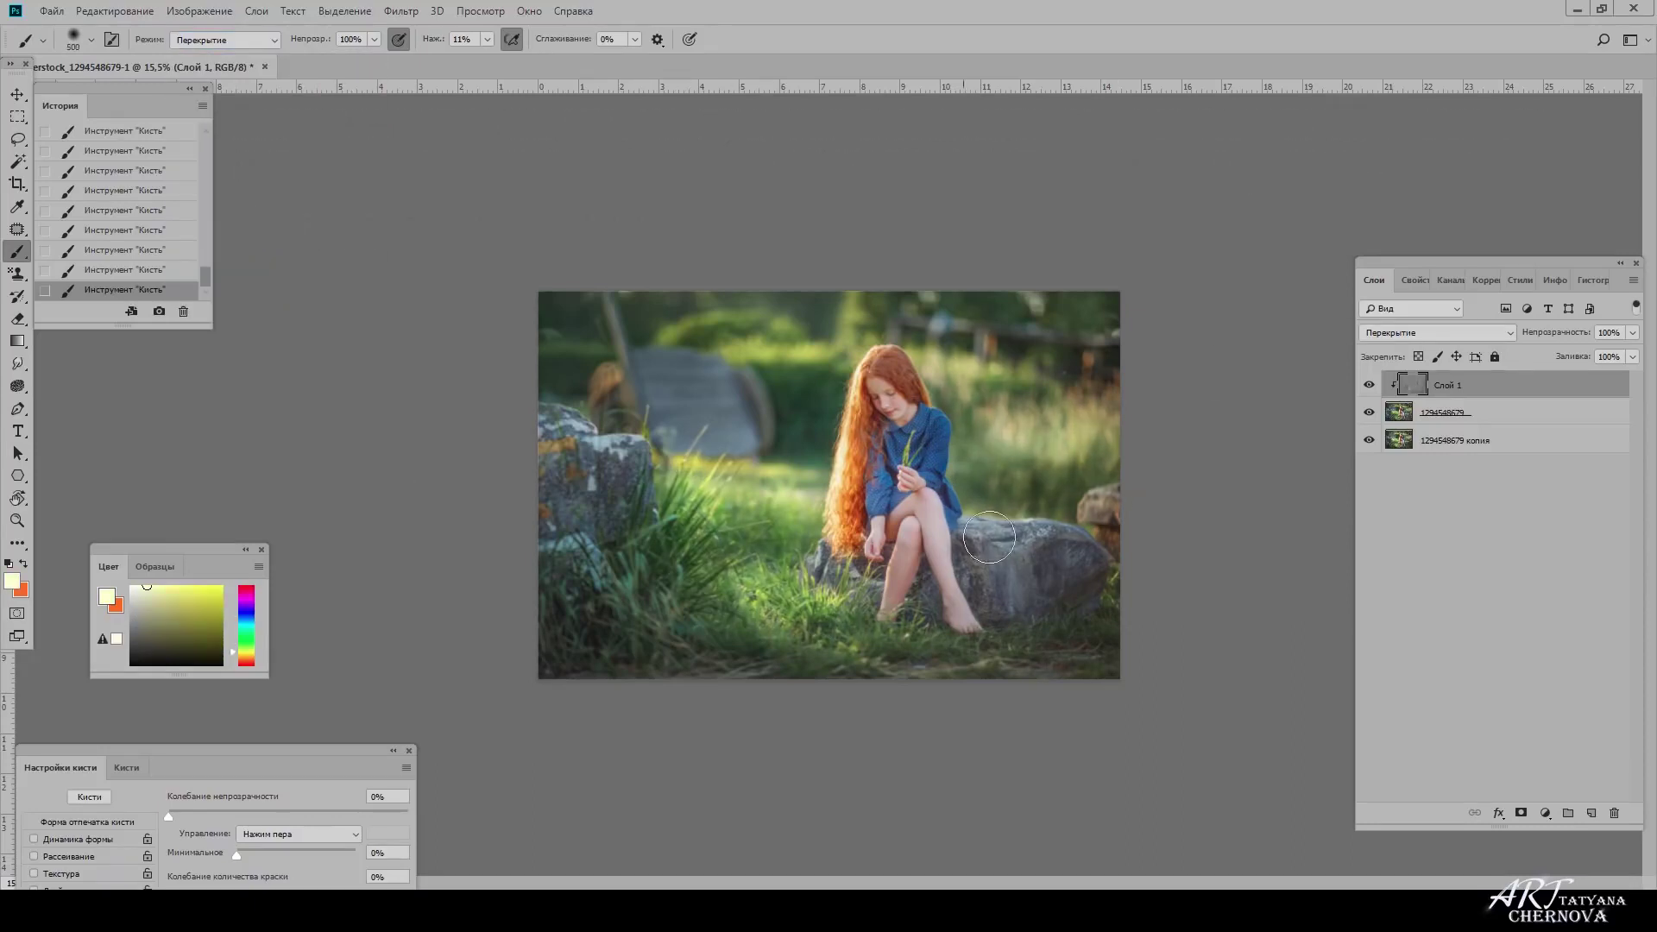
# Switch the brush to Color Dodge, set the painting layer to Normal, and zoom into the strokes.
pyautogui.hotkey('alt', 'shift', 'd')
pyautogui.press('[')
pyautogui.press('[')
pyautogui.press('[')
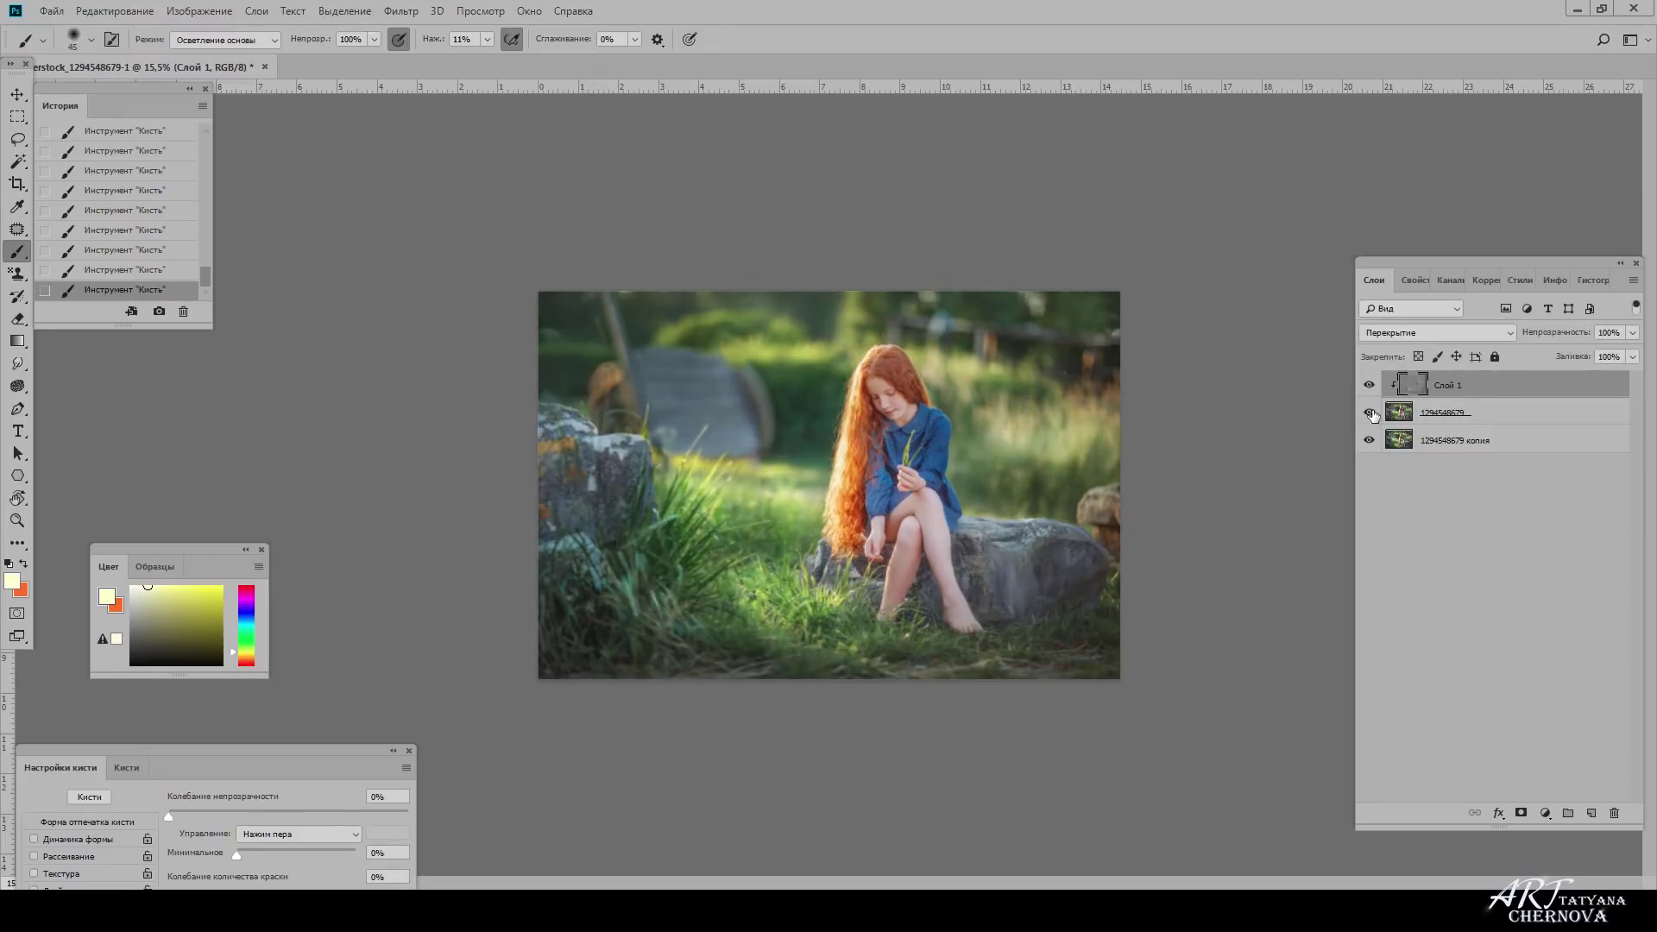
pyautogui.click(1437, 333)
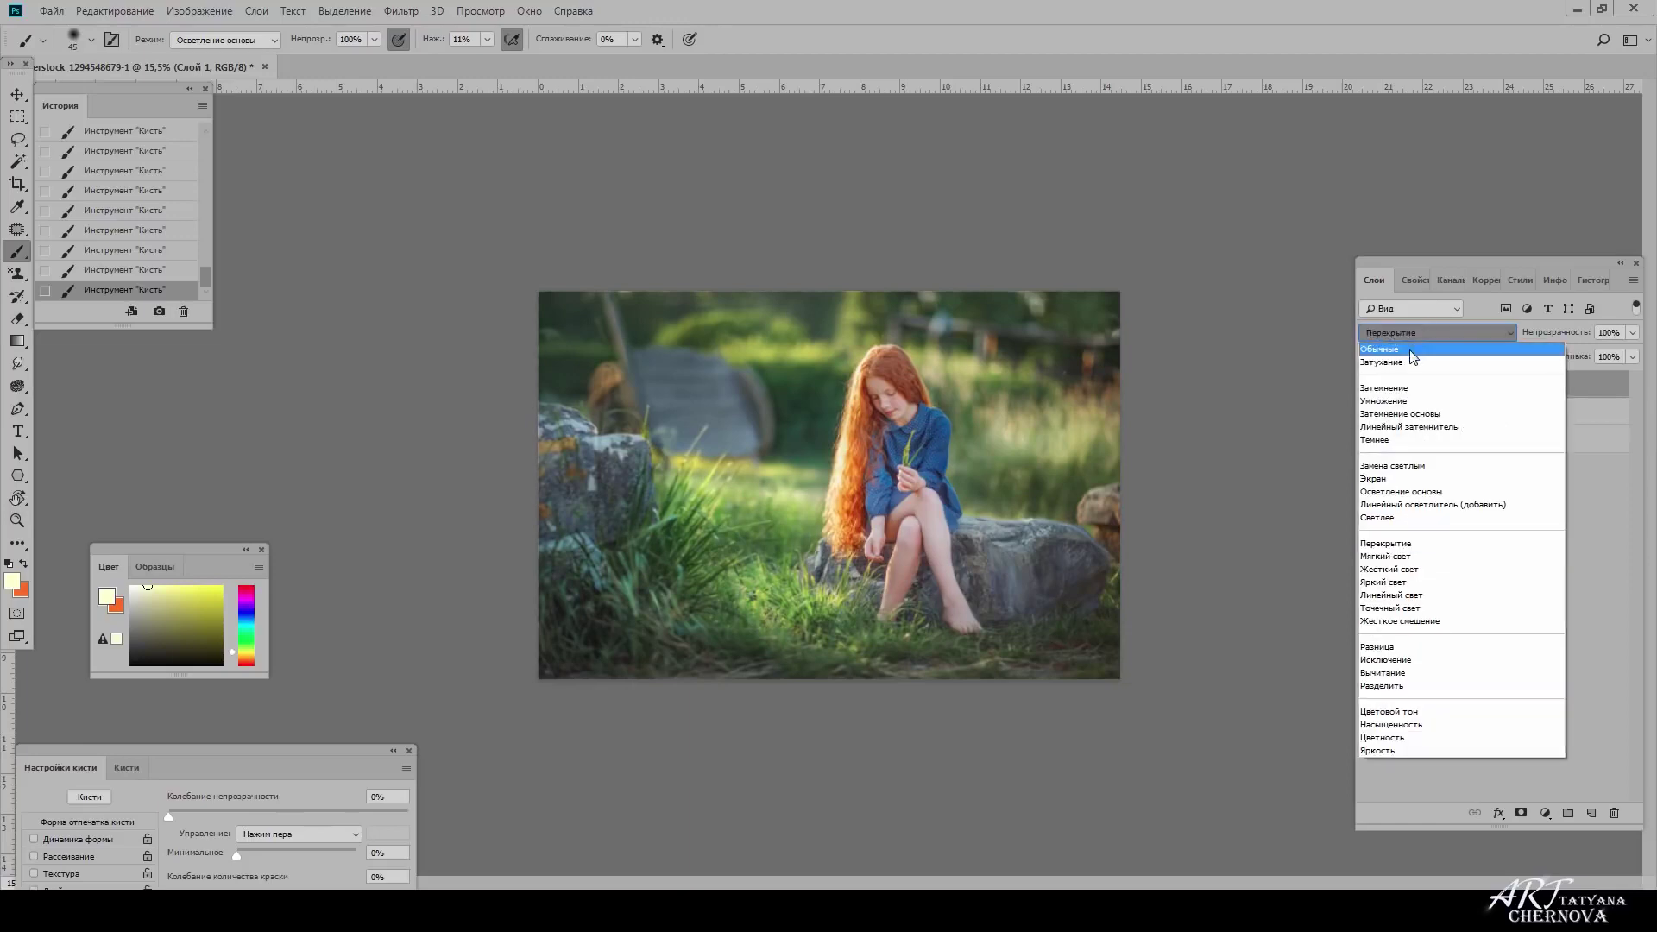
pyautogui.hotkey('alt', 'shift', 'u')
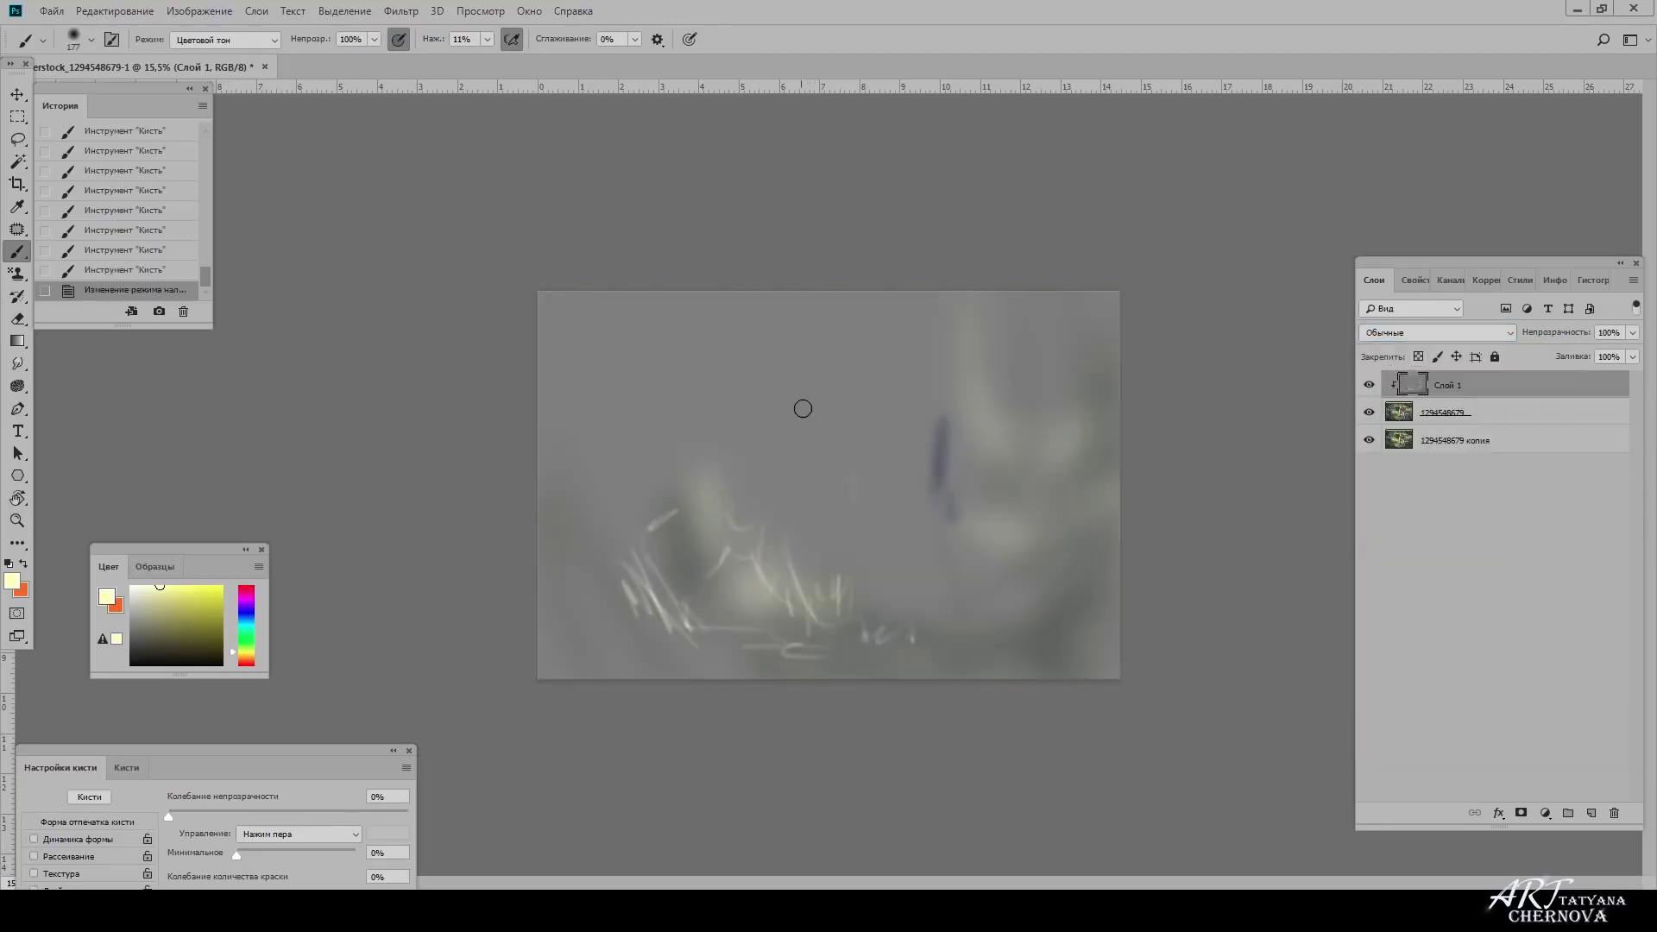
pyautogui.scroll(3, 870, 440)
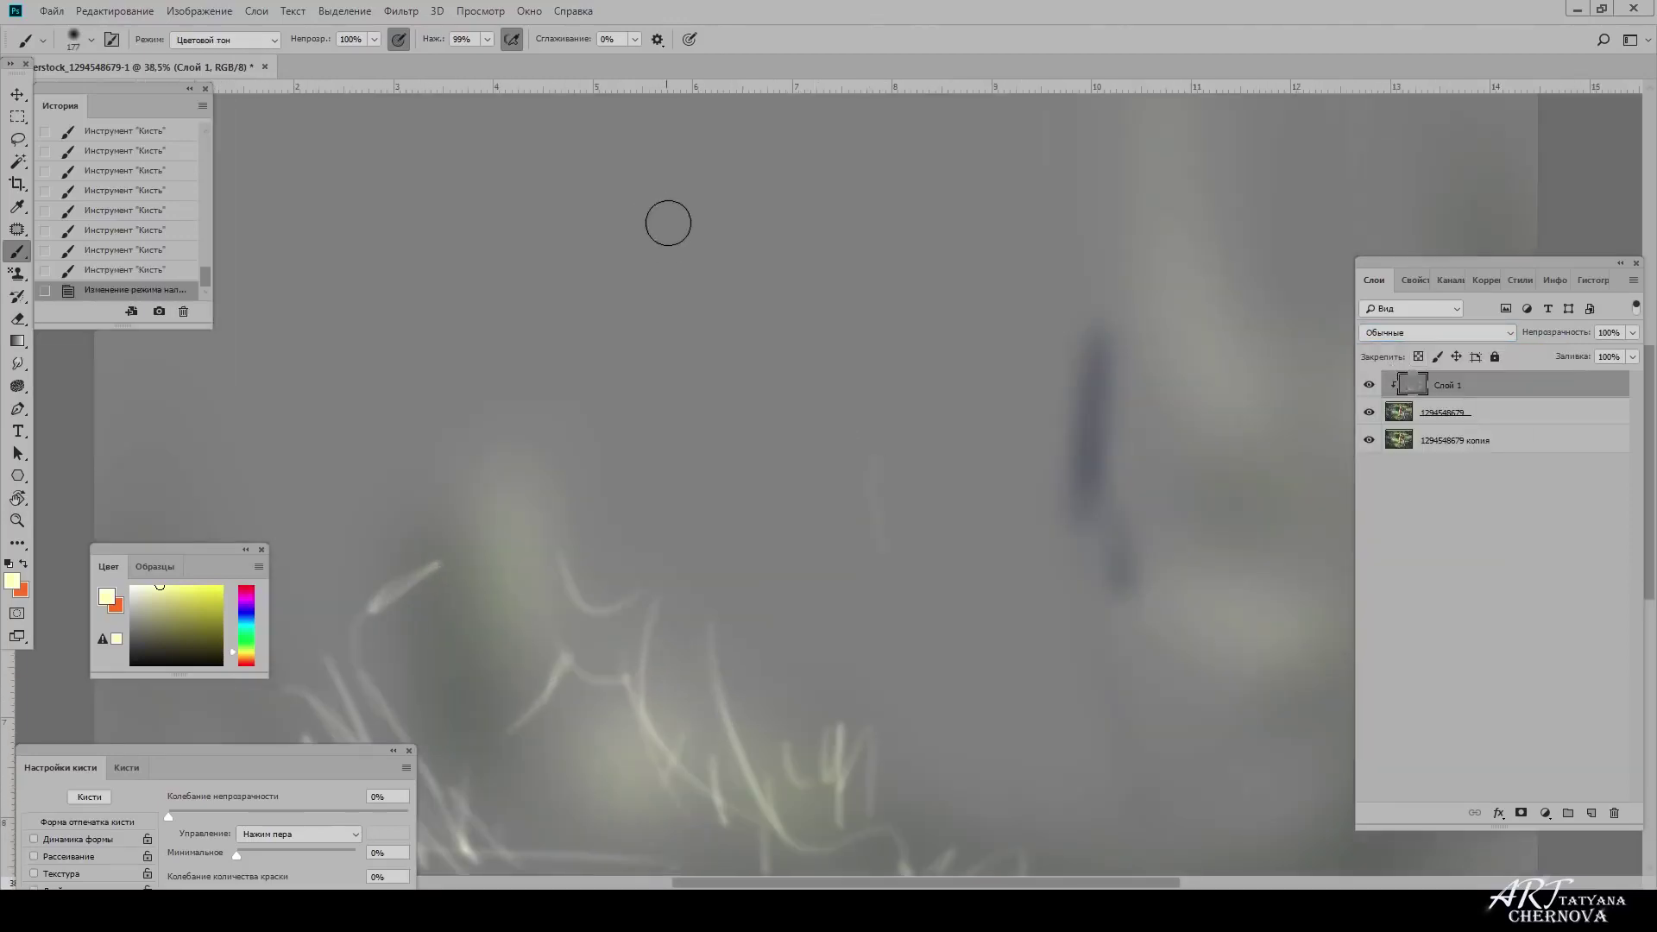
pyautogui.moveTo(666, 221); pyautogui.dragTo(736, 380)
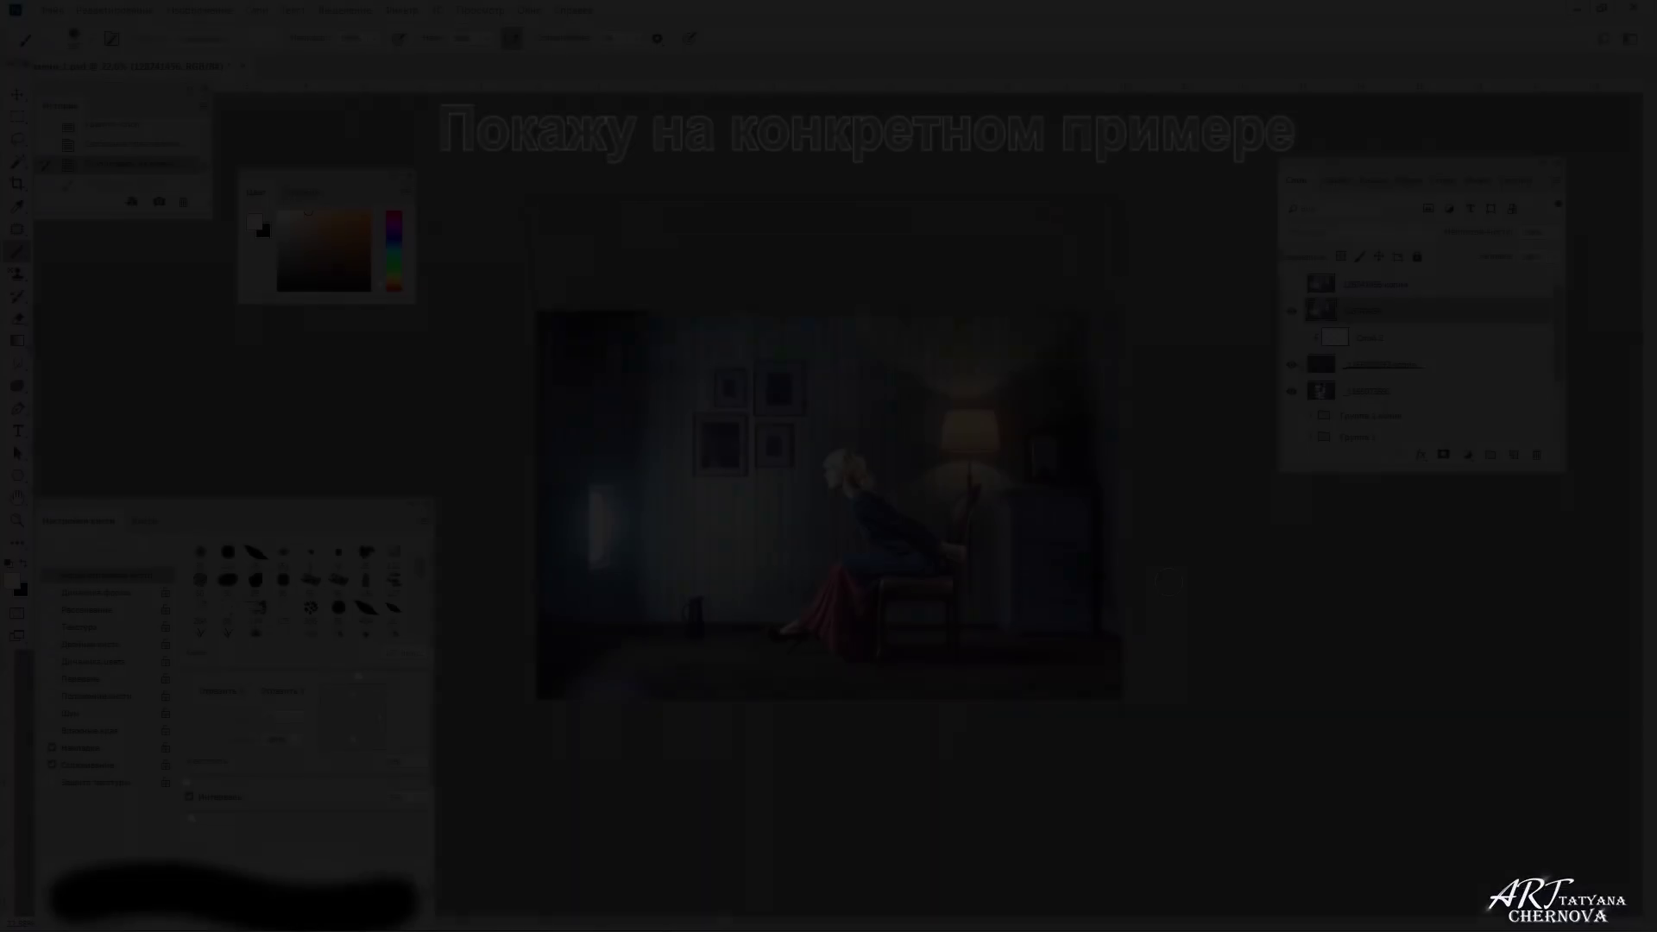
# Give the new layer a 50% grey fill, clip it to the TV-room photo, and blend it as Overlay.
pyautogui.hotkey('shift', 'F5')
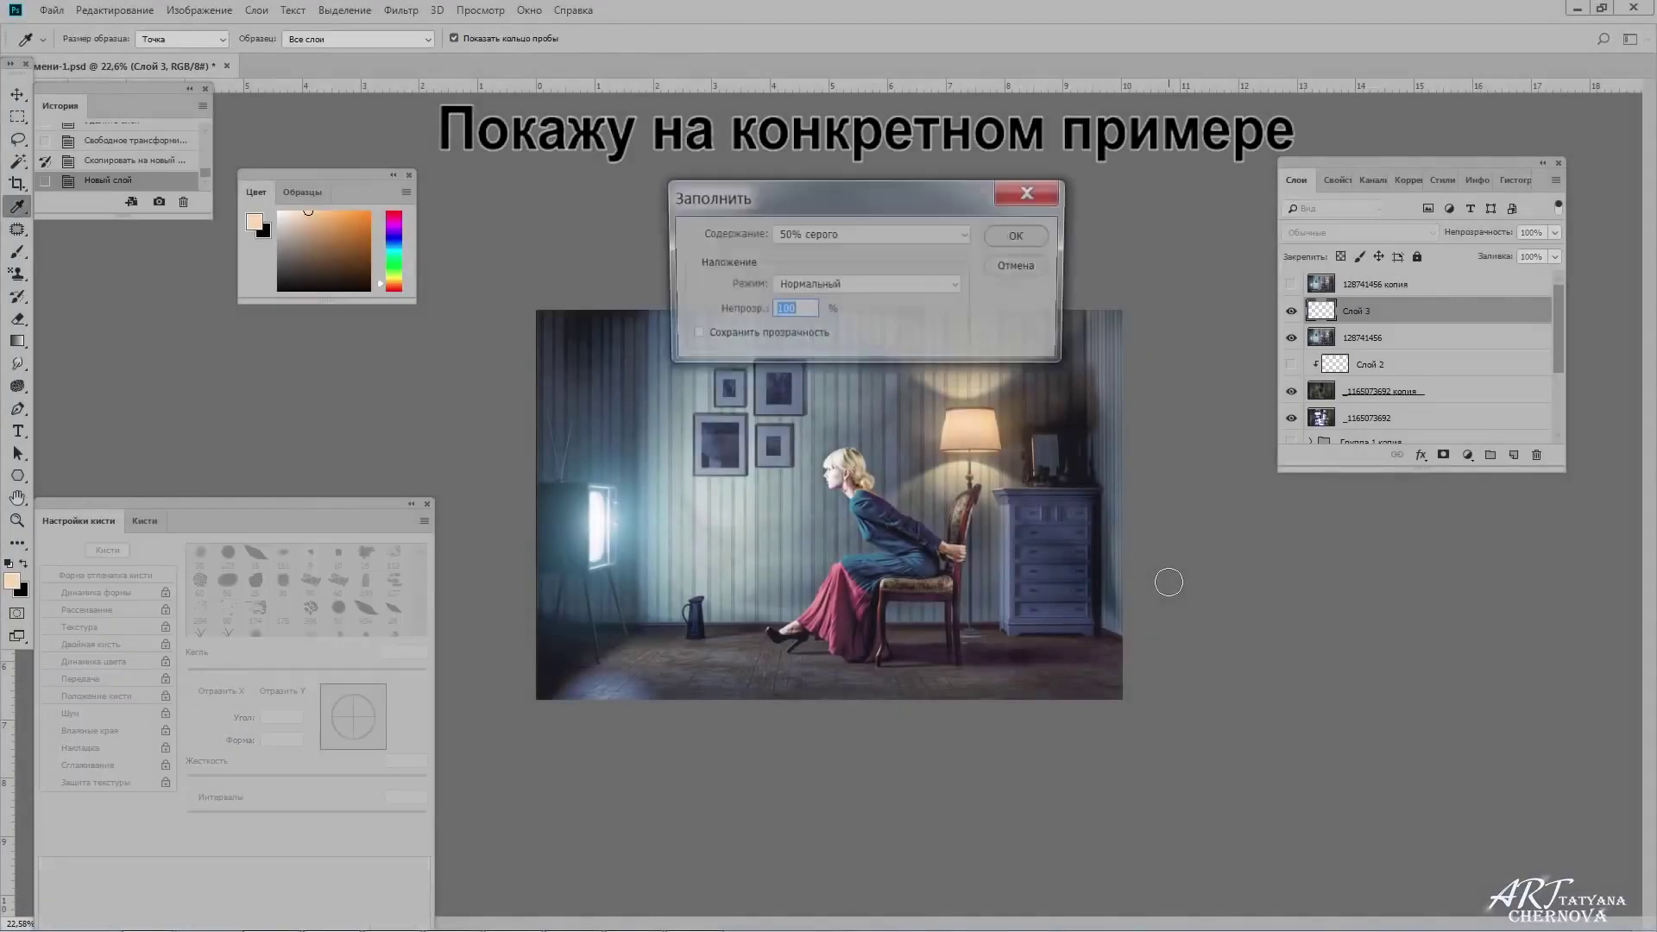
pyautogui.press('Return')
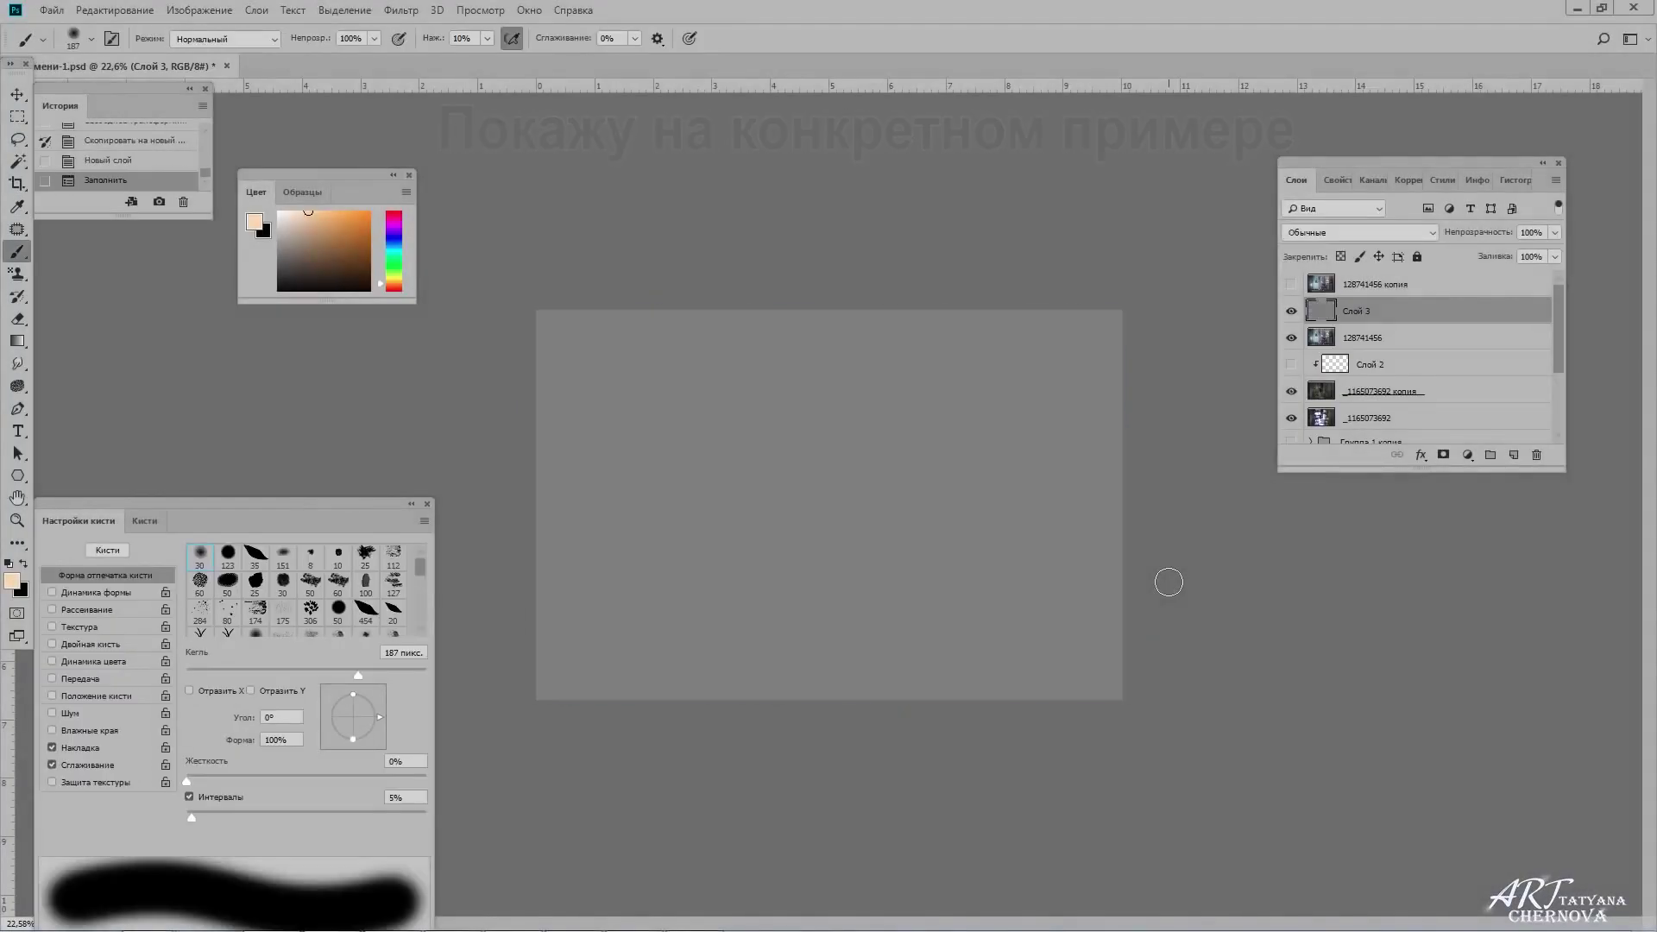
pyautogui.hotkey('ctrl', 'alt', 'g')
pyautogui.click(1359, 232)
pyautogui.click(1336, 445)
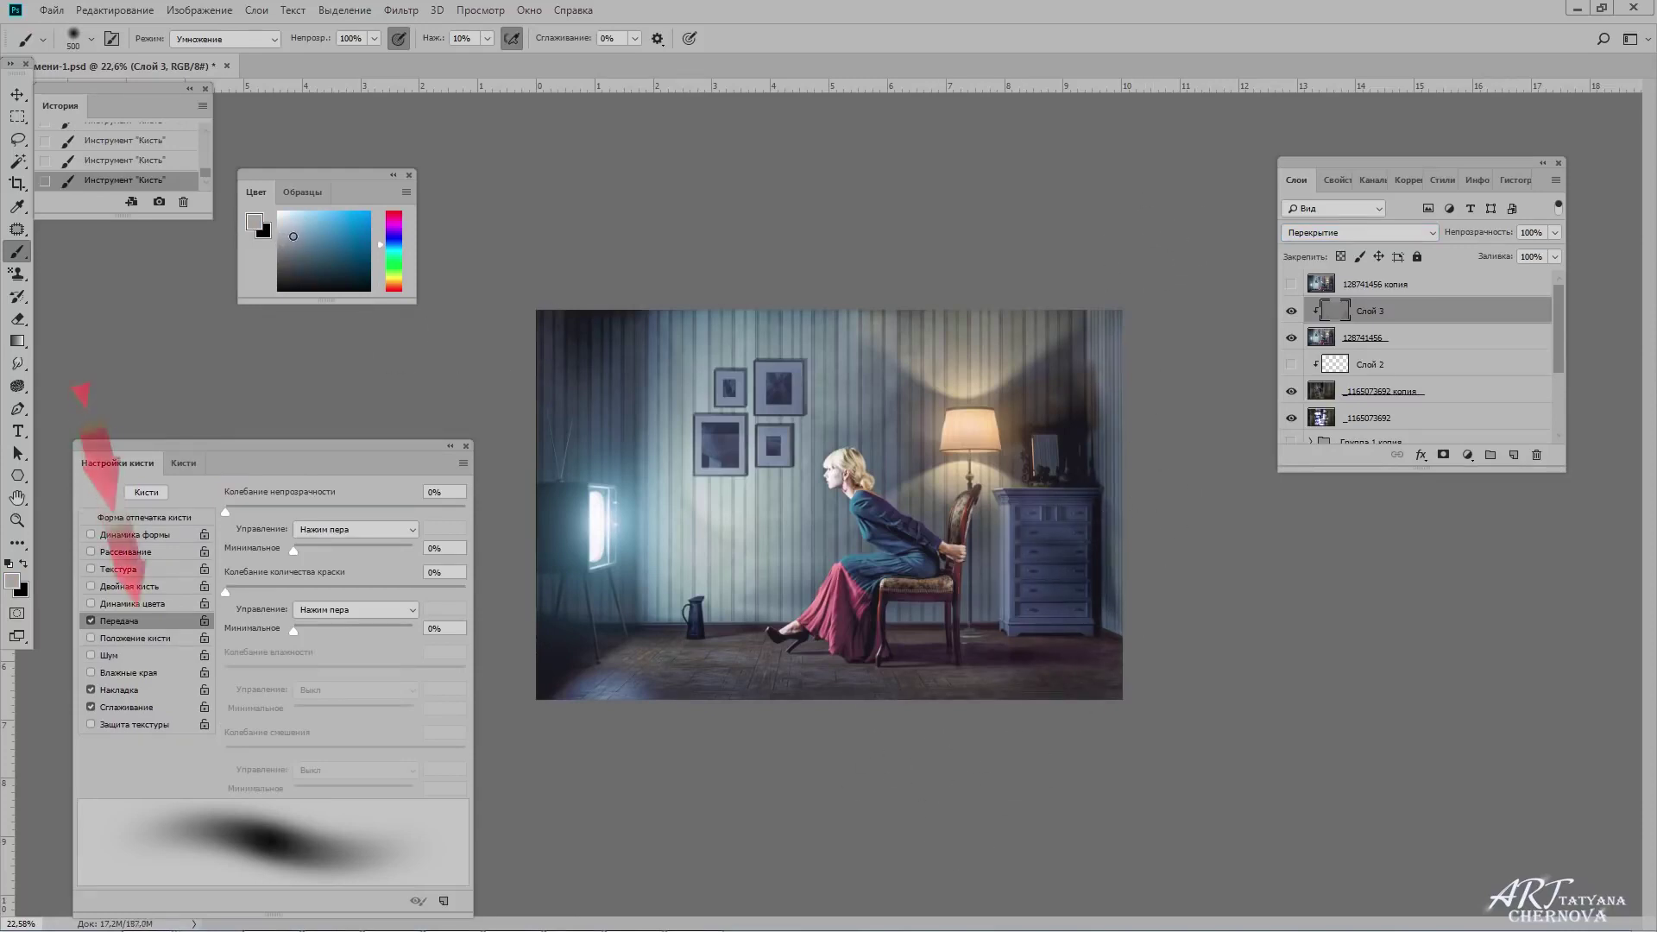
# Resize the brush for shading, switch it to Color Burn mode, and show the grey Overlay layer.
pyautogui.press('[')
pyautogui.press('[')
pyautogui.press('[')
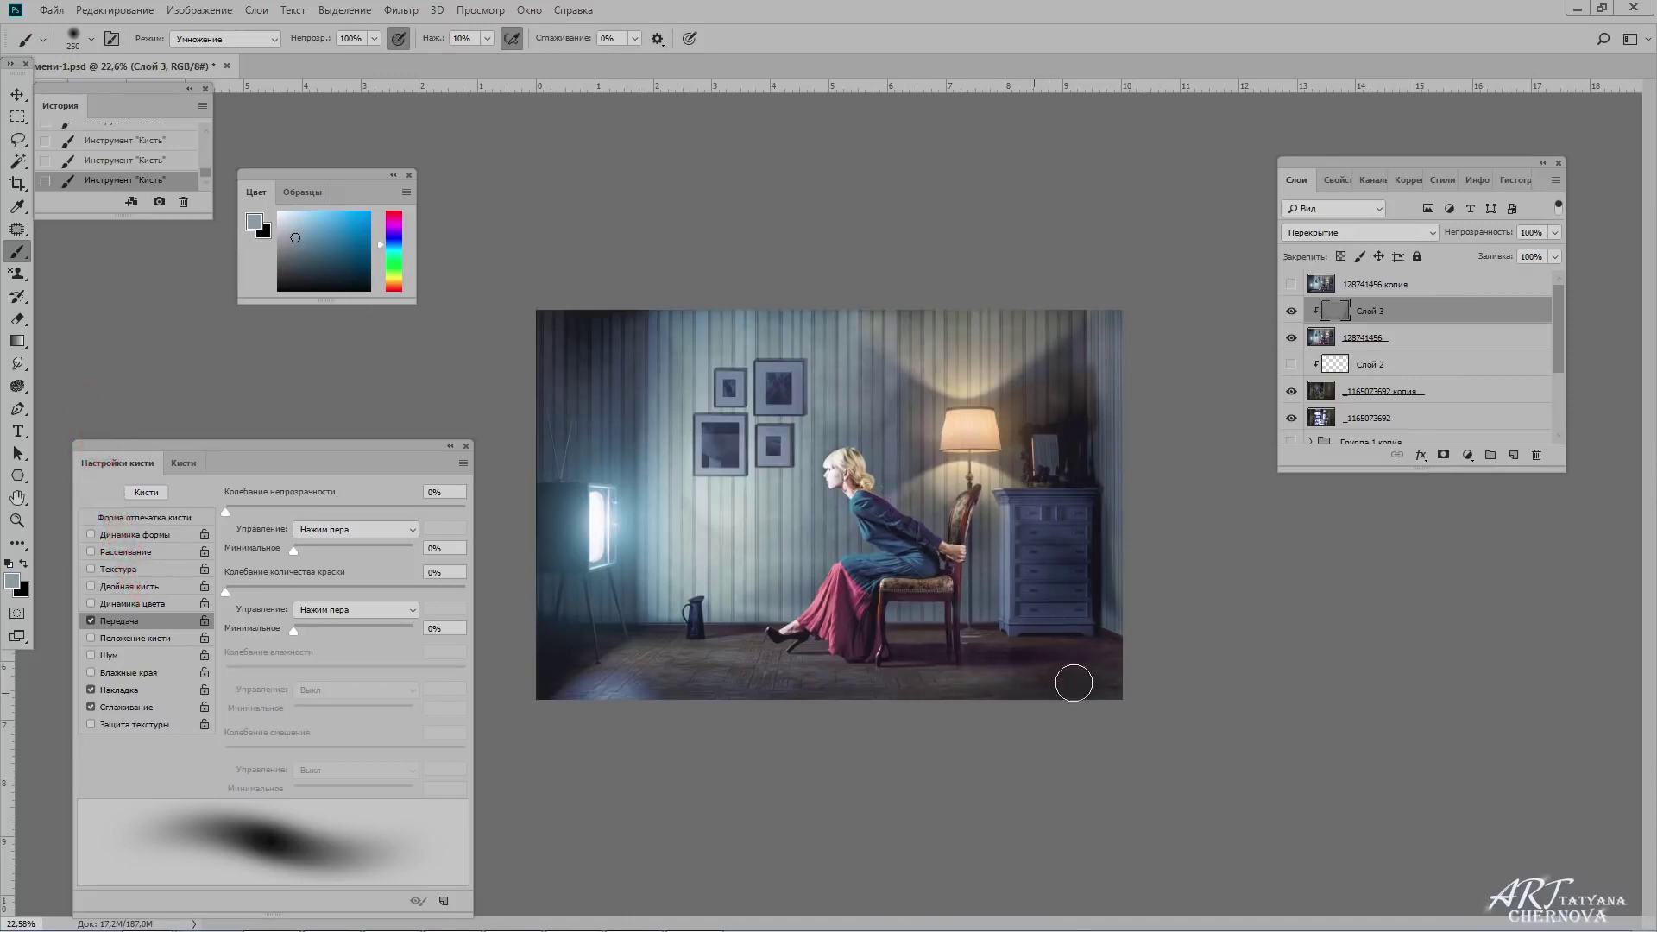
pyautogui.press(']')
pyautogui.press(']')
pyautogui.press(']')
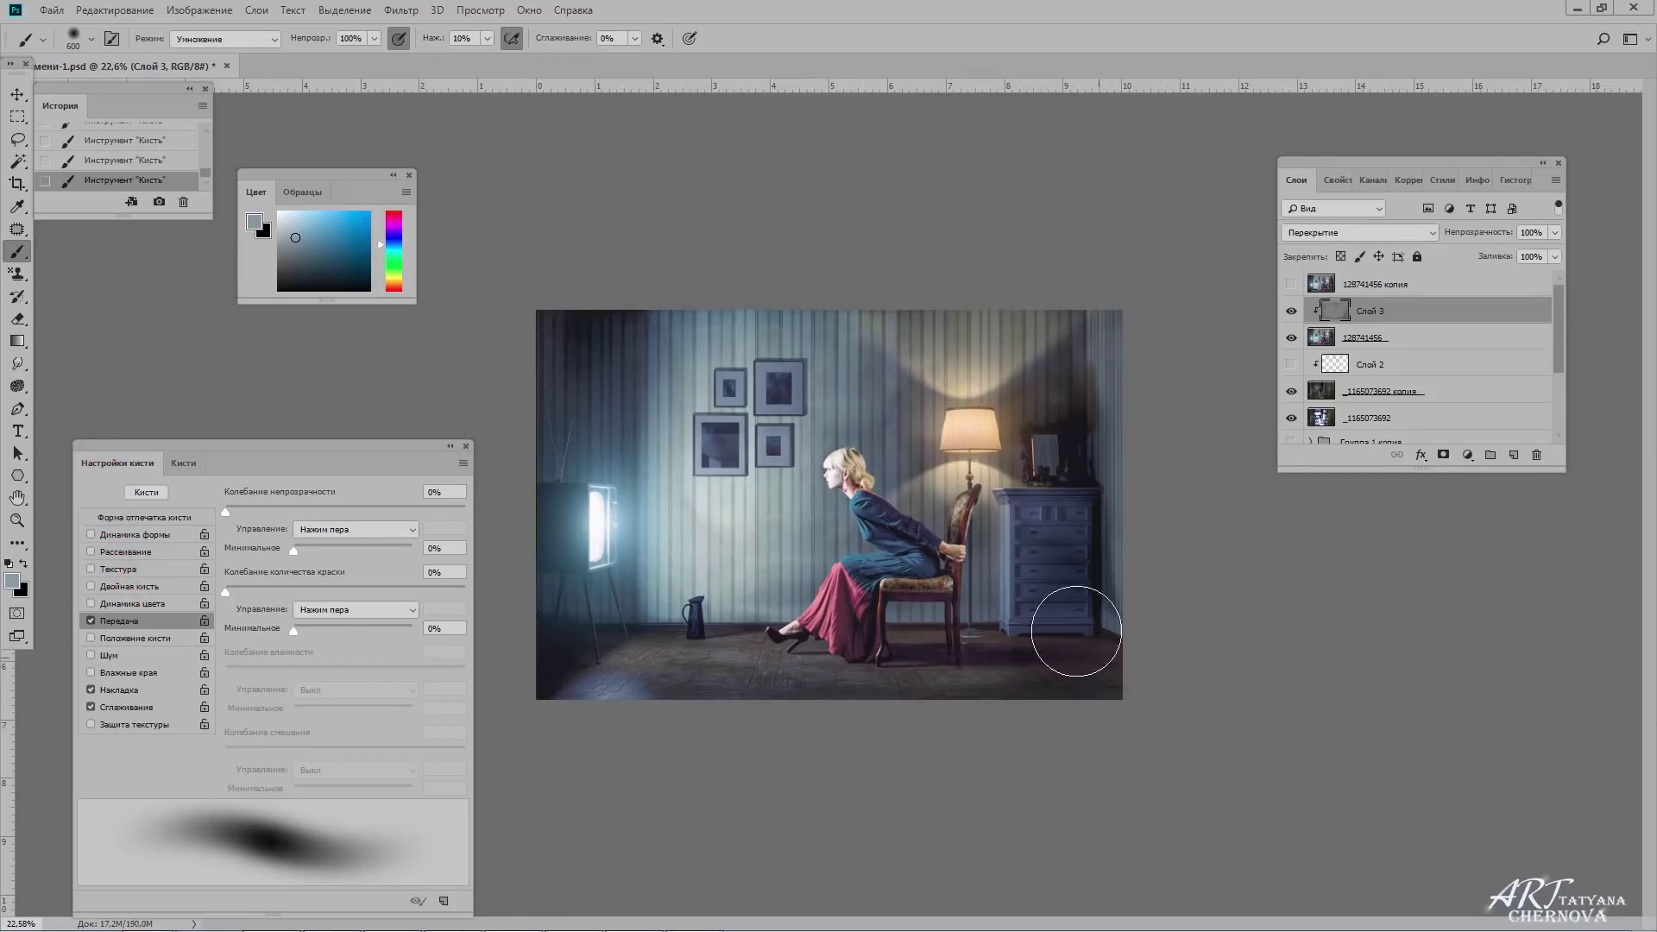
pyautogui.press('[')
pyautogui.press('[')
pyautogui.press('[')
pyautogui.press('[')
pyautogui.press('[')
pyautogui.press('[')
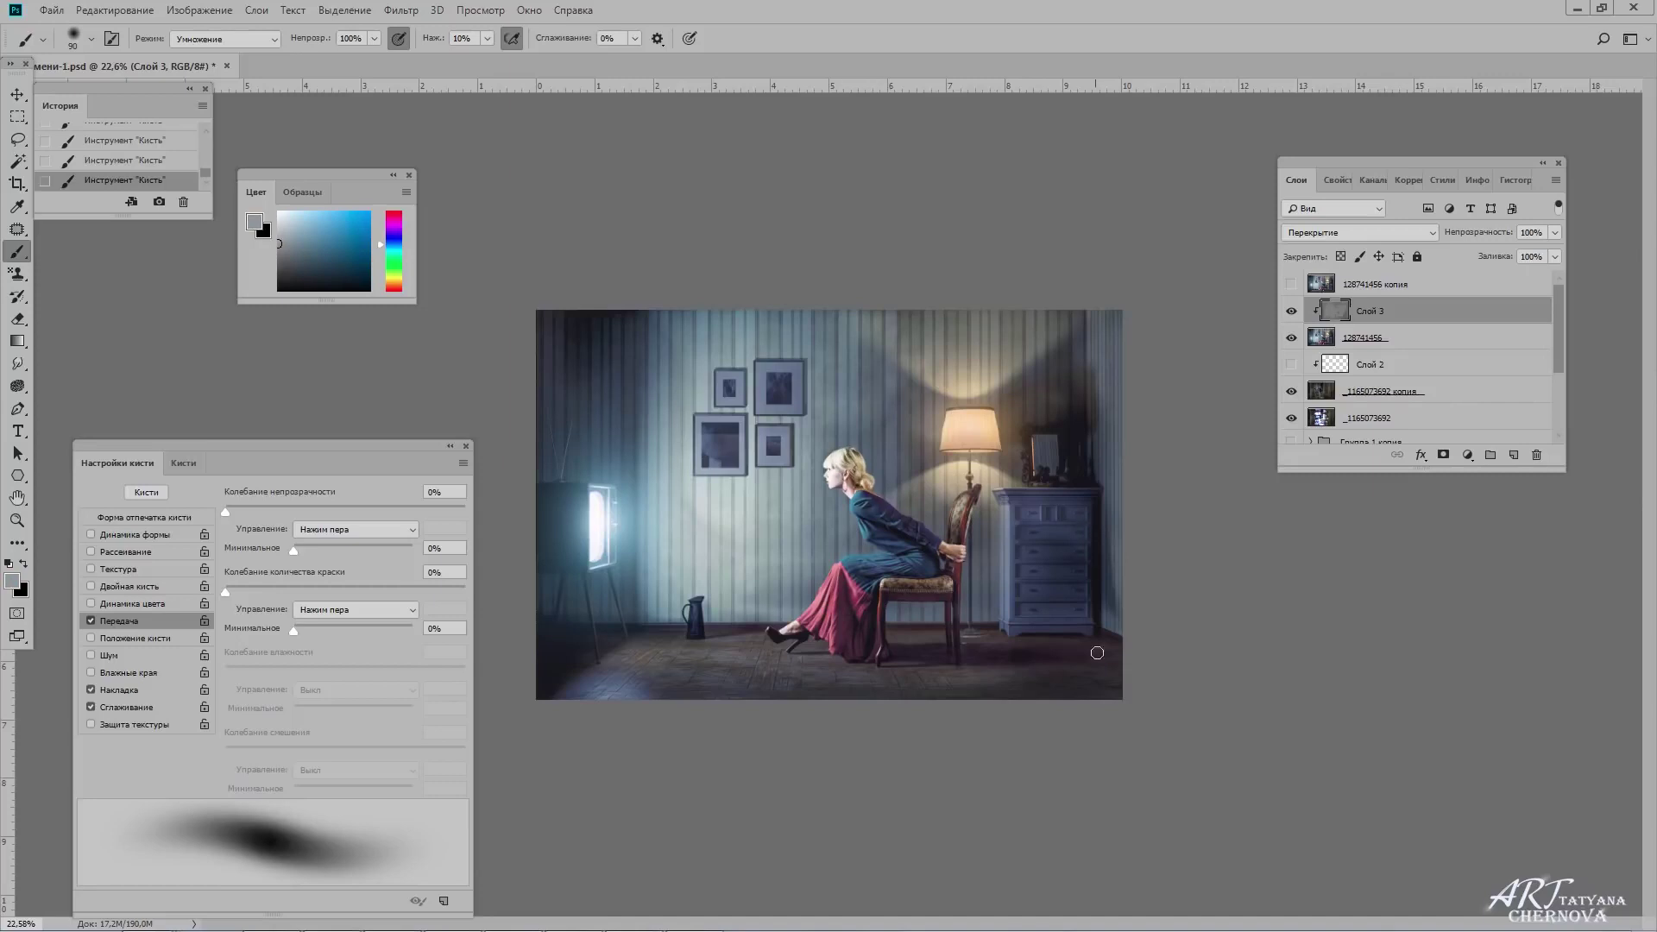
pyautogui.press(']')
pyautogui.press(']')
pyautogui.press(']')
pyautogui.hotkey('shift', '+')
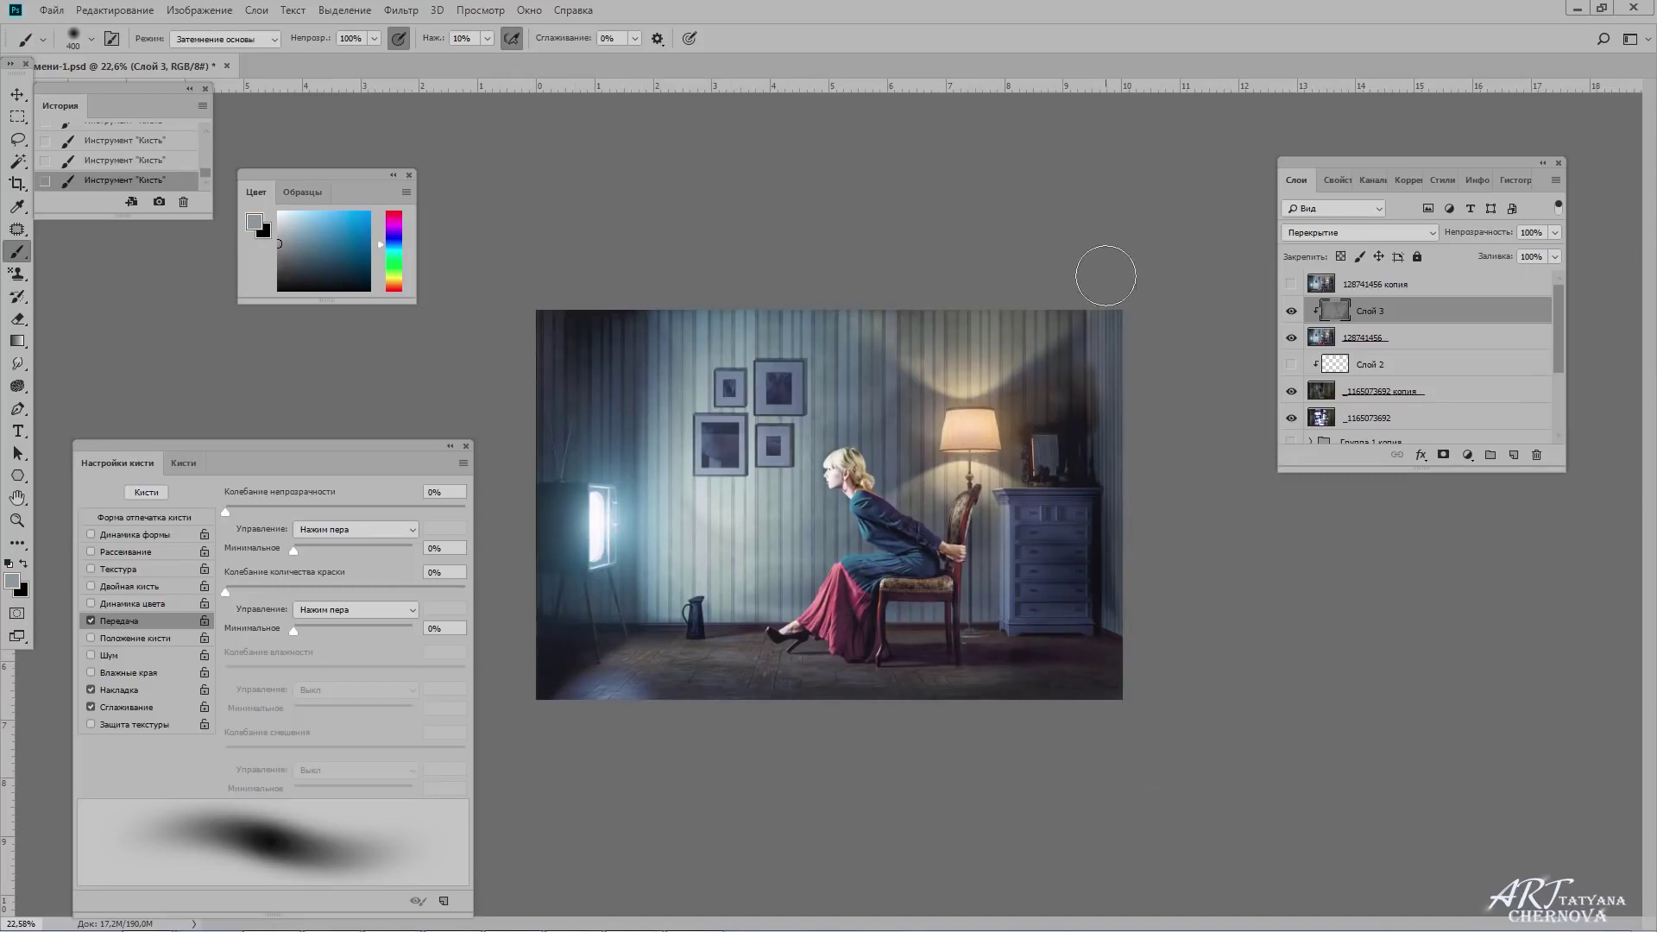
pyautogui.click(1290, 313)
pyautogui.press('[')
pyautogui.press('[')
# Set the brush to Overlay blending, enlarge it, and make Слой 3 visible again.
pyautogui.click(224, 38)
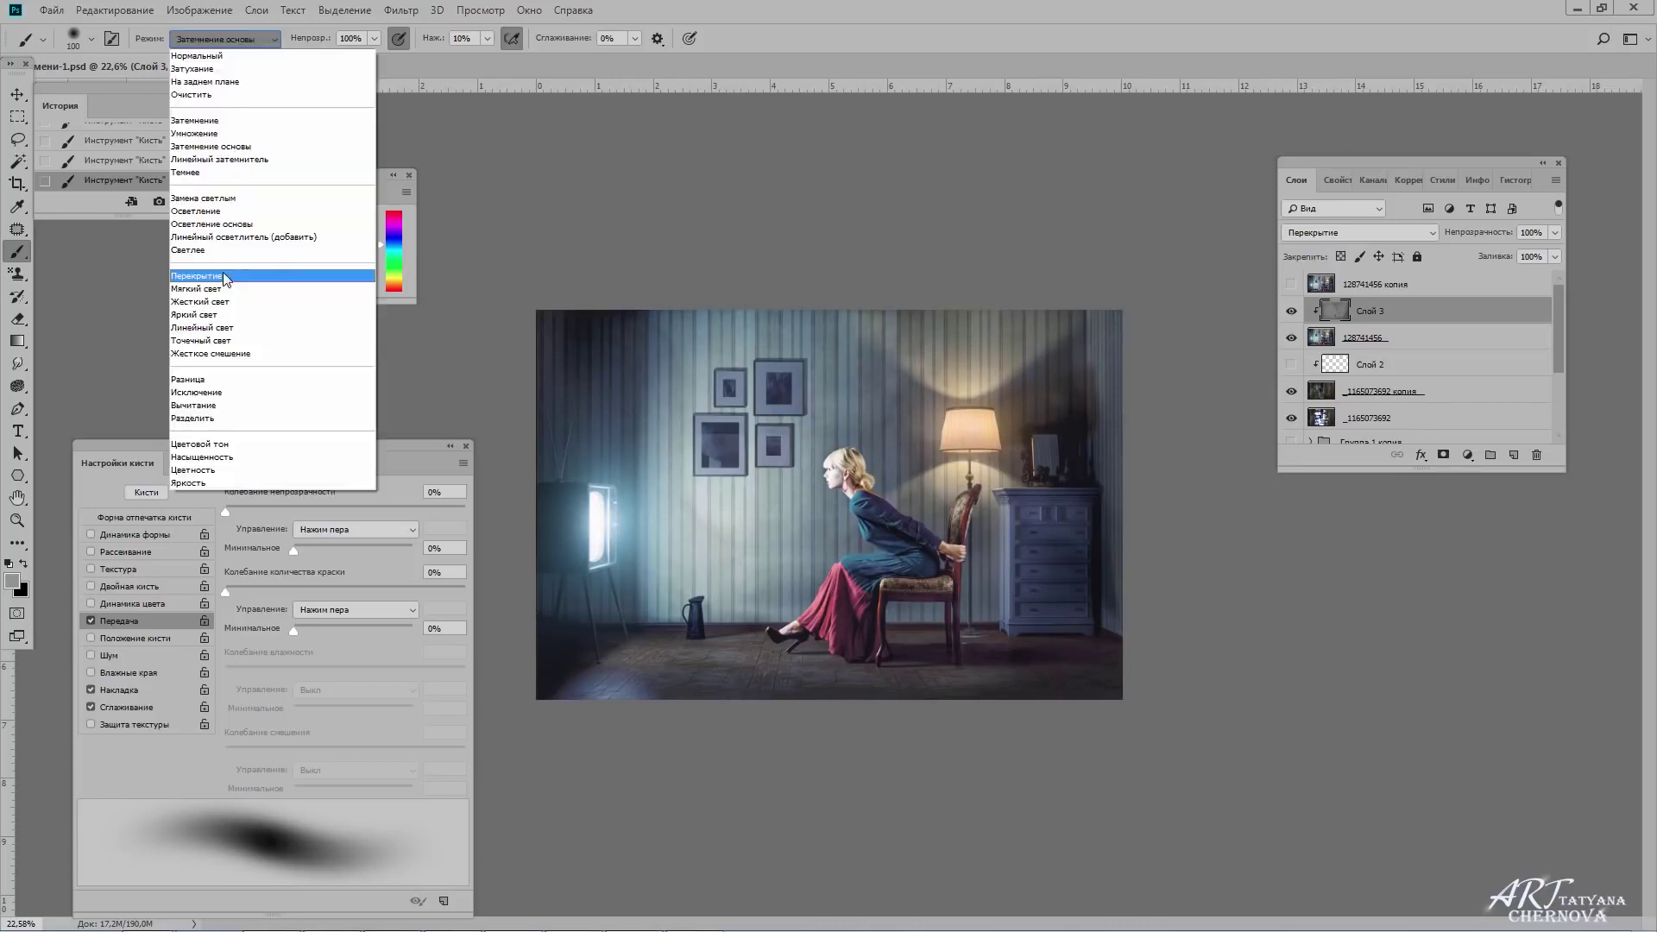
pyautogui.click(223, 271)
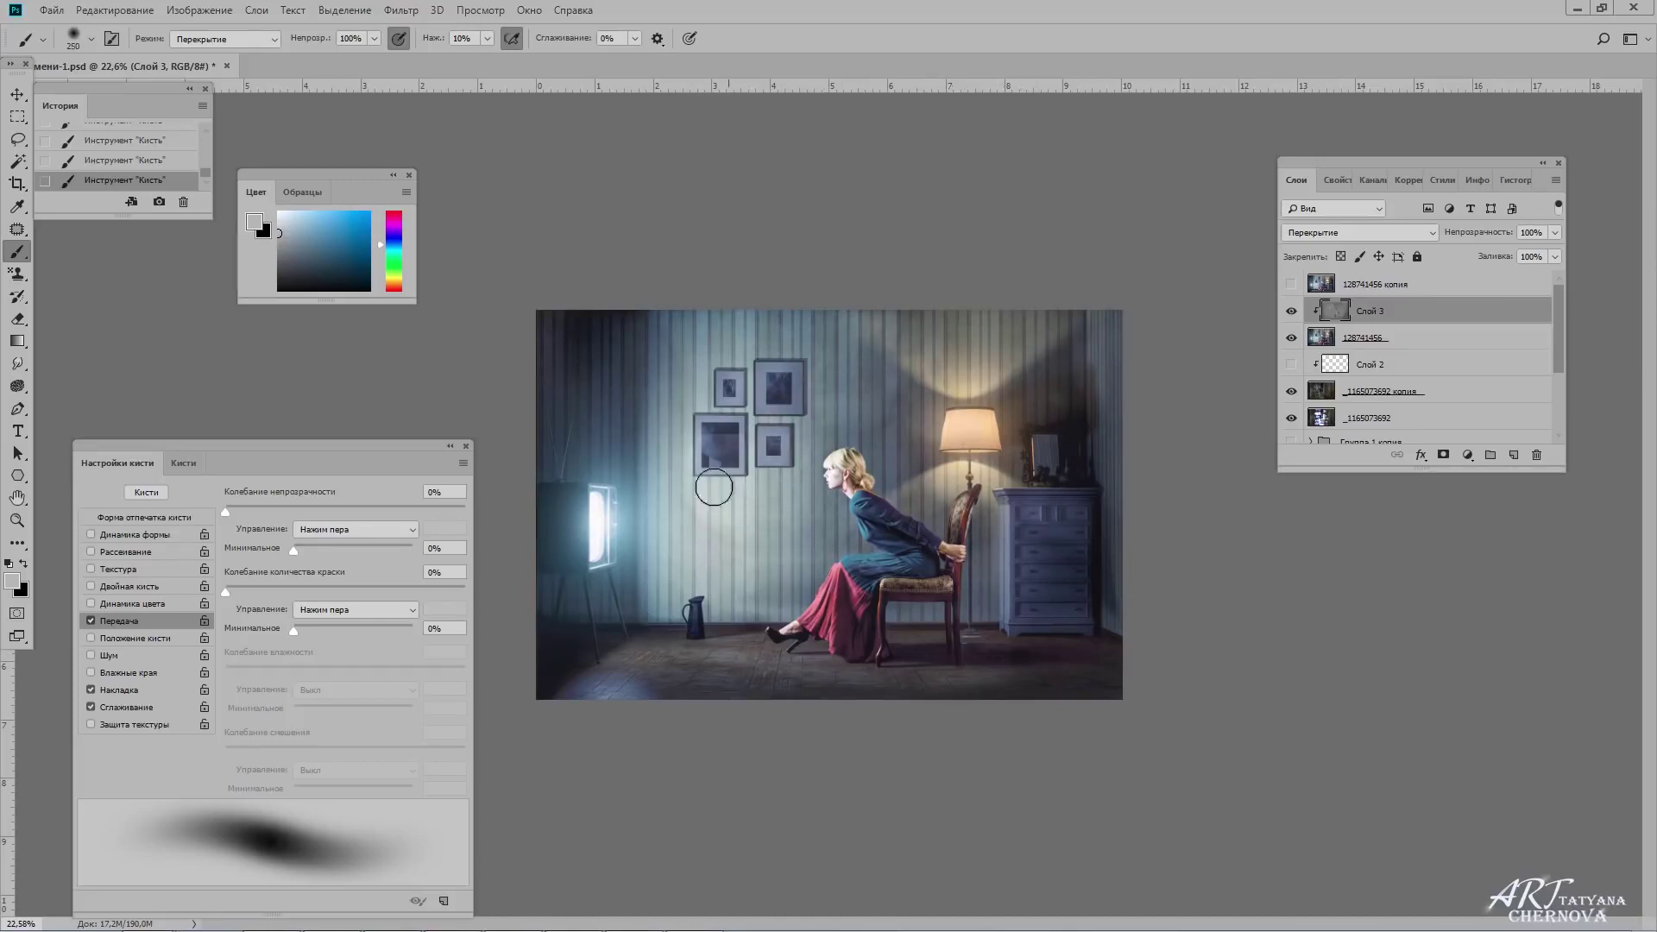
pyautogui.press(']')
pyautogui.press(']')
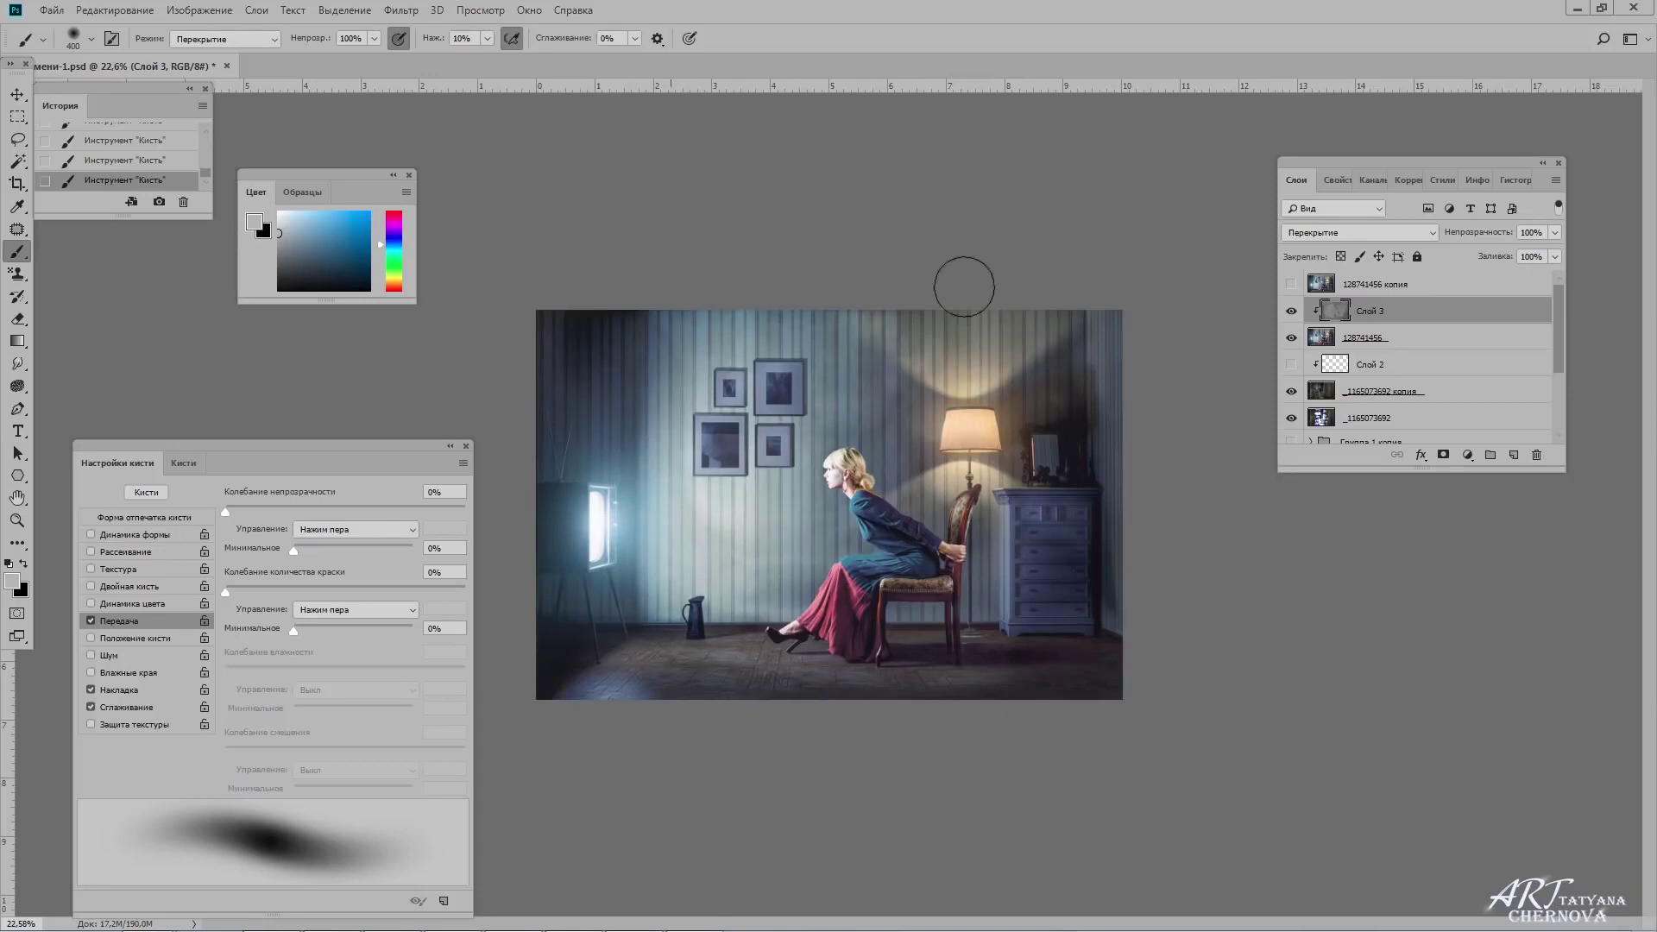
pyautogui.click(1292, 311)
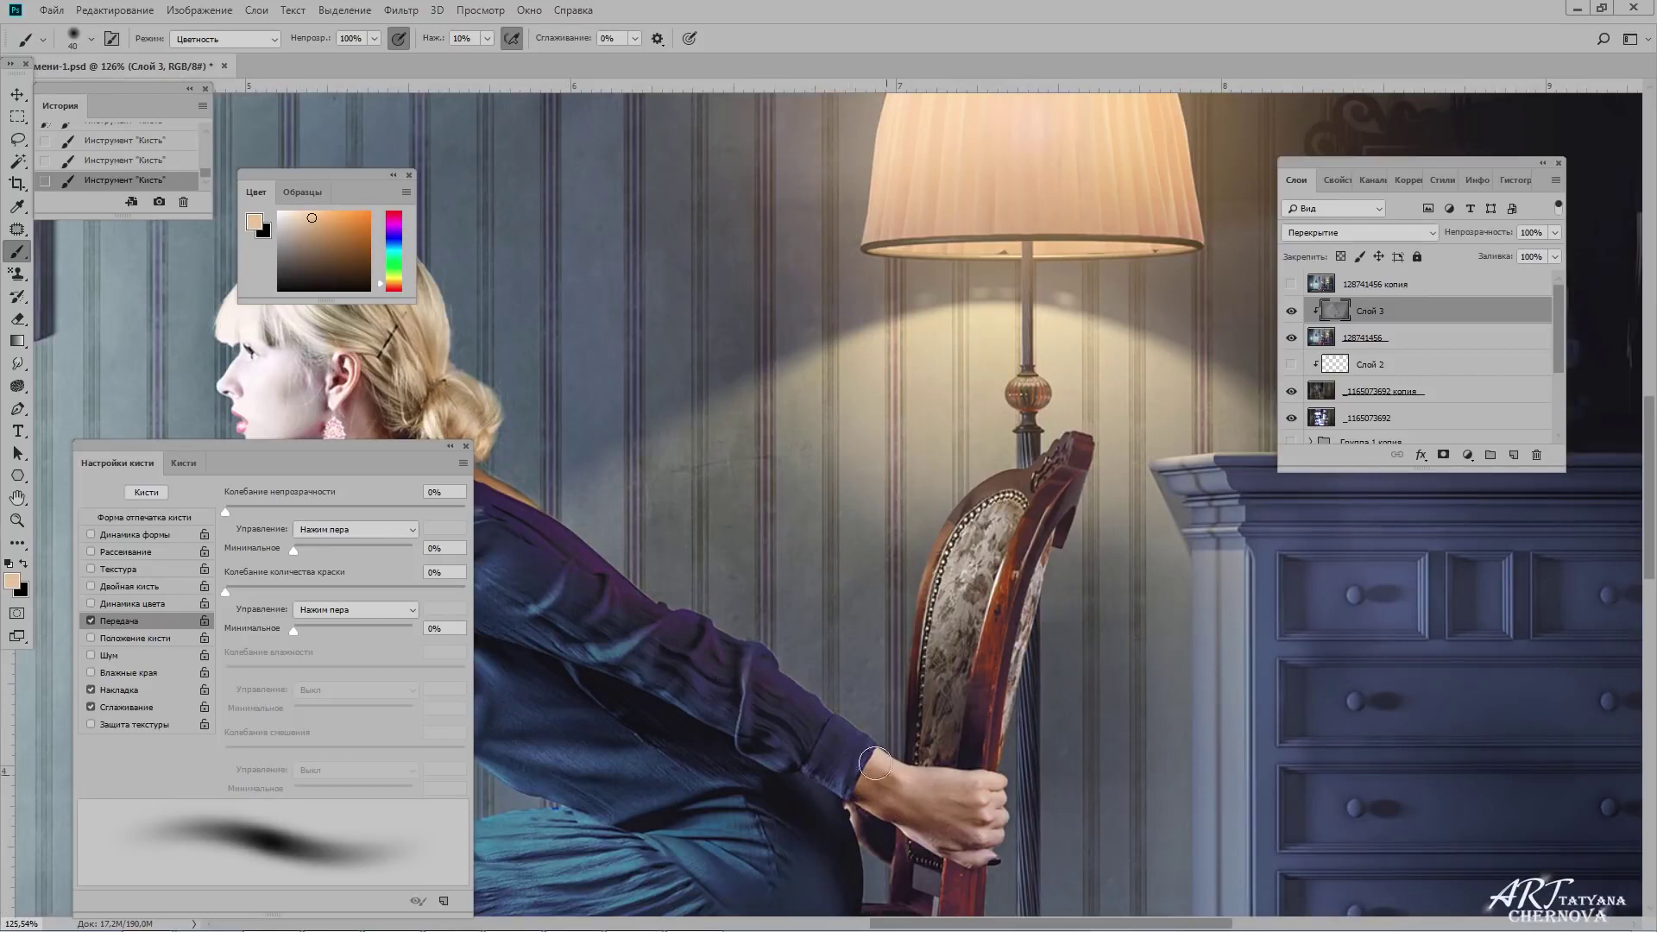
# Switch the brush to Saturation blending, reset colours, and reselect Слой 3 for painting.
pyautogui.rightClick(898, 661)
pyautogui.click(355, 211)
pyautogui.press('[')
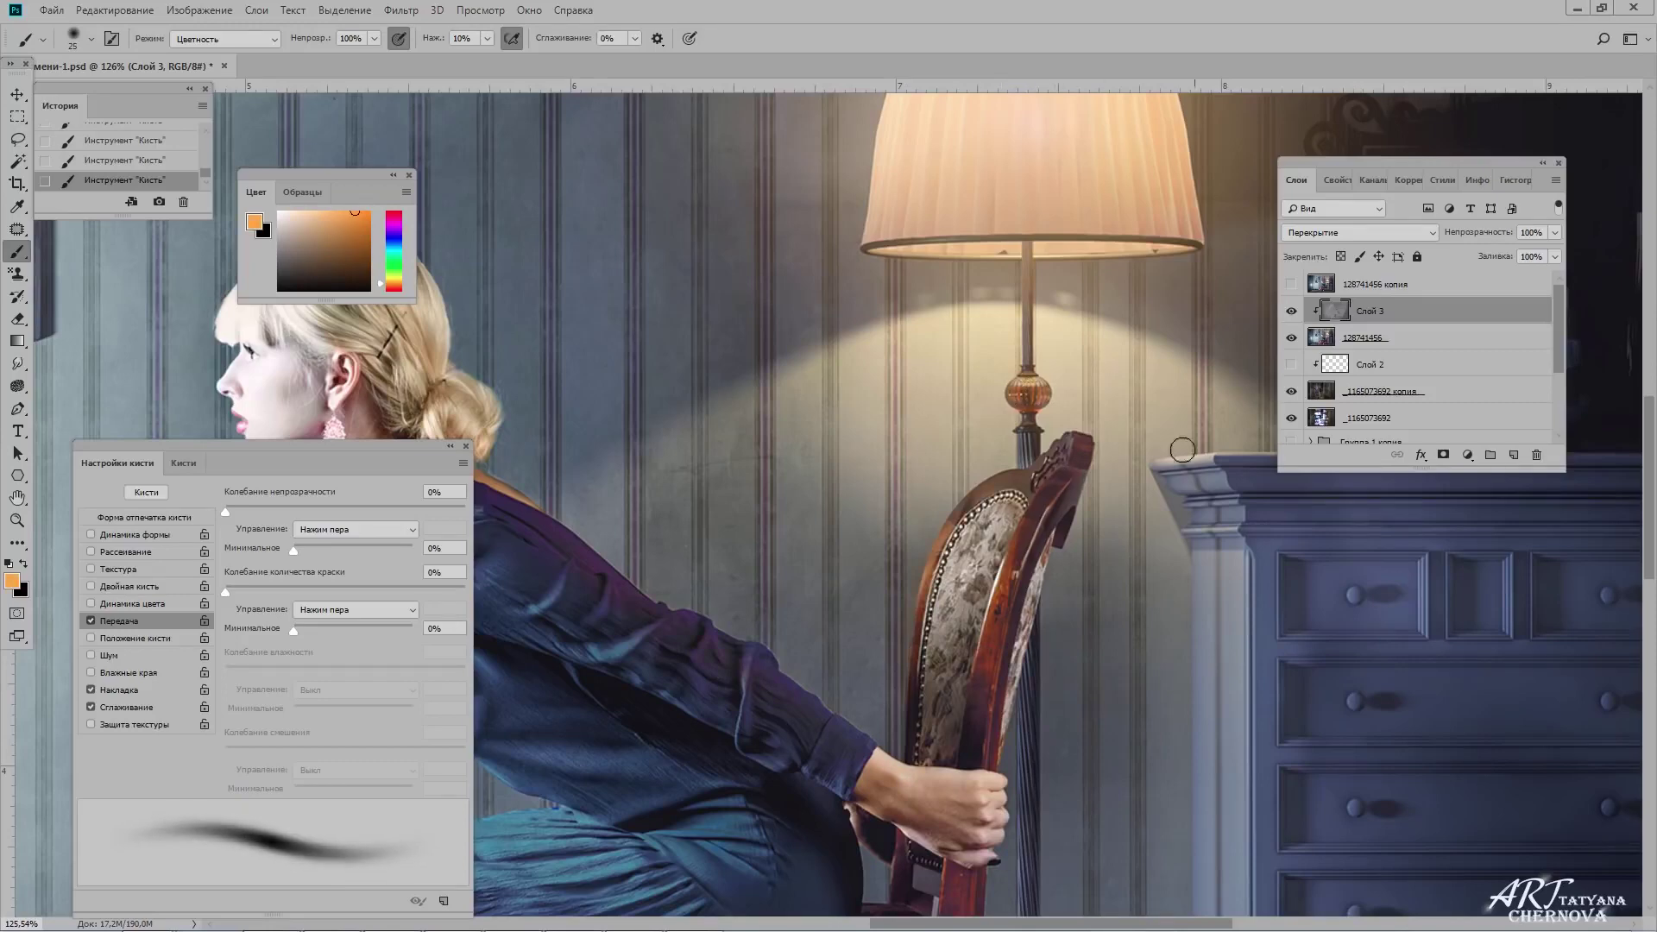
pyautogui.press(']')
pyautogui.press(']')
pyautogui.press(']')
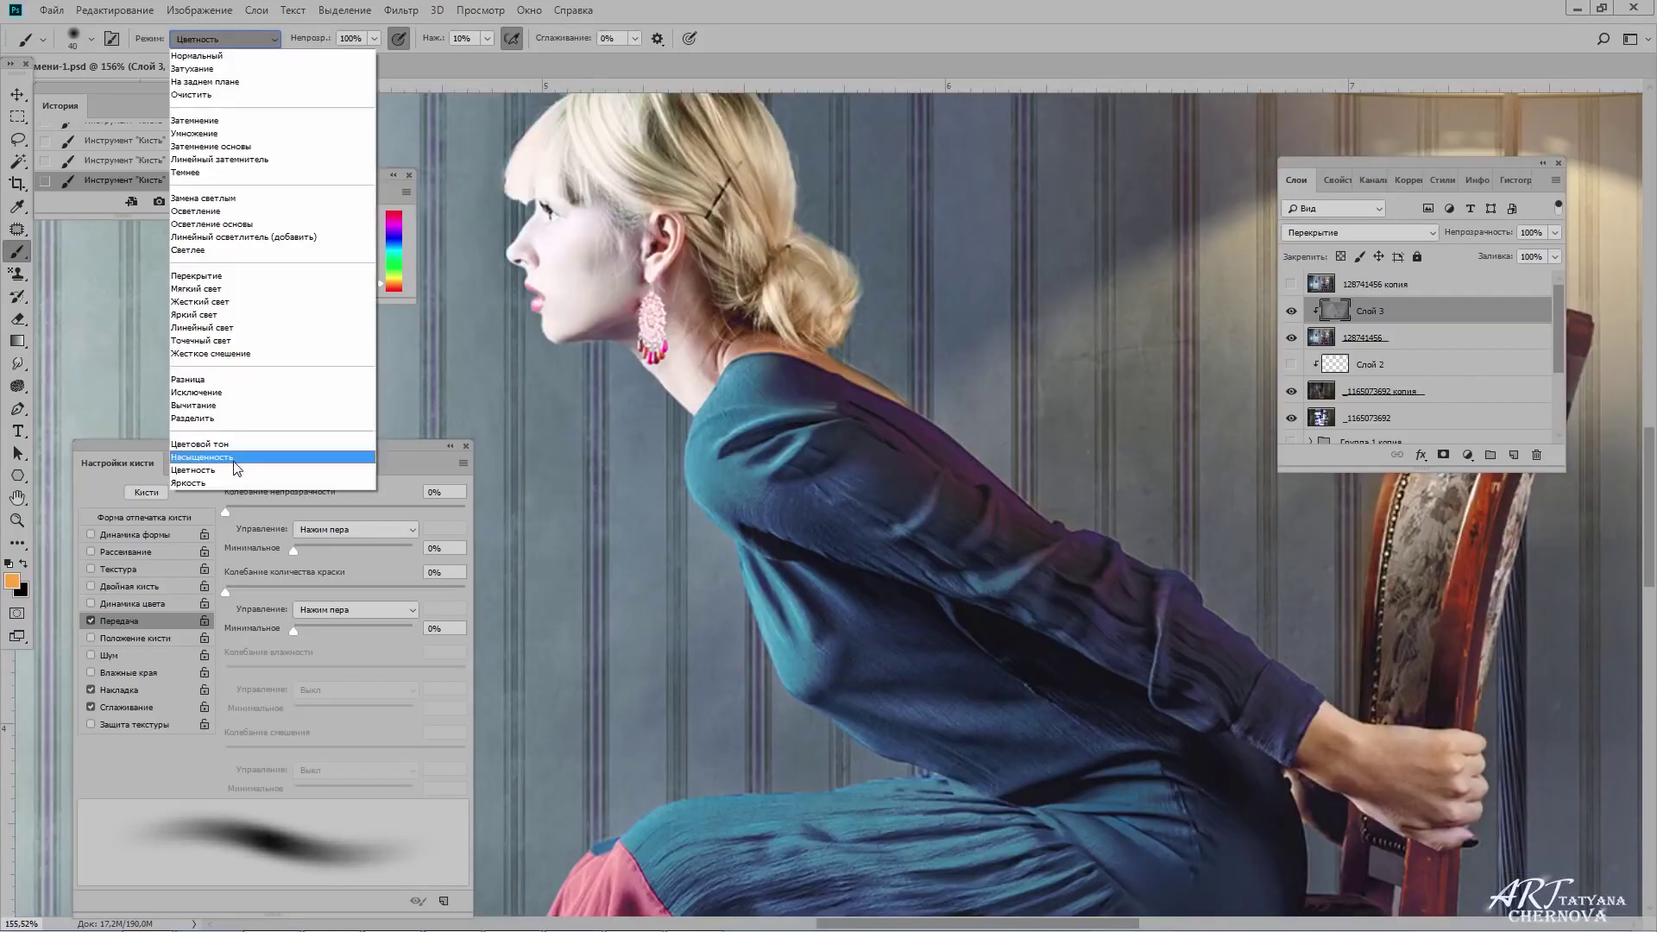
pyautogui.click(237, 455)
pyautogui.press('d')
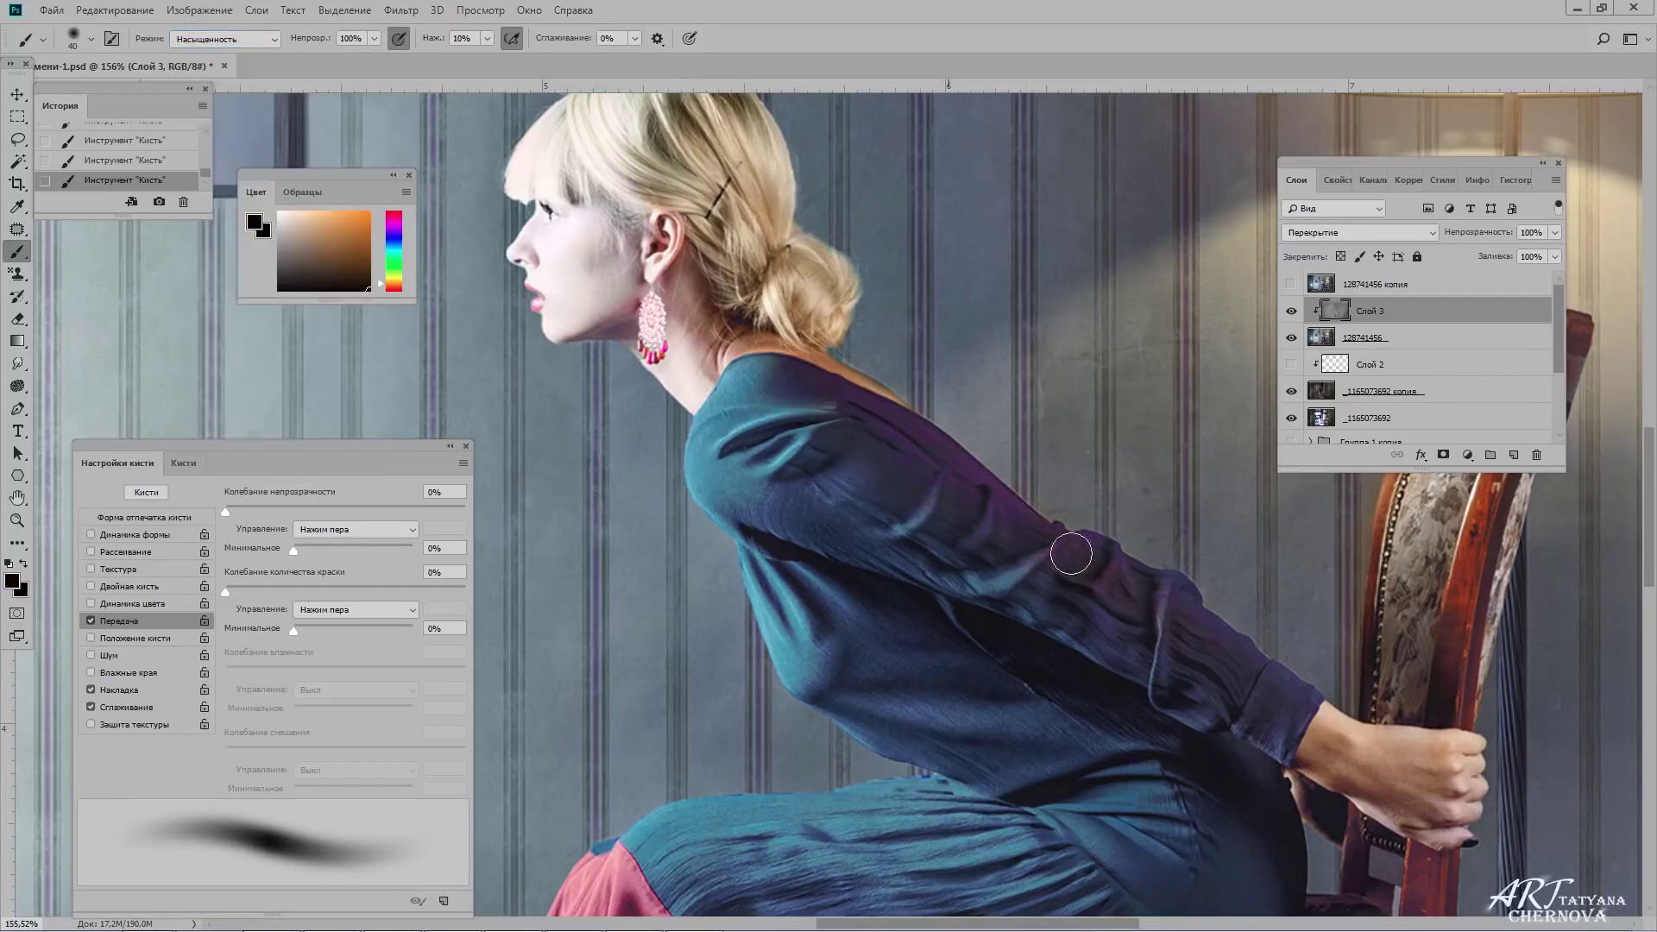
pyautogui.hotkey('alt', '[')
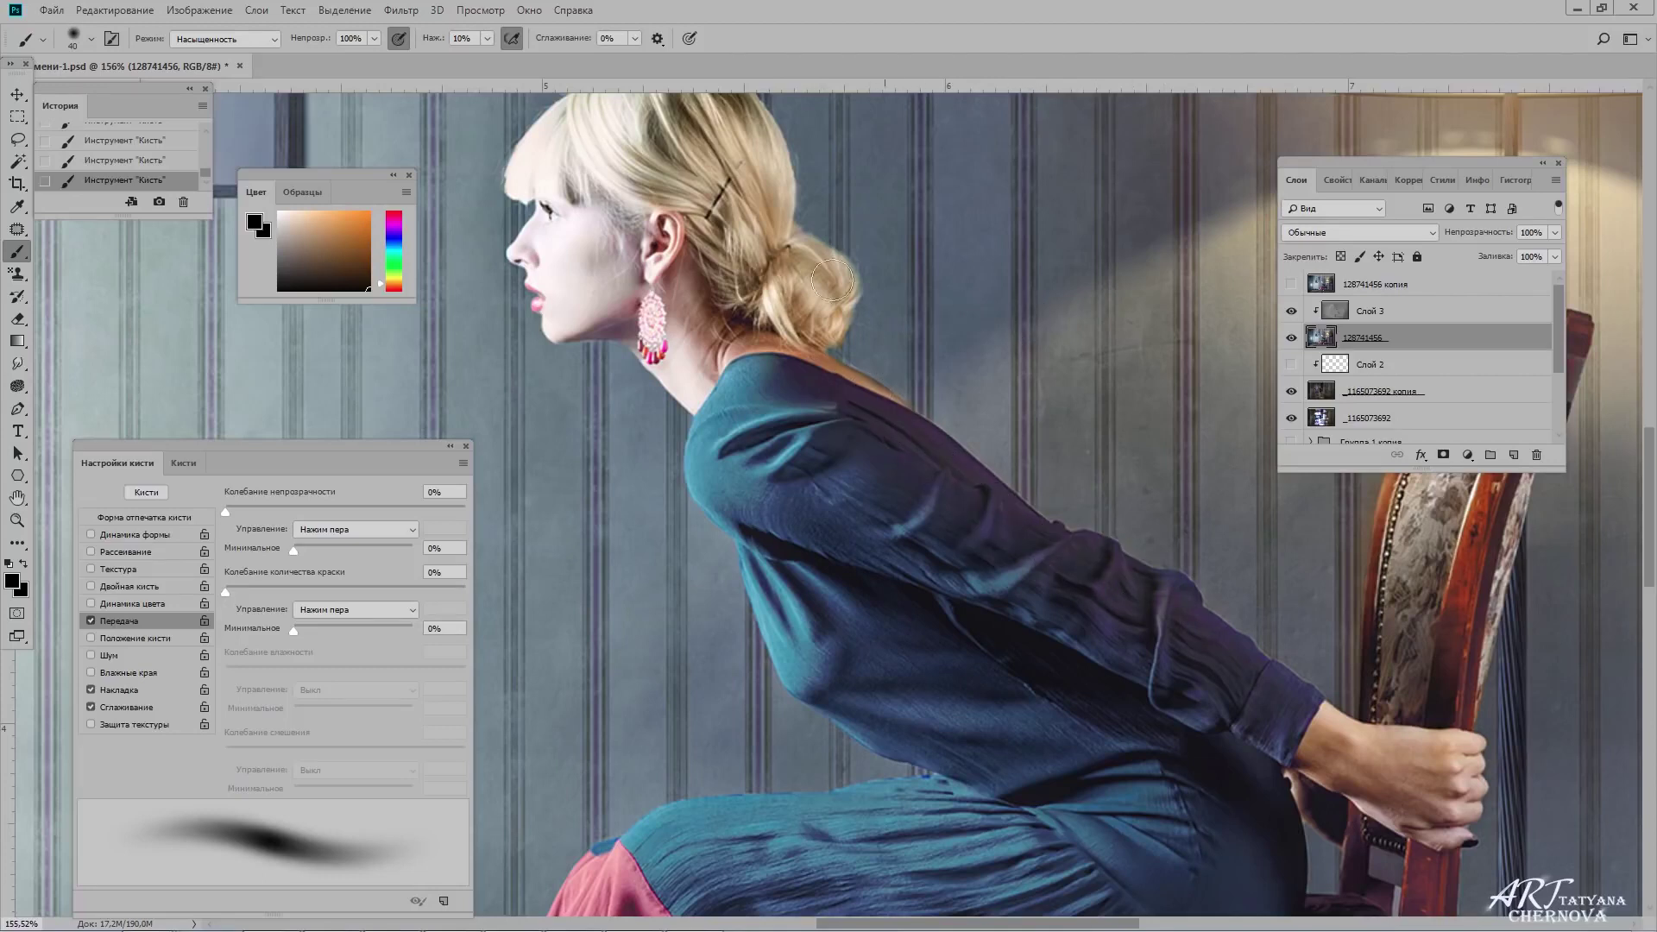
pyautogui.click(1408, 312)
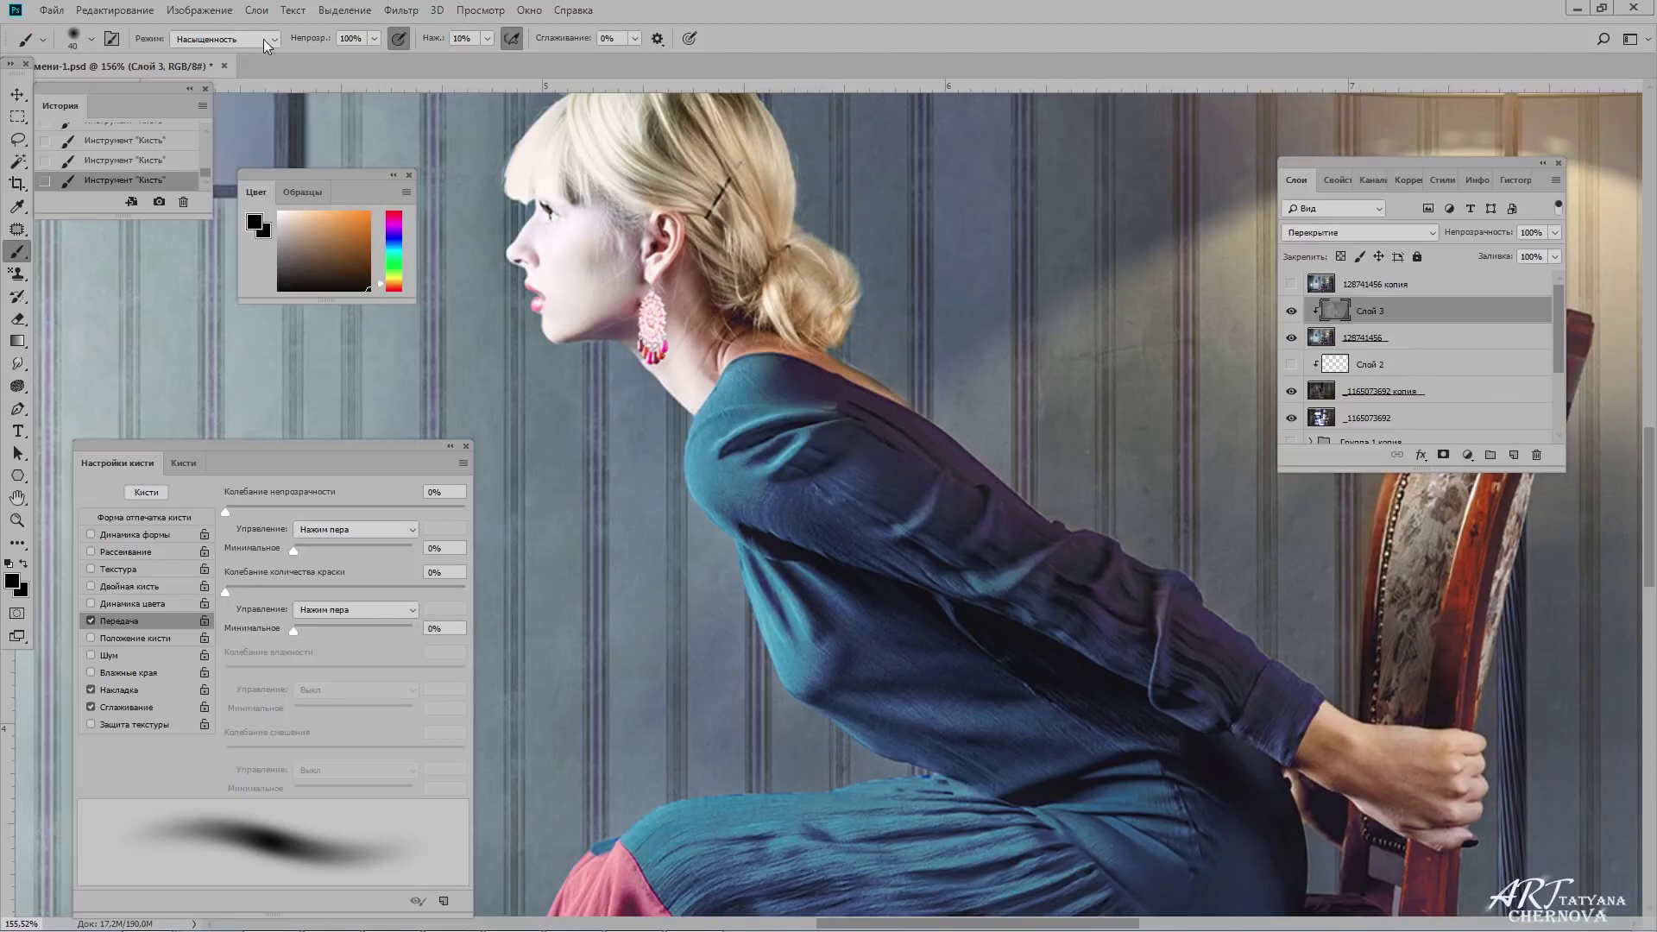
# With the brush in Color mode, tint the dress back and arm a lighter orange.
pyautogui.click(262, 39)
pyautogui.click(252, 447)
pyautogui.click(341, 210)
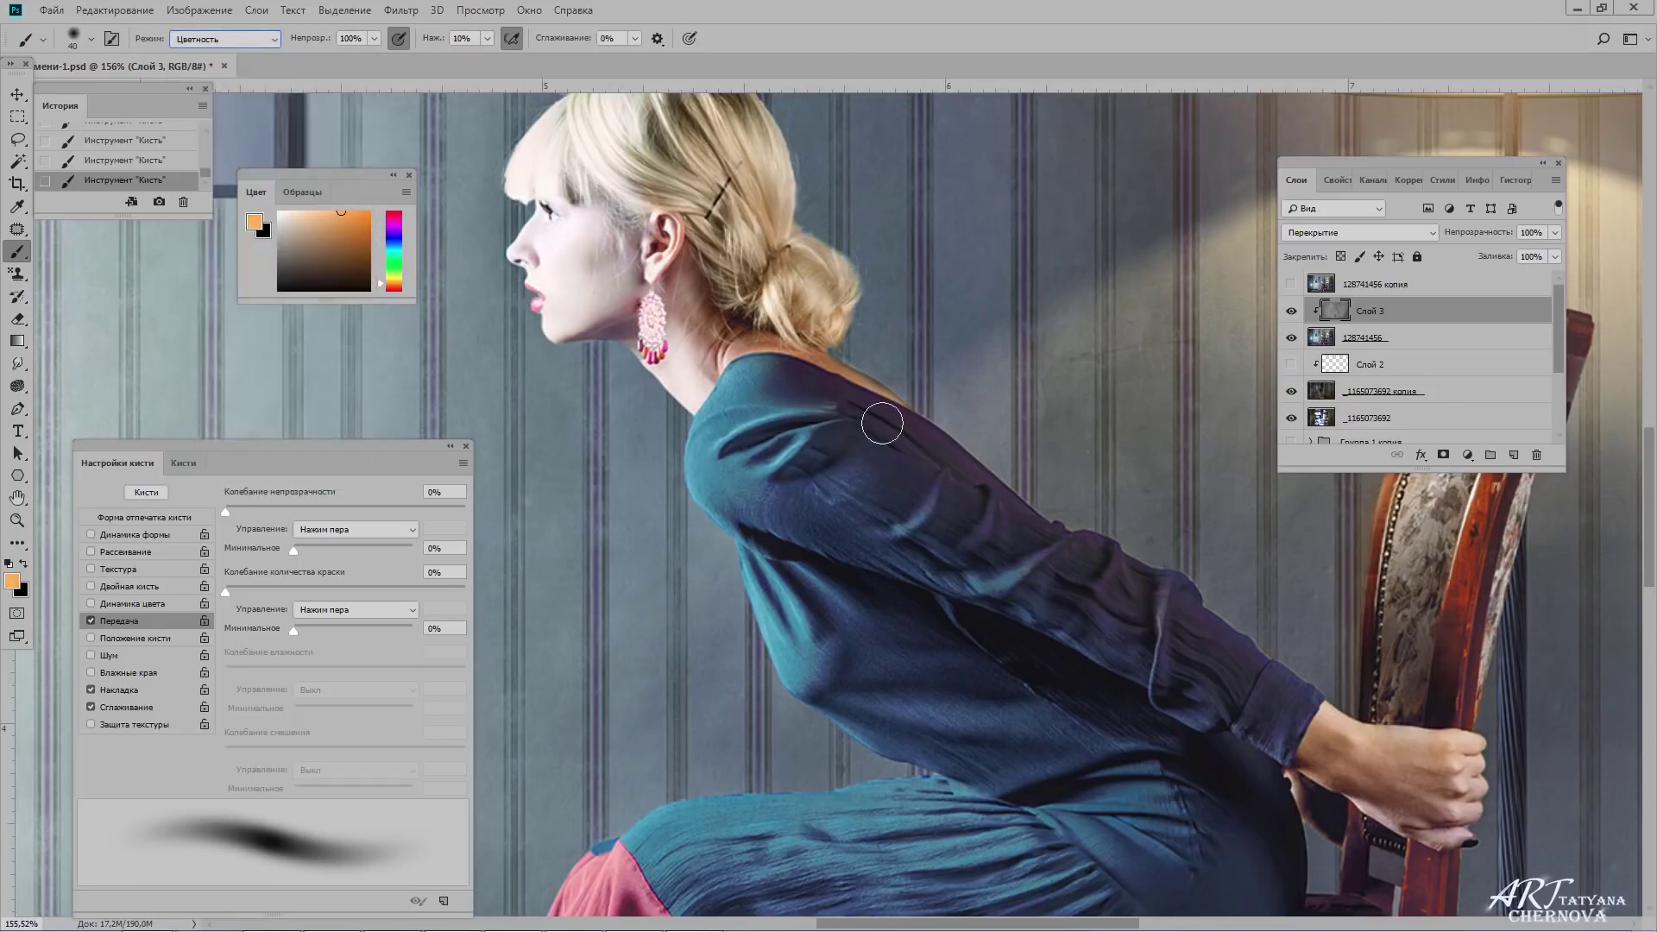
pyautogui.moveTo(883, 424)
pyautogui.mouseDown()
pyautogui.moveTo(1239, 645)
pyautogui.moveTo(936, 578)
pyautogui.mouseUp()
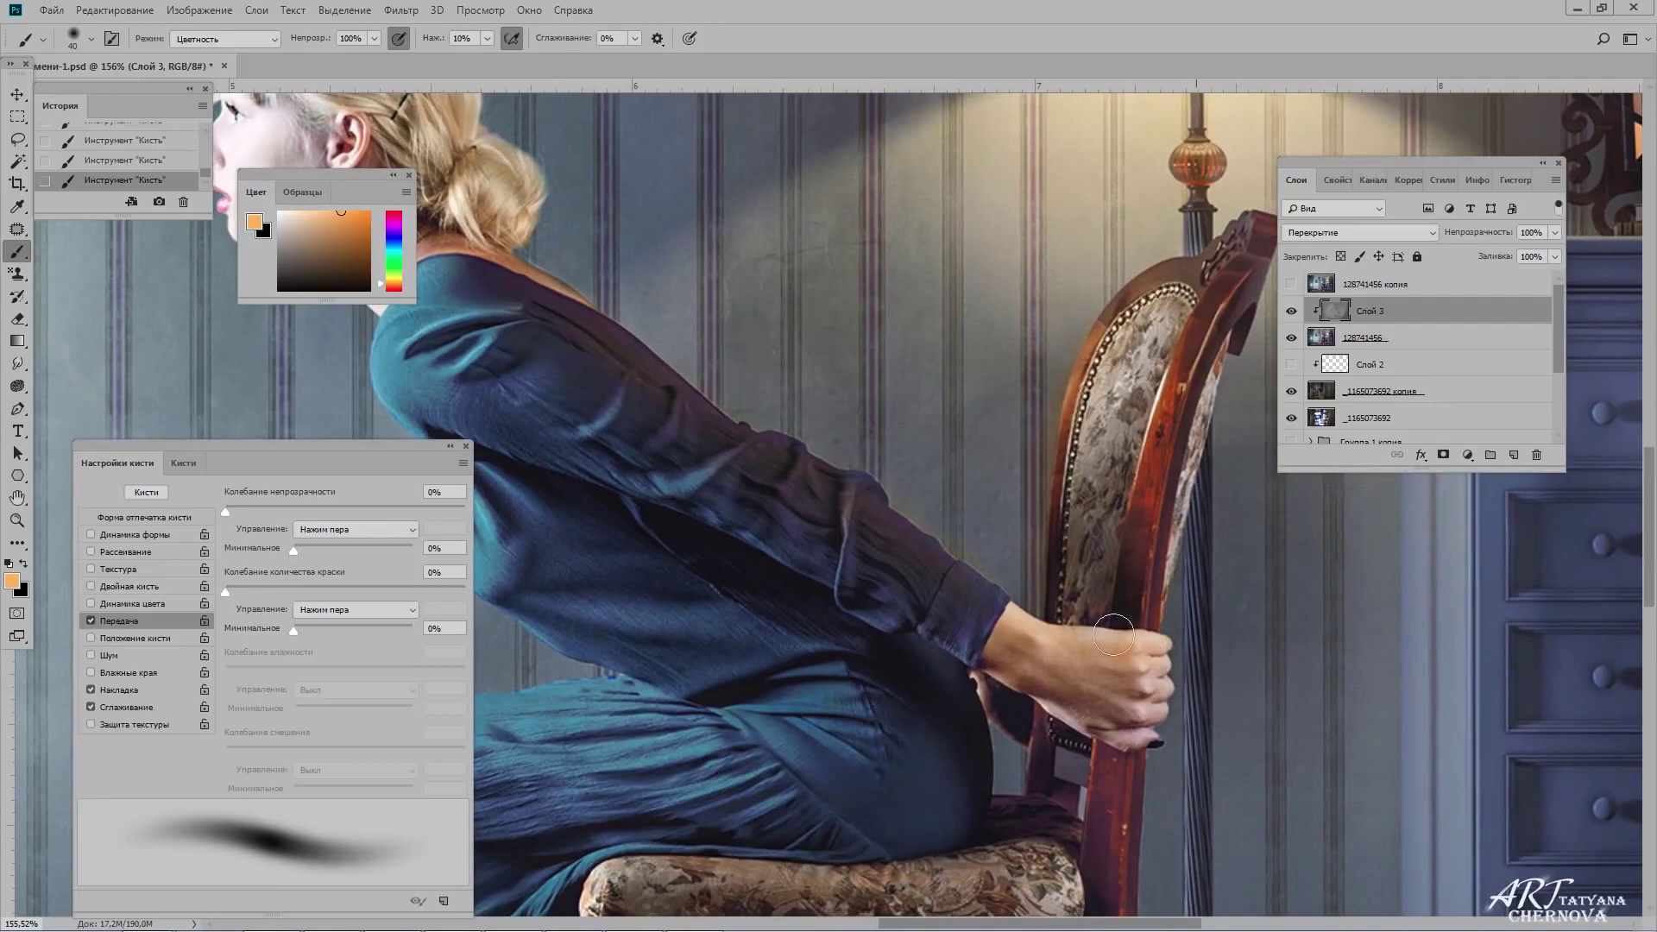
pyautogui.scroll(-3, 1073, 822)
# Paint orange along the sleeve with a Normal brush, previewing Слой 3 in Normal mode.
pyautogui.click(224, 39)
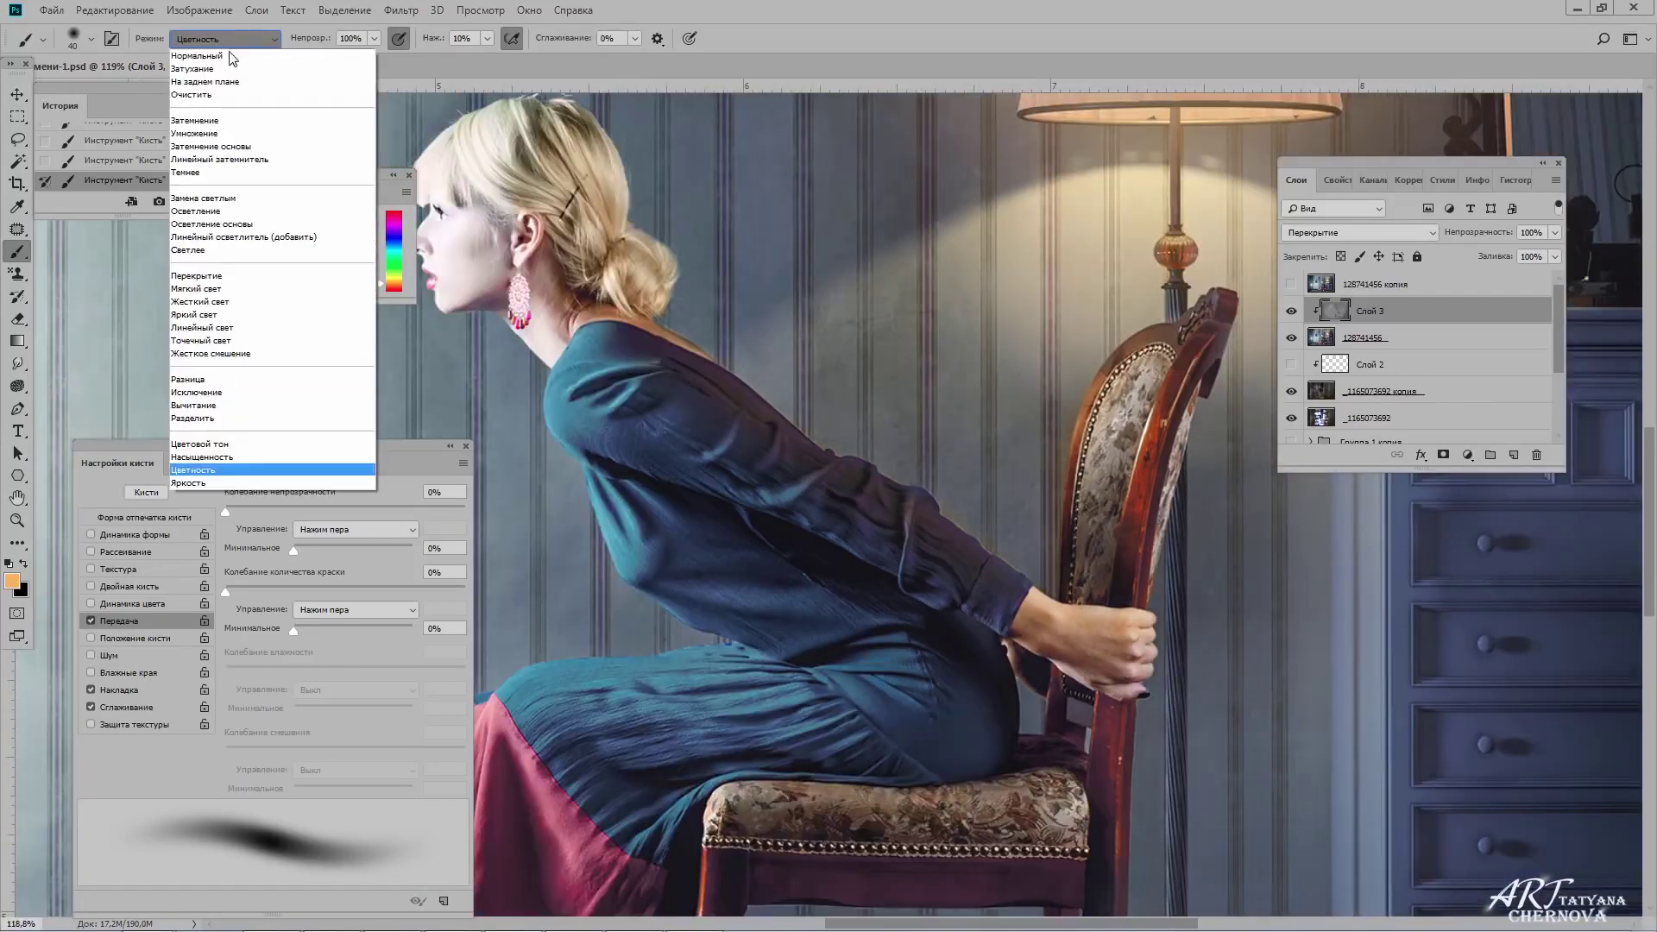
pyautogui.click(205, 64)
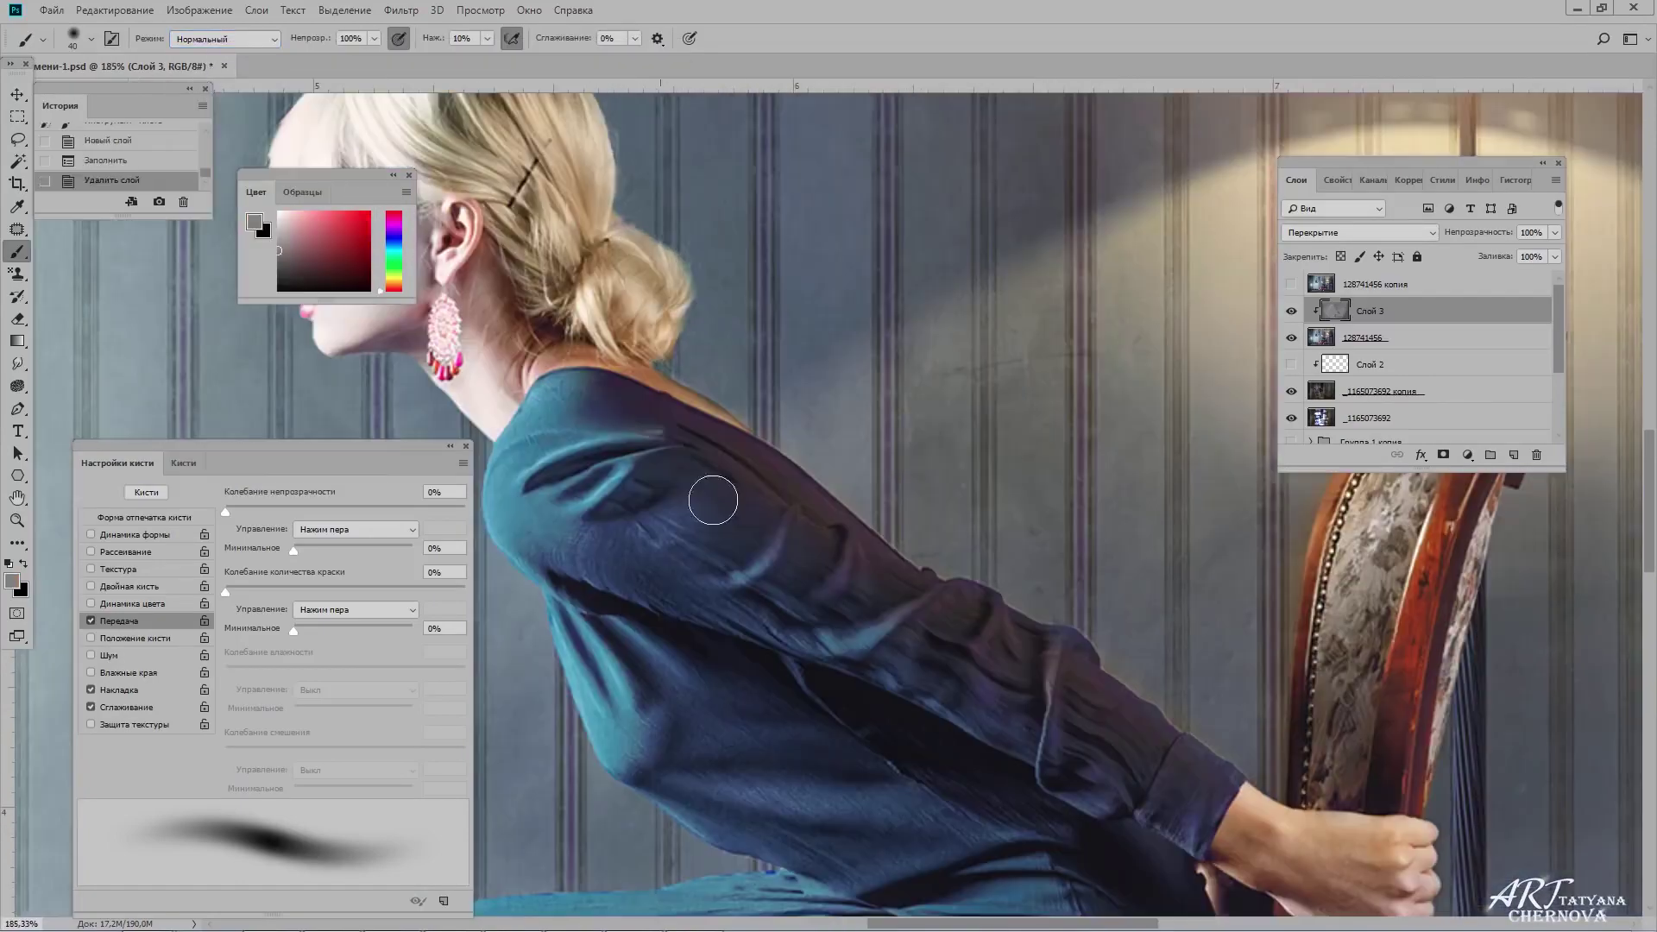
pyautogui.moveTo(843, 560)
pyautogui.mouseDown()
pyautogui.moveTo(703, 452)
pyautogui.moveTo(1007, 666)
pyautogui.moveTo(923, 610)
pyautogui.mouseUp()
pyautogui.click(1390, 232)
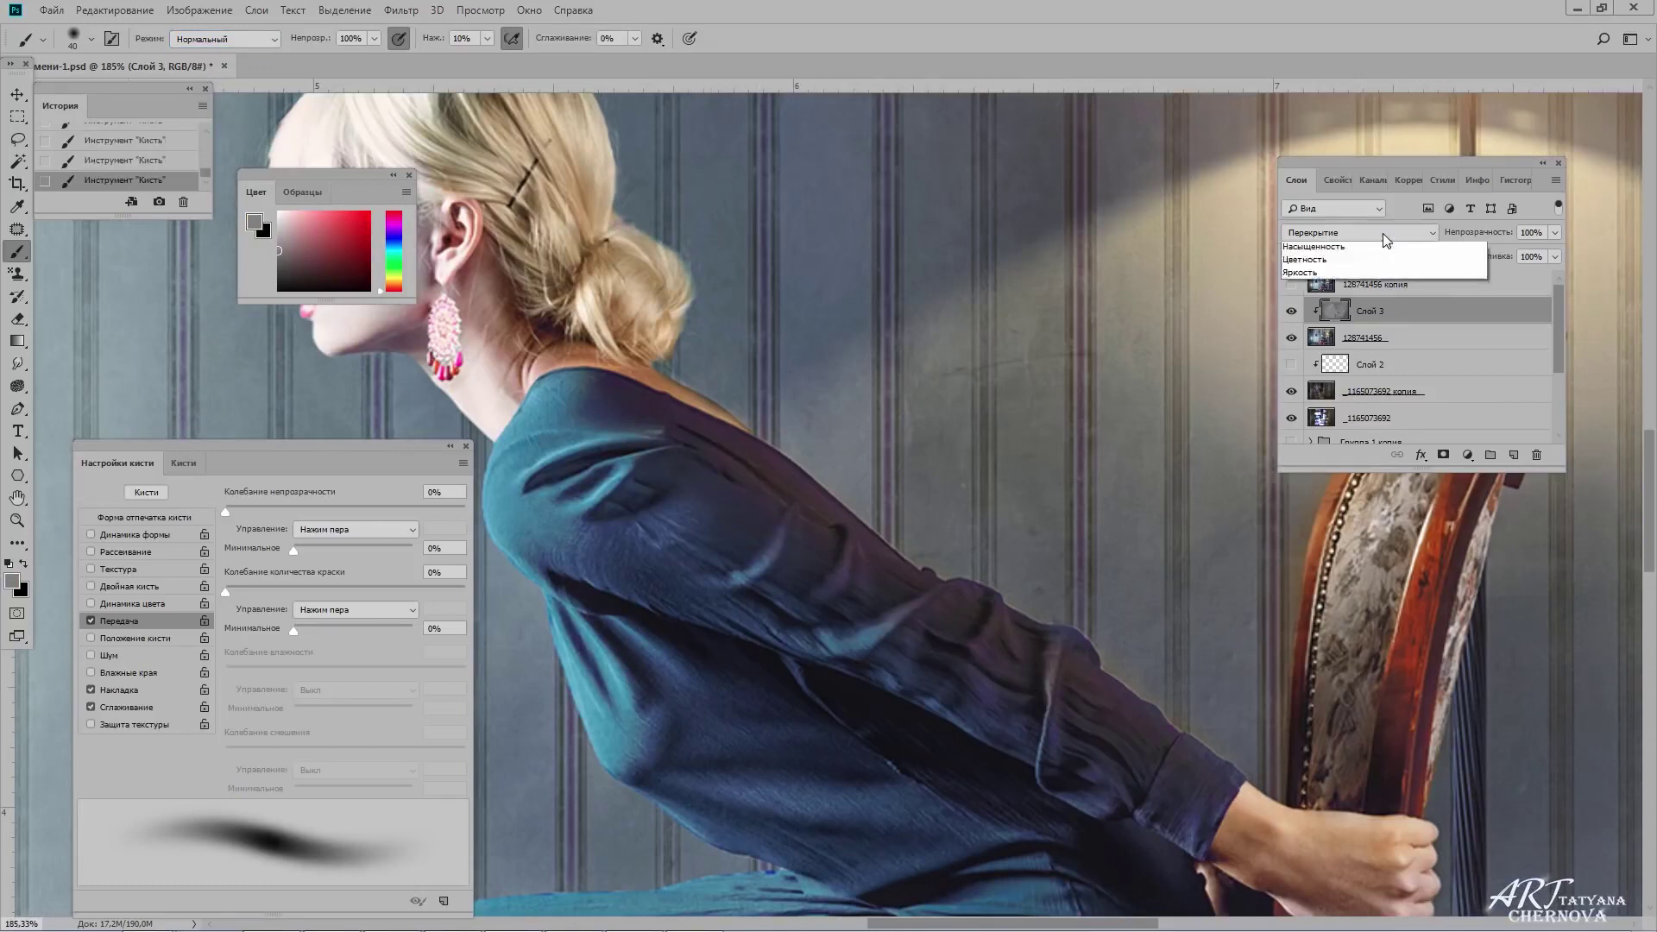
pyautogui.click(1352, 249)
pyautogui.moveTo(803, 581); pyautogui.dragTo(670, 466)
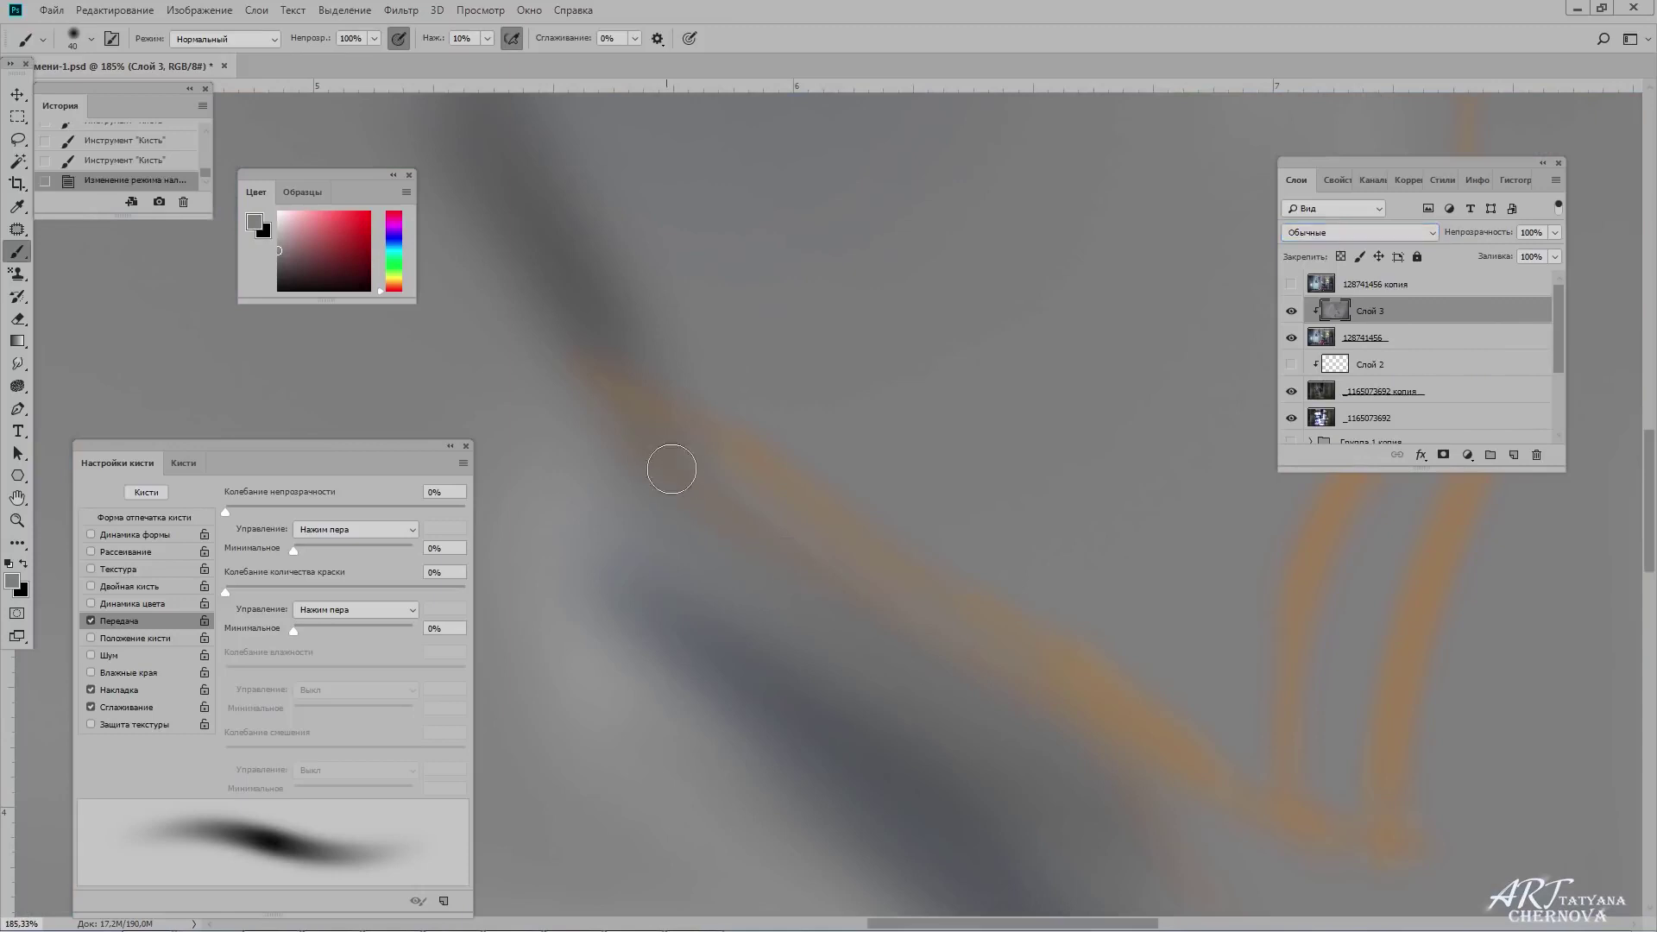
pyautogui.moveTo(753, 511); pyautogui.dragTo(1007, 665)
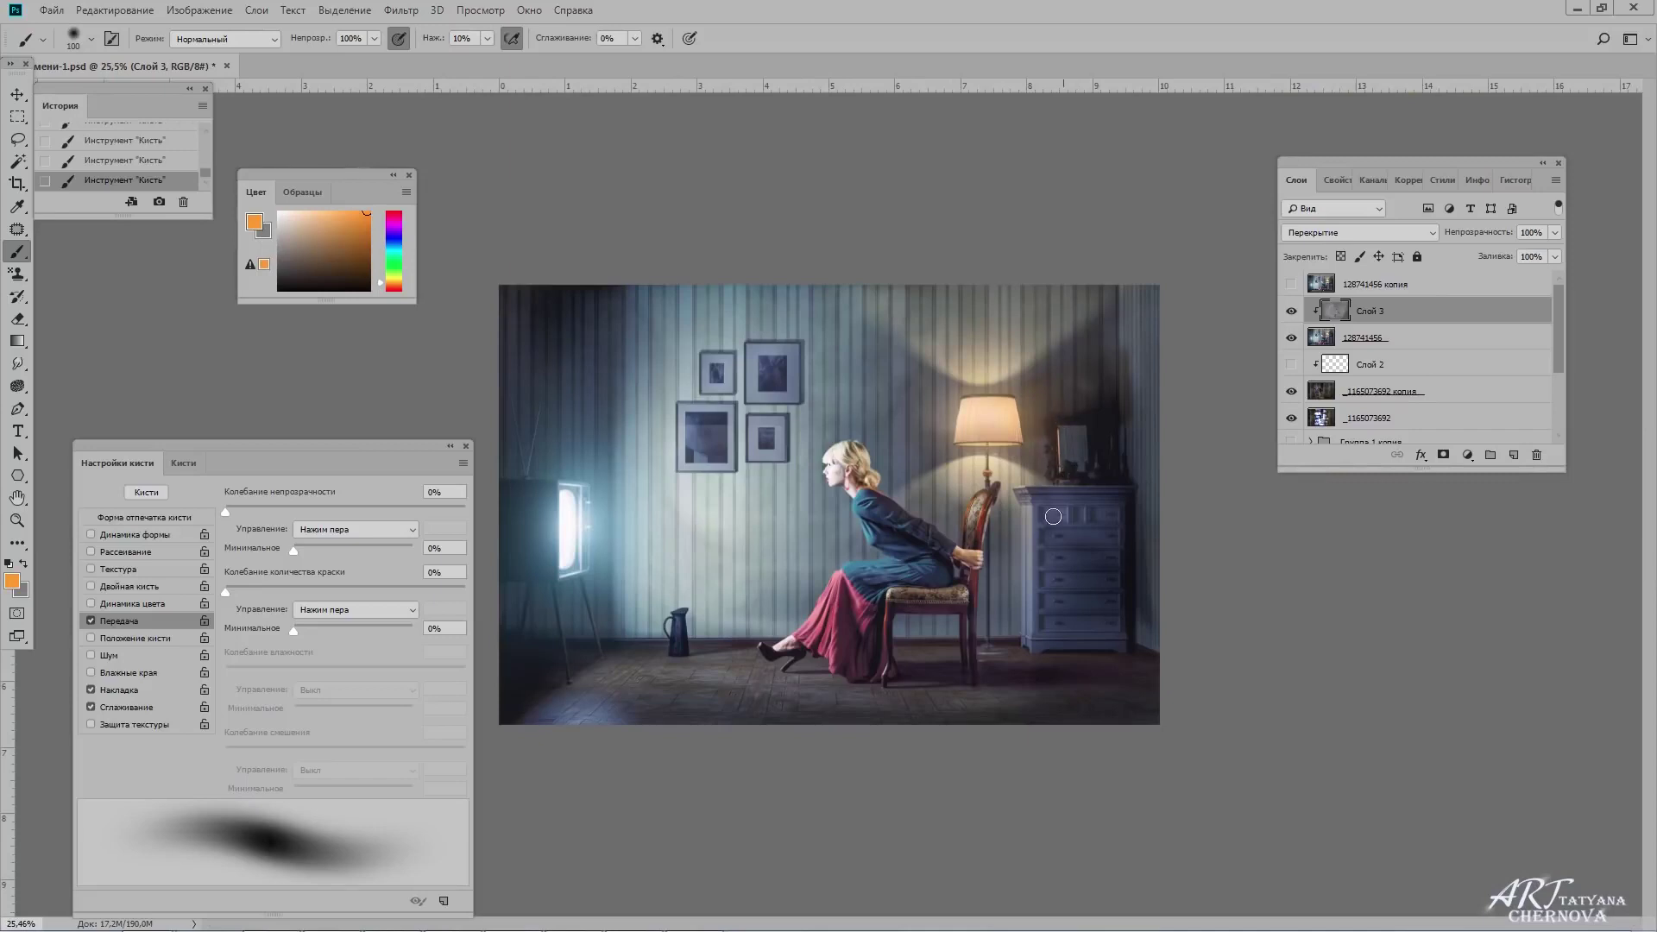
# Choose light blue for the TV glow, resize the brush, and add new layer Слой 4.
pyautogui.keyDown('alt'); pyautogui.click(562, 661); pyautogui.keyUp('alt')
pyautogui.press(']')
pyautogui.press(']')
pyautogui.press(']')
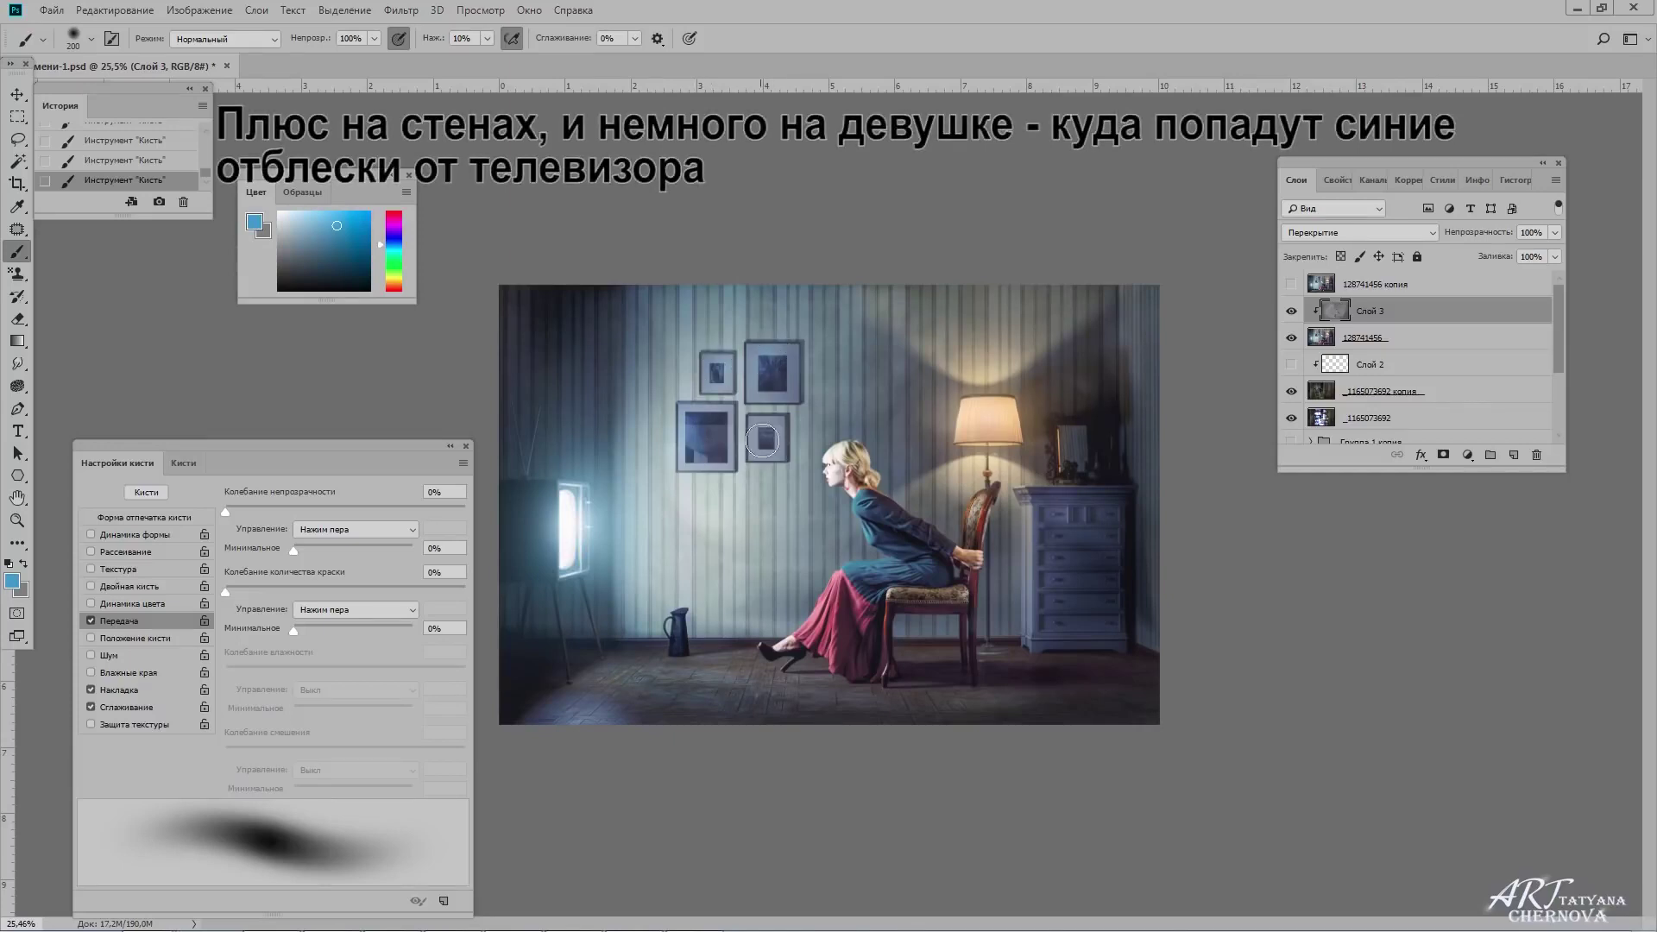
pyautogui.press('[')
pyautogui.press('[')
pyautogui.press('[')
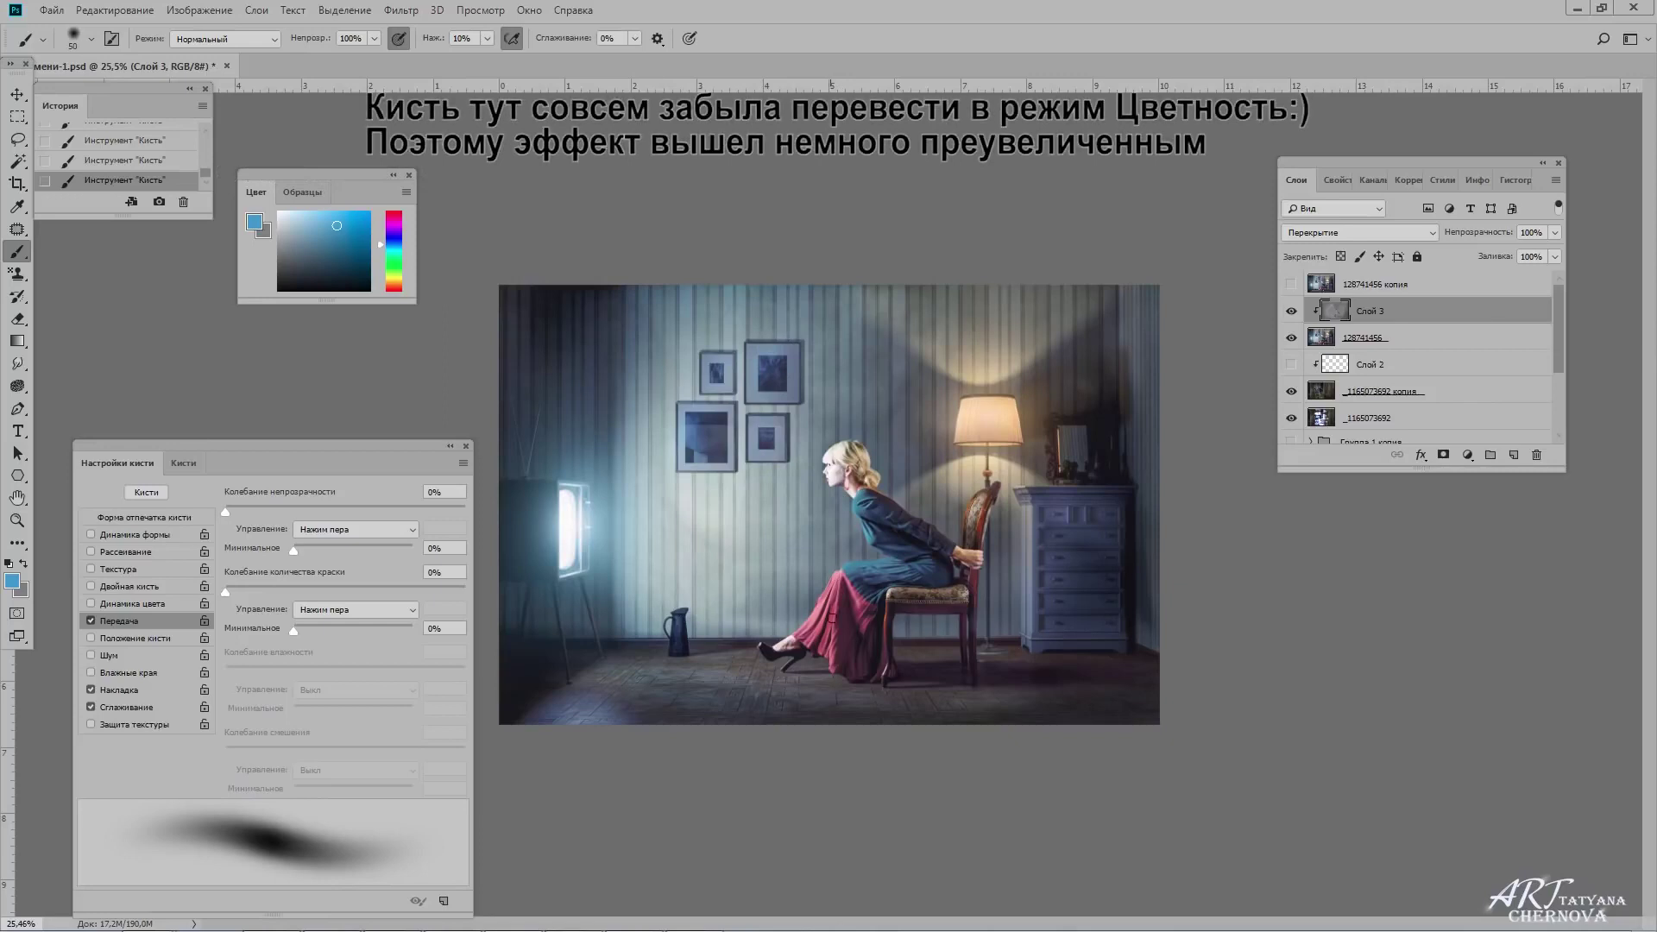
pyautogui.press(']')
pyautogui.press(']')
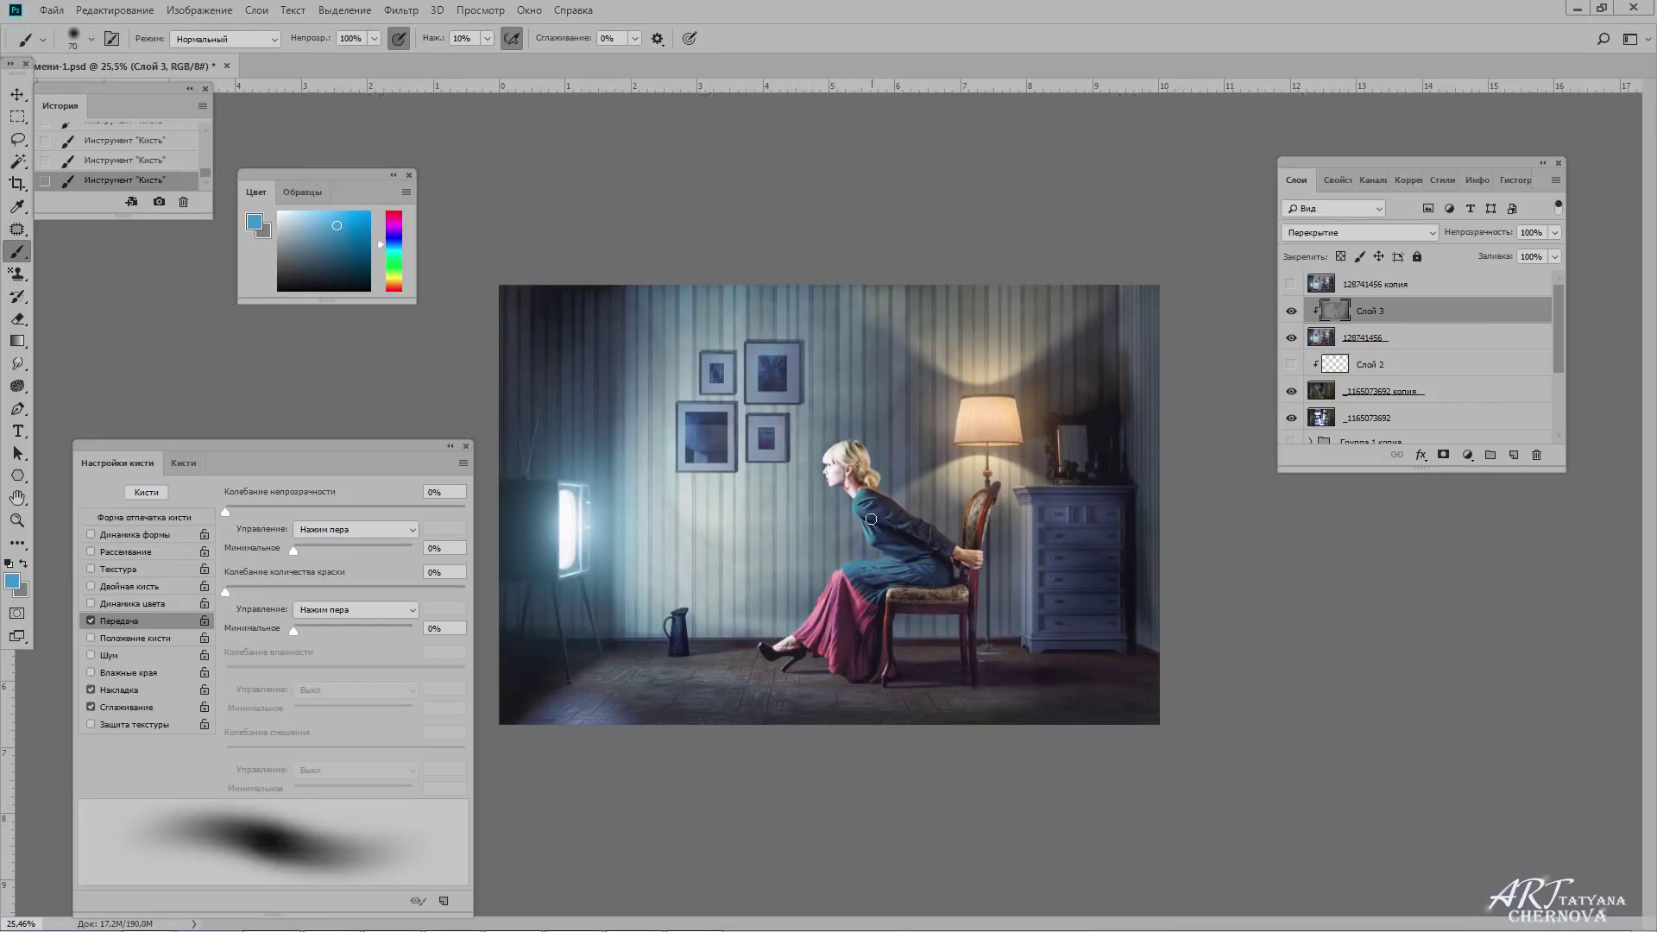
pyautogui.hotkey('ctrl', 'shift', 'n')
pyautogui.press('Return')
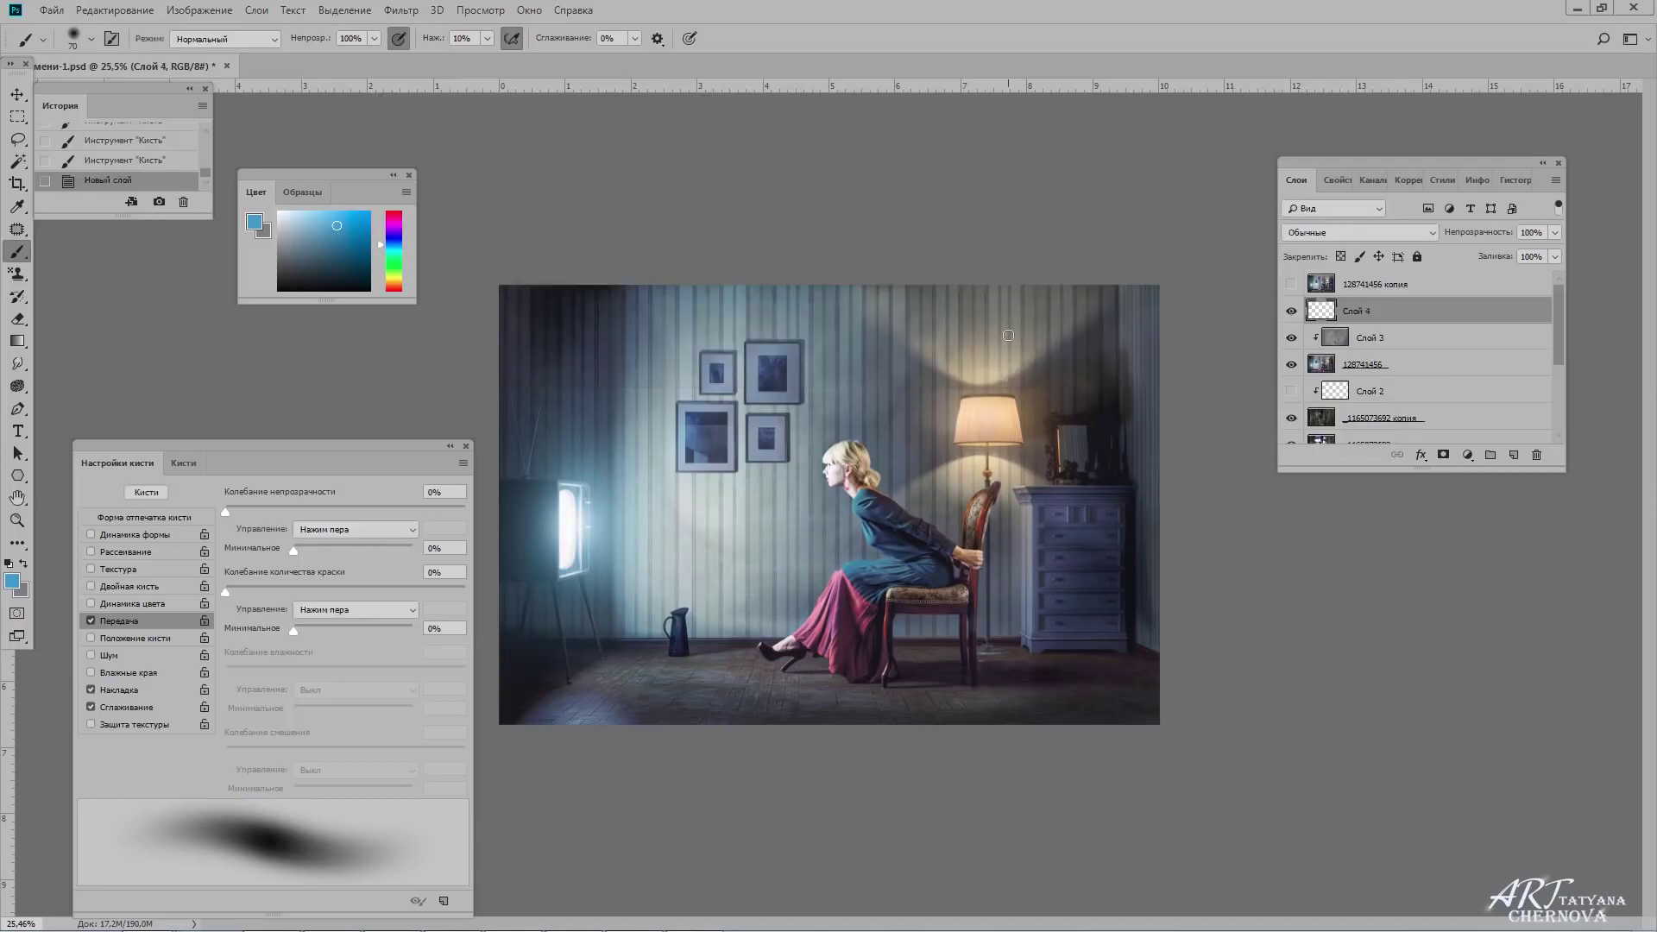
# Fill Слой 4 with neutral gray, clip it, and paint an orange glow around the lampshade.
pyautogui.hotkey('shift', 'F5')
pyautogui.press('Return')
pyautogui.hotkey('ctrl', 'alt', 'g')
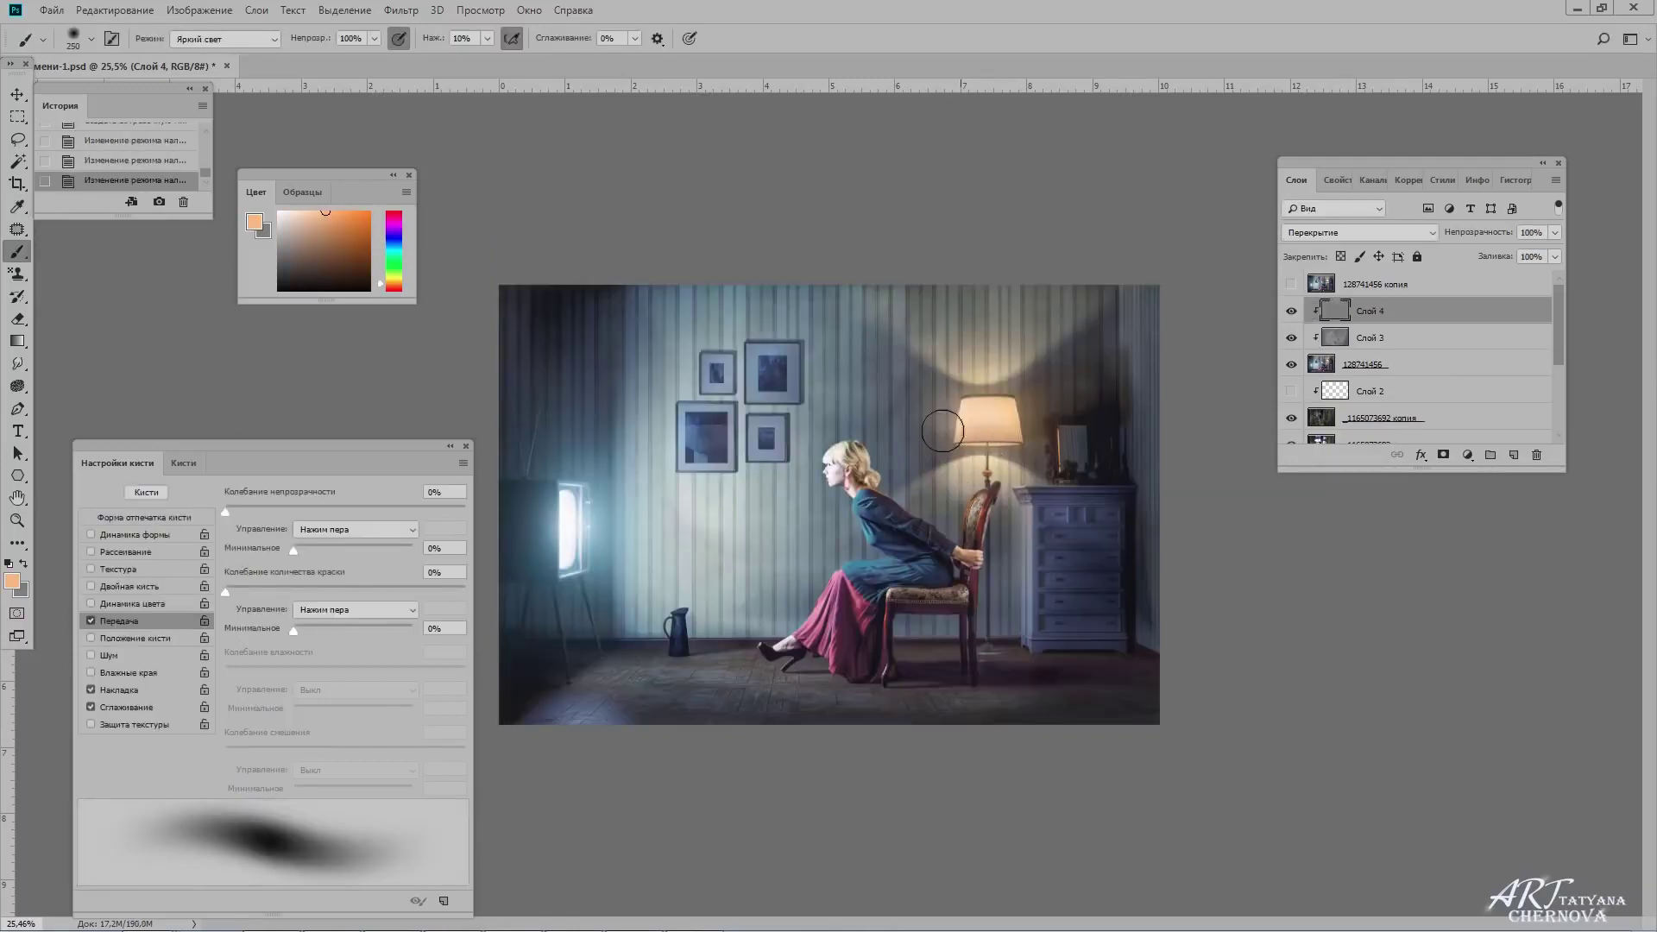
pyautogui.moveTo(972, 408)
pyautogui.mouseDown()
pyautogui.moveTo(939, 427)
pyautogui.moveTo(1027, 432)
pyautogui.moveTo(967, 375)
pyautogui.moveTo(1025, 372)
pyautogui.mouseUp()
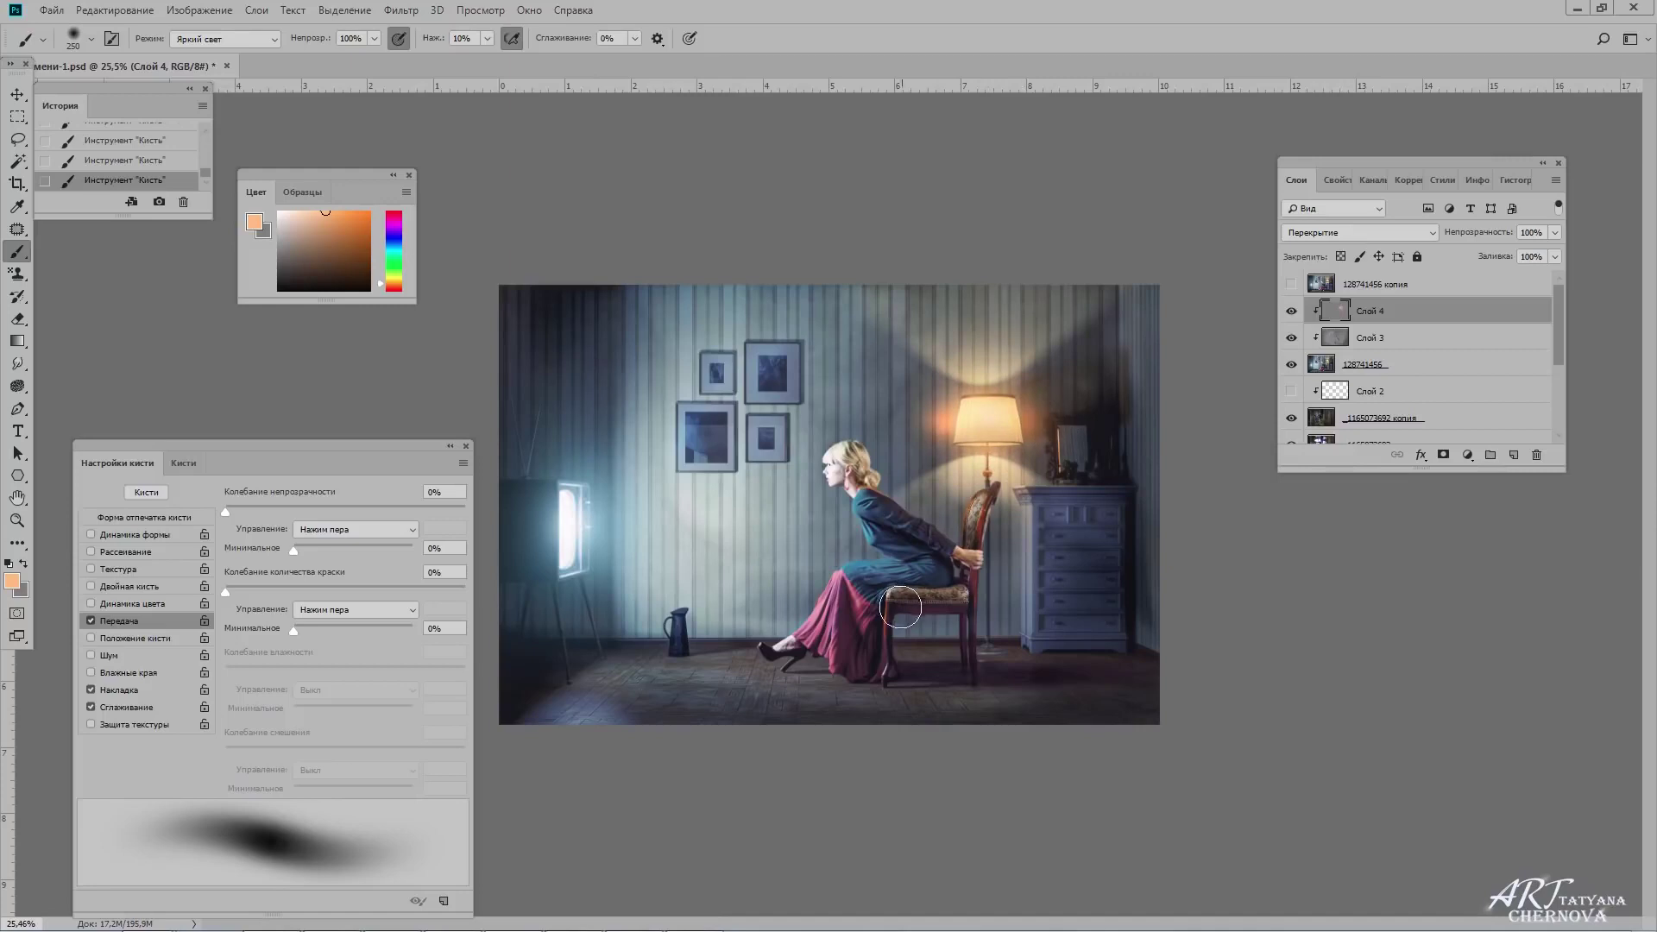
pyautogui.moveTo(944, 445); pyautogui.dragTo(980, 402)
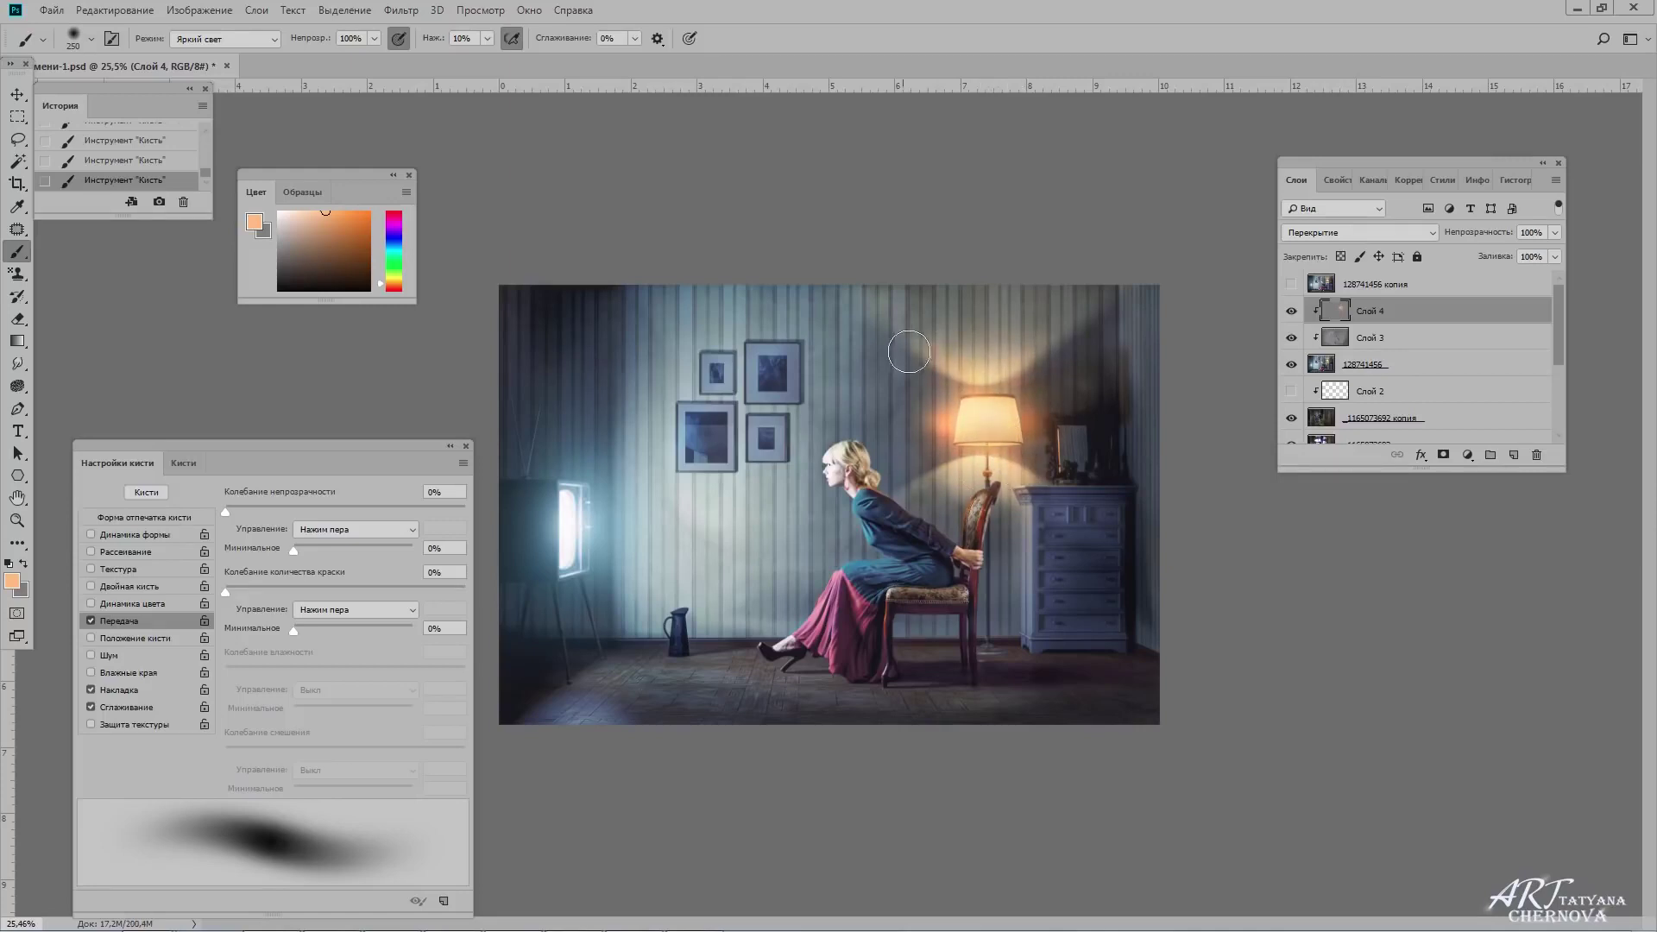
# Lasso the woman and lamp area, apply Gaussian Blur 100, deselect, and pick light blue.
pyautogui.press('l')
pyautogui.moveTo(1131, 467); pyautogui.dragTo(1105, 544)
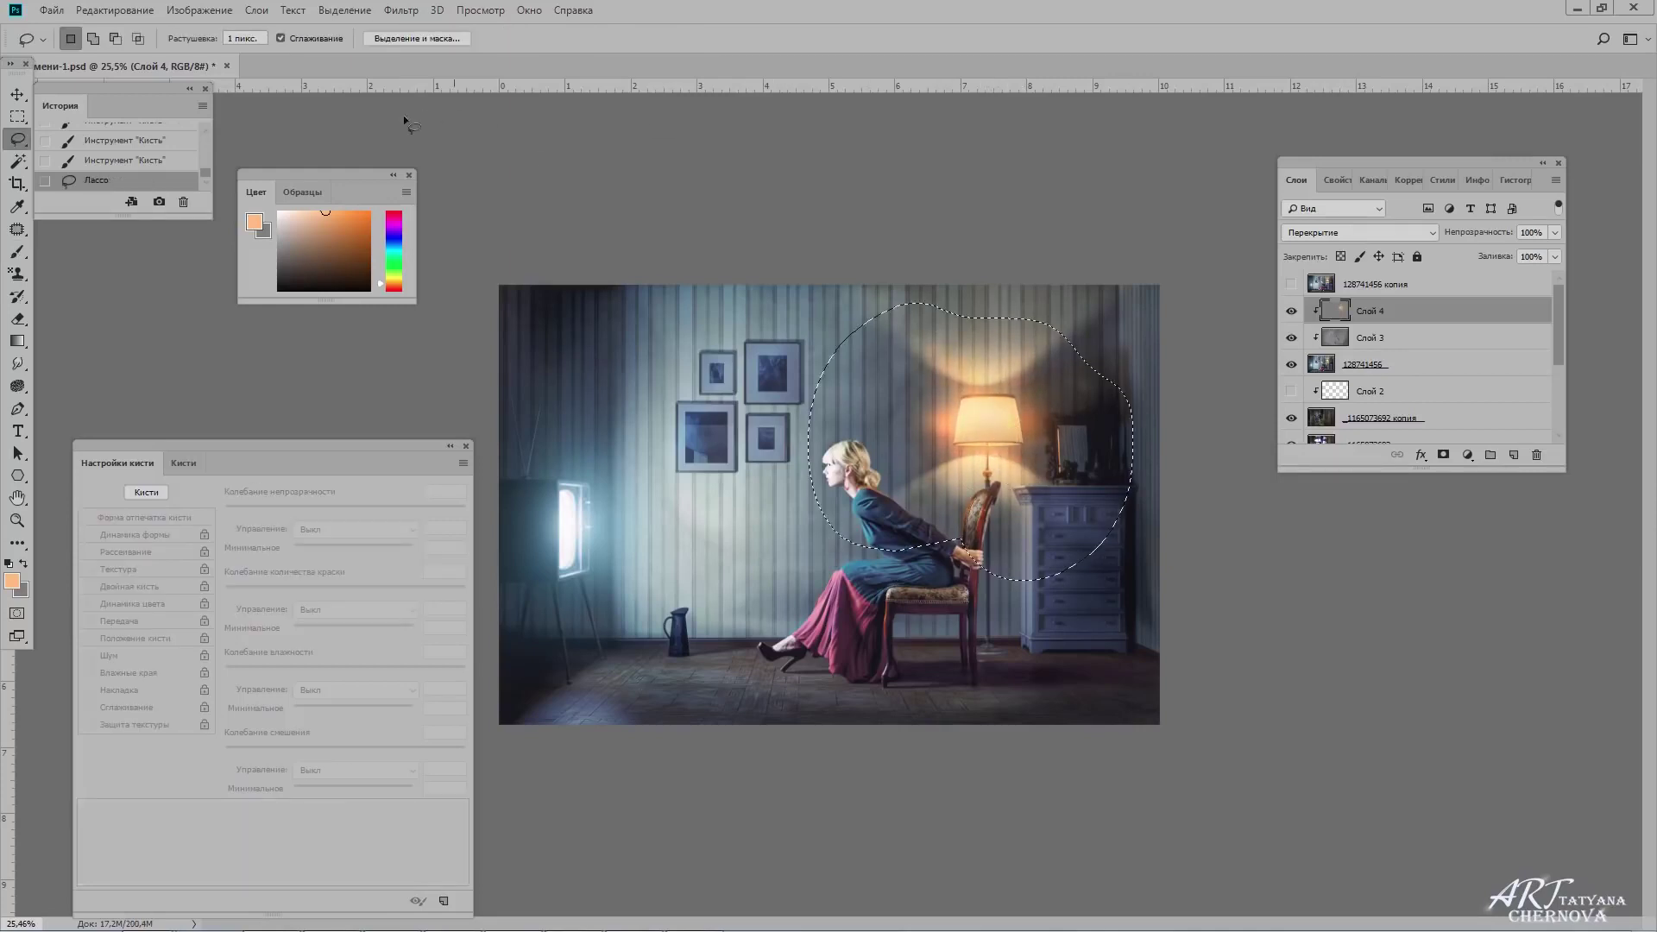
pyautogui.click(400, 12)
pyautogui.moveTo(427, 346)
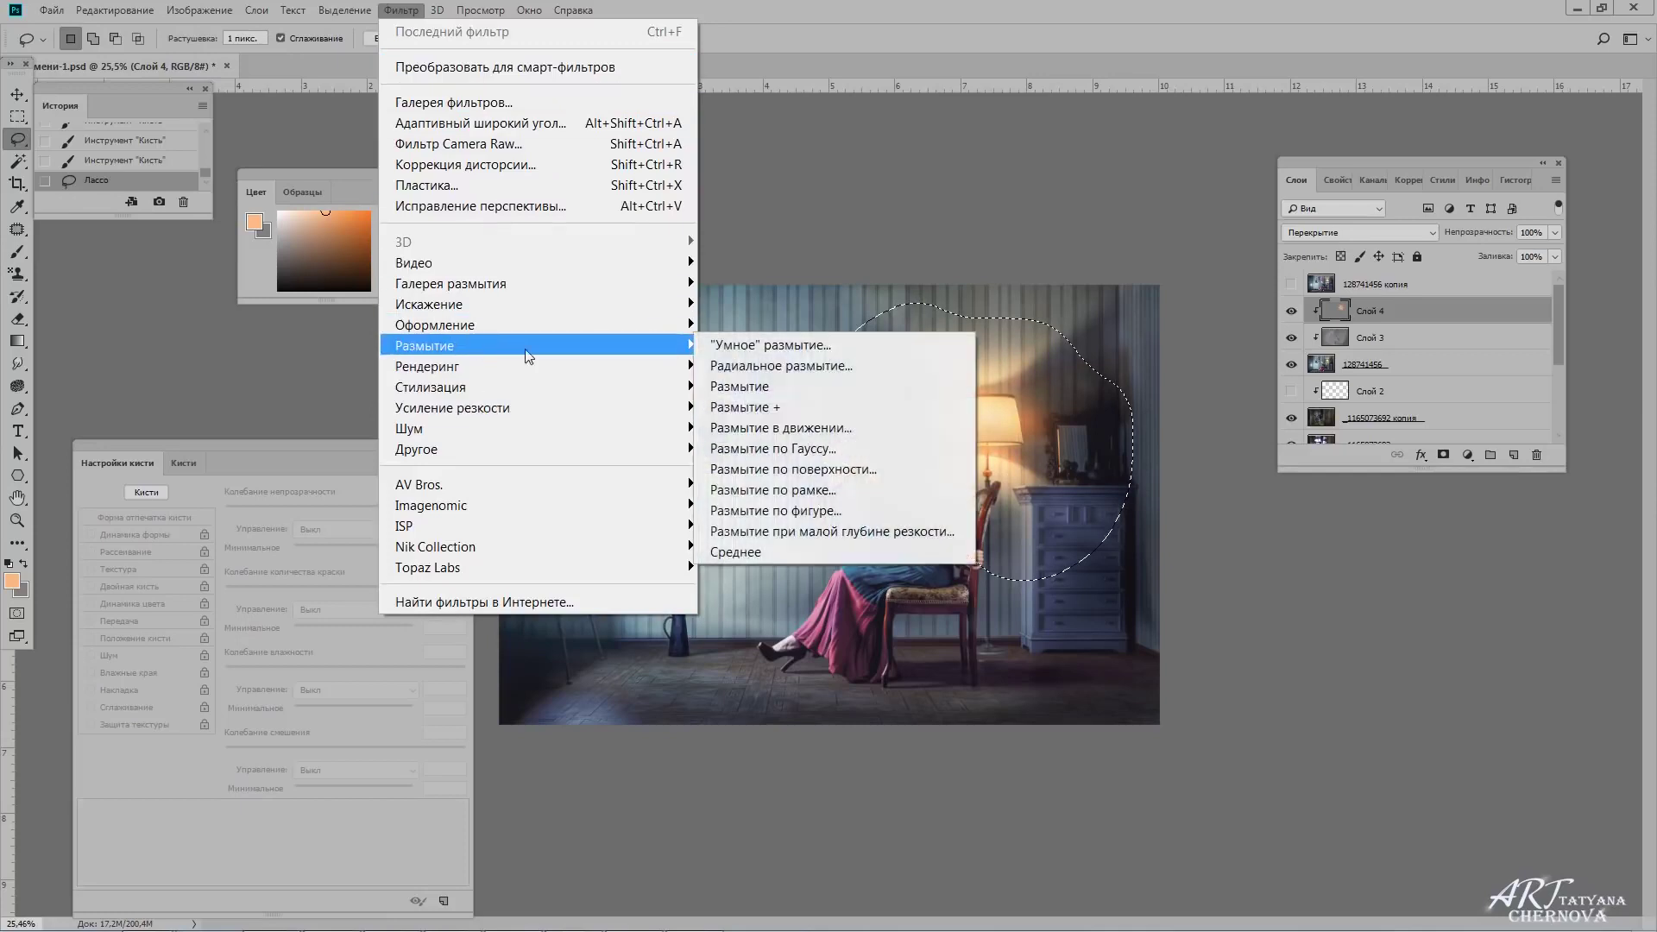
pyautogui.click(811, 451)
pyautogui.write('100')
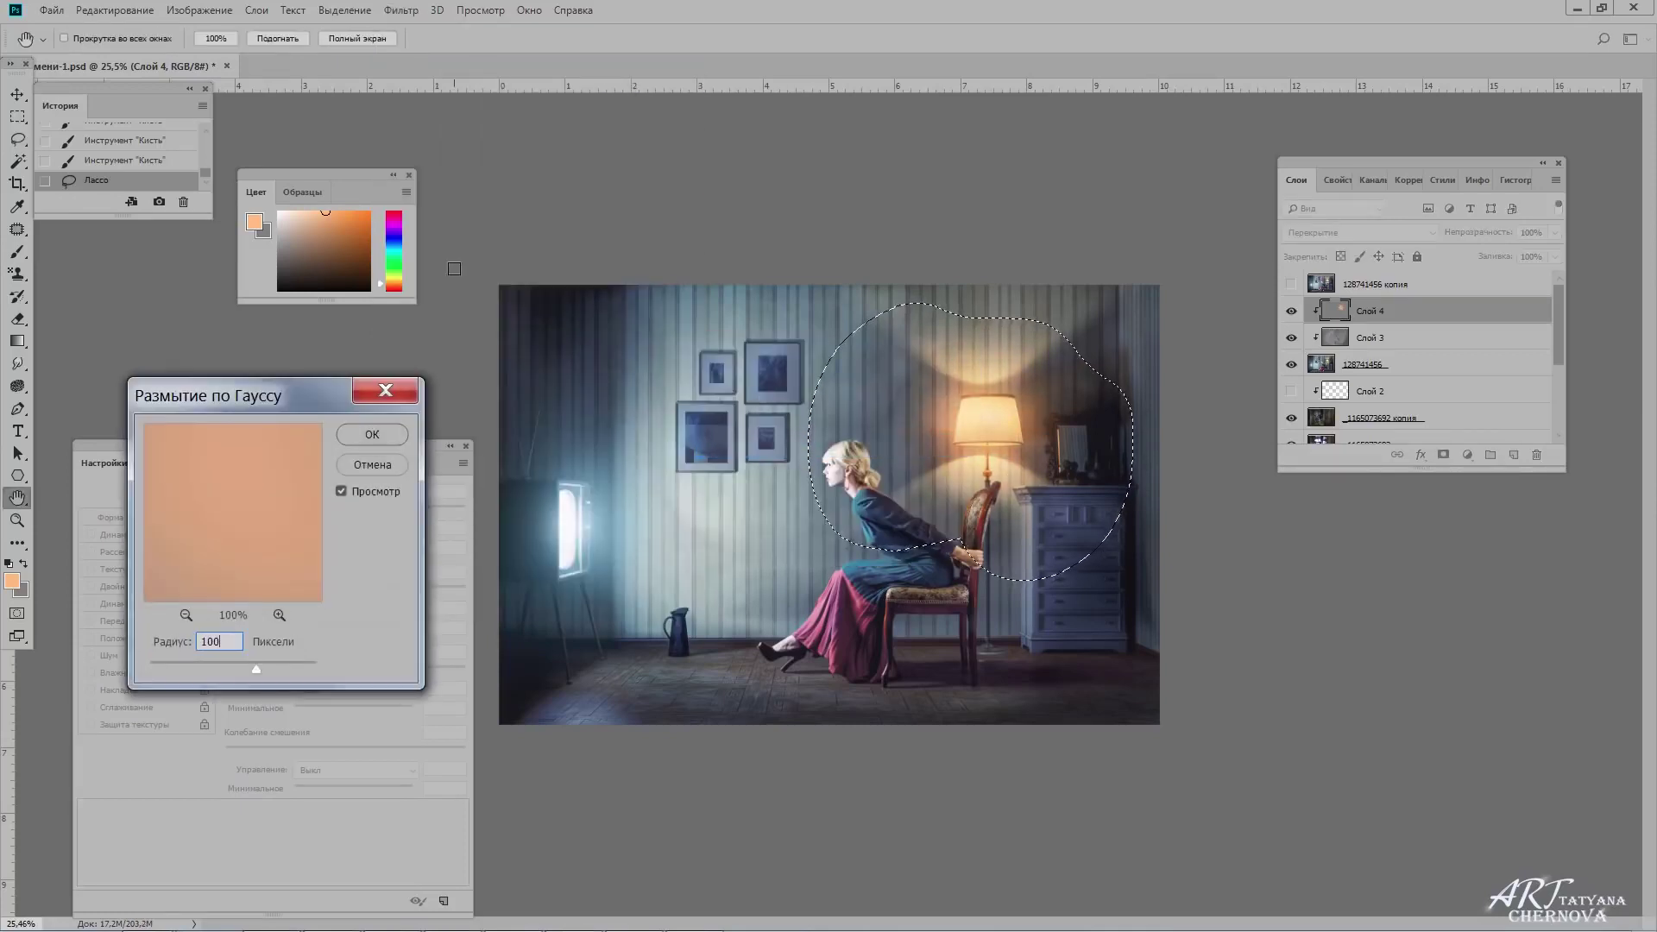
pyautogui.press('Return')
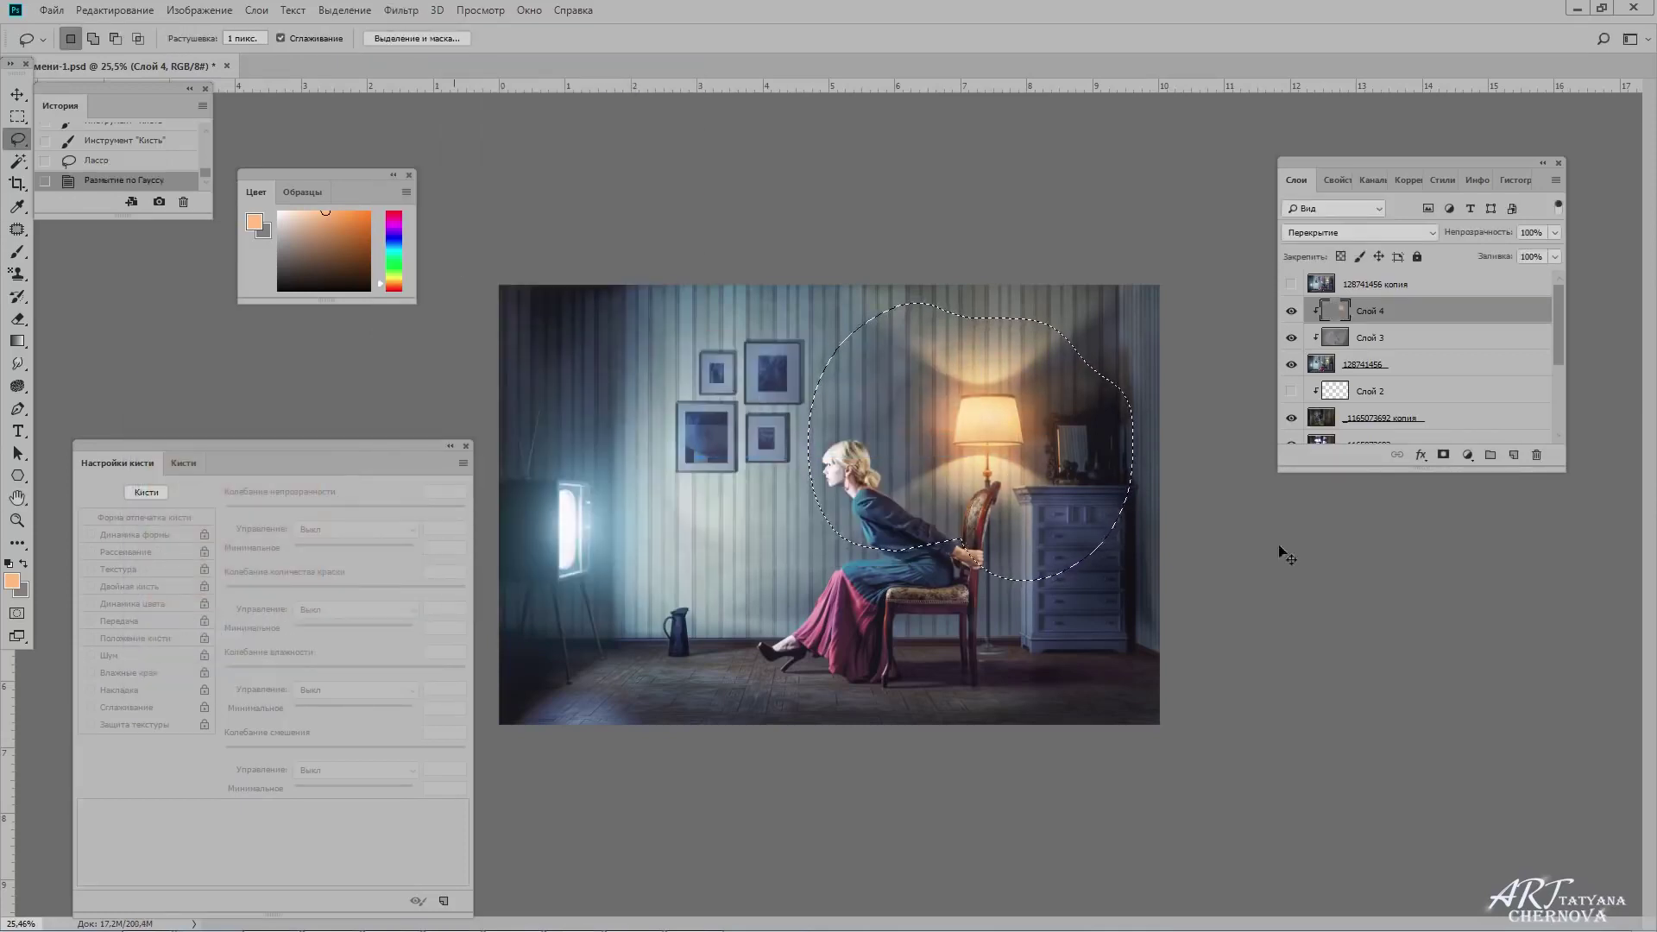
pyautogui.hotkey('ctrl', 'd')
pyautogui.click(1292, 311)
# Paint a blue glow near the TV and on the adjacent wall.
pyautogui.press('b')
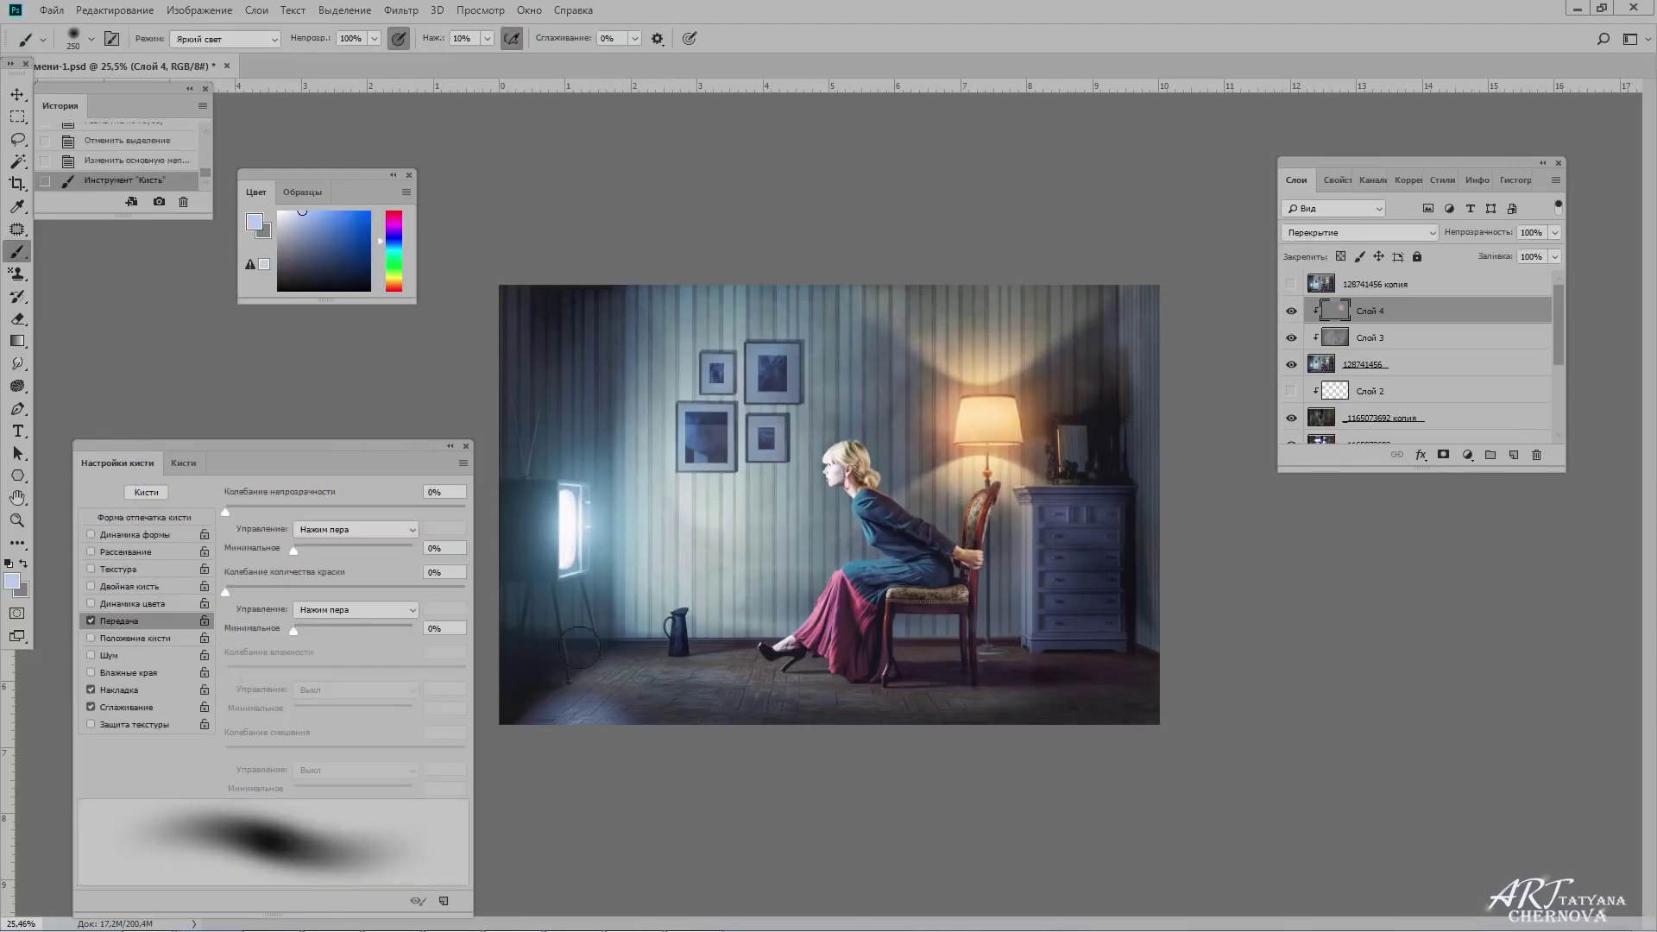
pyautogui.moveTo(553, 682)
pyautogui.mouseDown()
pyautogui.moveTo(595, 708)
pyautogui.moveTo(568, 659)
pyautogui.moveTo(853, 713)
pyautogui.mouseUp()
pyautogui.moveTo(713, 550); pyautogui.dragTo(599, 459)
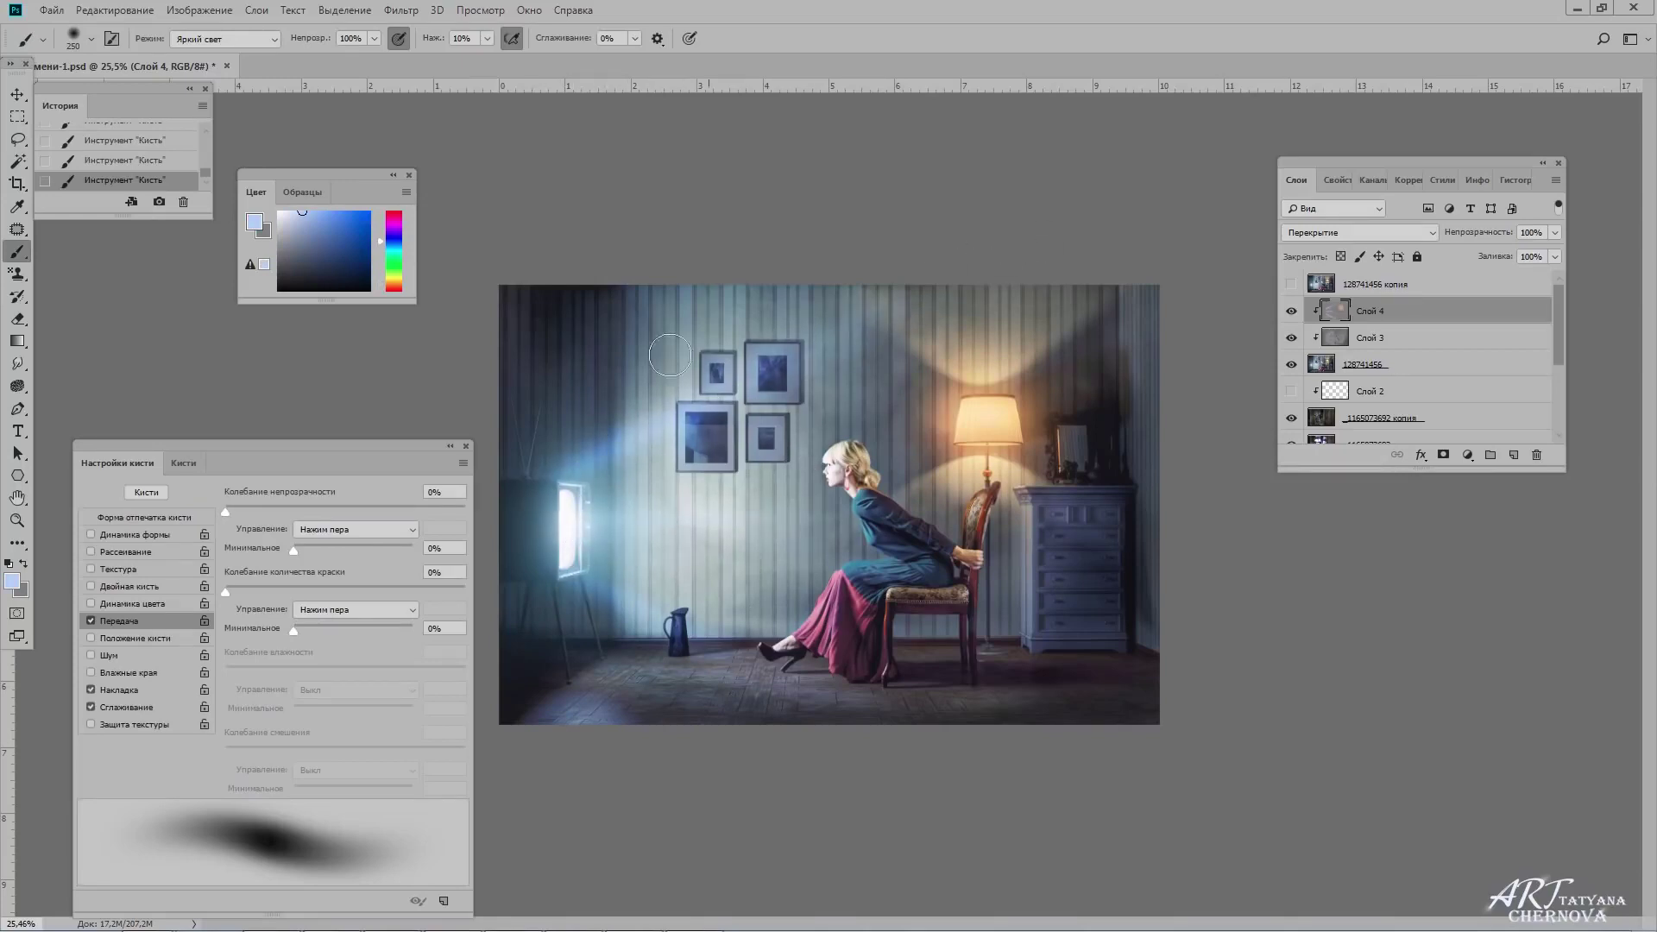
# Lasso the left area by the TV, Gaussian-blur the blue glow, and deselect.
pyautogui.press('l')
pyautogui.moveTo(510, 755); pyautogui.dragTo(791, 805)
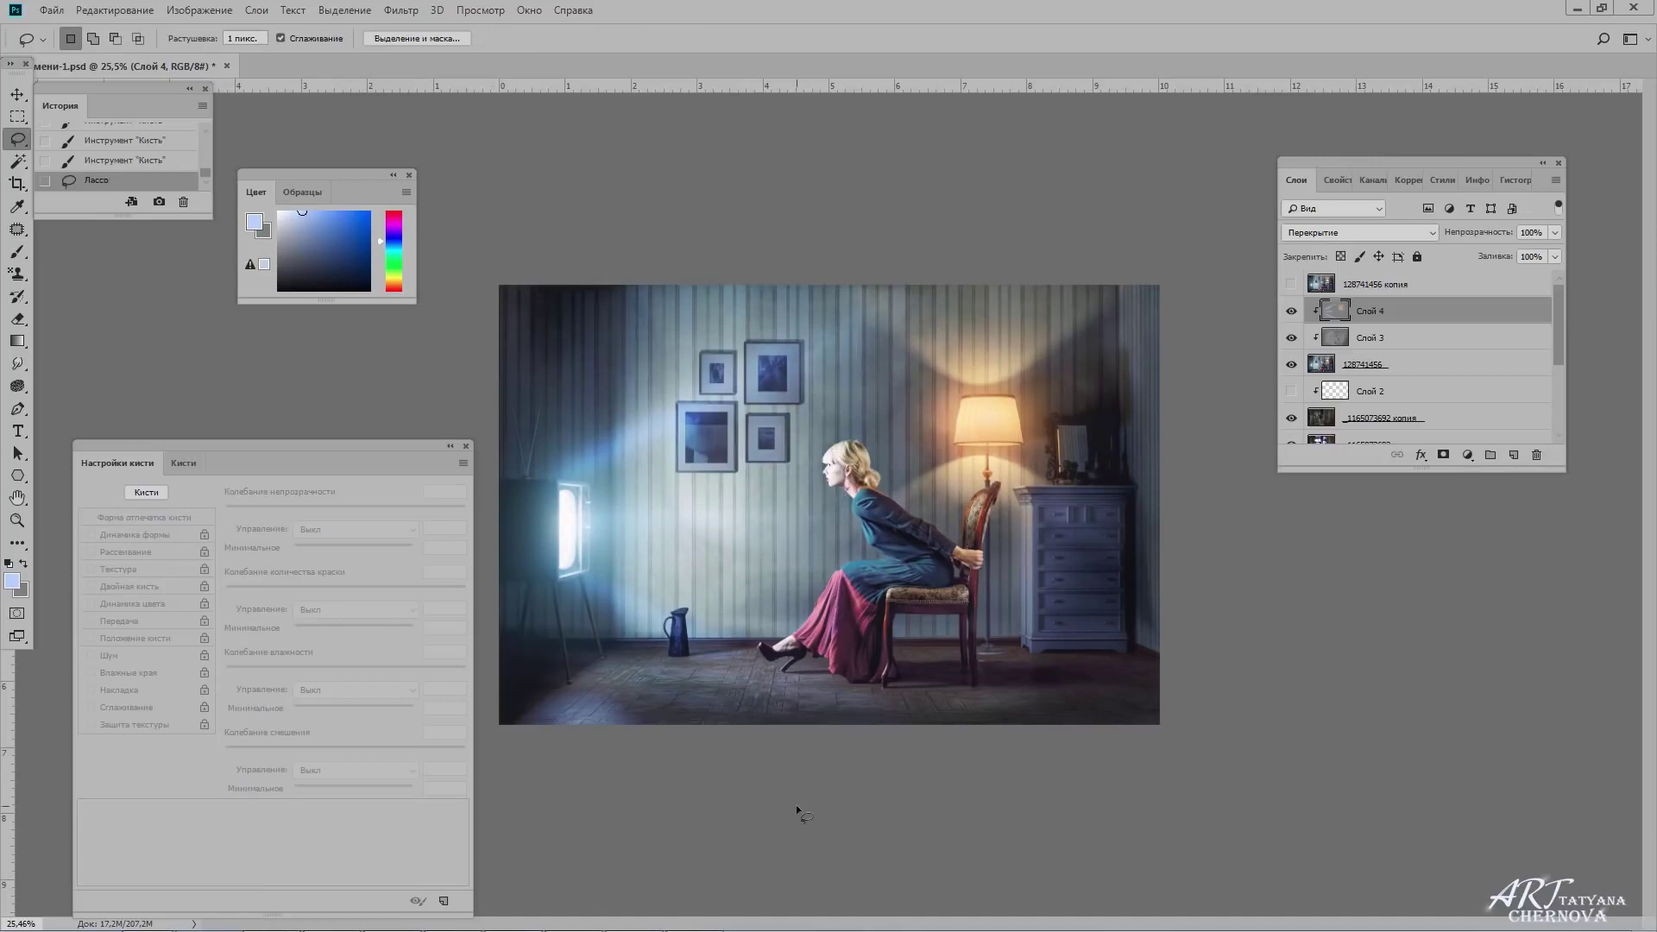
pyautogui.click(402, 10)
pyautogui.moveTo(425, 345)
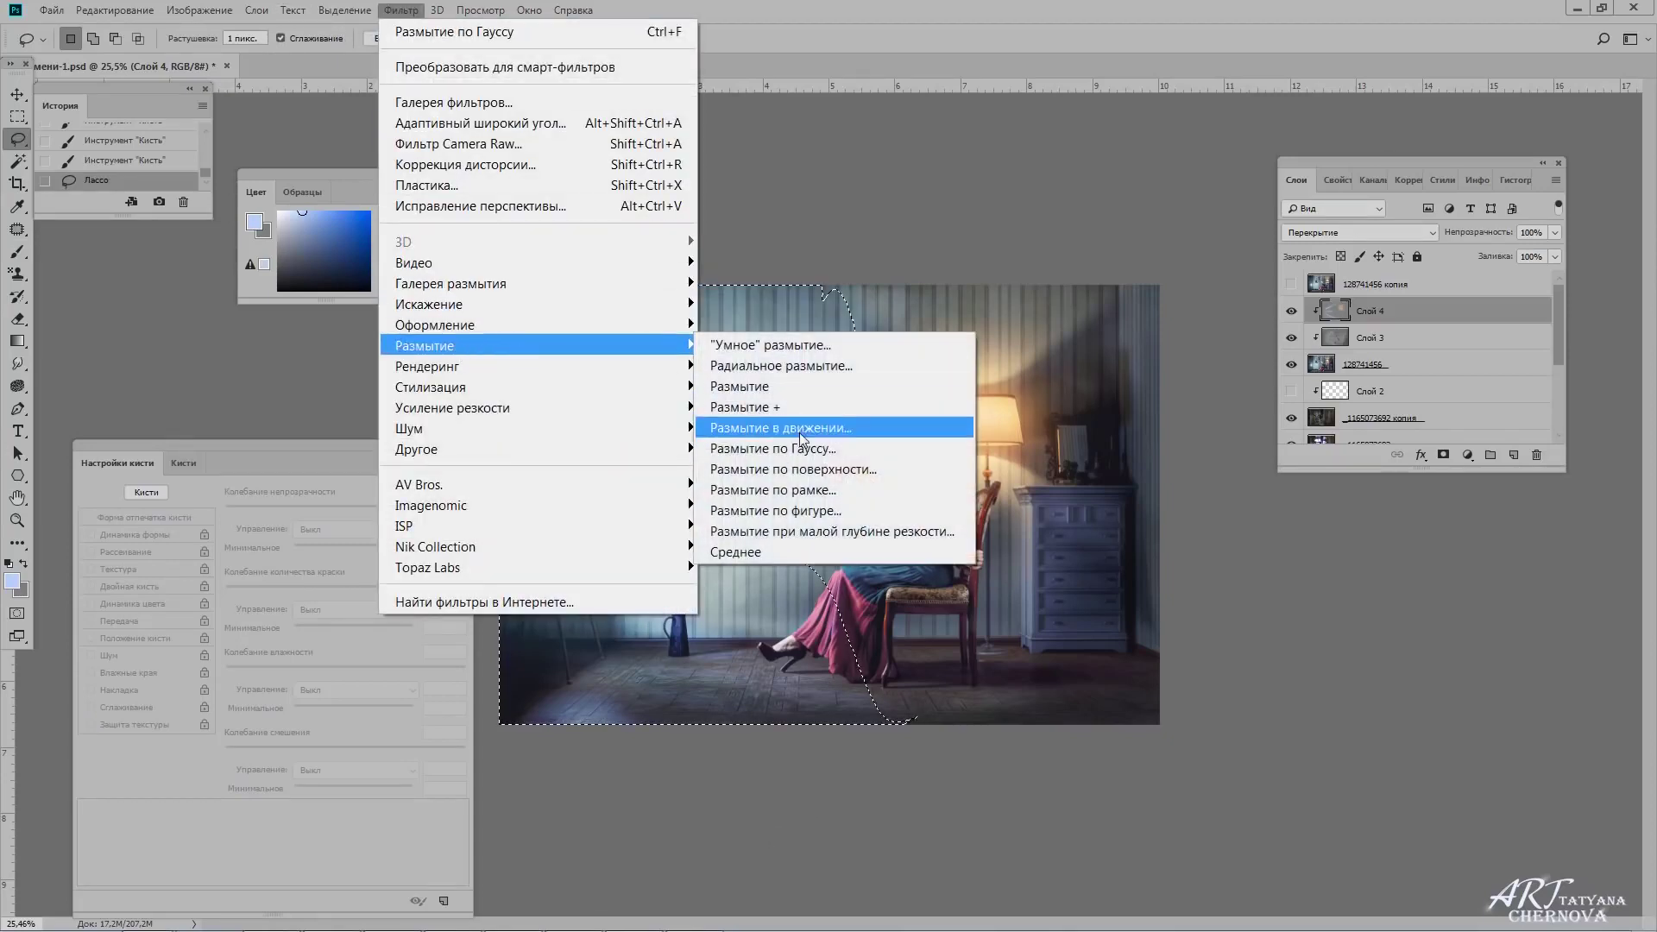
pyautogui.click(786, 446)
pyautogui.press('Return')
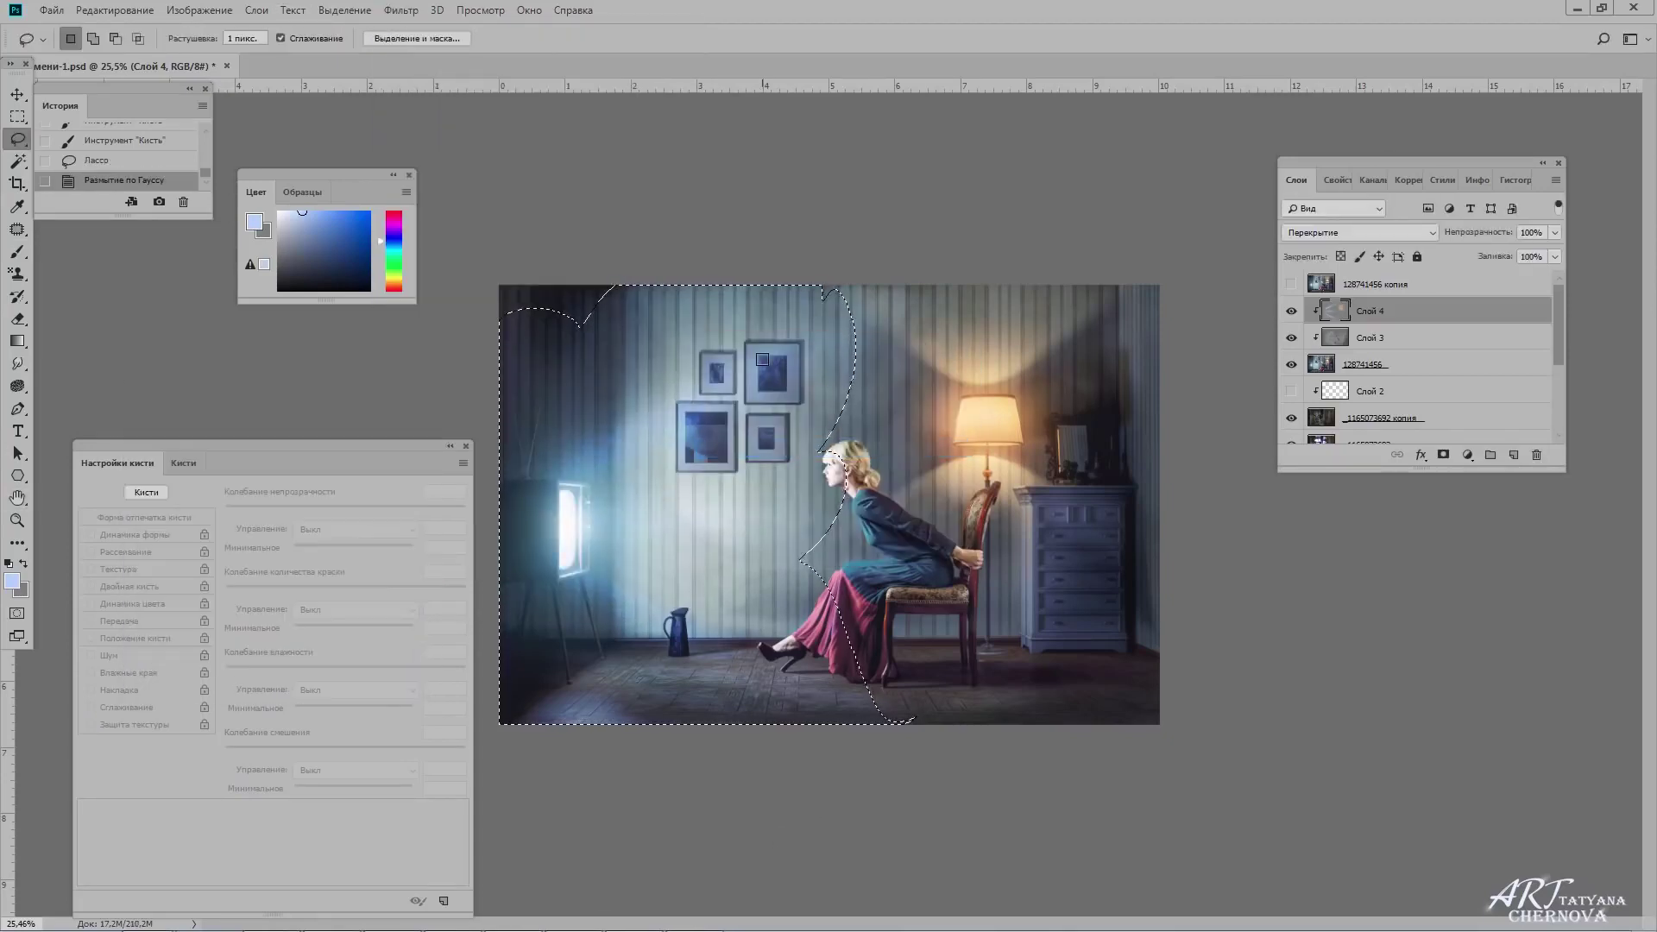
pyautogui.hotkey('ctrl', 'd')
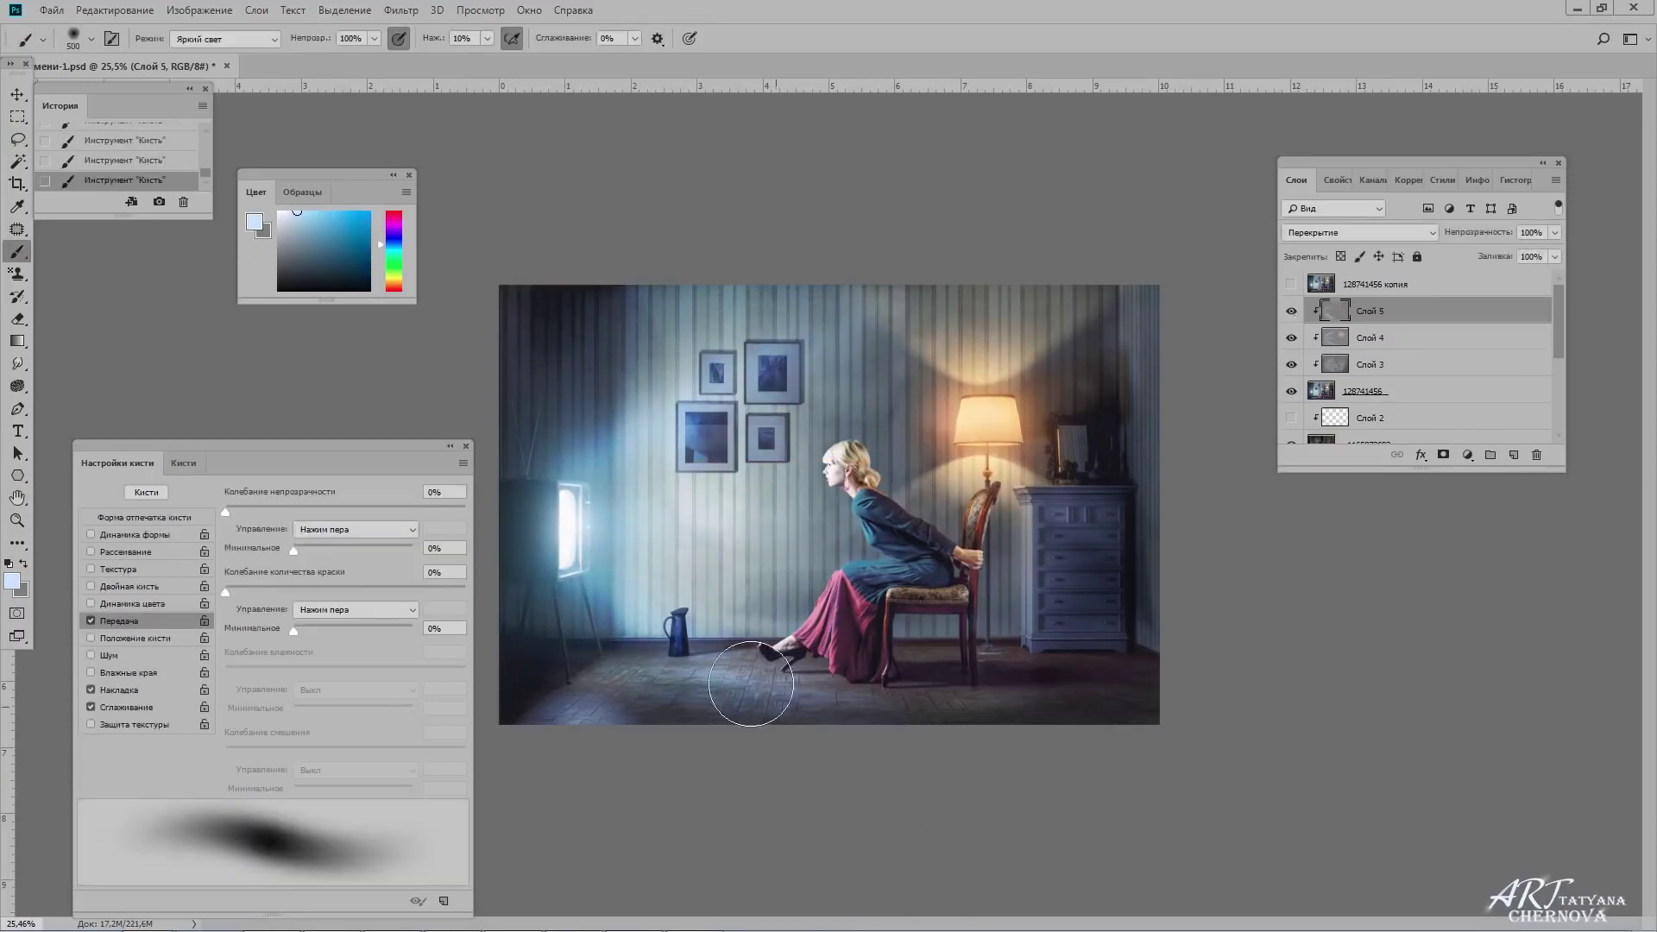
# Pick a warm peach colour, enlarge the brush for broad light, and return the layer to Overlay.
pyautogui.click(397, 279)
pyautogui.click(314, 211)
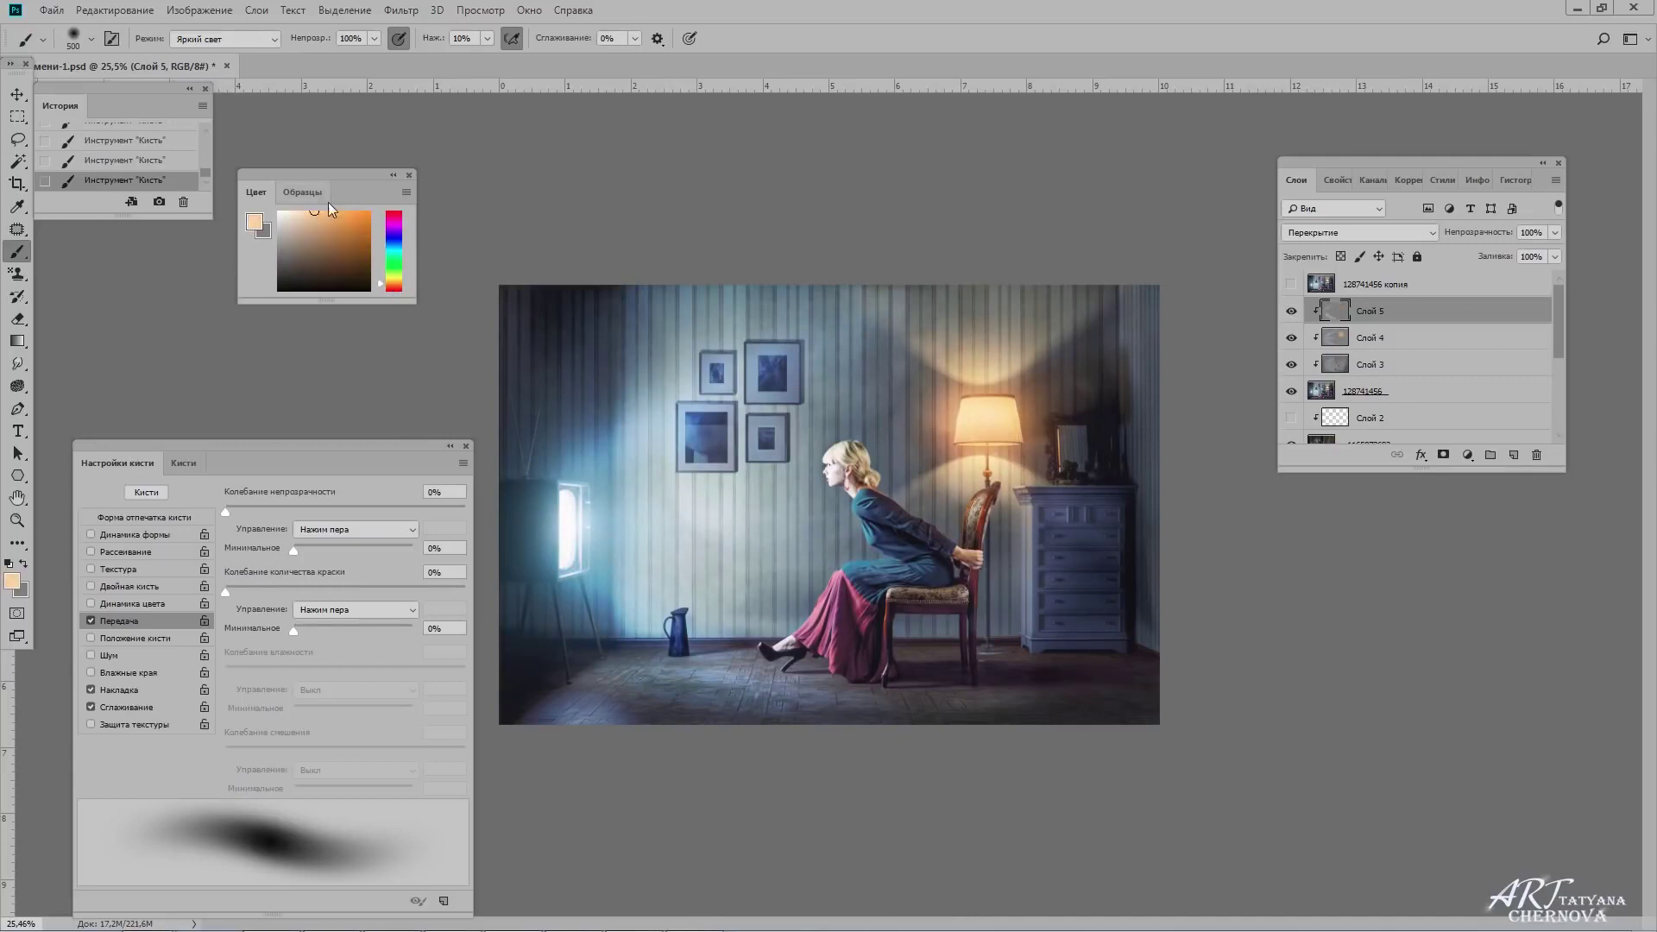
pyautogui.press('[')
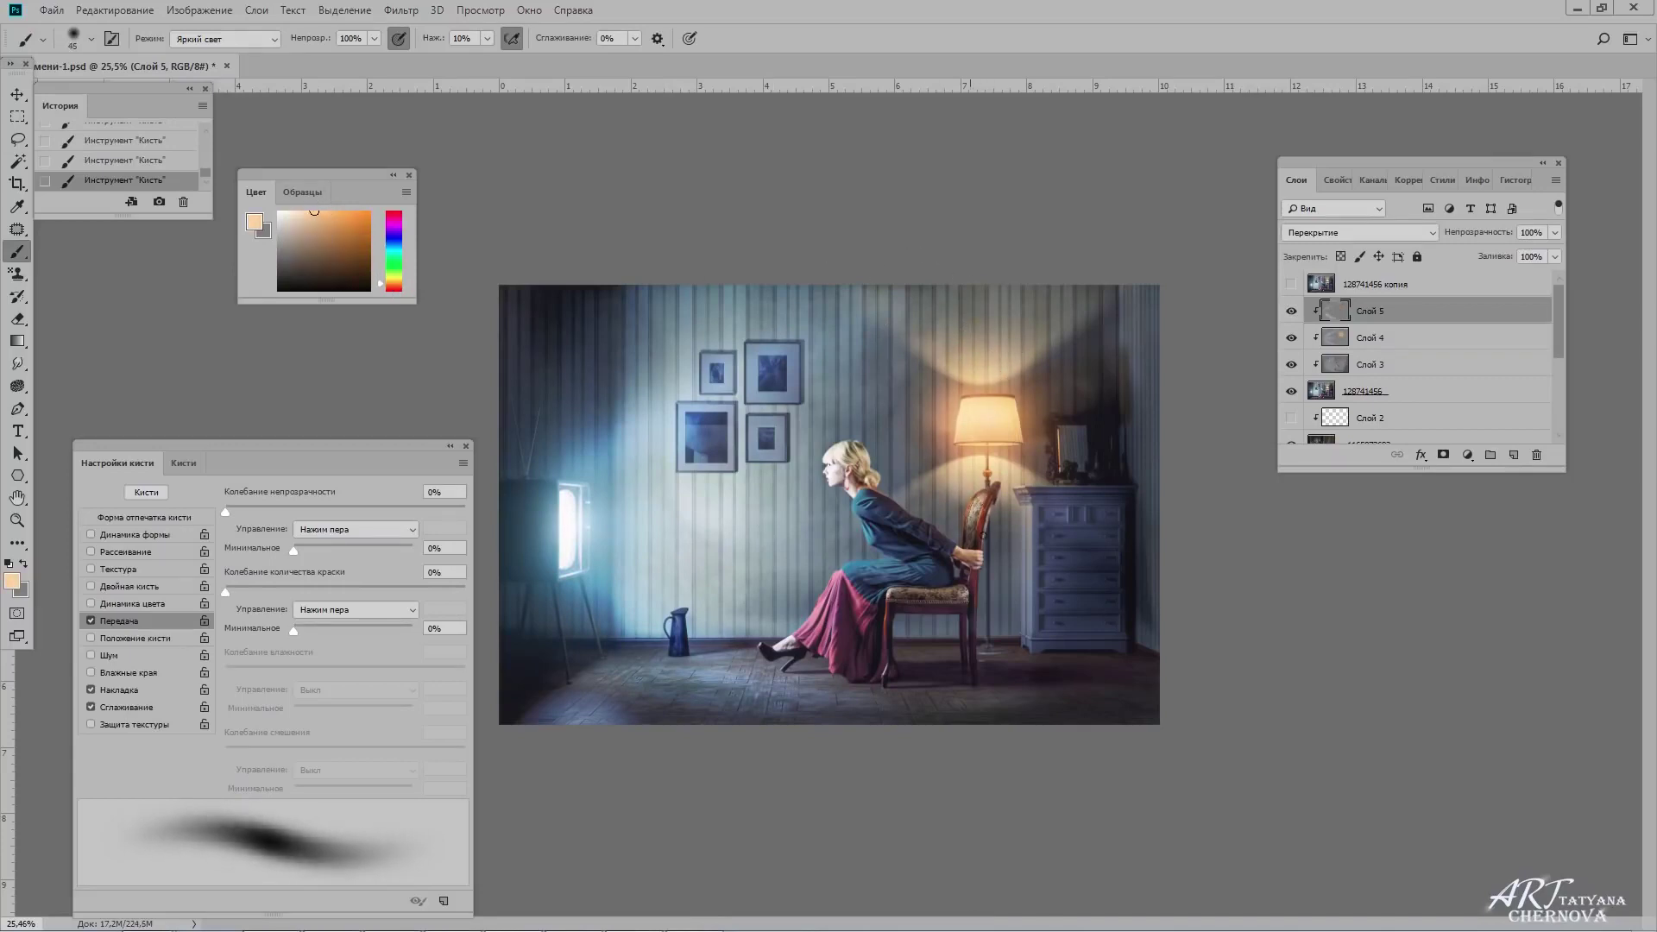
pyautogui.press(']')
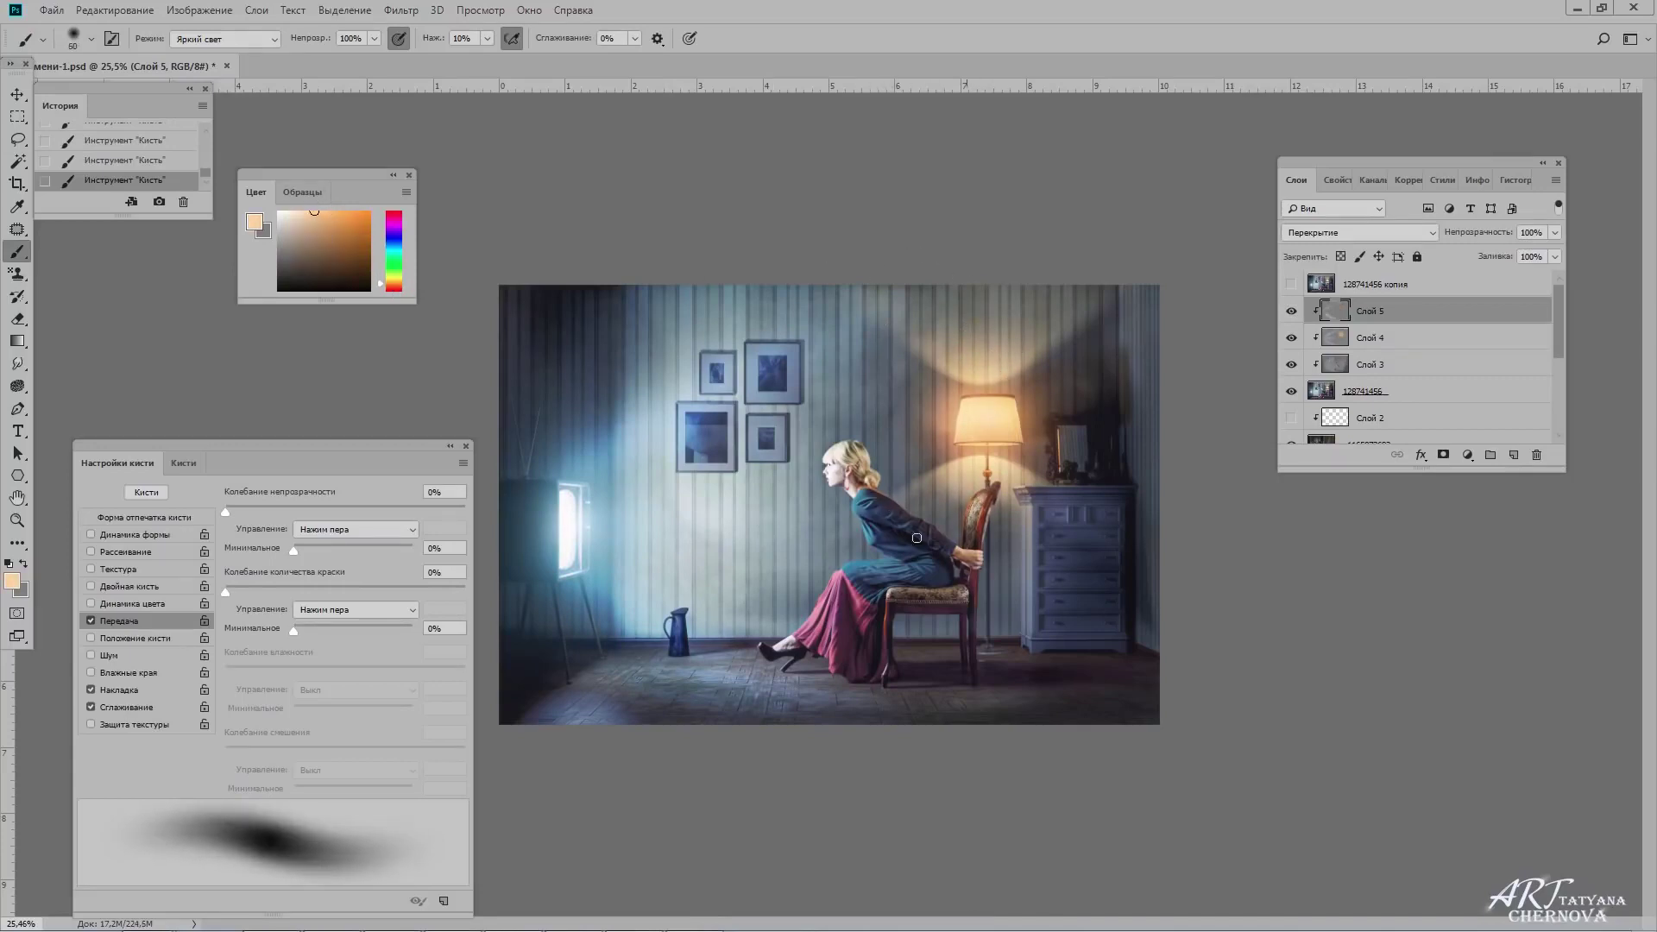
pyautogui.press(']')
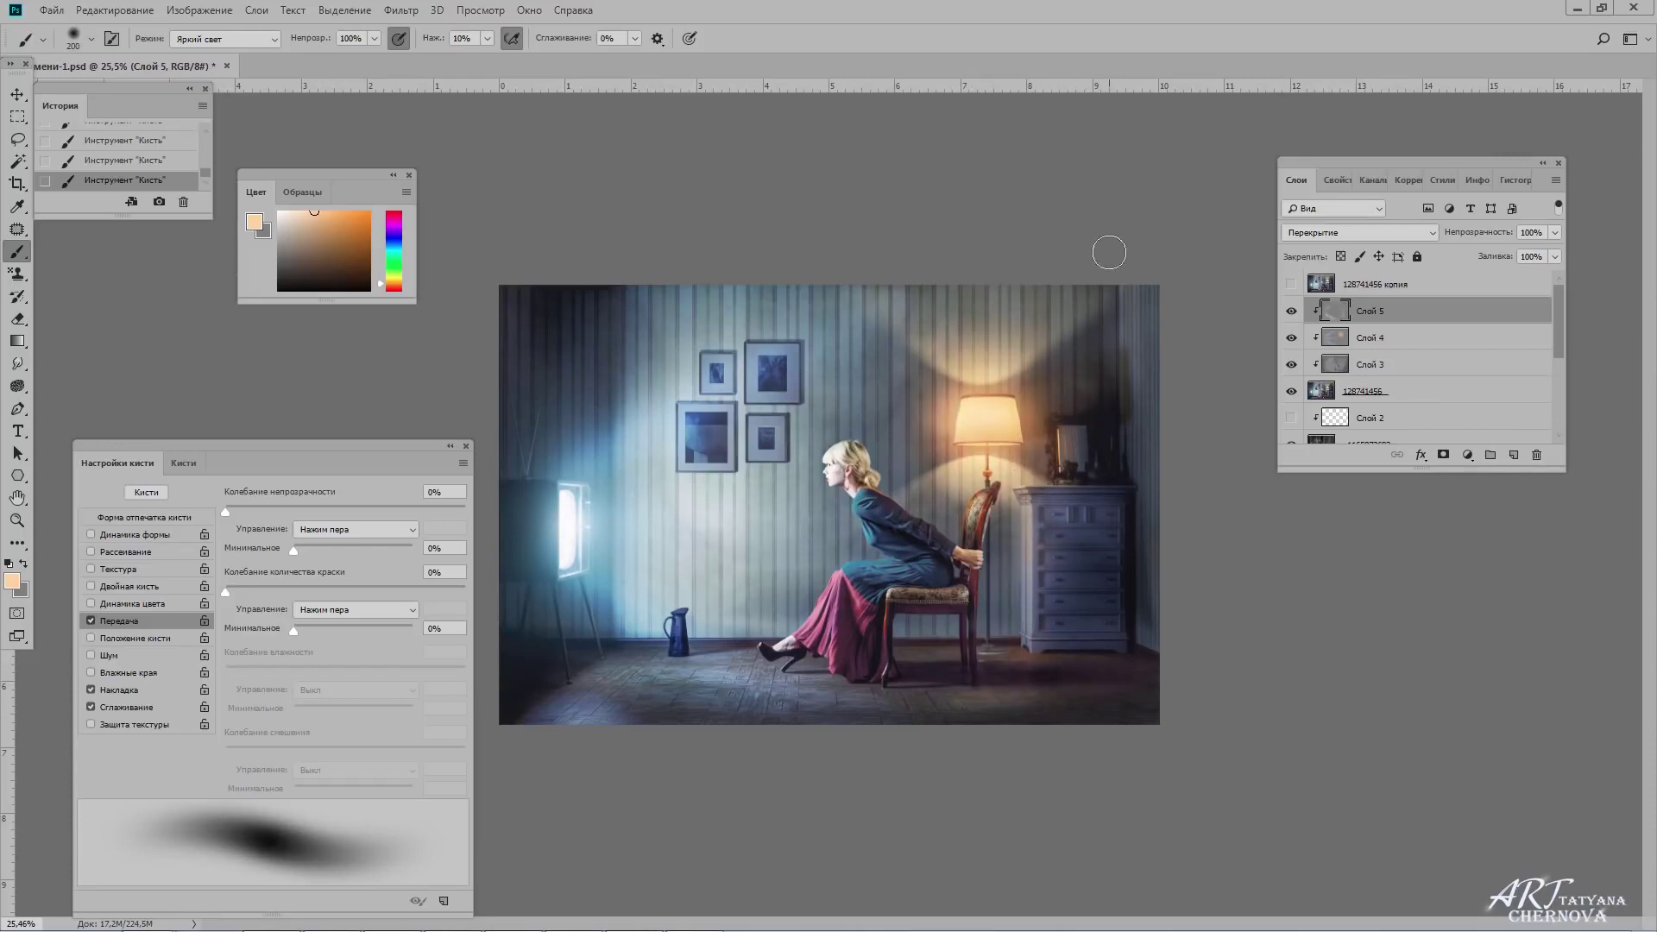
pyautogui.press(']')
pyautogui.press(']')
pyautogui.press(']')
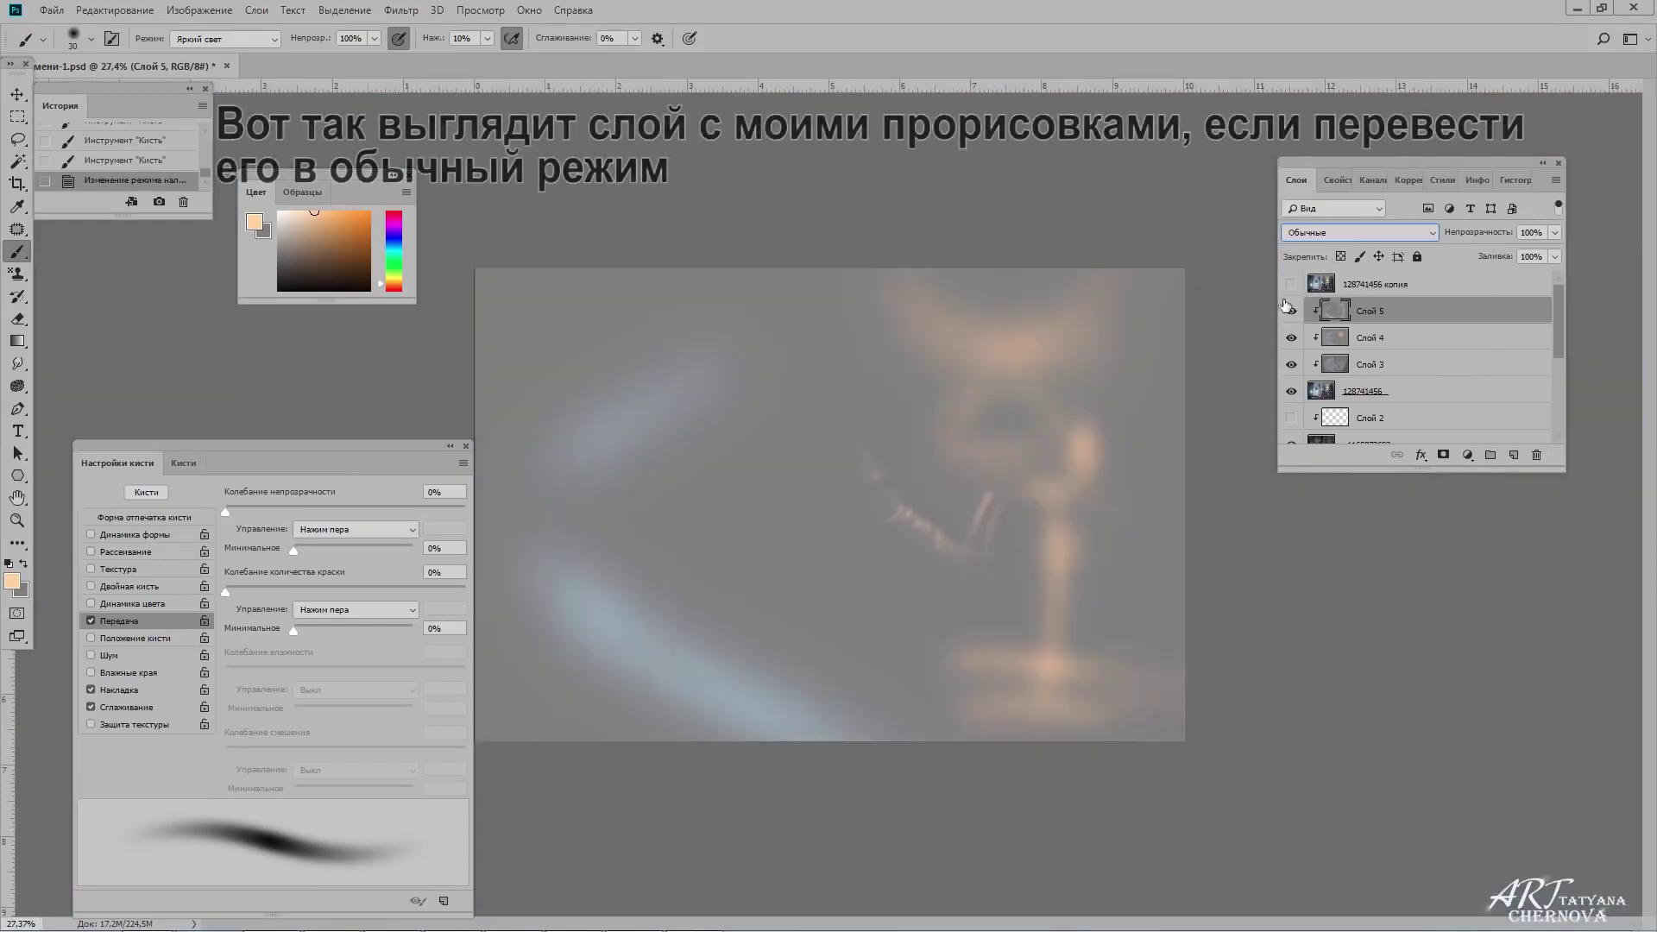
pyautogui.click(1369, 232)
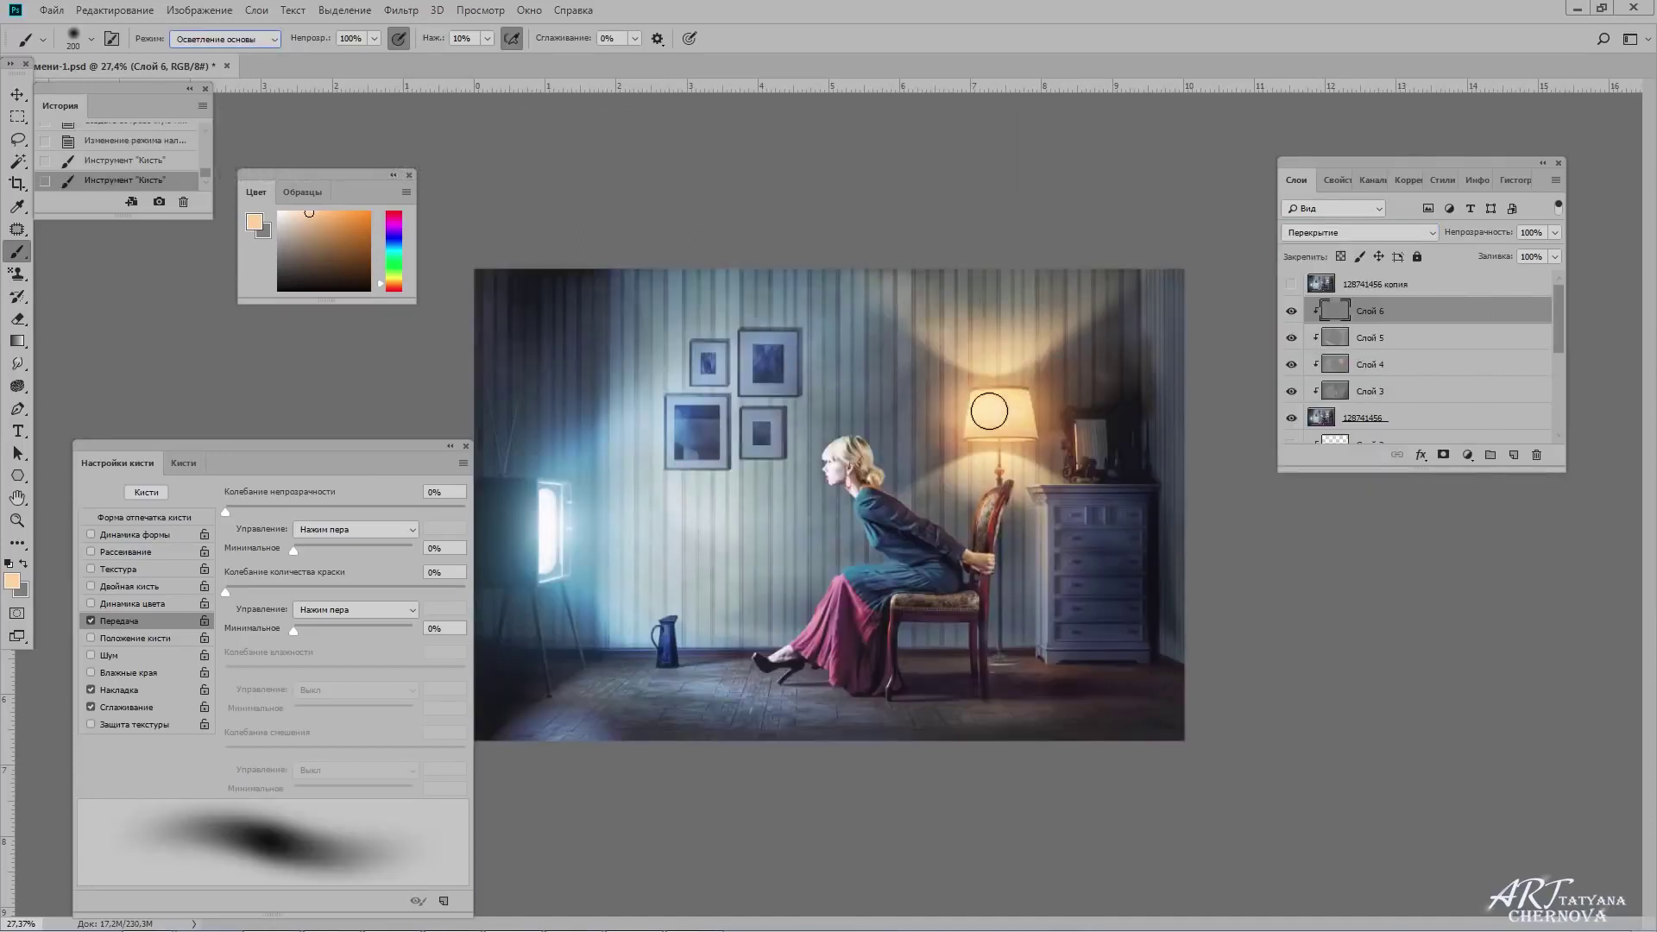
pyautogui.moveTo(989, 410); pyautogui.dragTo(958, 479)
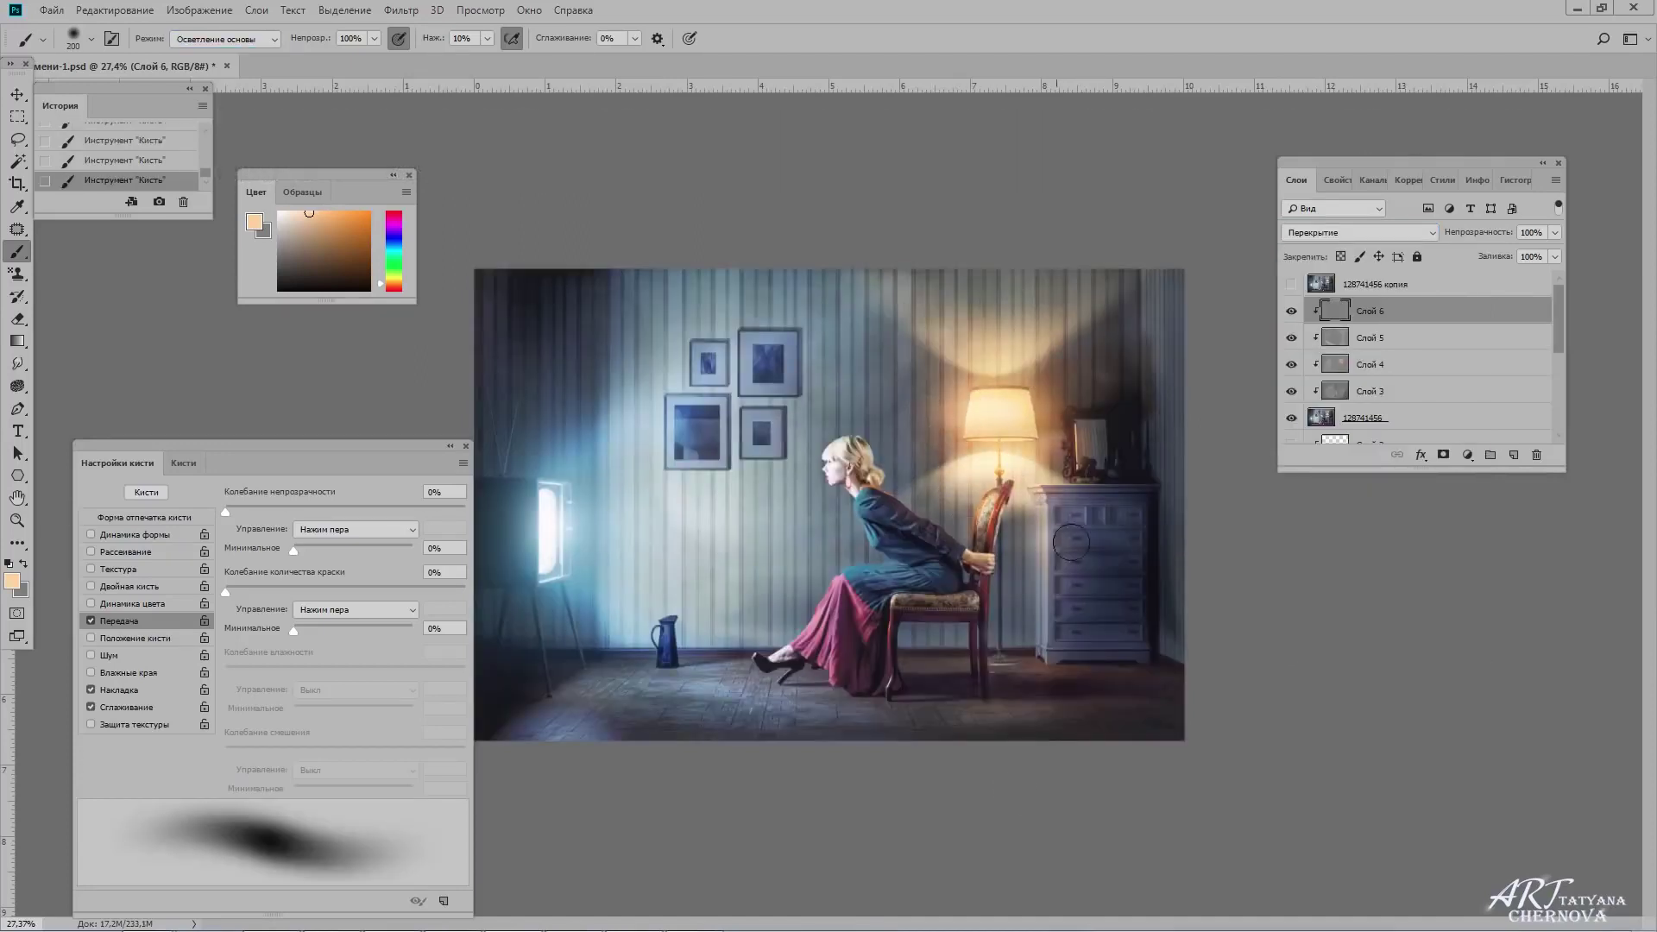
# Fill Слой 6 with black and set its blend mode to Color Dodge.
pyautogui.press('Down')
pyautogui.press('Down')
pyautogui.moveTo(1062, 492)
pyautogui.mouseDown()
pyautogui.moveTo(1038, 729)
pyautogui.moveTo(1006, 414)
pyautogui.mouseUp()
pyautogui.click(1359, 232)
pyautogui.click(1347, 481)
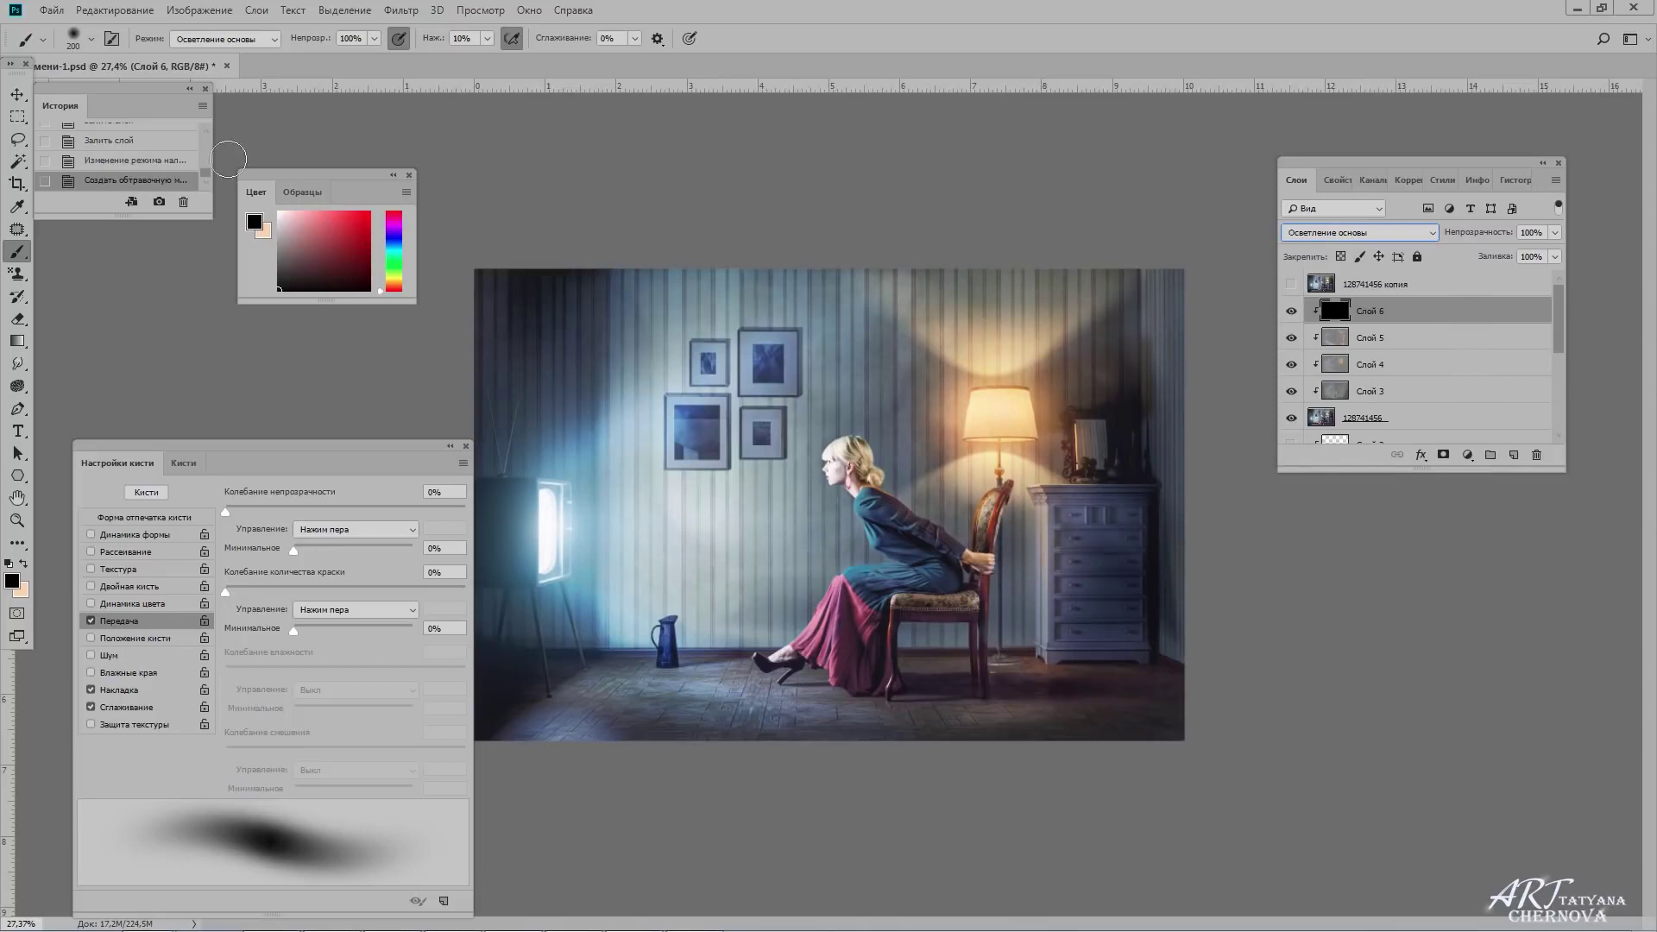
# Brighten the lamp shade with peach, then lighten the wall and floor near the TV with light blue.
pyautogui.press('x')
pyautogui.click(223, 38)
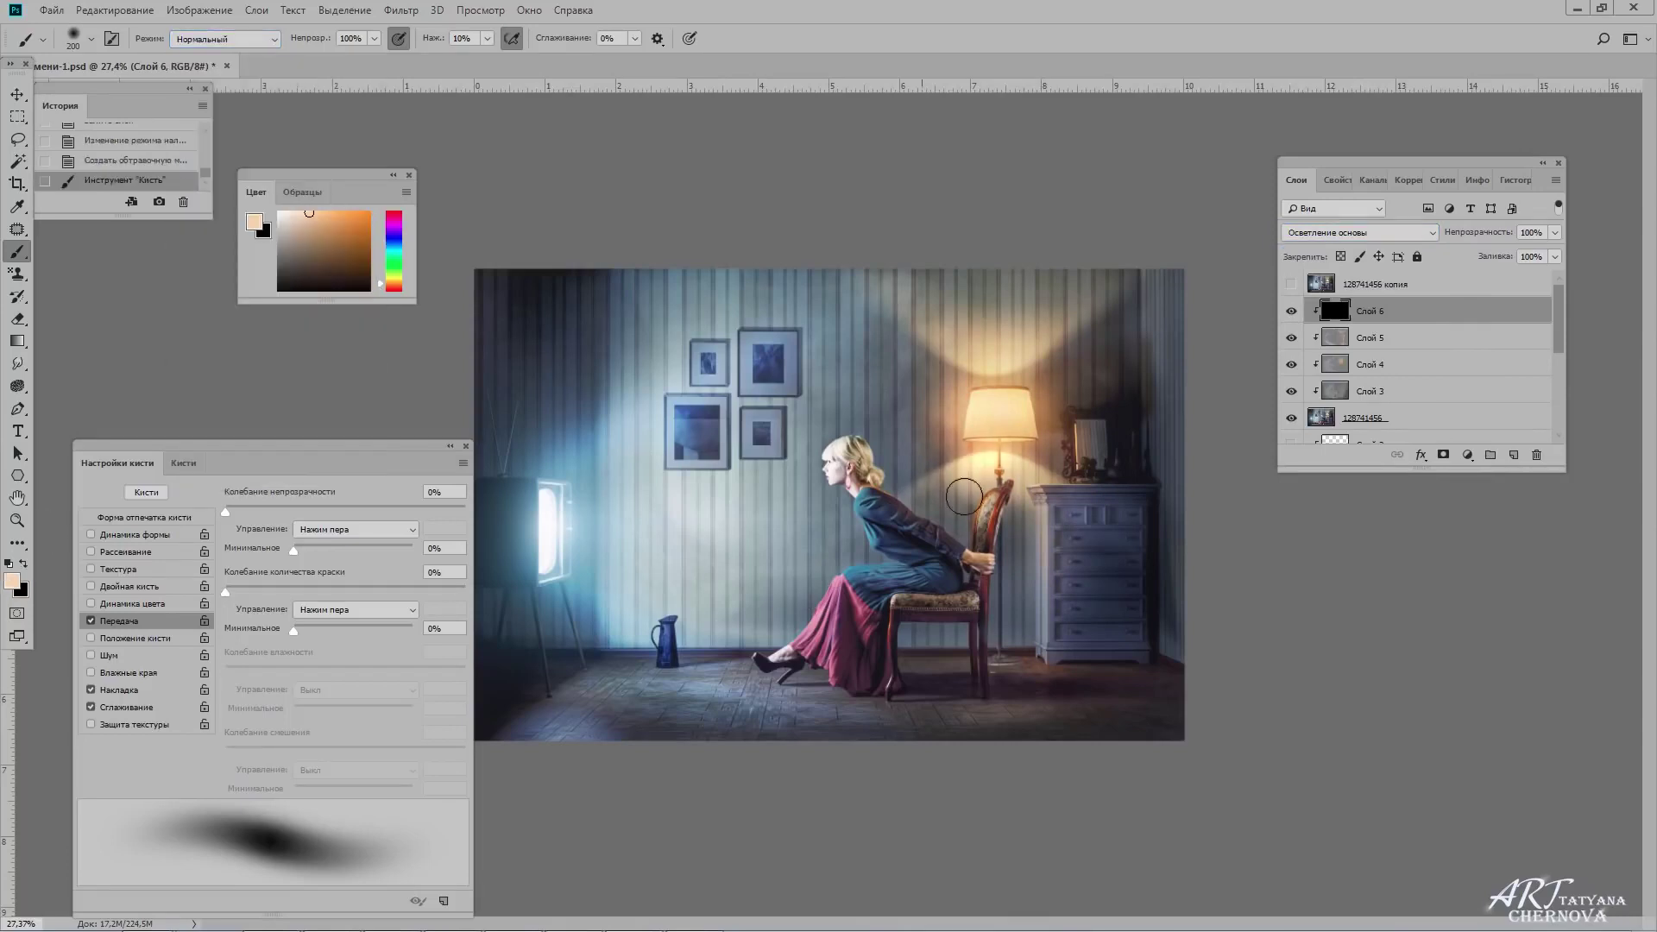
pyautogui.moveTo(965, 407); pyautogui.dragTo(1005, 413)
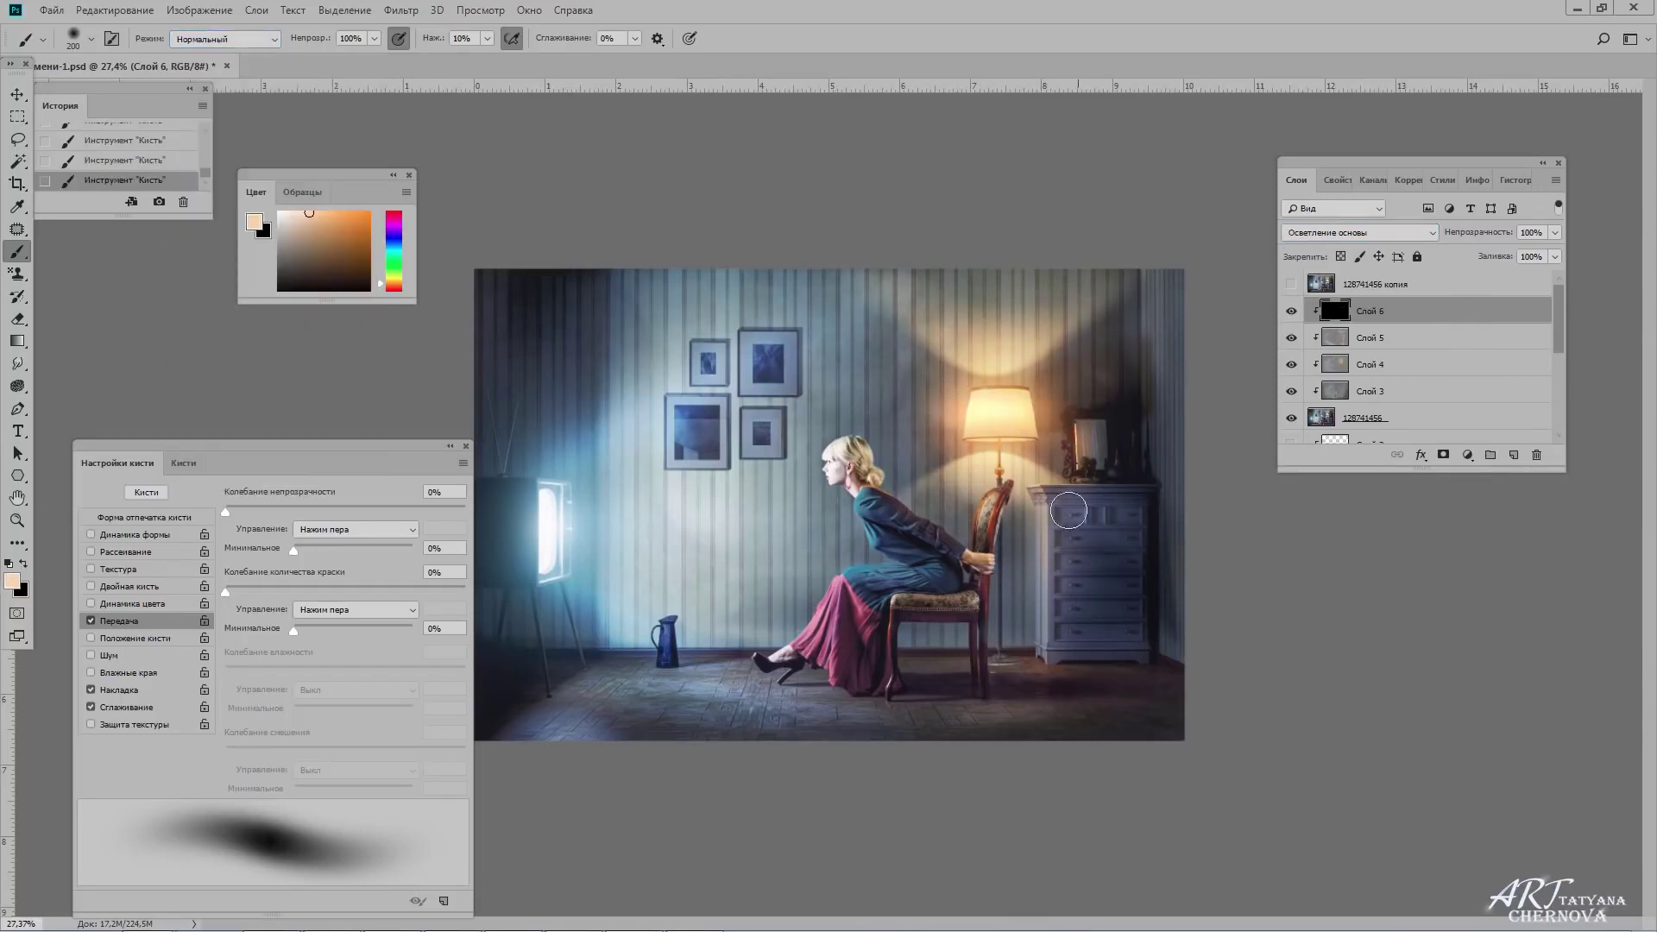
pyautogui.press(']')
pyautogui.press(']')
pyautogui.press(']')
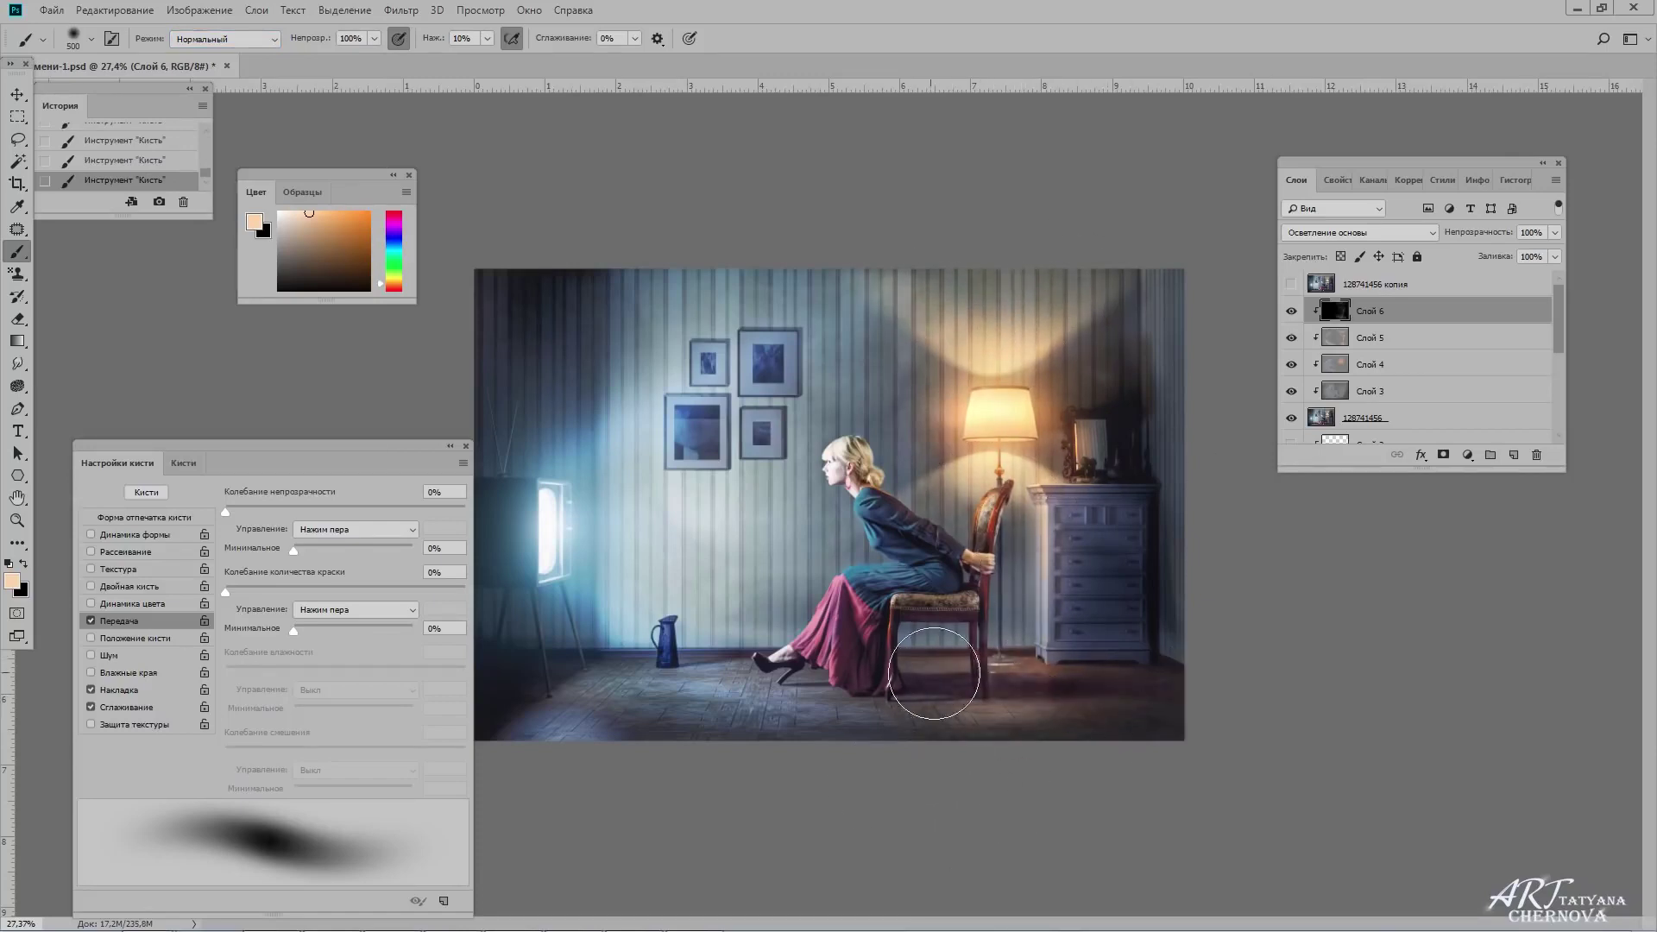
pyautogui.keyDown('alt'); pyautogui.click(569, 457); pyautogui.keyUp('alt')
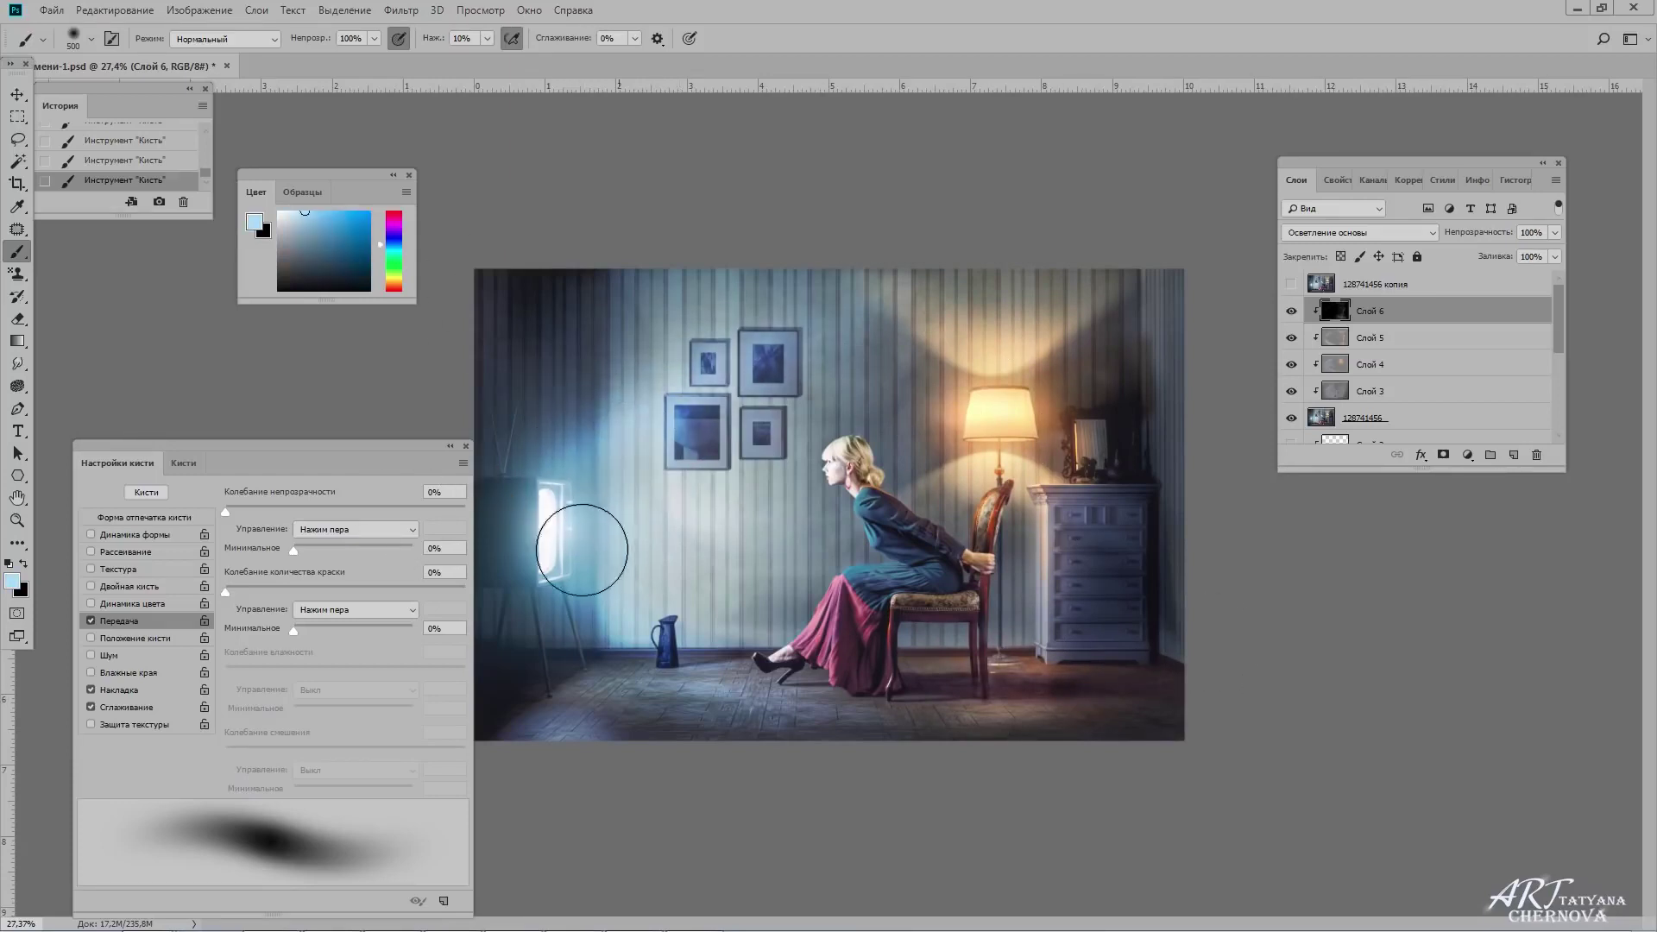
pyautogui.moveTo(552, 641); pyautogui.dragTo(777, 717)
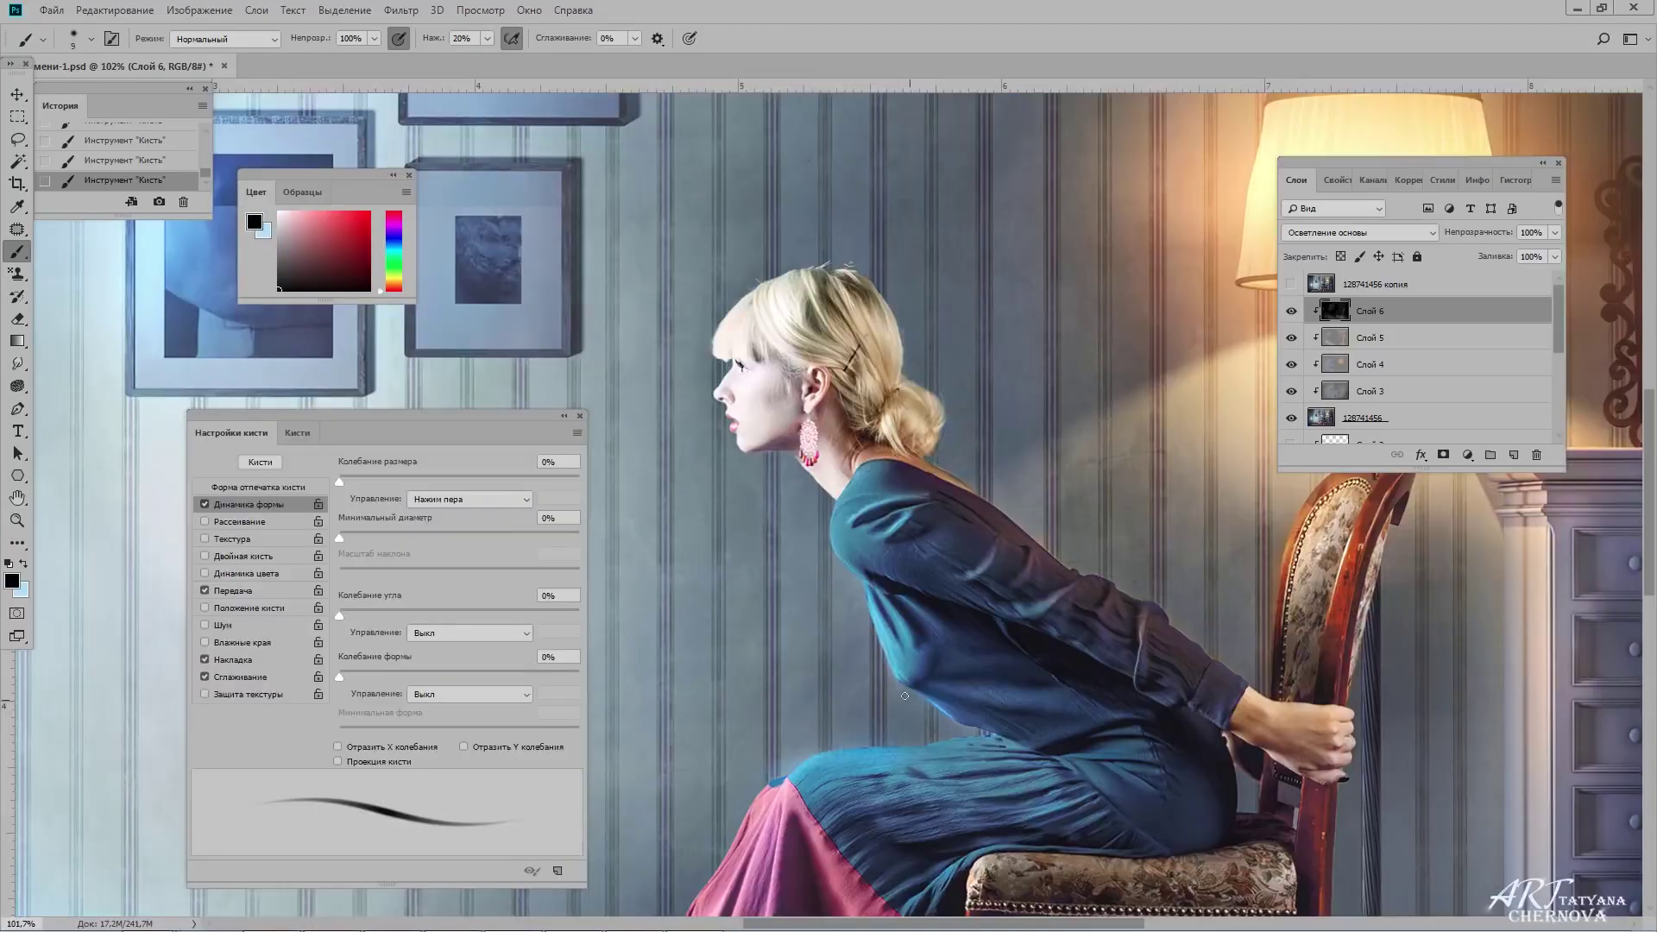
# With light blue and a slightly larger brush, pan across the woman, lamp and chest of drawers.
pyautogui.press('x')
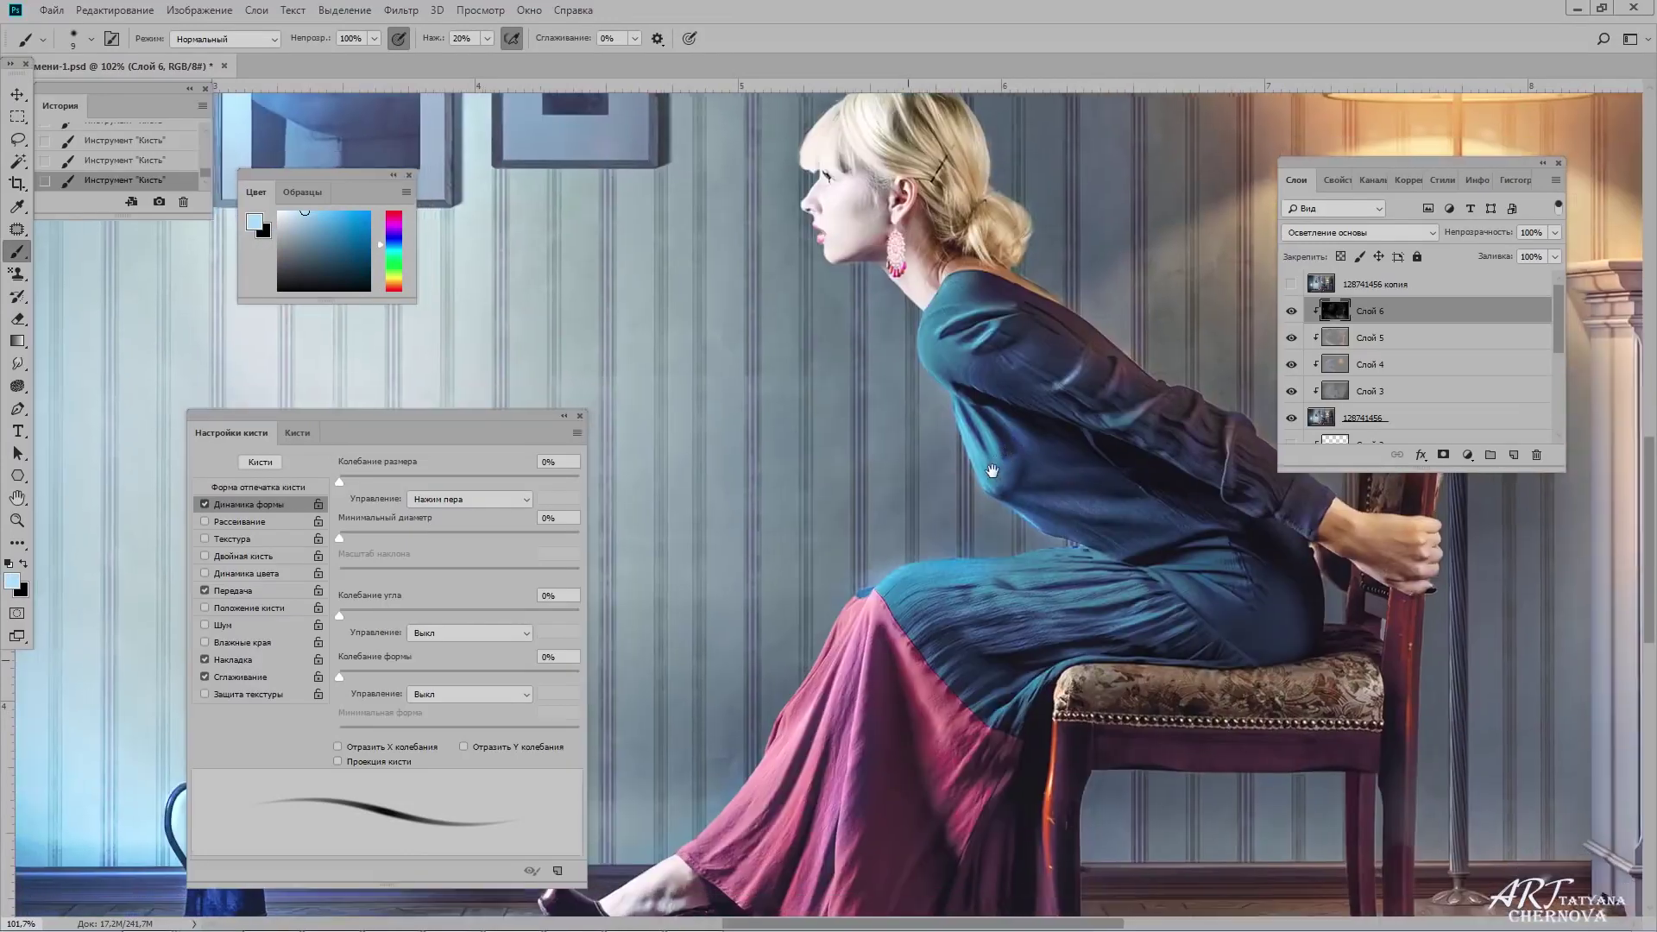
pyautogui.moveTo(939, 655); pyautogui.dragTo(864, 607)
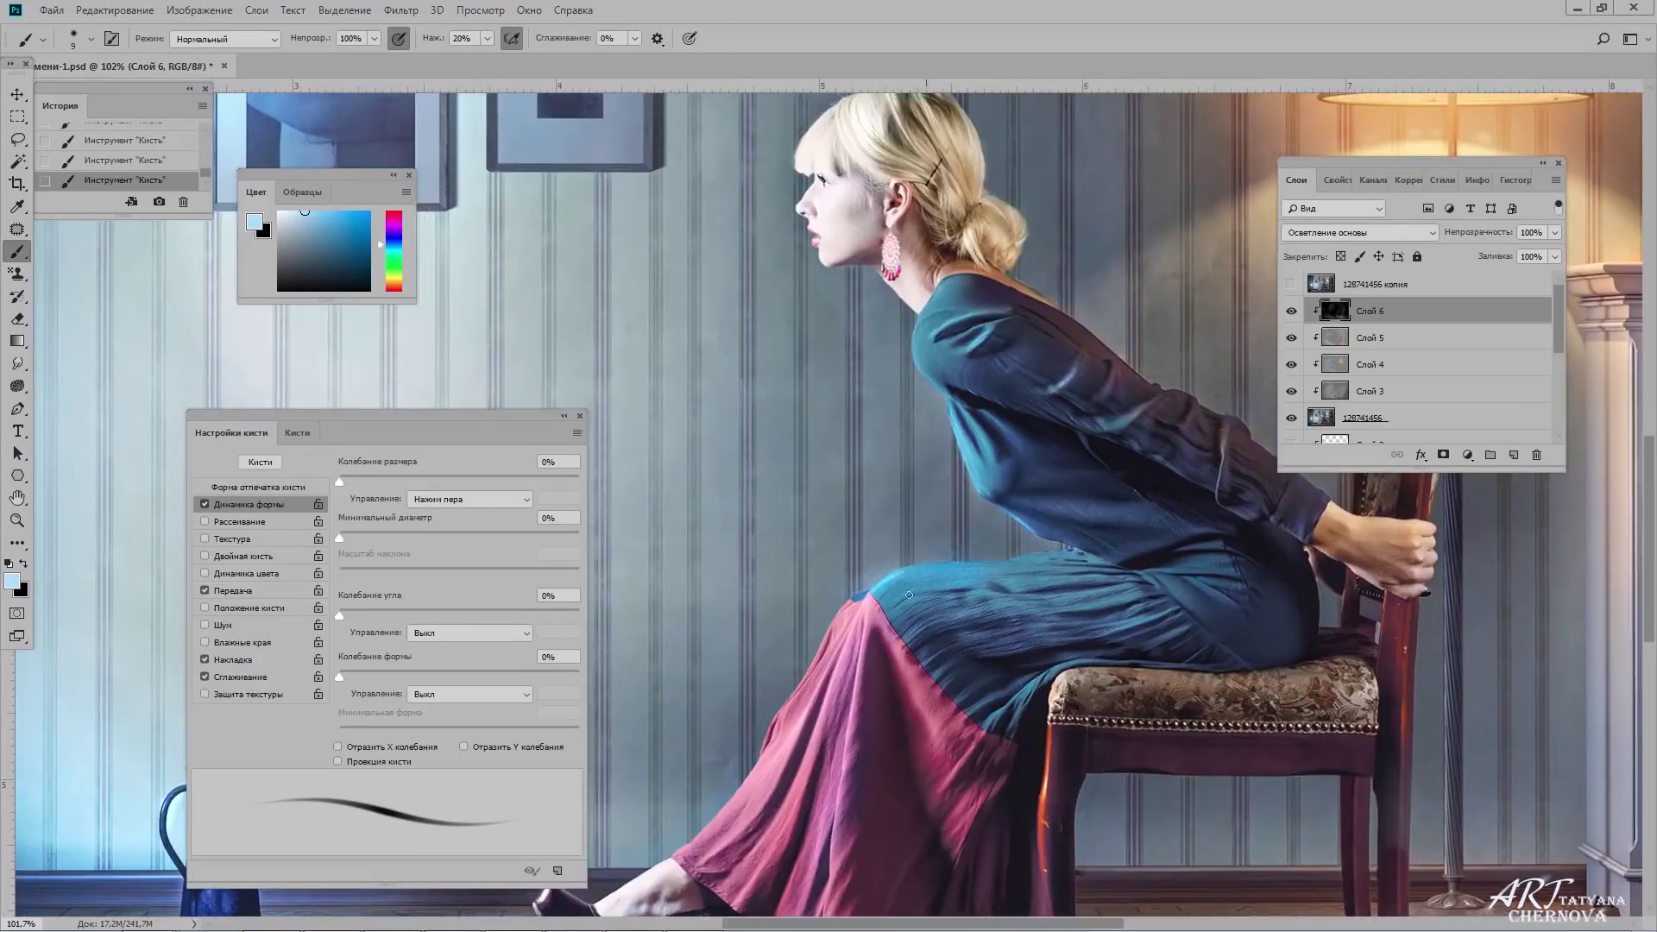
pyautogui.press('x')
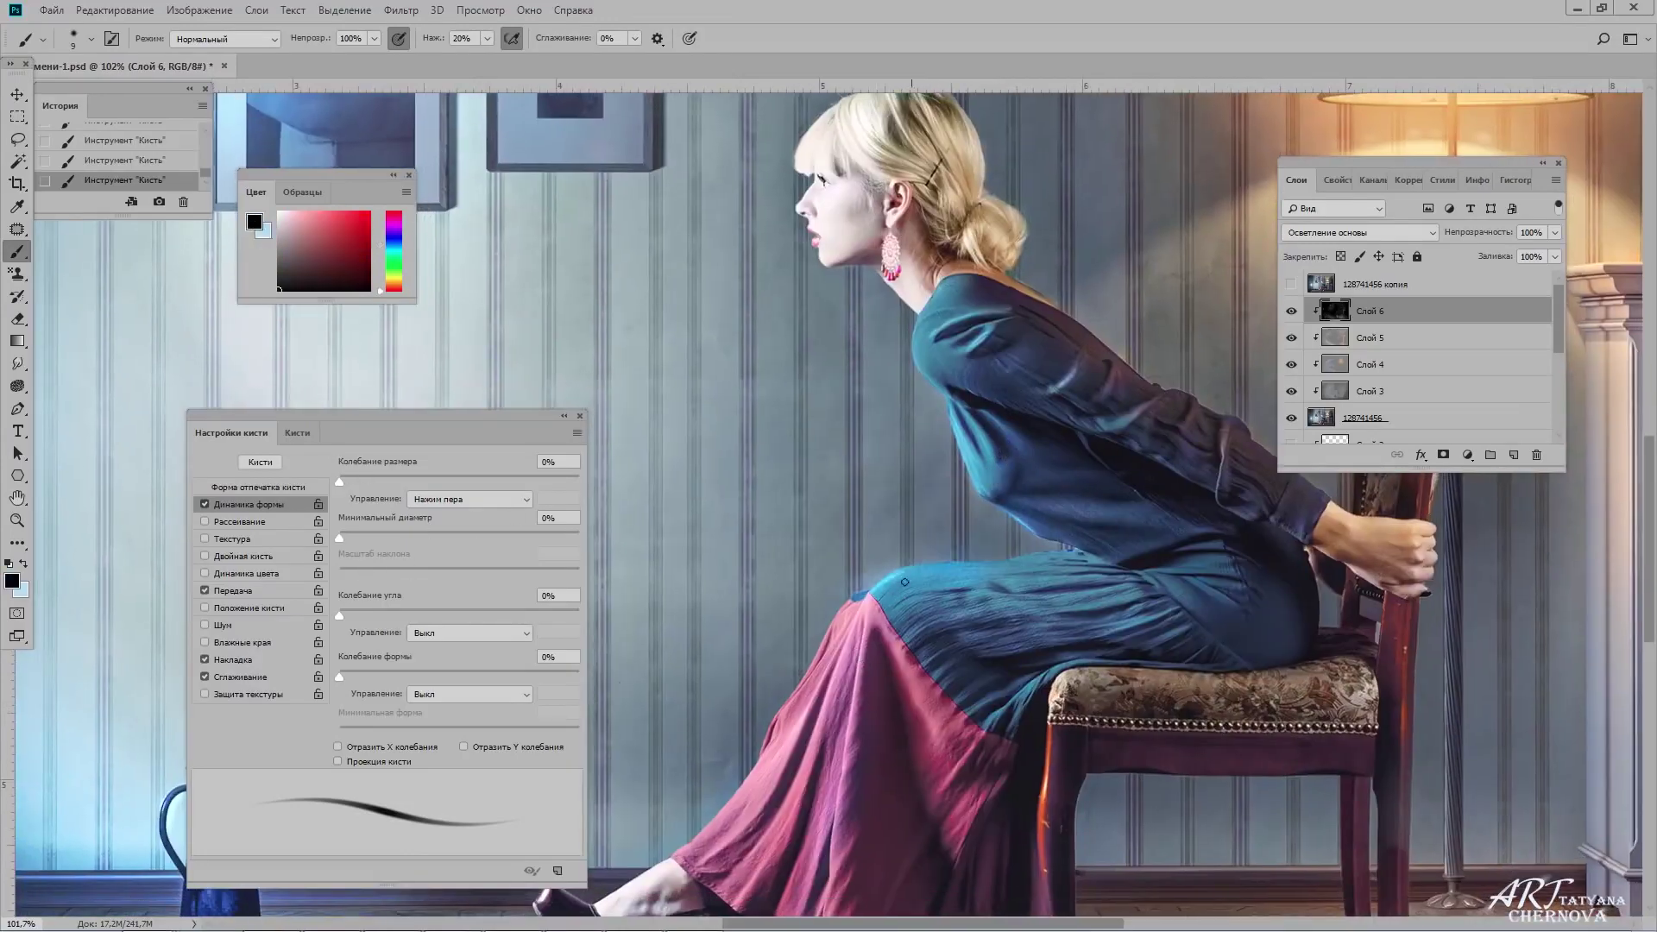
pyautogui.press('x')
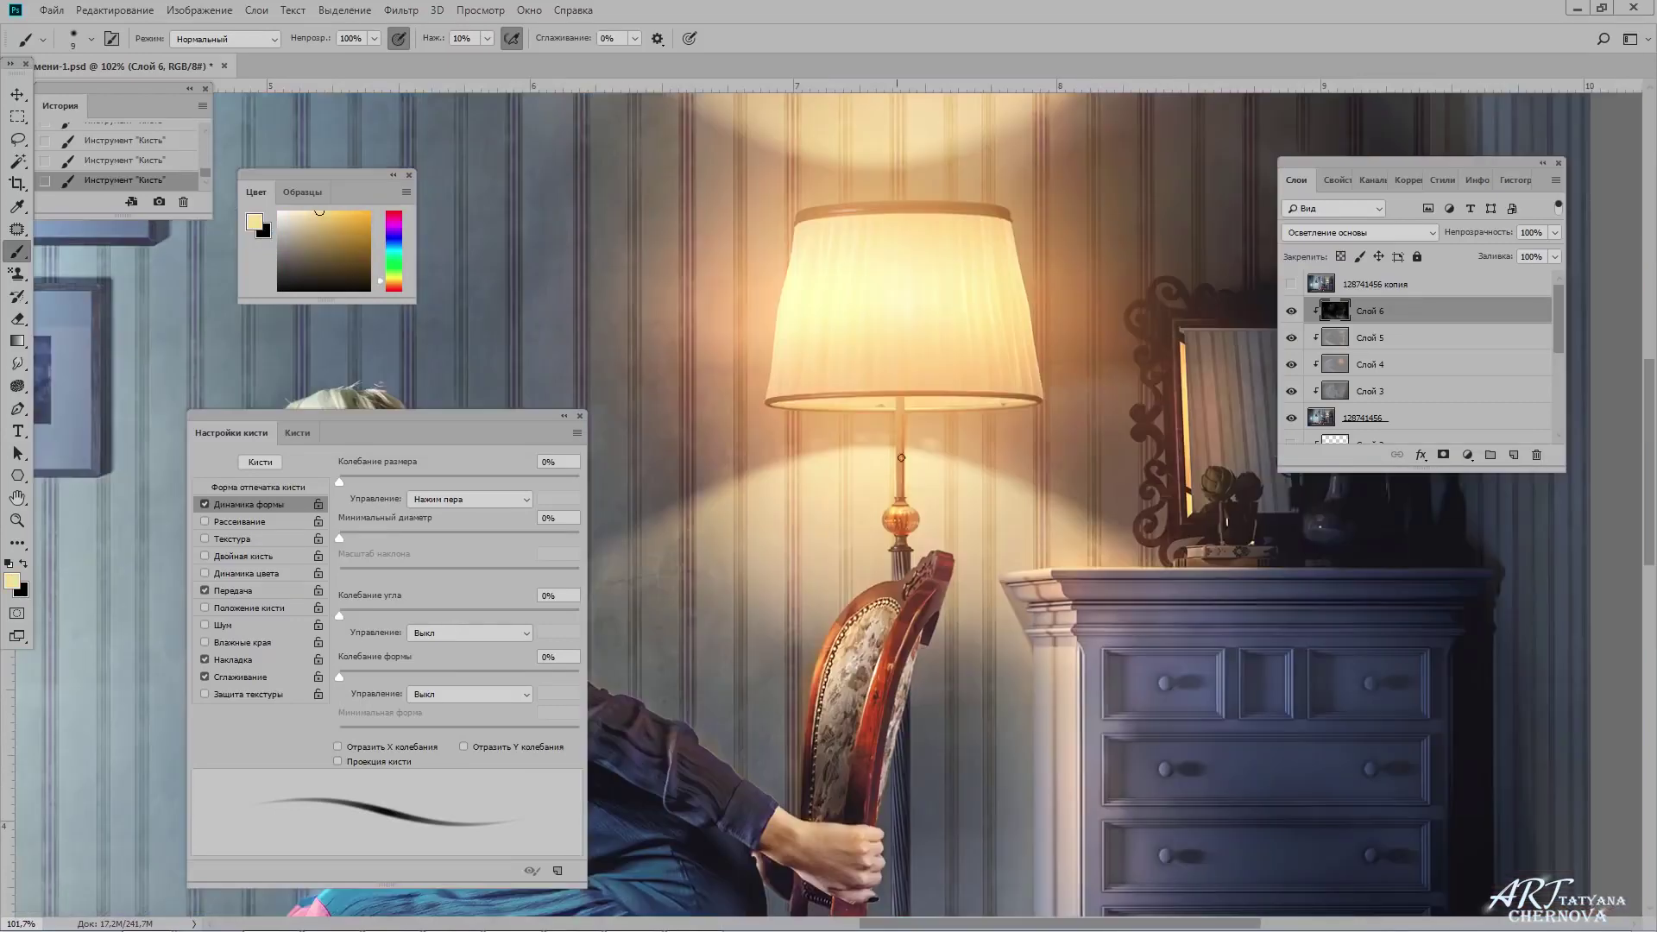
pyautogui.press(']')
pyautogui.press(']')
pyautogui.press(']')
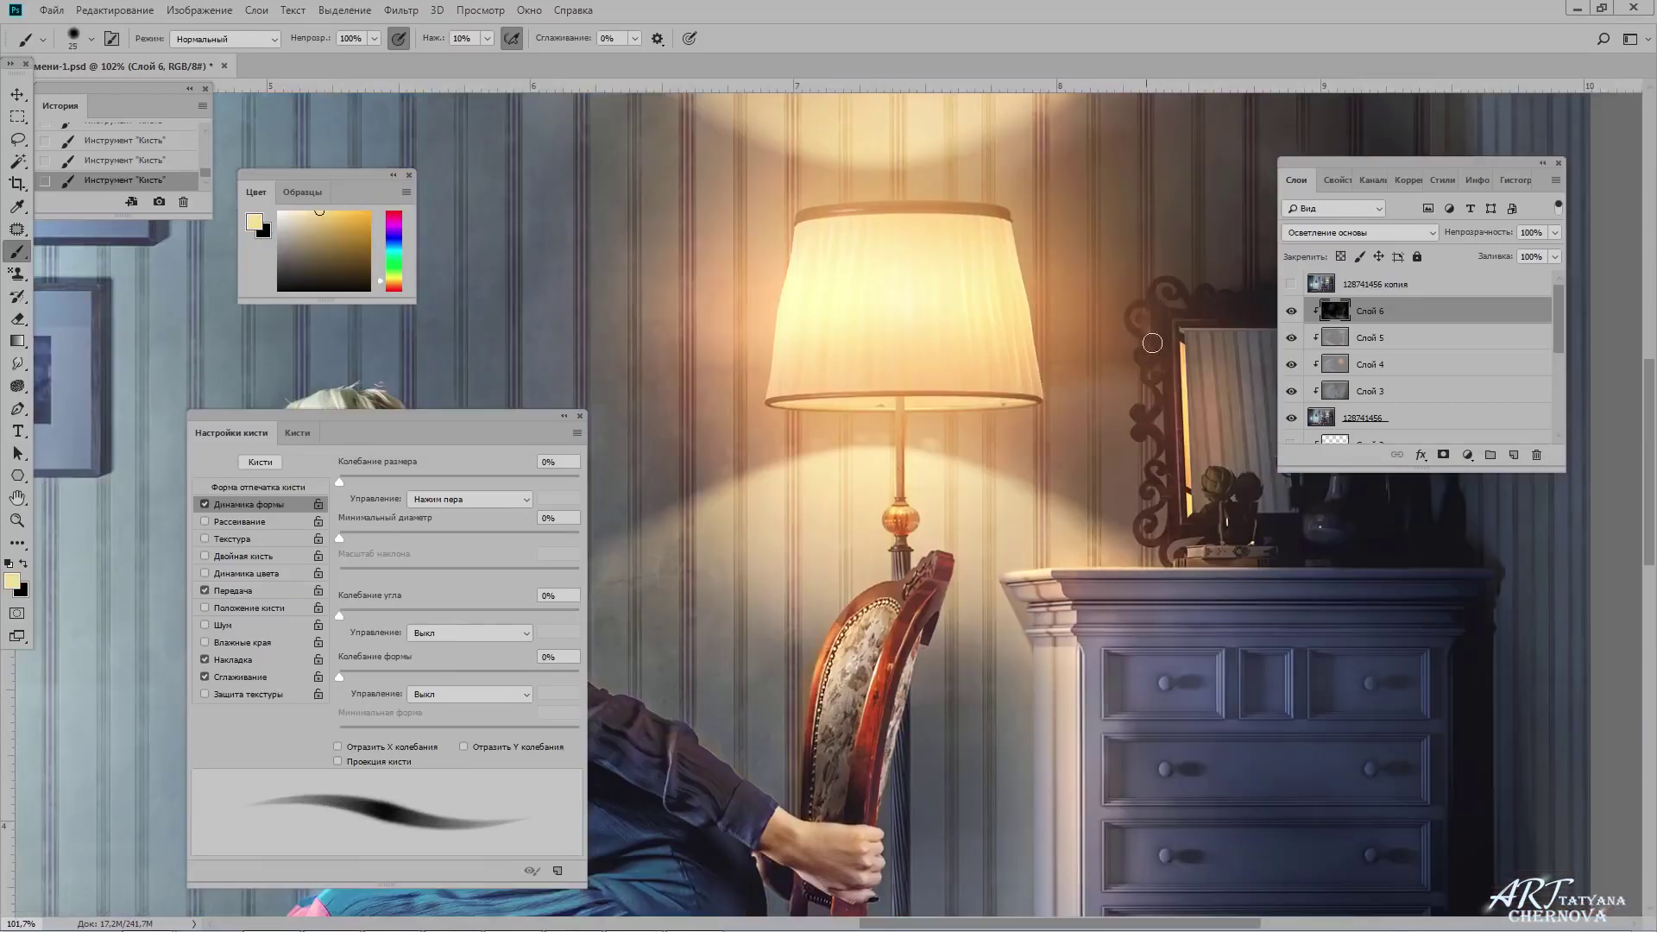
pyautogui.moveTo(1247, 509); pyautogui.dragTo(957, 369)
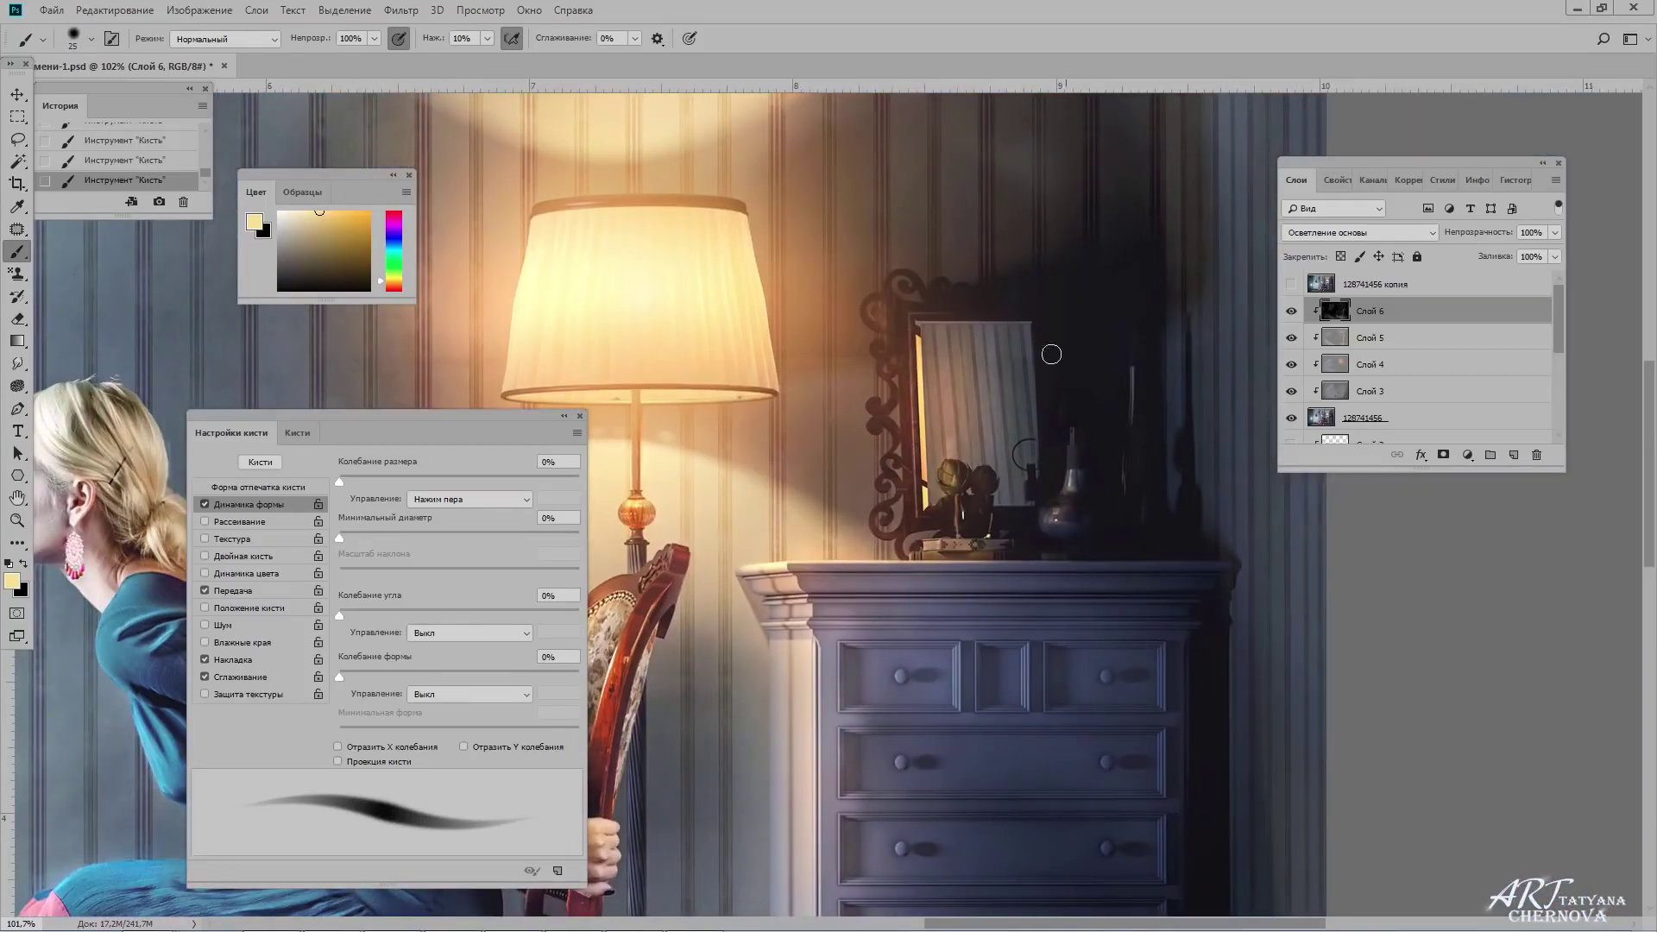
pyautogui.moveTo(934, 689); pyautogui.dragTo(997, 419)
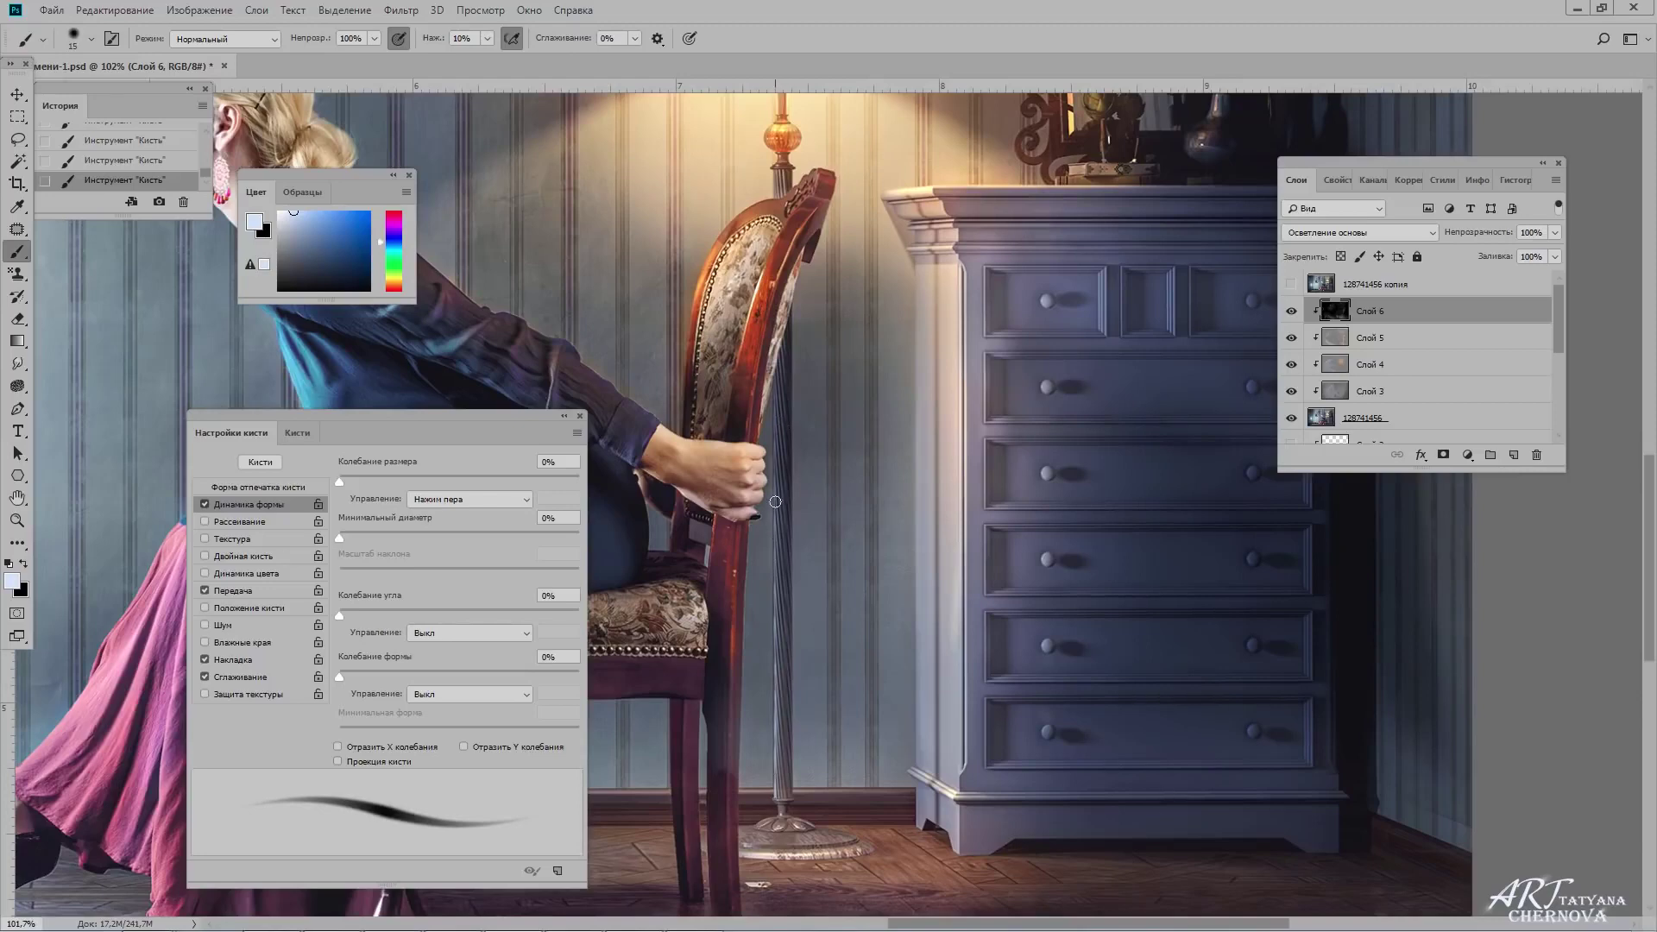
pyautogui.click(1292, 286)
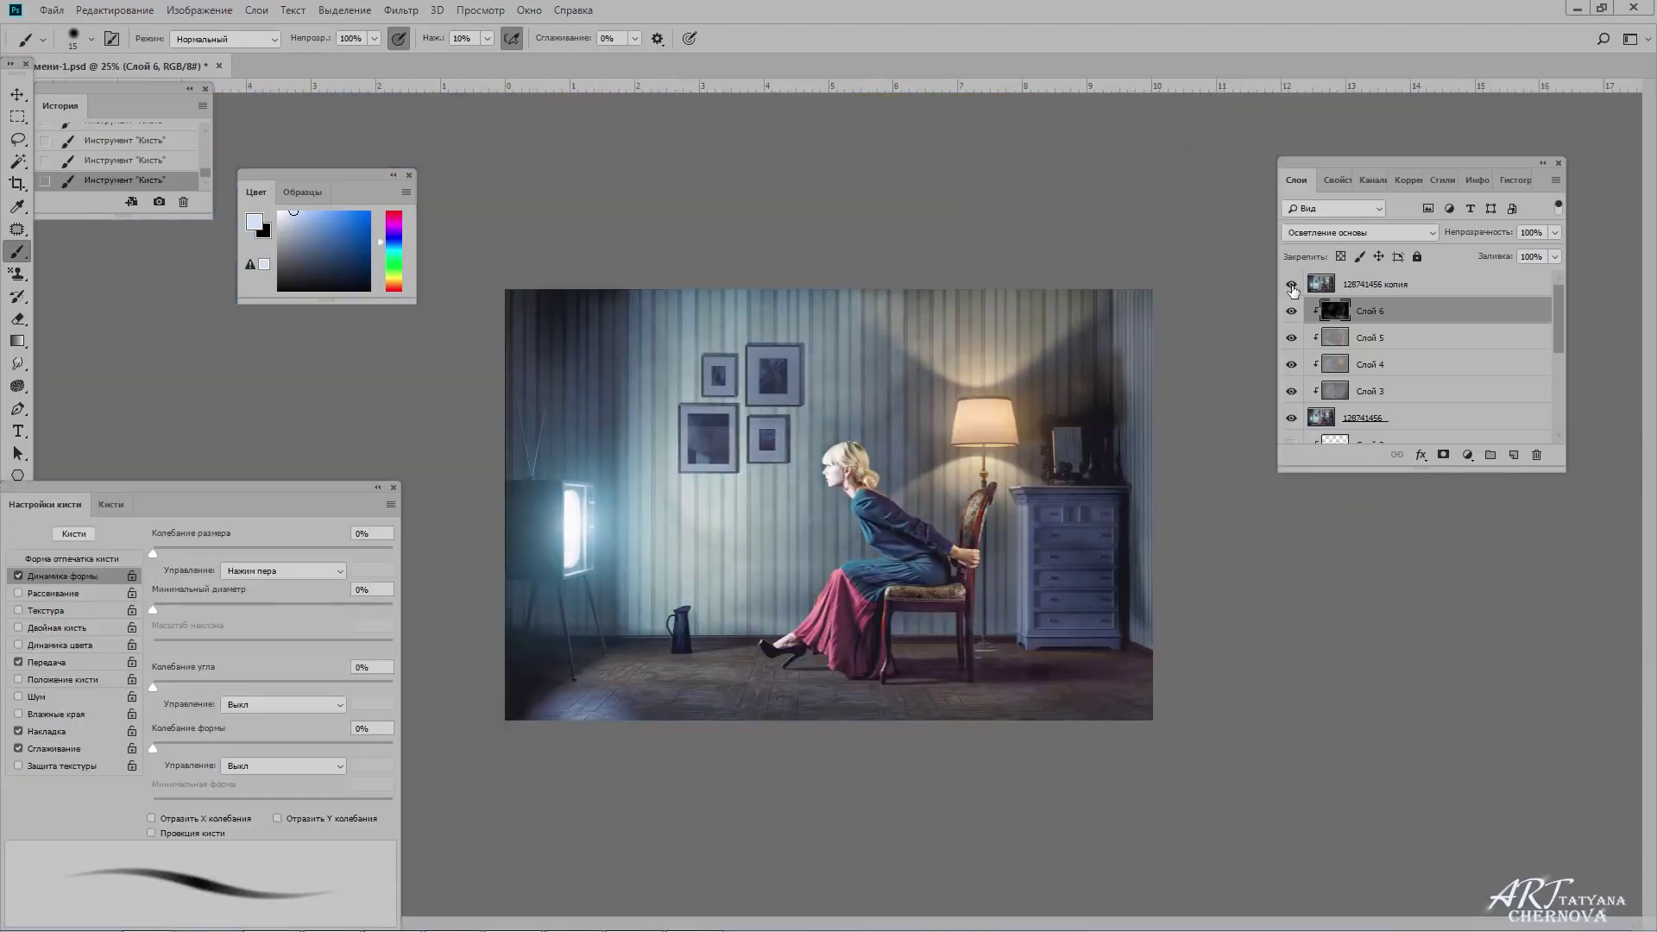